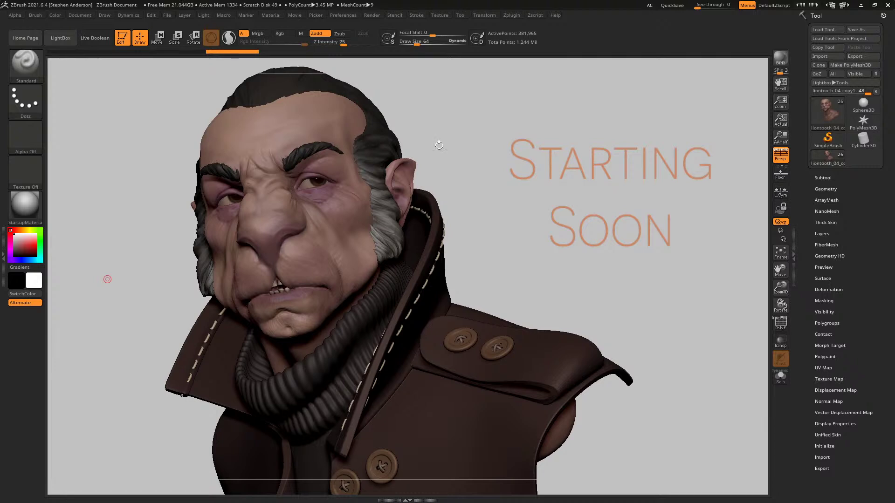
- Examine the character bust from both sides and from slightly below
drag(535, 190, 531, 191)
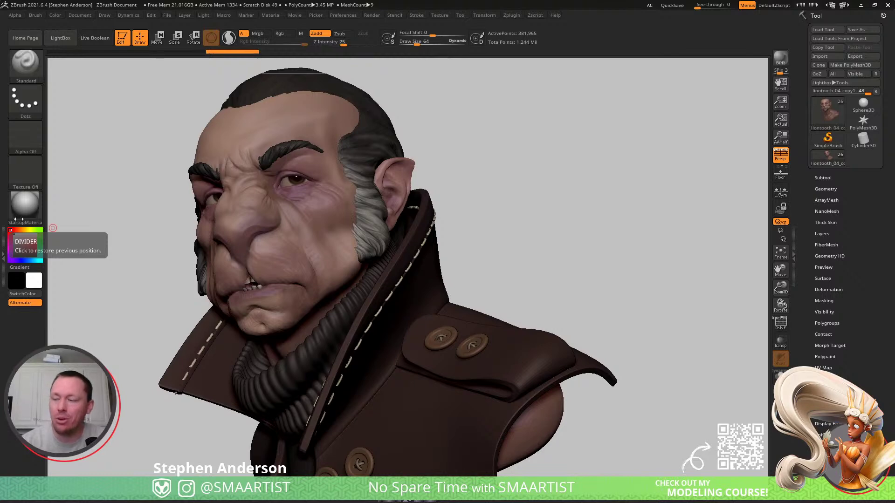
alt+right_drag(357, 264, 447, 278)
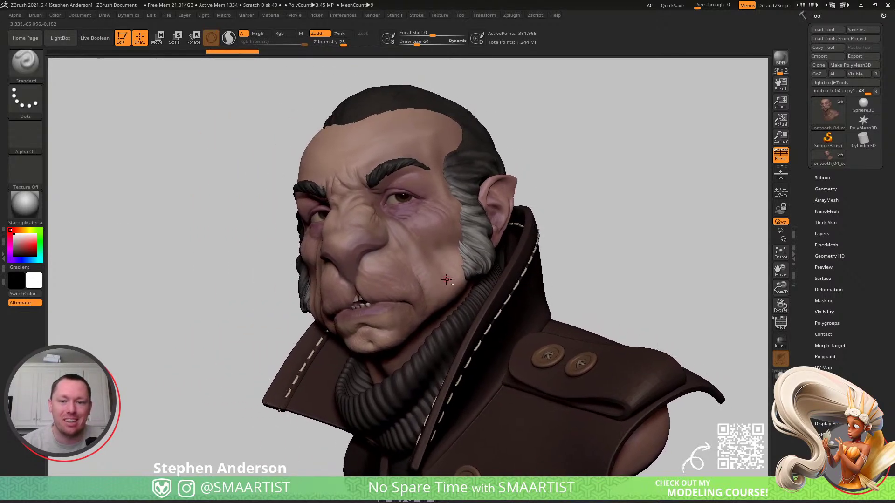
right_drag(343, 248, 525, 247)
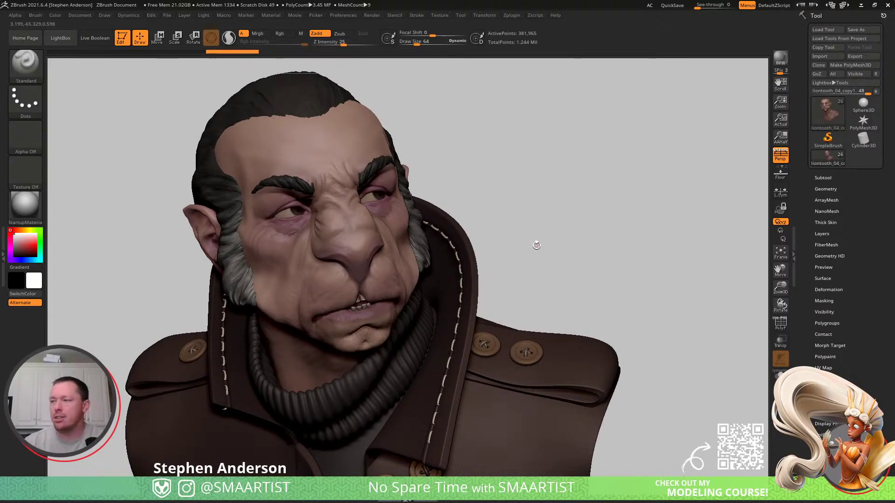
mouse_move(228, 322)
right_down()
mouse_move(242, 310)
mouse_move(225, 305)
right_up()
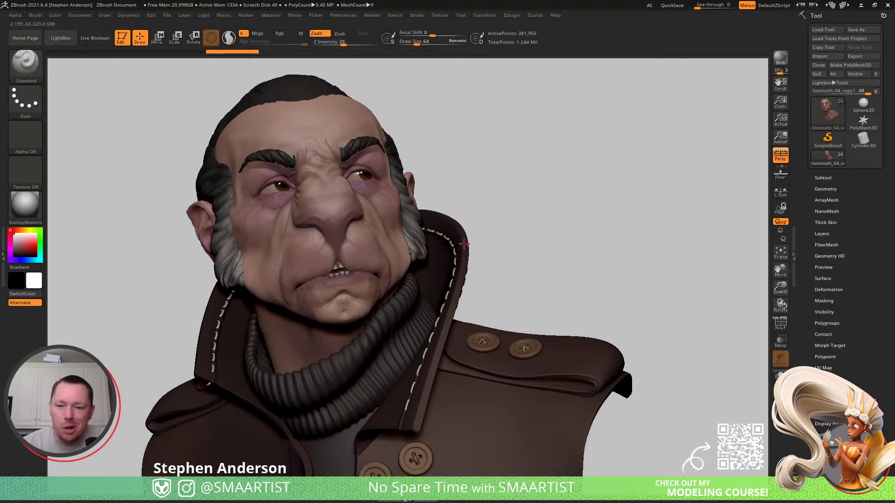
mouse_move(355, 182)
right_down()
mouse_move(310, 192)
mouse_move(338, 203)
mouse_move(356, 189)
right_up()
alt+right_drag(388, 232, 543, 242)
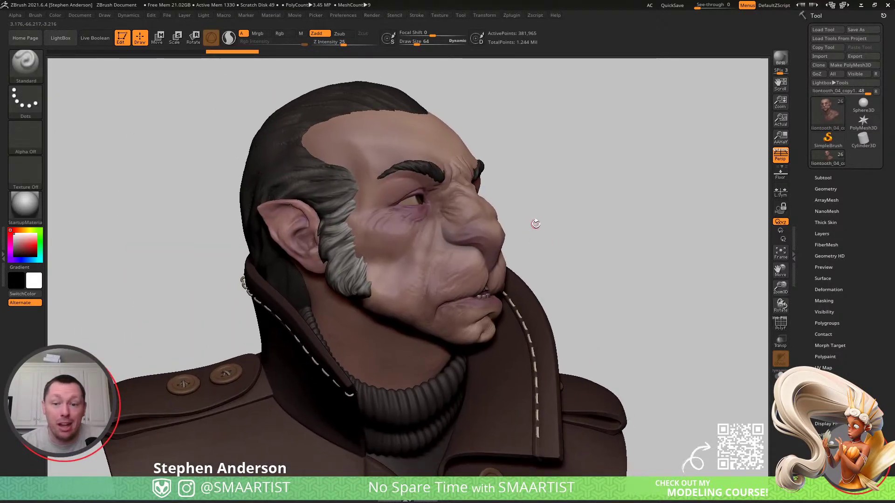
- Make the stitched Coatcollar_3 subtool active and choose the Move brush
mouse_move(241, 286)
right_down()
mouse_move(240, 276)
mouse_move(300, 311)
mouse_move(277, 260)
right_up()
alt+click(194, 297)
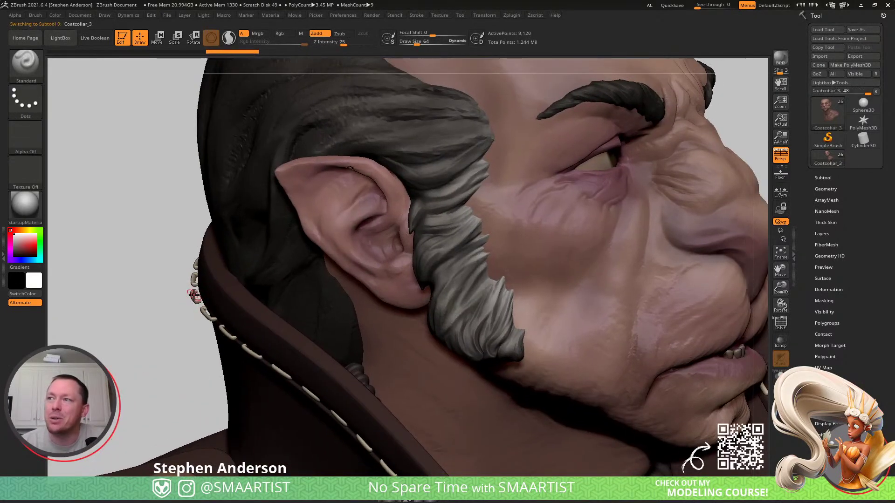
key(b)
key(m)
key(v)
- Nudge the stitches along the back of the coat collar into place, adjusting the brush size to suit
key(s)
mouse_move(193, 291)
mouse_down()
mouse_move(226, 293)
mouse_move(208, 301)
mouse_up()
mouse_move(250, 332)
right_down()
mouse_move(245, 296)
mouse_move(230, 321)
right_up()
key(s)
drag(220, 329, 227, 336)
right_drag(227, 337, 296, 331)
mouse_move(290, 331)
mouse_down()
mouse_move(318, 346)
mouse_move(290, 323)
mouse_up()
key(s)
right_drag(290, 323, 373, 301)
- Reposition the stitches at the collar's front corner with the Move brush, adjusting its size
mouse_move(200, 297)
alt+right_down()
mouse_move(331, 346)
mouse_move(331, 355)
mouse_move(284, 351)
alt+right_up()
key(s)
drag(340, 353, 351, 356)
mouse_move(343, 355)
right_down()
mouse_move(385, 353)
mouse_move(339, 345)
mouse_move(364, 352)
mouse_move(240, 354)
mouse_move(396, 204)
mouse_move(400, 183)
mouse_move(257, 342)
mouse_move(240, 329)
mouse_move(290, 362)
mouse_move(266, 334)
mouse_move(259, 360)
mouse_move(295, 385)
mouse_move(286, 385)
mouse_move(289, 376)
right_up()
key(s)
drag(290, 377, 261, 376)
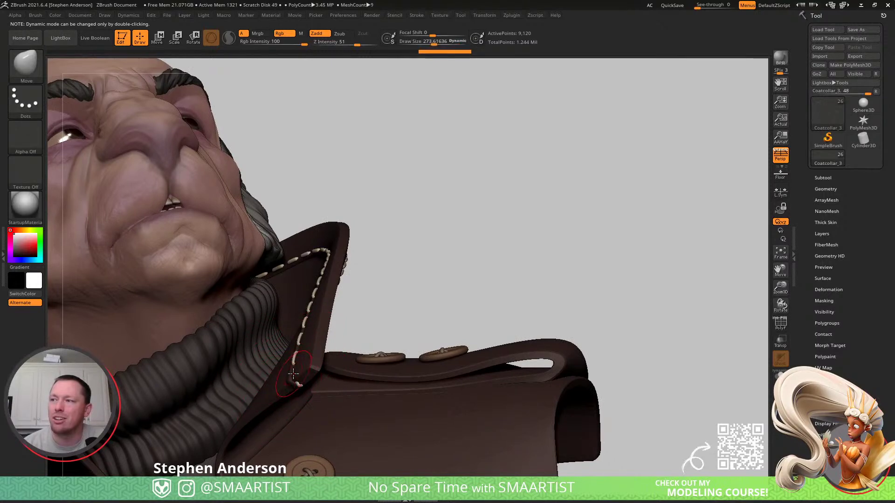
- Examine the whole bust and its coat from the front and both sides
mouse_move(284, 370)
right_down()
mouse_move(314, 373)
mouse_move(282, 356)
mouse_move(294, 354)
mouse_move(311, 364)
mouse_move(309, 380)
mouse_move(298, 373)
right_up()
right_drag(308, 215, 354, 227)
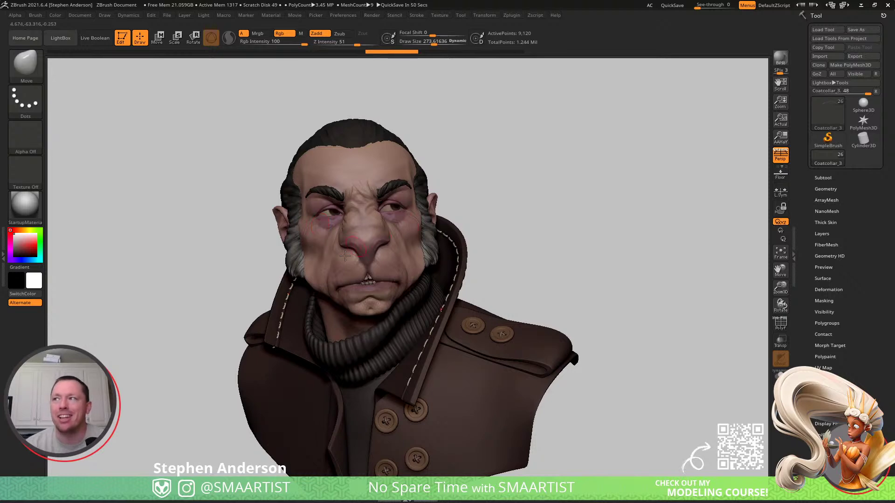
mouse_move(474, 223)
mouse_down()
mouse_move(389, 238)
mouse_move(425, 249)
mouse_up()
mouse_move(368, 300)
mouse_down()
mouse_move(408, 303)
mouse_move(387, 307)
mouse_up()
mouse_move(387, 307)
right_down()
mouse_move(406, 310)
mouse_move(395, 312)
mouse_move(393, 283)
right_up()
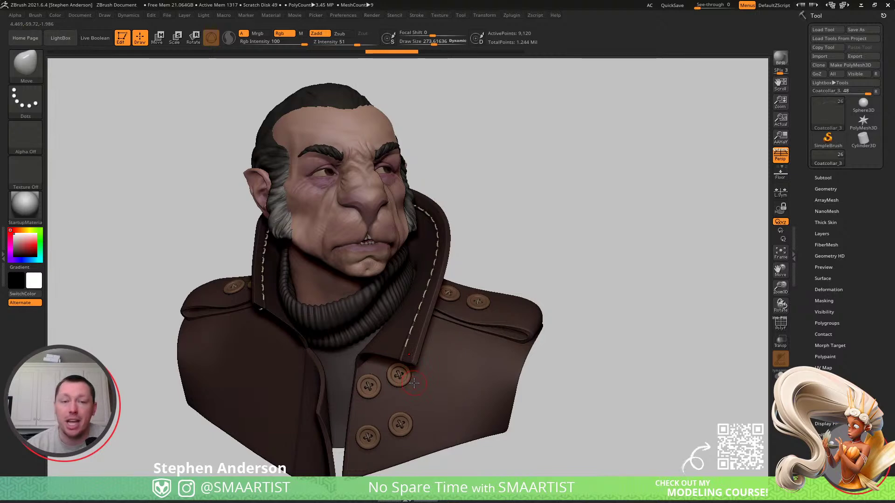
mouse_move(469, 300)
right_down()
mouse_move(431, 299)
mouse_move(457, 298)
right_up()
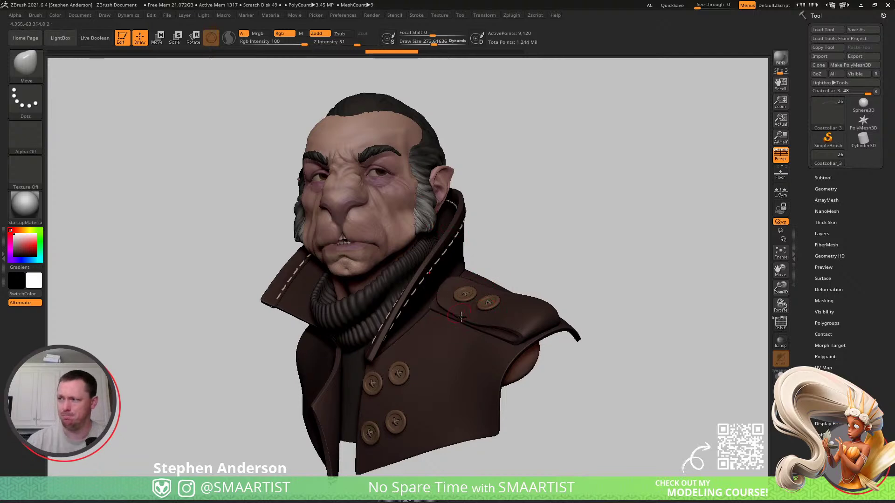
mouse_move(467, 309)
right_down()
mouse_move(492, 312)
mouse_move(479, 316)
right_up()
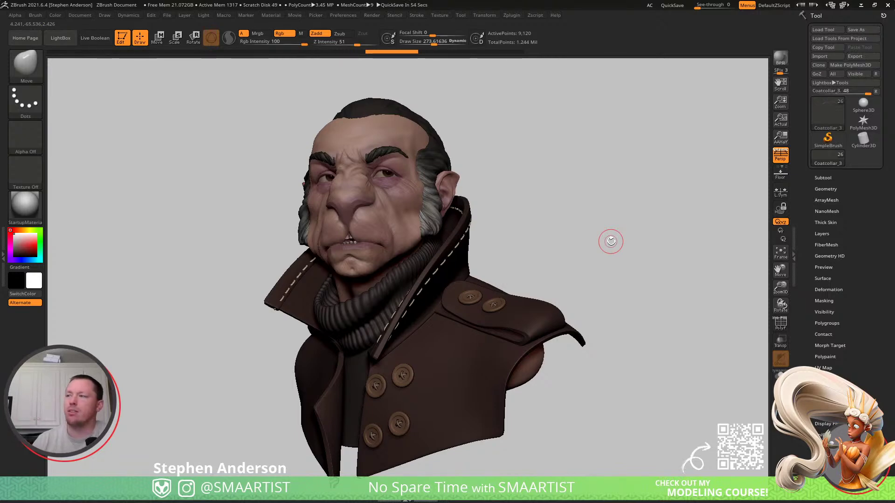
- Load the ZTool ManannanMacLir_04 from the _MacLir folder inside _CharactersForFun
click(829, 29)
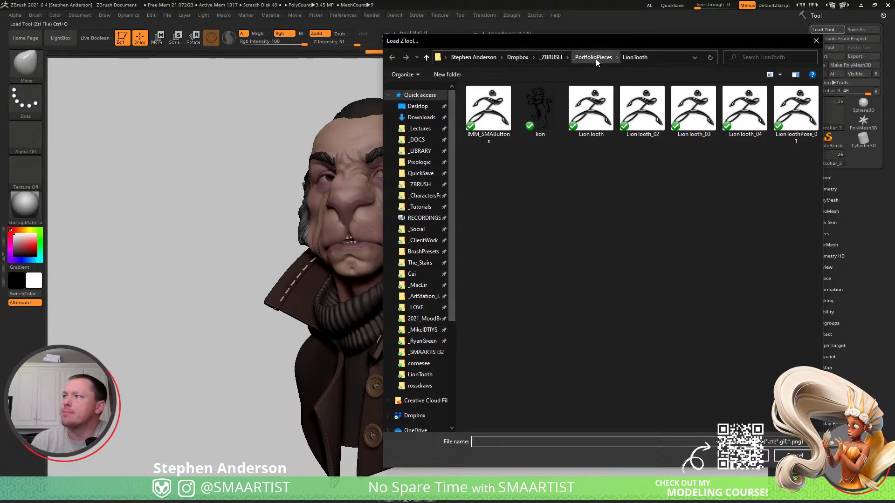
click(433, 333)
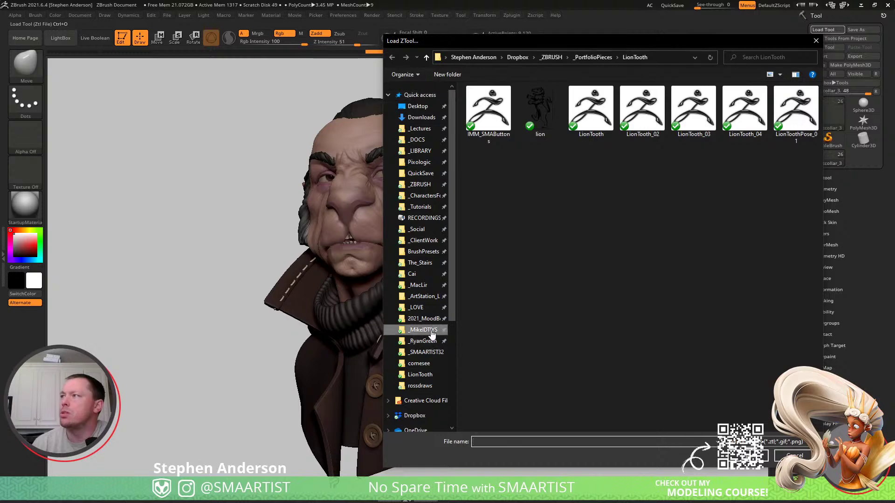
click(585, 57)
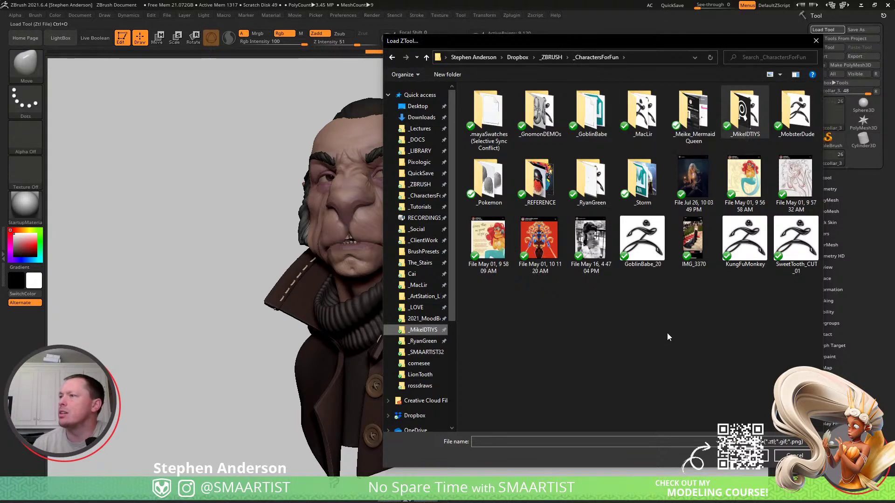
double_click(643, 112)
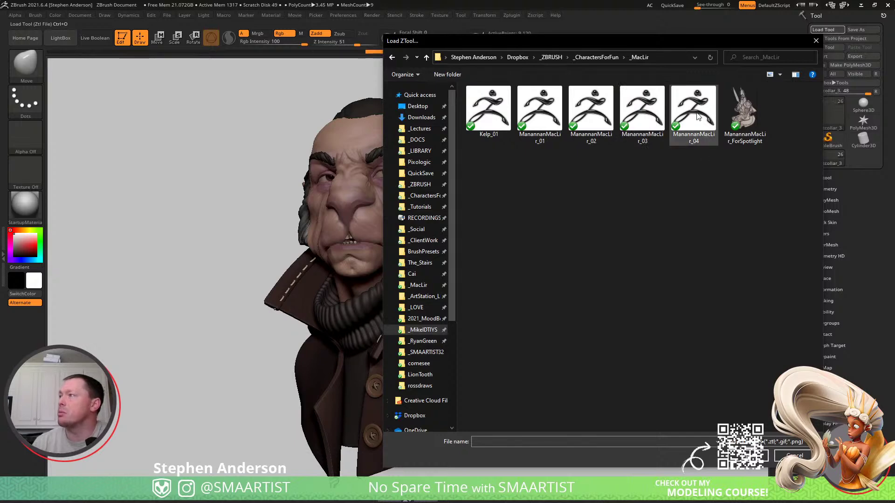
double_click(693, 112)
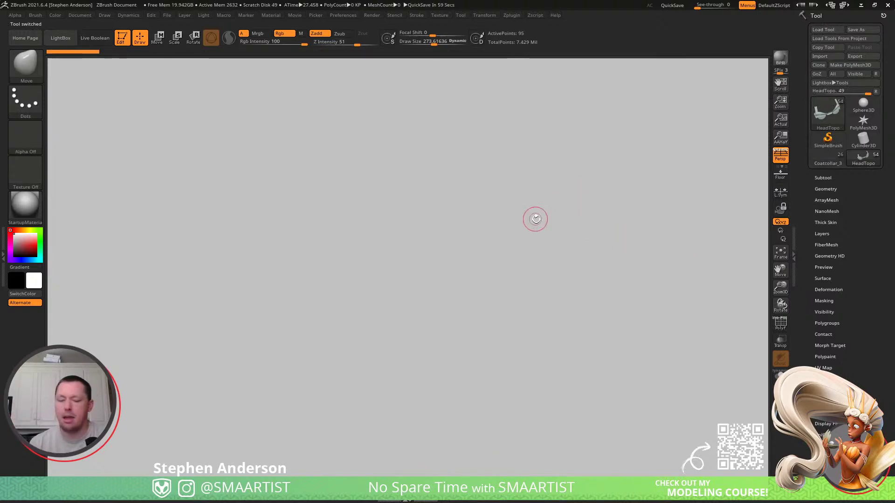
- Show the loaded character's head with polyframes and make its Head1 subtool active
drag(575, 207, 449, 356)
mouse_move(448, 356)
ctrl+right_down()
mouse_move(489, 337)
mouse_move(468, 325)
ctrl+right_up()
key(shift+f)
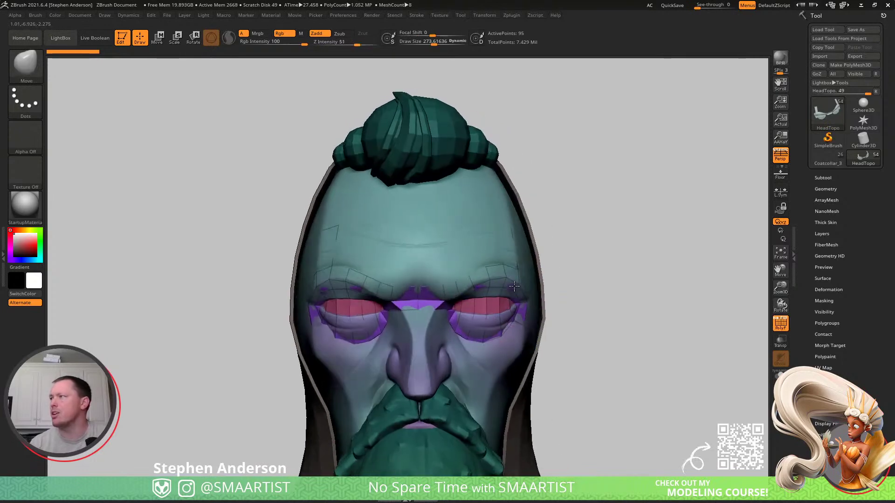
click(822, 178)
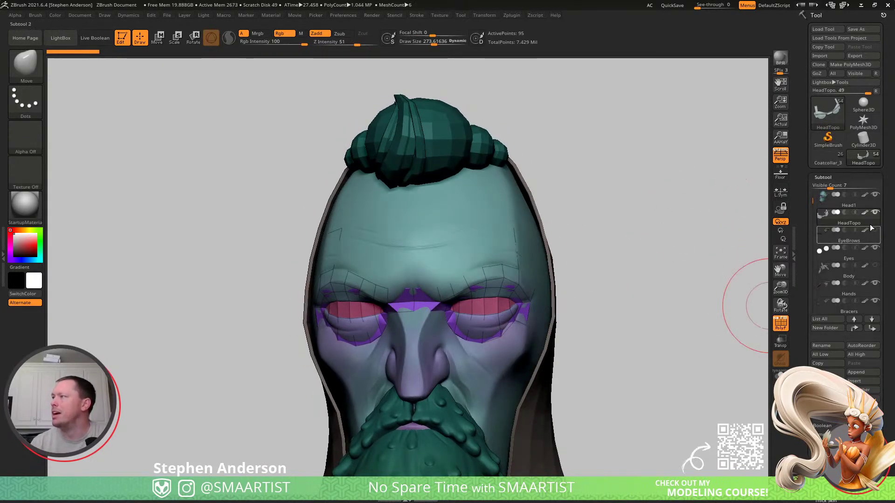
click(848, 204)
click(848, 206)
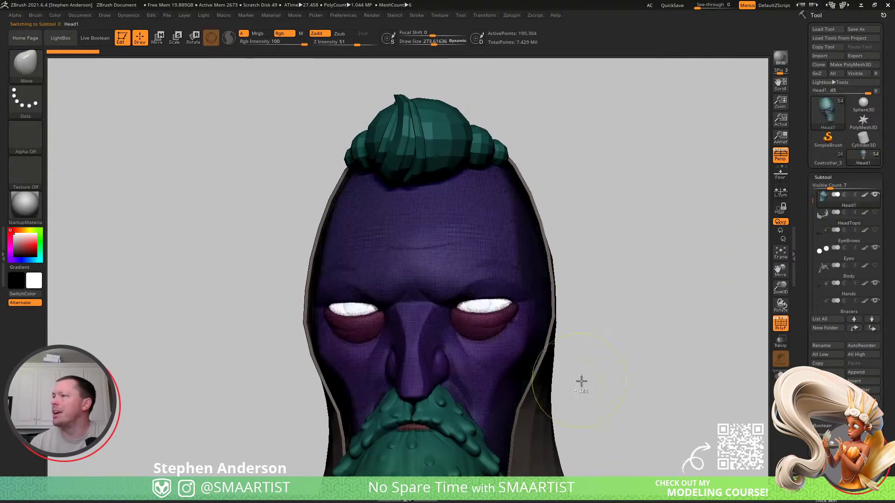
- Make the character's arm mesh, subtool Body1, active and show the full figure with polyframes
ctrl+right_drag(579, 382, 572, 307)
key(shift+f)
mouse_move(574, 350)
alt+right_down()
mouse_move(616, 171)
mouse_move(562, 181)
mouse_move(512, 224)
mouse_move(496, 240)
mouse_move(539, 213)
mouse_move(453, 327)
mouse_move(467, 316)
mouse_move(524, 319)
alt+right_up()
alt+click(468, 318)
key(shift+f)
ctrl+right_drag(524, 319, 401, 275)
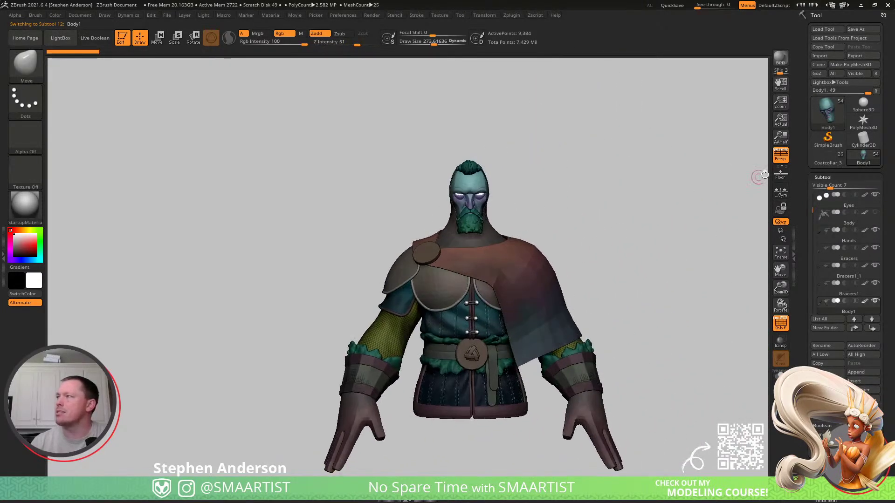
- Switch back to the bust tool and insert the Body1 arm mesh directly after the Coatcollar_1 subtool
click(824, 162)
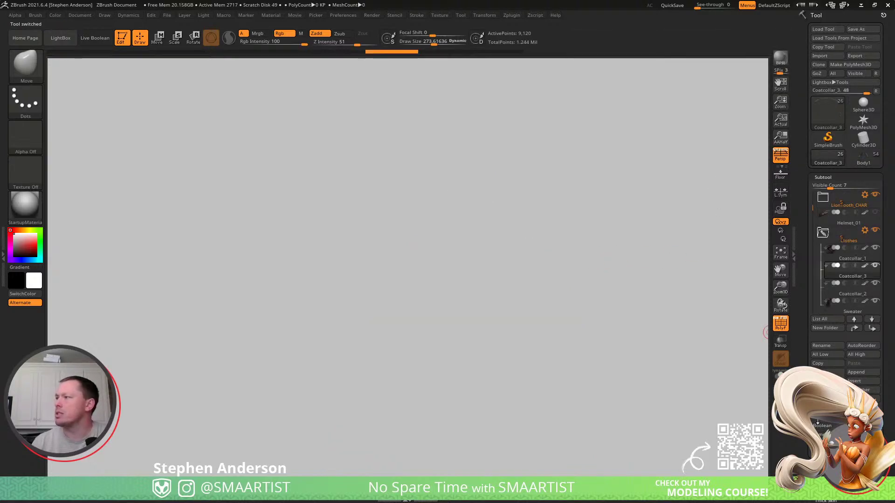
click(851, 254)
key(shift+f)
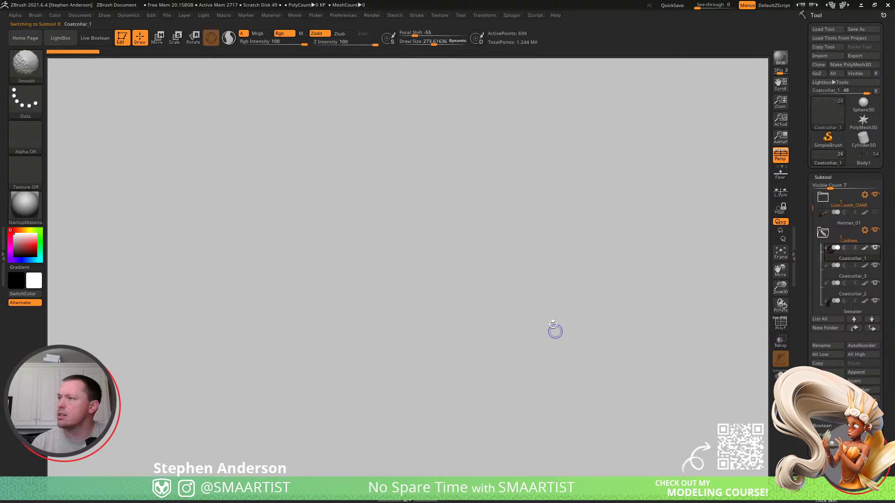
key(shift+f)
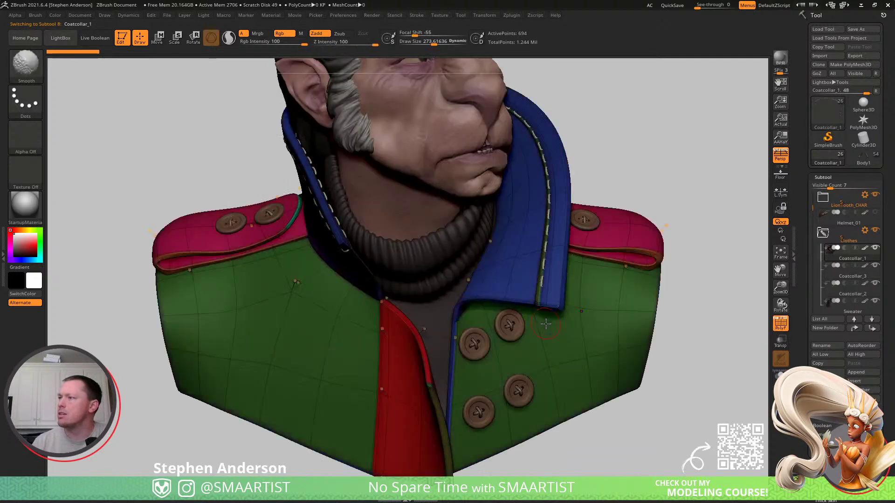
key(shift+f)
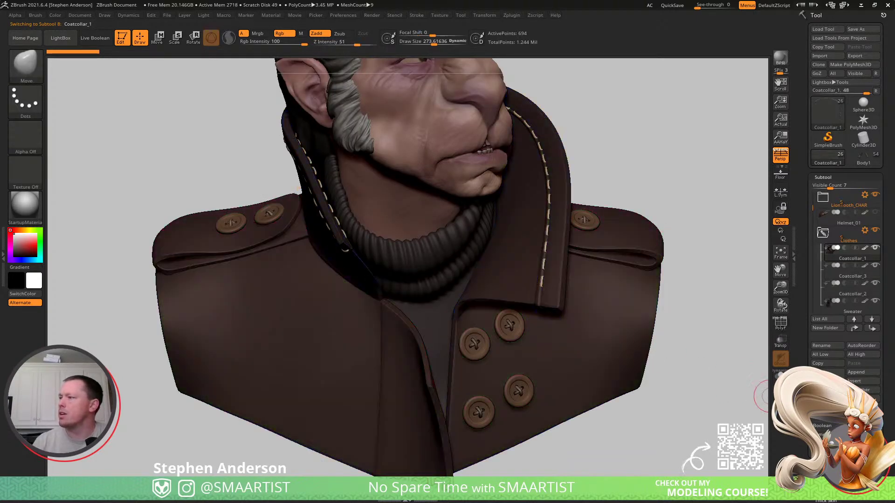
click(858, 382)
click(708, 347)
- Move the inserted arms vertically up to the height of the bust's coat
ctrl+right_drag(656, 346, 444, 270)
ctrl+right_drag(443, 270, 457, 387)
key(w)
click(390, 382)
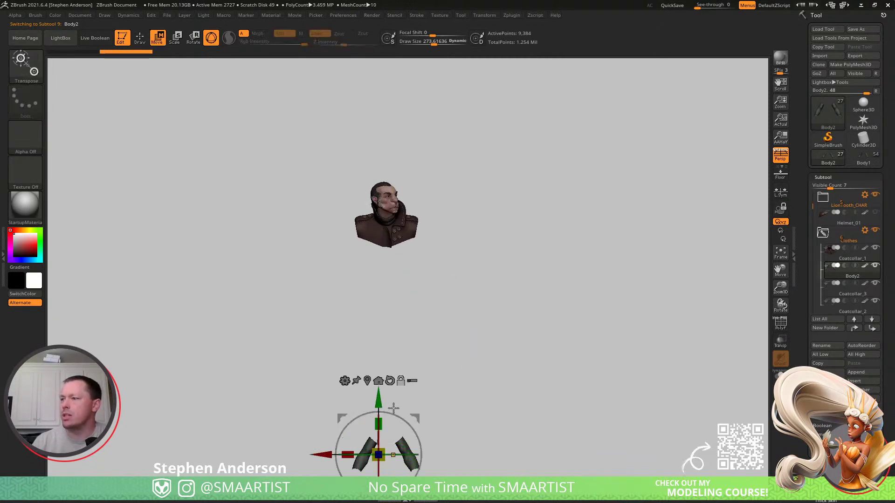
drag(378, 400, 378, 182)
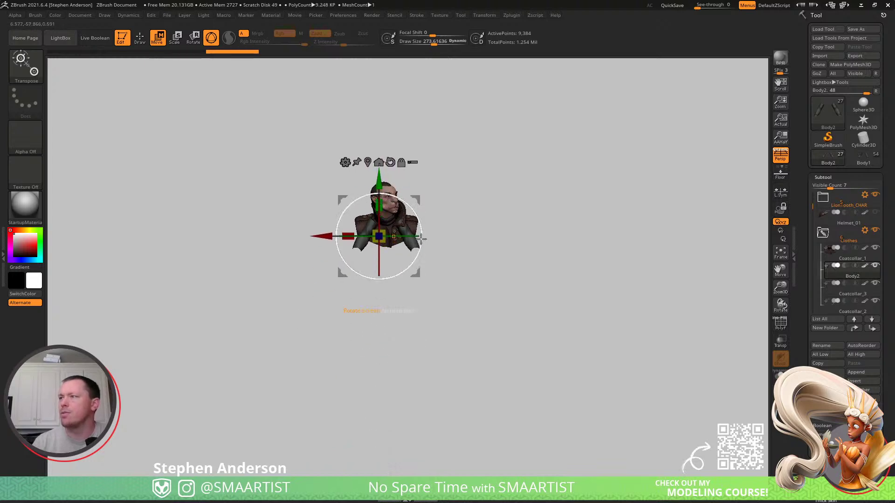
- Enlarge the arms uniformly, position them beside the coat's shoulders and return to drawing mode
mouse_move(398, 227)
mouse_down()
mouse_move(429, 198)
mouse_move(435, 218)
mouse_move(445, 220)
mouse_move(421, 224)
mouse_move(496, 225)
mouse_up()
key(ctrl)
ctrl+right_drag(490, 221, 460, 232)
drag(397, 270, 382, 263)
drag(438, 239, 450, 224)
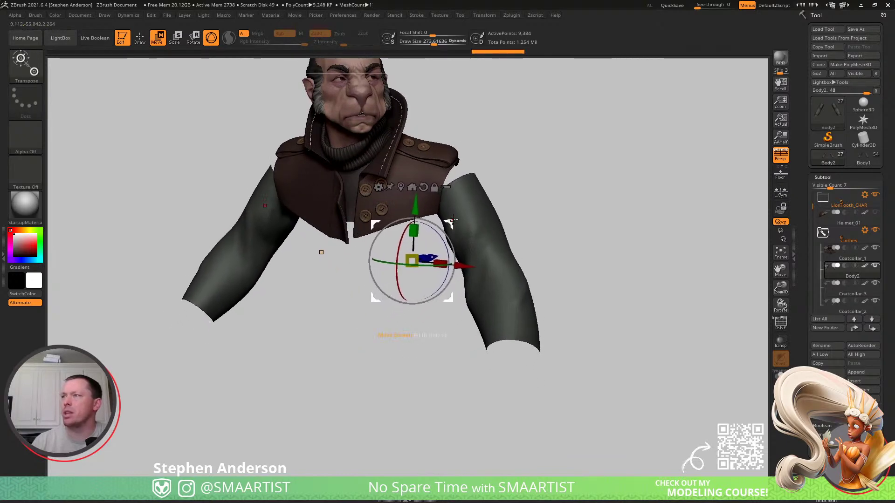
alt+drag(555, 185, 544, 237)
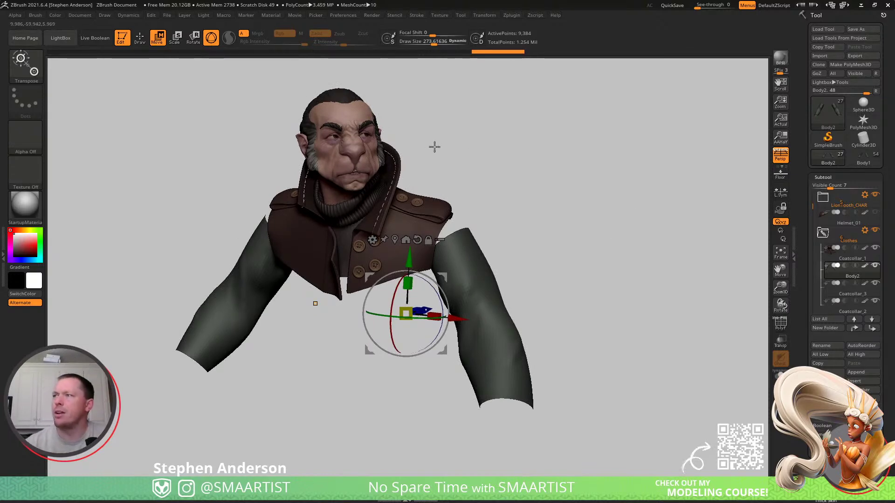
drag(502, 183, 486, 248)
key(q)
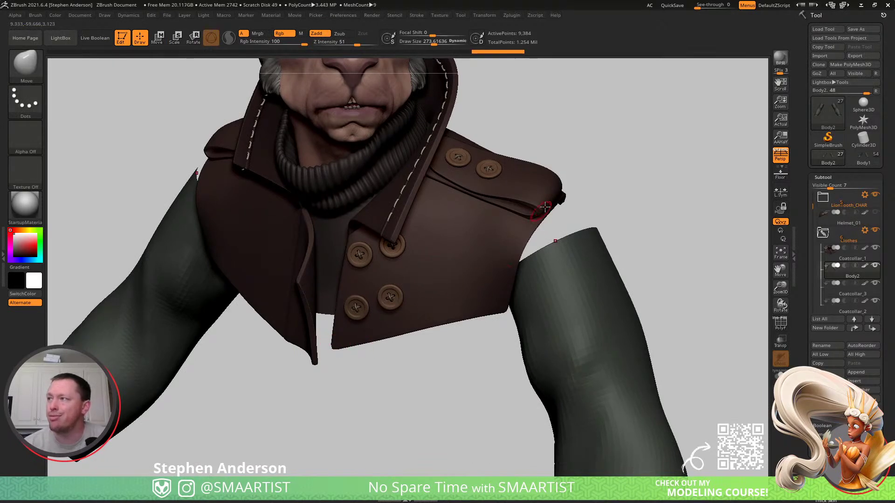
- Fill the arms with the brown sampled from the coat (R 66, G 48, B 42), using Mrgb
mouse_move(461, 196)
right_down()
mouse_move(461, 211)
mouse_move(438, 212)
mouse_move(461, 217)
right_up()
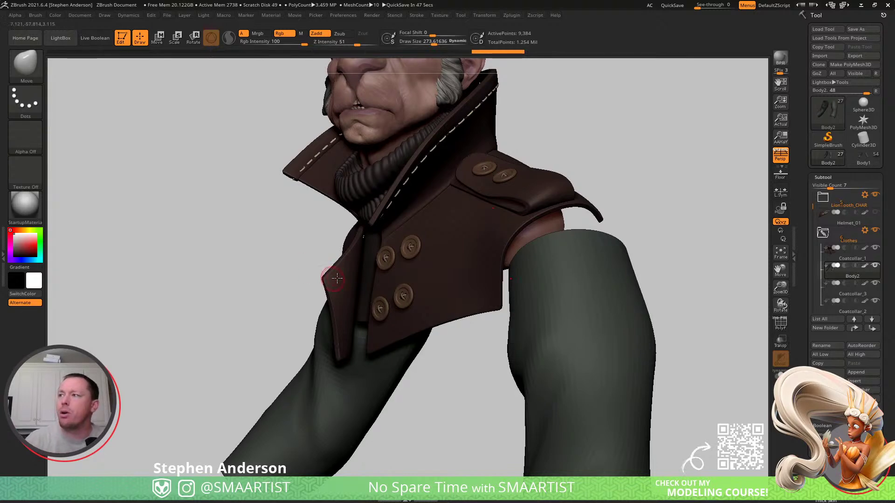
drag(332, 278, 469, 262)
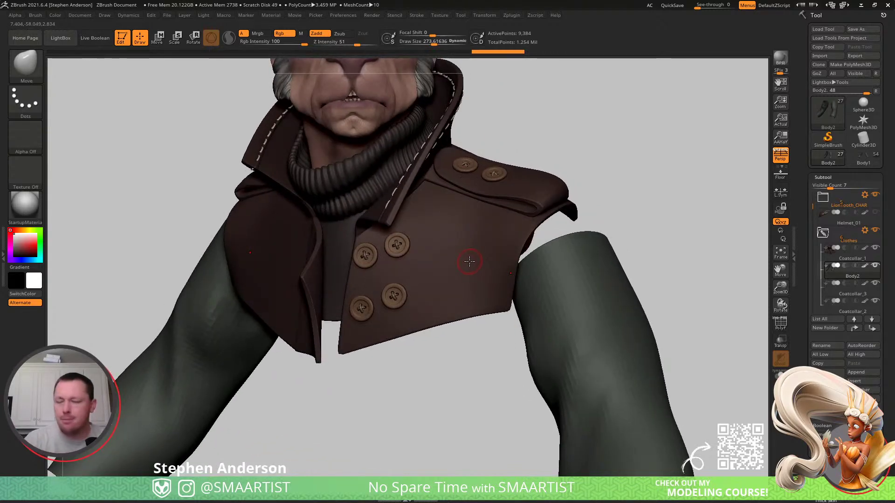
key(c)
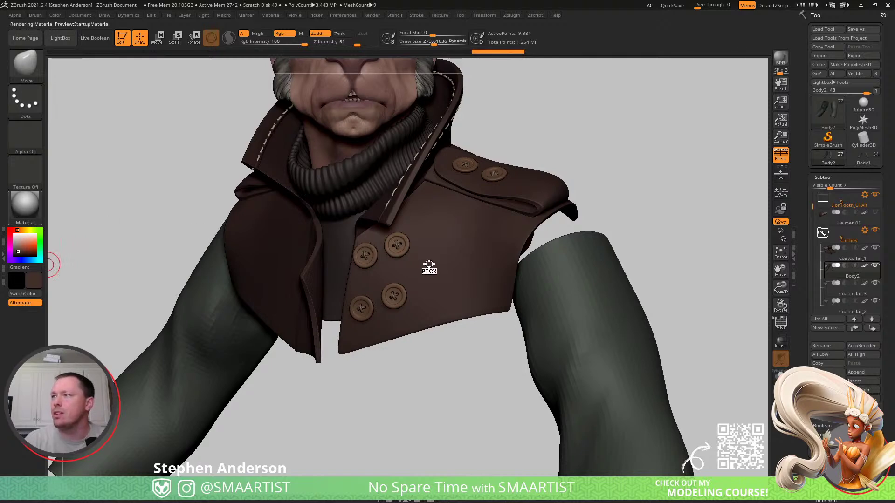
key(shift+f)
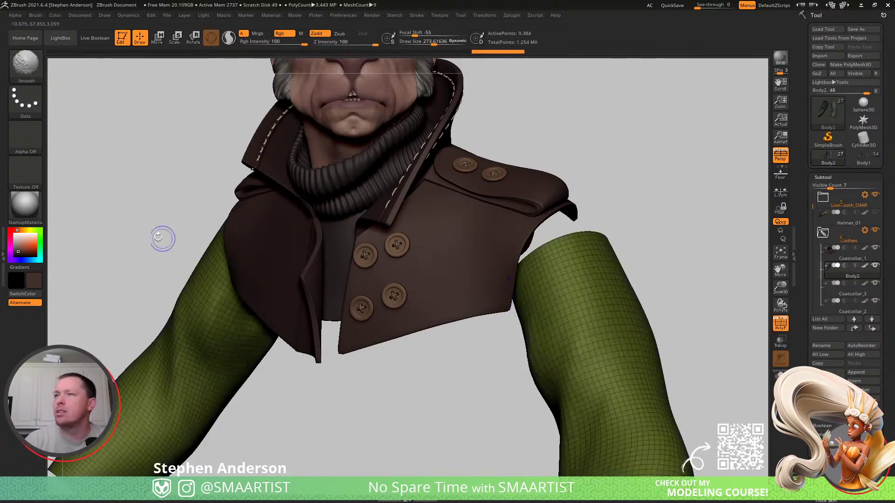
key(shift+f)
click(257, 34)
click(55, 15)
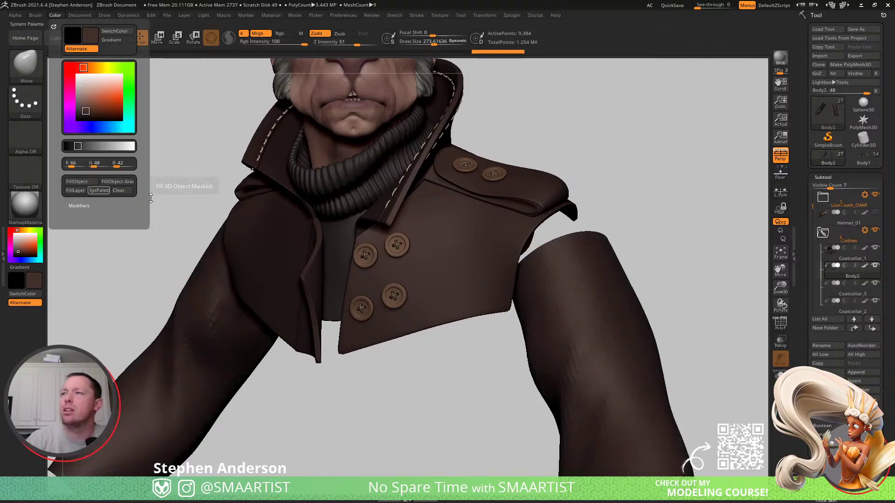
click(81, 182)
ctrl+right_drag(476, 298, 470, 265)
mouse_move(471, 265)
right_down()
mouse_move(447, 275)
mouse_move(494, 268)
mouse_move(479, 266)
right_up()
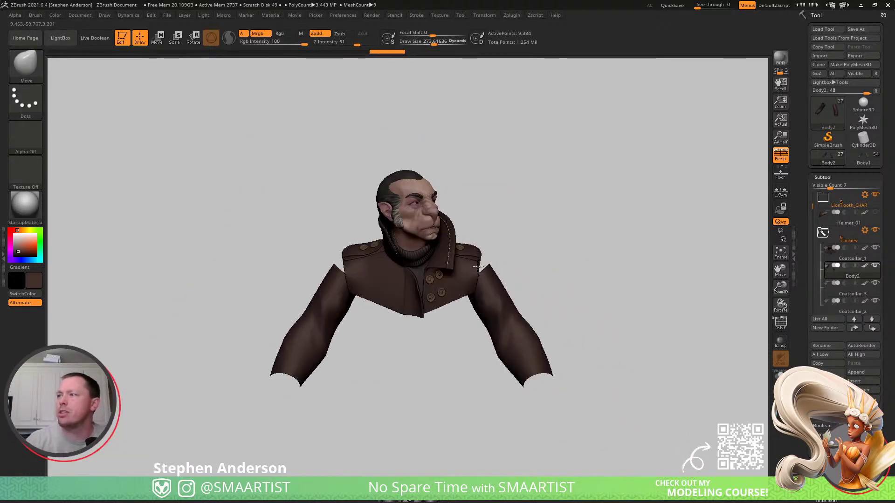
- Adjust the arms' placement at the coat's shoulders with the Move gizmo and return to drawing mode
key(w)
drag(485, 291, 527, 260)
mouse_move(527, 260)
right_down()
mouse_move(516, 262)
mouse_move(553, 245)
mouse_move(541, 248)
mouse_move(572, 277)
mouse_move(585, 261)
mouse_move(553, 244)
mouse_move(609, 225)
mouse_move(551, 232)
mouse_move(589, 235)
right_up()
key(q)
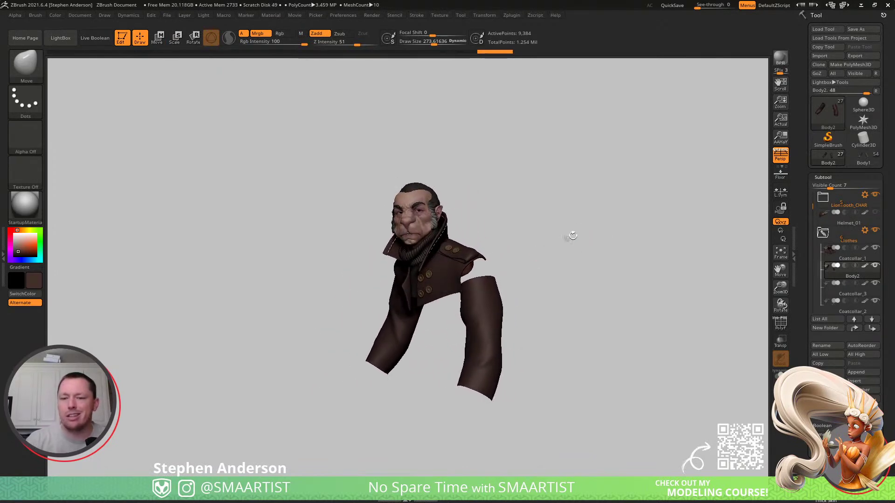
- Select Coatcollar_1, leave a canvas snapshot of the bust without its arms for reference, and show the Body2 arms again
right_drag(590, 244, 461, 248)
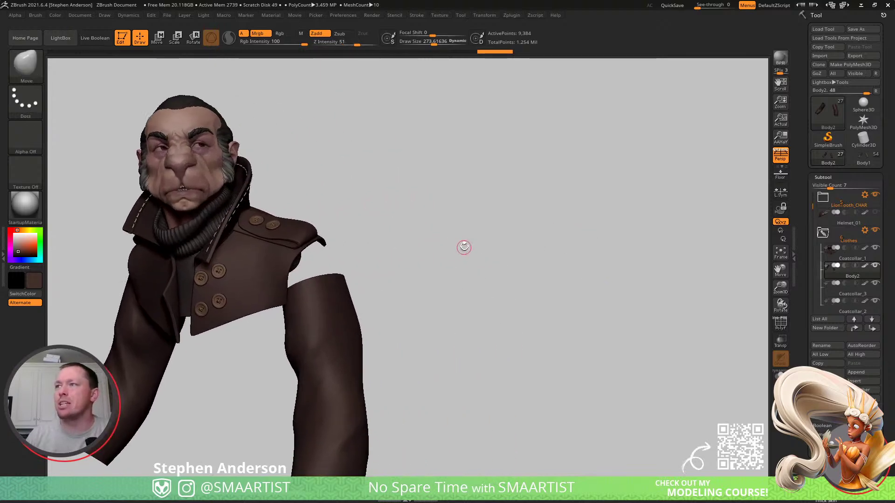
alt+right_drag(406, 221, 373, 206)
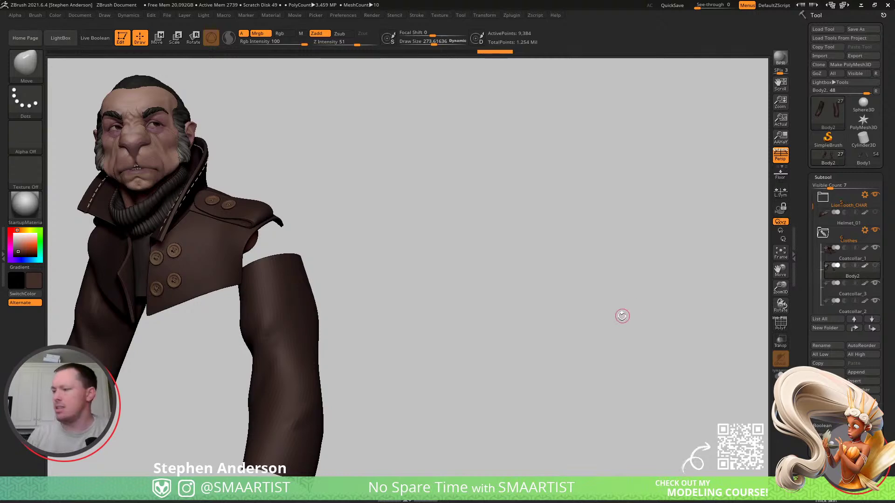
key(Up)
drag(549, 331, 555, 332)
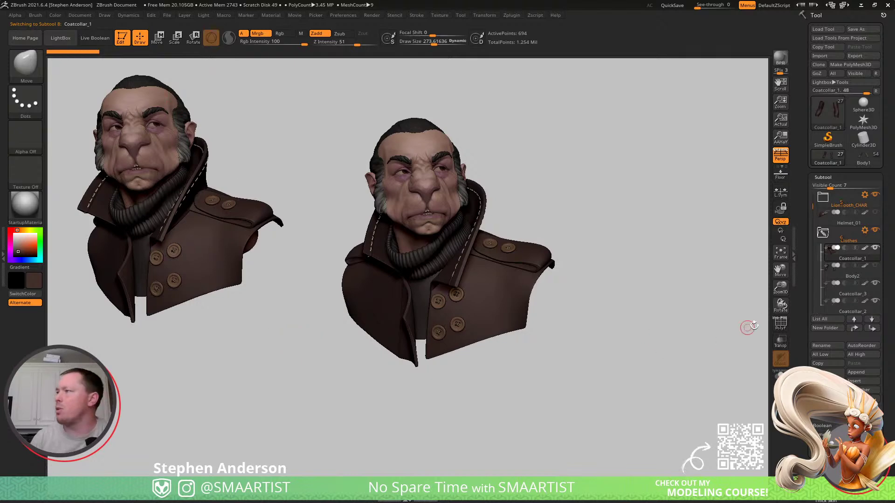
click(876, 266)
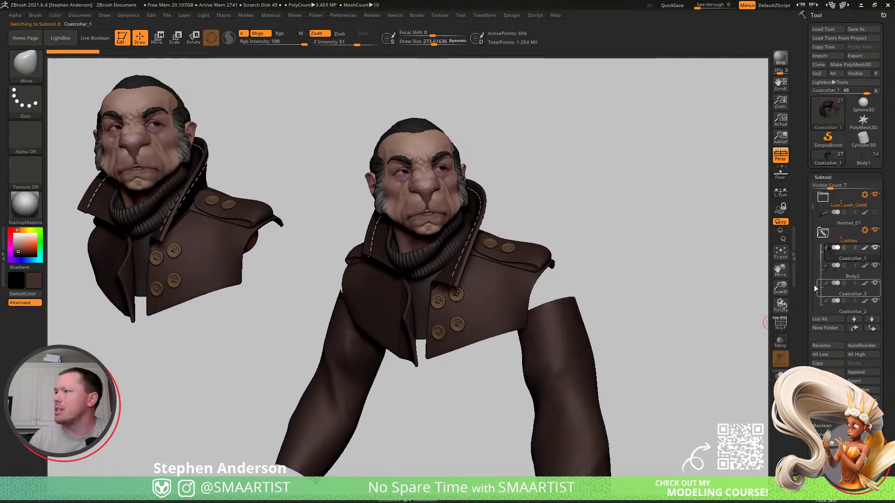
- Switch to the caped character's tool and inspect its Hands subtool with and without the polygroup wireframe
ctrl+right_drag(523, 305, 501, 291)
alt+right_drag(500, 291, 480, 179)
click(862, 161)
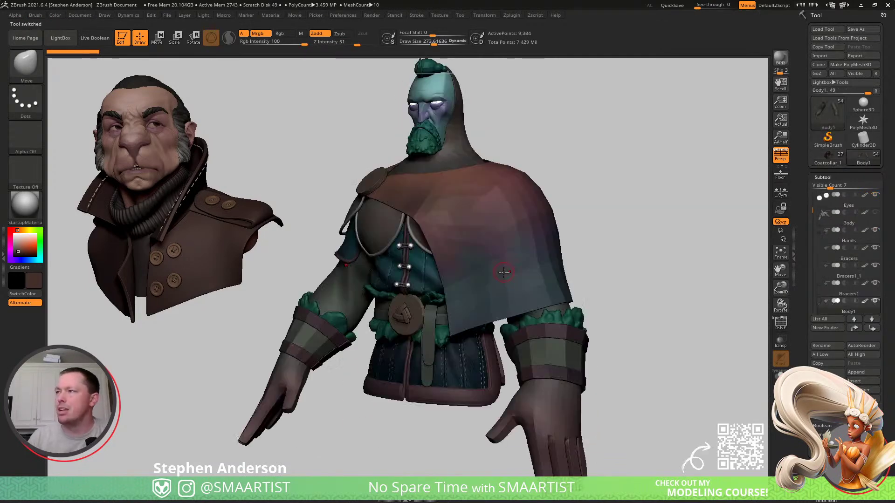
alt+click(555, 406)
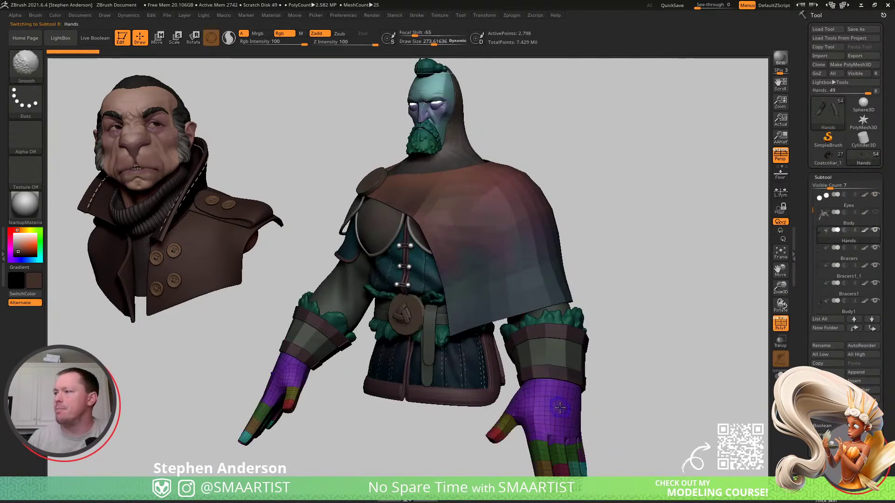
alt+right_drag(555, 423, 527, 379)
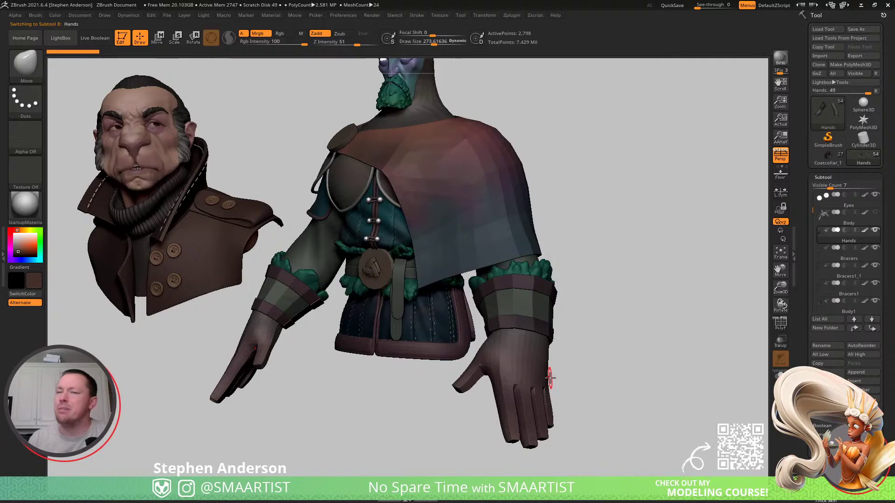
key(shift+f)
key(shift+f)
mouse_move(536, 400)
right_down()
mouse_move(495, 392)
mouse_move(518, 409)
right_up()
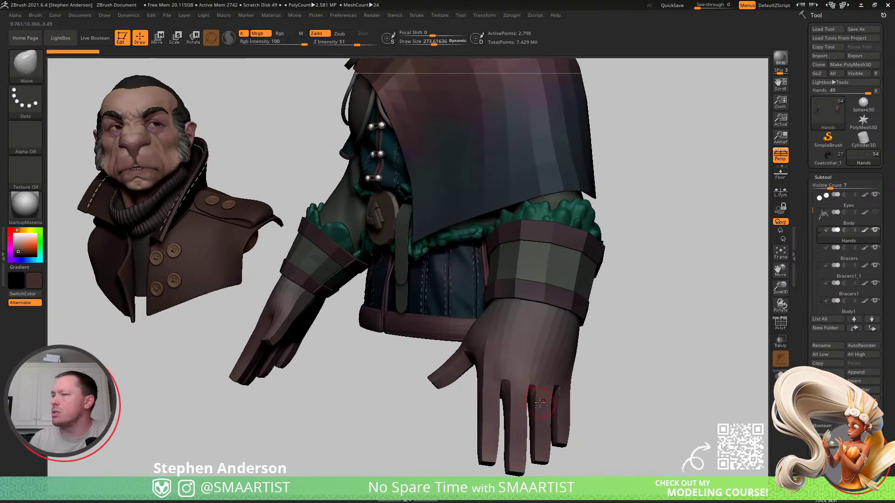
- Load the SamuraiLuchador_07Posed_02 tool from the _DTIYS subfolders of the _Social directory
click(824, 30)
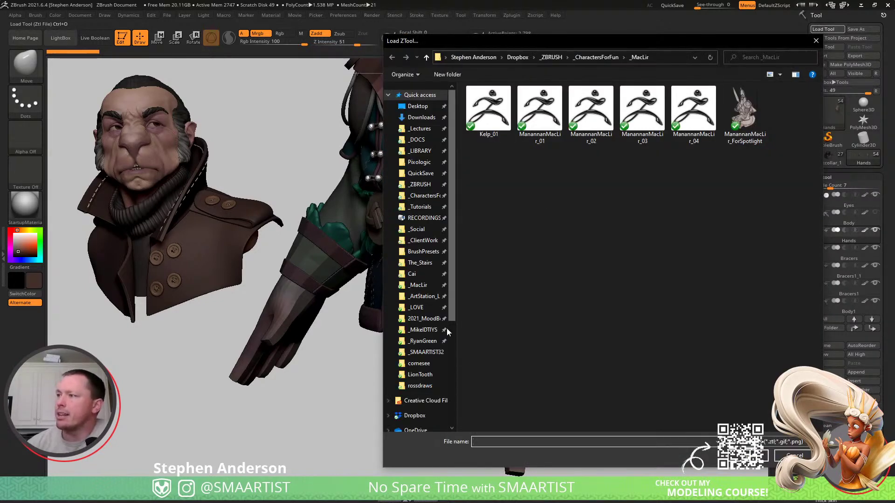
click(417, 229)
double_click(541, 120)
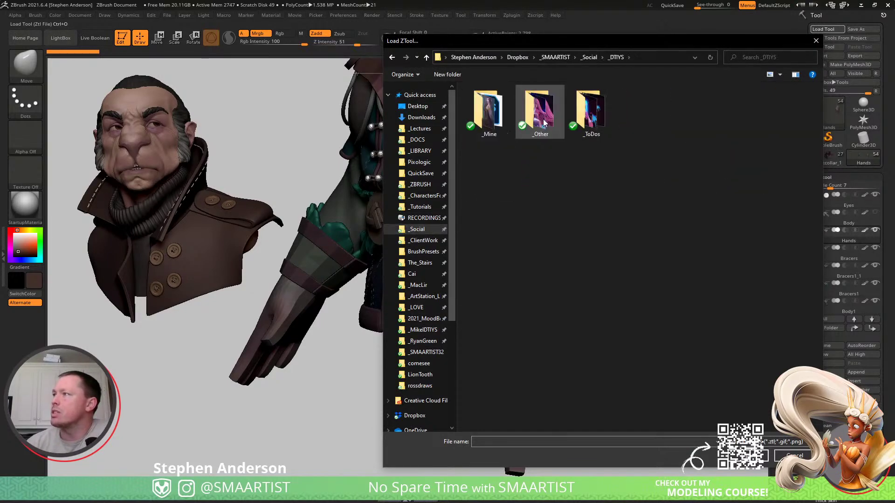
double_click(543, 116)
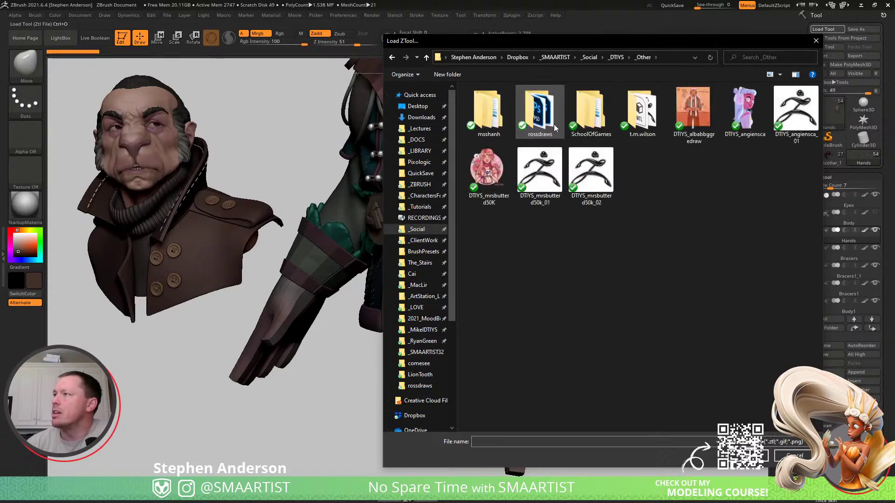
double_click(641, 116)
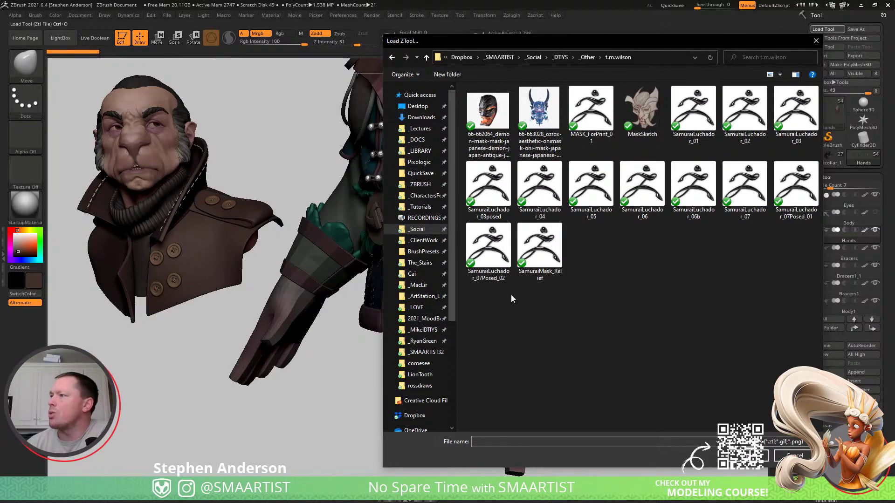
double_click(493, 256)
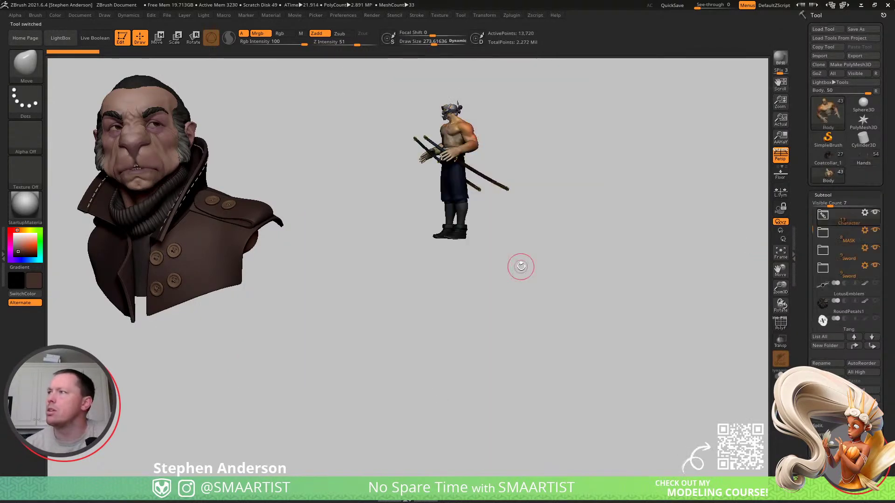
- Examine the posed samurai's arms and hands with the Body subtool's polygroup wireframe displayed
right_drag(552, 194, 527, 186)
ctrl+right_drag(527, 186, 548, 285)
right_drag(547, 284, 508, 268)
alt+right_drag(508, 268, 551, 276)
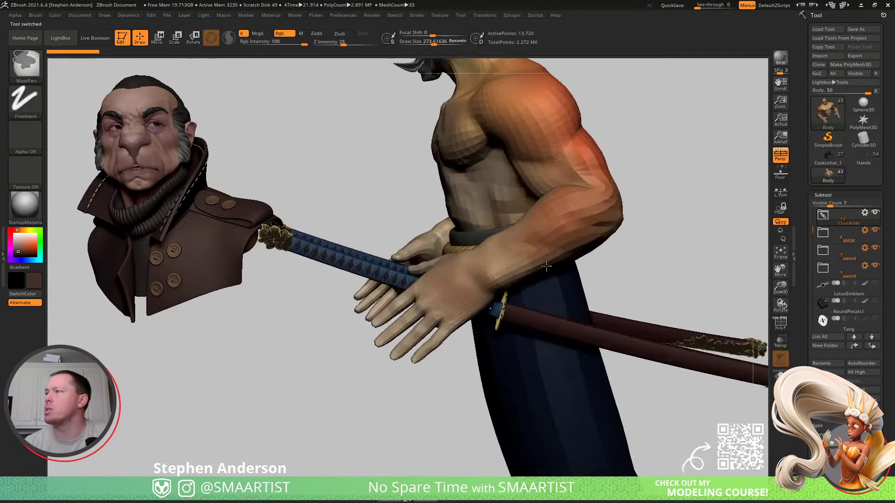
key(shift+f)
drag(506, 273, 493, 273)
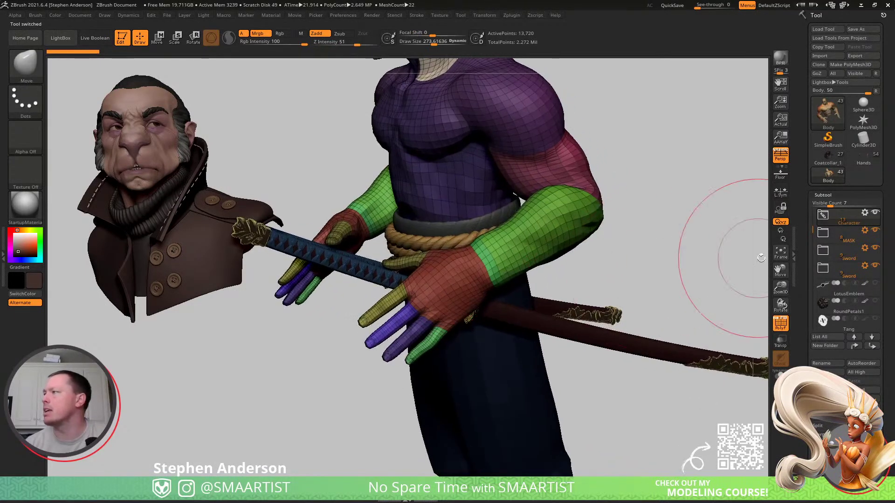
- Expand the Character folder and compare its hands subtool with the hands of the Body subtool
click(822, 216)
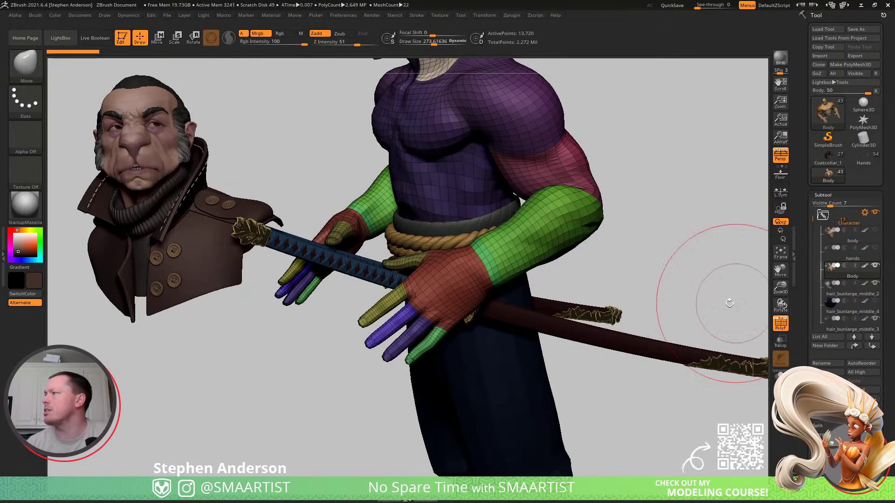
key(Up)
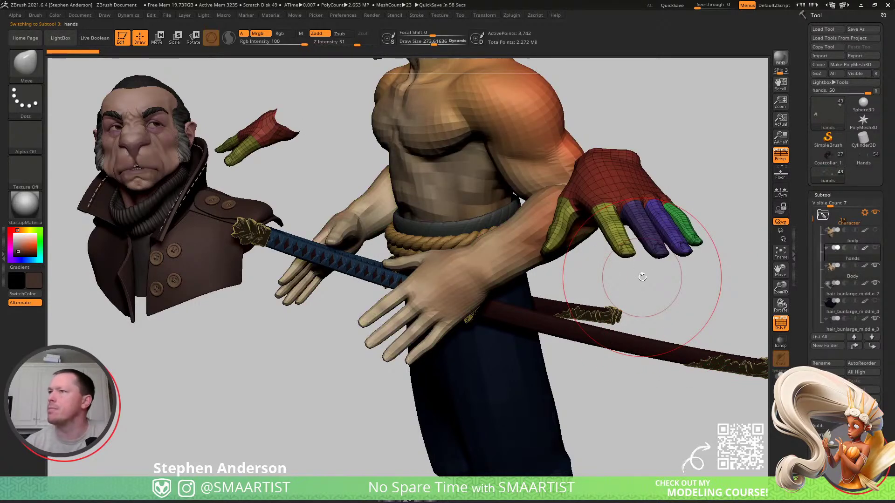
right_drag(552, 193, 600, 236)
key(shift+f)
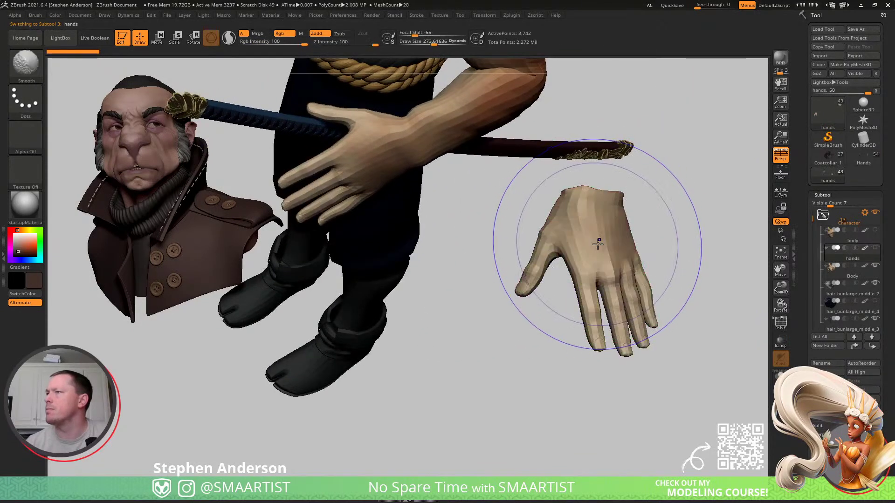
key(shift+f)
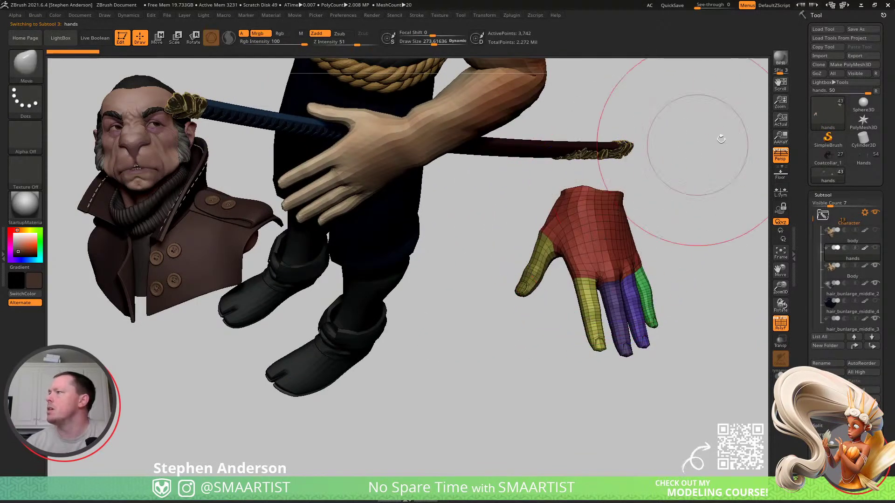
click(835, 272)
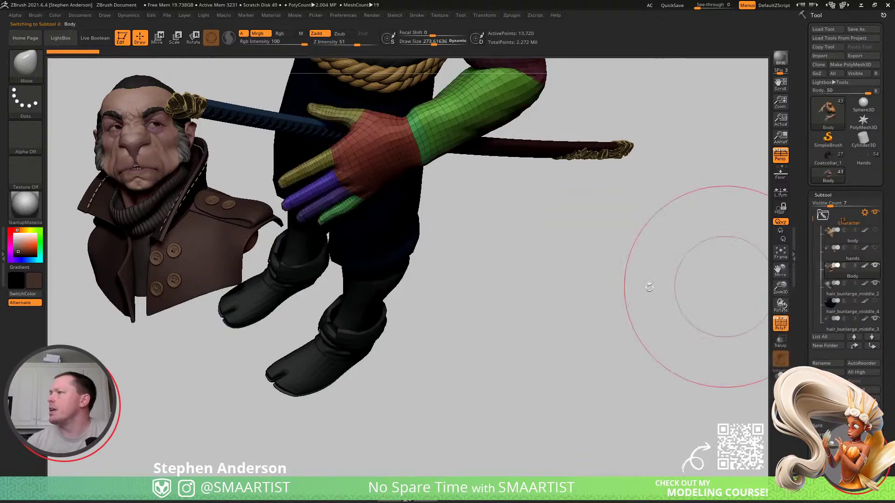
drag(384, 138, 428, 261)
mouse_move(471, 315)
mouse_down()
mouse_move(441, 325)
mouse_move(450, 300)
mouse_move(500, 315)
mouse_move(484, 323)
mouse_move(502, 328)
mouse_move(474, 322)
mouse_move(489, 284)
mouse_up()
key(shift+f)
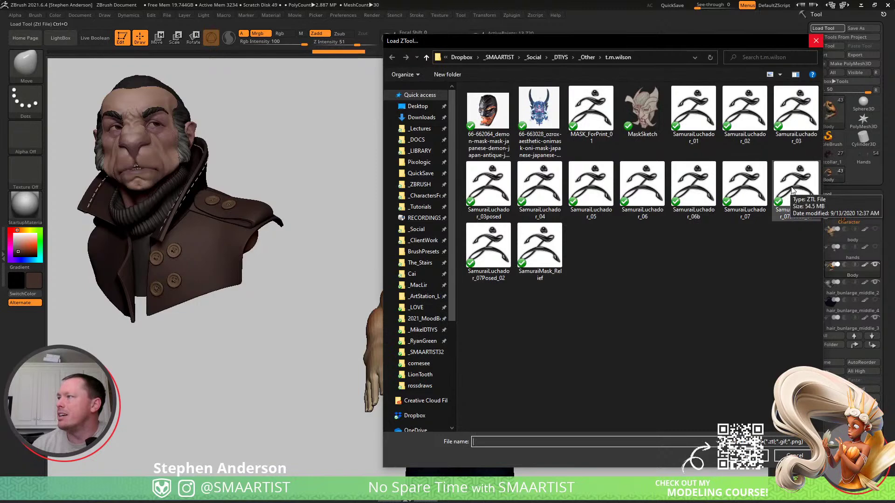
- Return to the bust tool, reset the palette's recent tool list and load the SamuraiLuchador_07 tool
click(795, 456)
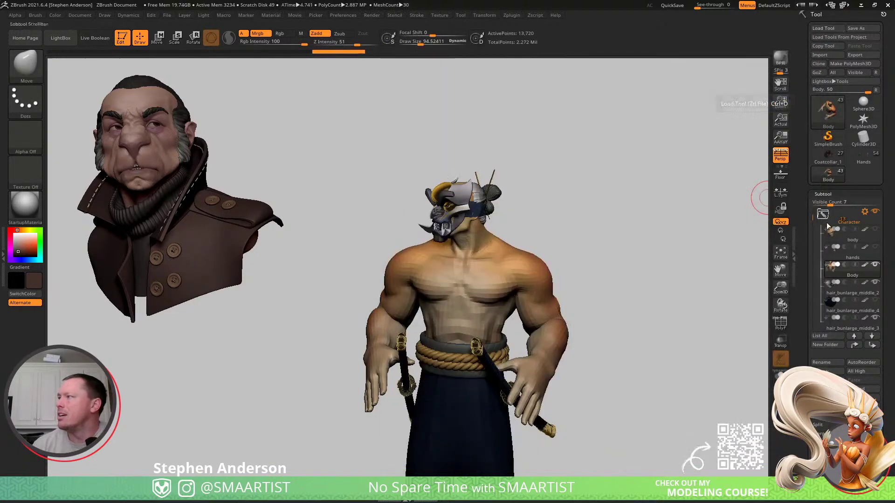
click(828, 159)
click(876, 89)
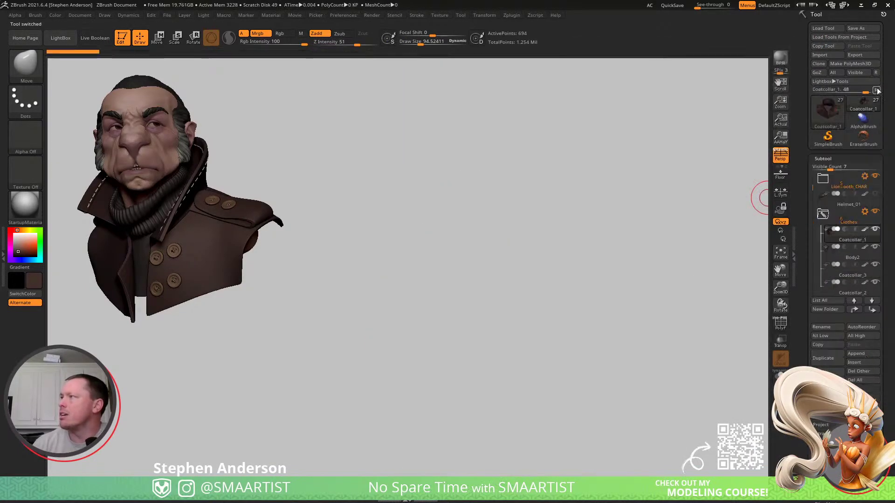
click(826, 28)
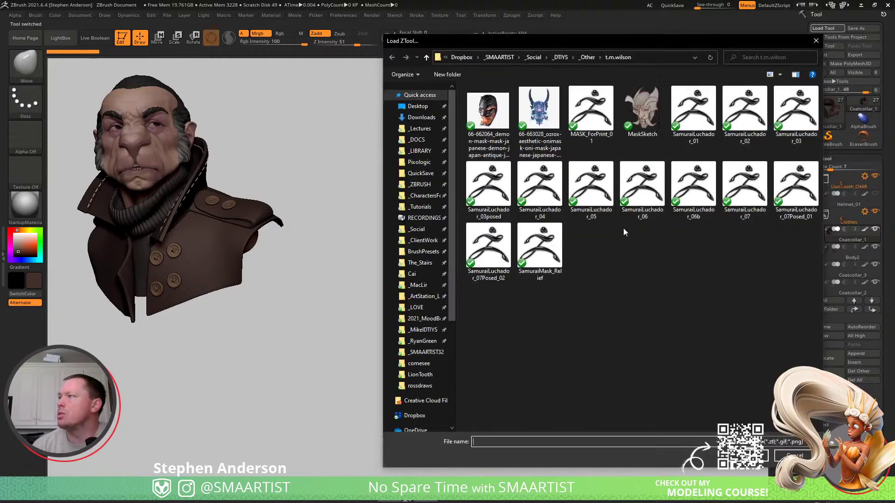
double_click(747, 197)
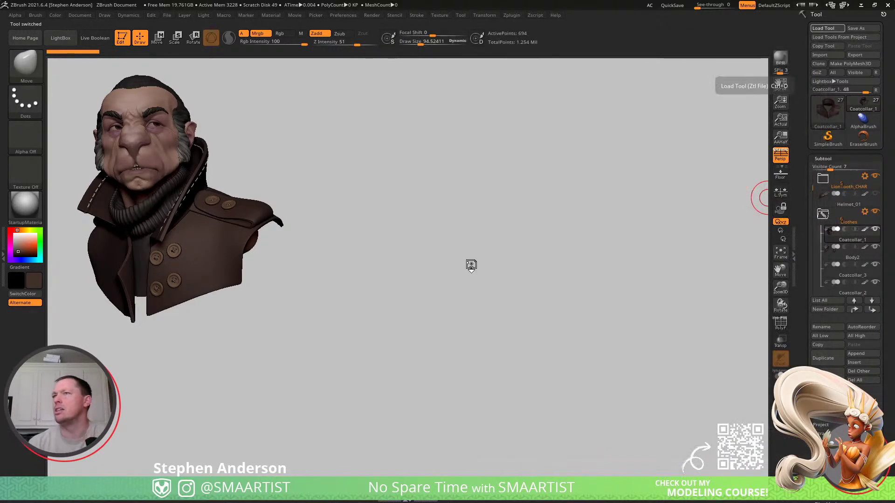
- Hide the samurai's Body1, Body2 and TShirt clothing subtools and the NASA lettering over the chest
mouse_move(627, 297)
right_down()
mouse_move(621, 325)
mouse_move(533, 358)
right_up()
ctrl+right_drag(513, 298, 537, 316)
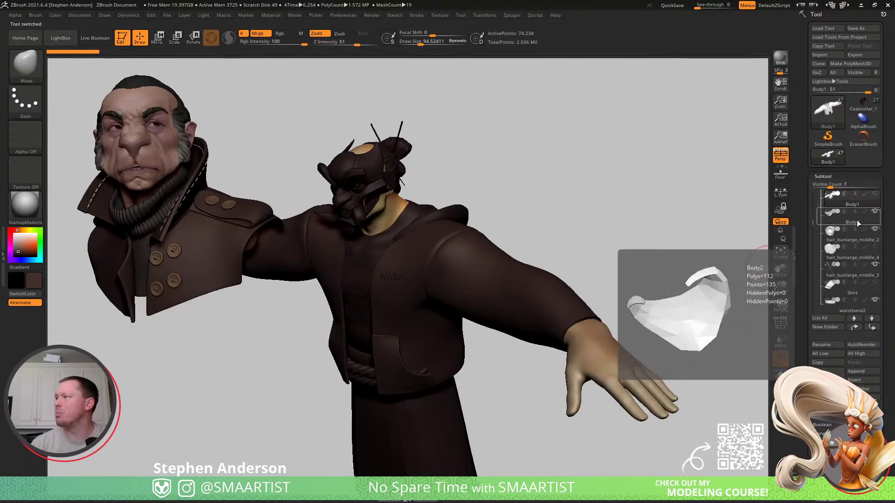
click(876, 213)
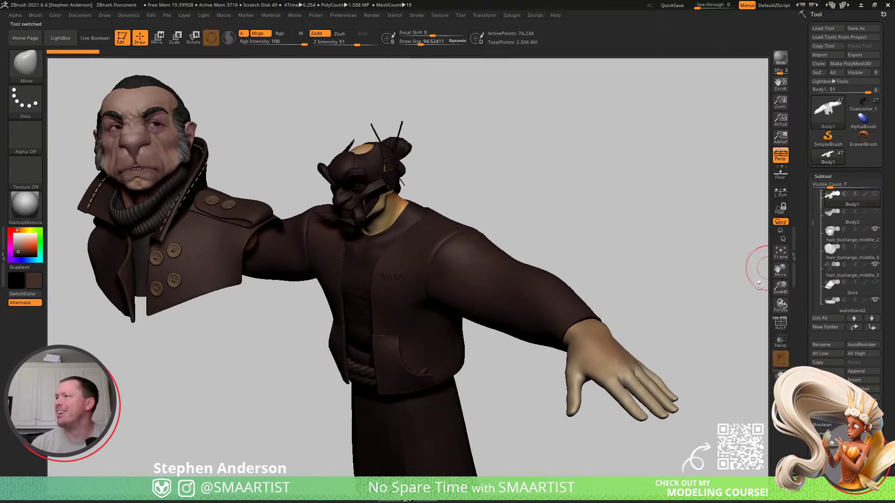
alt+click(607, 375)
drag(504, 245, 553, 274)
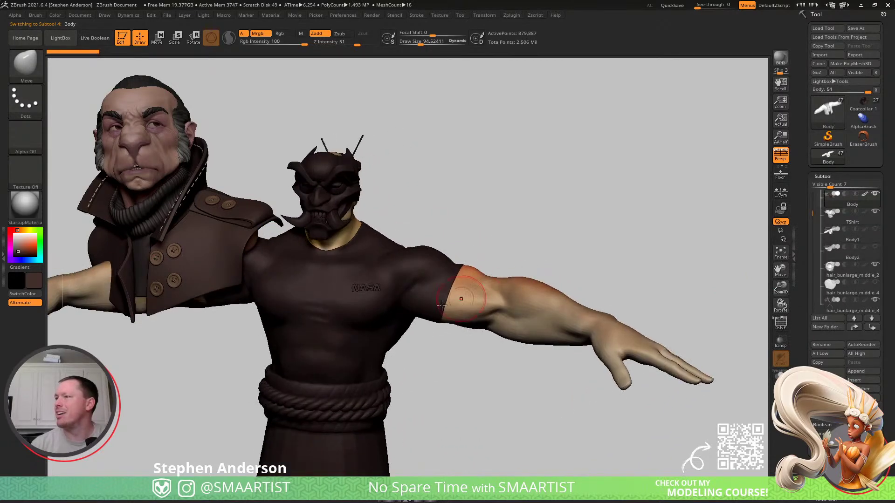
alt+click(428, 302)
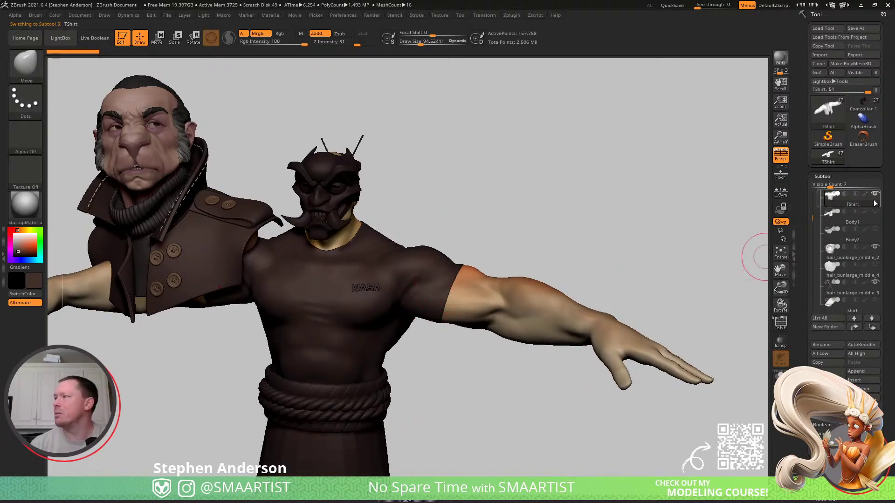
alt+click(365, 289)
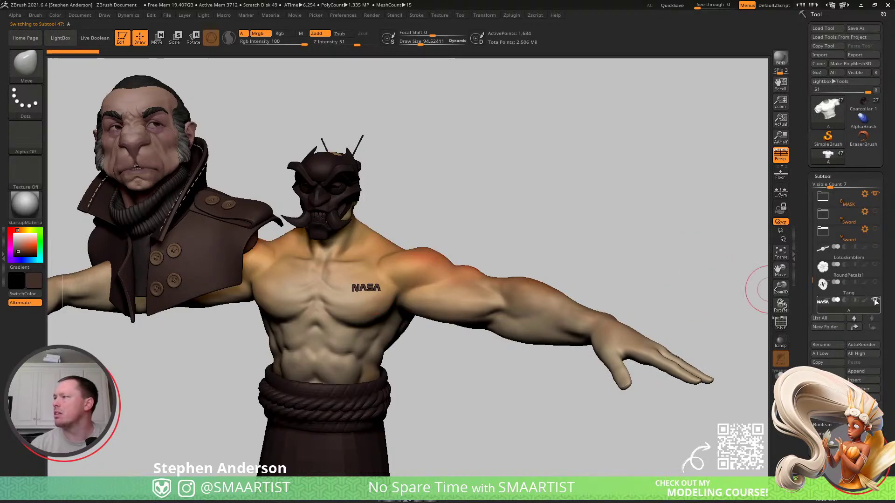
- Select the Body subtool and examine its hand and forearm topology with the polygroup wireframe displayed
alt+click(630, 345)
right_drag(632, 332, 546, 358)
key(shift+f)
mouse_move(612, 357)
right_down()
mouse_move(627, 359)
mouse_move(623, 384)
mouse_move(582, 393)
mouse_move(571, 357)
mouse_move(603, 342)
mouse_move(583, 322)
mouse_move(555, 343)
mouse_move(525, 309)
mouse_move(525, 319)
right_up()
ctrl+drag(564, 242, 577, 257)
mouse_move(454, 285)
alt+right_down()
mouse_move(503, 294)
mouse_move(527, 327)
alt+right_up()
mouse_move(597, 331)
alt+right_down()
mouse_move(492, 302)
mouse_move(512, 298)
alt+right_up()
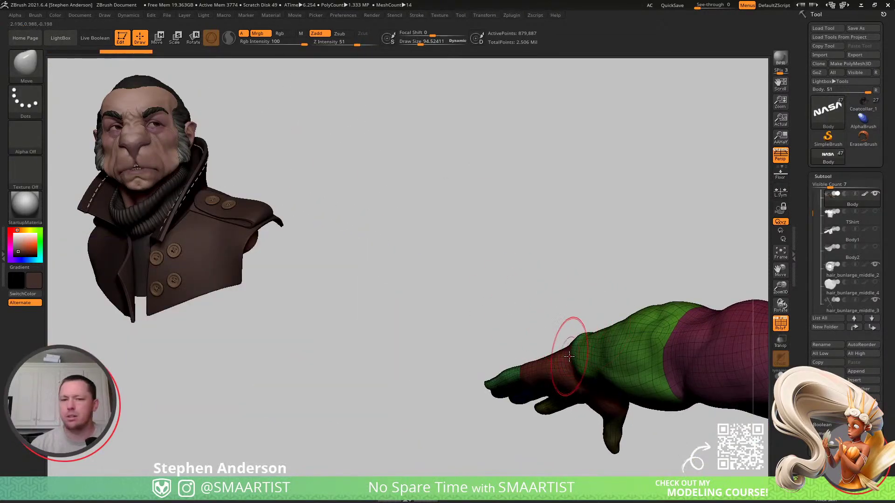
right_drag(569, 357, 456, 301)
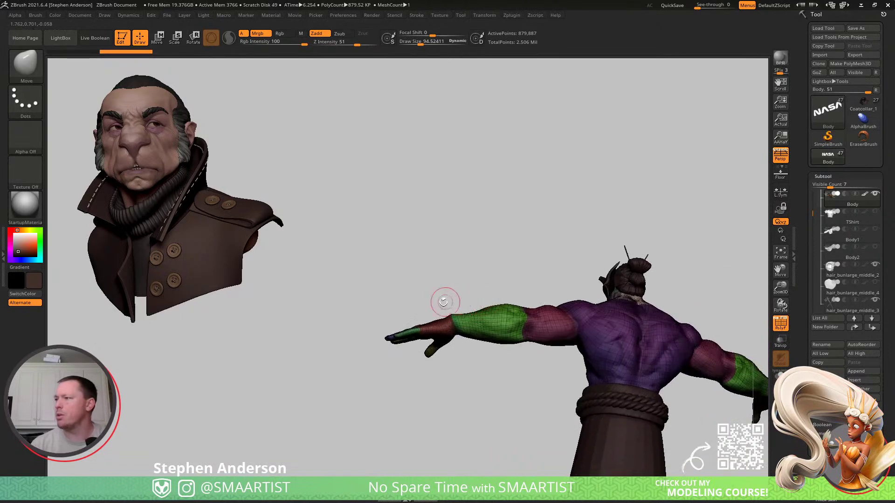
- Lower the samurai Body to its lowest subdivision level and isolate its forearms, hands and torso polygroup to check the mesh
key(shift+d)
key(shift+d)
key(shift+d)
ctrl+shift+drag(333, 275, 512, 394)
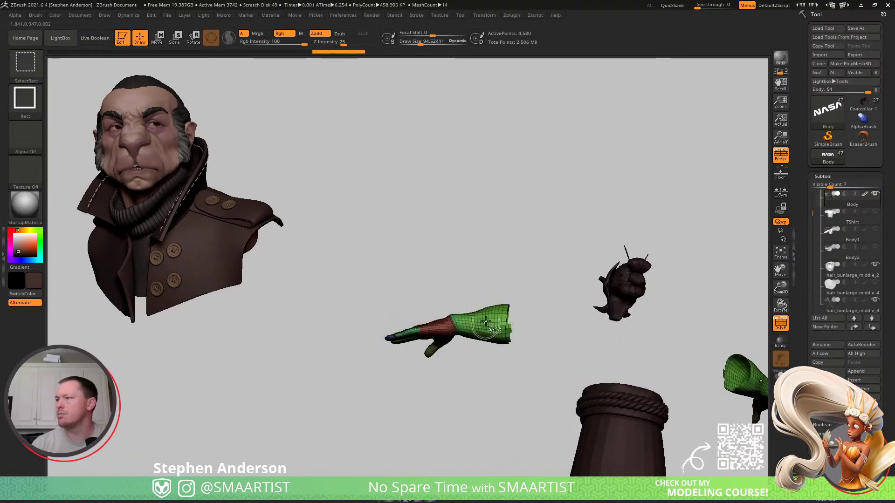
ctrl+shift+click(518, 330)
ctrl+shift+click(524, 326)
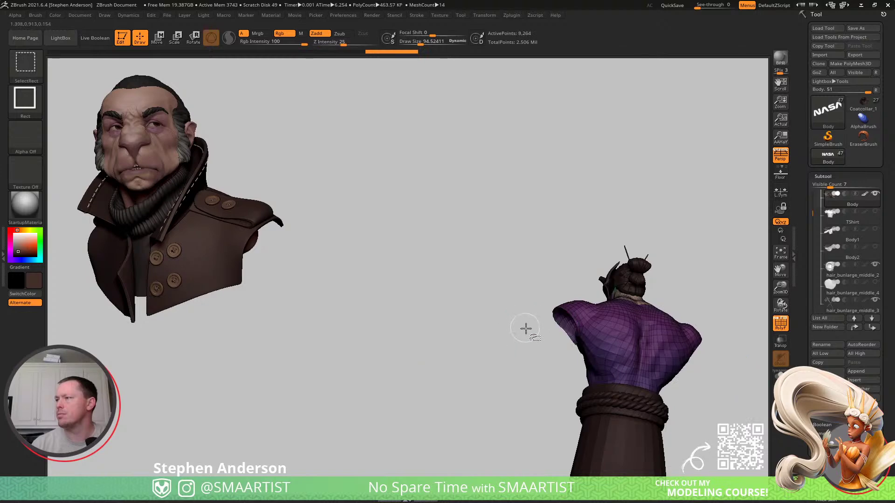
- Hide the Body's torso and neck polygroups in turn to inspect the neck area, and restore the full body
mouse_move(579, 340)
alt+right_down()
mouse_move(411, 347)
mouse_move(431, 357)
mouse_move(400, 335)
mouse_move(477, 323)
mouse_move(385, 313)
mouse_move(488, 296)
mouse_move(480, 292)
mouse_move(470, 300)
mouse_move(439, 283)
mouse_move(509, 358)
alt+right_up()
ctrl+shift+click(387, 324)
mouse_move(430, 305)
right_down()
mouse_move(443, 266)
mouse_move(408, 318)
right_up()
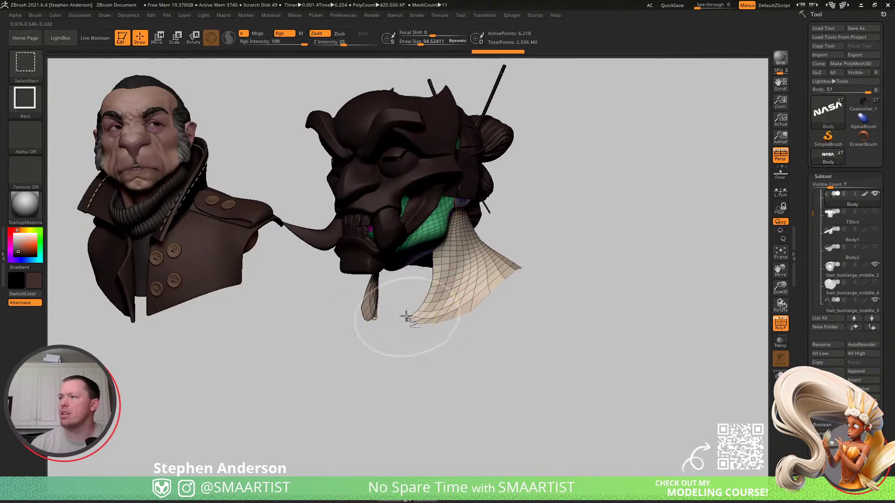
ctrl+shift+click(434, 296)
ctrl+right_drag(466, 301, 453, 247)
right_drag(453, 247, 442, 275)
ctrl+right_drag(443, 275, 468, 368)
mouse_move(415, 330)
right_down()
mouse_move(412, 279)
mouse_move(394, 296)
mouse_move(406, 329)
mouse_move(440, 356)
mouse_move(480, 314)
right_up()
alt+right_drag(610, 331, 623, 234)
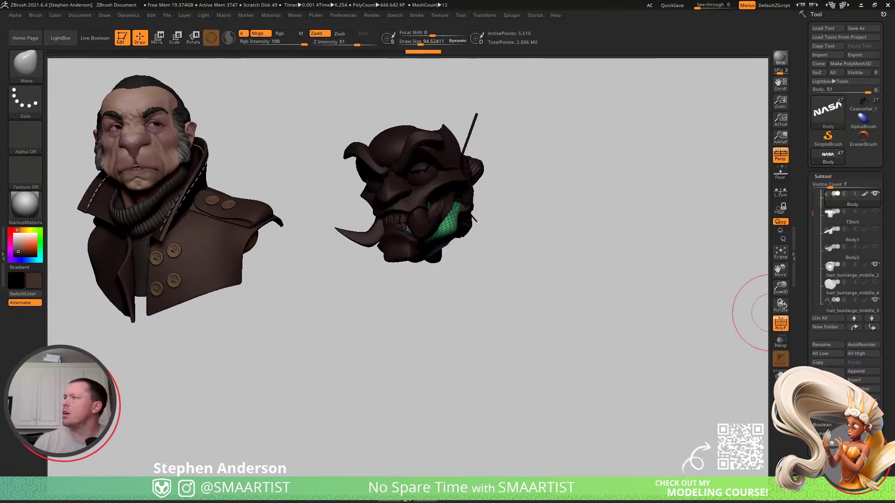
ctrl+shift+click(662, 282)
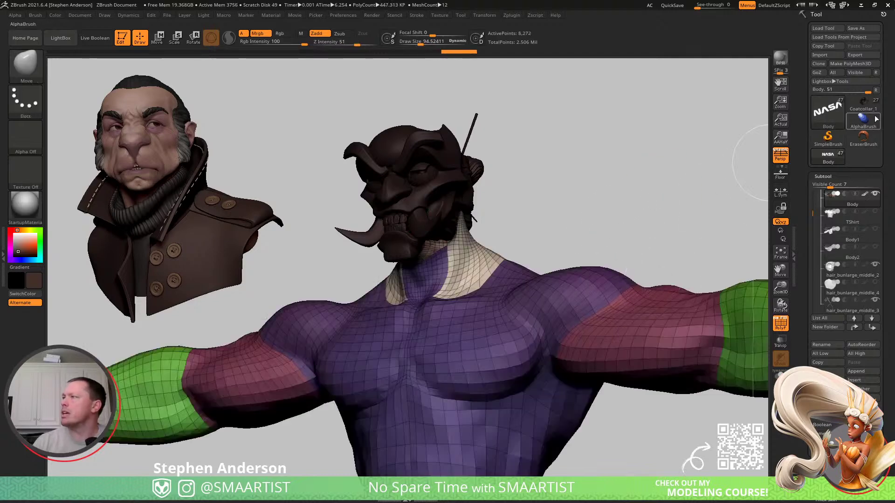
- Return to the bust tool and rename the head subtool in the LionTooth_CHAR folder as Silas Head
click(863, 106)
key(f)
ctrl+right_drag(592, 325, 598, 277)
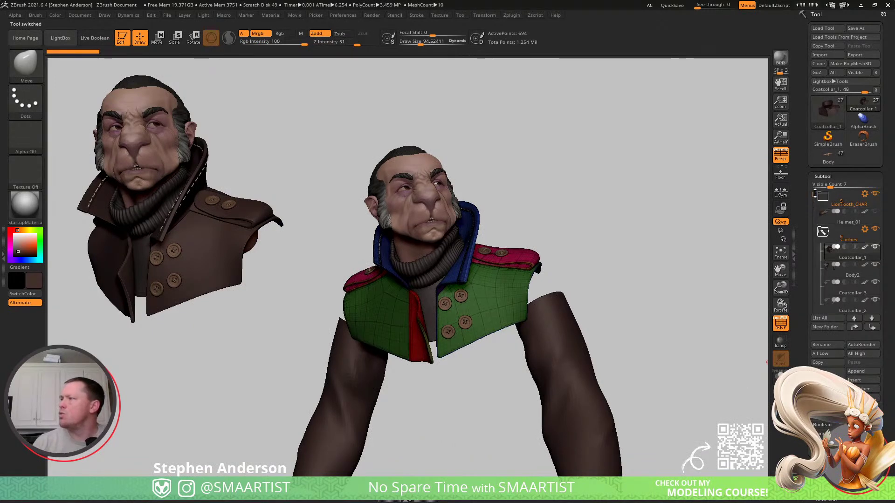
click(824, 218)
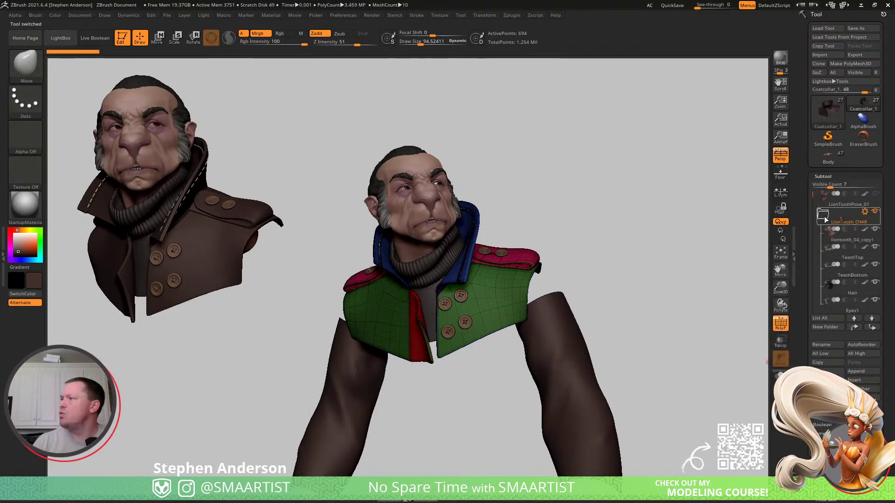
click(849, 239)
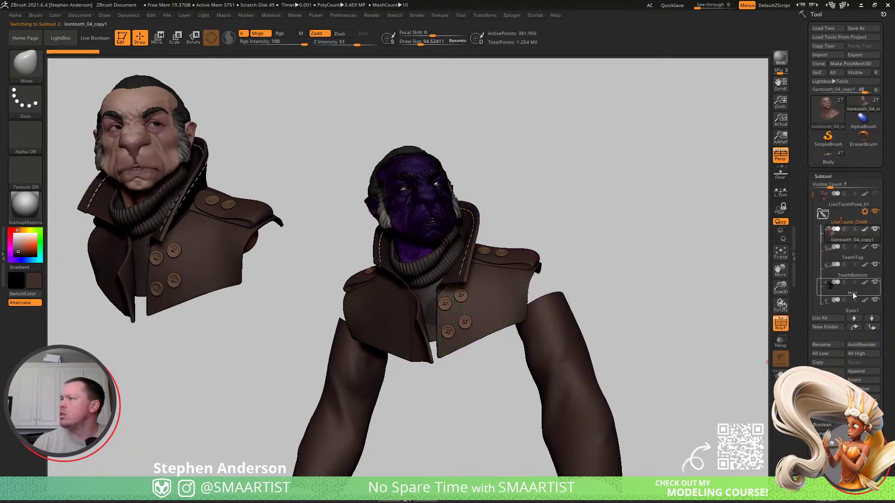
click(832, 345)
text(Si)
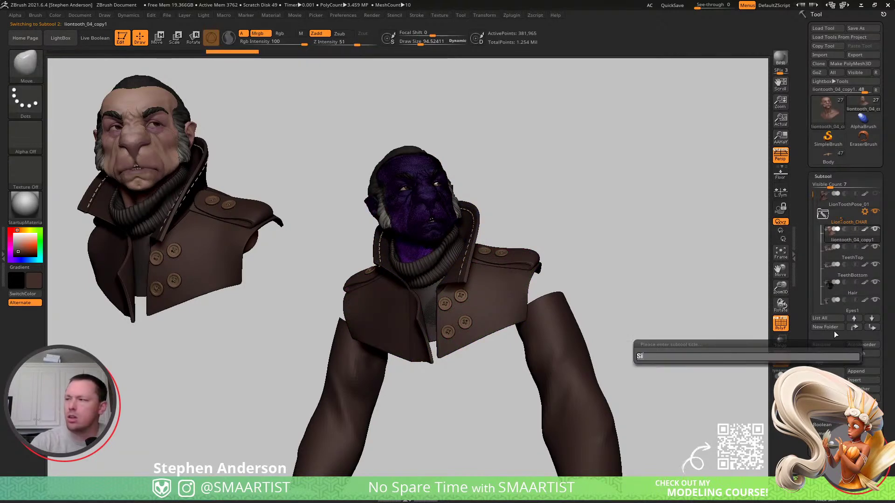
text(las Head)
key(Return)
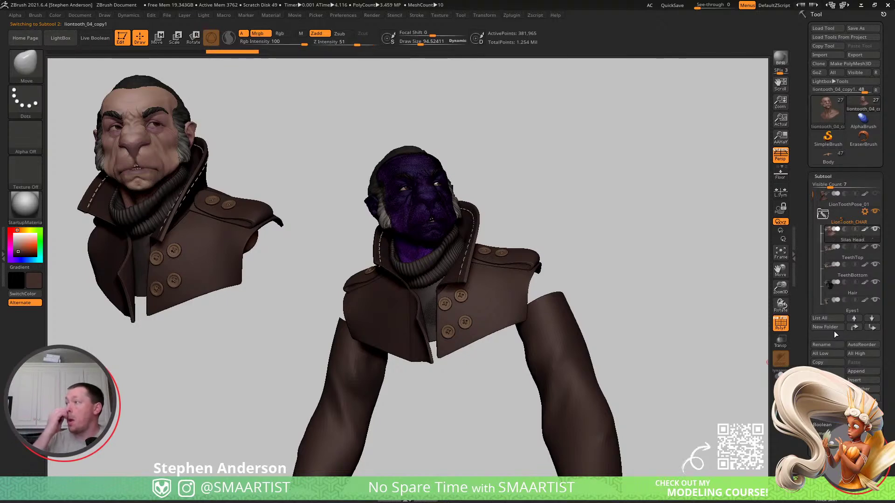
- Turn off the polygroup wireframe, insert the samurai Body below the Silas Head subtool and locate it under the bust
key(shift+f)
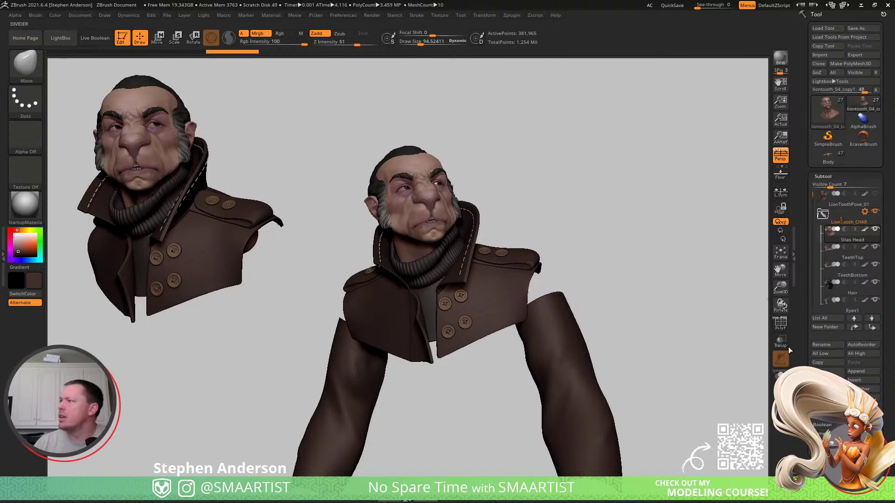
click(865, 382)
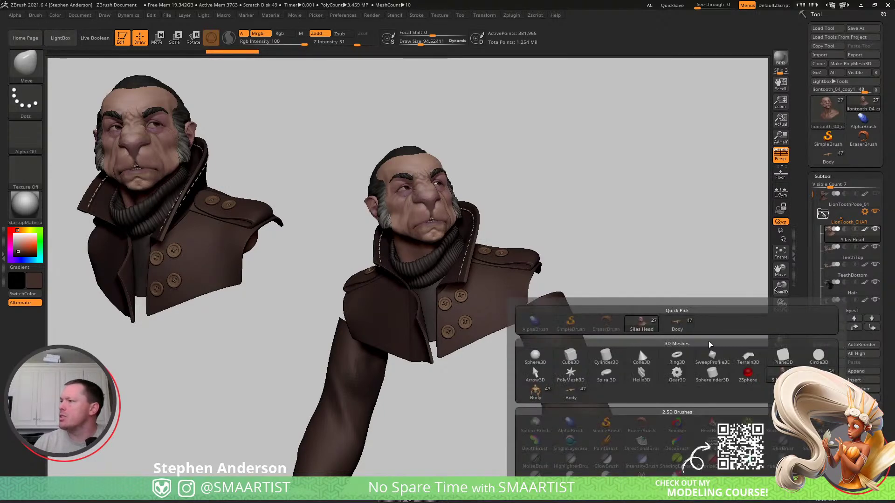
click(678, 327)
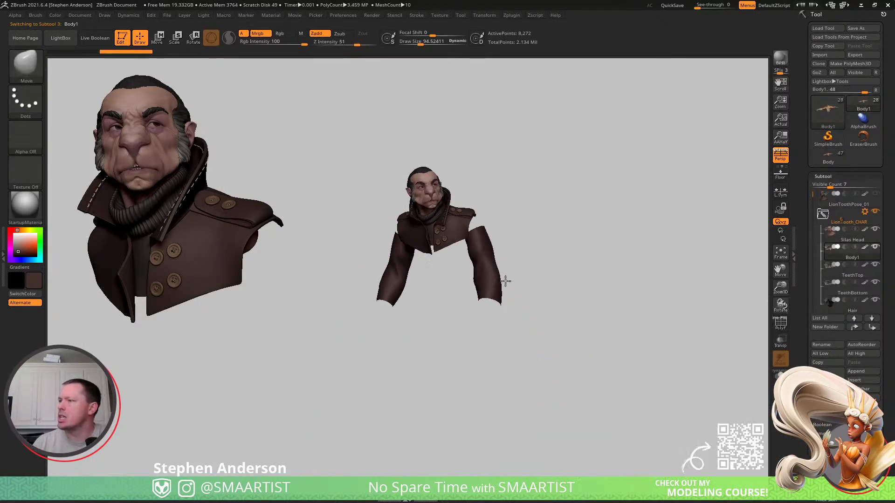
drag(518, 319, 506, 305)
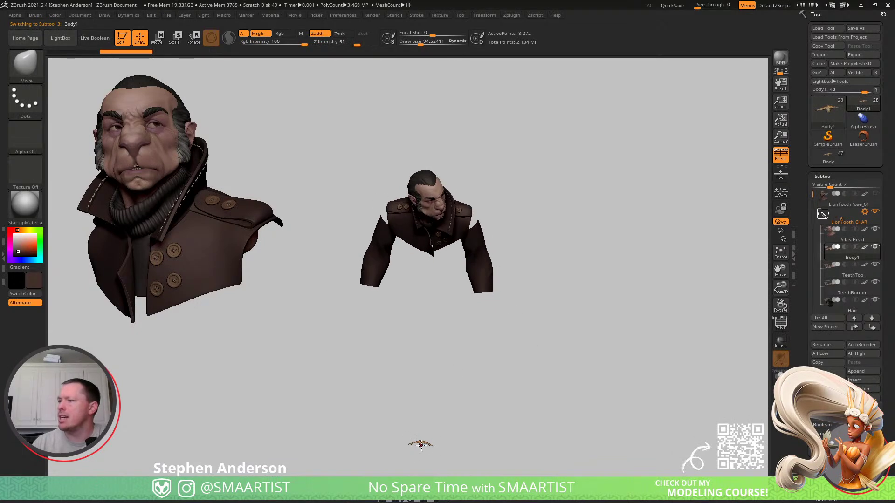
alt+right_drag(421, 446, 429, 443)
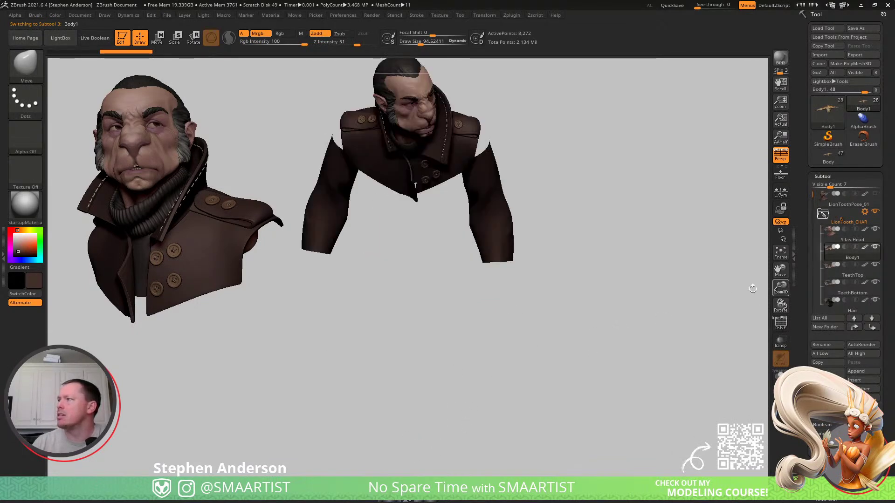
key(f)
- Examine the inserted body's hands and fingertips with the polygroup wireframe displayed, comparing subdivision levels
mouse_move(531, 375)
right_down()
mouse_move(527, 331)
mouse_move(512, 300)
mouse_move(562, 354)
mouse_move(515, 337)
mouse_move(586, 389)
mouse_move(586, 349)
right_up()
click(826, 467)
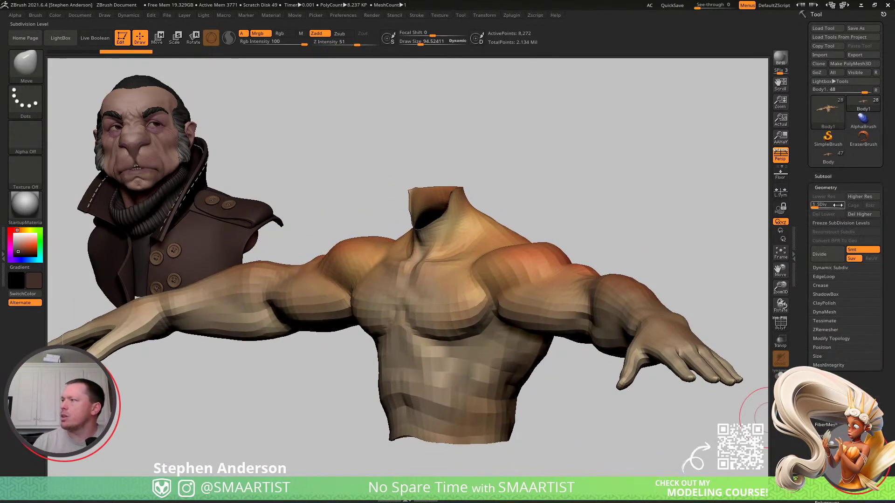
right_drag(687, 281, 529, 298)
ctrl+right_drag(606, 357, 753, 466)
right_drag(574, 299, 656, 399)
key(shift+f)
right_drag(571, 219, 641, 357)
key(d)
right_drag(565, 315, 524, 256)
key(shift+d)
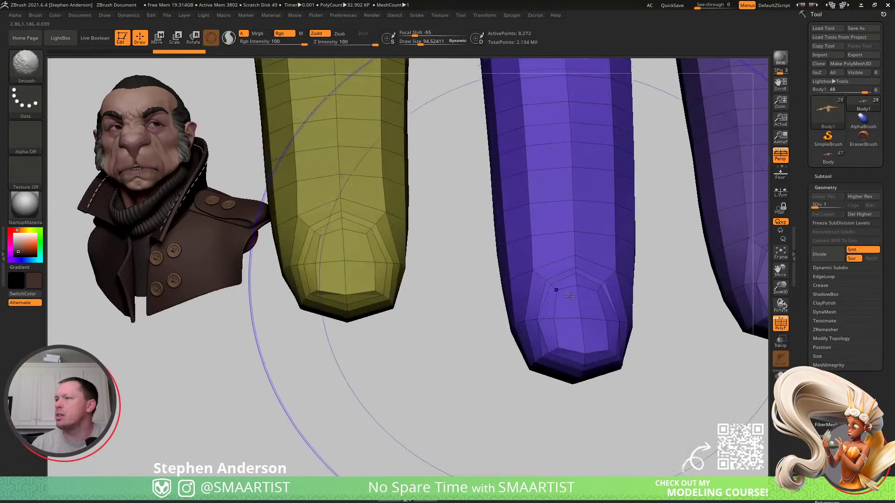
ctrl+right_drag(556, 297, 626, 232)
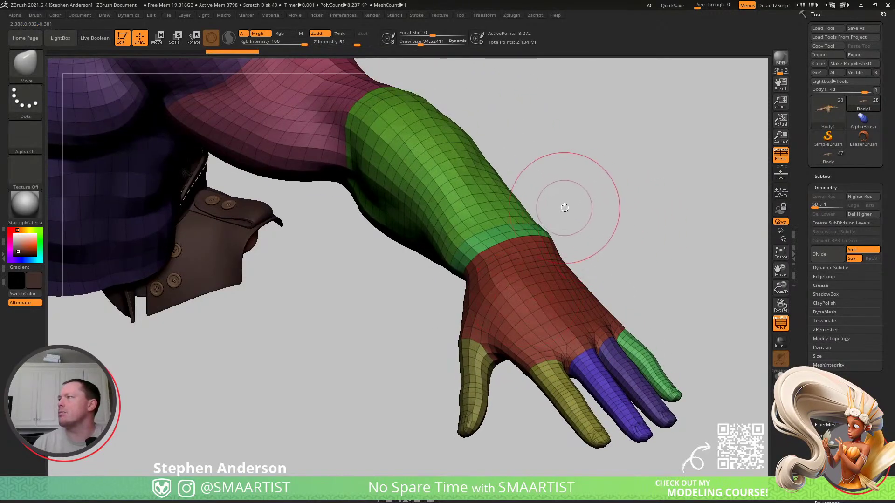
- Hide the palm and finger polygroups of both hands on the inserted body, keeping the forearms, upper arms and torso
right_drag(494, 256, 601, 342)
ctrl+right_drag(576, 296, 578, 364)
ctrl+shift+click(486, 253)
ctrl+shift+click(534, 251)
ctrl+right_drag(535, 250, 502, 168)
ctrl+alt+shift+drag(559, 185, 512, 224)
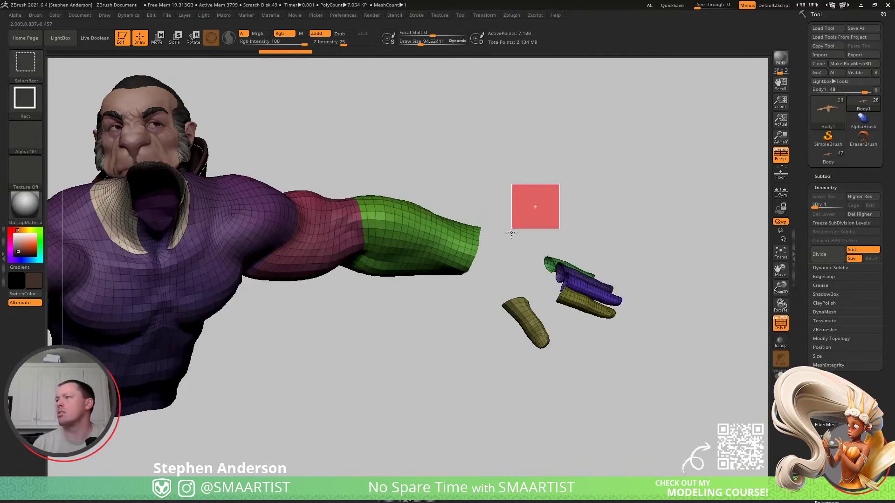
ctrl+alt+shift+drag(490, 349, 489, 350)
ctrl+alt+shift+drag(671, 211, 500, 393)
ctrl+right_drag(498, 387, 489, 277)
alt+right_drag(489, 277, 519, 300)
ctrl+right_drag(518, 301, 565, 392)
alt+right_drag(565, 393, 656, 373)
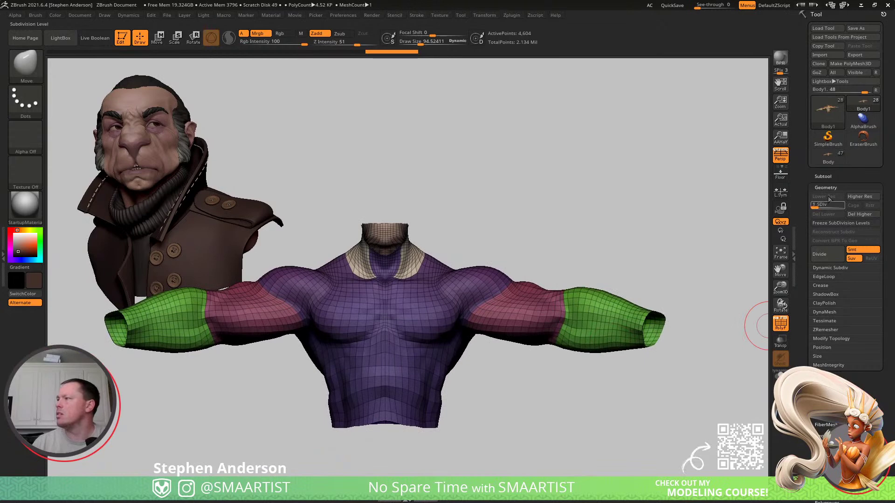
- Delete the inserted body's higher subdivision levels and its hidden hand geometry
click(832, 338)
right_drag(612, 350, 590, 300)
ctrl+right_drag(662, 316, 533, 209)
ctrl+right_drag(656, 368, 536, 210)
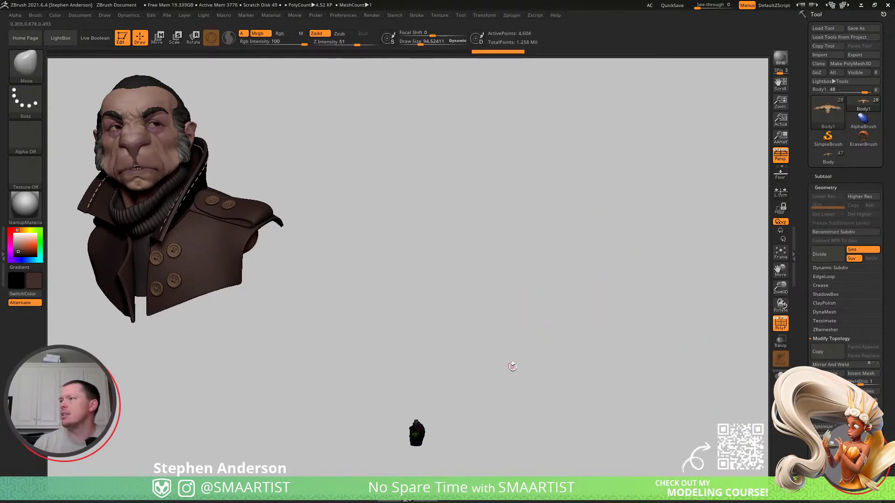
- Center the transform gizmo on the inserted torso and move the torso straight up to the bust's shoulder height
ctrl+right_drag(508, 362, 470, 239)
drag(479, 329, 524, 323)
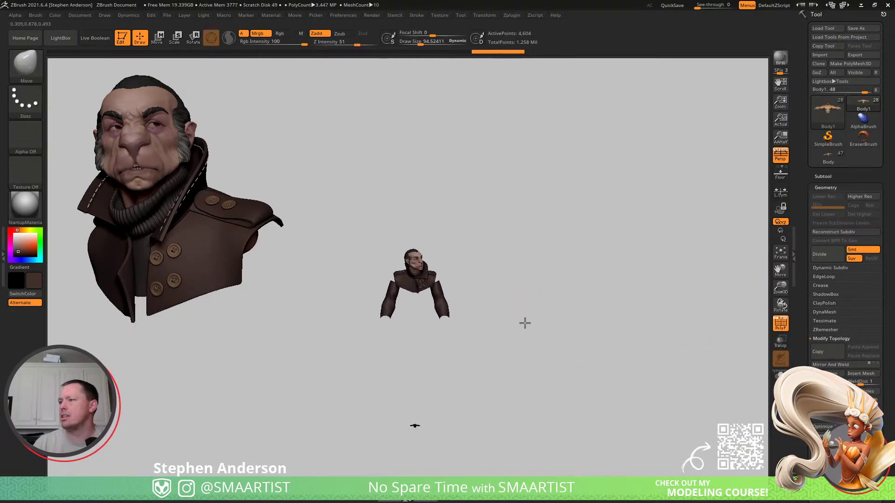
key(w)
click(427, 351)
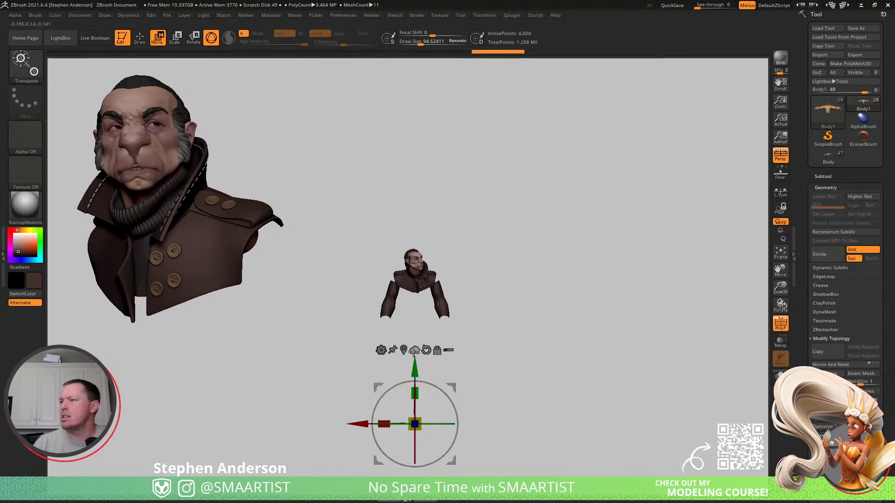
alt+drag(414, 420, 481, 414)
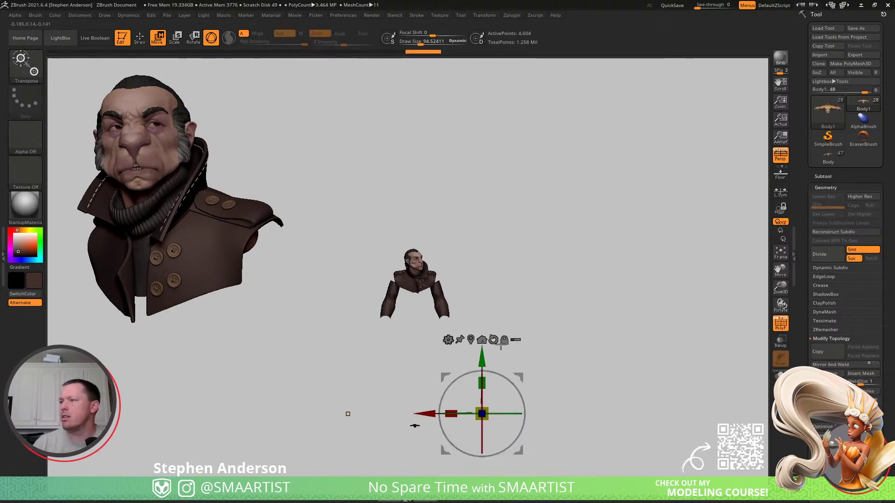
key(ctrl)
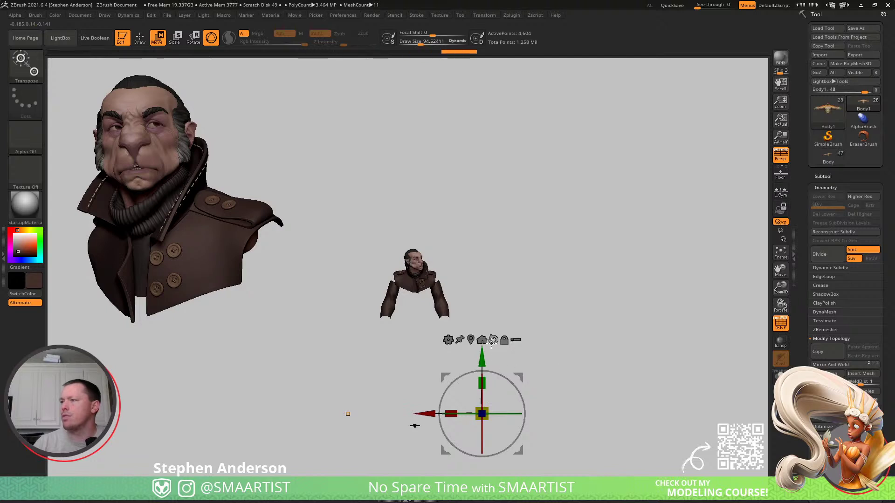
click(482, 340)
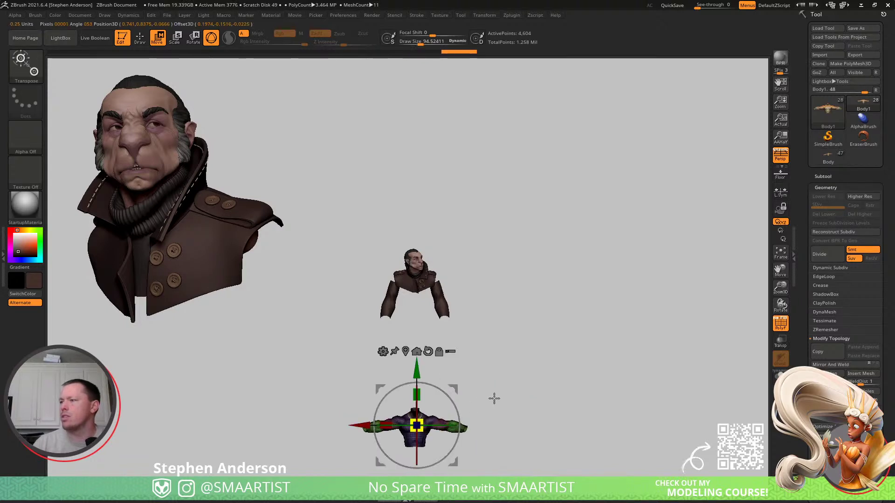
drag(417, 374, 430, 275)
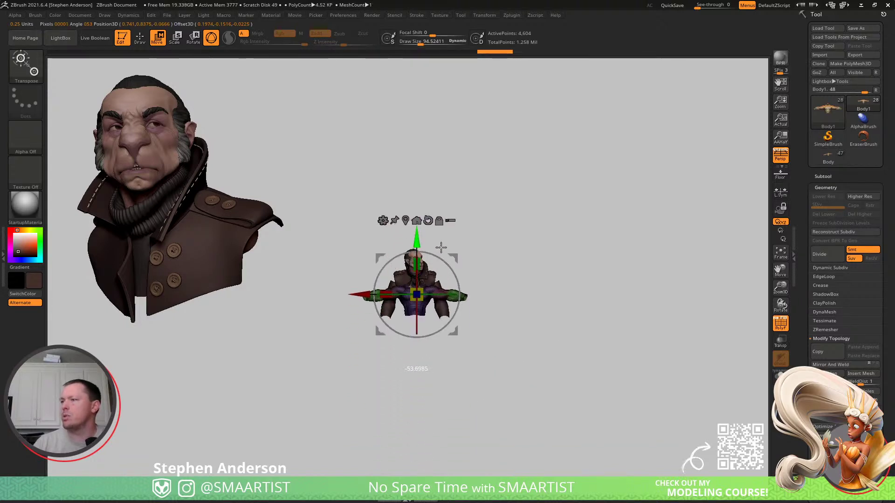
key(ctrl+z)
drag(422, 368, 440, 220)
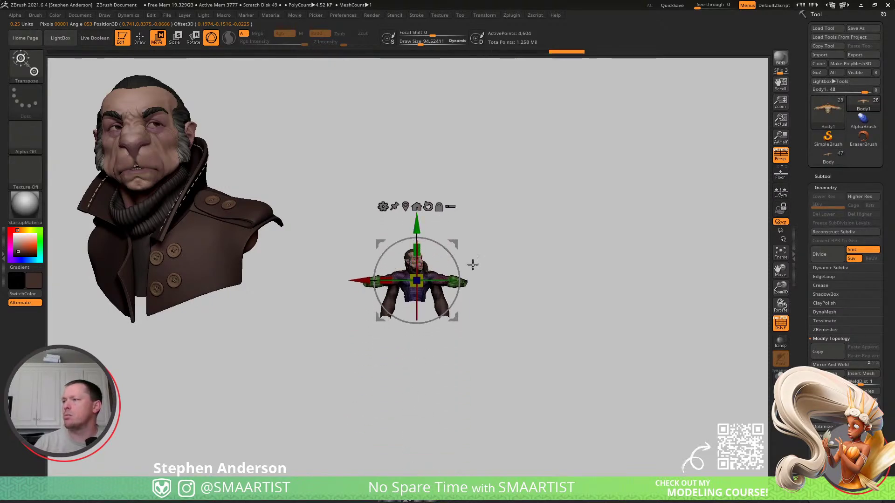
- Tilt the inserted torso and reposition it so its chest and shoulders sit inside the bust's coat
key(f)
right_drag(509, 303, 628, 287)
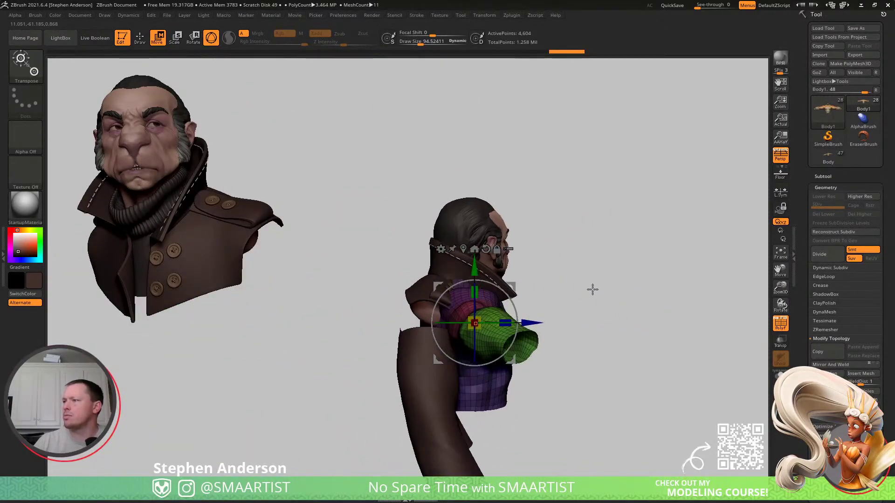
drag(521, 288, 516, 301)
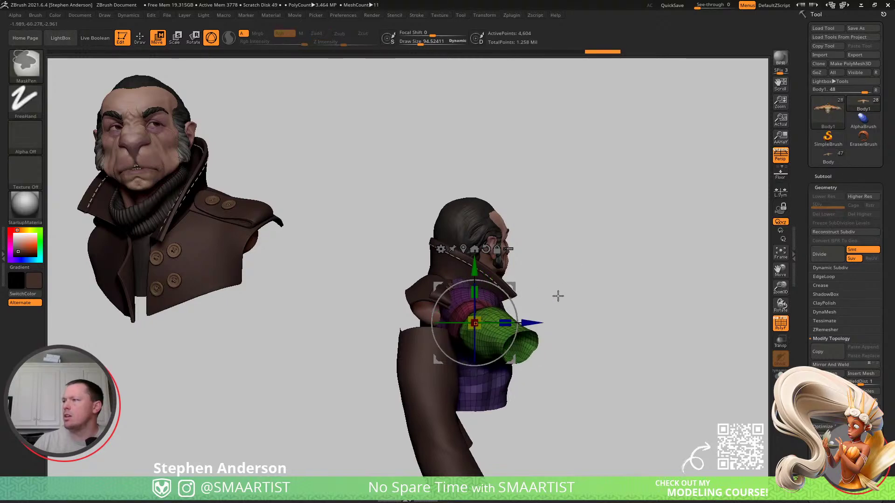
right_drag(561, 294, 473, 269)
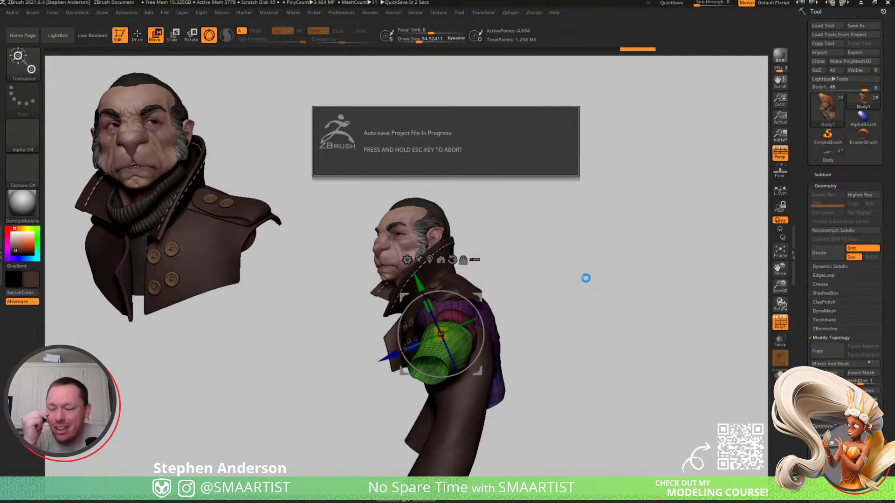
drag(551, 235, 628, 247)
mouse_move(578, 260)
mouse_down()
mouse_move(603, 243)
mouse_move(586, 172)
mouse_move(600, 253)
mouse_move(592, 270)
mouse_up()
drag(569, 234, 531, 230)
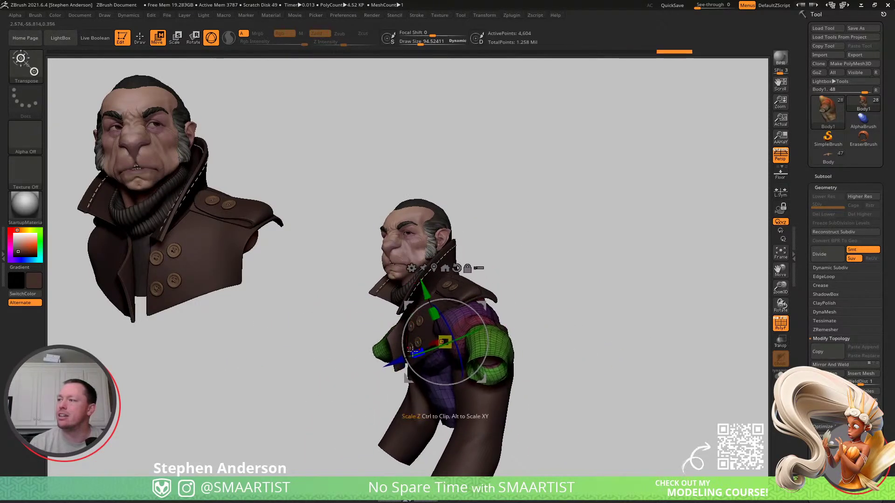
drag(393, 362, 400, 359)
drag(522, 288, 559, 246)
right_drag(465, 399, 490, 415)
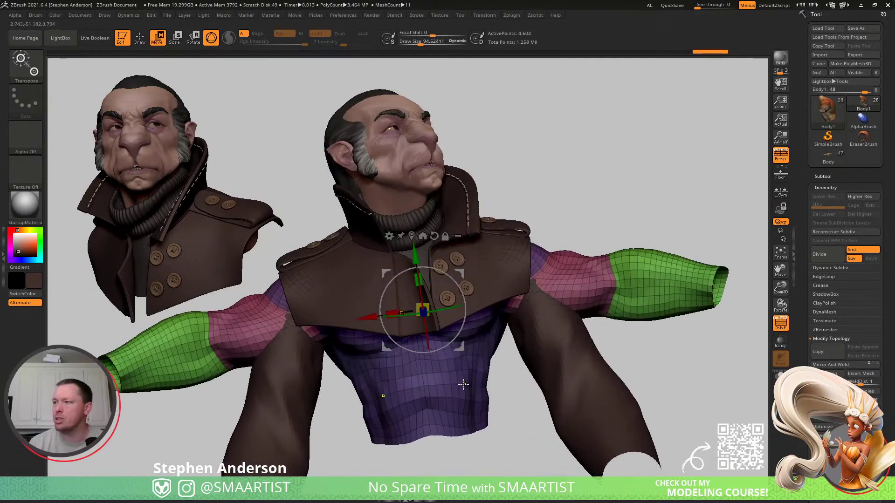
- Widen the waist of the inserted torso slightly and clear the mask left on the body
ctrl+click(492, 408)
drag(462, 383, 475, 375)
key(q)
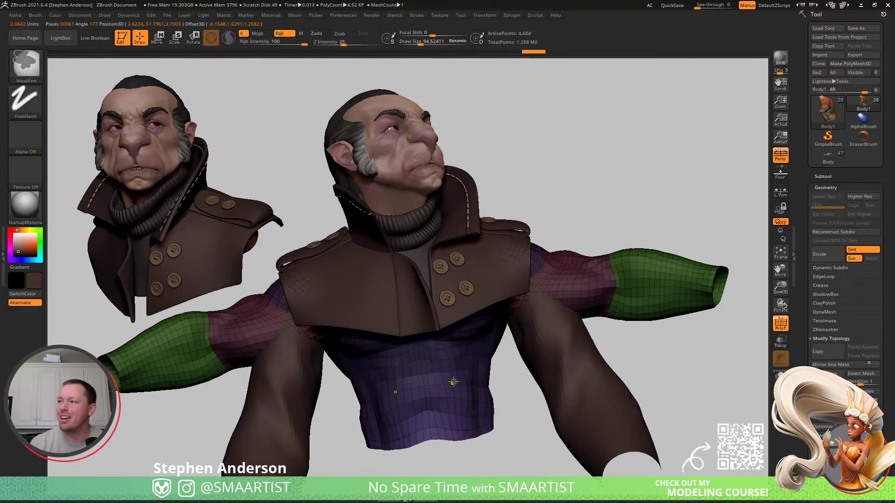
ctrl+click(504, 393)
ctrl+click(506, 393)
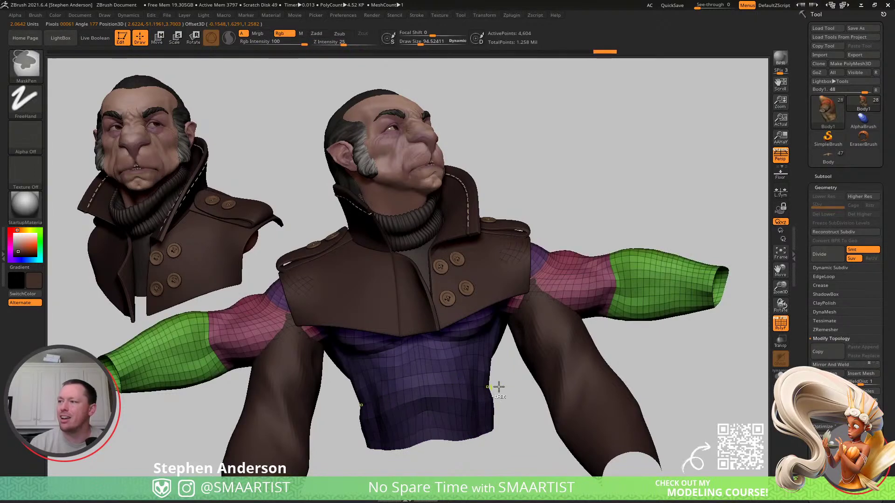
key(w)
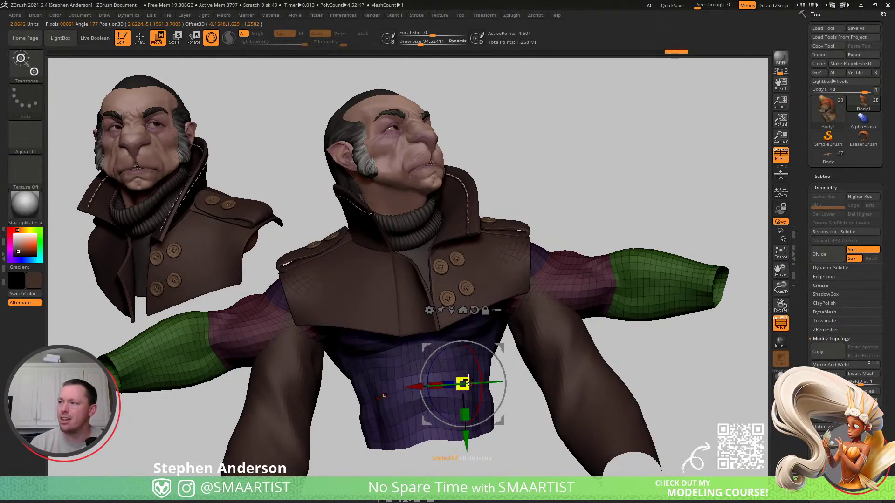
drag(468, 381, 483, 349)
mouse_move(512, 337)
right_down()
mouse_move(565, 321)
mouse_move(573, 336)
mouse_move(560, 350)
mouse_move(577, 366)
mouse_move(567, 370)
right_up()
key(ctrl+z)
key(ctrl+z)
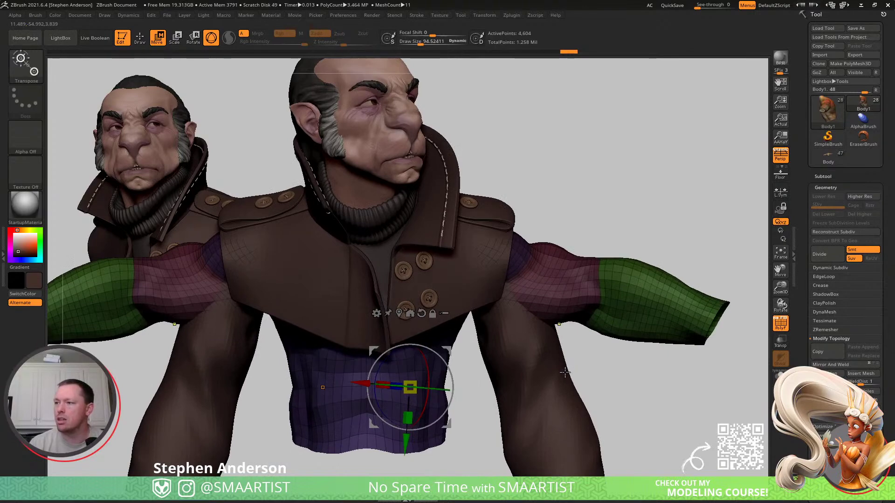
- Nudge the torso's height so it fits under the coat and clear the mask on the body
drag(410, 406, 411, 393)
mouse_move(469, 344)
right_down()
mouse_move(434, 351)
mouse_move(441, 327)
mouse_move(475, 343)
right_up()
key(q)
key(w)
drag(492, 326, 496, 327)
click(380, 315)
ctrl+drag(631, 233, 648, 282)
click(387, 315)
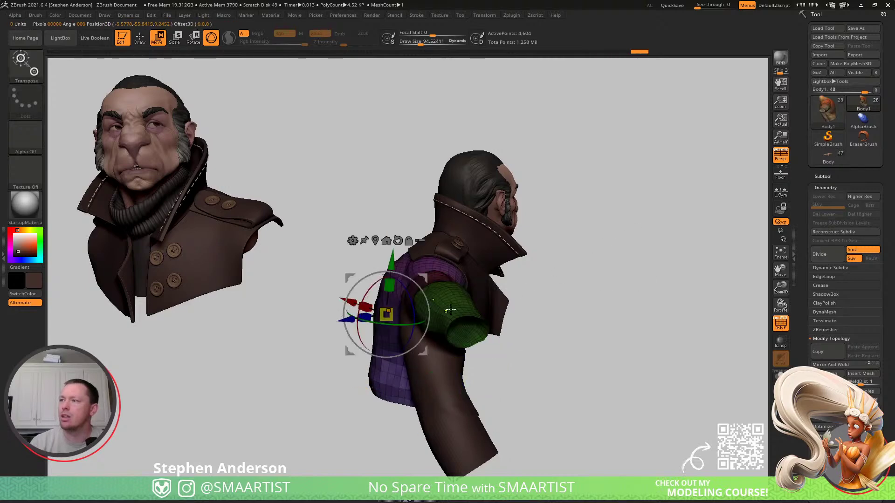
- Tilt the torso slightly and shift it forward in side view so its back and shoulders follow the coat
key(q)
key(ctrl)
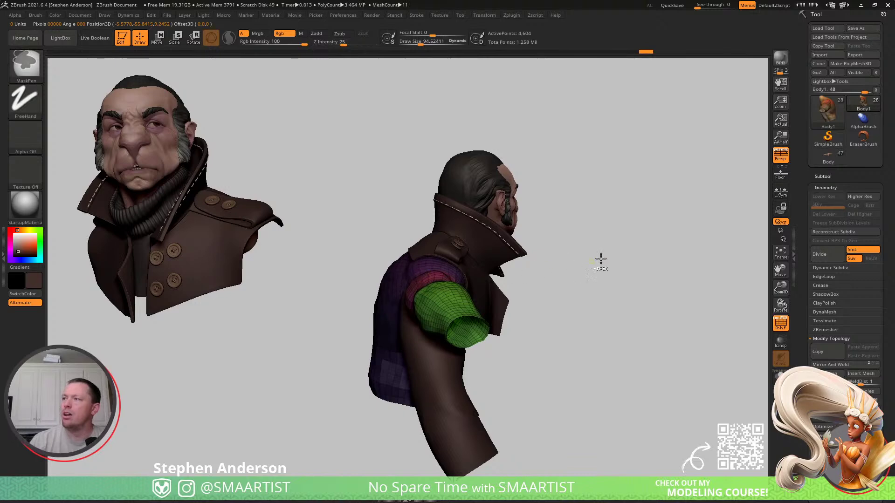
ctrl+click(595, 260)
ctrl+click(550, 280)
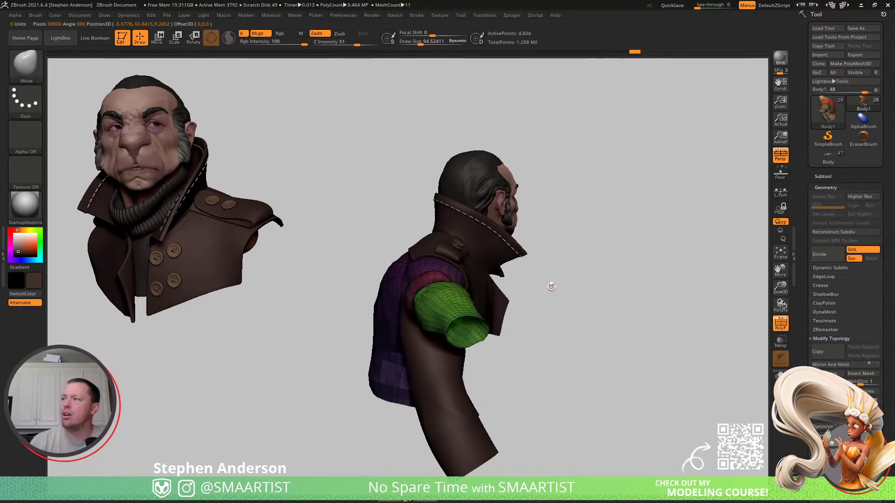
ctrl+click(539, 297)
key(w)
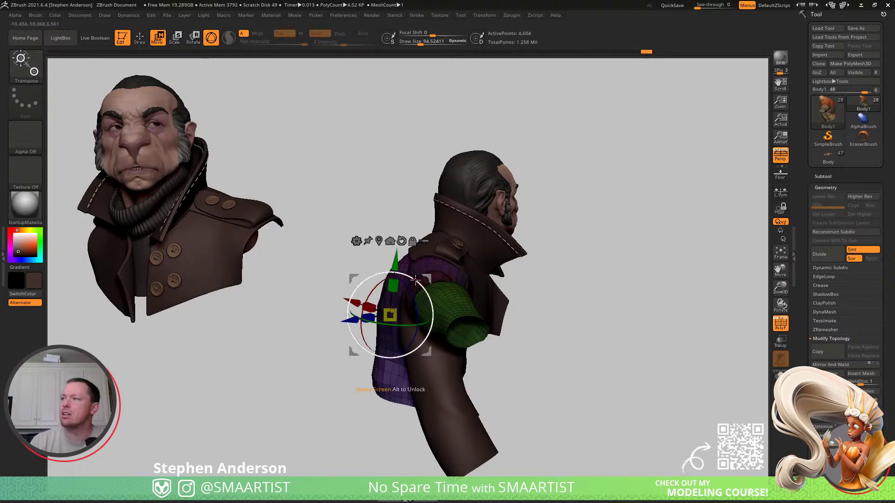
drag(428, 279, 431, 280)
drag(543, 268, 485, 269)
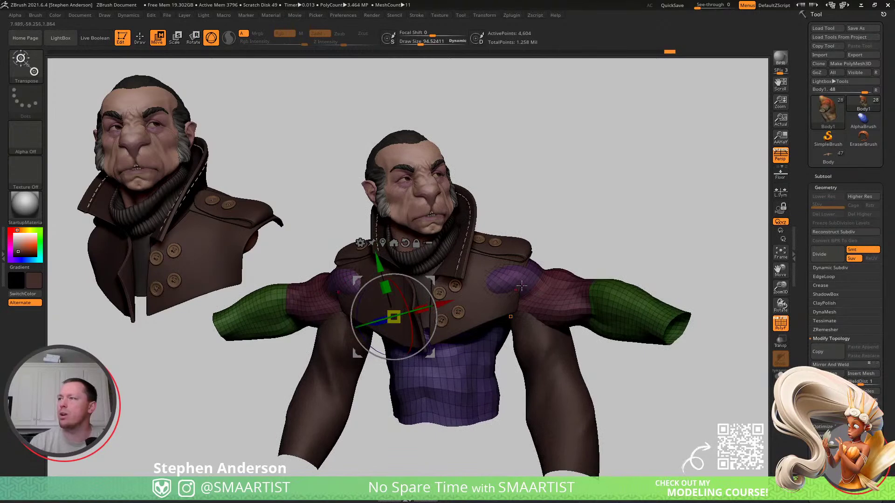
key(q)
ctrl+click(586, 206)
right_drag(491, 273, 551, 274)
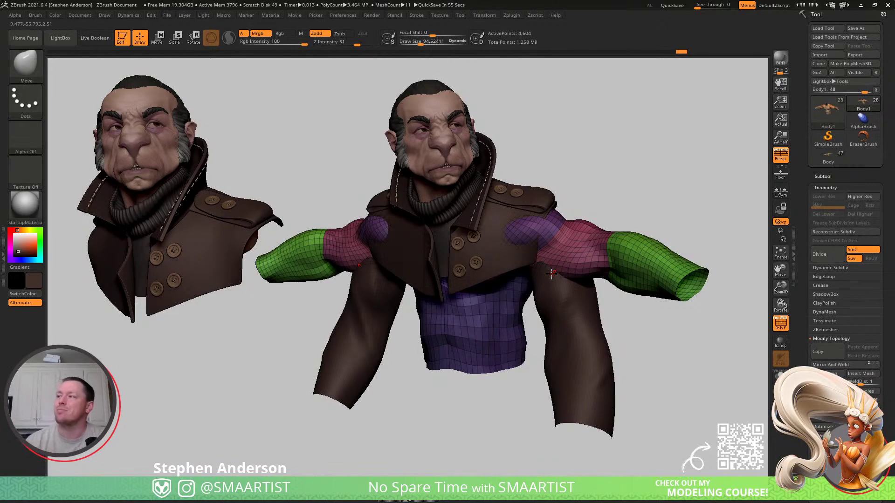
right_drag(560, 248, 530, 261)
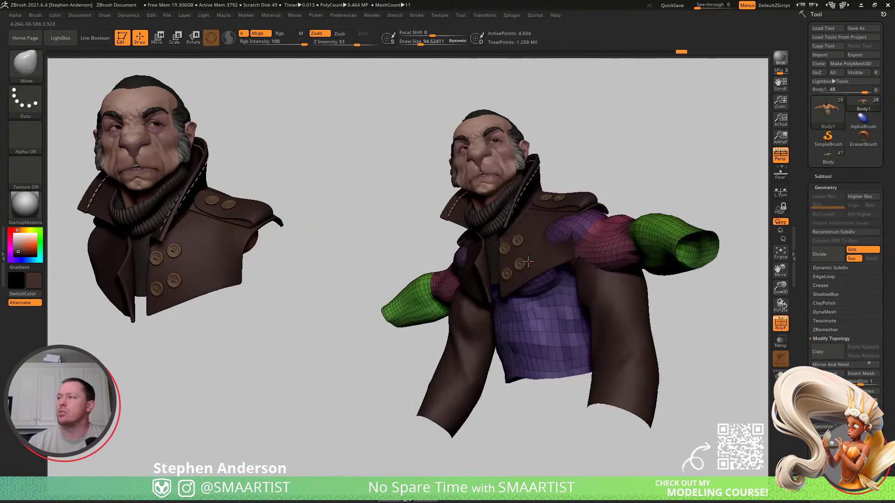
- Select the coat collar mesh, turn off dynamic brush size, and pull the coat's side over the torso's shoulder with the Move brush
alt+click(539, 266)
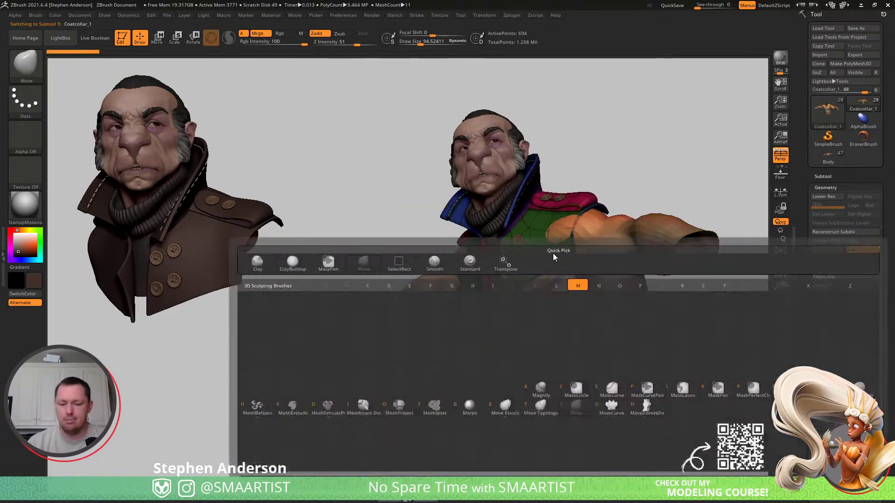
right_drag(564, 238, 582, 237)
key(s)
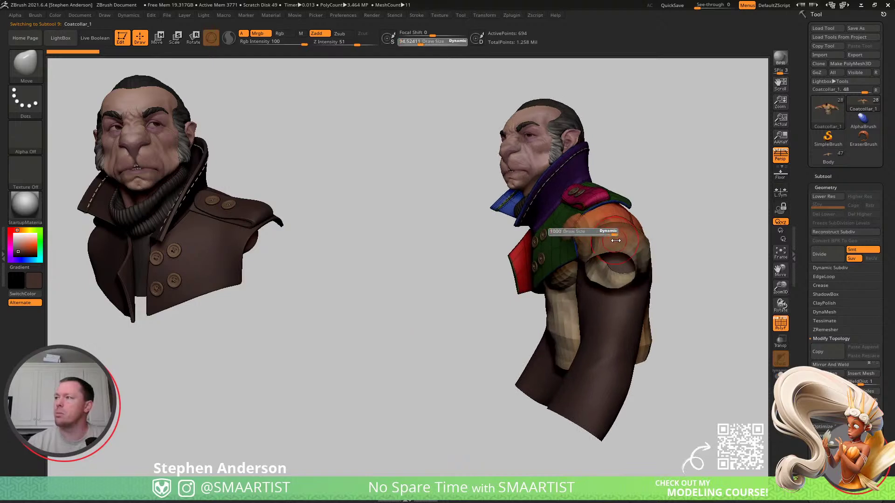
click(454, 42)
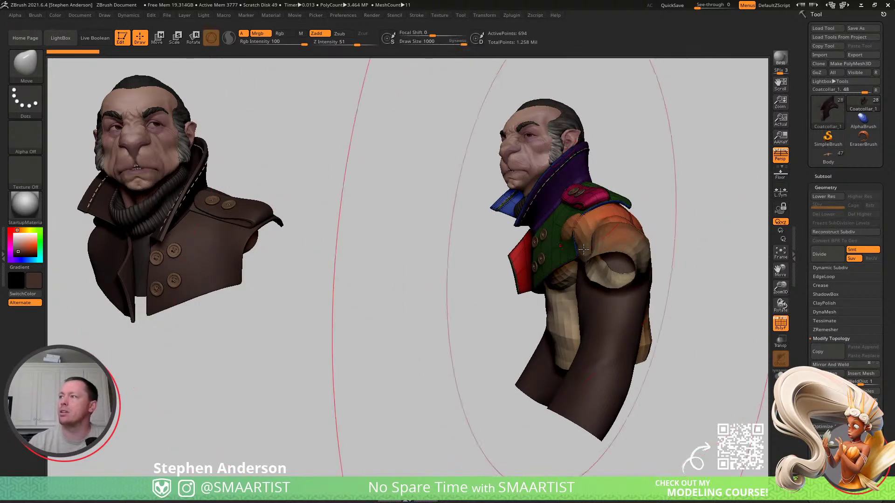
key(s)
drag(561, 241, 555, 240)
right_drag(591, 236, 565, 244)
drag(579, 236, 558, 232)
- Refine the coat's front and shoulders with the Move brush at a draw size of about 163 so they cover the body
key(s)
mouse_move(558, 232)
right_down()
mouse_move(609, 219)
mouse_move(517, 239)
mouse_move(629, 247)
right_up()
right_drag(396, 249, 445, 256)
key(s)
drag(399, 257, 413, 257)
right_drag(411, 256, 367, 269)
ctrl+right_drag(420, 325, 369, 279)
key(shift+f)
right_drag(492, 233, 528, 236)
mouse_move(527, 236)
ctrl+right_down()
mouse_move(529, 254)
mouse_move(530, 233)
ctrl+right_up()
alt+right_drag(530, 233, 617, 236)
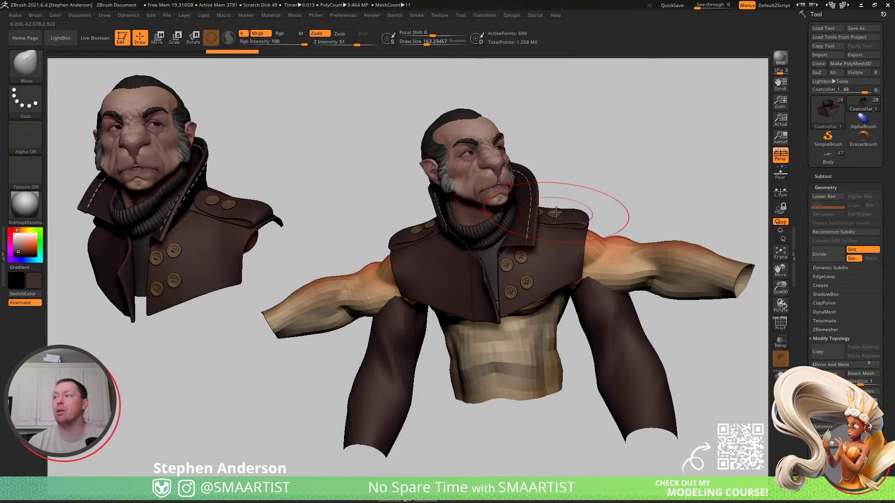
drag(363, 255, 494, 275)
key(shift+f)
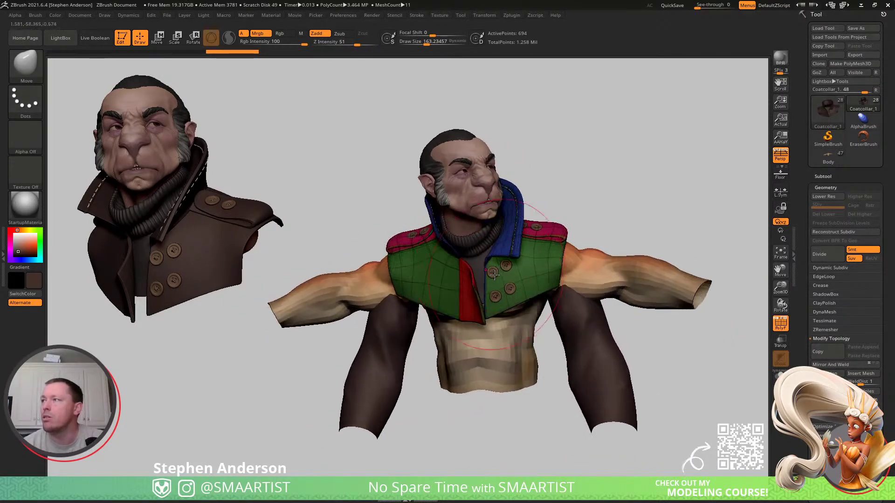
- Select the body and split its left and right forearms and upper arms into separate polygroups with Auto Groups, showing the whole mesh again
alt+click(358, 288)
mouse_move(359, 289)
right_down()
mouse_move(407, 285)
mouse_move(371, 294)
right_up()
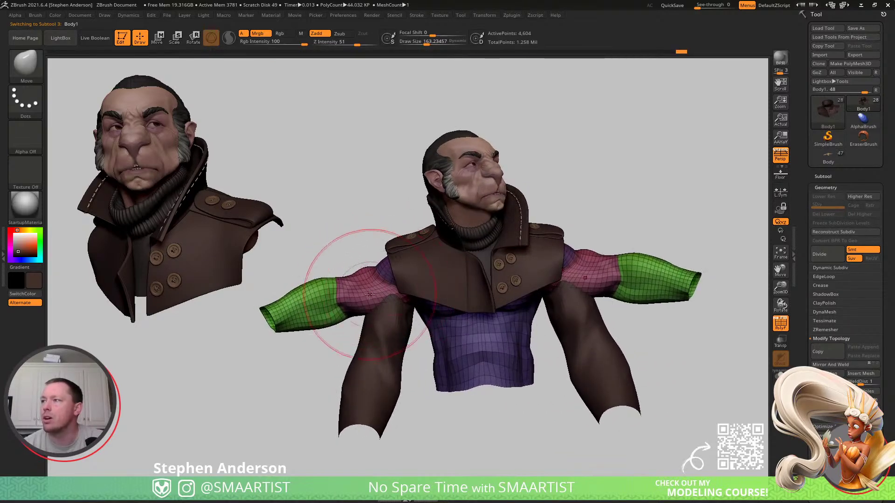
ctrl+shift+click(335, 294)
ctrl+shift+click(364, 282)
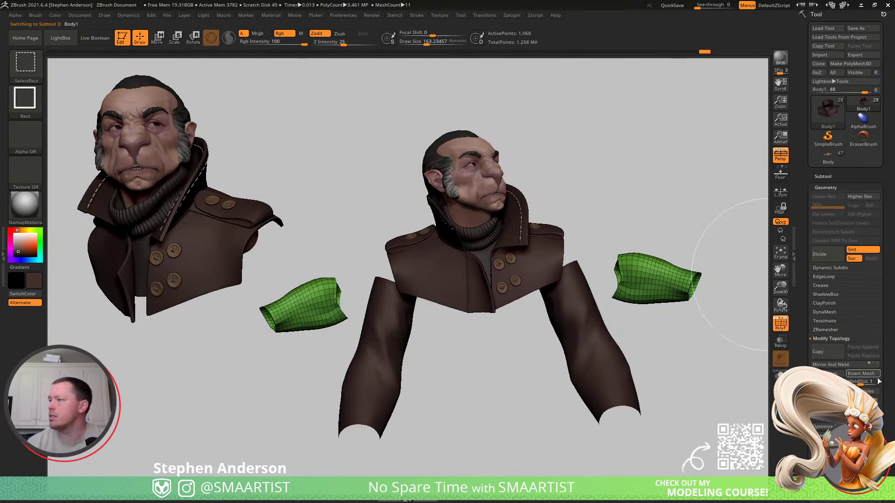
scroll(872, 366, down, 5)
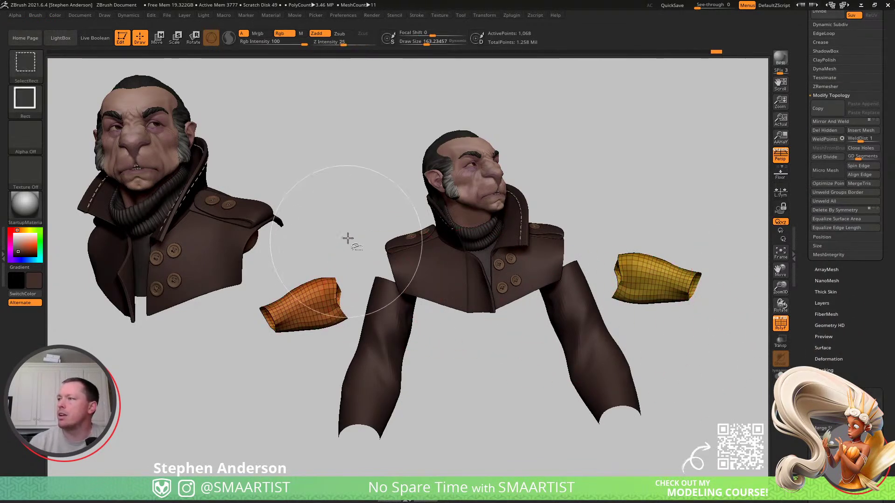
ctrl+shift+click(363, 271)
ctrl+shift+click(350, 273)
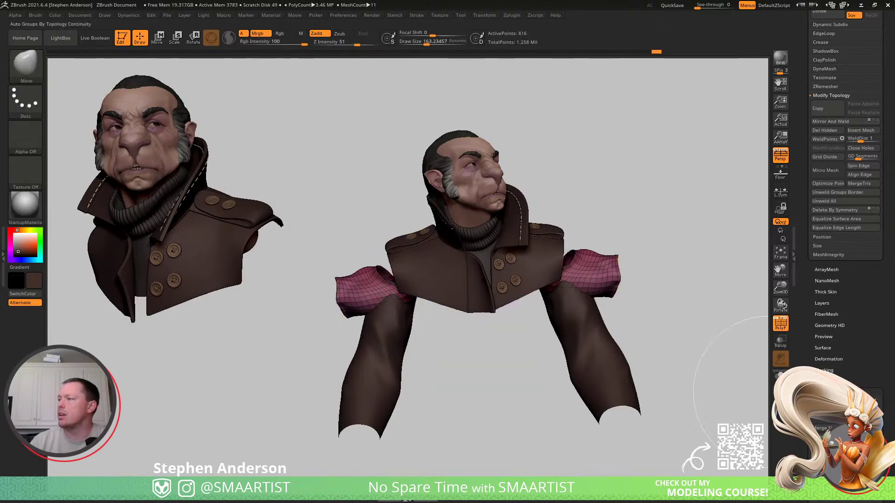
ctrl+shift+click(655, 203)
drag(656, 203, 387, 272)
- Mask the body except for the character's right arm, place the gizmo at that shoulder, and show the body alone
key(w)
ctrl+right_drag(393, 261, 450, 283)
mouse_move(408, 271)
ctrl+mouse_down()
mouse_move(524, 269)
mouse_move(515, 266)
ctrl+mouse_up()
key(q)
right_drag(524, 267, 597, 259)
ctrl+click(364, 155)
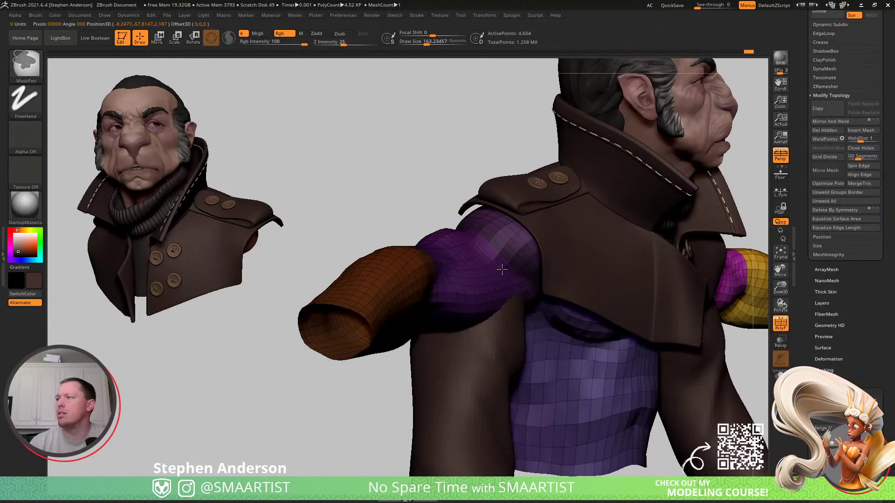
ctrl+click(394, 164)
ctrl+right_drag(393, 164, 387, 111)
right_drag(466, 186, 545, 263)
key(w)
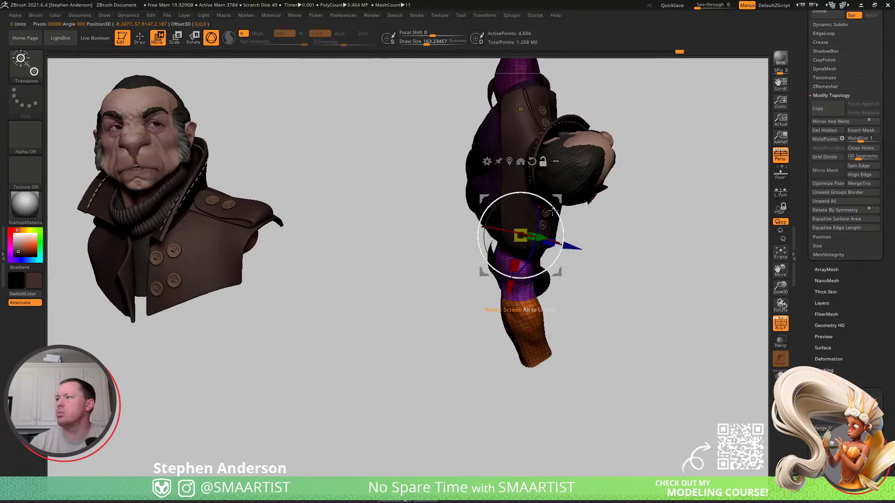
mouse_move(514, 187)
right_down()
mouse_move(568, 234)
mouse_move(605, 234)
mouse_move(589, 293)
right_up()
key(q)
mouse_move(769, 351)
right_down()
mouse_move(619, 320)
mouse_move(493, 261)
mouse_move(512, 316)
mouse_move(469, 260)
right_up()
- Switch the masking brush to MaskLasso, reshape the mask boundary around the right shoulder, and blur its edge
key(ctrl)
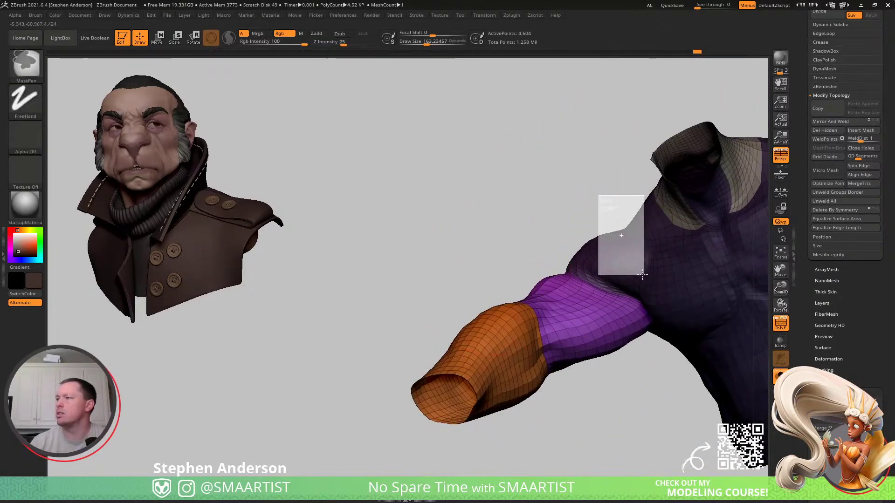
ctrl+drag(644, 275, 644, 275)
click(26, 63)
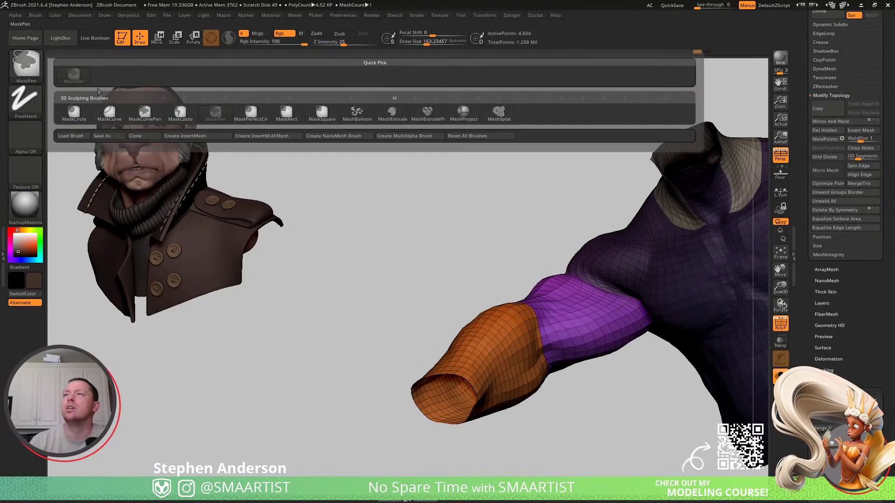
click(180, 113)
mouse_move(646, 280)
ctrl+alt+mouse_down()
mouse_move(484, 207)
mouse_move(505, 207)
ctrl+alt+mouse_up()
right_drag(565, 269, 647, 271)
ctrl+click(512, 285)
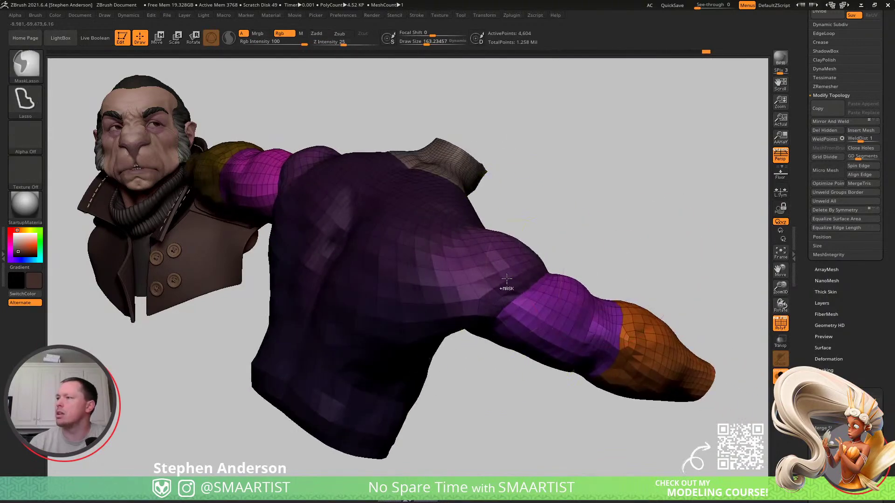
ctrl+click(512, 285)
right_drag(589, 278, 498, 286)
ctrl+click(423, 250)
ctrl+click(515, 285)
ctrl+click(517, 287)
ctrl+click(463, 219)
ctrl+right_drag(463, 220, 545, 287)
key(w)
drag(563, 214, 556, 208)
key(ctrl+z)
- Mask the opposite arm, correct the lasso mask around the right shoulder, and soften the mask edge
alt+right_drag(655, 240, 417, 239)
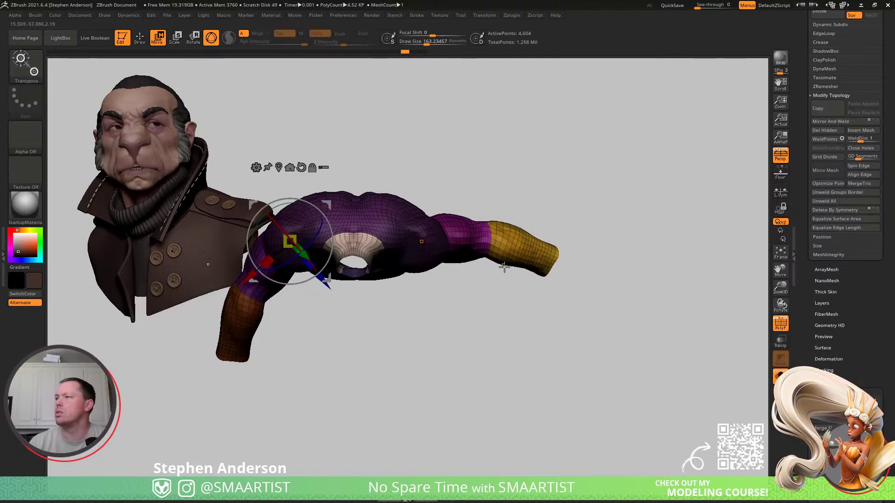
alt+right_drag(507, 267, 697, 261)
key(ctrl)
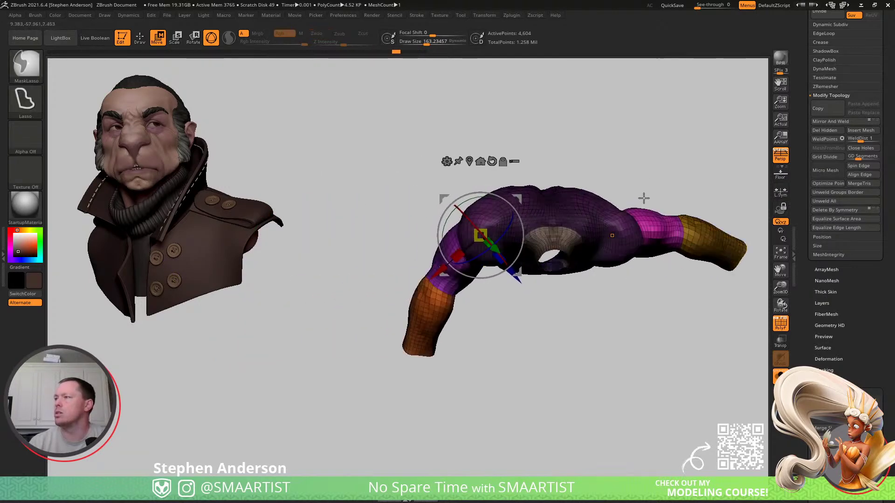
key(ctrl+z)
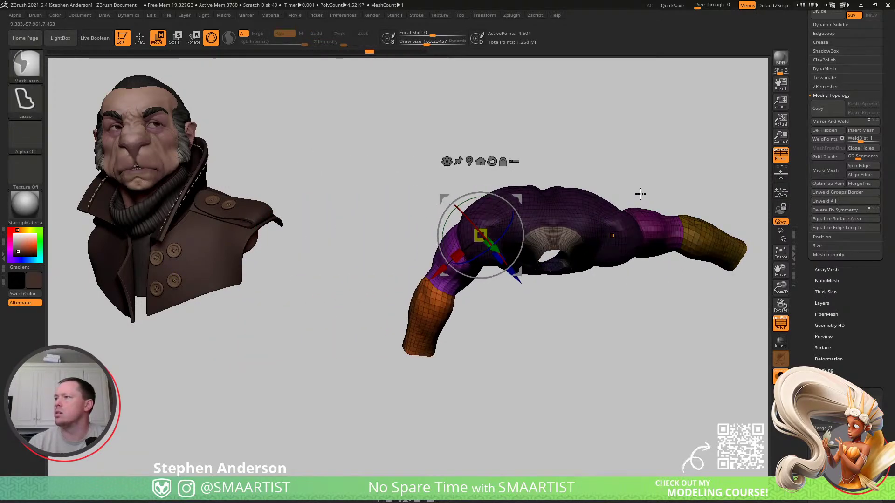
drag(626, 204, 571, 151)
ctrl+right_drag(571, 151, 475, 163)
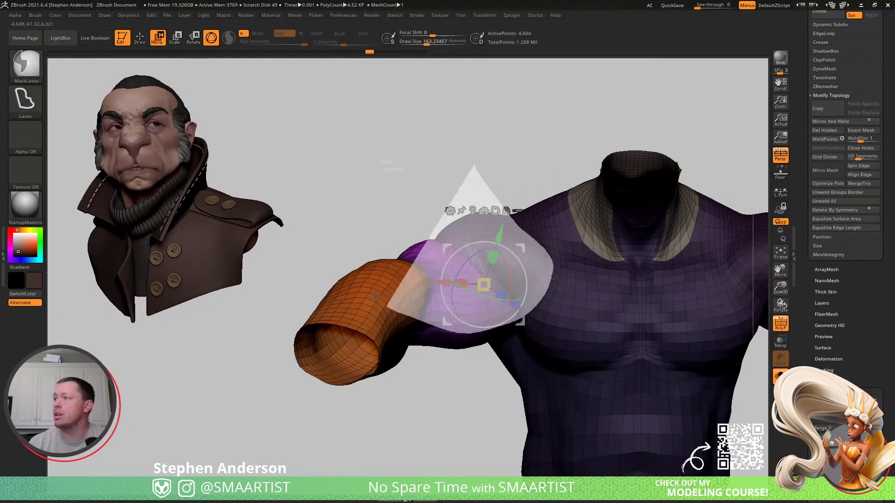
key(q)
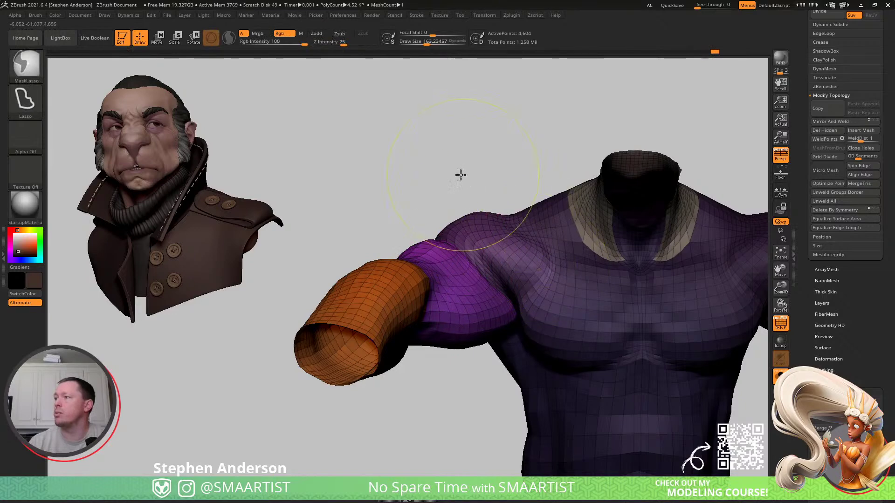
ctrl+click(462, 175)
ctrl+click(509, 278)
ctrl+click(510, 278)
ctrl+click(463, 176)
- Rotate the character's right arm downward at the shoulder
mouse_move(463, 175)
ctrl+right_down()
mouse_move(521, 286)
mouse_move(570, 239)
ctrl+right_up()
key(w)
drag(518, 200, 634, 220)
mouse_move(634, 221)
right_down()
mouse_move(550, 198)
mouse_move(525, 238)
mouse_move(525, 279)
mouse_move(516, 266)
mouse_move(511, 296)
right_up()
- Adjust the fold between the lowered right arm and the chest with resized Move brush strokes
key(q)
key(s)
drag(512, 299, 501, 299)
mouse_move(485, 299)
right_down()
mouse_move(504, 320)
mouse_move(477, 308)
mouse_move(494, 306)
right_up()
key(s)
drag(494, 306, 502, 307)
right_drag(502, 308, 497, 298)
mouse_move(494, 303)
shift+mouse_down()
mouse_move(510, 282)
mouse_move(494, 252)
mouse_move(522, 289)
mouse_move(494, 295)
mouse_move(503, 292)
shift+mouse_up()
key(ctrl+z)
key(ctrl+z)
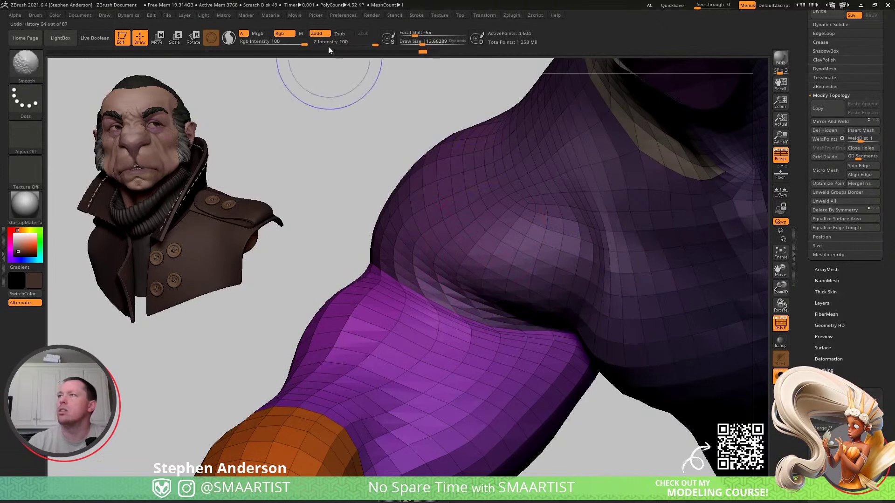
- Set the Smooth brush to Z Intensity 13 with color off and smooth the right shoulder crease and armpit
shift+drag(336, 45, 335, 44)
shift+click(283, 34)
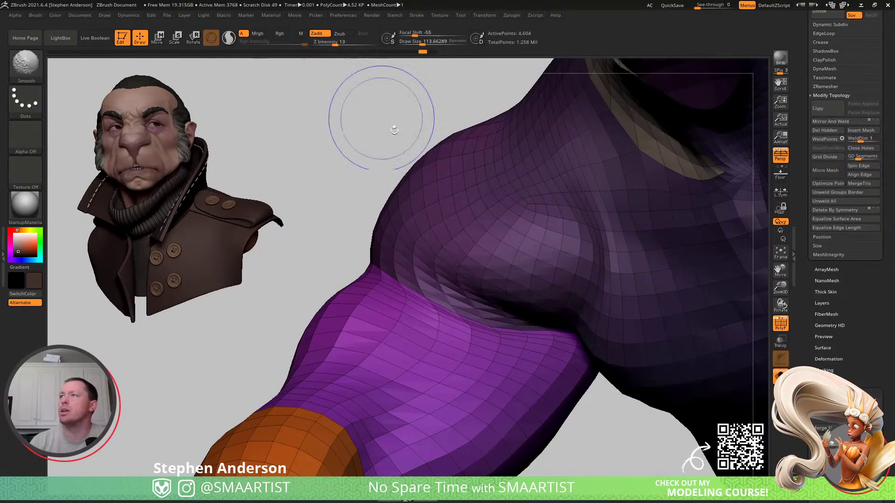
mouse_move(526, 325)
shift+mouse_down()
mouse_move(456, 299)
mouse_move(406, 258)
shift+mouse_up()
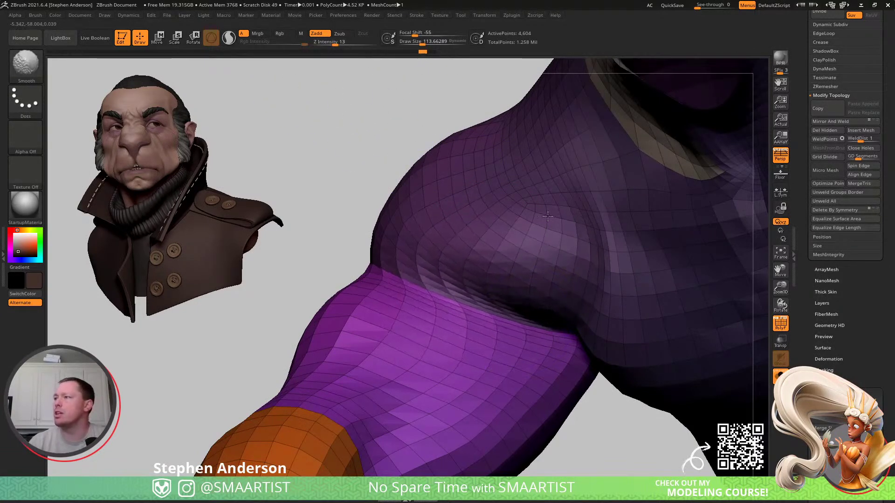
right_drag(555, 275, 463, 299)
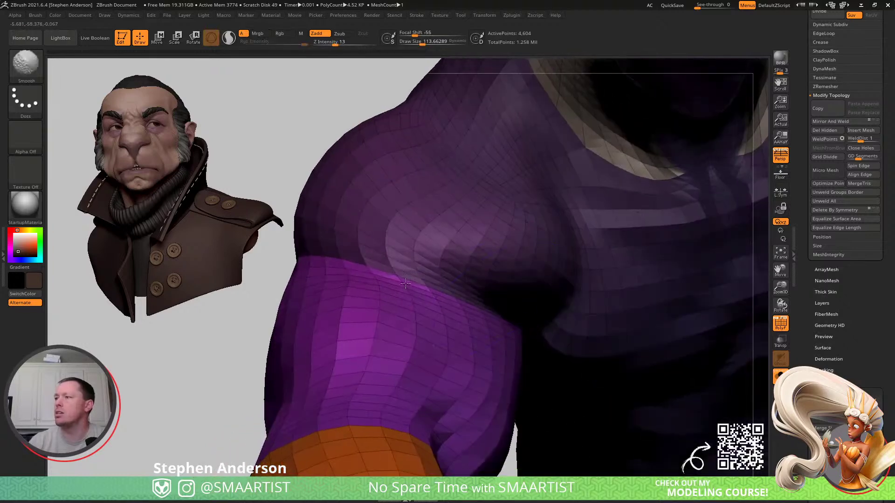
shift+drag(525, 243, 534, 289)
- Reshape the right armpit and shoulder with the Move brush at a draw size of about 146, then reduce the brush to about 77
mouse_move(543, 283)
right_down()
mouse_move(540, 276)
mouse_move(506, 291)
right_up()
key(s)
drag(493, 295, 495, 294)
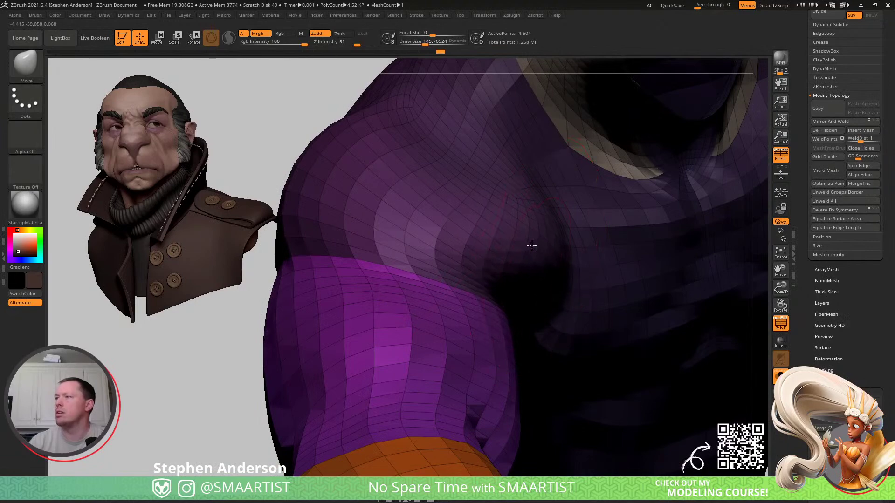
mouse_move(534, 237)
right_down()
mouse_move(526, 273)
mouse_move(488, 219)
mouse_move(490, 198)
right_up()
key(s)
click(500, 276)
right_drag(489, 198, 511, 200)
key(shift+f)
mouse_move(500, 274)
right_down()
mouse_move(583, 282)
mouse_move(429, 299)
mouse_move(358, 331)
mouse_move(381, 290)
mouse_move(393, 361)
mouse_move(414, 256)
mouse_move(372, 251)
mouse_move(416, 348)
right_up()
key(shift+f)
- Mask everything except the right forearm and soften the mask edge at the elbow
key(w)
ctrl+click(394, 345)
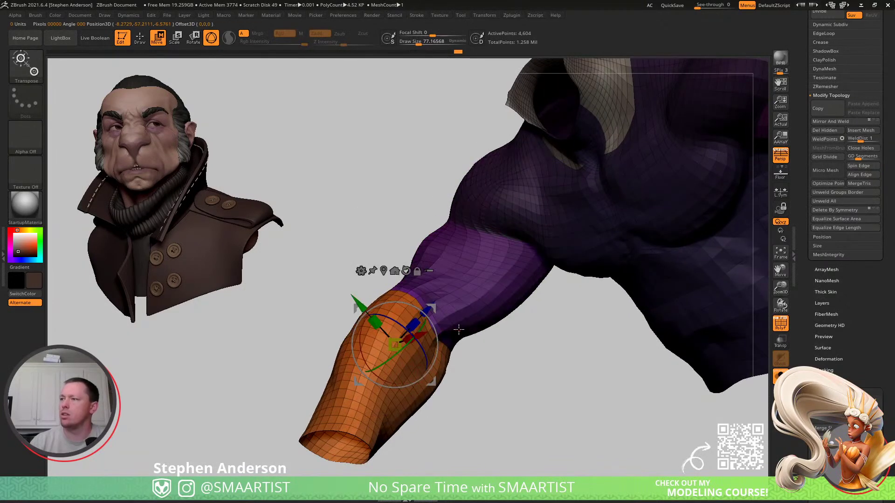
key(q)
right_drag(450, 322, 416, 332)
ctrl+click(458, 356)
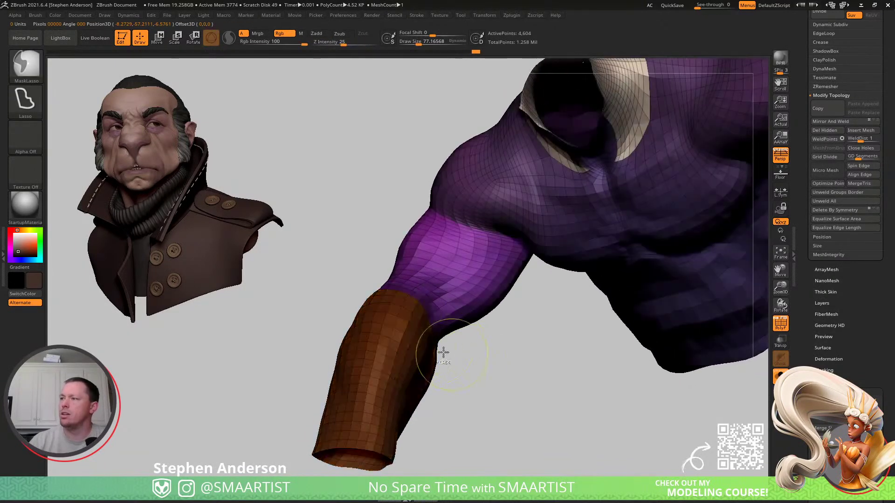
ctrl+click(480, 355)
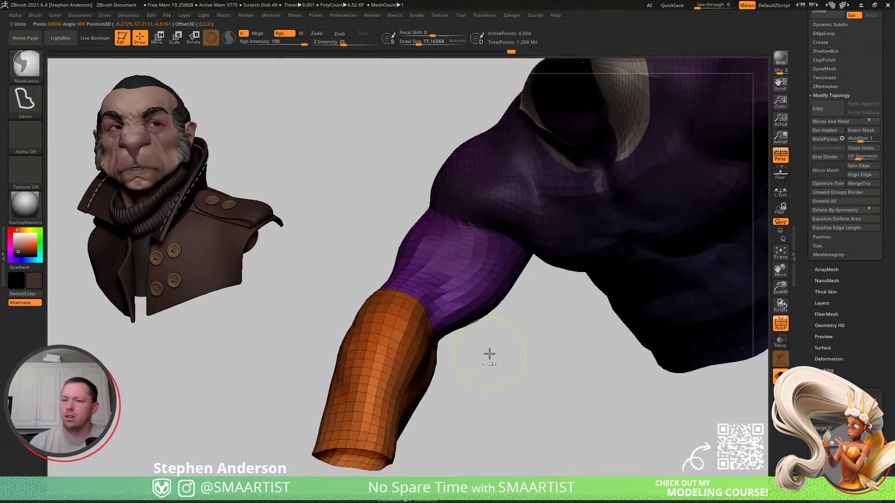
- Reposition the unmasked right forearm so it lines up better with the upper arm
key(e)
right_drag(488, 347, 439, 316)
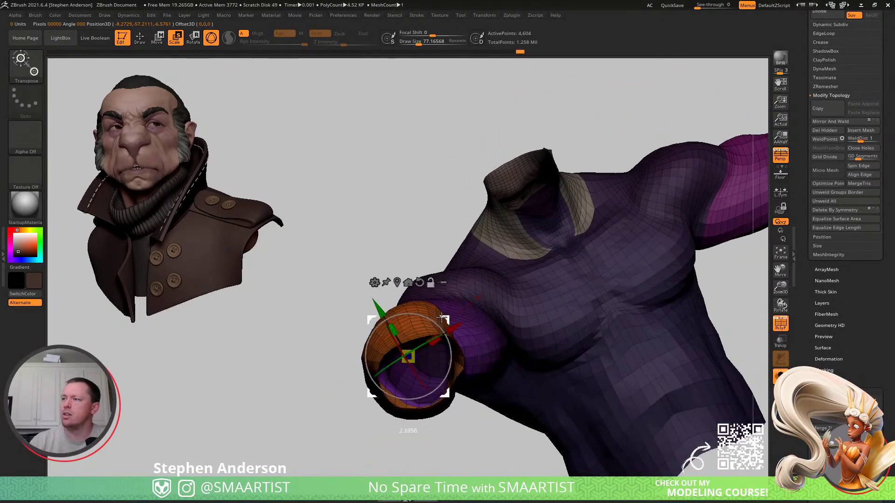
drag(435, 322, 418, 315)
right_drag(446, 307, 409, 318)
- Mask the right arm down to the wrist end with a gradual falloff and shift the free end of the forearm
ctrl+drag(280, 367, 346, 360)
key(q)
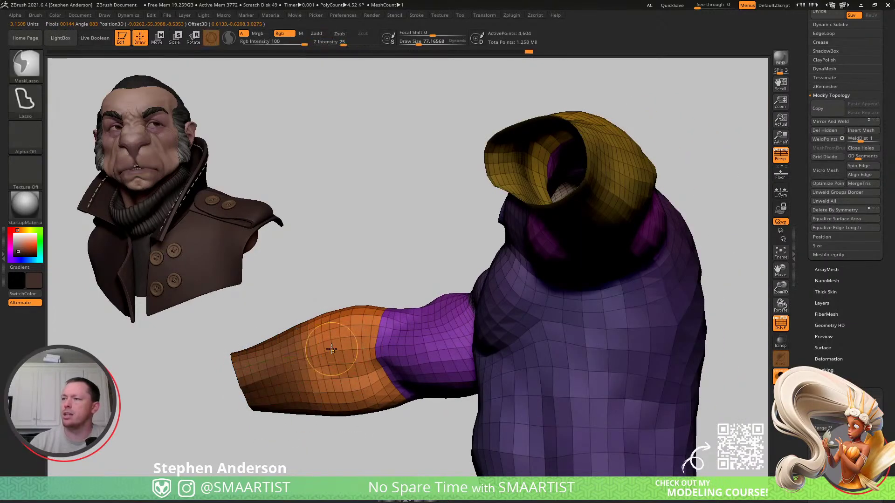
ctrl+click(329, 278)
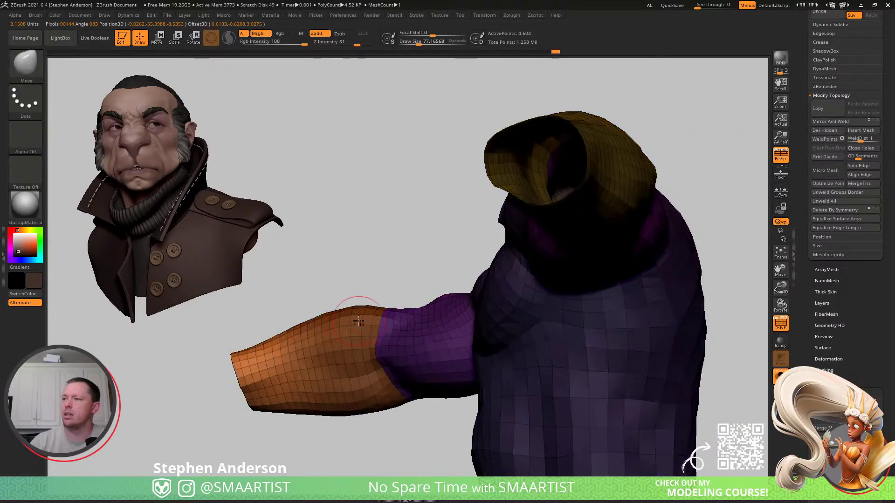
key(w)
right_drag(321, 308, 385, 326)
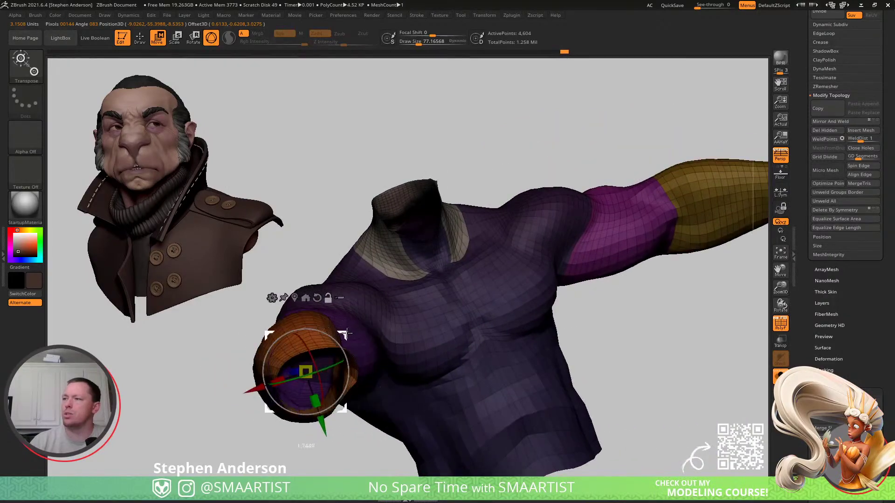
mouse_move(359, 298)
right_down()
mouse_move(299, 396)
mouse_move(301, 378)
right_up()
- Isolate the right forearm with a softened mask, place the pivot at the elbow and bend the forearm forward
click(274, 407)
key(q)
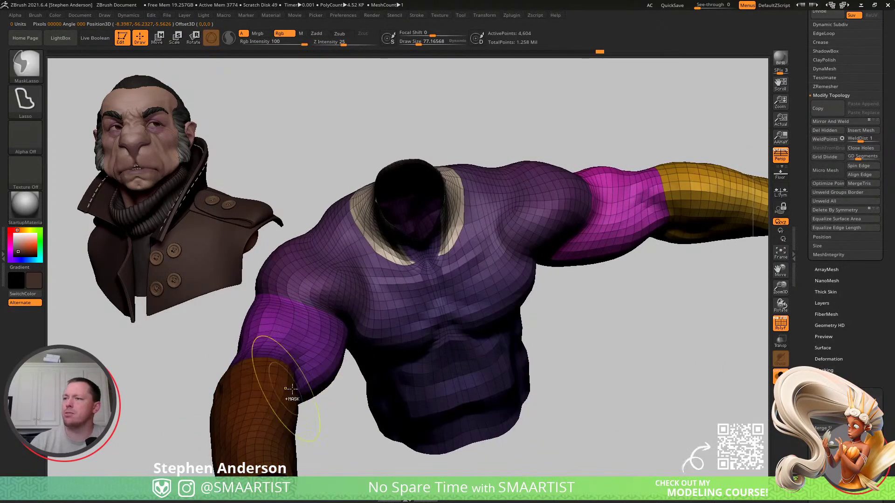
ctrl+click(333, 416)
key(w)
drag(337, 383, 277, 323)
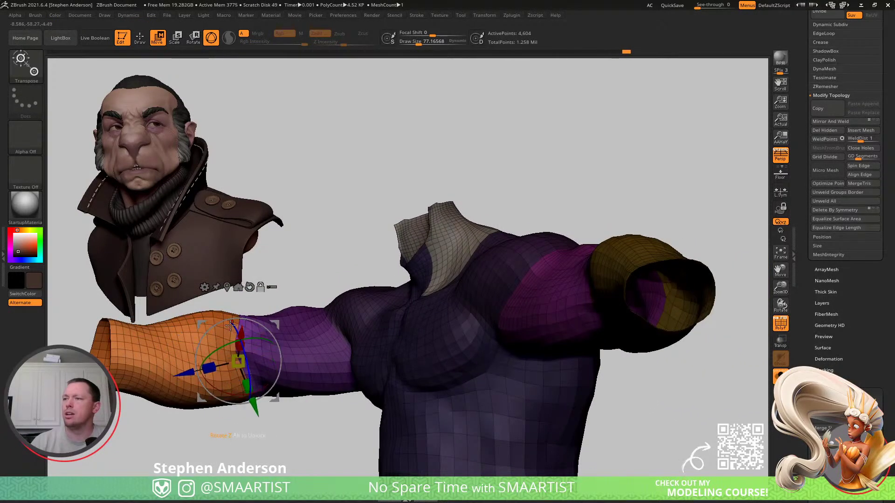
mouse_move(278, 351)
mouse_down()
mouse_move(340, 354)
mouse_move(548, 314)
mouse_move(521, 311)
mouse_up()
- Mask the torso so the whole right arm stays free and soften the mask edge at the shoulder
key(ctrl)
ctrl+click(548, 314)
click(469, 357)
key(q)
key(ctrl)
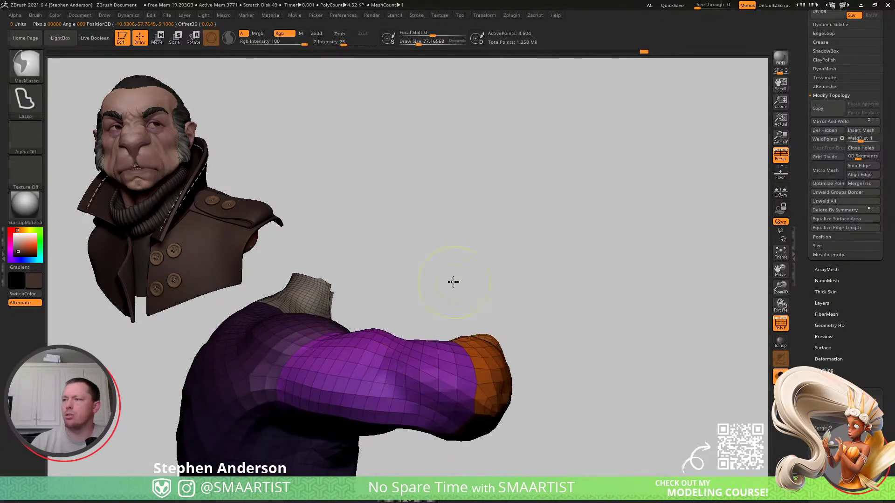
ctrl+click(454, 282)
ctrl+click(437, 283)
right_drag(369, 353, 383, 337)
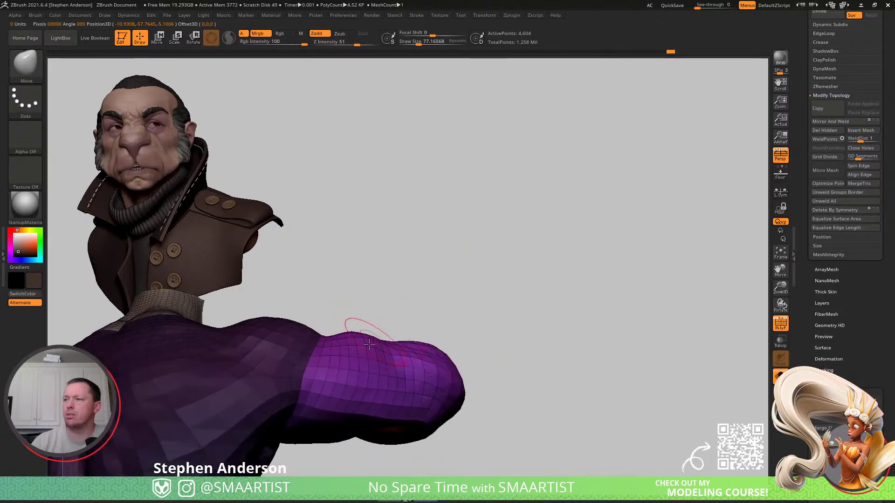
- Rotate the whole right arm about a pivot at the shoulder and clear the mask
key(w)
click(281, 374)
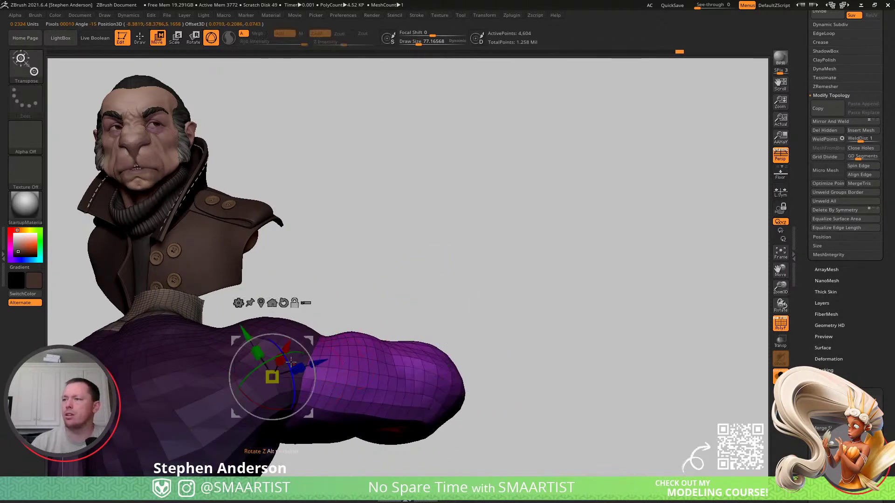
drag(301, 344, 315, 375)
mouse_move(355, 373)
right_down()
mouse_move(275, 354)
mouse_move(336, 238)
right_up()
right_drag(443, 300, 396, 285)
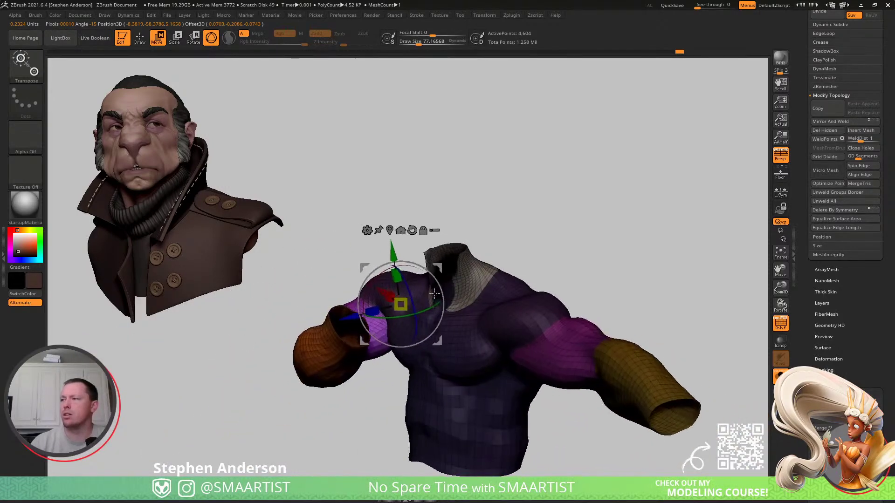
ctrl+drag(572, 236, 566, 289)
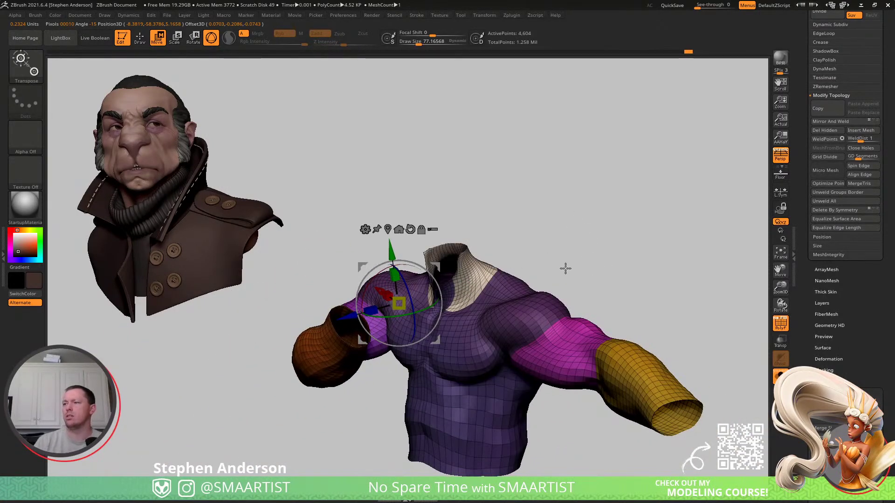
- Isolate the right forearm with a softened mask and rotate it upward about a pivot at the elbow
right_drag(324, 350, 362, 325)
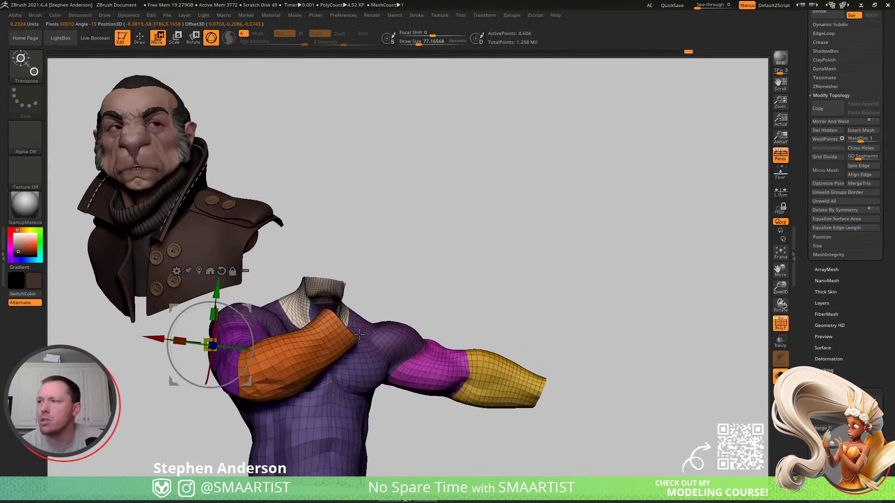
ctrl+click(279, 384)
right_drag(280, 384, 285, 433)
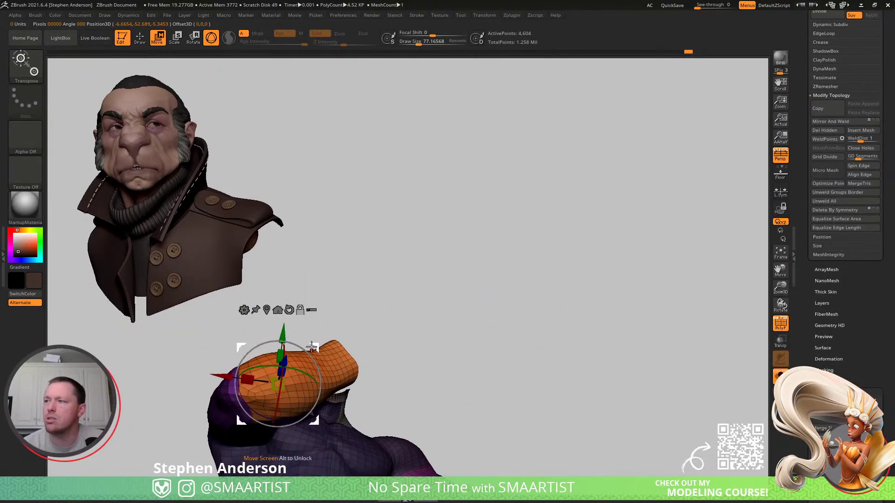
alt+drag(315, 347, 402, 310)
drag(281, 390, 253, 398)
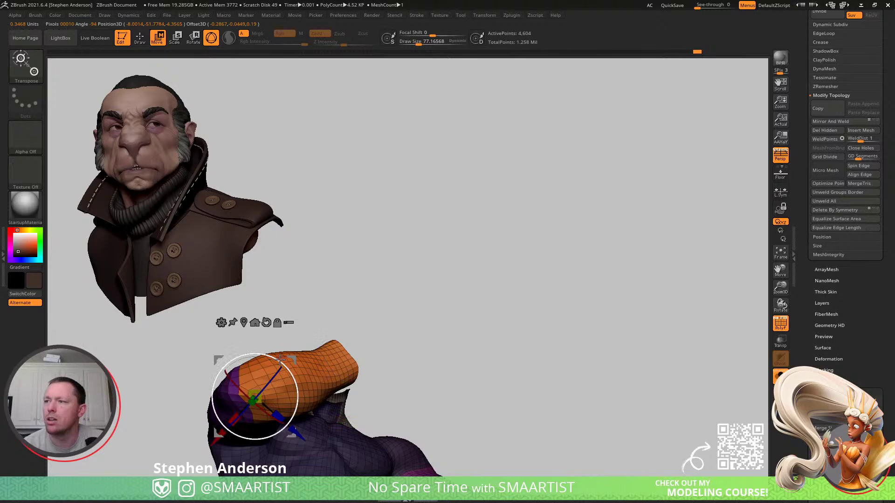
key(q)
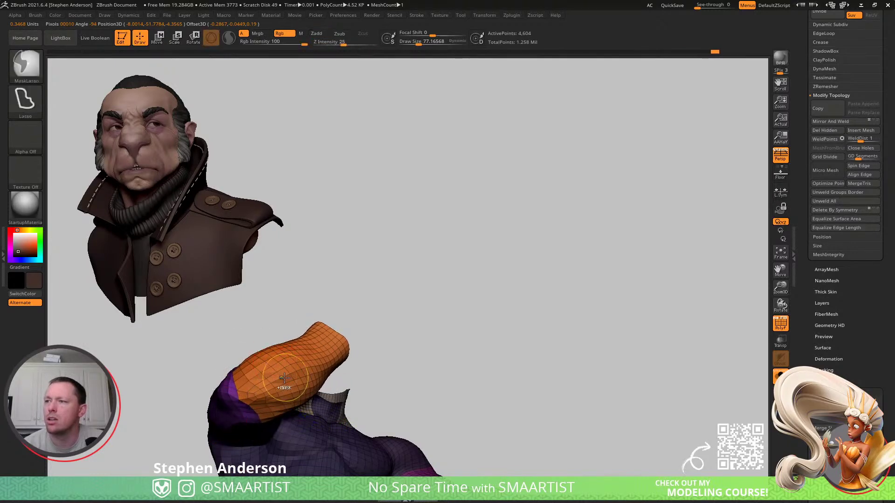
ctrl+click(391, 334)
ctrl+click(399, 321)
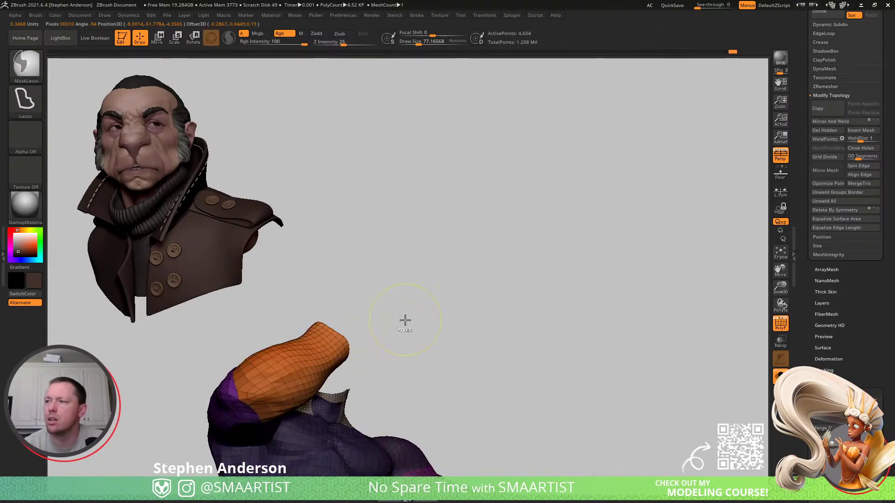
key(w)
drag(285, 367, 285, 367)
right_drag(285, 367, 352, 337)
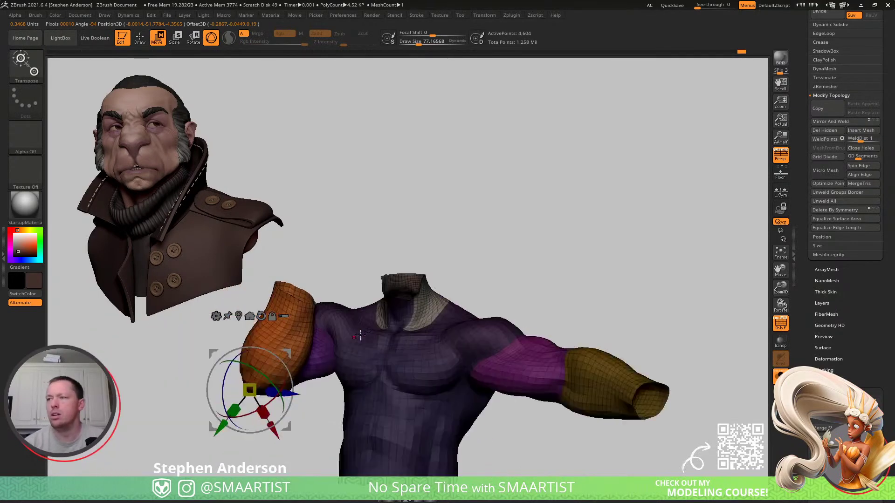
- Show the head and coat again and reshape the right elbow with the Move and Smooth brushes
ctrl+shift+click(509, 301)
mouse_move(537, 290)
right_down()
mouse_move(524, 286)
mouse_move(544, 301)
mouse_move(508, 270)
mouse_move(516, 256)
mouse_move(499, 280)
right_up()
key(b)
key(m)
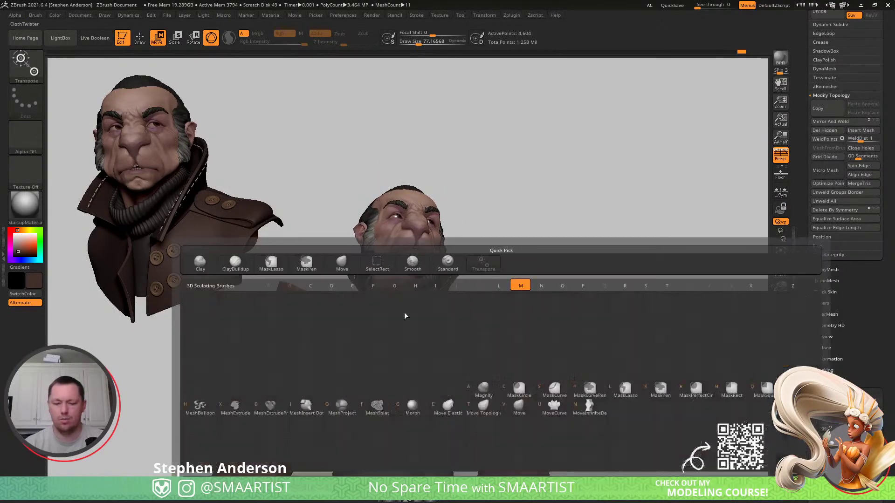
key(v)
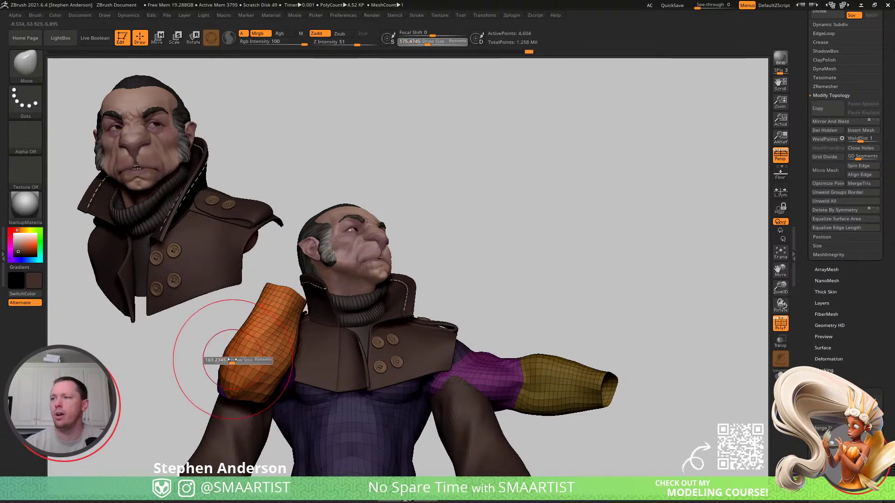
right_drag(231, 348, 265, 407)
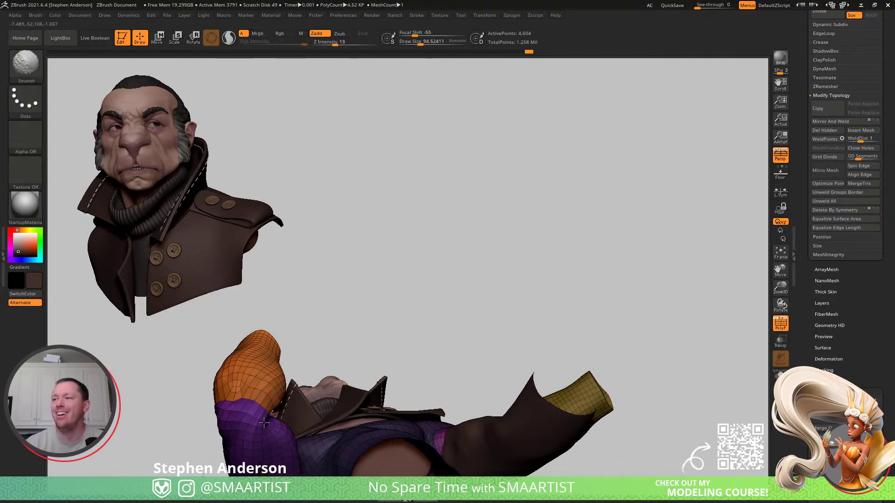
mouse_move(273, 425)
right_down()
mouse_move(228, 389)
mouse_move(278, 357)
mouse_move(244, 400)
right_up()
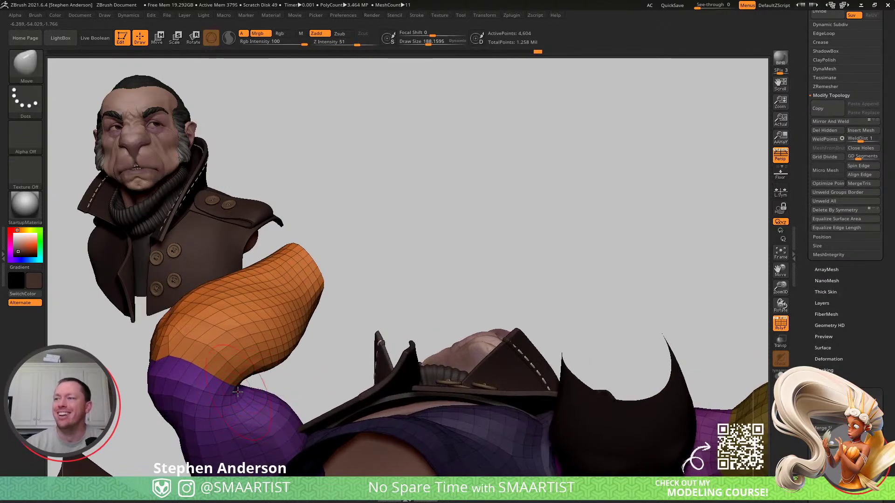
- Hide the wireframe, sample the head's skin tone (R 141, G 107, B 93), clear the mask and fill the torso and arms
right_drag(266, 392, 513, 275)
right_drag(555, 186, 474, 296)
right_drag(340, 336, 71, 251)
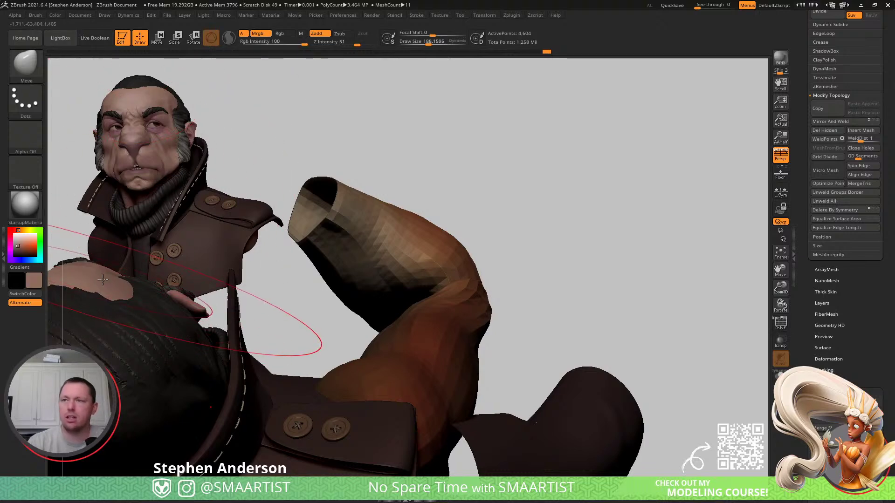
click(56, 15)
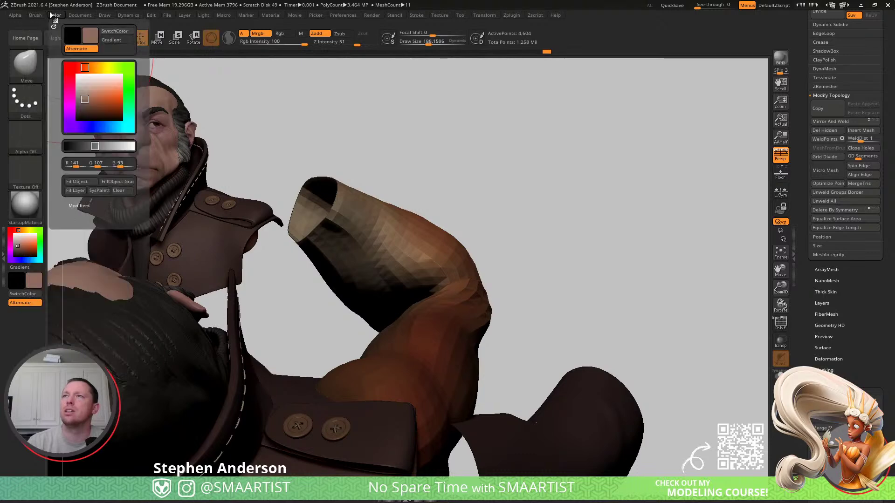
click(79, 185)
drag(585, 217, 571, 182)
mouse_move(576, 180)
ctrl+mouse_down()
mouse_move(622, 246)
mouse_move(559, 326)
ctrl+mouse_up()
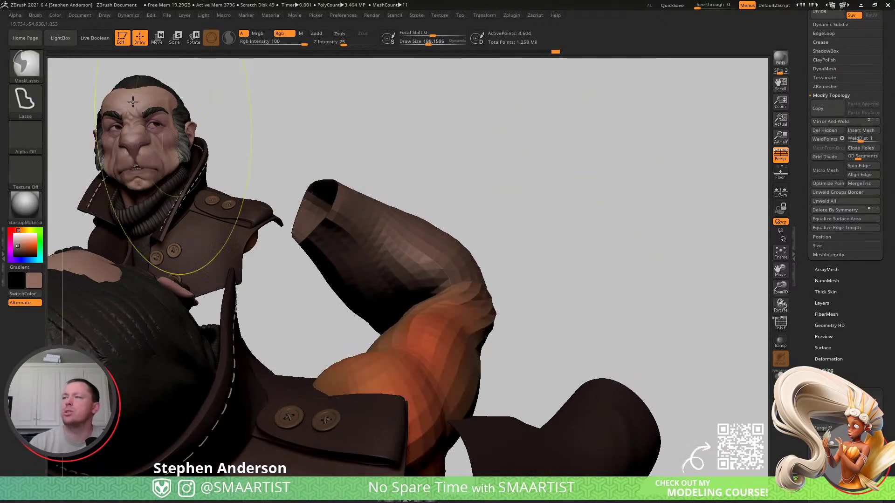
click(55, 14)
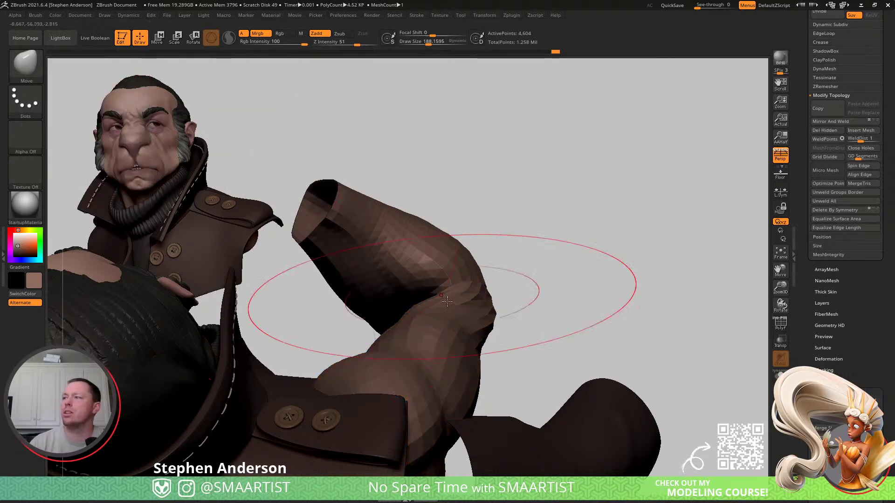
- Reshape the bent right elbow and forearm with the Move brush at draw sizes between about 77 and 322
mouse_move(449, 290)
mouse_down()
mouse_move(429, 279)
mouse_move(483, 279)
mouse_up()
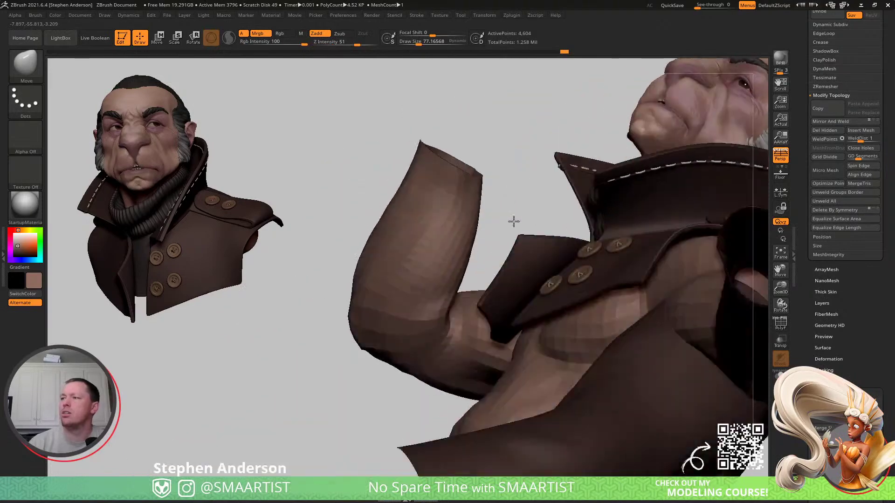
mouse_move(467, 306)
right_down()
mouse_move(439, 336)
mouse_move(439, 363)
right_up()
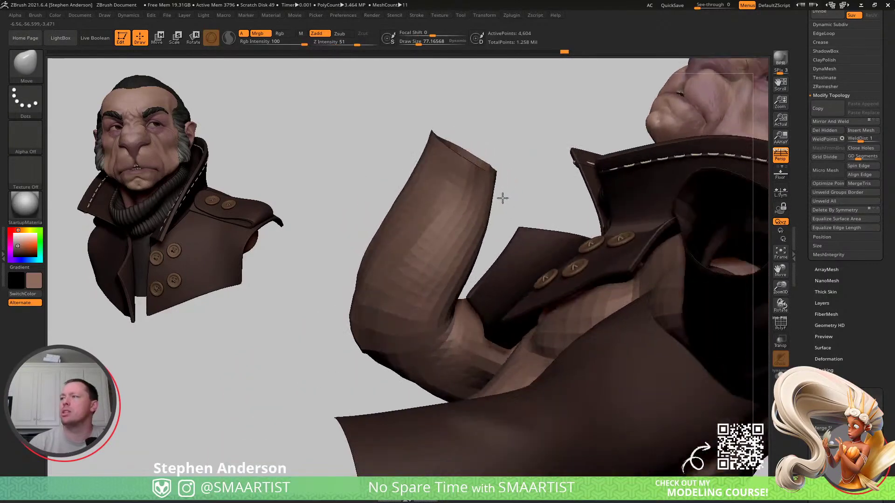
right_drag(502, 198, 470, 211)
drag(467, 218, 508, 217)
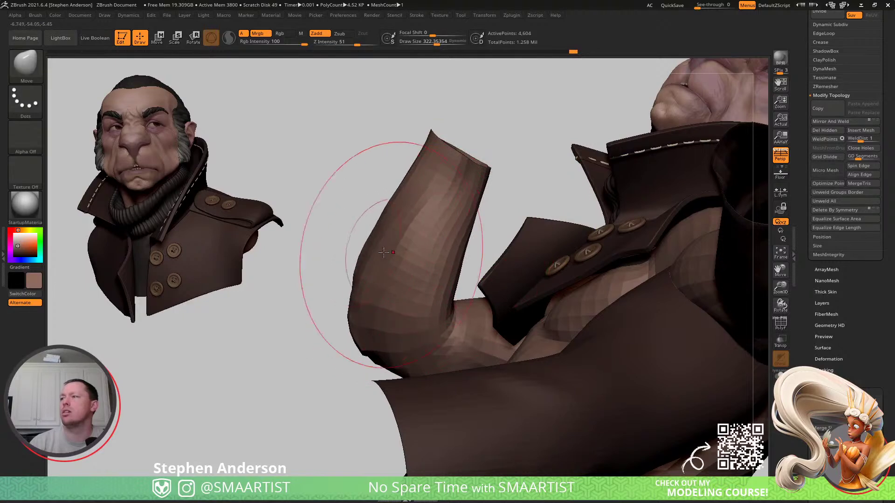
right_drag(458, 201, 450, 264)
key(s)
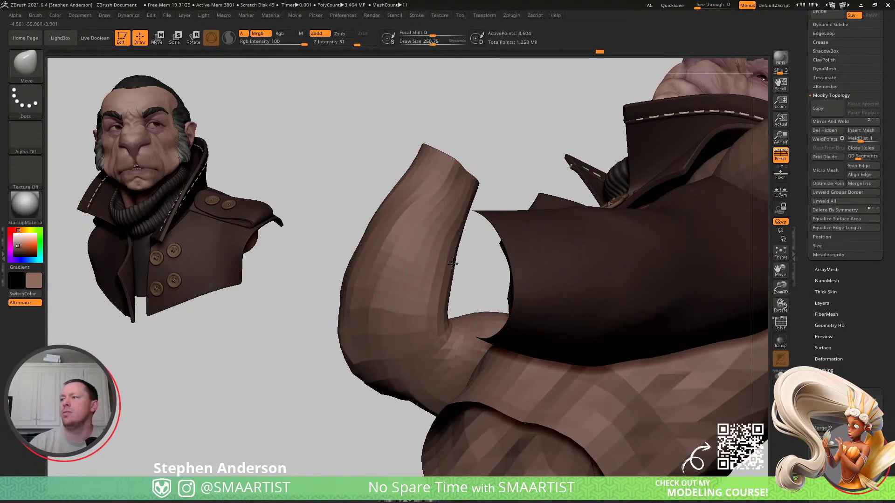
mouse_move(427, 321)
right_down()
mouse_move(396, 382)
mouse_move(322, 391)
mouse_move(318, 346)
mouse_move(337, 262)
mouse_move(292, 241)
mouse_move(309, 251)
mouse_move(341, 240)
mouse_move(308, 246)
mouse_move(386, 260)
mouse_move(412, 275)
right_up()
- Show the wireframe again and refine the right elbow and upper arm with Move and Smooth strokes at a draw size of about 129
key(s)
key(shift+f)
key(s)
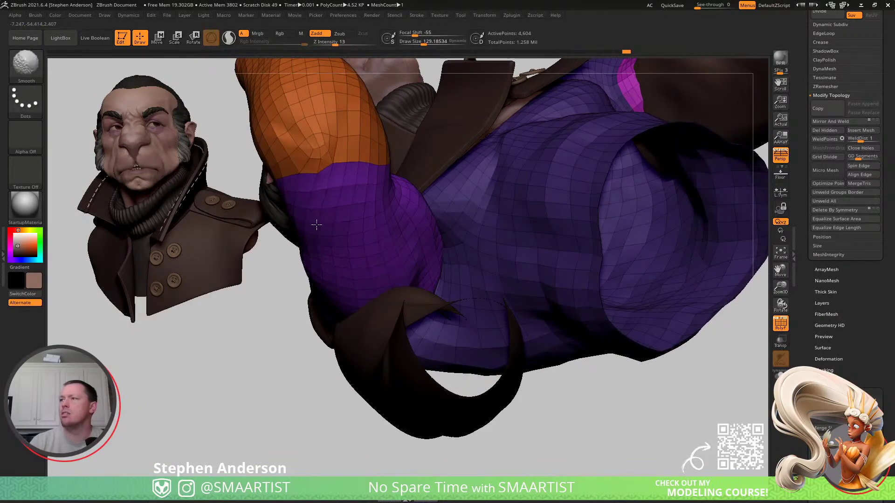
right_drag(318, 199, 324, 223)
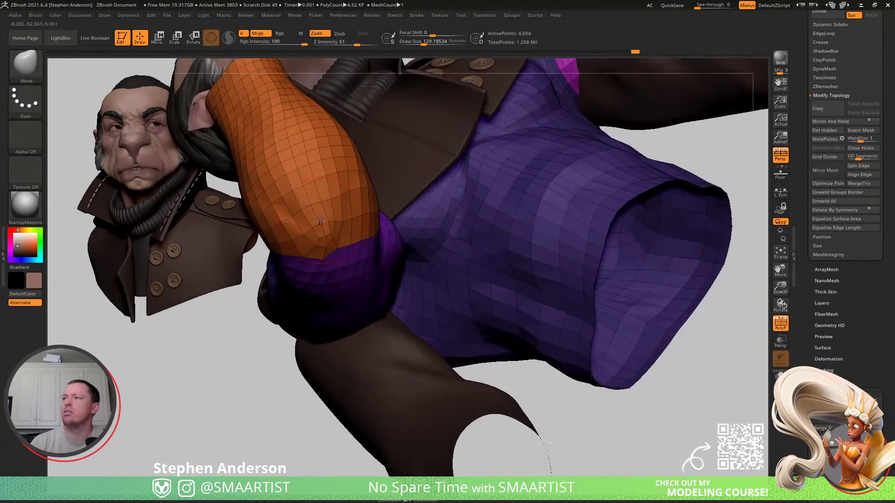
right_drag(251, 94, 305, 172)
right_drag(333, 223, 469, 243)
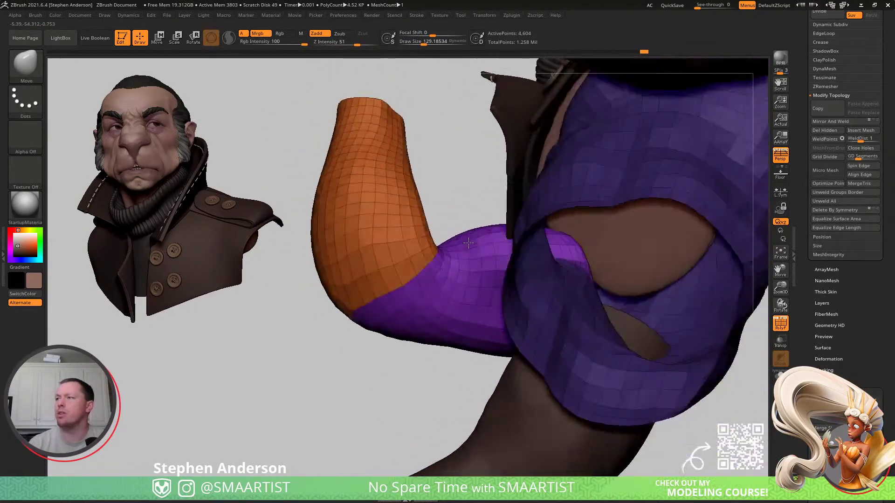
- Refine the bent right elbow and upper arm with Move and Smooth strokes at draw sizes between about 69 and 215
key(shift)
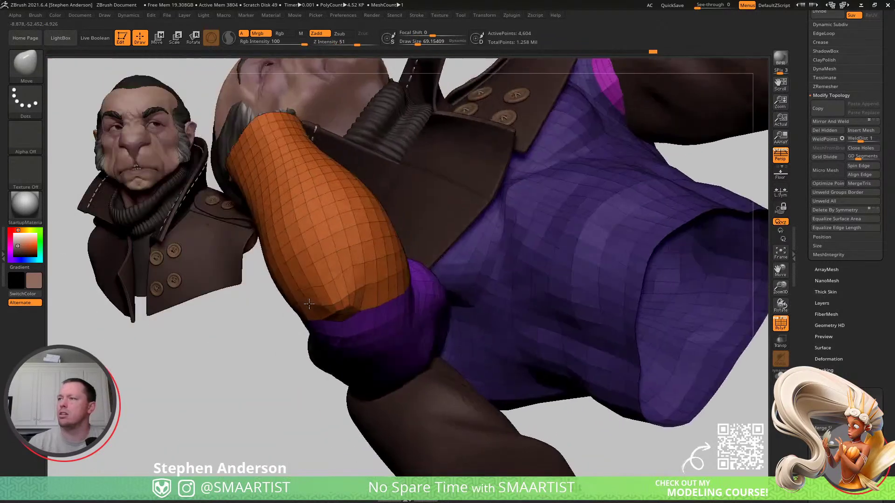
key(s)
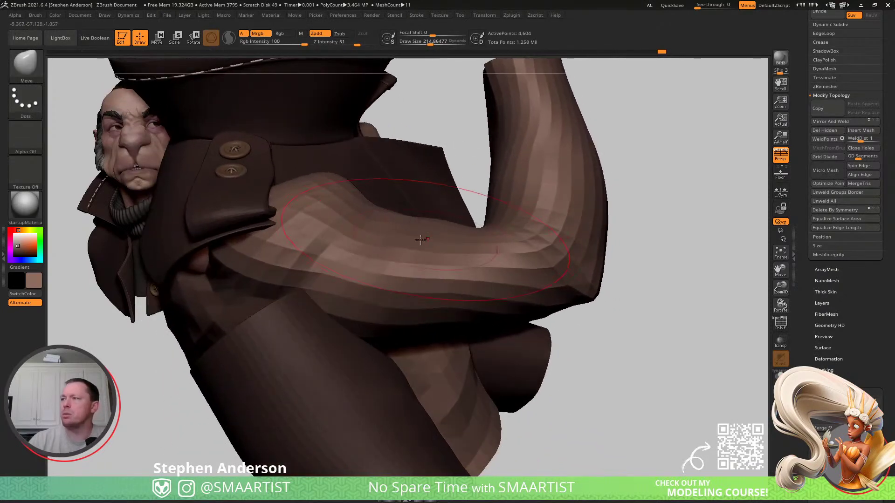
key(s)
key(shift)
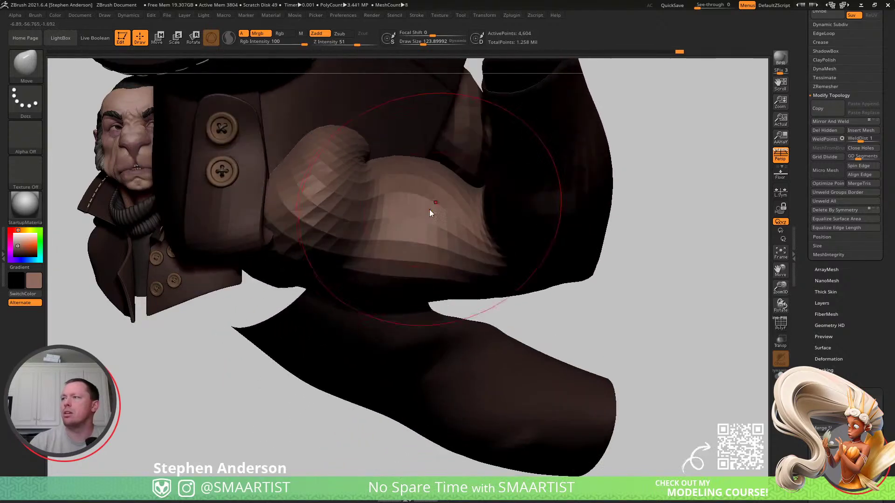
key(s)
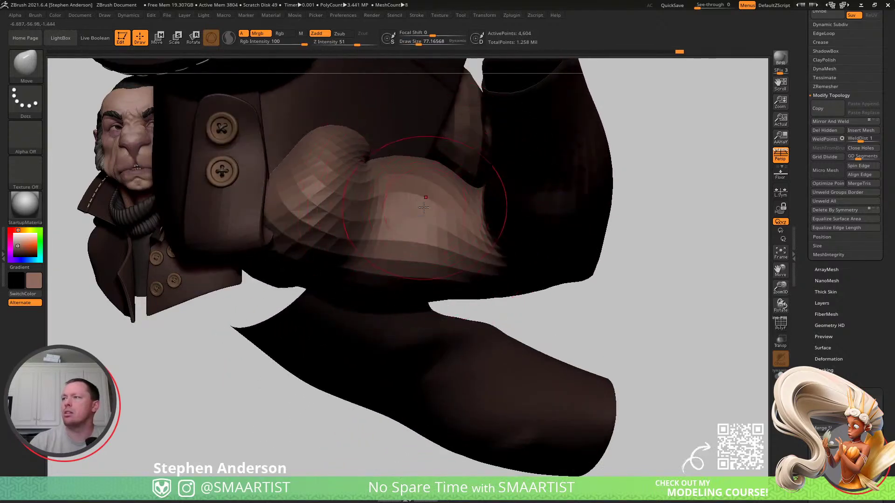
mouse_move(422, 213)
right_down()
mouse_move(389, 223)
mouse_move(510, 143)
mouse_move(520, 196)
mouse_move(463, 129)
right_up()
key(s)
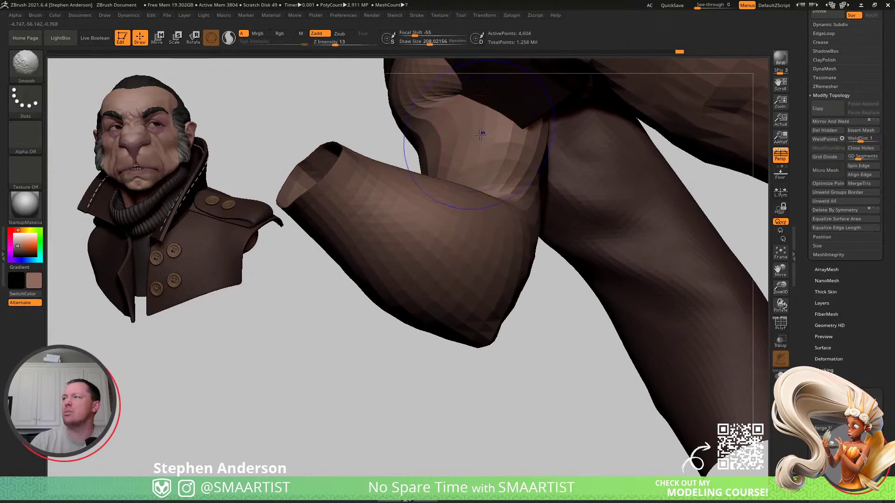
- Show the wireframe and mask everything except the right upper arm's polygroup
key(shift+f)
key(w)
ctrl+click(455, 149)
key(q)
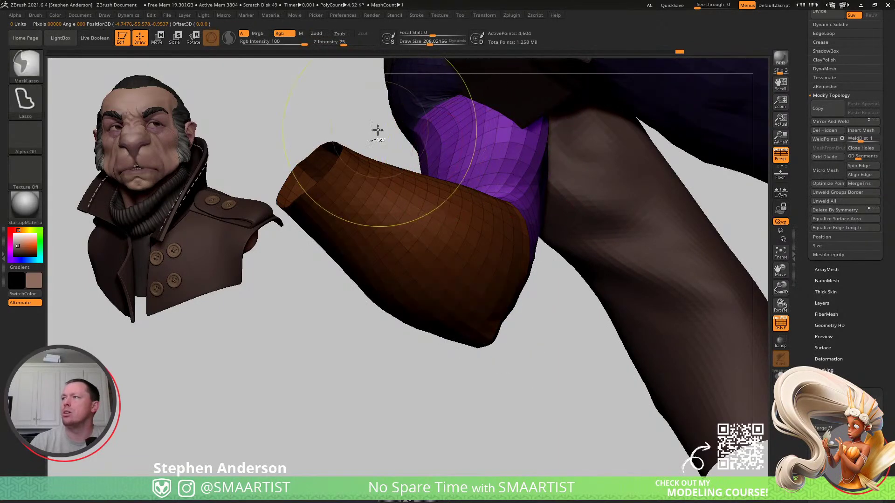
key(ctrl+i)
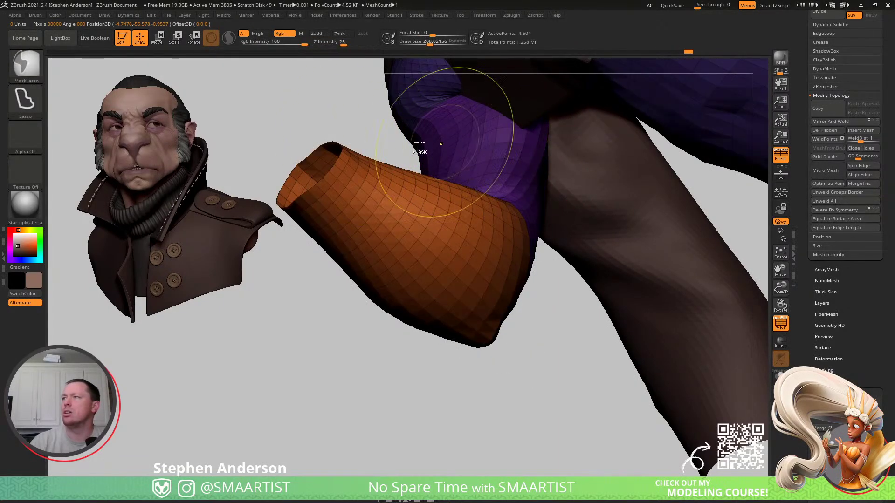
key(ctrl+i)
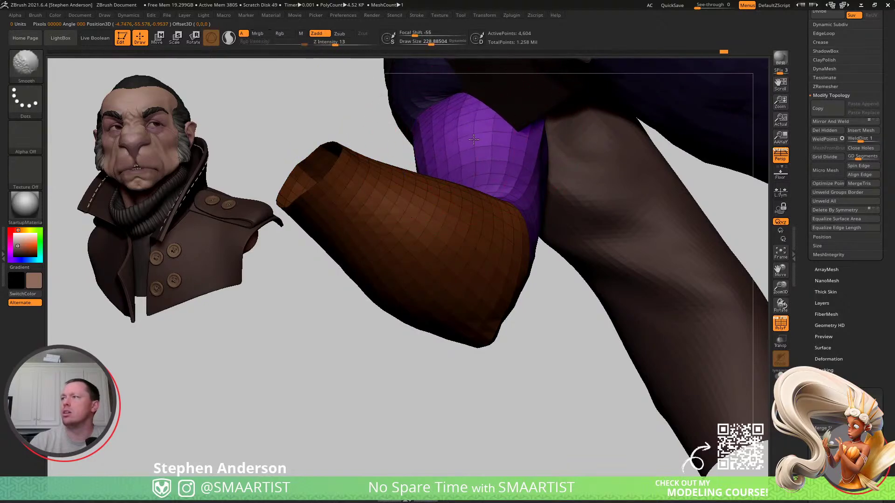
- Reshape the unmasked right upper arm near the elbow with Move and Smooth strokes at a draw size of about 229, and clear the mask
mouse_move(436, 149)
right_down()
mouse_move(495, 136)
mouse_move(480, 172)
mouse_move(456, 128)
right_up()
drag(451, 125, 443, 133)
mouse_move(443, 138)
right_down()
mouse_move(470, 112)
mouse_move(544, 154)
mouse_move(522, 180)
mouse_move(550, 159)
right_up()
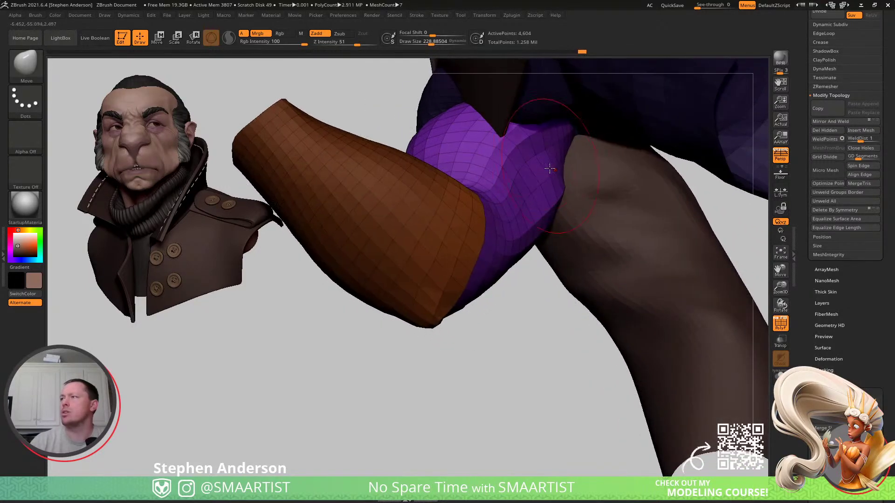
shift+drag(516, 201, 529, 194)
mouse_move(530, 194)
ctrl+right_down()
mouse_move(521, 278)
mouse_move(486, 196)
mouse_move(625, 190)
mouse_move(592, 176)
mouse_move(615, 130)
ctrl+right_up()
ctrl+drag(637, 123, 664, 157)
alt+right_drag(480, 176, 507, 262)
- Switch to the samurai character's Body tool and select its hands subtool
drag(856, 294, 867, 392)
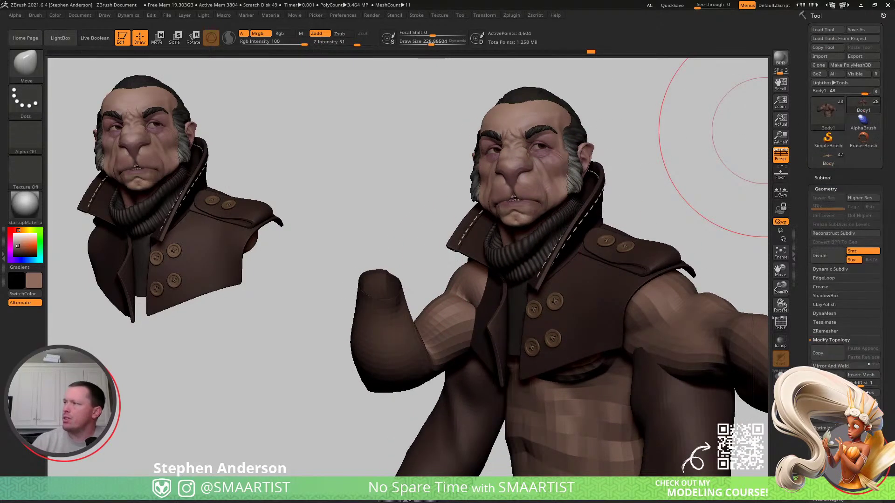
click(827, 161)
key(f)
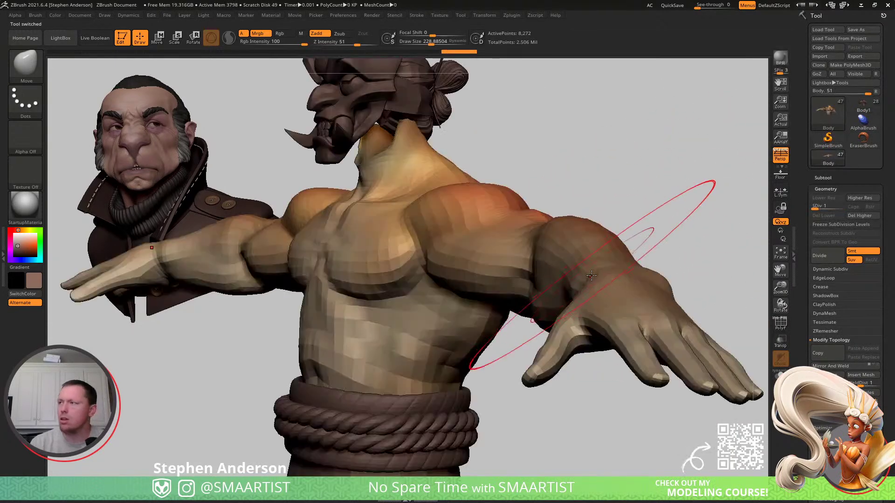
ctrl+right_drag(641, 316, 706, 232)
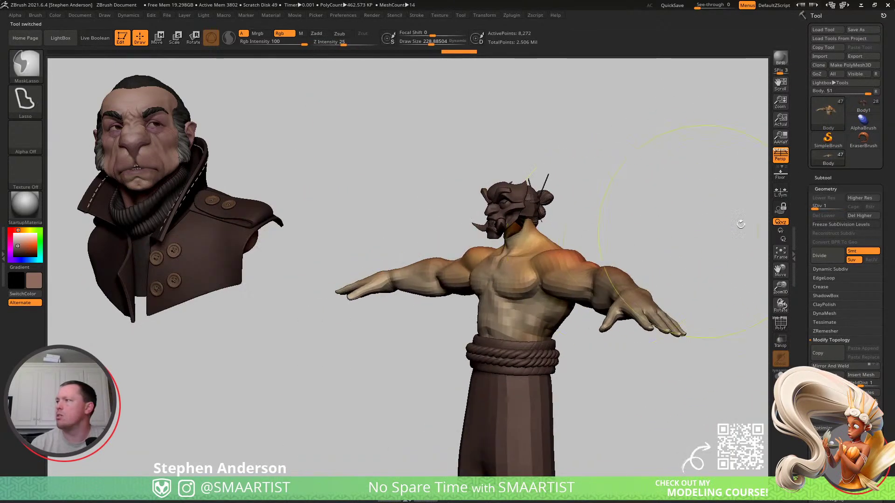
click(822, 178)
drag(811, 214, 814, 197)
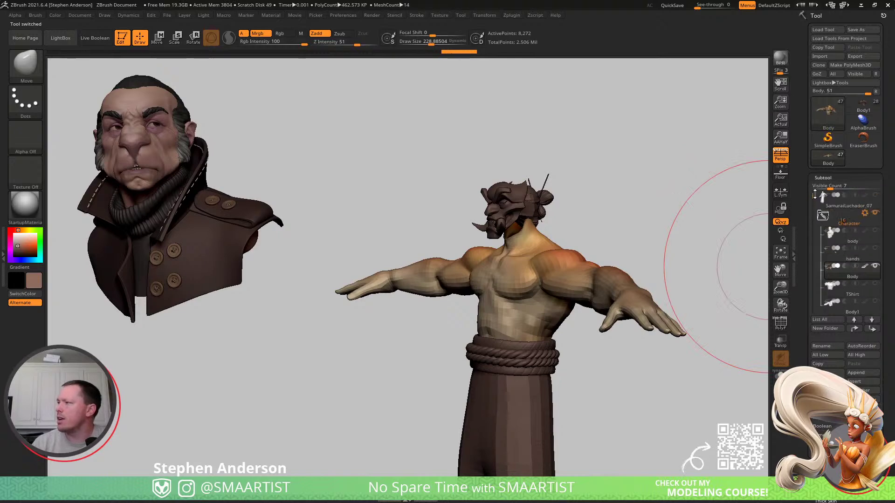
click(846, 255)
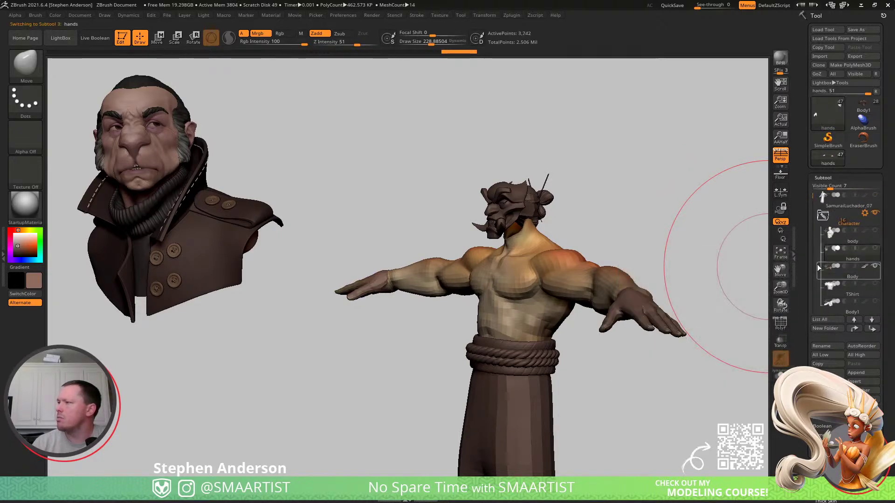
- Isolate the hands with the wireframe shown, turn on the smooth subdivision preview and examine the fingers
mouse_move(607, 303)
right_down()
mouse_move(622, 340)
mouse_move(575, 314)
mouse_move(605, 337)
mouse_move(571, 335)
mouse_move(570, 349)
right_up()
key(shift)
ctrl+right_drag(562, 371, 650, 486)
ctrl+right_drag(556, 394, 610, 471)
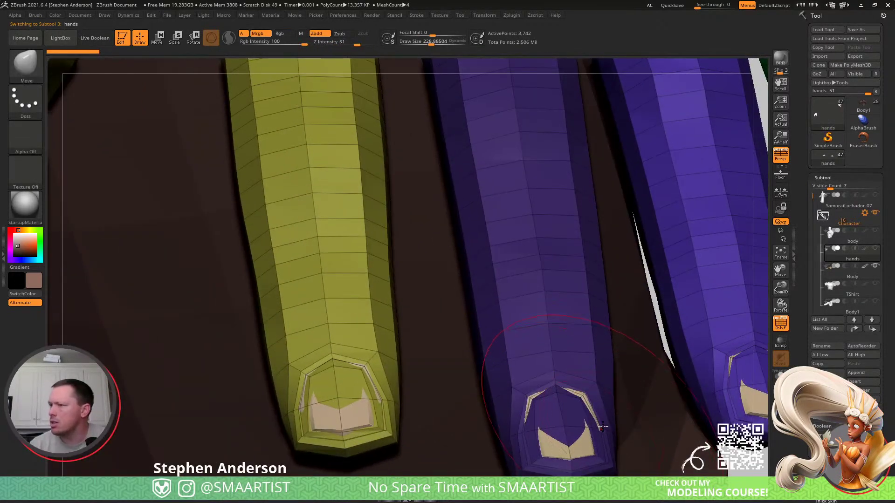
key(ctrl+alt+s)
mouse_move(601, 409)
right_down()
mouse_move(495, 320)
mouse_move(569, 406)
mouse_move(480, 355)
mouse_move(535, 307)
right_up()
key(d)
key(Return)
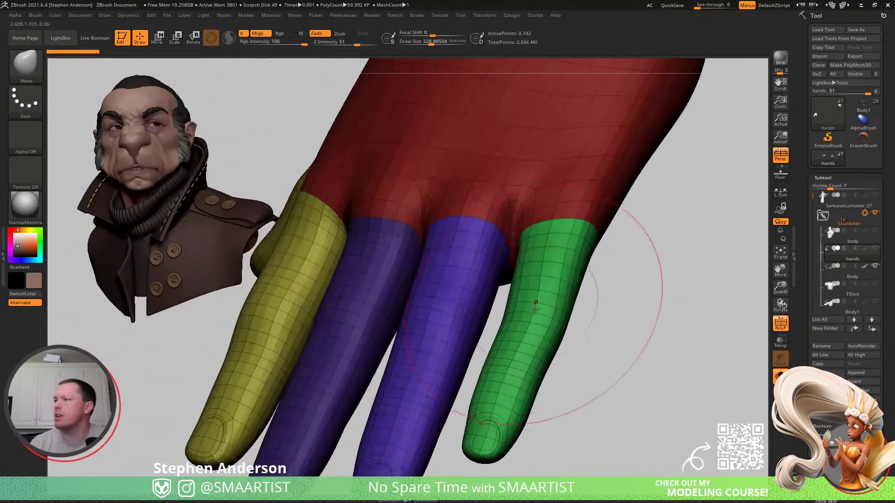
- Straighten the little finger with the Move Topological brush at a draw size of about 146
key(b)
key(m)
key(t)
key(s)
drag(536, 313, 522, 315)
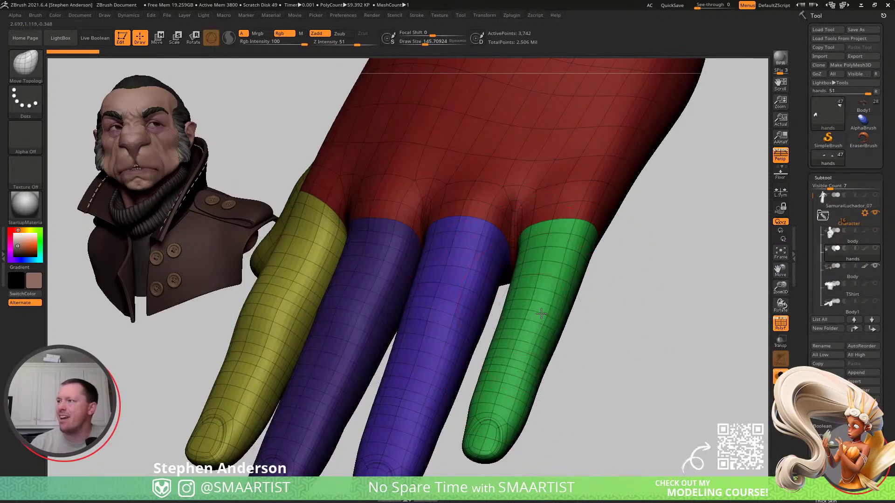
mouse_move(523, 309)
right_down()
mouse_move(509, 311)
mouse_move(528, 305)
mouse_move(491, 296)
mouse_move(532, 352)
mouse_move(480, 346)
right_up()
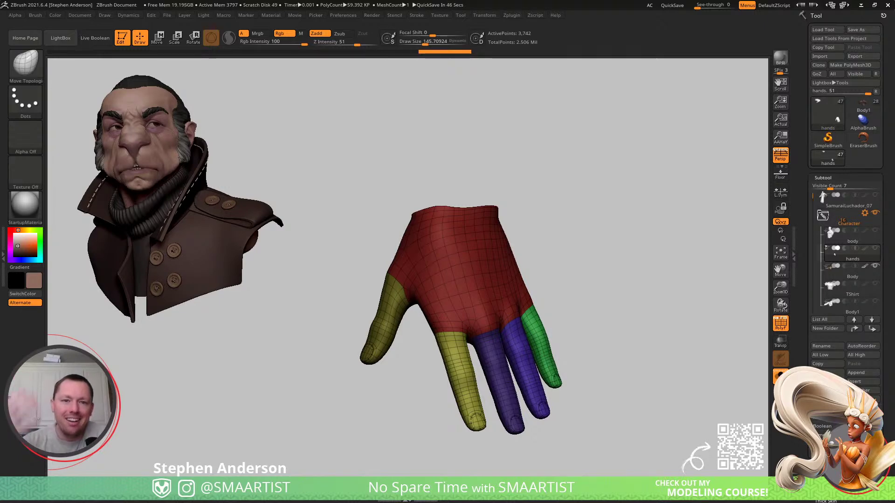
- Hide the wireframe, set the draw size to about 77 and inspect the hand's palm and sides
mouse_move(422, 352)
mouse_down()
mouse_move(479, 289)
mouse_move(434, 272)
mouse_move(464, 299)
mouse_up()
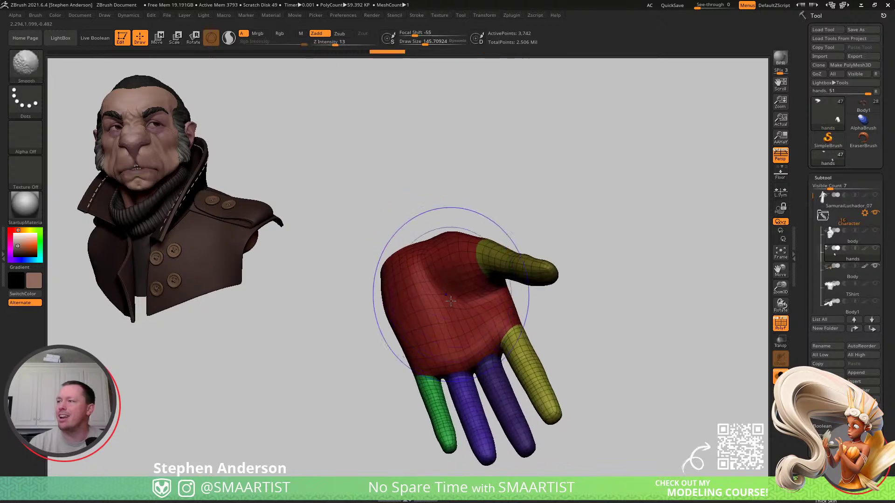
key(shift+f)
right_drag(461, 304, 448, 315)
key(s)
drag(447, 315, 440, 314)
mouse_move(441, 315)
right_down()
mouse_move(448, 326)
mouse_move(468, 263)
right_up()
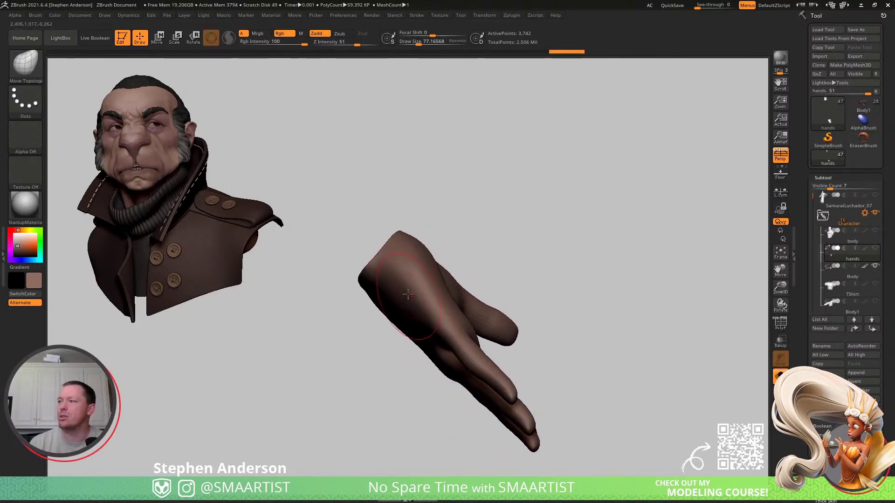
right_drag(410, 308, 433, 305)
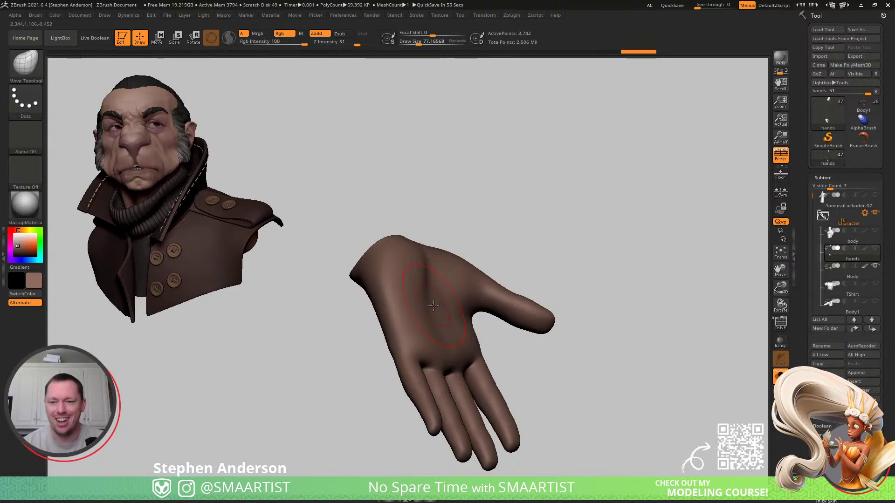
right_drag(447, 278, 541, 298)
- Return to the coat character's Body1 tool, insert the hands below Body1, and show the whole character with the inserted hands selected
click(863, 109)
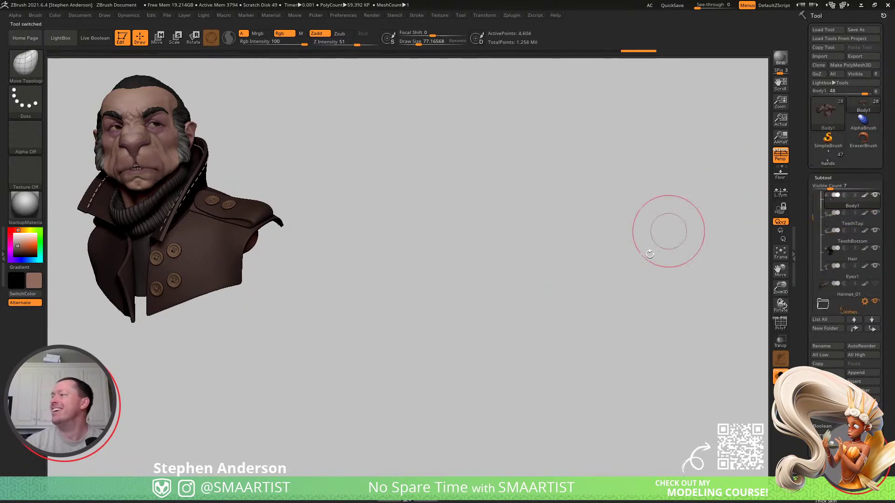
click(862, 382)
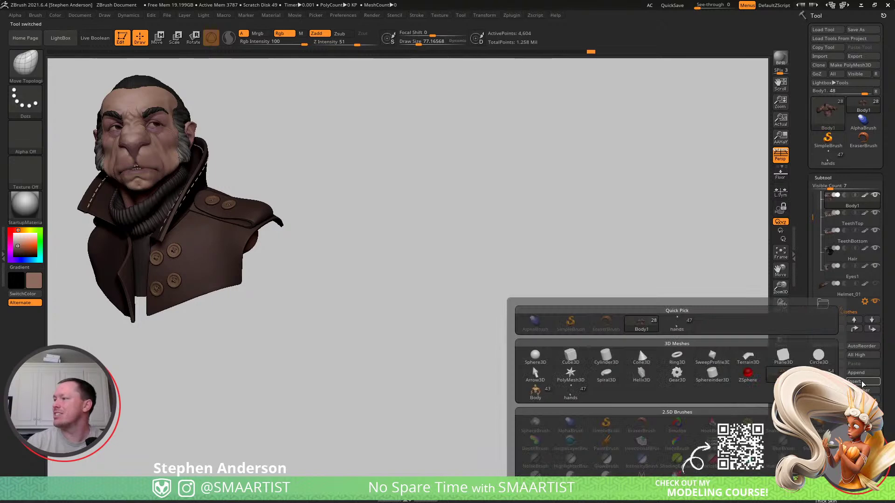
click(676, 323)
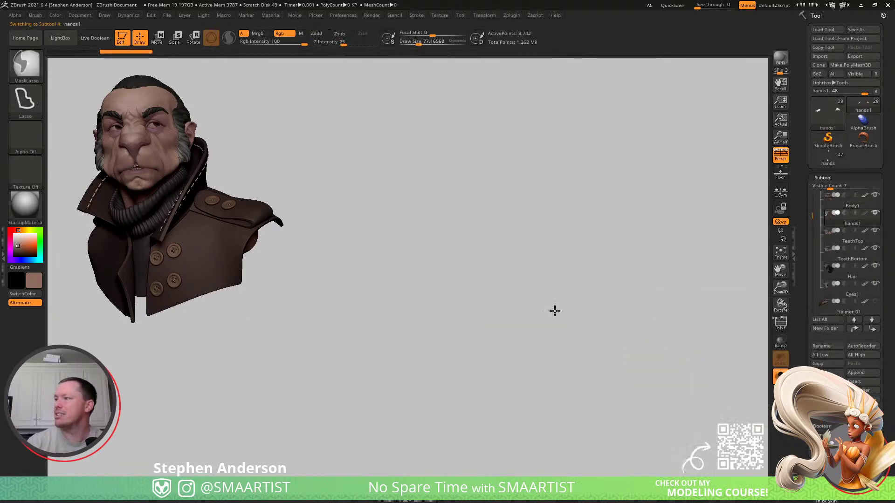
ctrl+click(414, 217)
key(ctrl+shift+s)
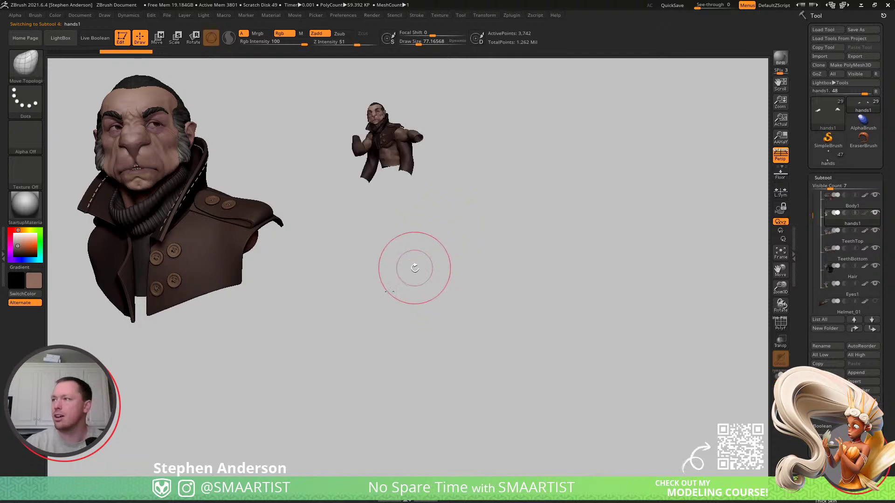
- Reset the gizmo's orientation on the inserted hands and raise them to just below the torso
alt+drag(414, 274, 439, 315)
ctrl+right_drag(440, 316, 446, 210)
alt+right_drag(414, 461, 350, 375)
alt+right_drag(385, 400, 383, 423)
key(w)
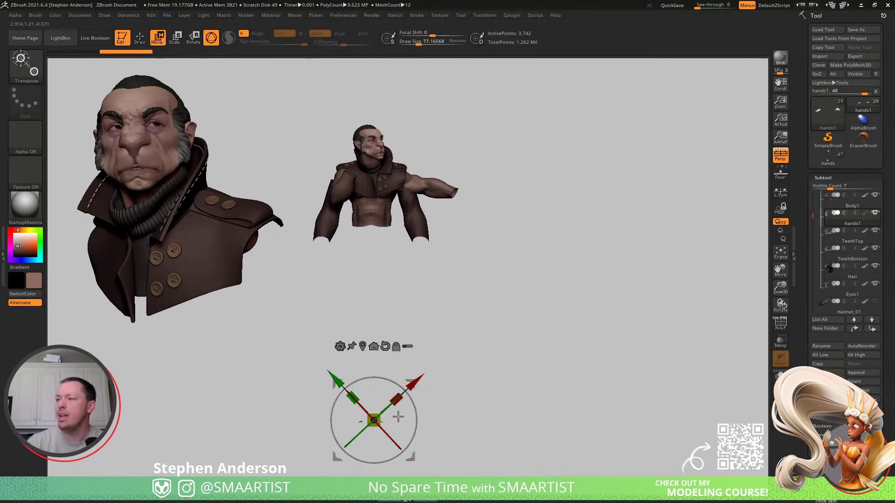
click(386, 347)
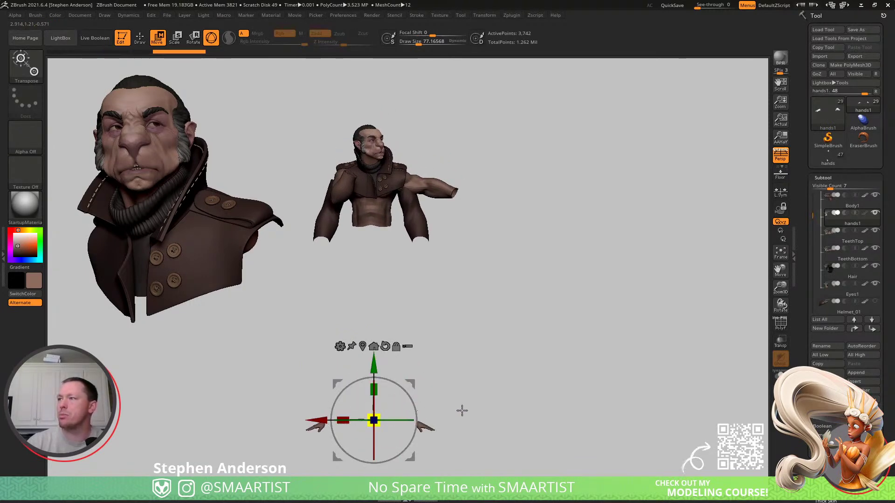
drag(374, 364, 356, 189)
ctrl+right_drag(466, 196, 500, 351)
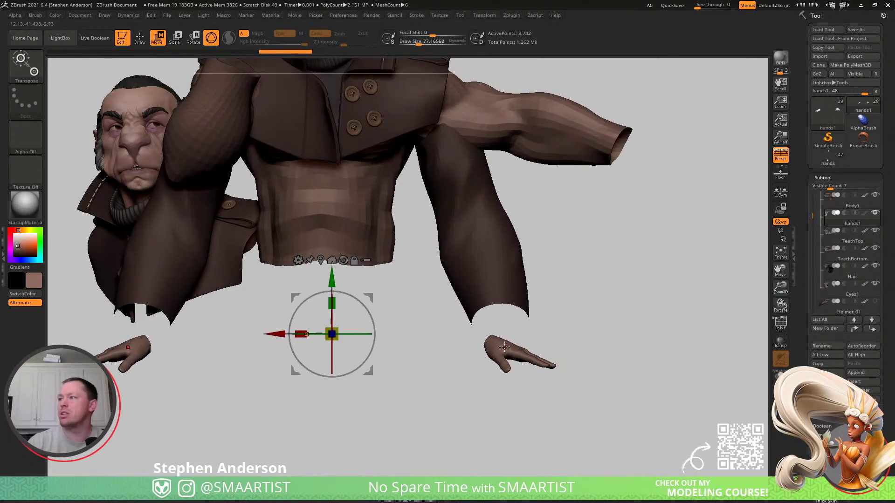
- Center the gizmo on the left hand, turn on local symmetry, enlarge the hands about 1.9 times and move them up toward the forearms
click(501, 348)
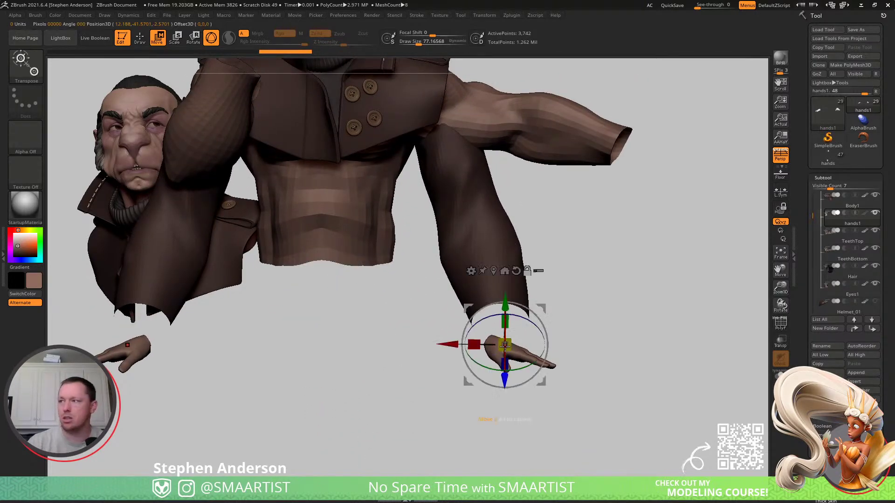
ctrl+right_drag(587, 303, 532, 332)
click(777, 193)
drag(508, 349, 601, 346)
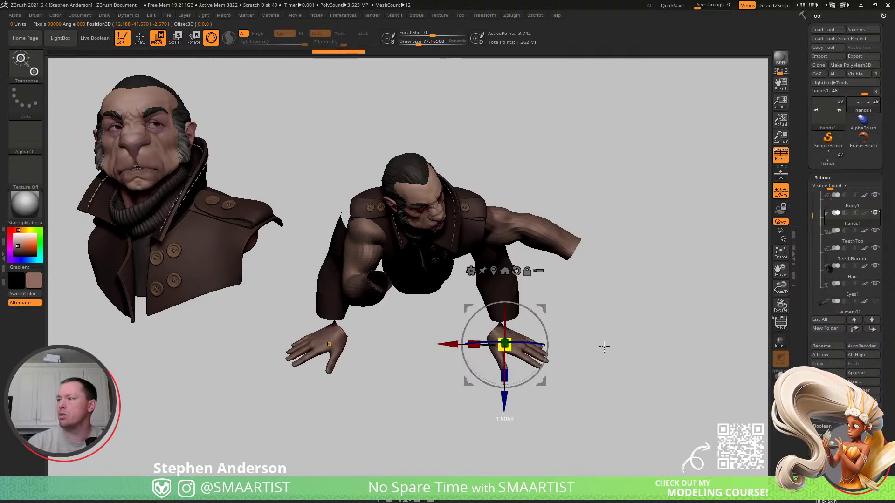
drag(543, 307, 622, 225)
right_drag(622, 224, 595, 212)
drag(620, 224, 579, 183)
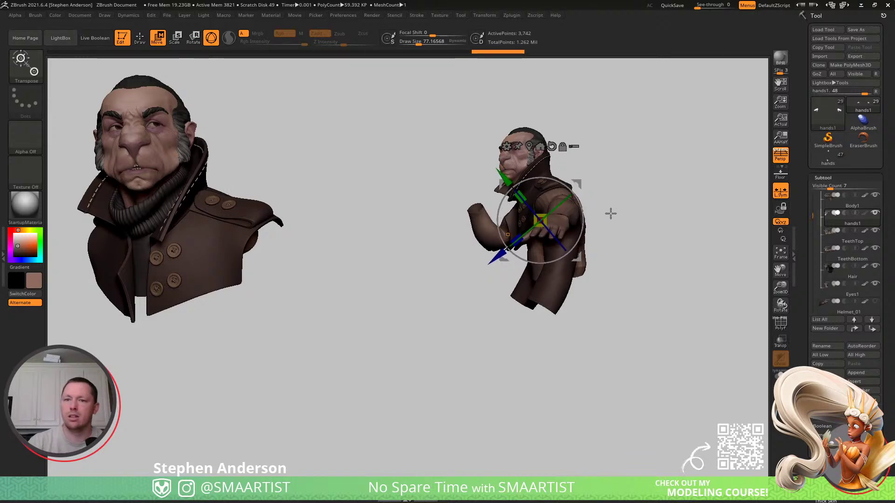
- Position the left hand at the wrist of the outstretched left arm
key(q)
mouse_move(531, 243)
right_down()
mouse_move(575, 259)
mouse_move(540, 281)
mouse_move(556, 272)
mouse_move(536, 312)
mouse_move(541, 321)
right_up()
key(w)
right_drag(588, 247, 581, 188)
ctrl+right_drag(590, 220, 608, 227)
alt+right_drag(373, 254, 571, 277)
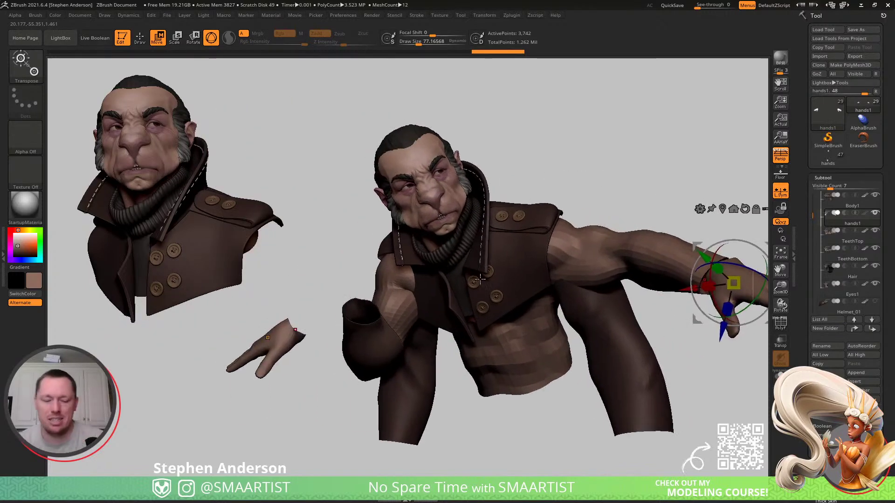
- Show the polygroup wireframe and hide the character's left hand, leaving only the right hand visible in the hands subtool
right_drag(495, 302, 425, 260)
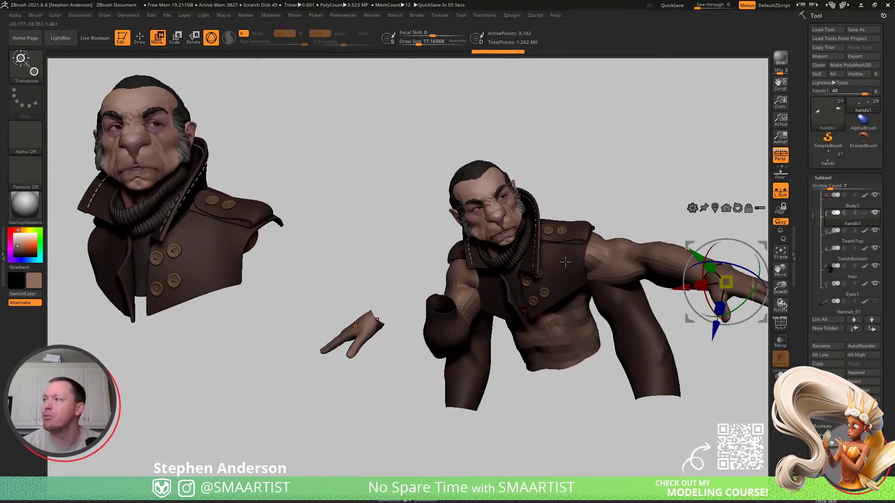
right_drag(570, 259, 484, 259)
key(shift+f)
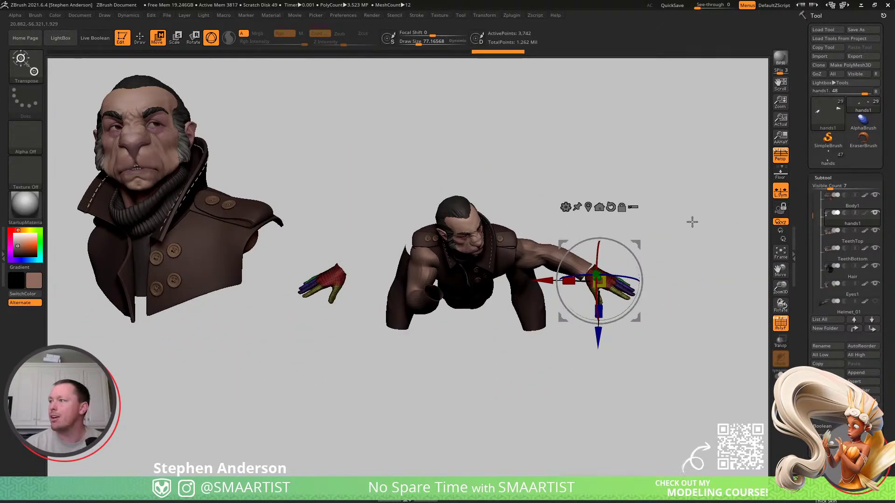
ctrl+shift+drag(696, 188, 521, 380)
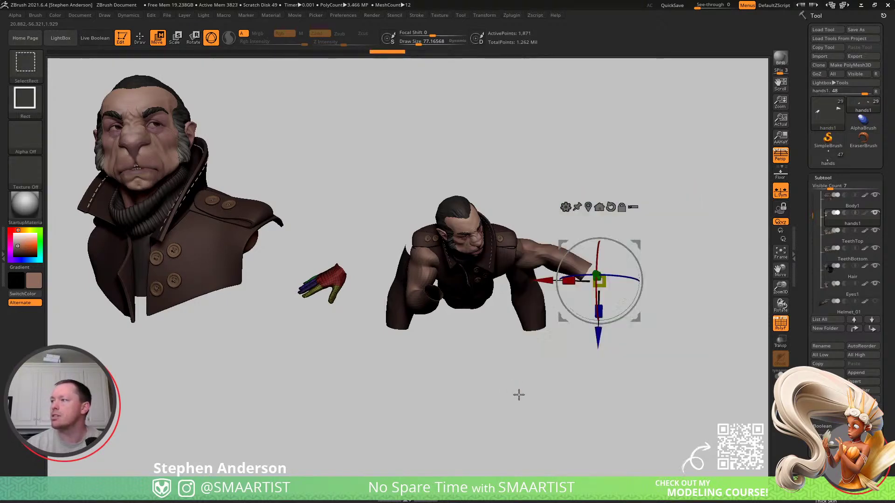
- Permanently delete the hidden left-hand geometry from the hands subtool and frame the remaining right hand
click(826, 467)
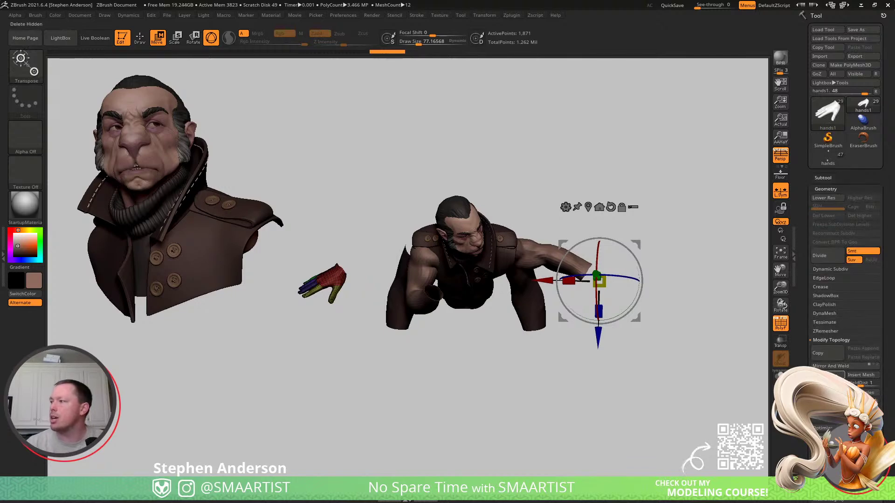
click(822, 375)
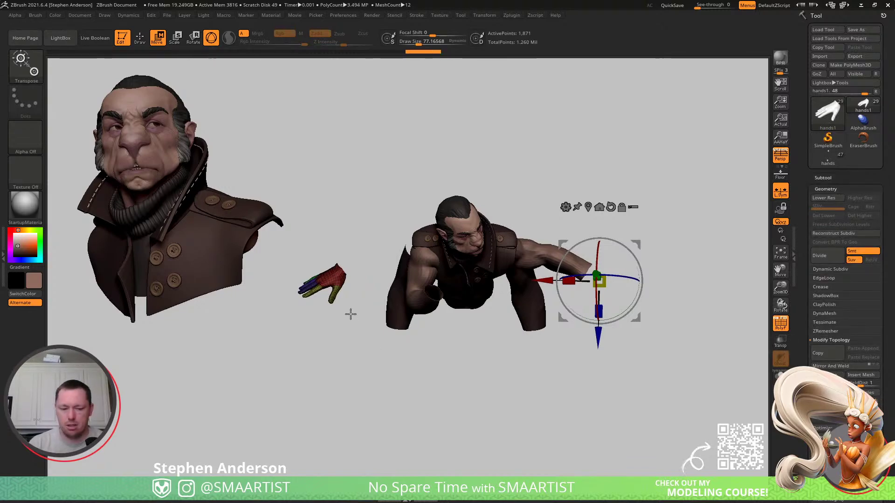
key(q)
key(f)
- Switch to the Body1 subtool and reshape the bent right upper arm with the Move Topological brush at a draw size of about 94
mouse_move(432, 317)
ctrl+right_down()
mouse_move(485, 296)
mouse_move(465, 289)
mouse_move(479, 230)
mouse_move(522, 228)
mouse_move(504, 274)
ctrl+right_up()
mouse_move(503, 274)
alt+right_down()
mouse_move(443, 328)
mouse_move(386, 350)
mouse_move(502, 253)
alt+right_up()
alt+click(491, 267)
key(s)
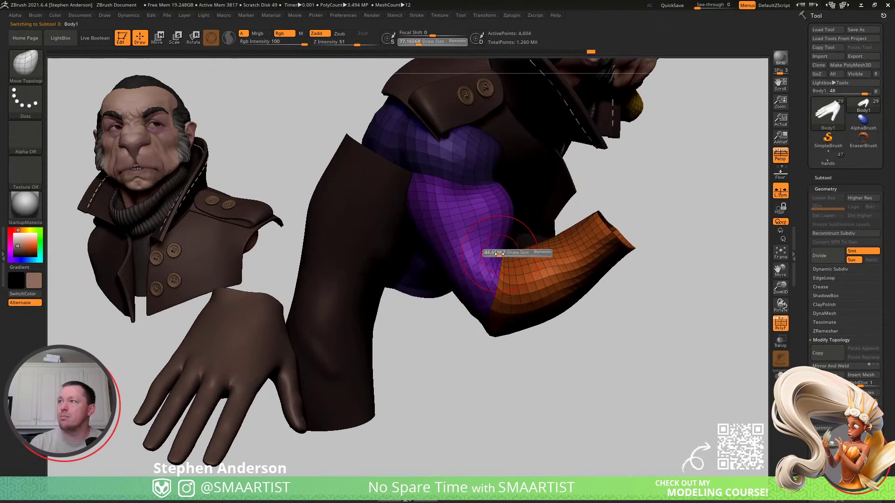
drag(499, 253, 498, 252)
key(s)
drag(493, 221, 499, 219)
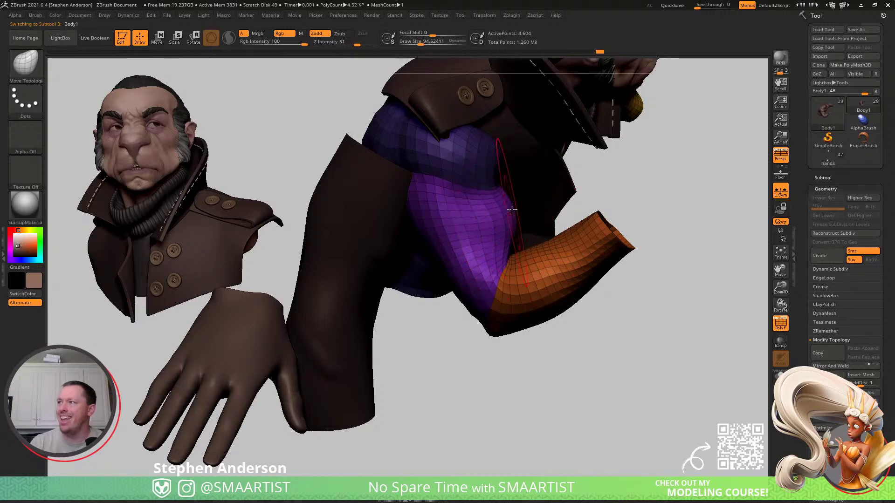
key(s)
drag(495, 193, 517, 196)
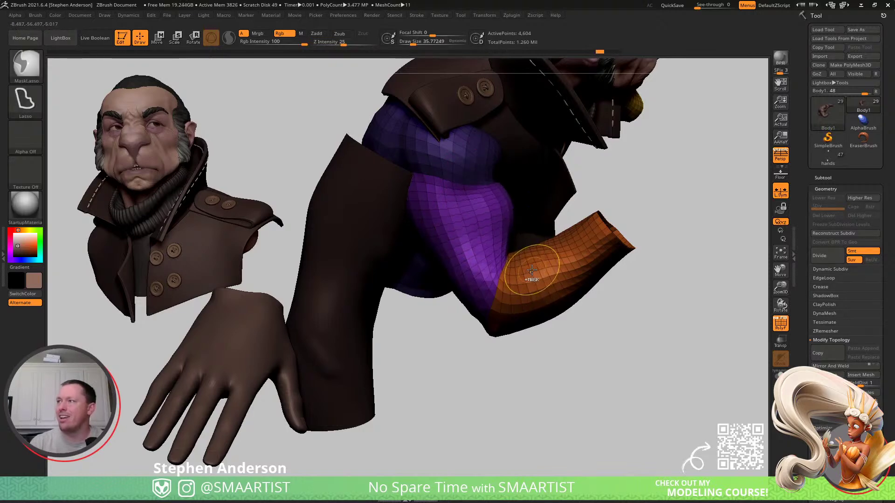
- Mask everything on the body except the bent right upper arm, using its polygroup
ctrl+shift+click(504, 216)
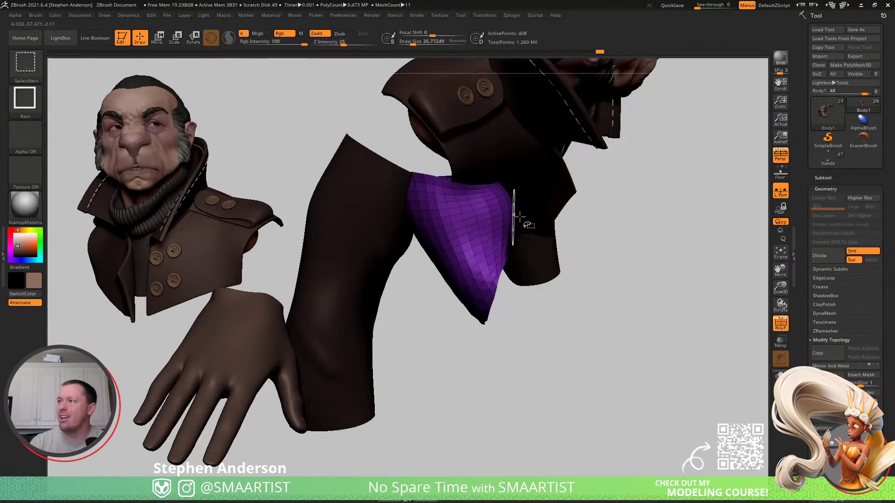
ctrl+shift+click(671, 207)
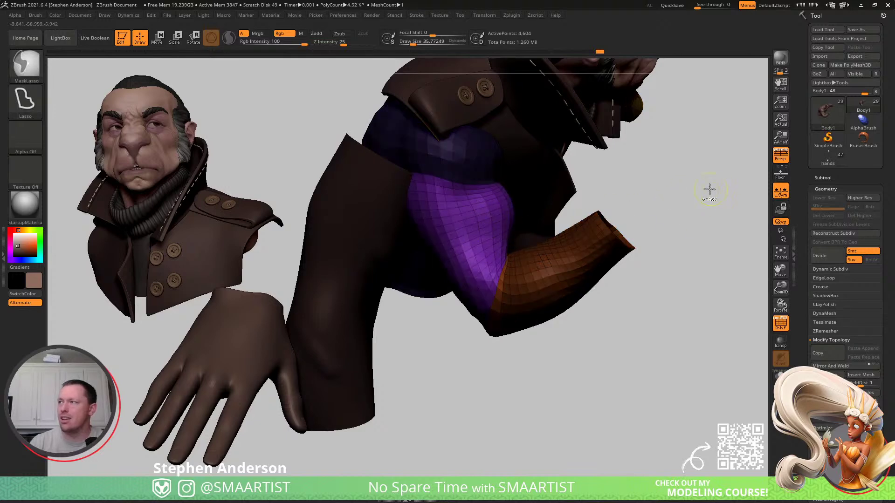
ctrl+click(695, 195)
ctrl+click(679, 176)
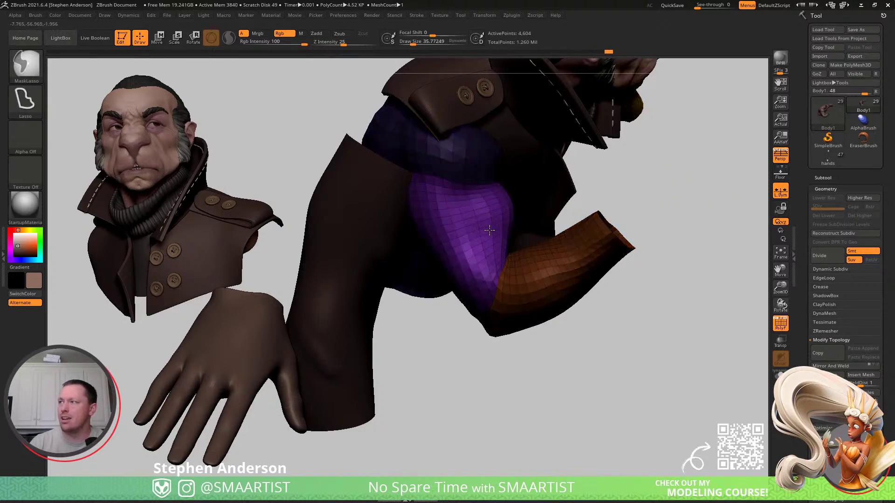
ctrl+click(674, 201)
ctrl+click(515, 226)
- Reshape the unmasked bent right upper arm with the Move Topological brush at a draw size of about 146
key(s)
drag(504, 213, 519, 215)
mouse_move(519, 215)
right_down()
mouse_move(512, 233)
mouse_move(505, 216)
right_up()
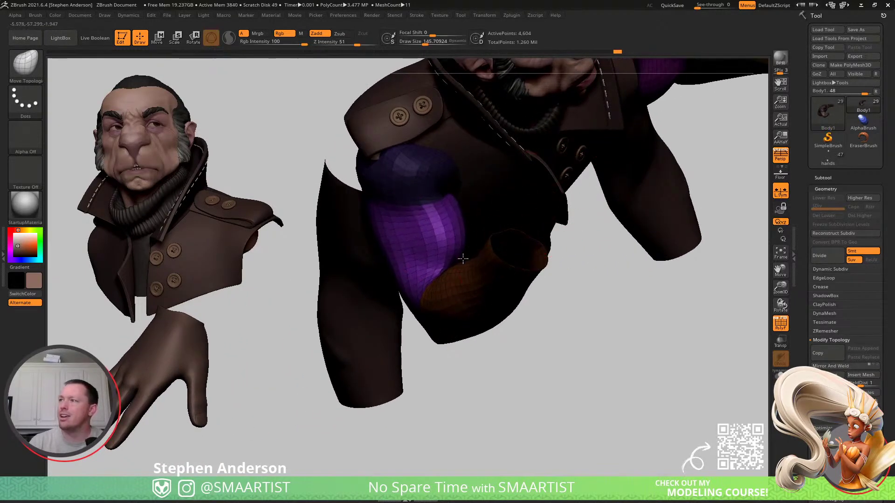
mouse_move(438, 257)
right_down()
mouse_move(455, 233)
mouse_move(460, 242)
mouse_move(448, 247)
right_up()
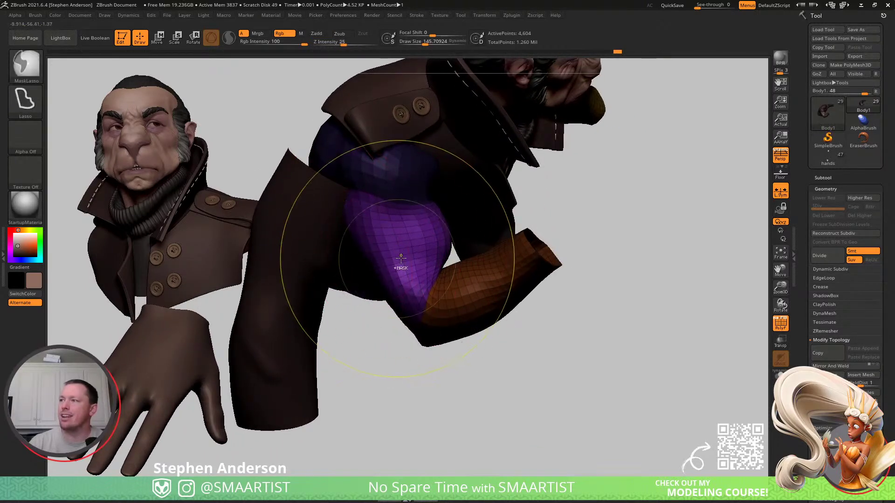
- Clear the body's mask and show only the Body1 subtool in Solo mode
key(shift)
key(ctrl)
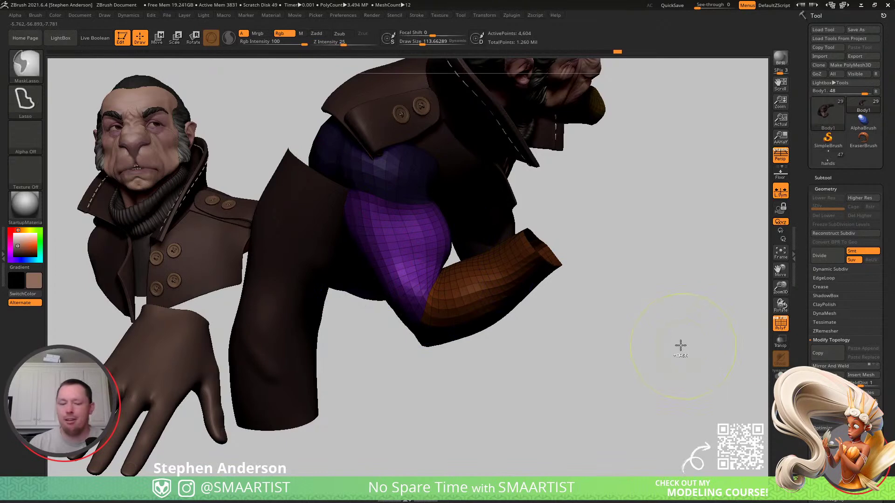
key(ctrl+shift+s)
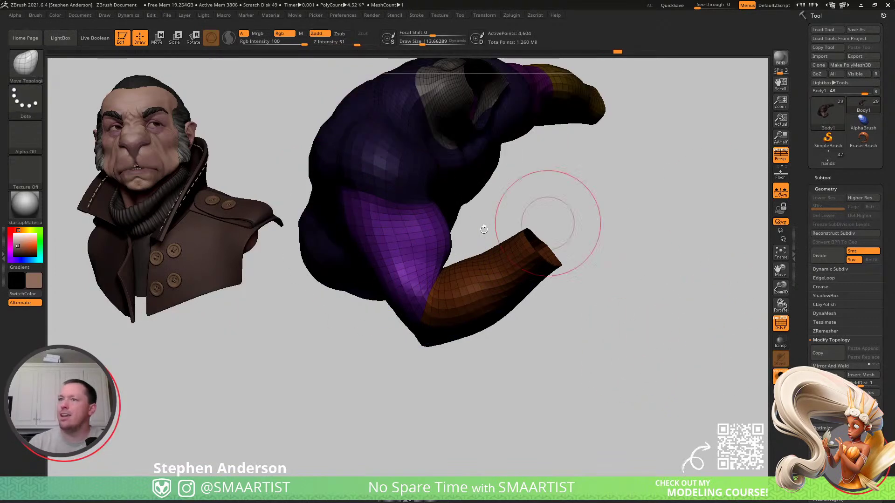
- Reshape the bent right upper arm and the back of its armpit with Move Topological, using draw sizes between about 157 and 104
mouse_move(434, 244)
right_down()
mouse_move(445, 238)
mouse_move(343, 215)
mouse_move(309, 194)
right_up()
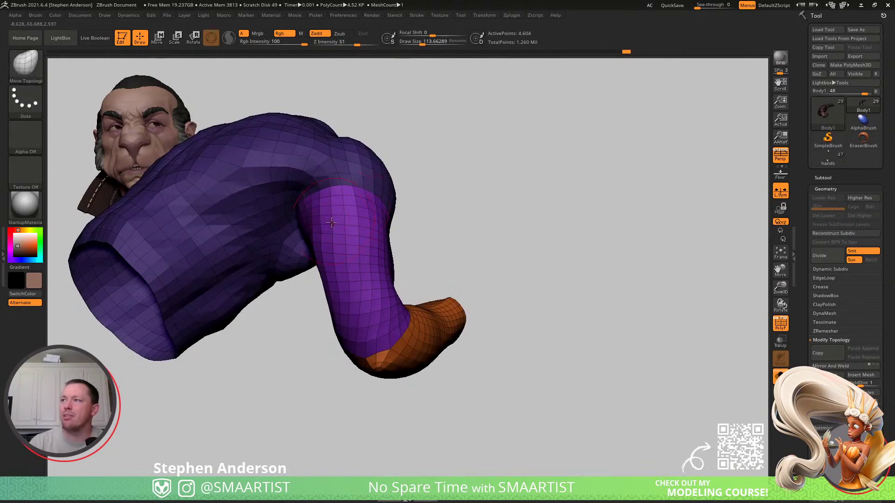
right_drag(318, 181, 331, 246)
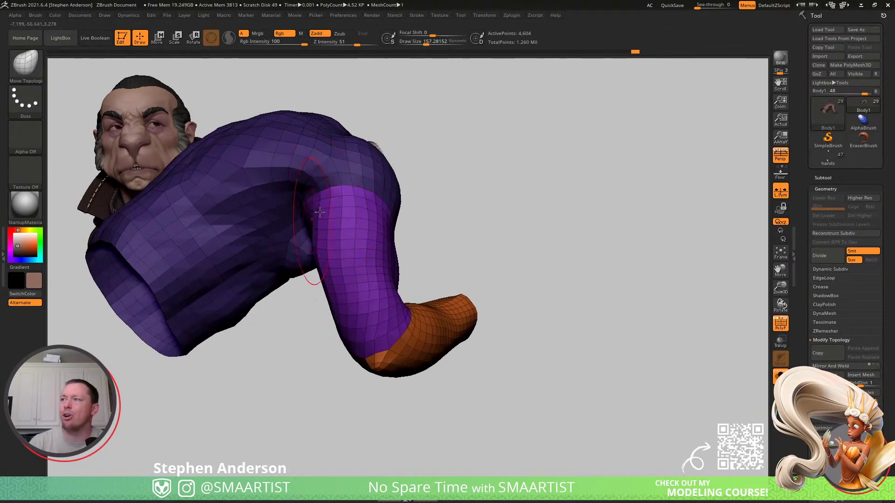
mouse_move(312, 221)
right_down()
mouse_move(352, 233)
mouse_move(321, 225)
right_up()
key(s)
key(s)
mouse_move(344, 288)
mouse_down()
mouse_move(350, 263)
mouse_move(353, 291)
mouse_up()
key(s)
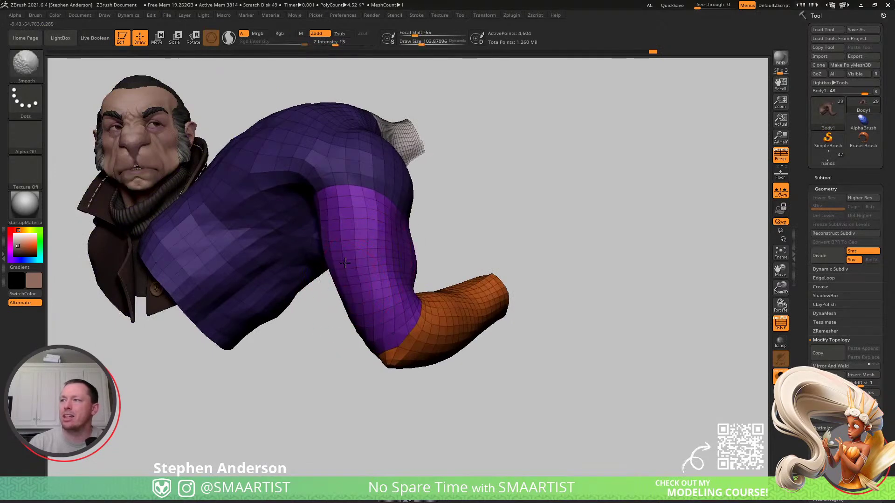
- Smooth the transition from the bent upper arm into the right shoulder and adjust the shoulder's shape
shift+drag(355, 200, 357, 201)
mouse_move(357, 196)
right_down()
mouse_move(337, 200)
mouse_move(376, 183)
right_up()
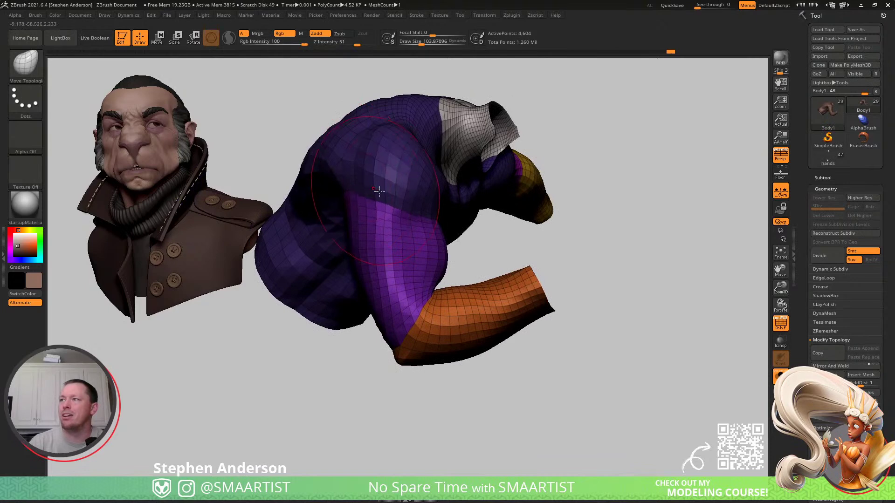
right_drag(485, 192, 385, 197)
key(s)
drag(444, 207, 441, 206)
right_drag(453, 181, 431, 183)
- Smooth the top and back of the right shoulder at a draw size of about 65
key(shift)
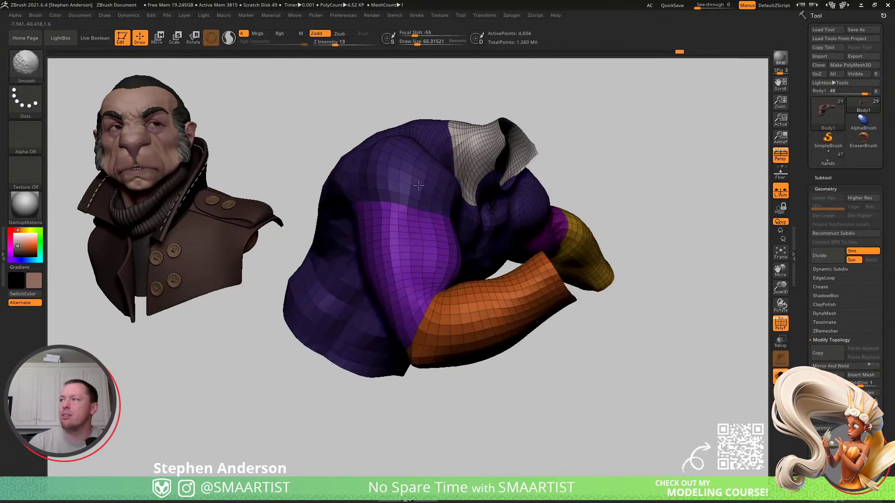
shift+drag(383, 158, 379, 136)
mouse_move(379, 137)
right_down()
mouse_move(380, 163)
mouse_move(374, 129)
right_up()
key(shift)
mouse_move(374, 175)
right_down()
mouse_move(367, 158)
mouse_move(413, 213)
mouse_move(394, 200)
right_up()
key(shift)
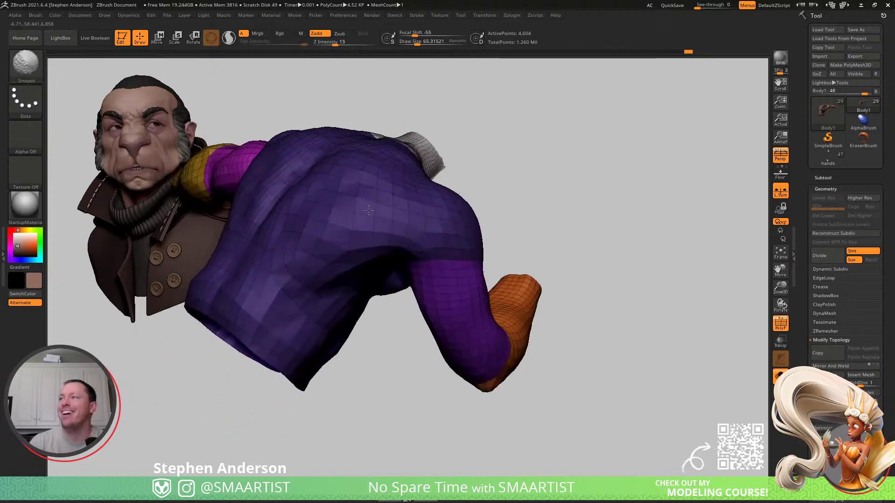
right_drag(347, 217, 391, 254)
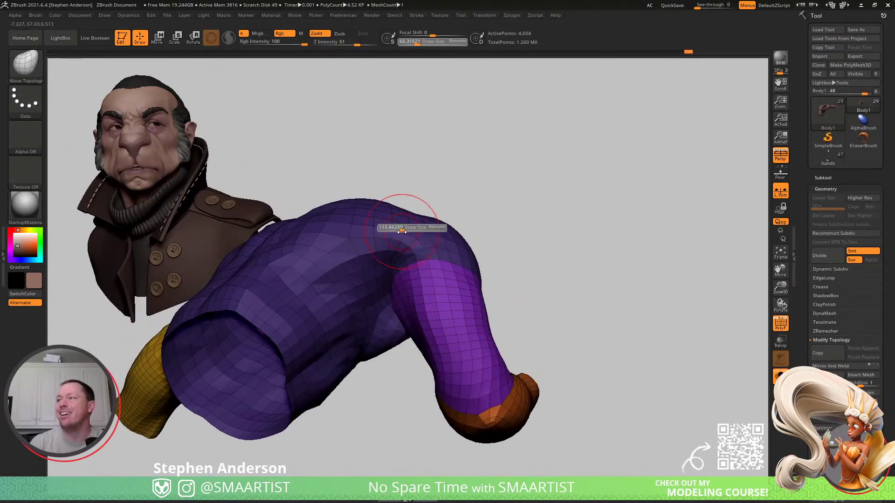
- Reshape the right side of the back below the shoulder blade with the Move Topological brush at a draw size of about 86
drag(361, 271, 366, 272)
mouse_move(379, 263)
right_down()
mouse_move(359, 300)
mouse_move(370, 282)
mouse_move(319, 274)
right_up()
key(s)
drag(323, 272, 318, 271)
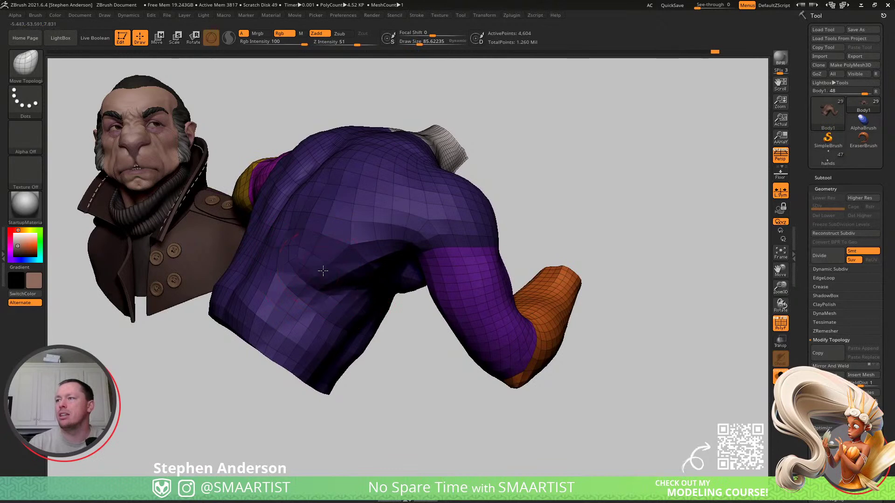
- Refine and smooth the upper back between the shoulder blades, using draw sizes of about 54 and 163
mouse_move(351, 257)
right_down()
mouse_move(385, 258)
mouse_move(372, 236)
mouse_move(296, 227)
right_up()
key(s)
drag(305, 191, 295, 190)
mouse_move(305, 175)
right_down()
mouse_move(366, 224)
mouse_move(354, 188)
right_up()
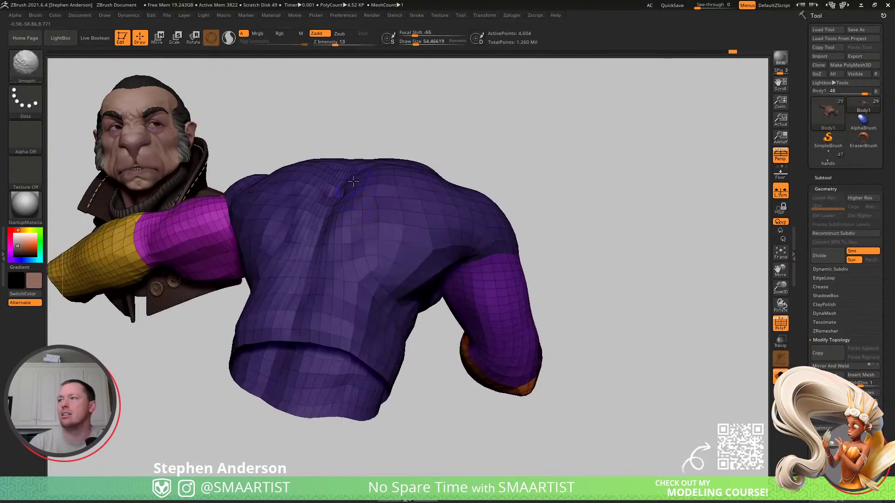
mouse_move(370, 222)
right_down()
mouse_move(364, 247)
mouse_move(380, 217)
right_up()
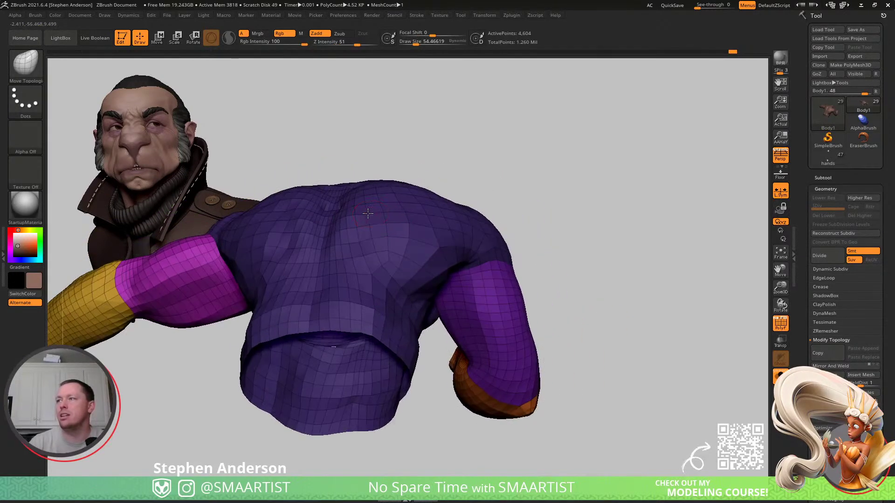
drag(368, 211, 382, 207)
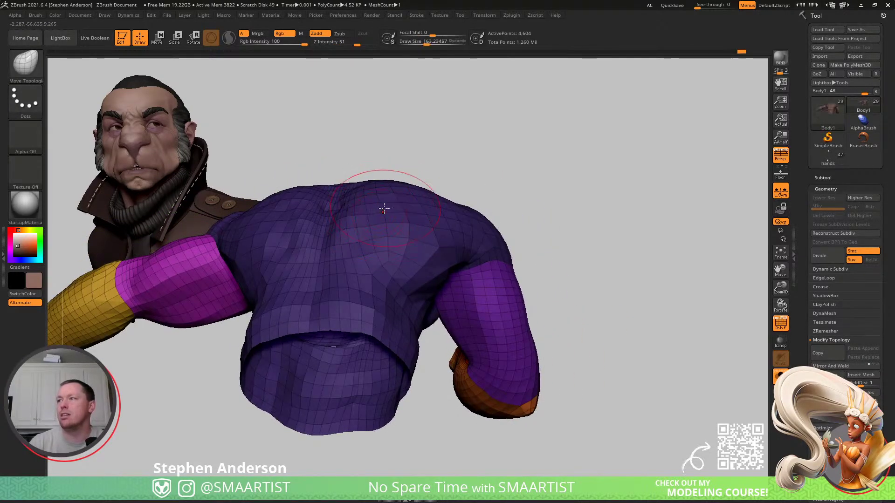
mouse_move(403, 224)
right_down()
mouse_move(392, 244)
mouse_move(411, 200)
mouse_move(427, 275)
mouse_move(401, 256)
mouse_move(380, 272)
mouse_move(419, 271)
mouse_move(456, 228)
right_up()
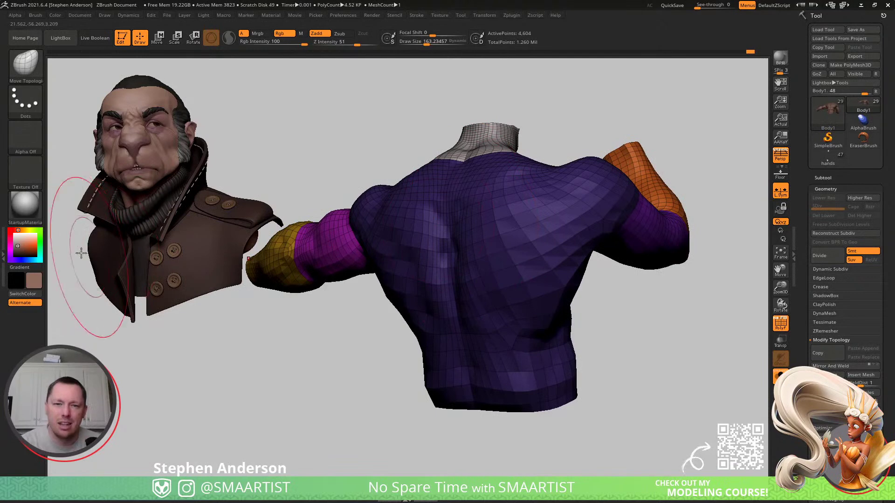
- Reshape the front of the right shoulder and armpit with Move Topological, using draw sizes from about 90 to 208
mouse_move(531, 279)
right_down()
mouse_move(442, 222)
mouse_move(427, 235)
mouse_move(439, 262)
mouse_move(432, 261)
right_up()
key(ctrl)
key(s)
drag(424, 253, 418, 253)
mouse_move(416, 254)
right_down()
mouse_move(420, 238)
mouse_move(427, 263)
mouse_move(425, 250)
mouse_move(416, 254)
right_up()
key(s)
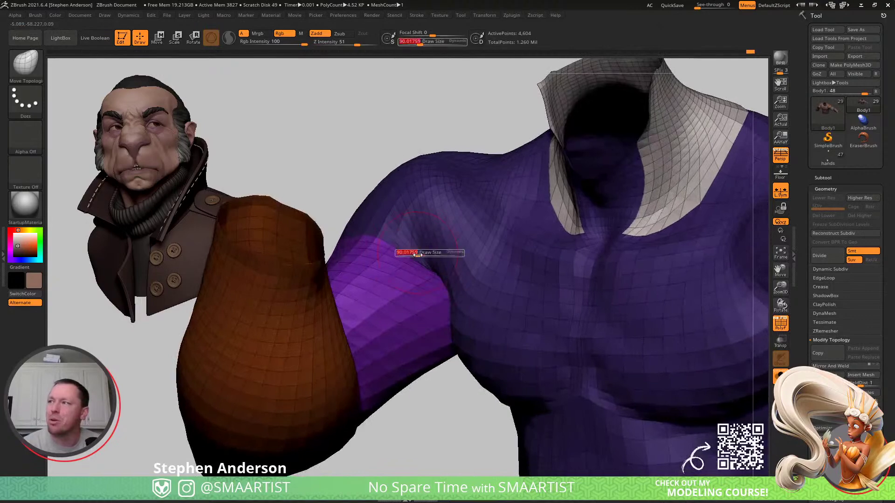
drag(426, 256, 426, 255)
mouse_move(379, 215)
right_down()
mouse_move(414, 201)
mouse_move(439, 216)
mouse_move(410, 242)
mouse_move(395, 280)
right_up()
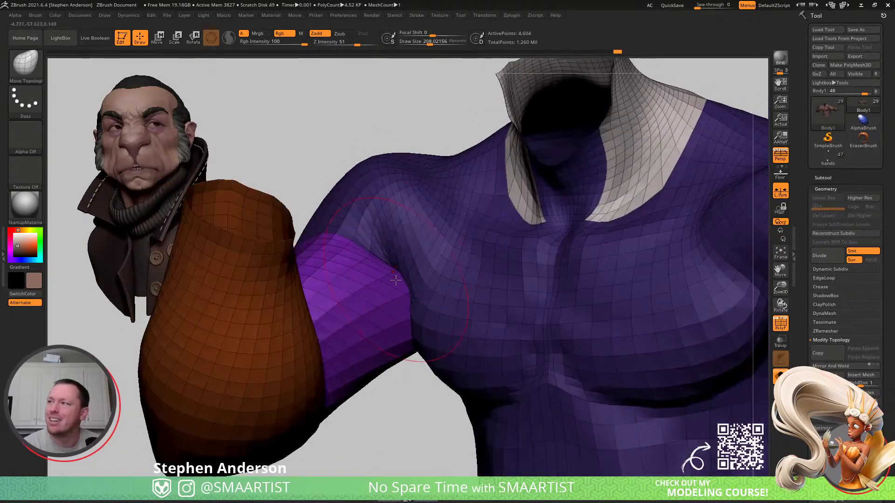
- Smooth the shoulder-side edge of the isolated bent upper arm polygroup and restore the rest of the body's visibility
ctrl+shift+click(375, 293)
right_drag(410, 250, 419, 263)
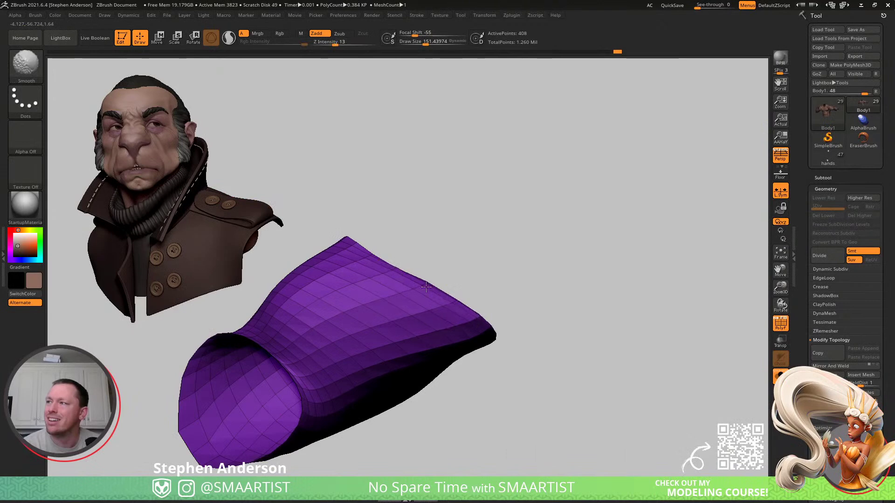
right_drag(473, 330, 406, 272)
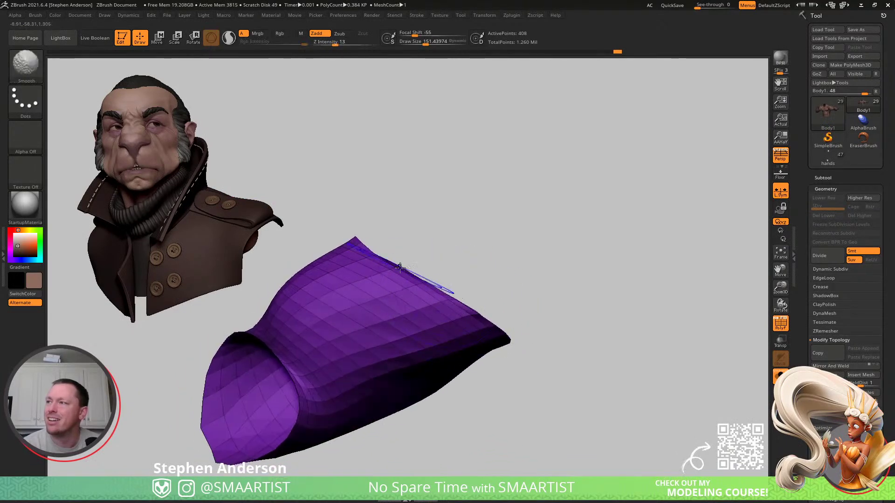
mouse_move(442, 353)
right_down()
mouse_move(462, 259)
mouse_move(446, 244)
mouse_move(466, 300)
right_up()
ctrl+shift+click(470, 256)
key(shift)
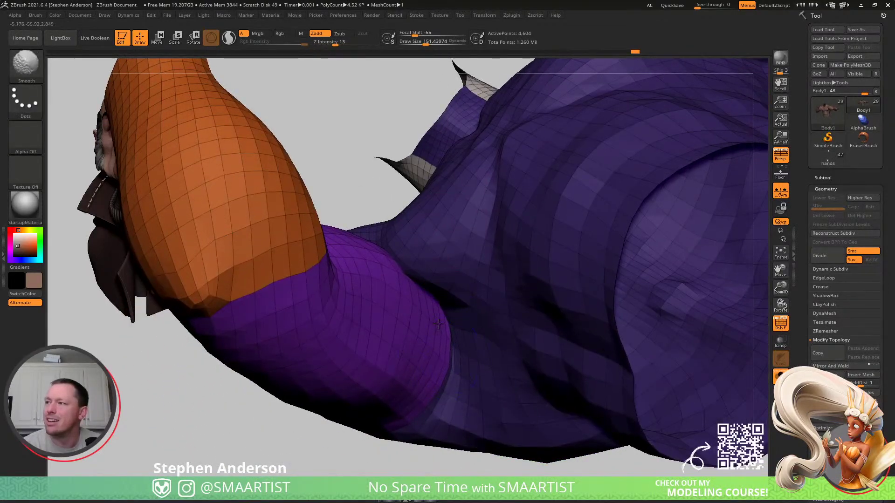
- Set the selection brush to SelectLasso for working around the front of the right shoulder
mouse_move(419, 326)
right_down()
mouse_move(421, 248)
mouse_move(417, 280)
mouse_move(302, 197)
mouse_move(355, 226)
mouse_move(399, 228)
mouse_move(390, 236)
mouse_move(399, 215)
mouse_move(383, 235)
right_up()
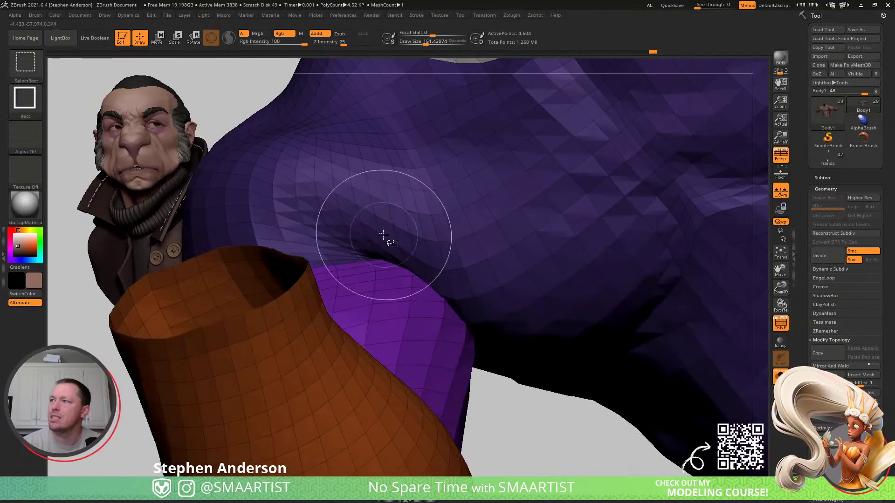
click(25, 62)
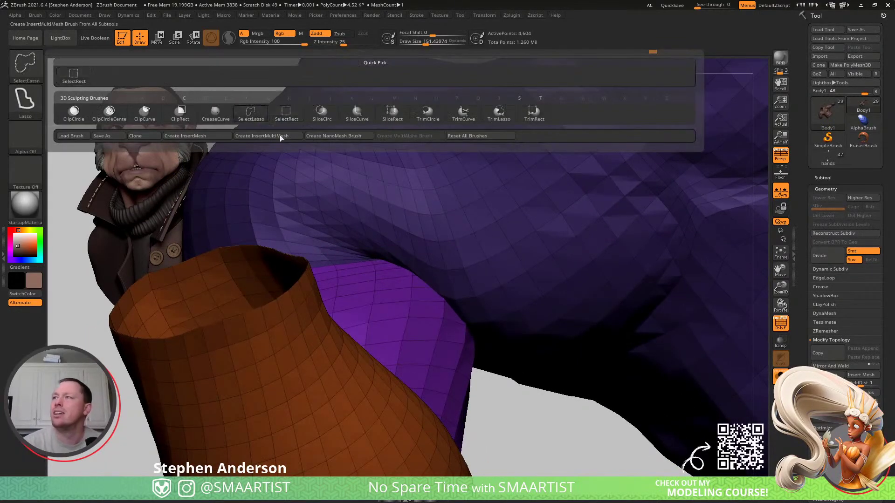
click(252, 113)
- Try hiding polygon loops around the right shoulder and armpit, and undo the hiding
click(384, 242)
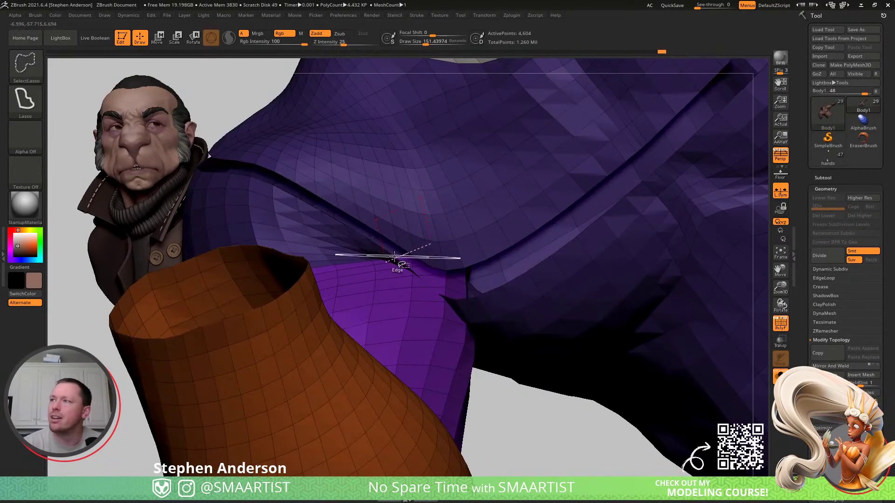
click(347, 229)
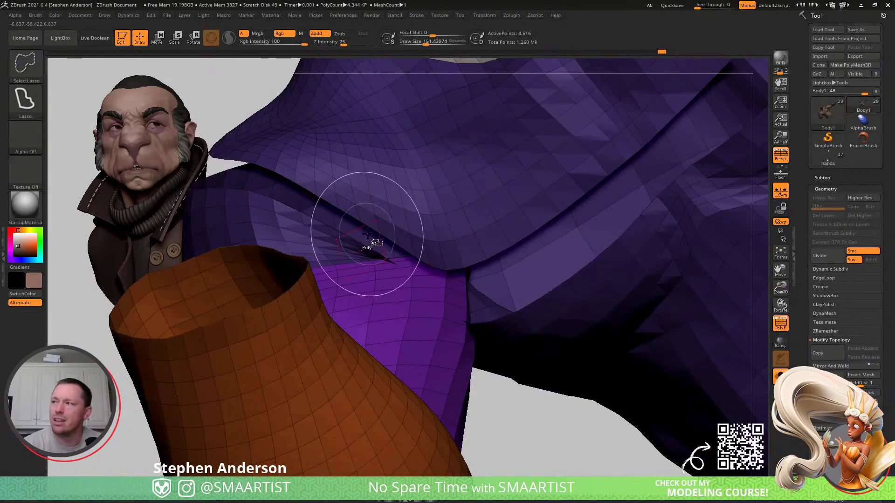
key(ctrl)
key(ctrl+z)
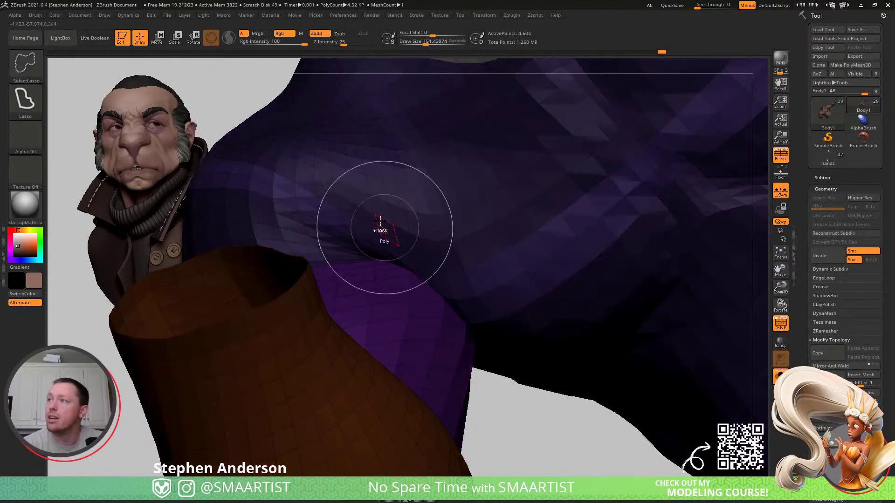
ctrl+click(232, 125)
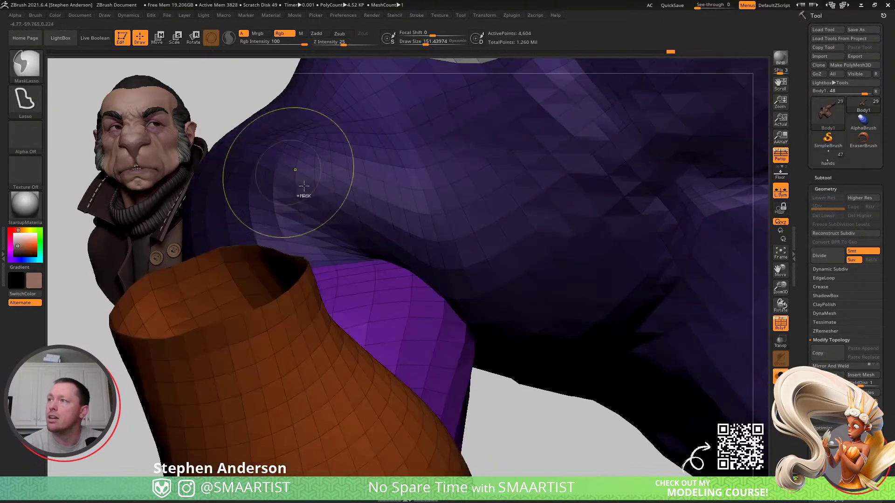
- Reshape the front of the right shoulder around the armpit at draw sizes of about 169 and 95
ctrl+right_drag(355, 233, 289, 159)
ctrl+click(273, 149)
mouse_move(373, 200)
ctrl+right_down()
mouse_move(438, 262)
mouse_move(367, 243)
mouse_move(407, 253)
mouse_move(394, 234)
mouse_move(412, 233)
mouse_move(401, 252)
mouse_move(394, 230)
mouse_move(420, 232)
mouse_move(420, 242)
ctrl+right_up()
key(s)
drag(420, 243, 412, 243)
mouse_move(421, 250)
right_down()
mouse_move(374, 236)
mouse_move(419, 249)
right_up()
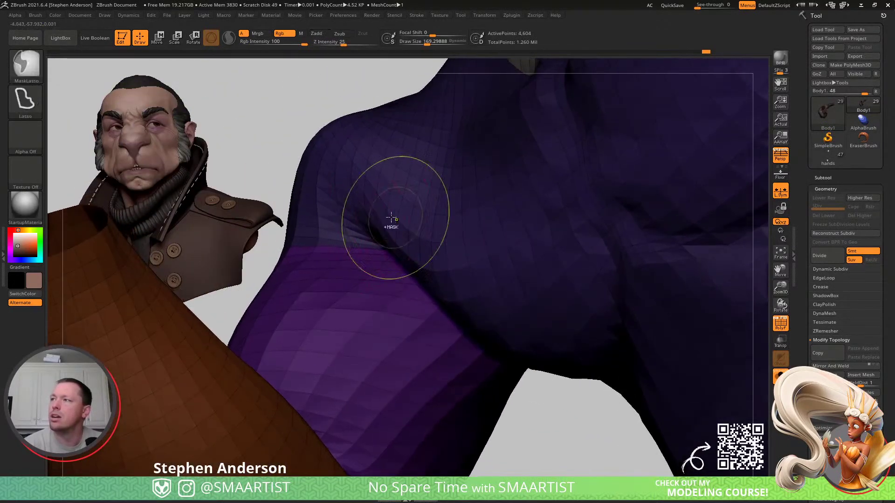
ctrl+right_drag(396, 218, 328, 152)
right_drag(363, 184, 419, 193)
key(s)
drag(394, 187, 388, 188)
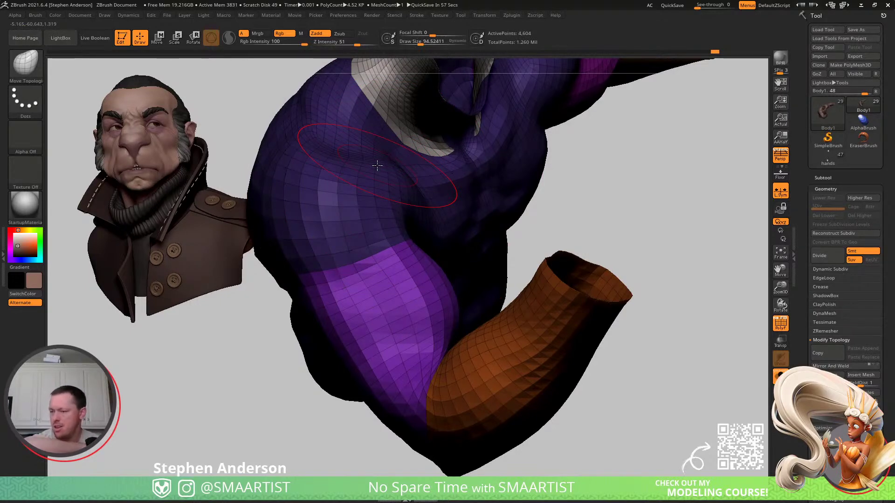
- Refine the top and outer side of the right shoulder with Move Topological and smoothing at draw size about 95
right_drag(405, 301, 336, 168)
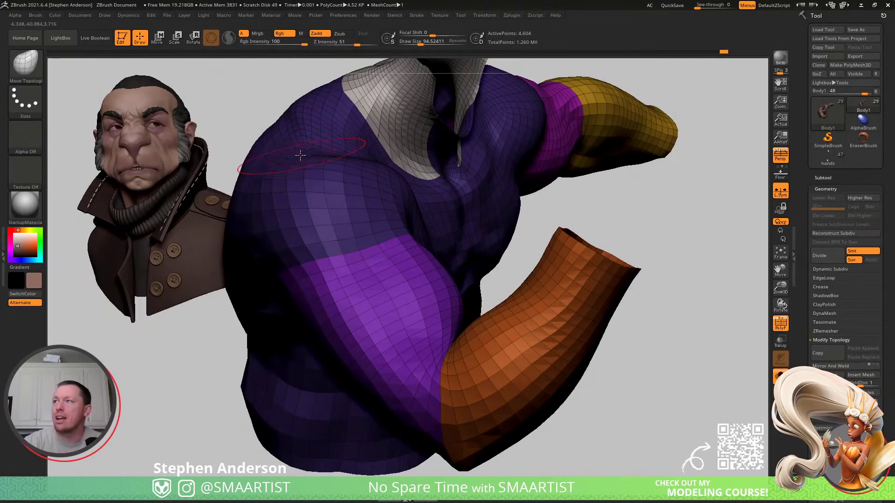
mouse_move(345, 186)
right_down()
mouse_move(351, 208)
mouse_move(384, 174)
mouse_move(404, 203)
mouse_move(309, 211)
right_up()
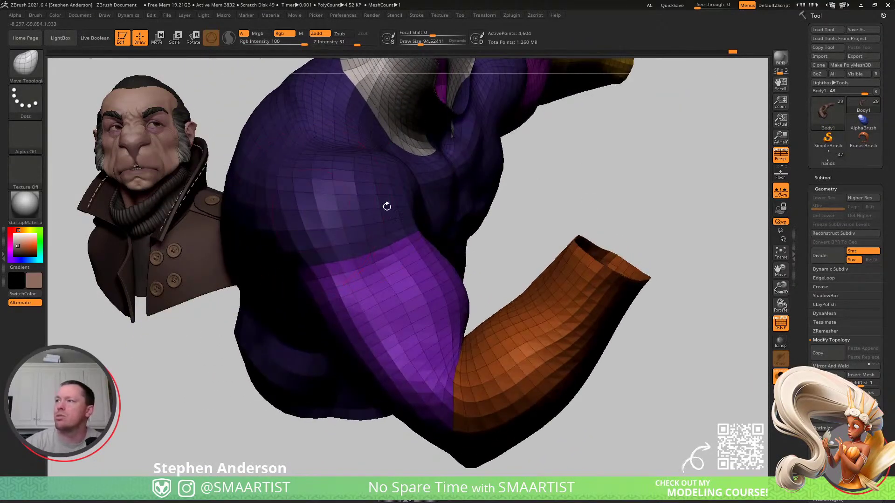
key(shift)
alt+right_drag(315, 191, 429, 218)
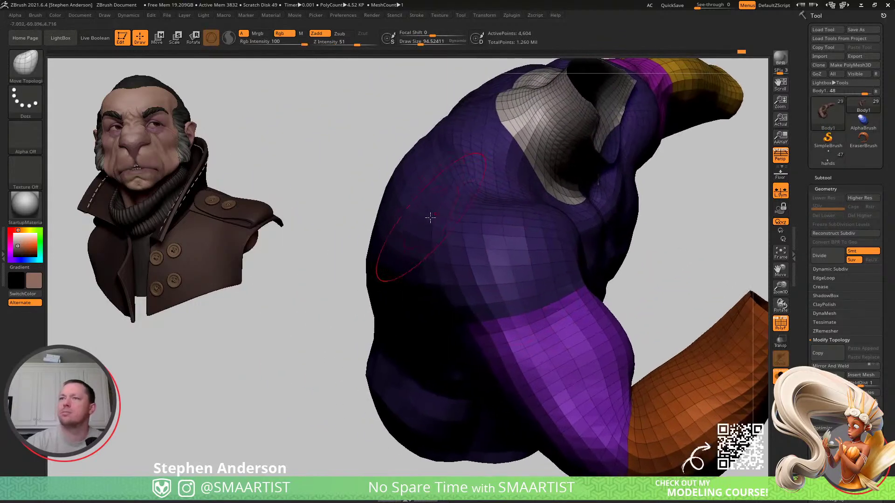
- Turn off the polyframe and display Body1 in plain white with its polypaint disabled
key(shift+f)
key(ctrl)
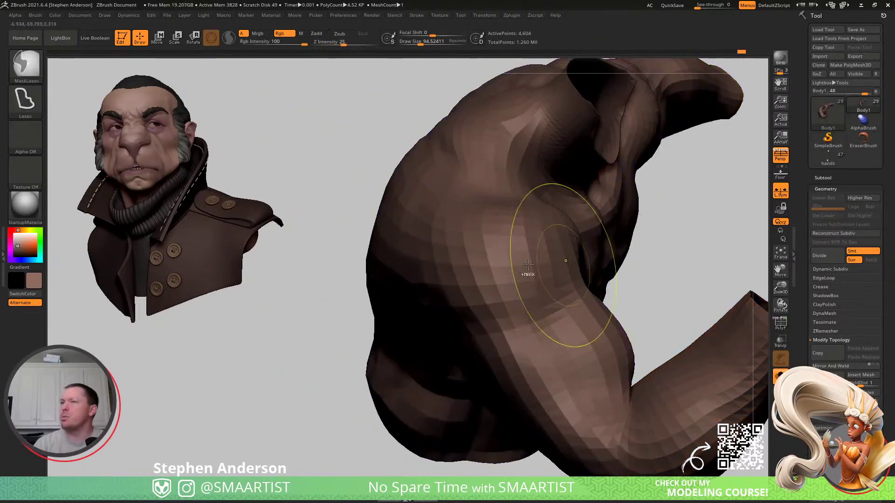
drag(17, 239, 9, 230)
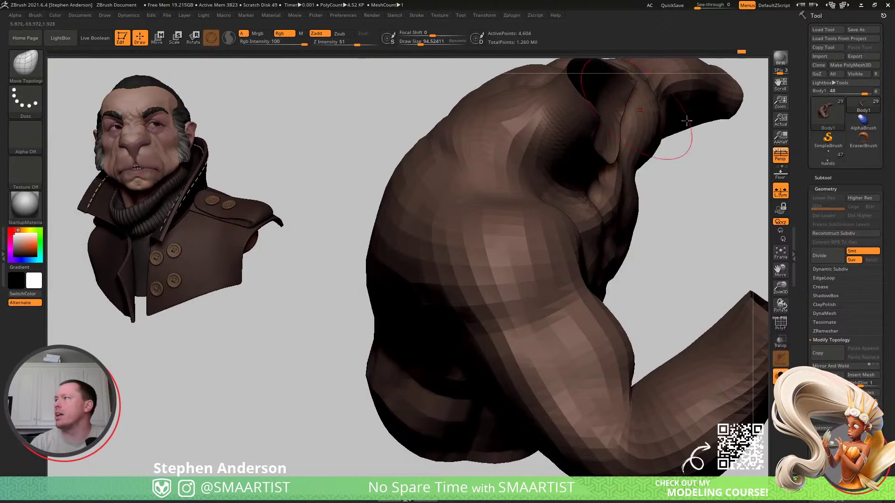
click(823, 178)
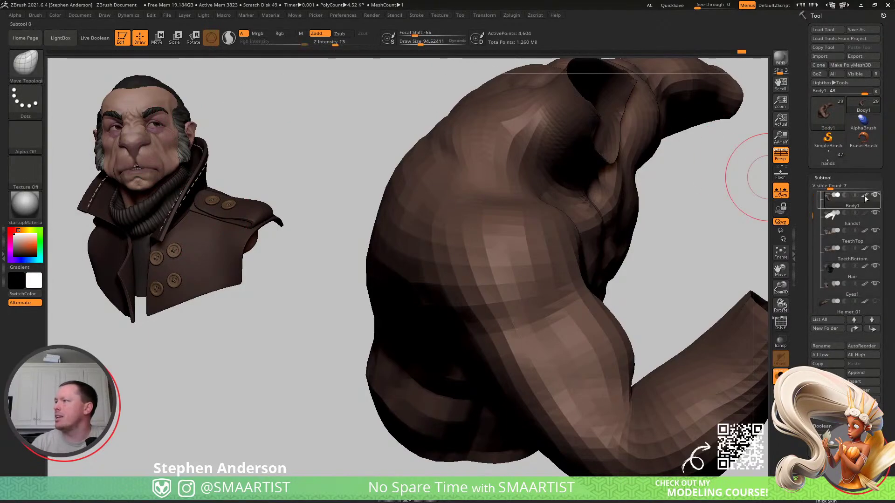
click(866, 196)
- Reshape the right chest, shoulder and armpit transition with Move Topological, enlarging the draw size to about 236
mouse_move(690, 247)
mouse_down()
mouse_move(521, 234)
mouse_move(530, 241)
mouse_up()
mouse_move(530, 242)
right_down()
mouse_move(455, 260)
mouse_move(466, 302)
right_up()
mouse_move(401, 279)
right_down()
mouse_move(409, 291)
mouse_move(410, 268)
right_up()
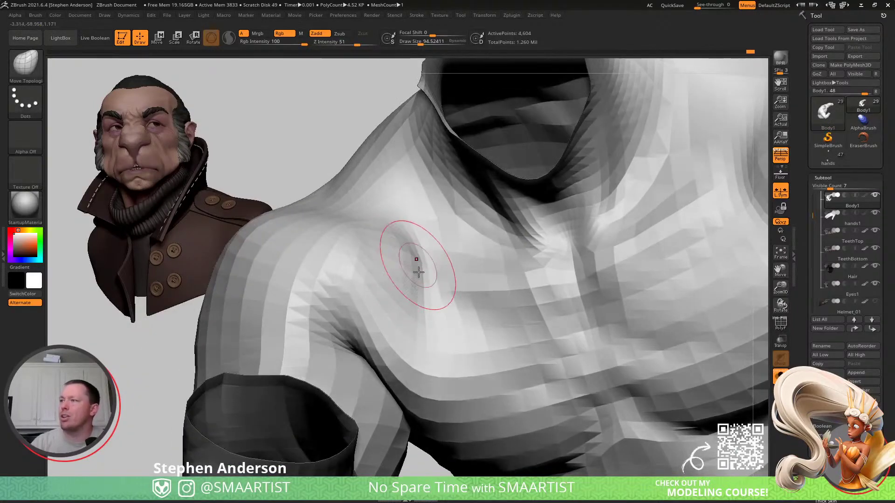
right_drag(438, 268, 413, 258)
mouse_move(420, 366)
ctrl+right_down()
mouse_move(366, 280)
mouse_move(399, 324)
ctrl+right_up()
mouse_move(384, 284)
right_down()
mouse_move(364, 282)
mouse_move(364, 249)
mouse_move(411, 324)
mouse_move(404, 284)
mouse_move(403, 315)
mouse_move(414, 308)
right_up()
key(b)
key(Escape)
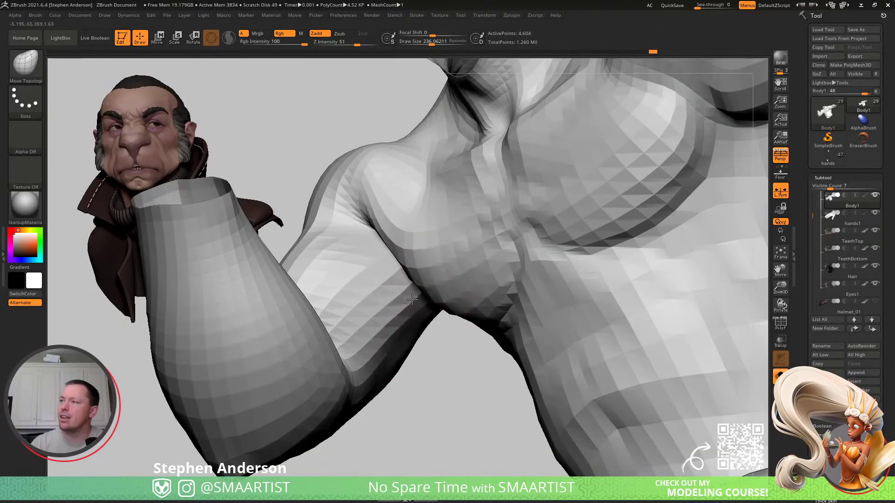
- Isolate the right upper arm polygroup, smooth it at draw size about 124, and restore the whole body's visibility
mouse_move(383, 344)
right_down()
mouse_move(396, 340)
mouse_move(373, 292)
mouse_move(392, 324)
mouse_move(354, 240)
mouse_move(394, 279)
right_up()
ctrl+shift+click(392, 273)
alt+right_drag(321, 306, 439, 315)
key(s)
drag(412, 315, 404, 318)
key(shift)
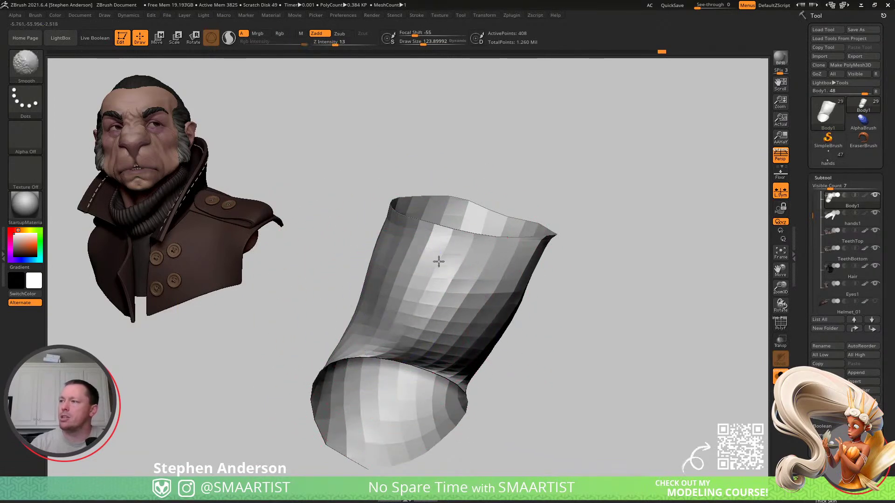
right_drag(406, 270, 483, 256)
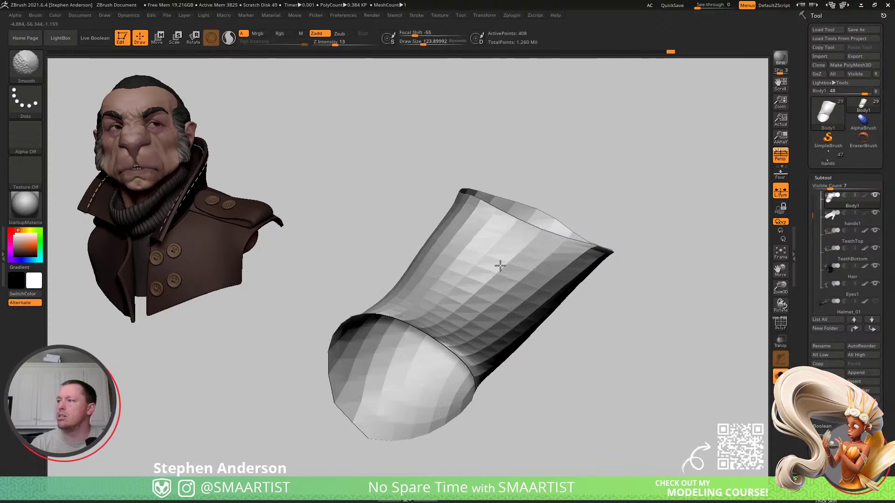
ctrl+shift+click(614, 349)
- Clean up the inner elbow crease of the bent right arm with Move Topological and smoothing at draw size about 124
mouse_move(485, 284)
right_down()
mouse_move(543, 299)
mouse_move(539, 323)
mouse_move(532, 321)
mouse_move(555, 313)
mouse_move(505, 310)
mouse_move(510, 293)
mouse_move(575, 317)
right_up()
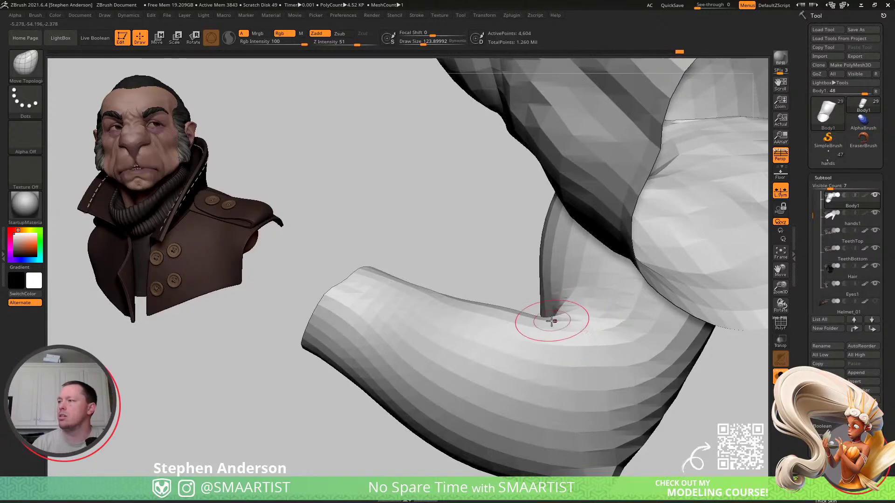
mouse_move(532, 311)
right_down()
mouse_move(613, 343)
mouse_move(601, 362)
mouse_move(525, 304)
right_up()
key(shift)
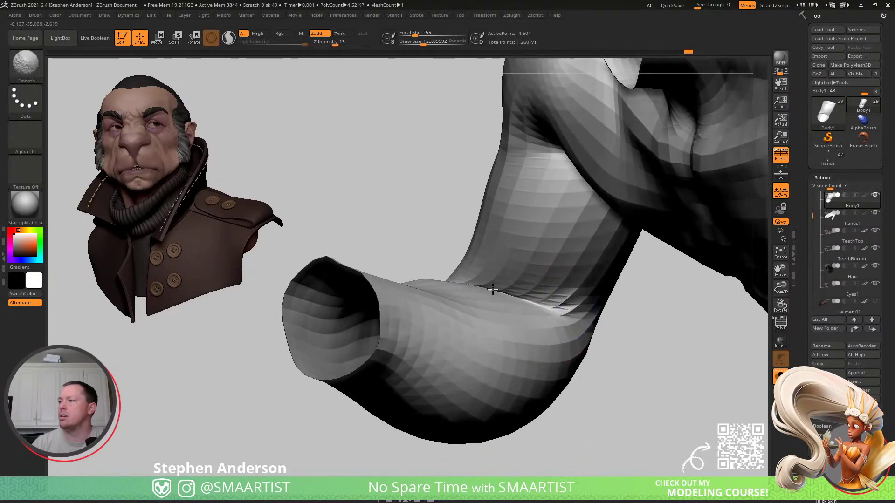
mouse_move(539, 267)
right_down()
mouse_move(574, 300)
mouse_move(532, 285)
mouse_move(541, 292)
mouse_move(589, 291)
right_up()
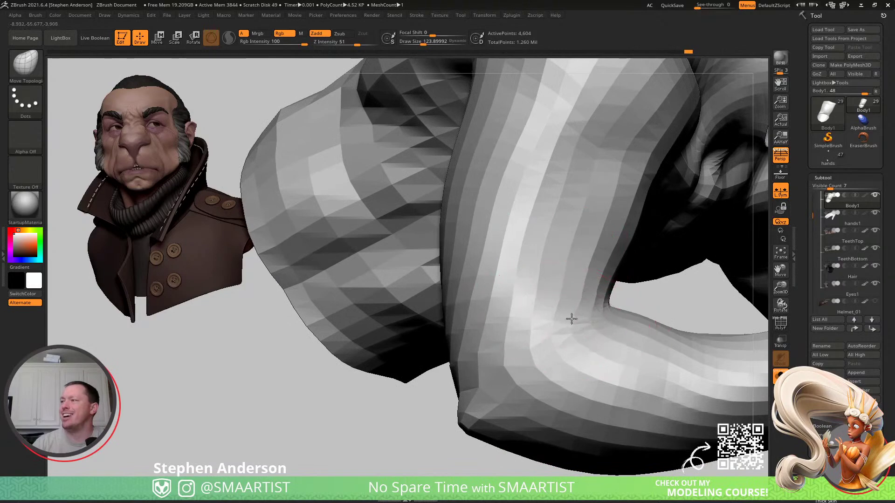
- Shape the outer right elbow at draw size about 69 and smooth the surface above it
key(s)
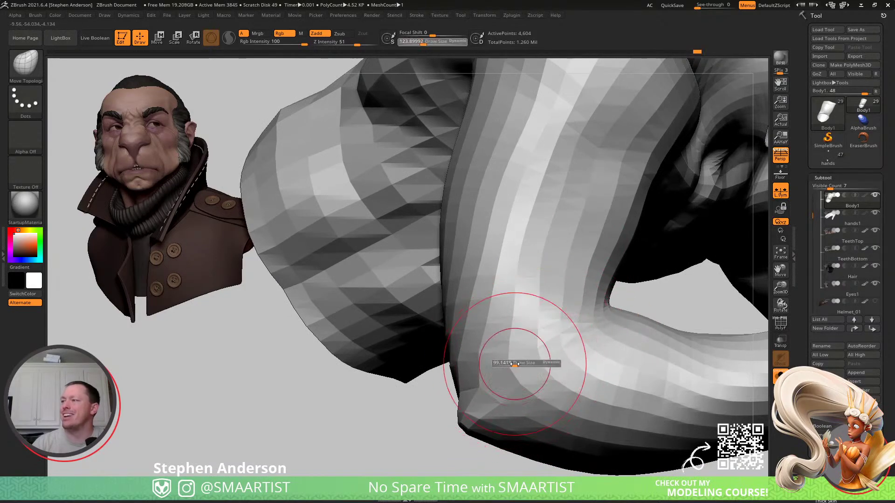
drag(517, 364, 513, 363)
mouse_move(513, 360)
right_down()
mouse_move(519, 355)
mouse_move(478, 362)
mouse_move(506, 325)
mouse_move(527, 319)
right_up()
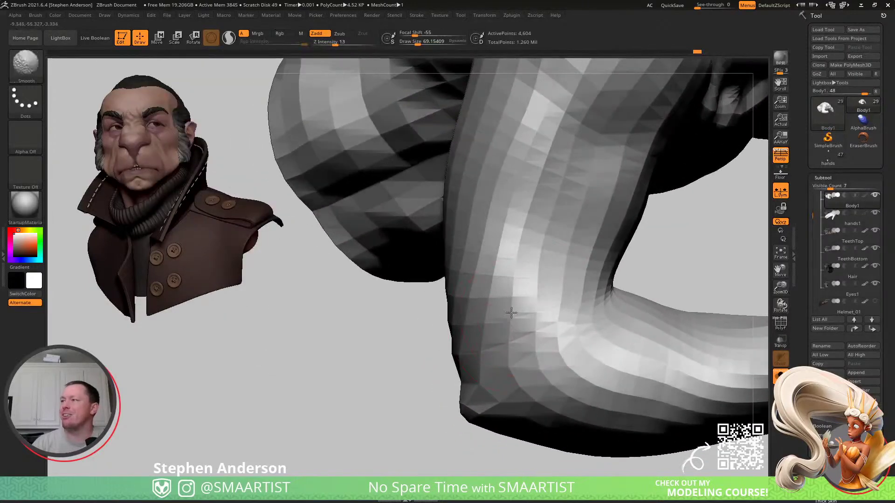
shift+drag(491, 274, 497, 200)
mouse_move(498, 200)
right_down()
mouse_move(490, 207)
mouse_move(492, 275)
mouse_move(466, 270)
mouse_move(467, 290)
right_up()
shift+drag(522, 224, 516, 239)
mouse_move(510, 242)
right_down()
mouse_move(523, 254)
mouse_move(459, 266)
mouse_move(457, 280)
right_up()
- Reshape the front and top of the right shoulder with Move Topological at draw sizes of about 114 and 129
mouse_move(531, 281)
right_down()
mouse_move(548, 270)
mouse_move(602, 322)
mouse_move(586, 254)
right_up()
drag(589, 258, 586, 267)
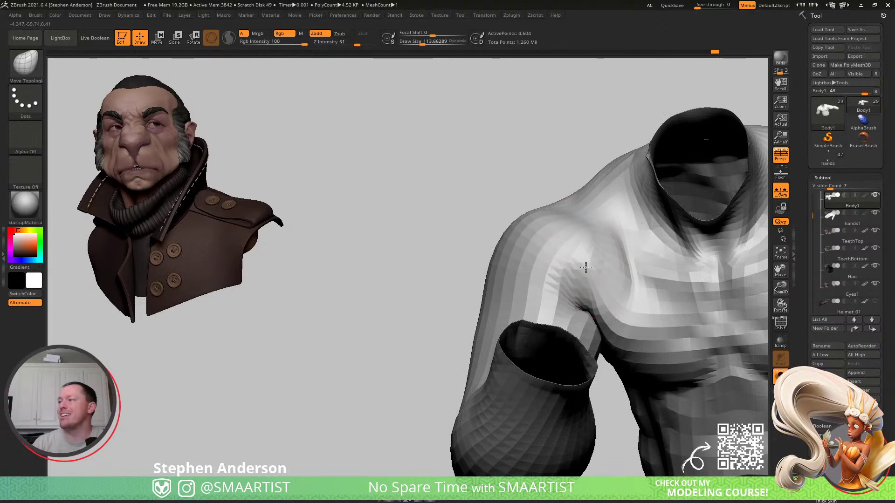
right_drag(586, 268, 601, 276)
key(space)
mouse_move(608, 275)
mouse_down()
mouse_move(616, 276)
mouse_move(595, 268)
mouse_up()
mouse_move(594, 256)
right_down()
mouse_move(617, 254)
mouse_move(595, 244)
right_up()
key(s)
drag(590, 240, 598, 240)
right_drag(578, 242, 615, 243)
right_drag(571, 185, 514, 295)
right_drag(489, 330, 539, 367)
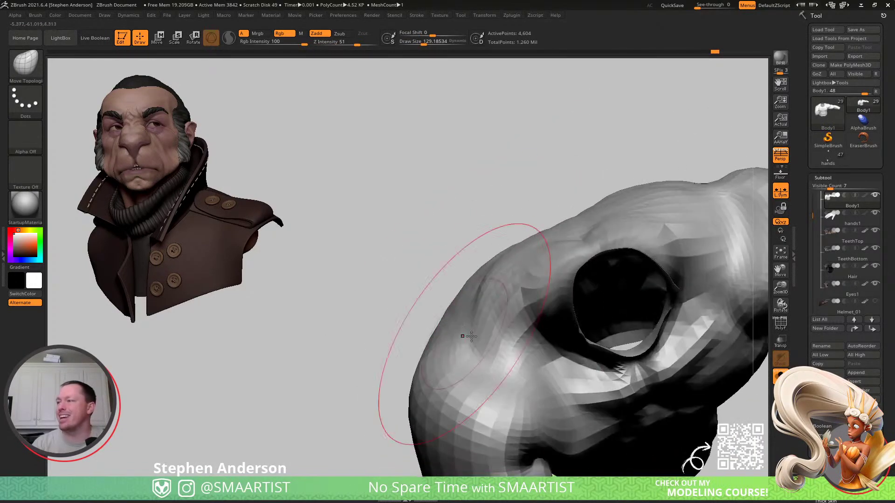
- Carve creases around the right shoulder and the deltoid's lower edge with DamStandard at draw size about 45 and intensity 12
key(b)
key(d)
key(s)
key(s)
drag(536, 363, 513, 371)
mouse_move(512, 371)
right_down()
mouse_move(527, 344)
mouse_move(523, 279)
right_up()
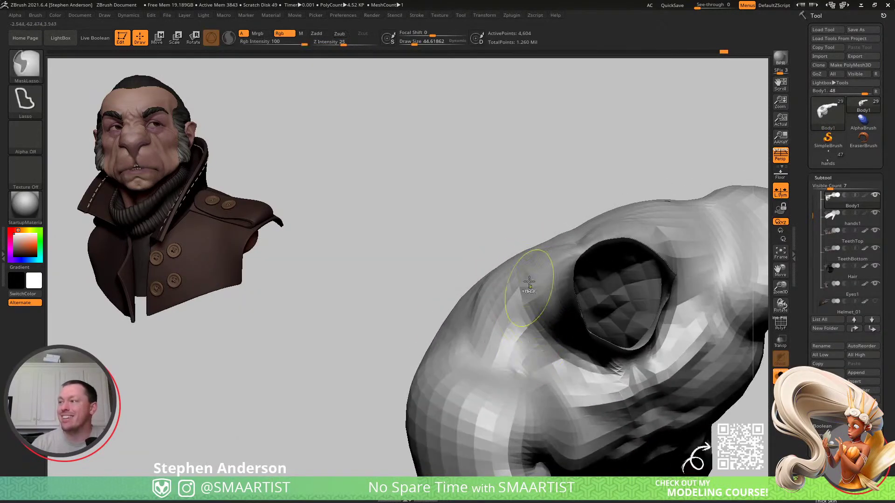
drag(343, 43, 334, 44)
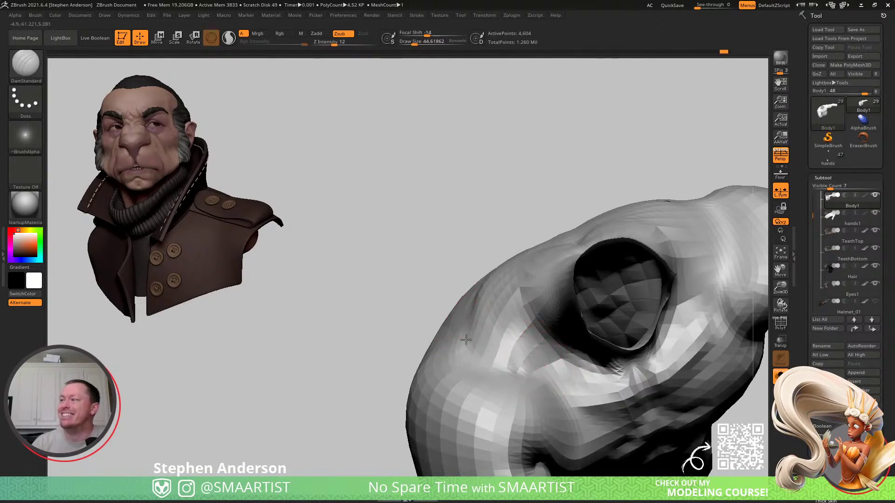
mouse_move(491, 361)
ctrl+right_down()
mouse_move(474, 353)
mouse_move(510, 360)
mouse_move(454, 325)
mouse_move(463, 295)
mouse_move(473, 344)
mouse_move(415, 340)
mouse_move(434, 373)
mouse_move(443, 297)
ctrl+right_up()
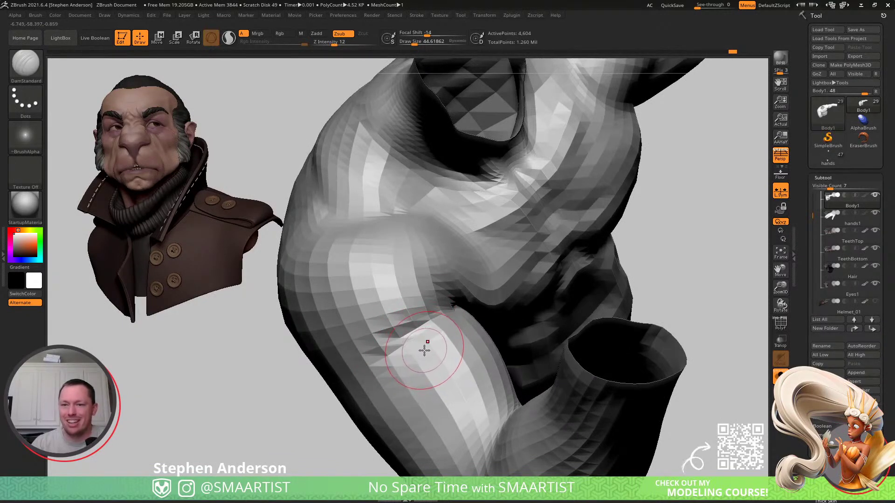
- Push the fold at the deltoid's lower edge into shape with the Move brush at draw size about 65
key(b)
key(m)
key(v)
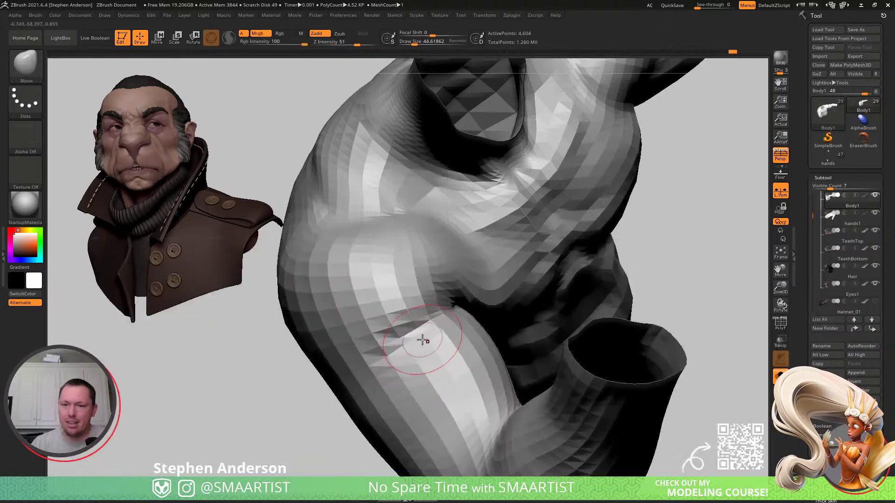
mouse_move(424, 342)
right_down()
mouse_move(399, 350)
mouse_move(406, 344)
mouse_move(408, 364)
right_up()
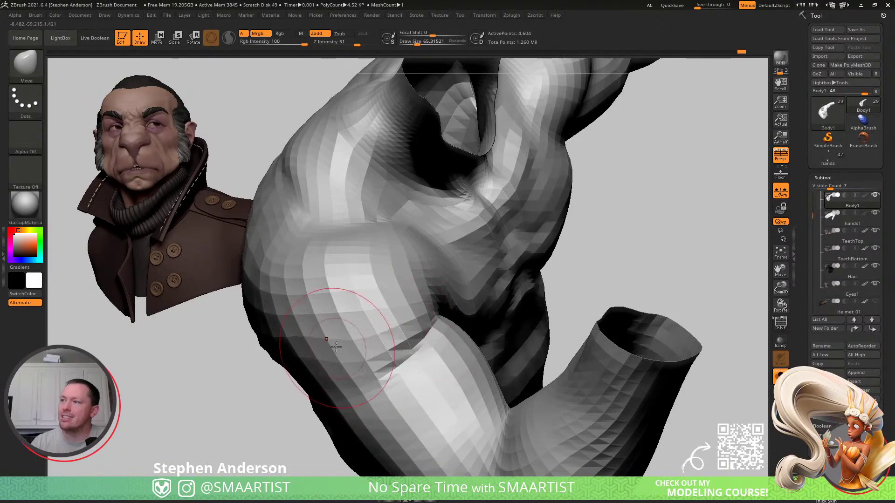
- Smooth the fold across the right upper arm and the back of the shoulder above the armpit
key(shift)
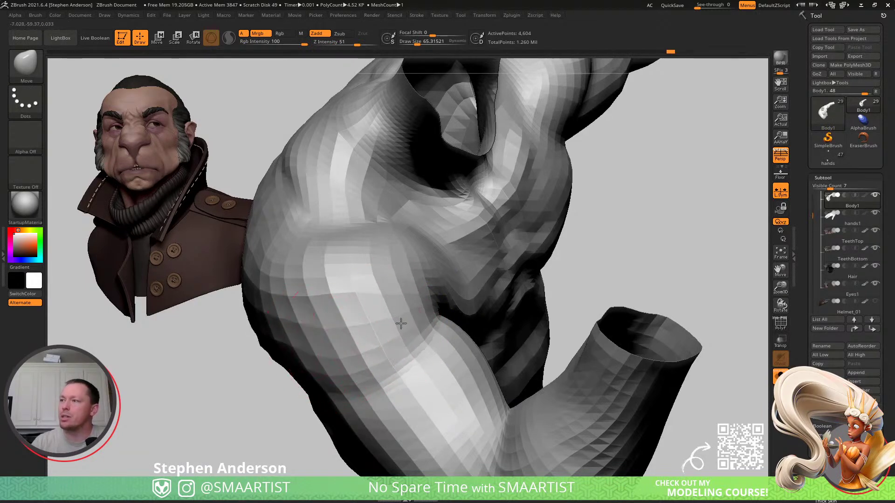
right_drag(337, 308, 365, 309)
shift+drag(345, 320, 300, 302)
mouse_move(284, 302)
right_down()
mouse_move(323, 314)
mouse_move(339, 296)
mouse_move(401, 299)
right_up()
shift+drag(401, 300, 384, 309)
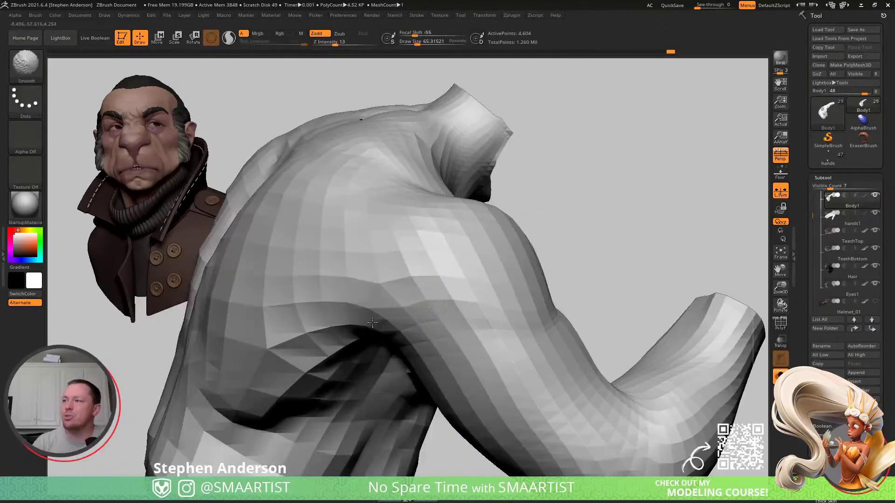
mouse_move(409, 278)
right_down()
mouse_move(412, 258)
mouse_move(421, 305)
mouse_move(408, 295)
mouse_move(393, 311)
right_up()
shift+drag(393, 312, 369, 311)
- Adjust the outer contour of the right shoulder and upper arm with the Move brush at draw size about 129
right_drag(478, 276, 441, 298)
key(s)
drag(402, 346, 402, 346)
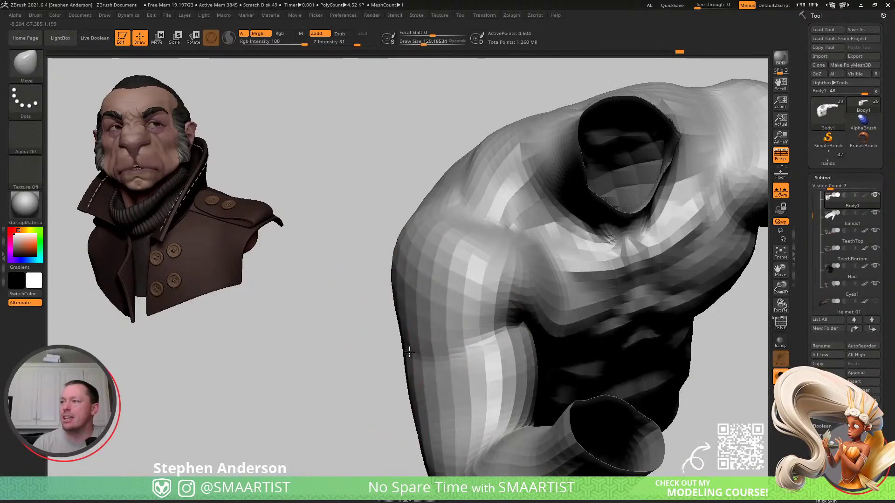
mouse_move(415, 351)
right_down()
mouse_move(390, 314)
mouse_move(410, 317)
mouse_move(473, 264)
mouse_move(410, 280)
mouse_move(429, 287)
mouse_move(403, 345)
right_up()
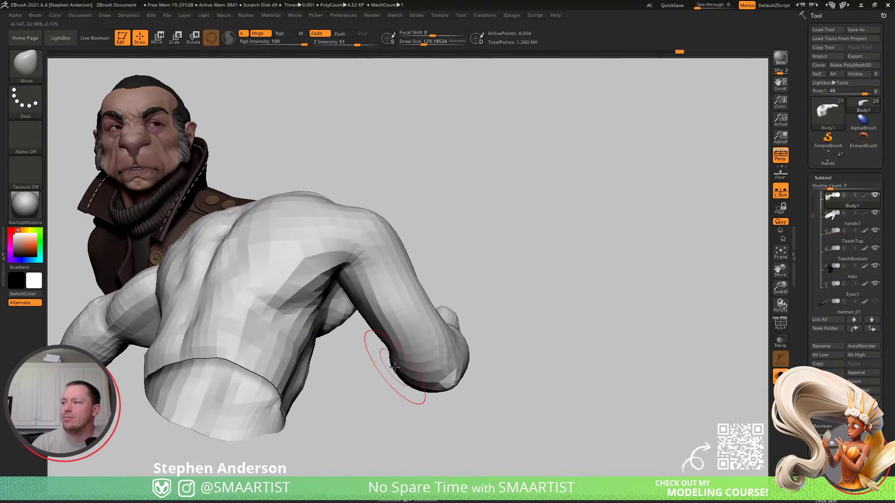
- Reshape the back of the right elbow and the upper arm's underside with Move at draw size about 188, smoothing the surface
drag(398, 371, 402, 371)
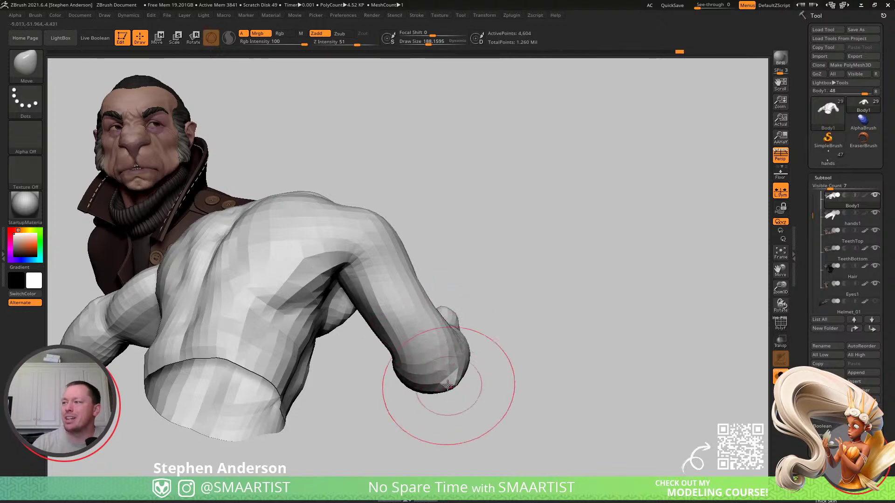
mouse_move(448, 361)
right_down()
mouse_move(405, 368)
mouse_move(412, 396)
mouse_move(394, 373)
mouse_move(456, 346)
right_up()
shift+drag(416, 357, 404, 363)
shift+drag(349, 330, 359, 312)
right_drag(355, 287, 363, 308)
drag(322, 362, 332, 353)
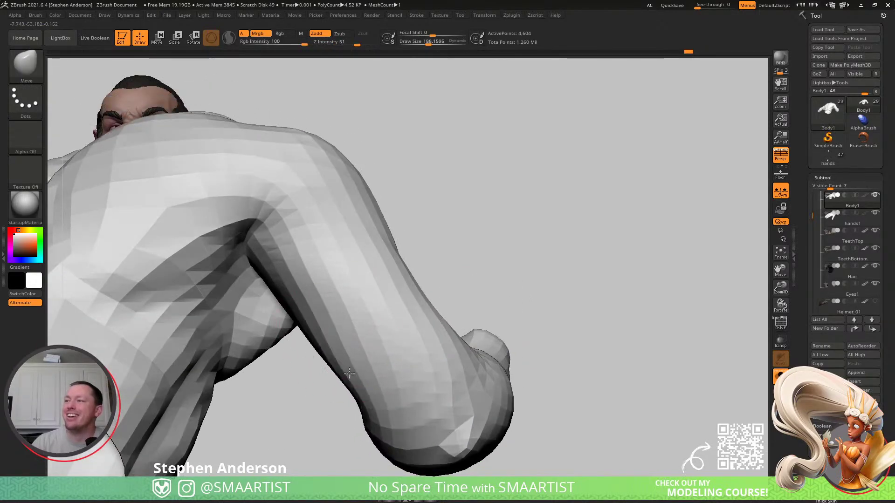
- Refine the inner contour of the right upper arm with Move and smoothing at draw sizes of about 104 and 54
mouse_move(319, 294)
right_down()
mouse_move(344, 295)
mouse_move(389, 258)
mouse_move(326, 261)
mouse_move(298, 279)
mouse_move(326, 298)
mouse_move(412, 283)
mouse_move(497, 324)
mouse_move(496, 343)
right_up()
key(s)
mouse_move(494, 310)
mouse_down()
mouse_move(484, 314)
mouse_move(497, 315)
mouse_move(490, 278)
mouse_up()
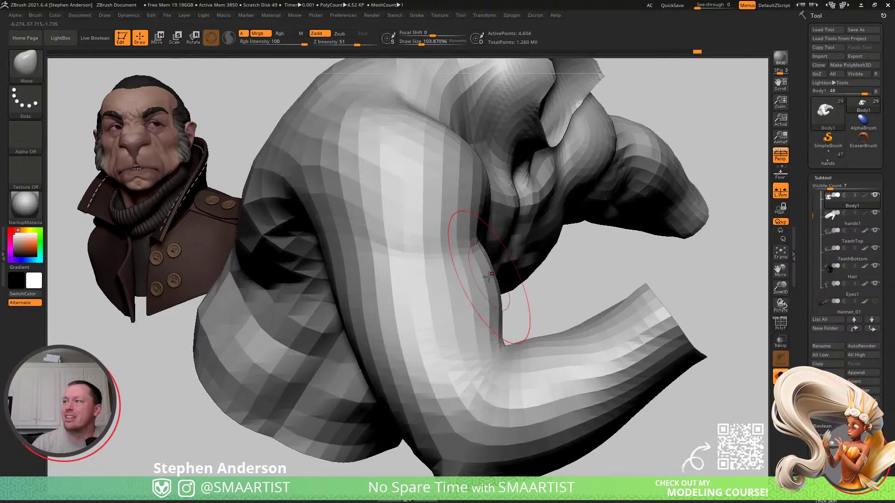
mouse_move(492, 296)
right_down()
mouse_move(448, 308)
mouse_move(483, 271)
mouse_move(506, 280)
right_up()
mouse_move(506, 280)
shift+mouse_down()
mouse_move(519, 286)
mouse_move(546, 276)
shift+mouse_up()
key(s)
drag(535, 233, 530, 236)
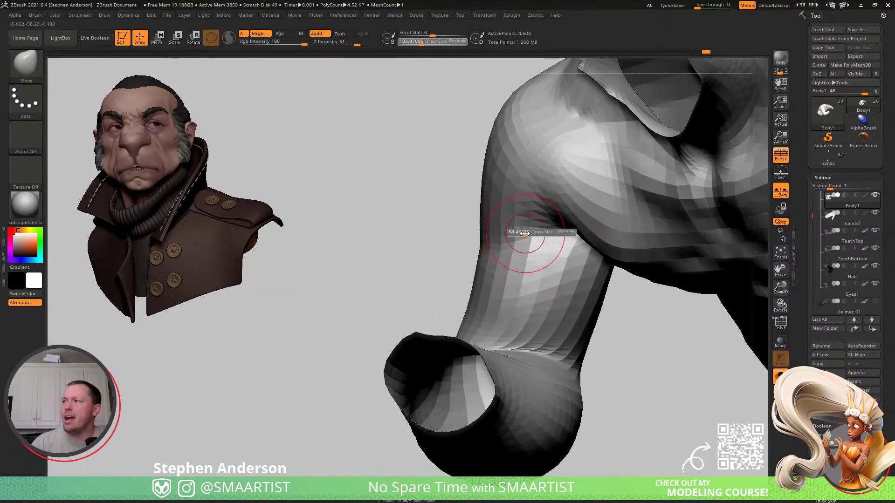
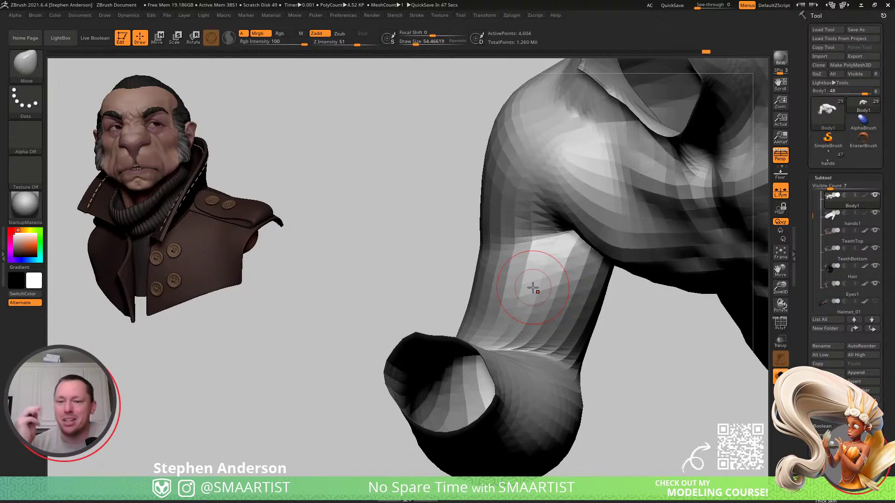
- Mask everything except the right upper arm's polygroup and adjust that section with Move at draw size about 289
mouse_move(383, 303)
mouse_down()
mouse_move(394, 310)
mouse_move(374, 303)
mouse_move(539, 326)
mouse_move(515, 296)
mouse_move(520, 281)
mouse_move(583, 298)
mouse_move(561, 297)
mouse_move(571, 292)
mouse_up()
key(s)
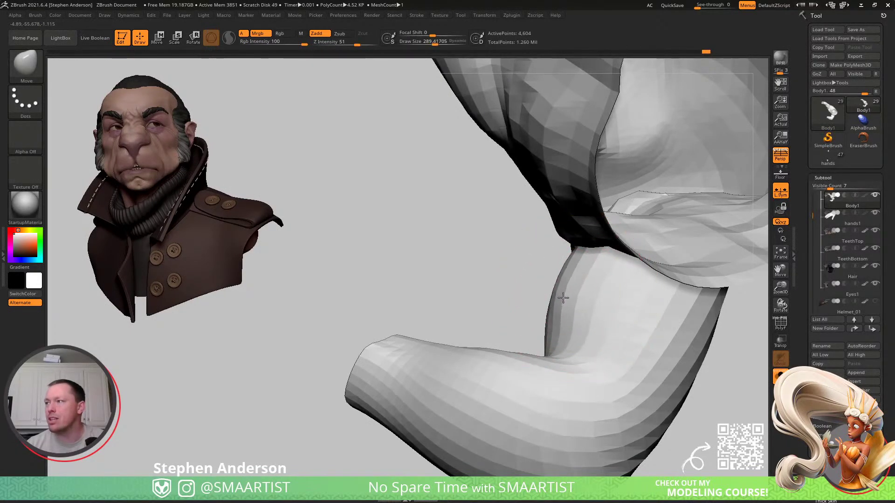
ctrl+shift+click(591, 299)
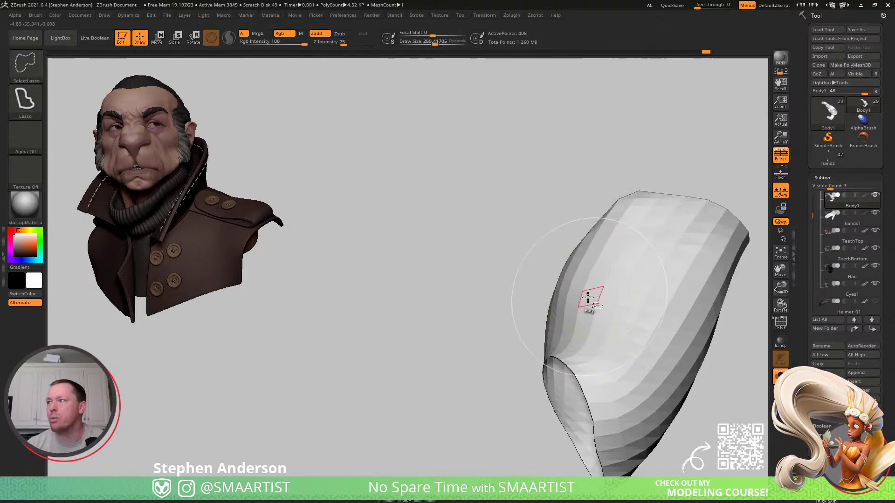
ctrl+shift+click(536, 289)
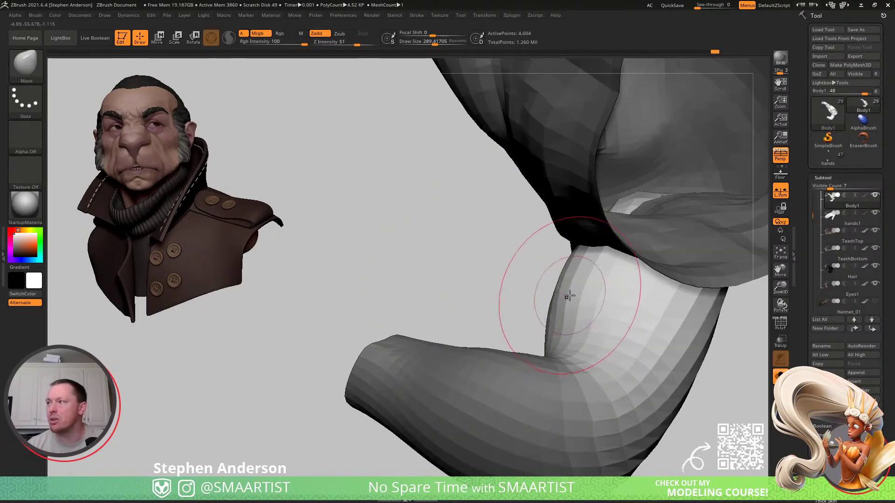
right_drag(569, 306, 565, 327)
drag(570, 293, 571, 299)
mouse_move(550, 299)
right_down()
mouse_move(579, 299)
mouse_move(542, 293)
mouse_move(513, 310)
mouse_move(525, 293)
right_up()
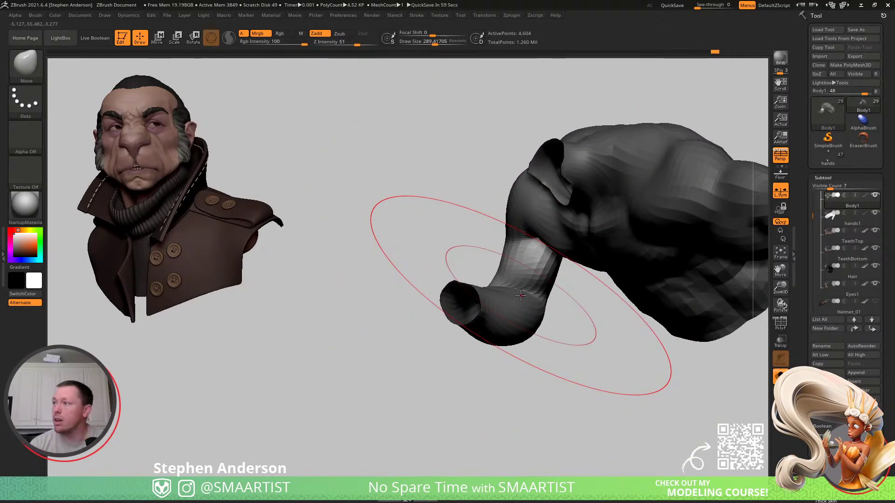
mouse_move(579, 339)
right_down()
mouse_move(516, 337)
mouse_move(518, 300)
mouse_move(504, 293)
mouse_move(470, 300)
mouse_move(498, 355)
right_up()
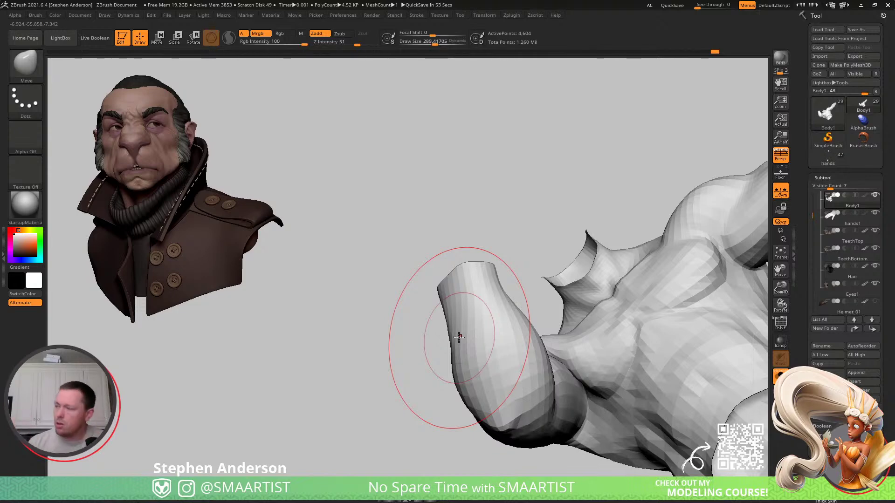
- Display the whole figure, select the hands1 subtool, and move and rotate the hand onto the raised right arm's wrist with the gizmo
click(781, 375)
mouse_move(570, 362)
ctrl+right_down()
mouse_move(544, 304)
mouse_move(514, 316)
mouse_move(480, 401)
mouse_move(523, 390)
mouse_move(544, 365)
mouse_move(594, 347)
mouse_move(598, 329)
ctrl+right_up()
alt+click(505, 388)
key(w)
click(553, 274)
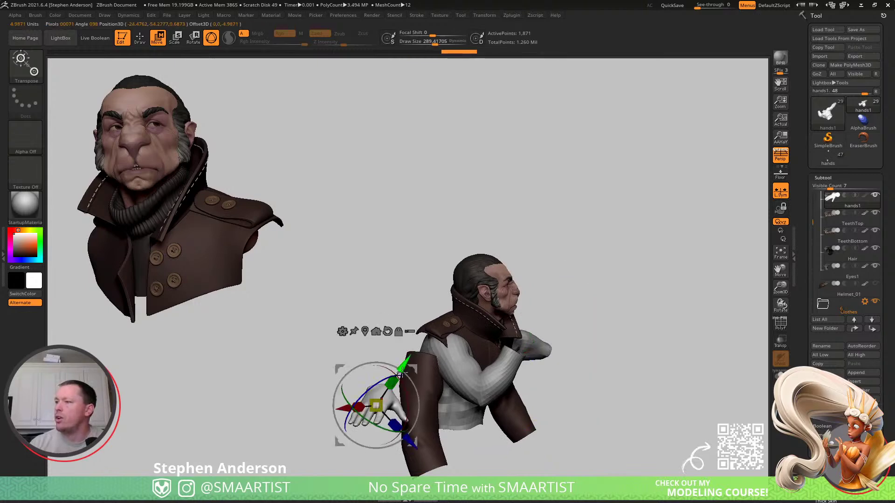
drag(400, 373, 282, 366)
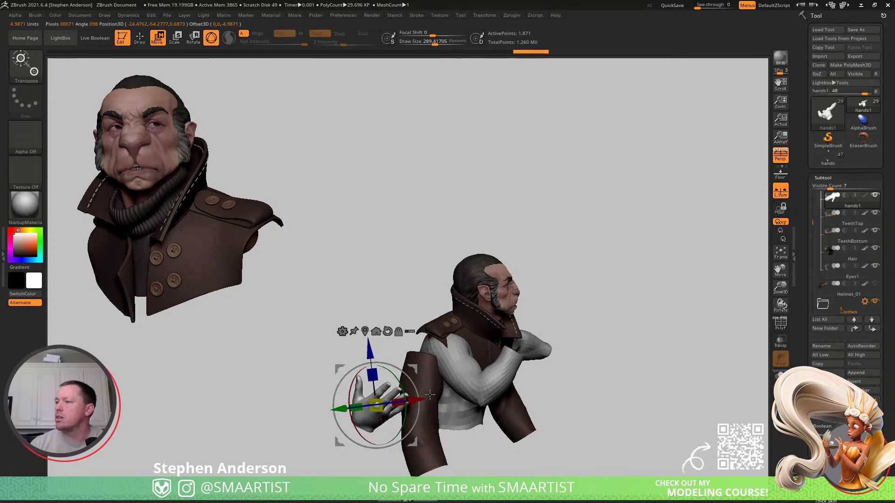
drag(398, 402, 483, 303)
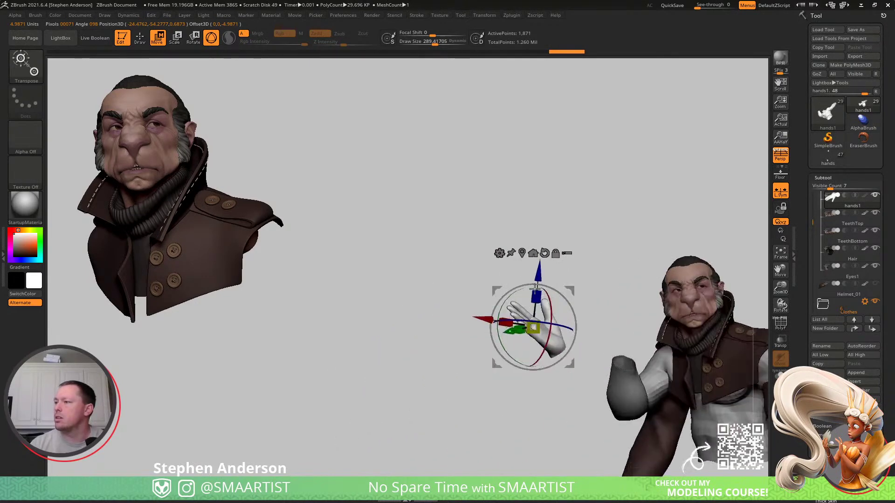
drag(573, 292, 664, 298)
drag(643, 308, 717, 281)
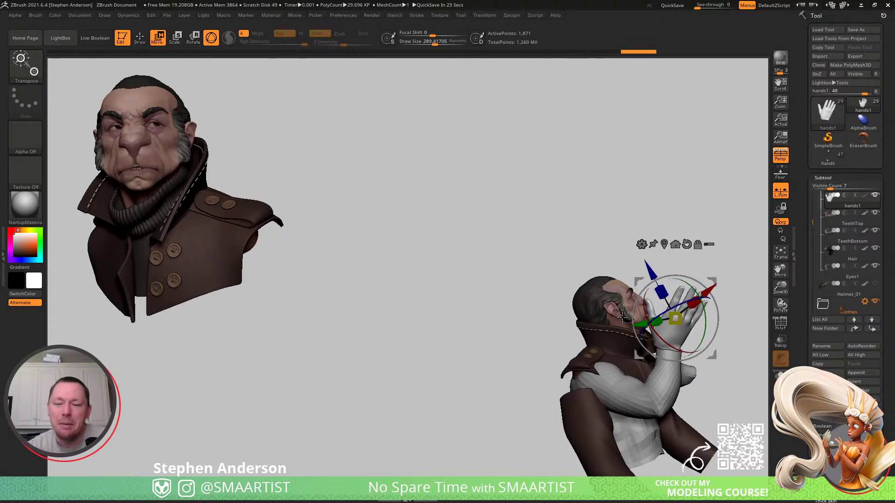
mouse_move(591, 252)
mouse_down()
mouse_move(593, 234)
mouse_move(530, 250)
mouse_move(561, 256)
mouse_move(597, 222)
mouse_move(616, 237)
mouse_up()
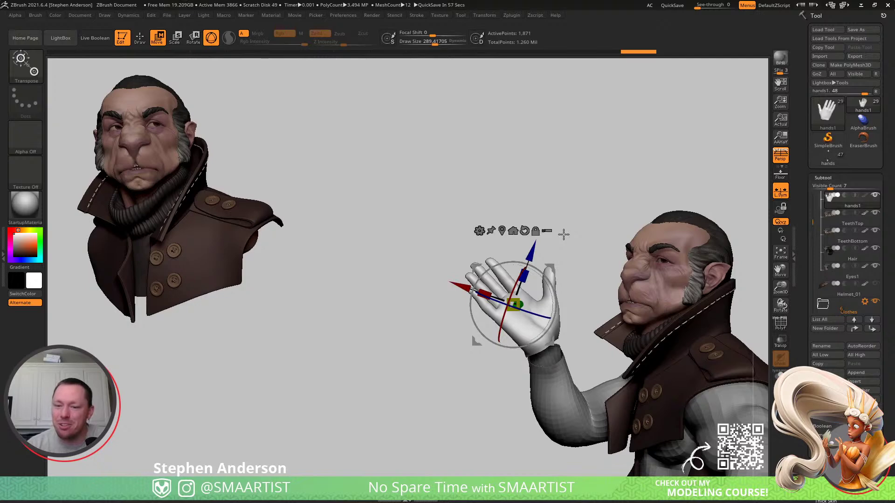
drag(592, 268, 553, 285)
- Turn on the polygroup wireframe display and isolate the hand's little finger
key(shift+f)
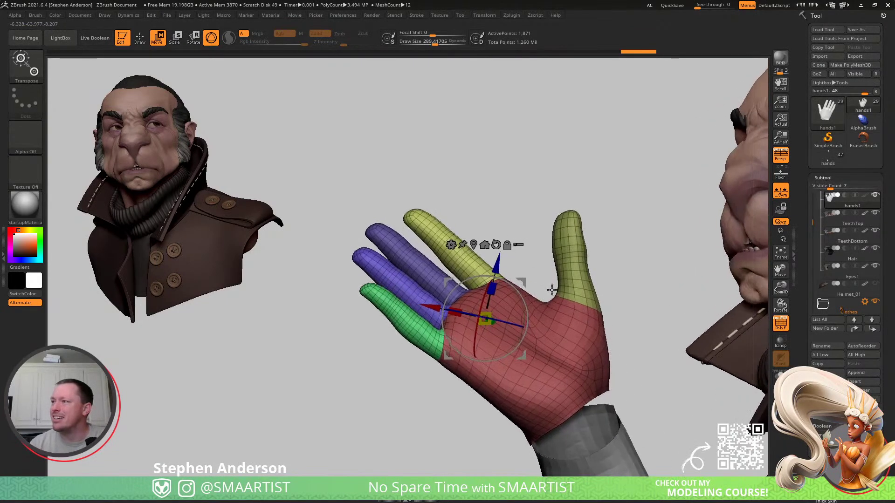
ctrl+right_drag(399, 340, 400, 355)
key(q)
ctrl+shift+click(375, 343)
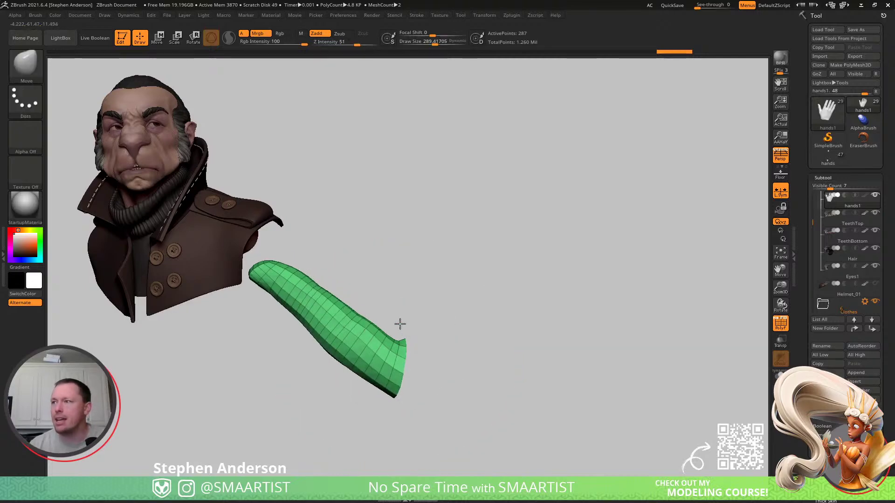
ctrl+right_drag(399, 323, 418, 357)
key(ctrl+s)
click(801, 453)
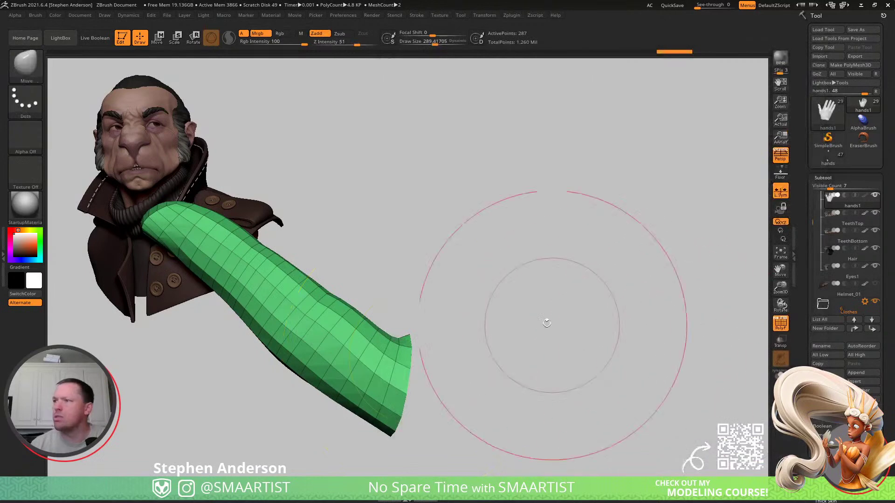
mouse_move(519, 312)
mouse_down()
mouse_move(596, 309)
mouse_move(565, 307)
mouse_up()
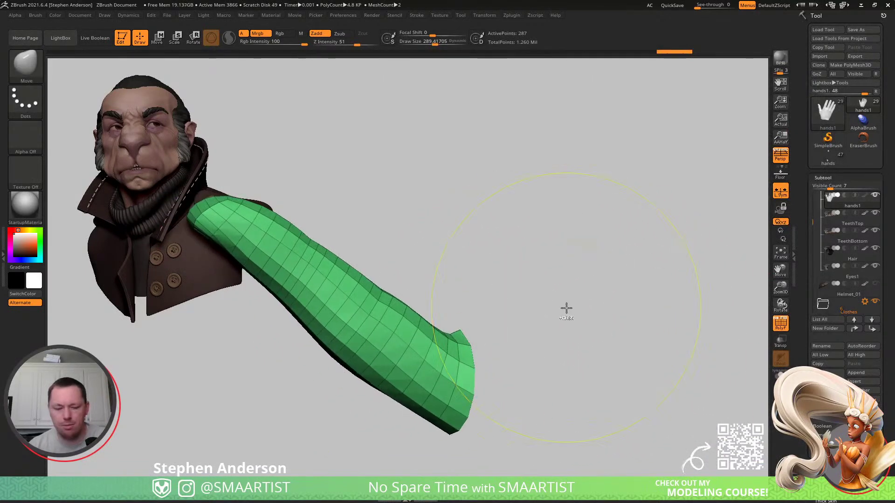
- Shrink the little finger's visible area to its outer two segments and assign them a new polygroup
key(ctrl+shift+s)
key(ctrl+shift+s)
key(ctrl+shift+s)
key(ctrl+shift+s)
key(ctrl+shift+s)
key(ctrl+shift+s)
key(ctrl+shift+s)
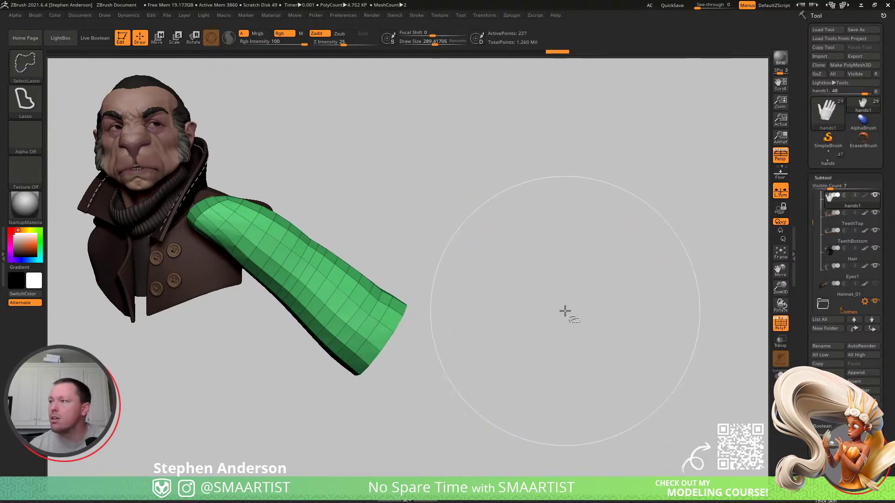
key(ctrl+w)
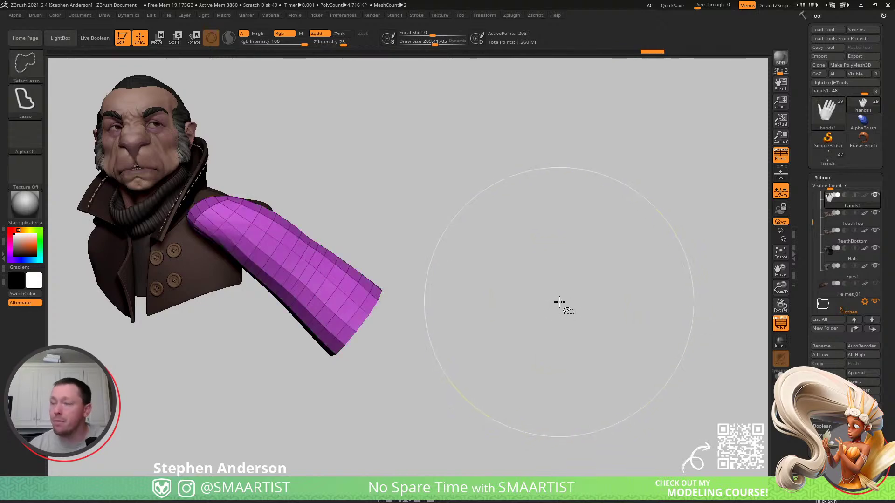
- Shrink the little finger's visible area to the tip segment, give it its own polygroup, and show the whole hand
key(ctrl+shift+s)
key(ctrl+shift+s)
key(ctrl+shift+s)
key(ctrl+shift+s)
key(ctrl+shift+s)
key(ctrl+shift+s)
key(ctrl+shift+s)
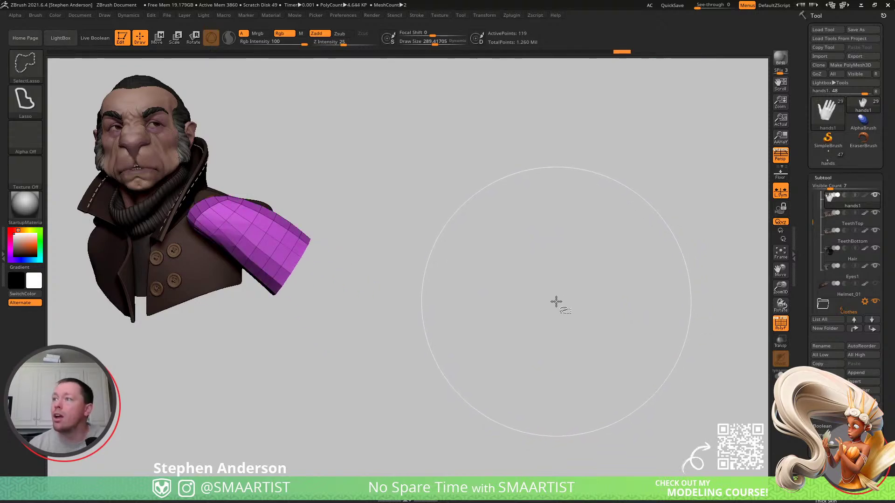
ctrl+shift+click(553, 303)
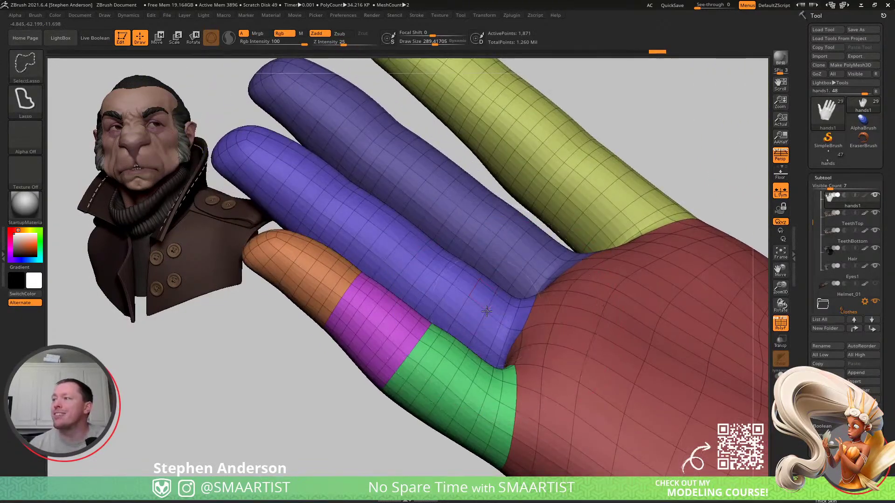
- Isolate the ring finger, shrink its visible area to the outer two segments, and assign them a new polygroup
ctrl+shift+click(498, 306)
key(ctrl+shift+s)
key(ctrl+shift+s)
key(ctrl+shift+s)
key(ctrl+shift+s)
key(ctrl+shift+s)
key(ctrl+shift+s)
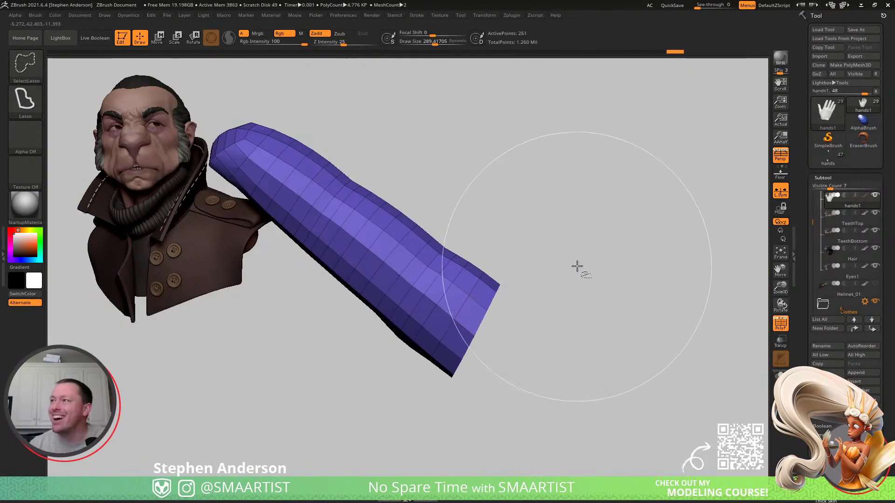
key(ctrl+shift+s)
key(ctrl+w)
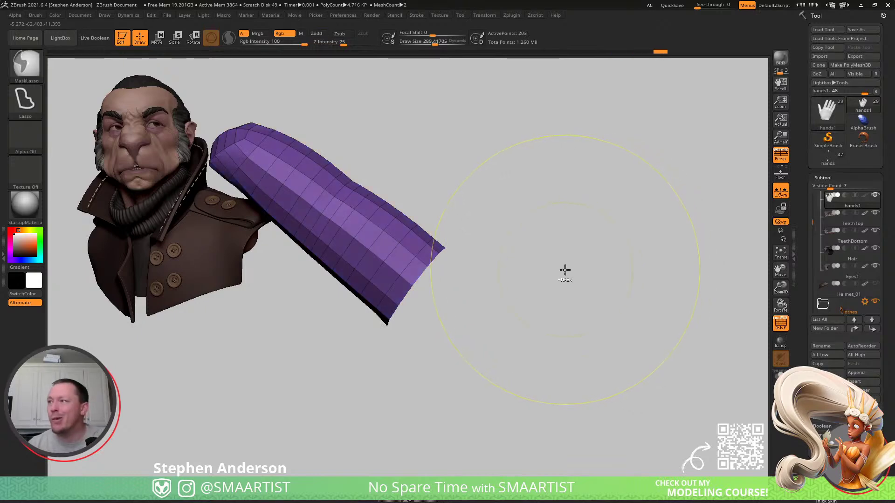
- Save the tool in the LionTooth folder as LionToothPose_01, replacing the existing file
key(ctrl+s)
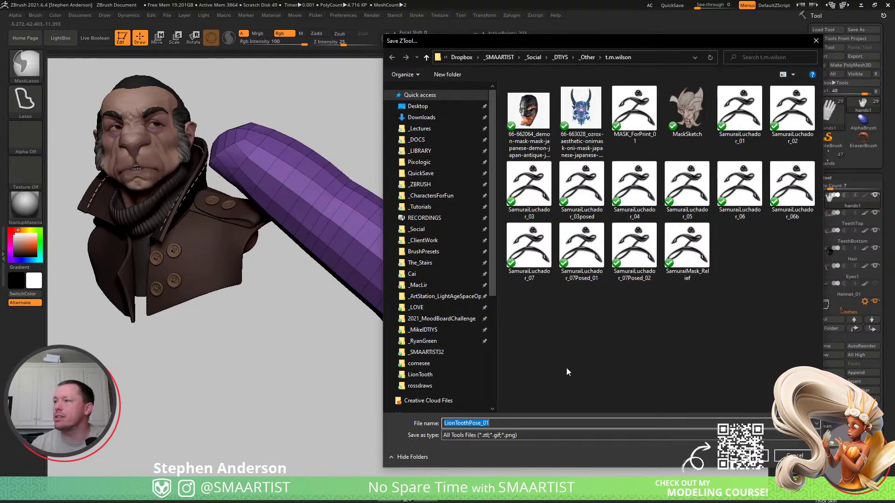
click(445, 376)
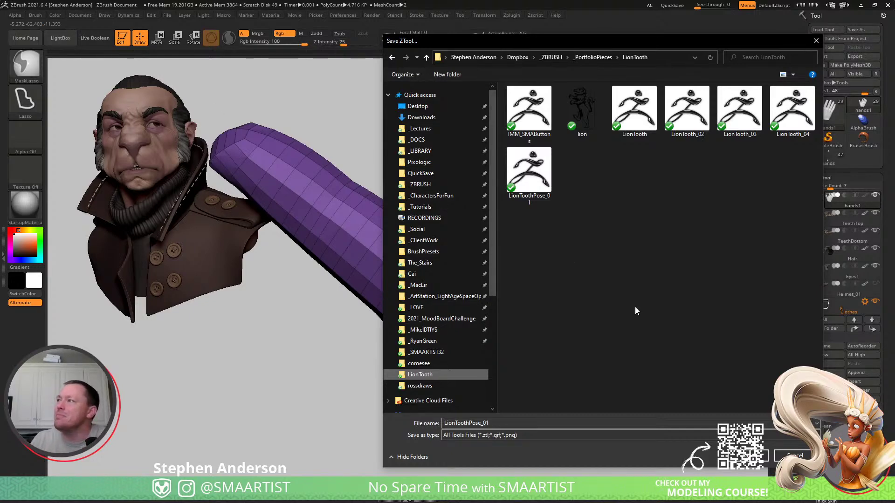
click(746, 456)
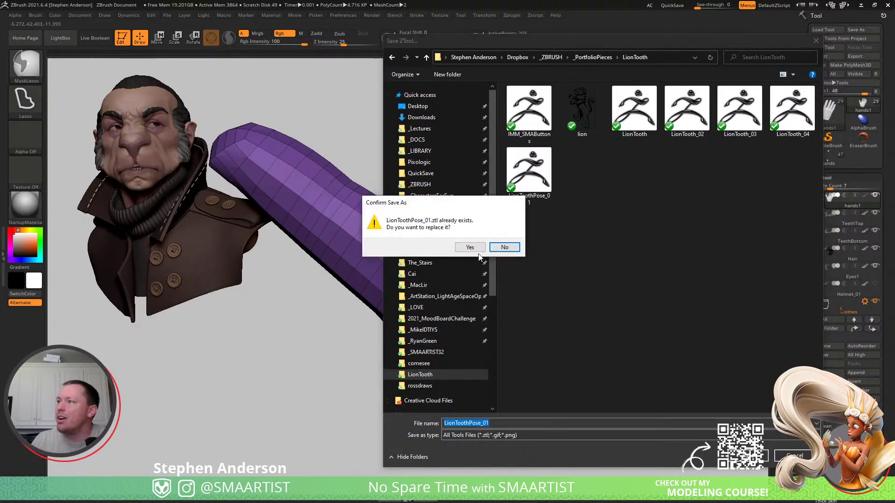
click(463, 247)
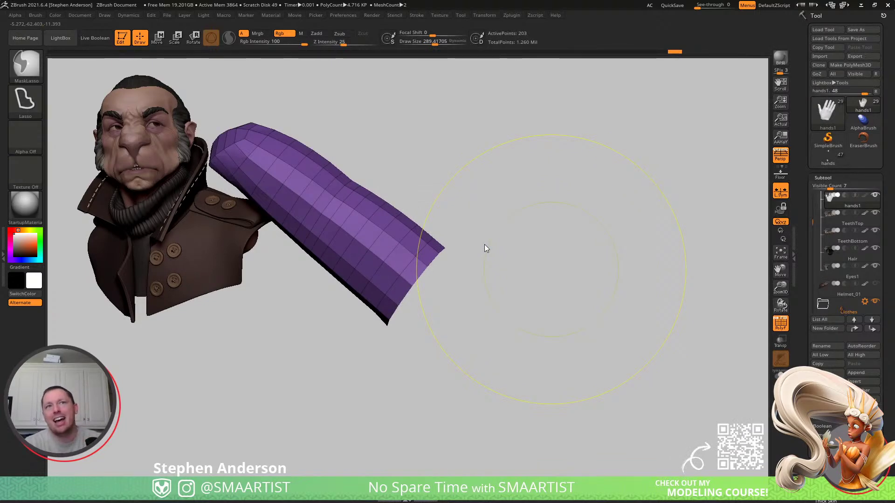
key(ctrl+s)
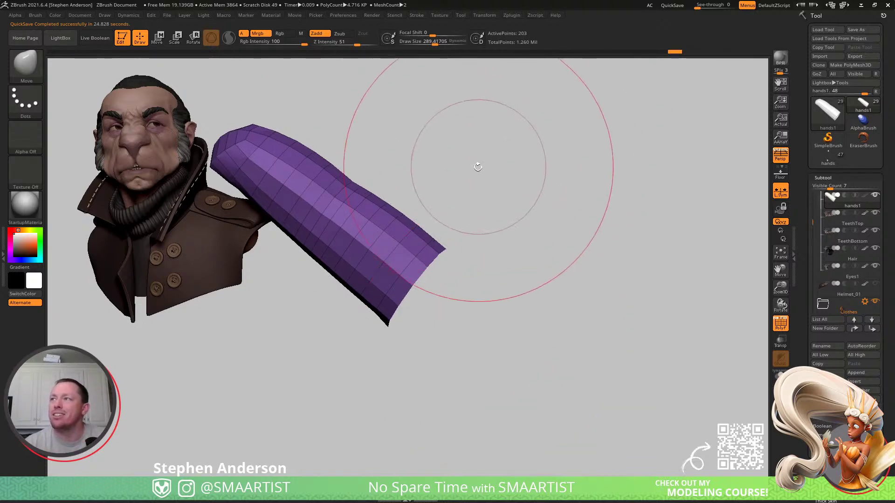
- Reduce the ring finger's visible area to the tip segment, assign it a separate polygroup, and show the whole hand
drag(489, 218, 546, 224)
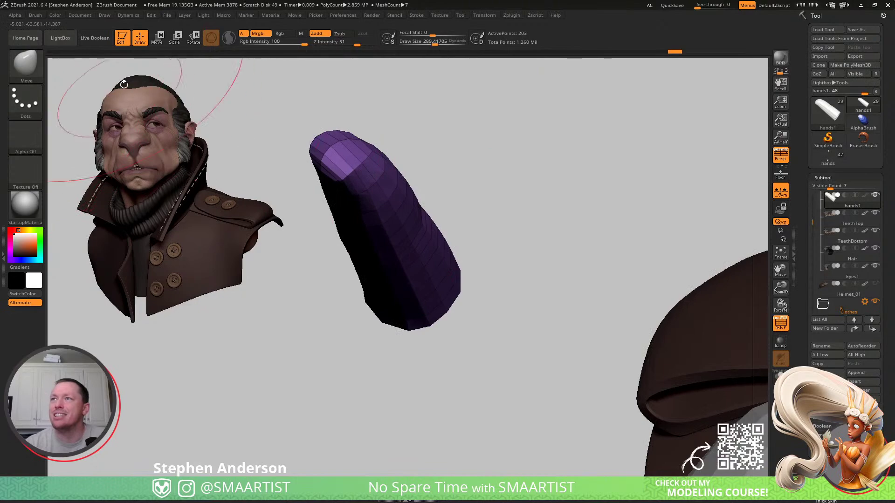
mouse_move(550, 261)
mouse_down()
mouse_move(562, 269)
mouse_move(580, 98)
mouse_move(493, 256)
mouse_move(503, 289)
mouse_move(466, 226)
mouse_up()
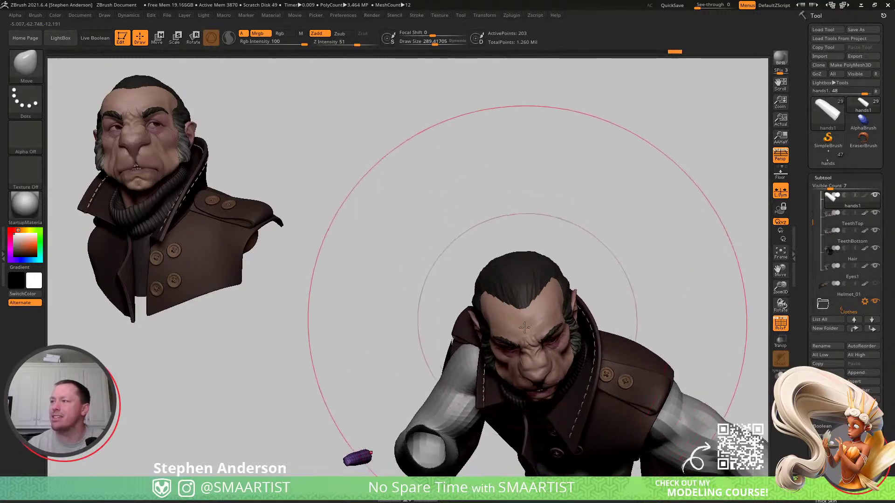
drag(393, 362, 392, 307)
right_drag(392, 307, 428, 334)
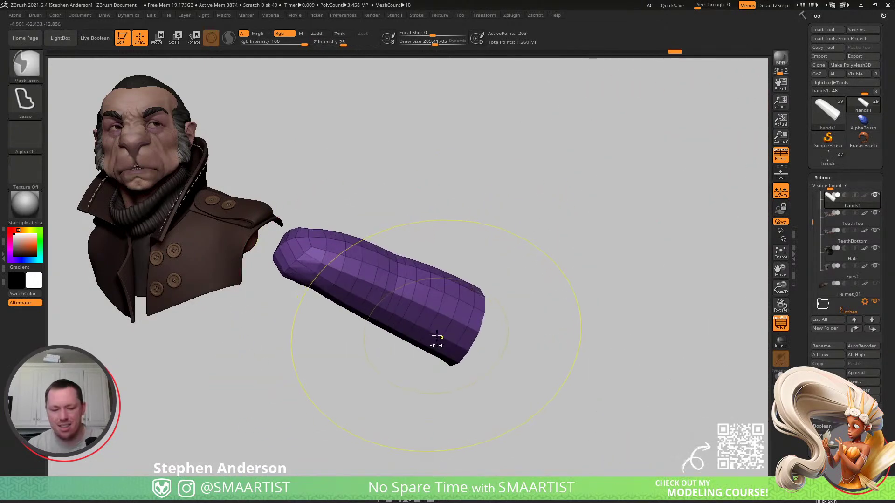
key(ctrl+shift)
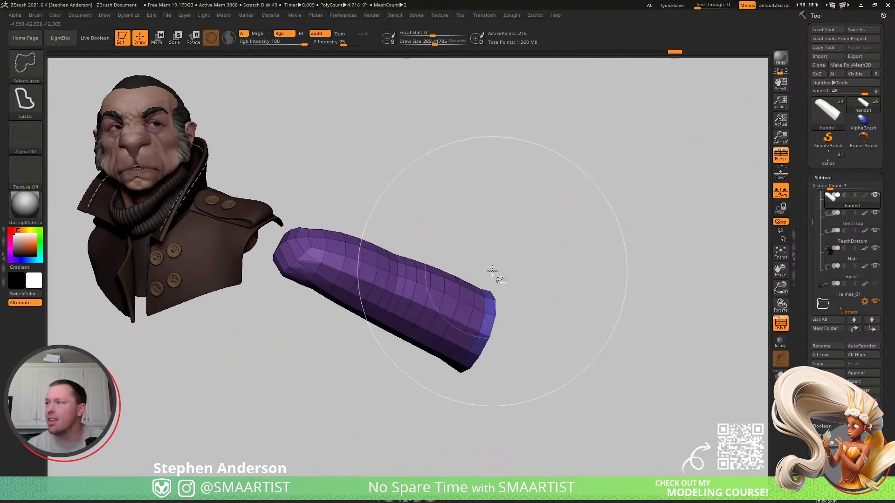
key(ctrl+shift+s)
key(ctrl+shift+s)
key(ctrl+shift+s)
key(ctrl+shift+s)
key(ctrl+shift+s)
key(ctrl+shift+s)
key(ctrl+shift+s)
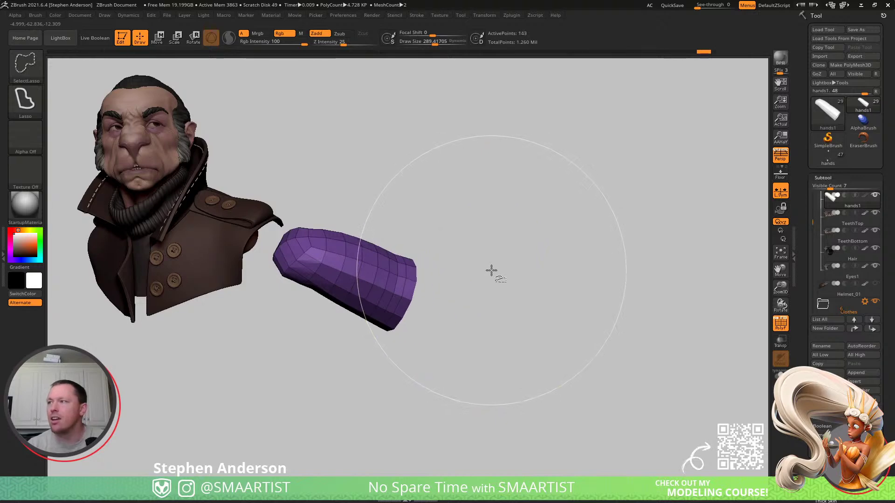
ctrl+shift+click(492, 268)
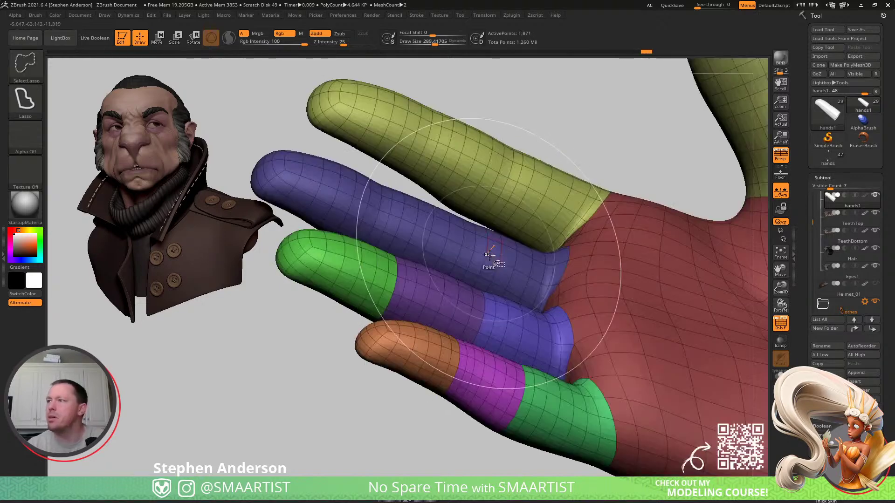
- Isolate the middle finger, shrink its visible area to the outer two segments, and assign them a new polygroup
ctrl+shift+click(499, 259)
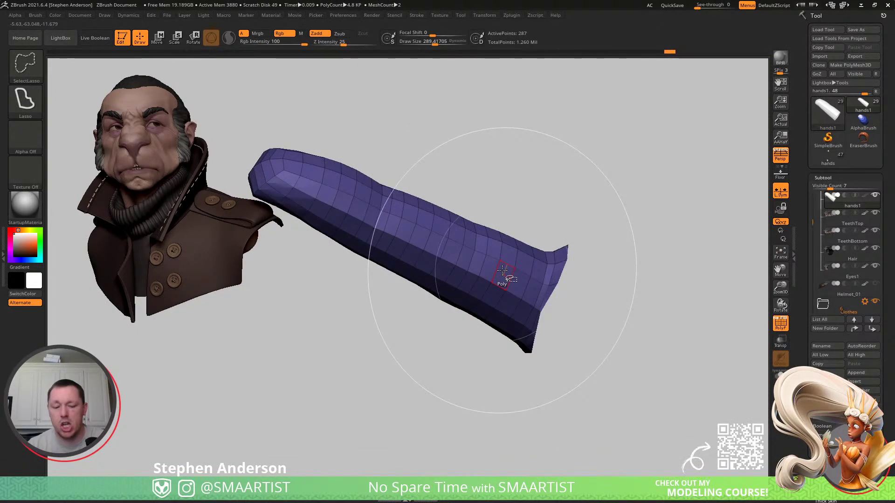
key(ctrl+shift+s)
key(ctrl+shift+s)
key(ctrl+shift+s)
key(ctrl+shift+s)
key(ctrl+shift+s)
key(ctrl+shift+s)
key(ctrl+shift+s)
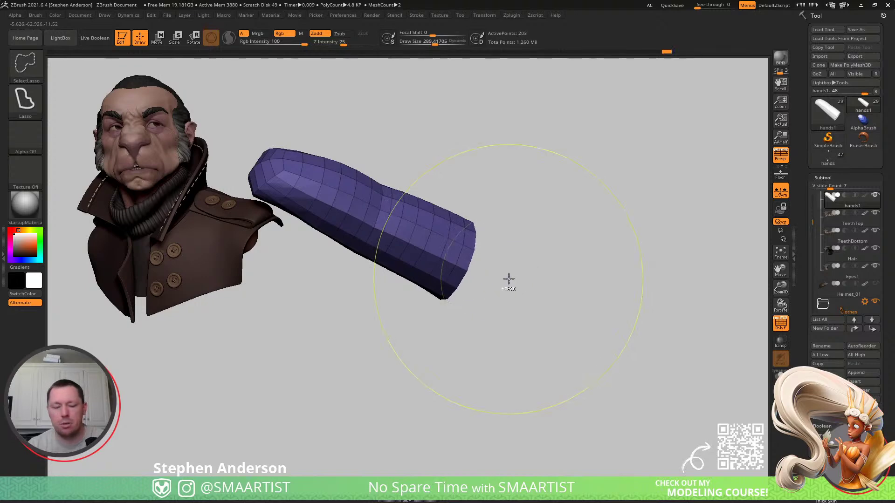
key(ctrl+w)
- Reduce the middle finger's visible area to the tip segment, assign it a separate polygroup, and show the whole hand
key(ctrl+shift+s)
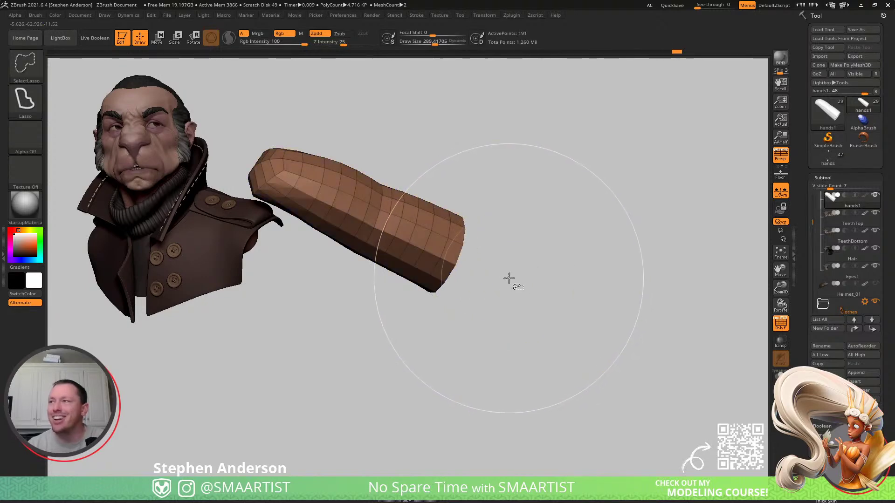
key(ctrl+shift+s)
key(ctrl+shift+s)
key(ctrl+shift+s)
key(ctrl+shift+s)
key(ctrl+shift+s)
key(ctrl+shift+s)
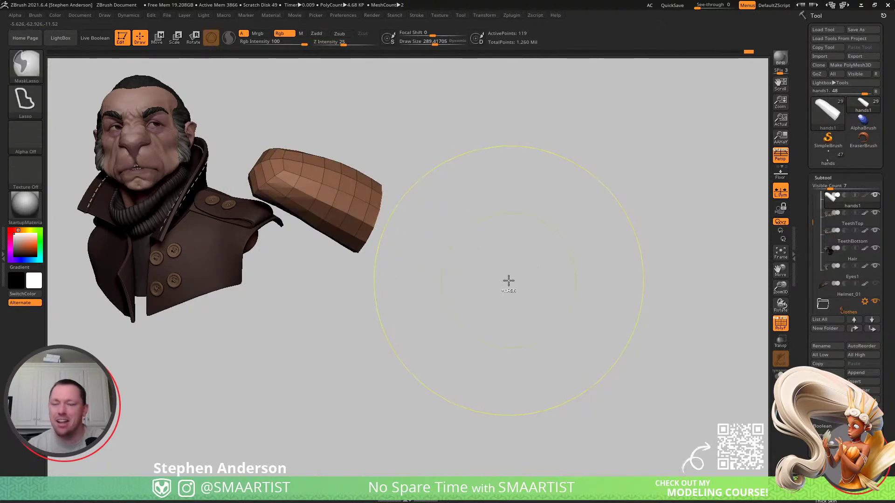
key(ctrl+w)
ctrl+shift+click(512, 277)
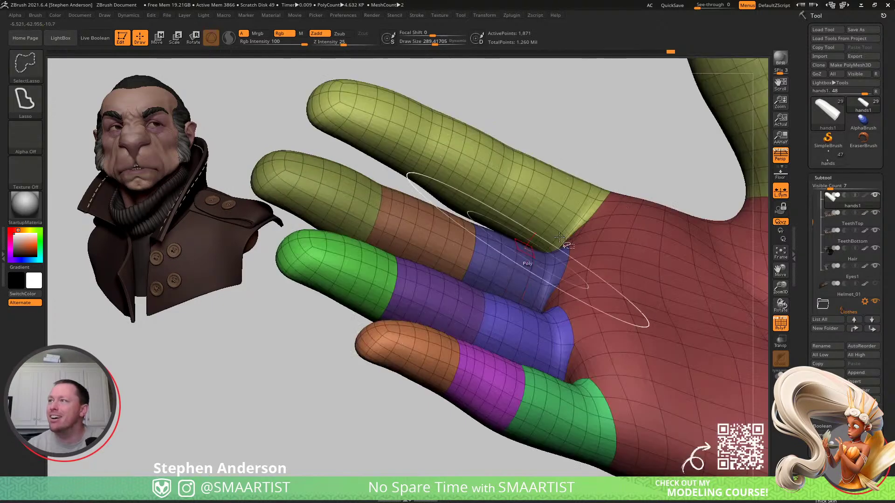
- Isolate the index finger, shrink its visible area to the outer two segments, and assign them a new polygroup
ctrl+shift+click(544, 197)
key(ctrl+shift+s)
key(ctrl+shift+s)
key(ctrl+shift+s)
key(ctrl+shift+s)
key(ctrl+shift+s)
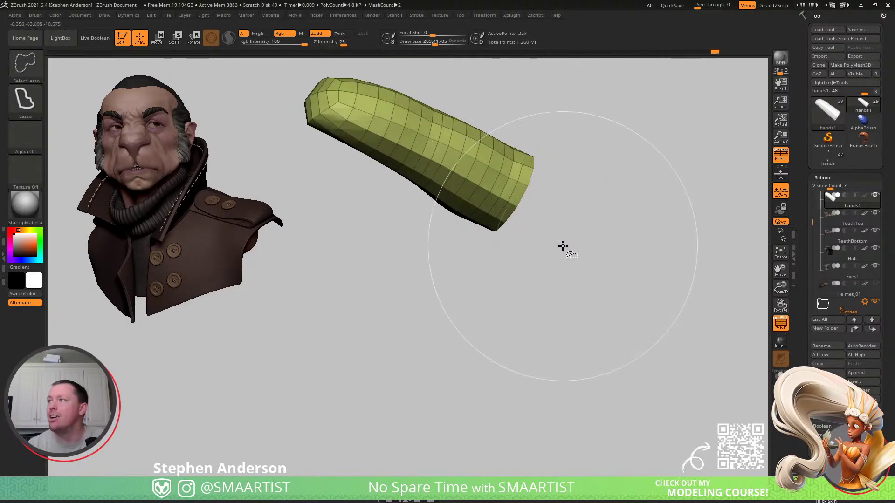
key(ctrl+shift+s)
key(ctrl+shift+s)
key(ctrl+w)
- Reduce the index finger's visible area to the tip segment, assign it a separate polygroup, and show the whole hand
key(ctrl+shift+s)
key(ctrl+shift+s)
key(ctrl+shift+s)
key(ctrl+shift+s)
key(ctrl+shift+s)
key(ctrl+shift+s)
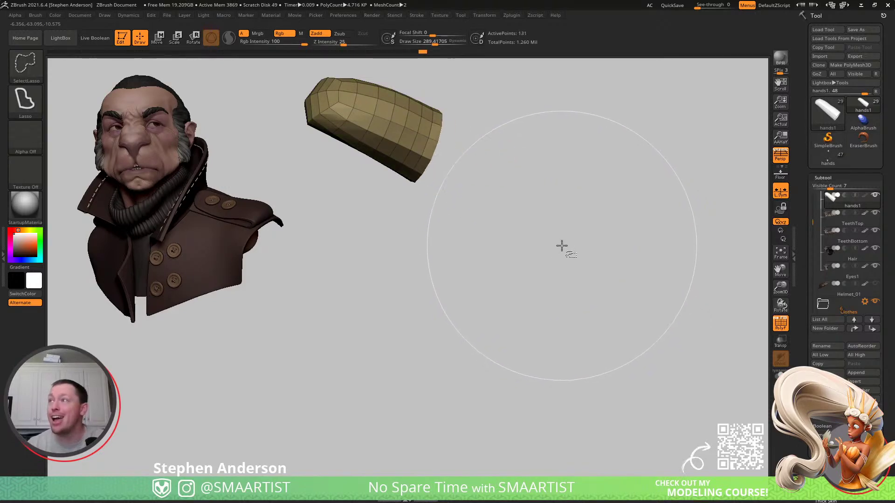
key(ctrl+w)
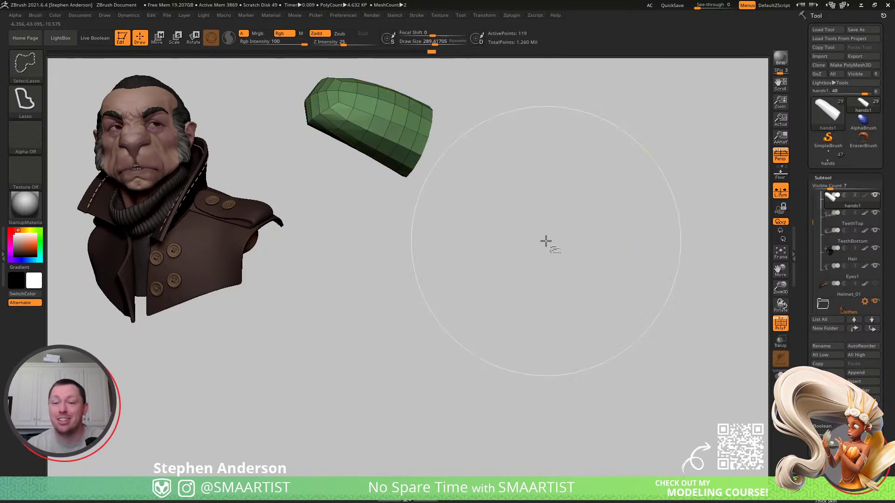
ctrl+shift+click(567, 259)
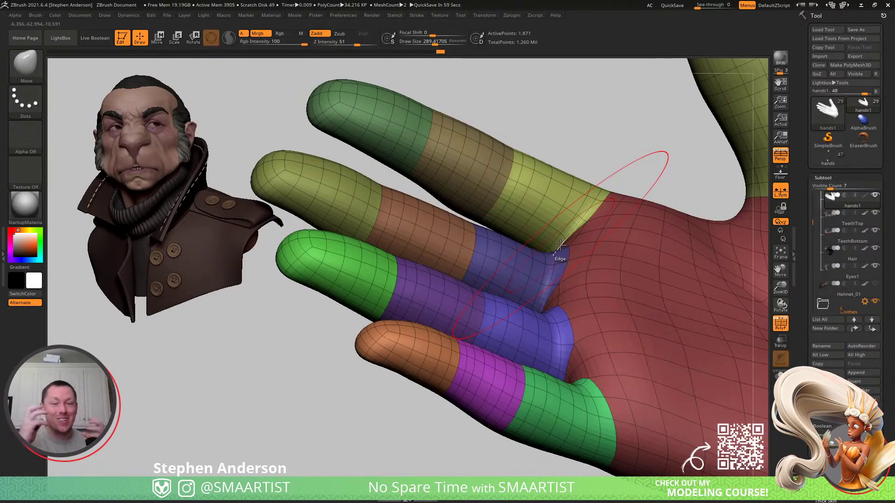
- Isolate the thumb, shrink its visible area to the outer segment, give it a new polygroup, and show the whole hand
alt+drag(676, 112, 426, 275)
mouse_move(556, 224)
mouse_down()
mouse_move(438, 280)
mouse_move(576, 225)
mouse_move(493, 247)
mouse_up()
ctrl+shift+click(494, 252)
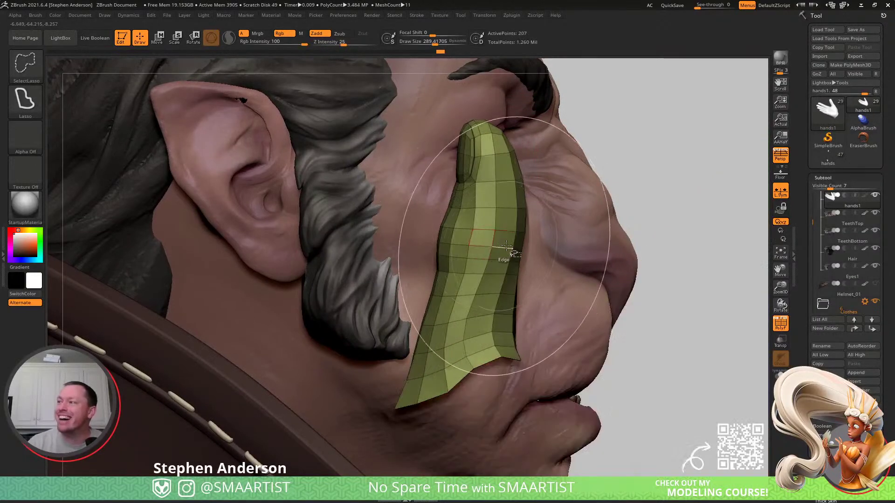
key(ctrl+shift+s)
key(ctrl+shift+s)
key(ctrl+shift+s)
key(ctrl+shift+s)
key(ctrl+shift+s)
key(ctrl+shift+s)
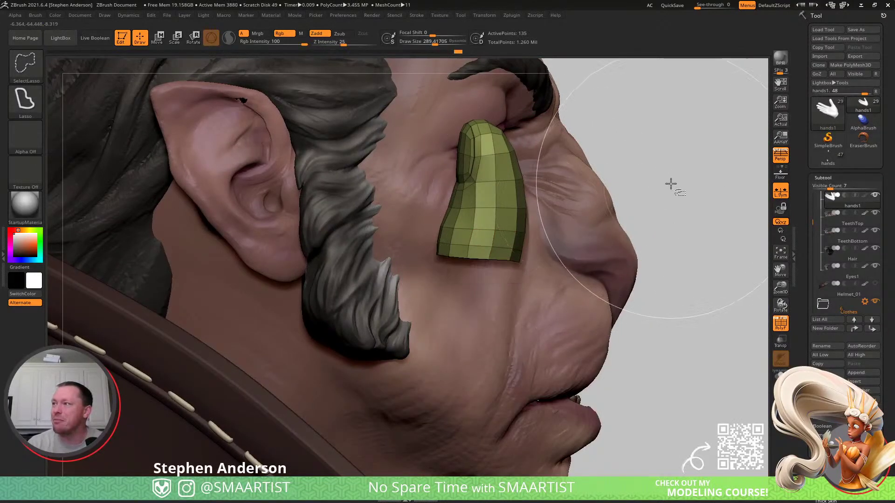
key(ctrl)
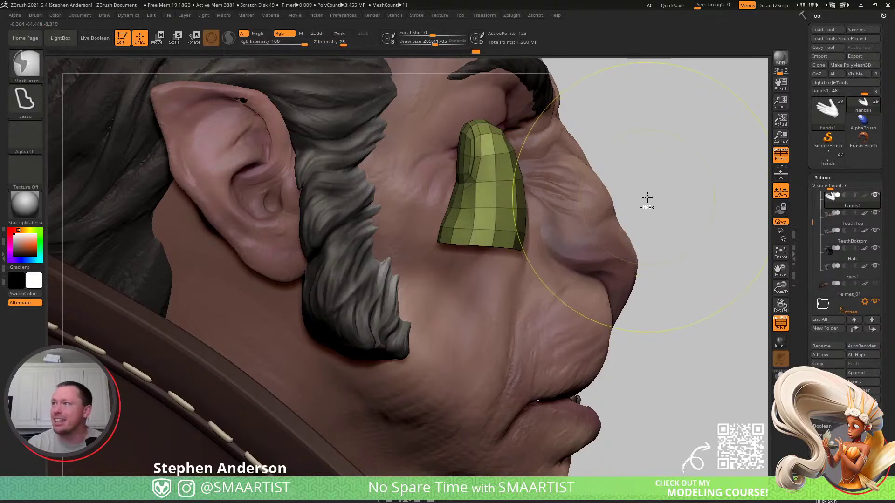
ctrl+drag(640, 158, 694, 205)
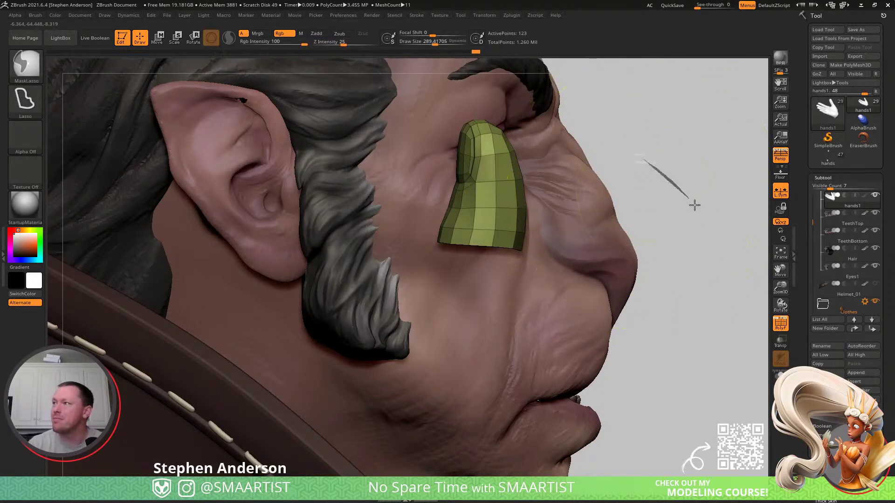
ctrl+shift+click(670, 189)
- Mask everything except the little finger's tip, soften the mask edge, and move the tip slightly away from the ring finger
mouse_move(508, 233)
ctrl+right_down()
mouse_move(475, 244)
mouse_move(489, 240)
mouse_move(482, 248)
mouse_move(491, 255)
mouse_move(395, 272)
mouse_move(314, 317)
mouse_move(451, 280)
ctrl+right_up()
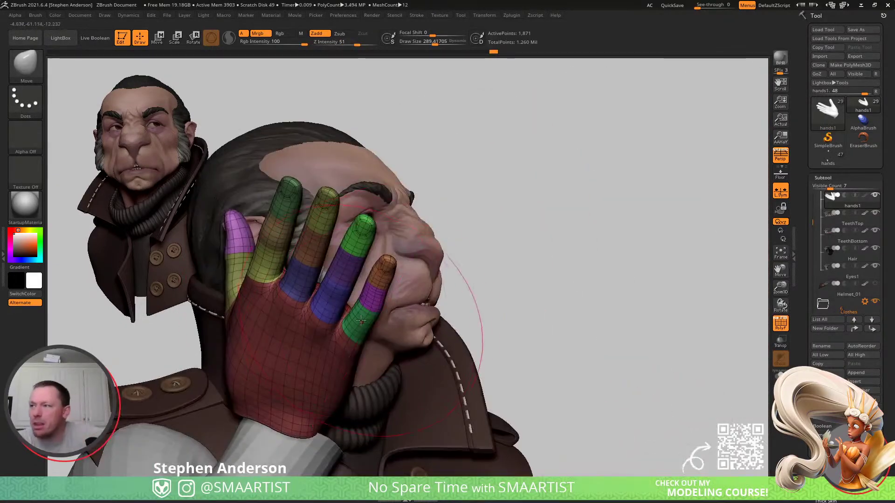
right_drag(406, 302, 446, 318)
key(ctrl)
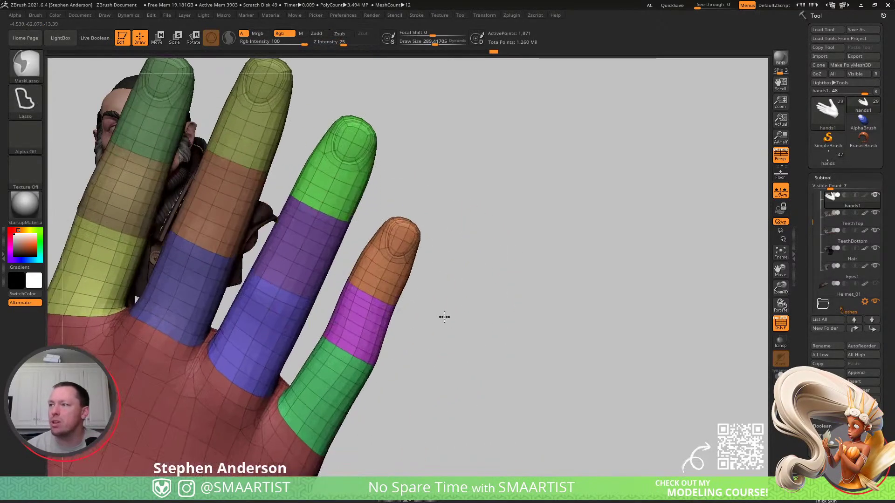
key(w)
ctrl+click(401, 271)
key(q)
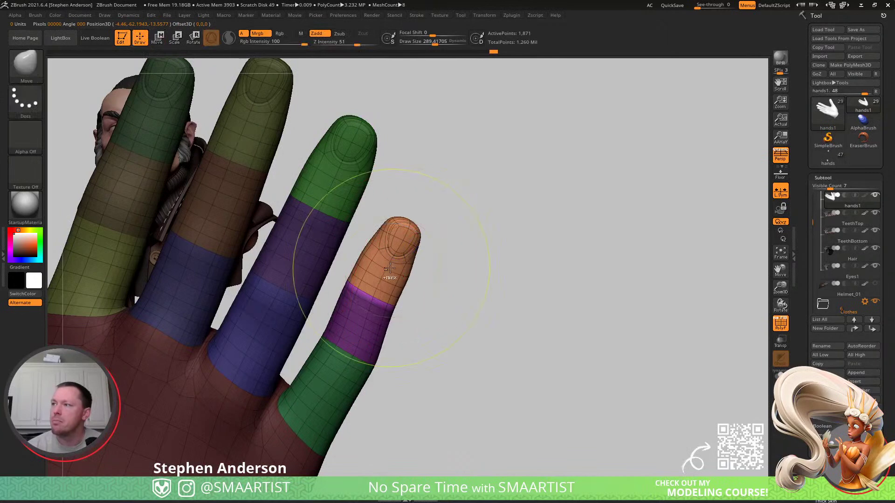
ctrl+click(390, 270)
key(w)
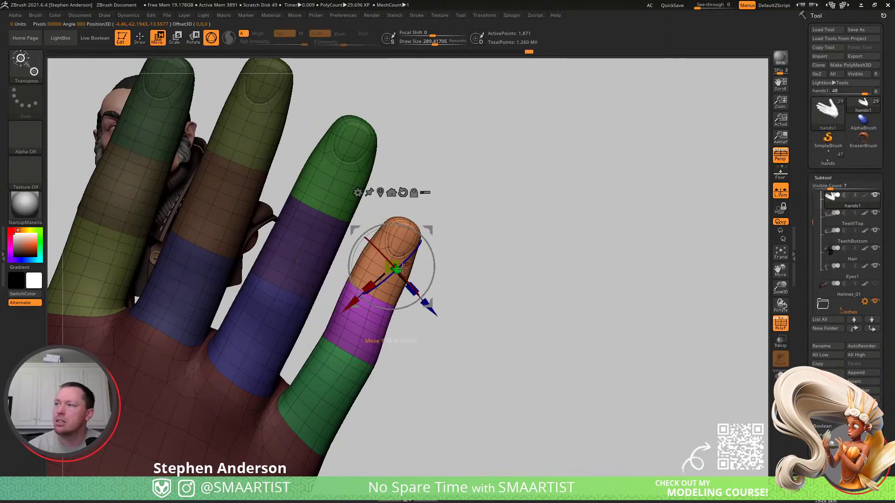
drag(435, 234, 436, 234)
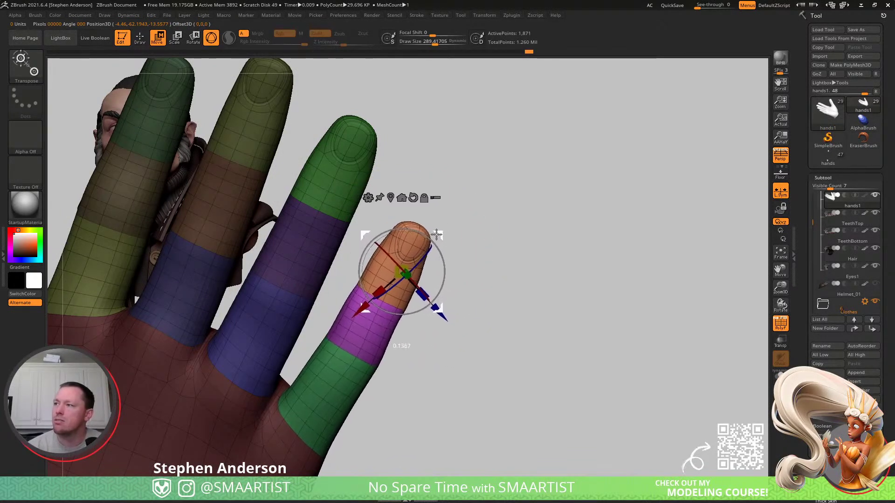
key(q)
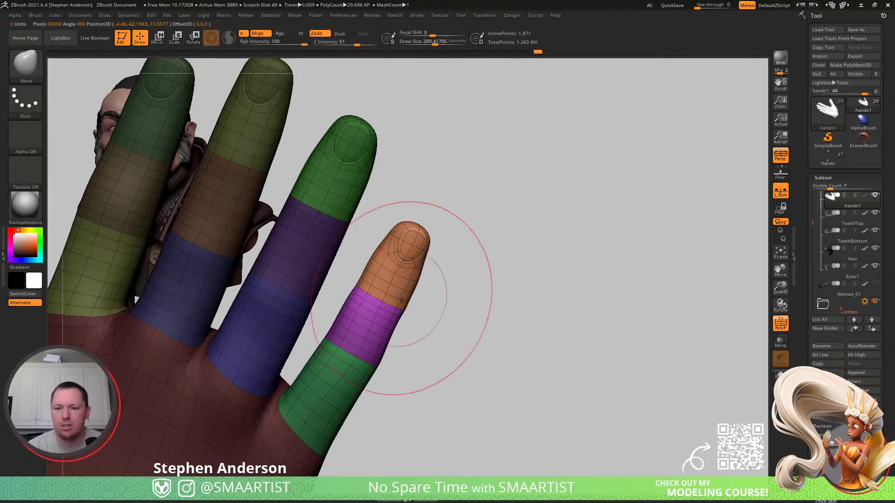
- Reduce the Move brush's draw size to about 62 for reshaping the little finger
mouse_move(394, 299)
right_down()
mouse_move(330, 302)
mouse_move(294, 285)
right_up()
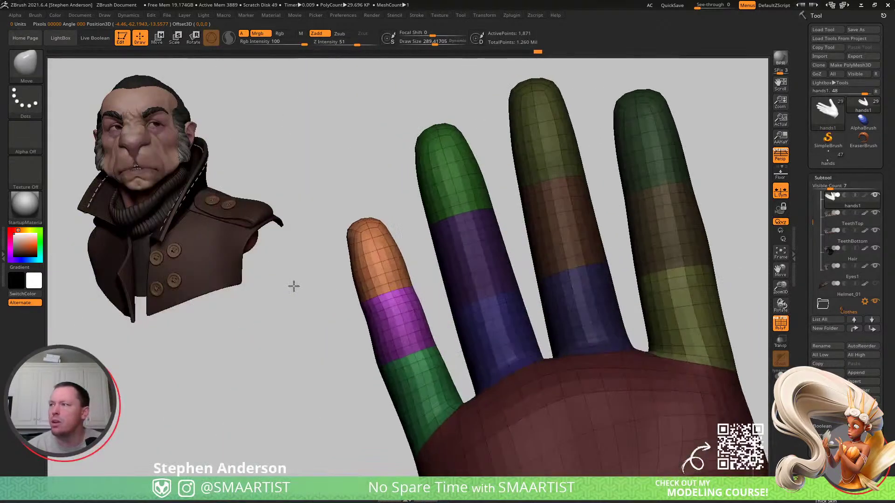
key(s)
drag(396, 322, 378, 324)
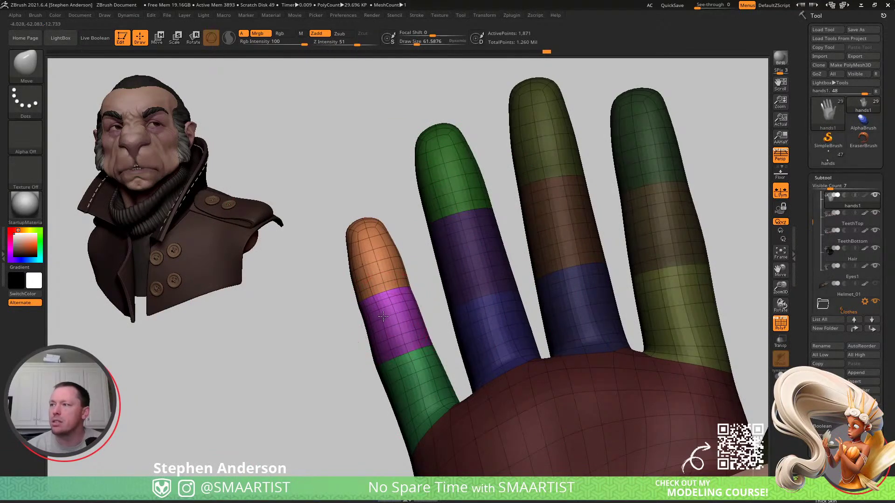
mouse_move(388, 309)
right_down()
mouse_move(392, 323)
mouse_move(428, 303)
mouse_move(475, 305)
mouse_move(380, 307)
right_up()
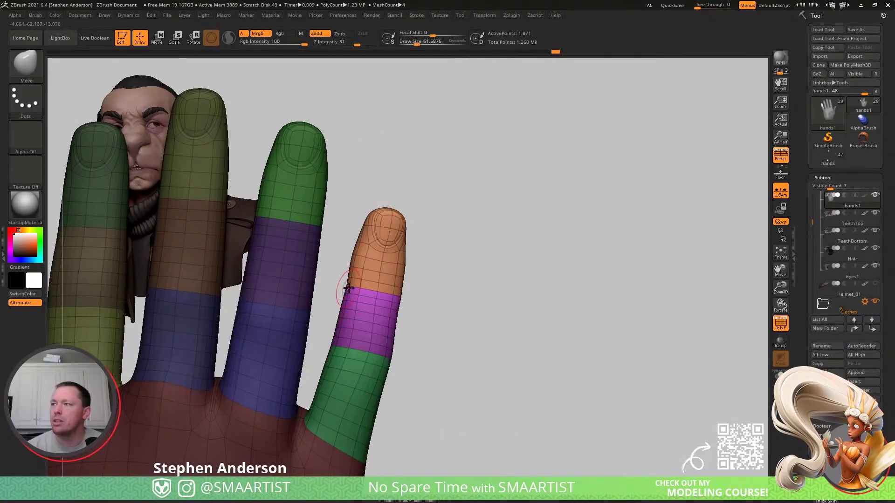
- Clear the hand's mask and switch to the Move Topological brush with a draw size of about 157
mouse_move(379, 273)
right_down()
mouse_move(379, 255)
mouse_move(385, 266)
right_up()
key(s)
drag(361, 358, 368, 358)
key(b)
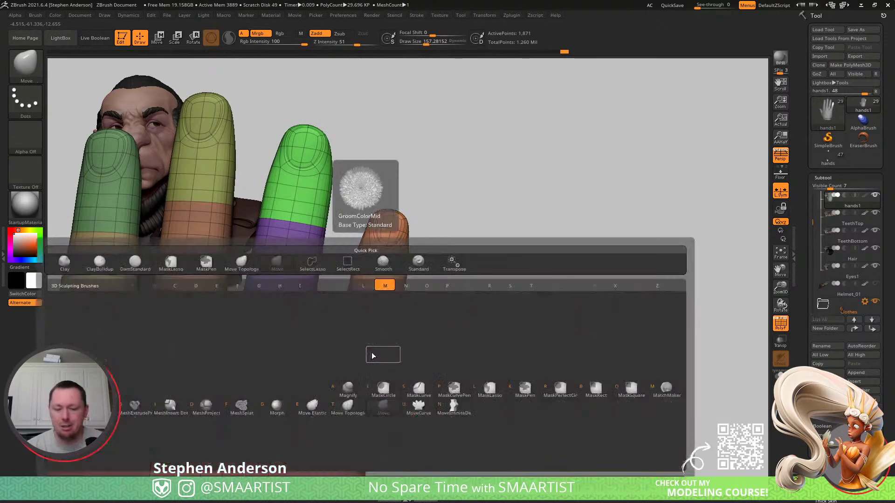
key(m)
key(t)
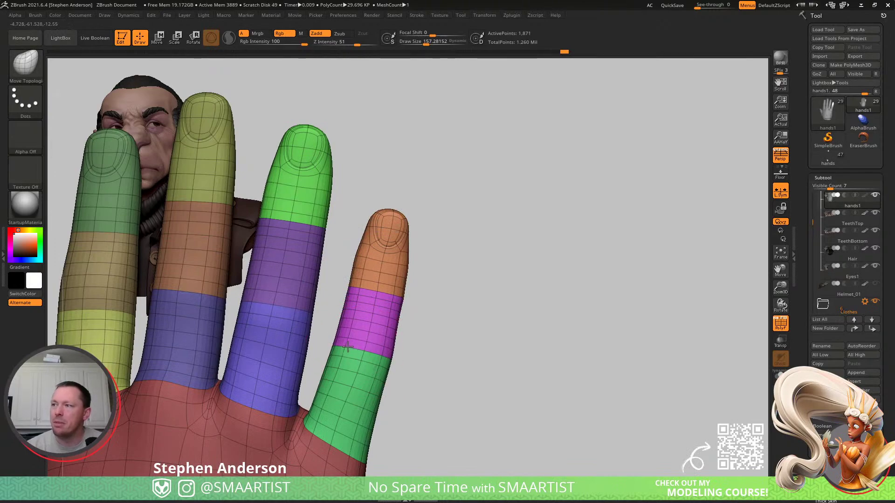
- Adjust the shape of the hand's thumb with the Move Topological brush, reducing the draw size to about 104
alt+right_drag(414, 333, 455, 337)
mouse_move(454, 337)
ctrl+right_down()
mouse_move(401, 373)
mouse_move(373, 368)
mouse_move(408, 322)
mouse_move(338, 275)
mouse_move(368, 298)
mouse_move(342, 336)
mouse_move(325, 316)
mouse_move(336, 201)
mouse_move(311, 202)
mouse_move(345, 247)
mouse_move(400, 264)
mouse_move(354, 269)
mouse_move(383, 331)
ctrl+right_up()
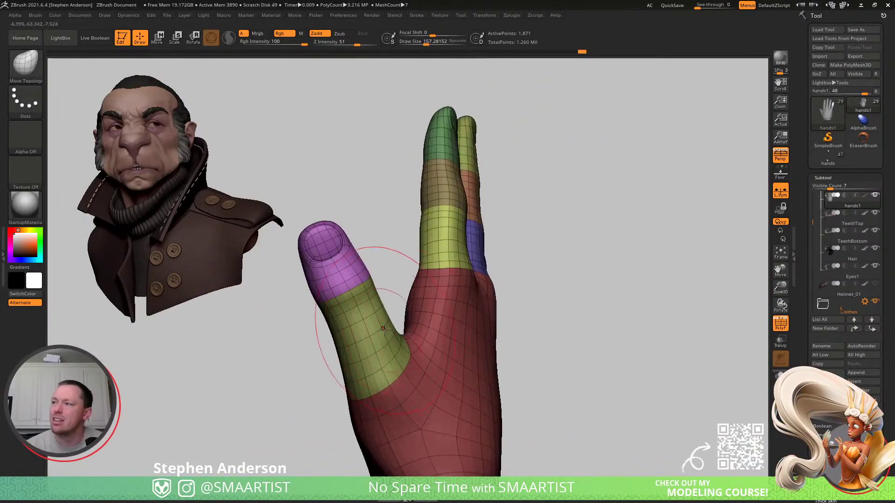
drag(382, 328, 380, 323)
mouse_move(378, 328)
right_down()
mouse_move(355, 330)
mouse_move(358, 335)
right_up()
key(shift)
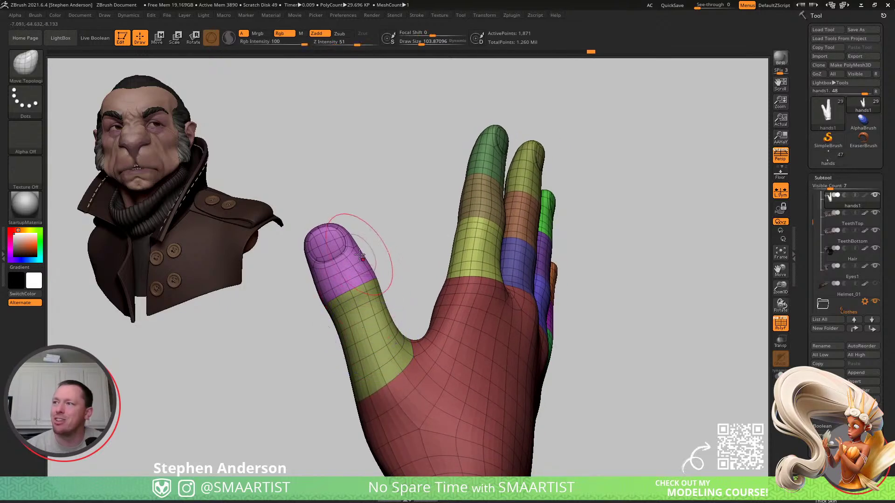
ctrl+right_drag(326, 247, 360, 281)
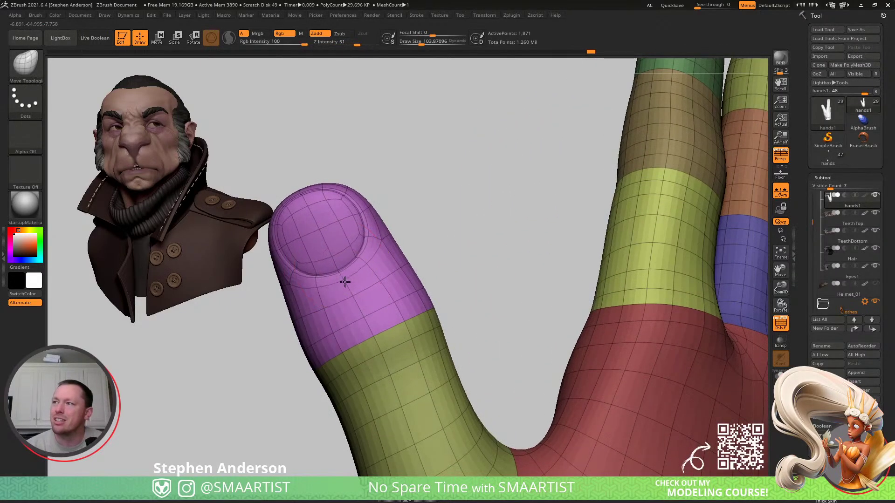
mouse_move(379, 252)
ctrl+right_down()
mouse_move(450, 196)
mouse_move(388, 241)
ctrl+right_up()
right_drag(463, 161, 486, 187)
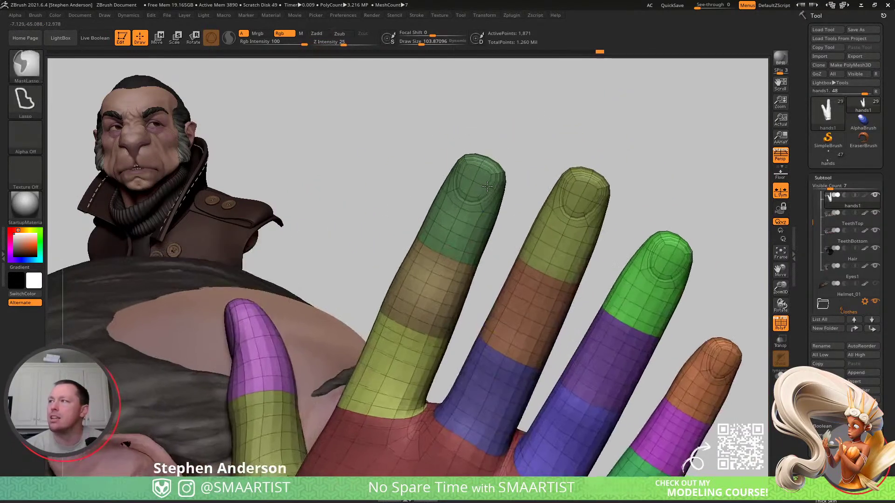
- Refine the shapes and spacing of the four fingers with the Move Topological brush
mouse_move(581, 197)
right_down()
mouse_move(587, 180)
mouse_move(575, 185)
right_up()
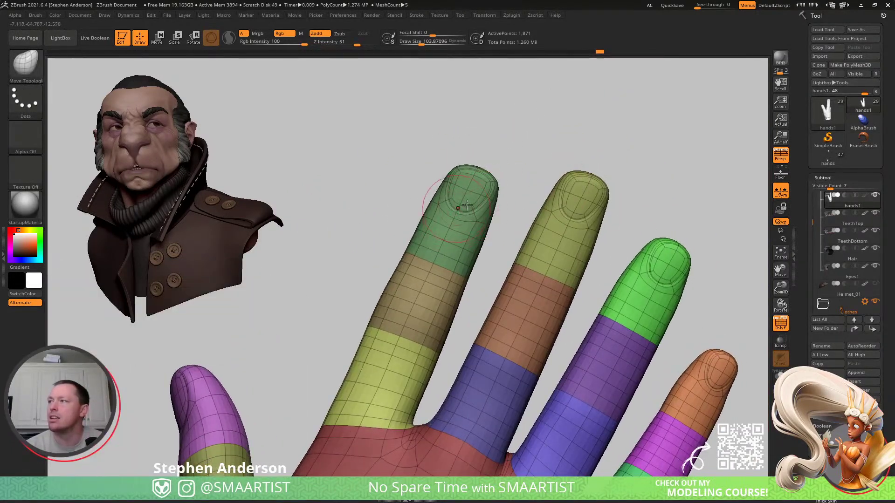
alt+right_drag(575, 265, 594, 201)
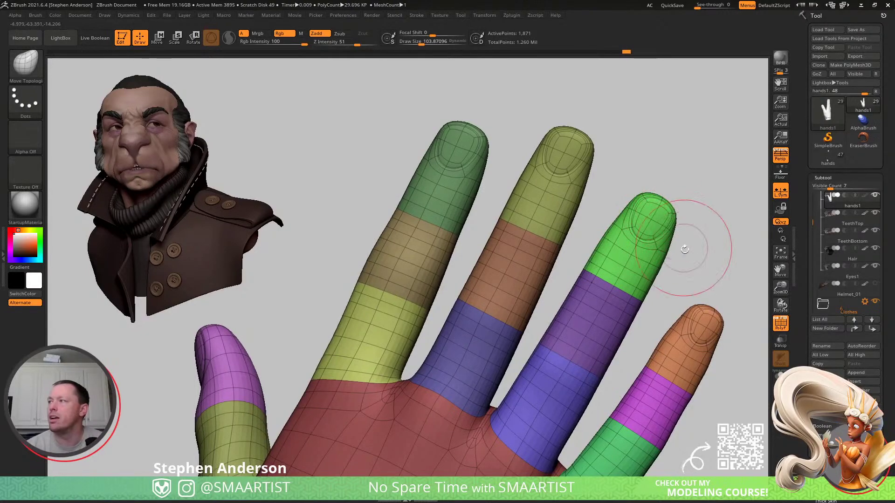
alt+right_drag(676, 306, 617, 253)
ctrl+right_drag(634, 297, 582, 200)
- Turn off the polyframe display and bring up the transform gizmo on the hand, viewed together with the arm
key(shift+f)
right_drag(613, 246, 550, 122)
mouse_move(653, 158)
right_down()
mouse_move(541, 164)
mouse_move(415, 196)
mouse_move(328, 236)
mouse_move(378, 261)
mouse_move(400, 295)
mouse_move(420, 258)
mouse_move(391, 270)
right_up()
key(w)
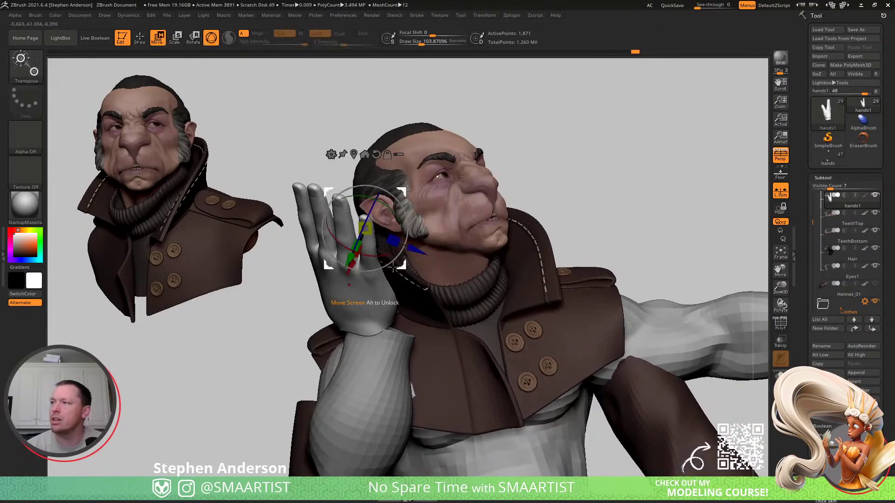
drag(402, 200, 427, 201)
right_drag(427, 202, 391, 247)
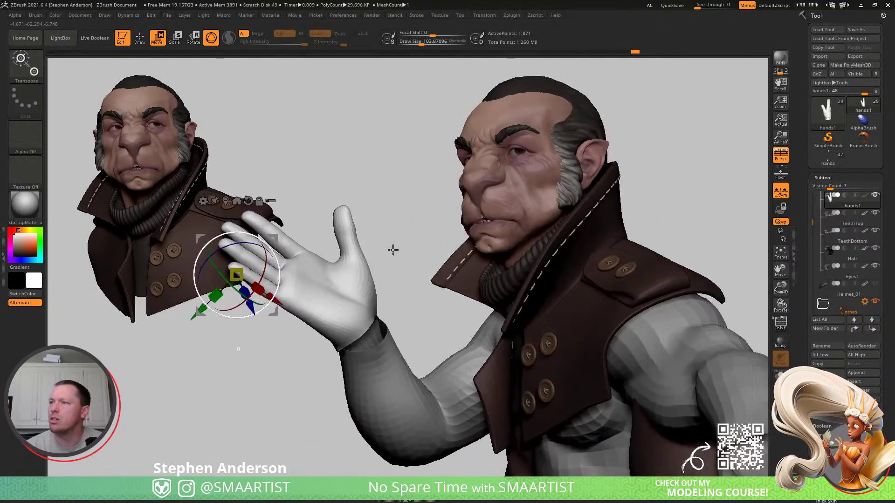
mouse_move(309, 277)
right_down()
mouse_move(350, 280)
mouse_move(311, 284)
right_up()
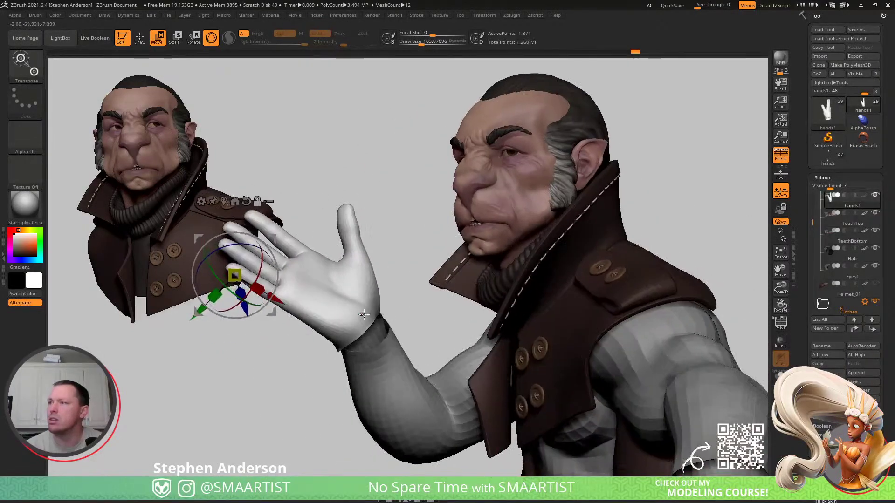
- Place the gizmo at the wrist and adjust the hand's placement on the forearm
alt+click(364, 305)
mouse_move(388, 320)
mouse_down()
mouse_move(399, 311)
mouse_move(391, 309)
mouse_up()
right_drag(391, 311, 401, 343)
drag(373, 281, 384, 284)
right_drag(390, 288, 375, 315)
right_drag(375, 315, 399, 298)
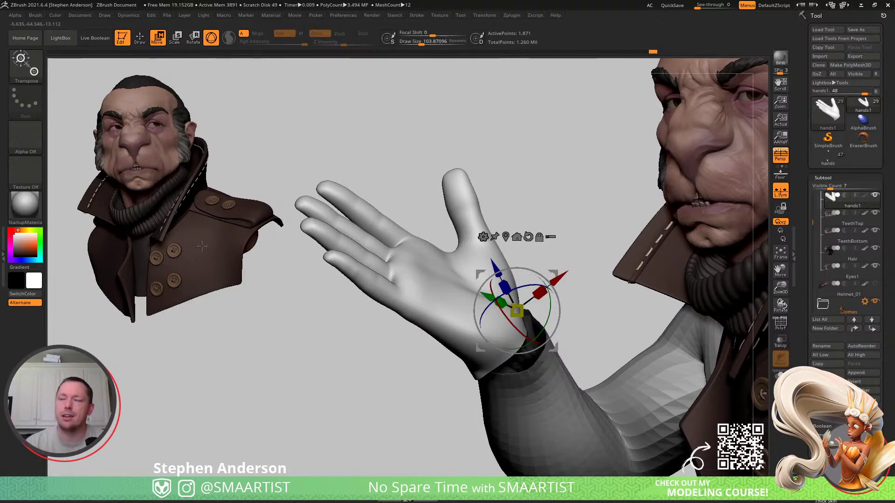
drag(343, 287, 390, 247)
alt+right_drag(390, 247, 387, 234)
key(shift+s)
alt+right_drag(515, 312, 335, 279)
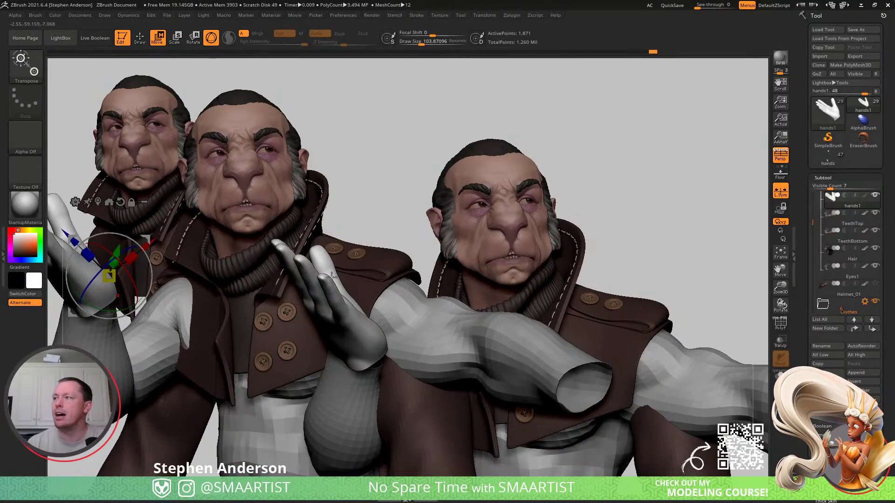
right_drag(332, 267, 416, 341)
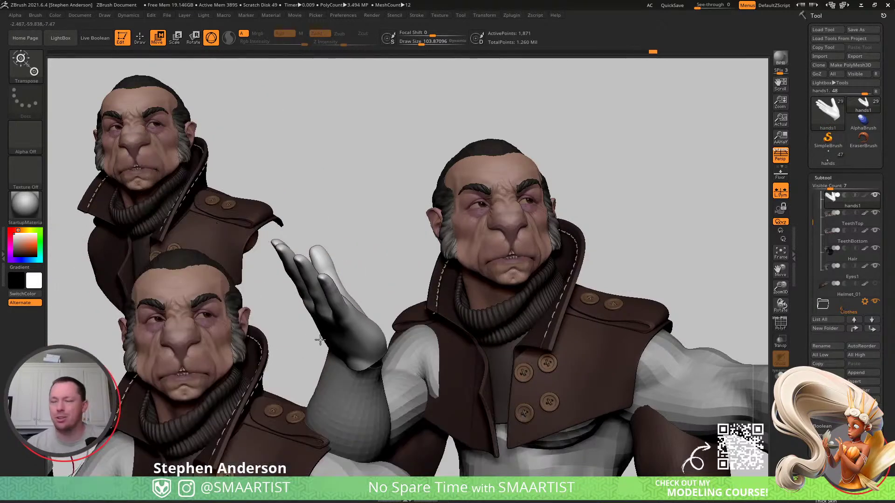
- Clear all snapshots from the canvas and reframe the character toward one side, leaving free space beside it
key(ctrl+n)
alt+right_drag(320, 331, 587, 213)
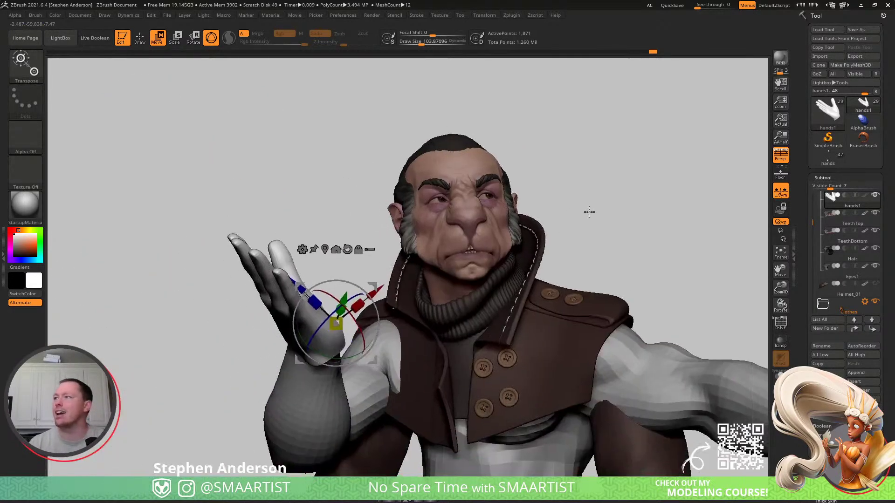
right_drag(683, 286, 424, 217)
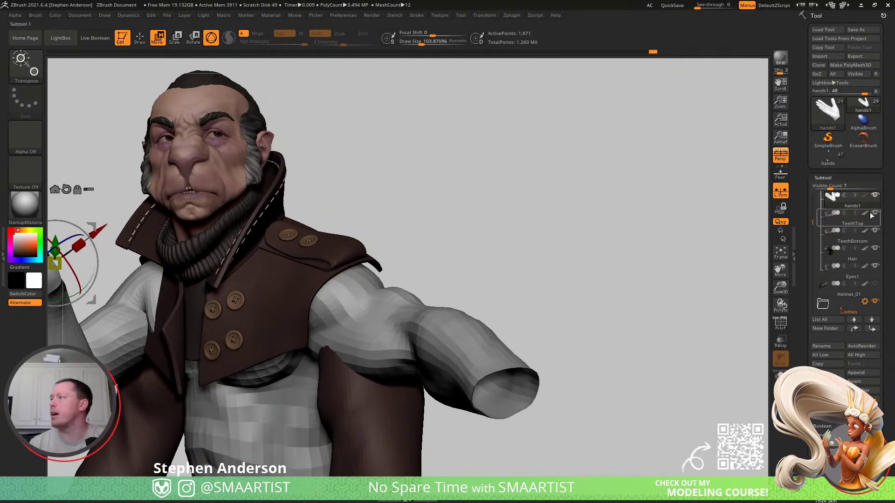
ctrl+right_drag(525, 264, 416, 251)
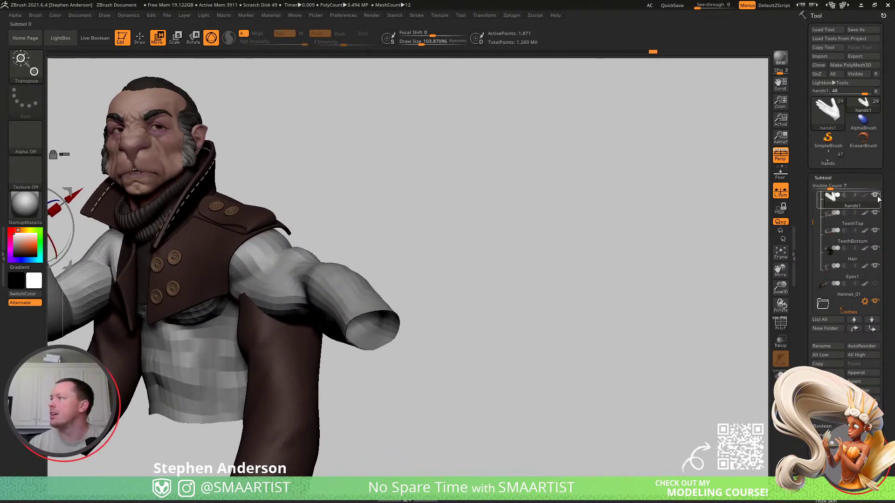
- Hide the hands1, Body1 and Body2 subtools and make Coatcollar_1 the active subtool
click(872, 222)
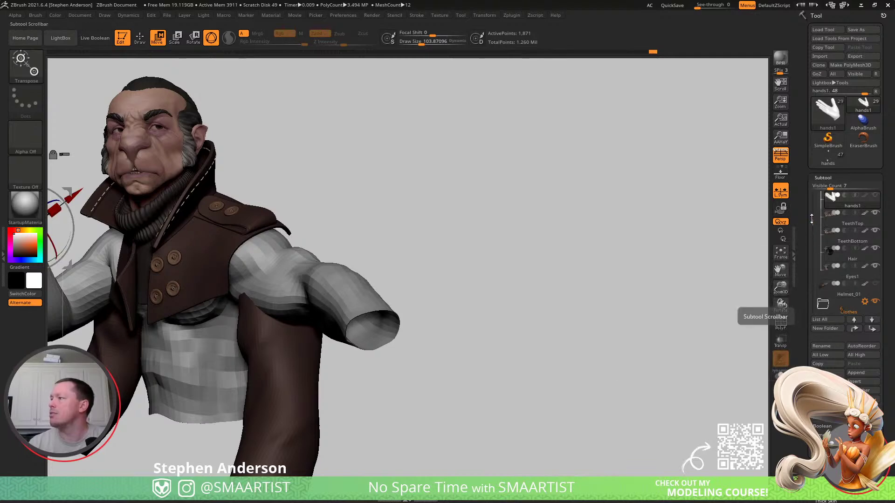
drag(812, 220, 814, 201)
click(853, 223)
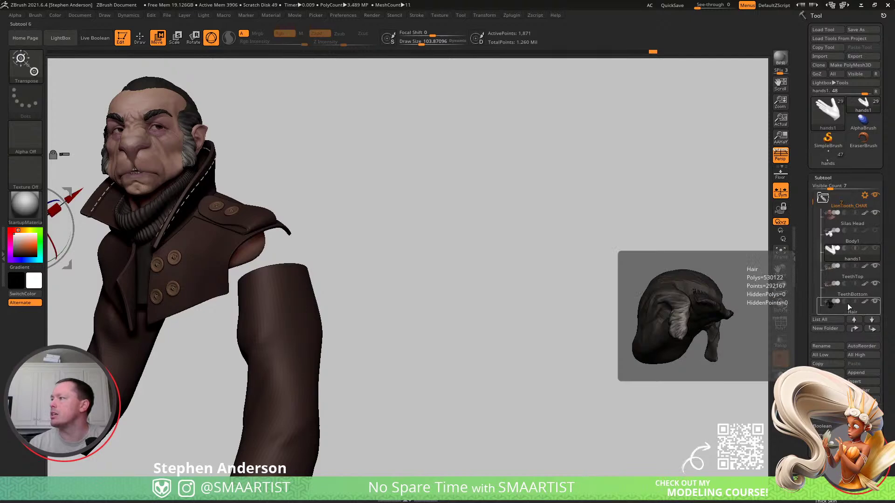
alt+click(292, 335)
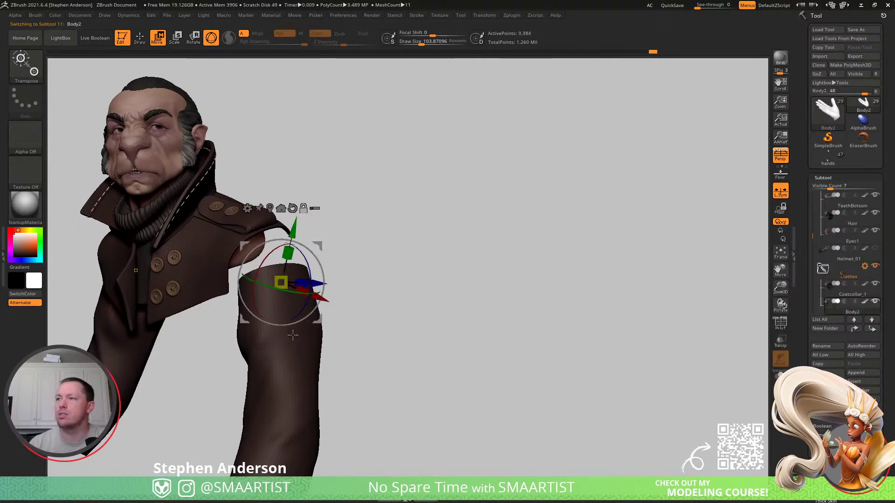
click(876, 302)
click(857, 295)
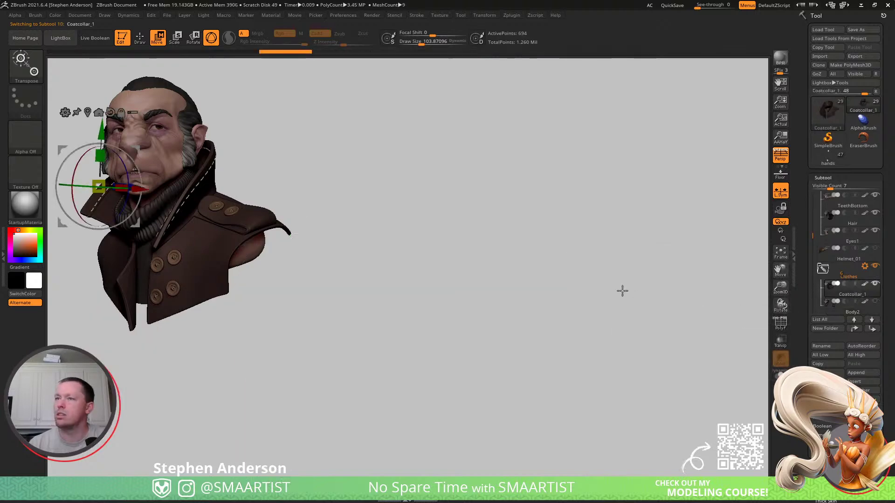
- Return to draw mode, drop a canvas snapshot of the bust, and shift the live model beside it
key(q)
key(shift+s)
alt+drag(433, 320, 683, 363)
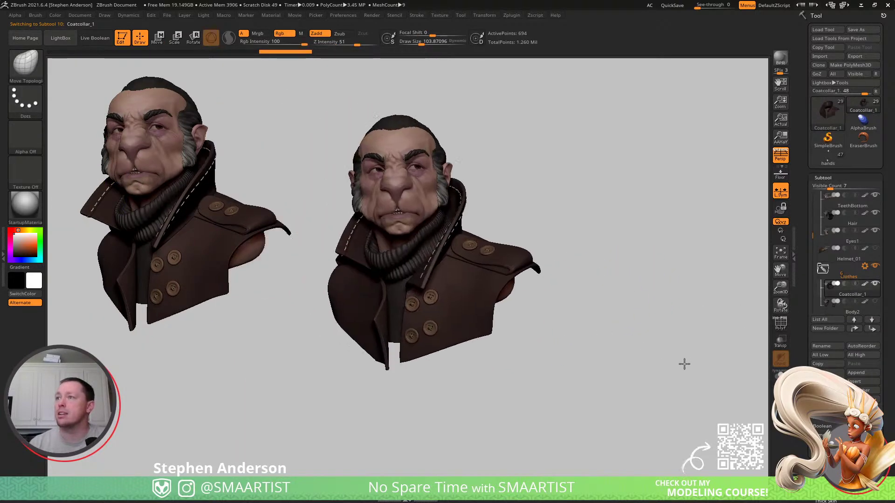
- Show the Body2, hands1 and Body1 subtools again
click(875, 302)
mouse_move(819, 249)
drag(814, 236, 814, 207)
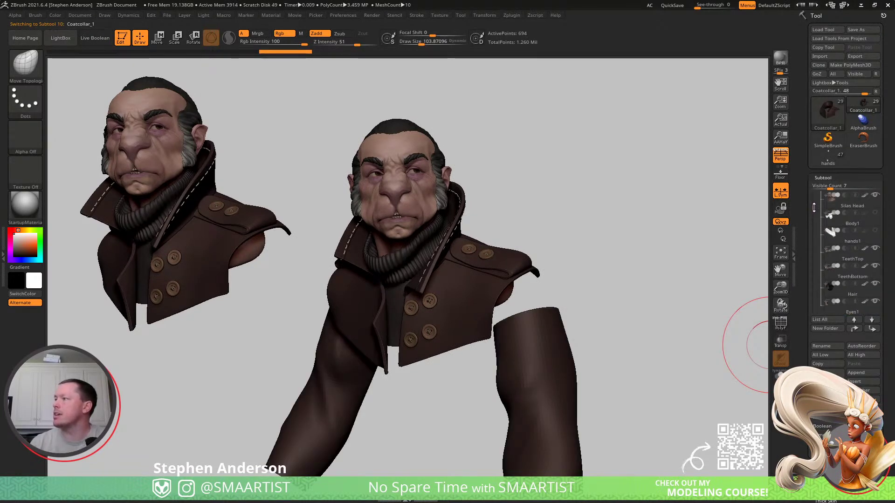
click(876, 230)
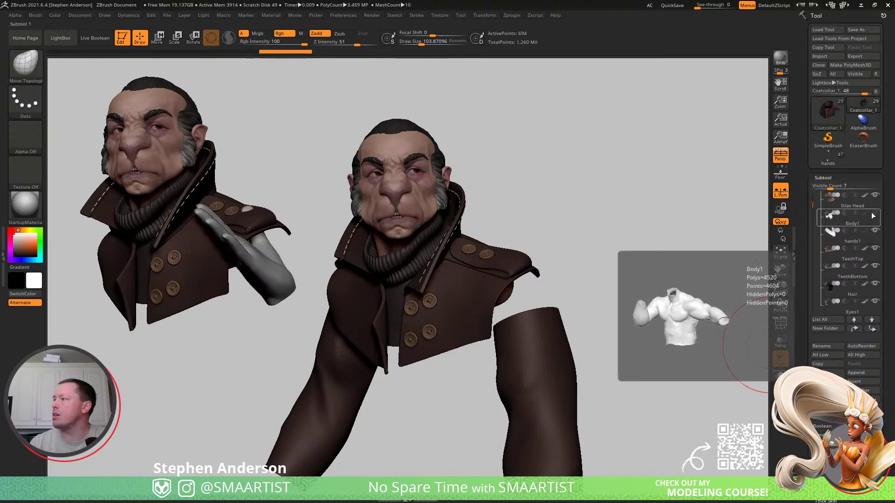
click(876, 213)
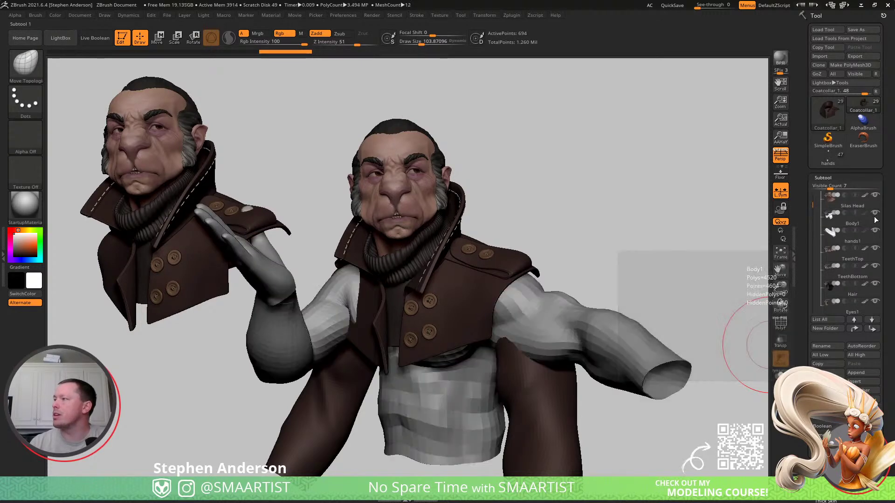
- Select the hands1 subtool and rename it to handsR
click(859, 241)
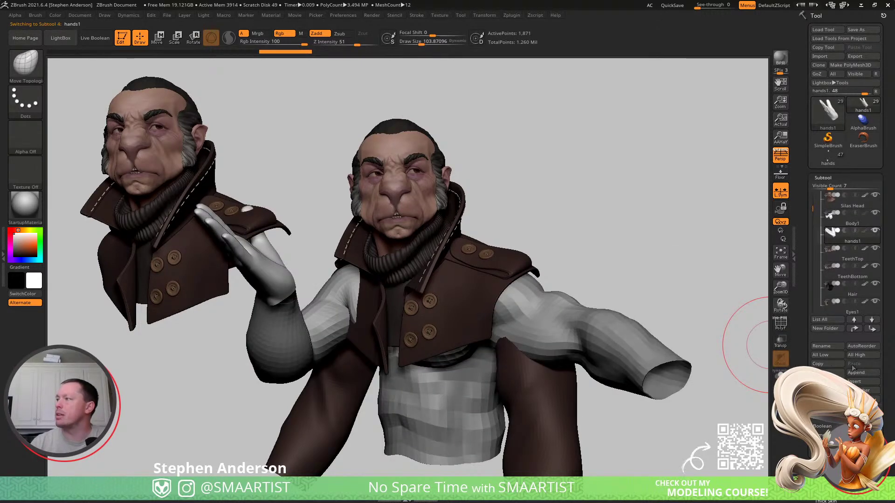
click(831, 346)
key(Right)
key(Return)
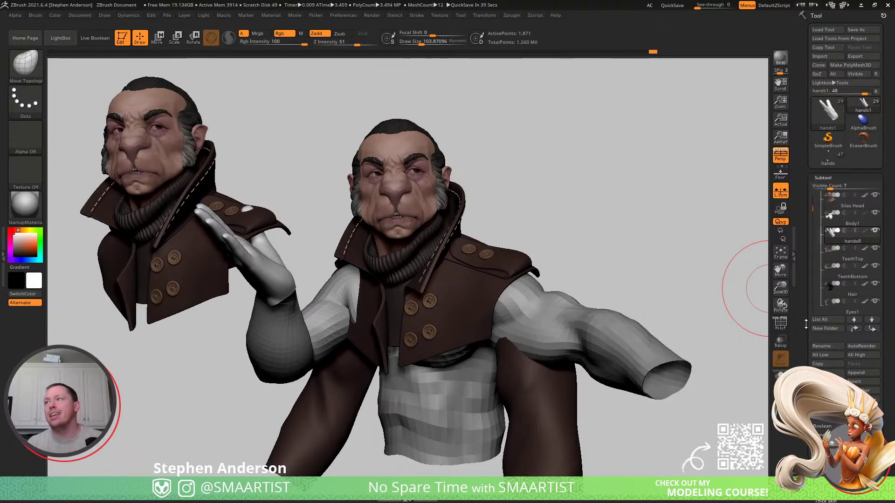
- Turn on the polyframe for the hand and mask everything except the little finger, with the gizmo at its base
mouse_move(317, 263)
alt+mouse_down()
mouse_move(415, 266)
mouse_move(420, 286)
mouse_move(400, 280)
alt+mouse_up()
drag(393, 316, 518, 238)
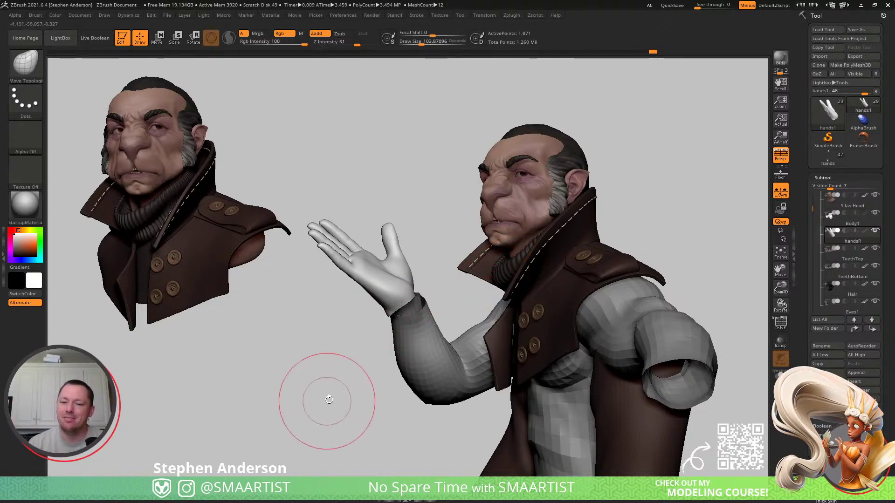
mouse_move(339, 395)
right_down()
mouse_move(360, 394)
mouse_move(340, 396)
right_up()
mouse_move(428, 288)
ctrl+right_down()
mouse_move(413, 308)
mouse_move(391, 283)
mouse_move(379, 309)
mouse_move(387, 280)
mouse_move(390, 334)
mouse_move(359, 327)
mouse_move(386, 394)
ctrl+right_up()
key(shift+f)
key(w)
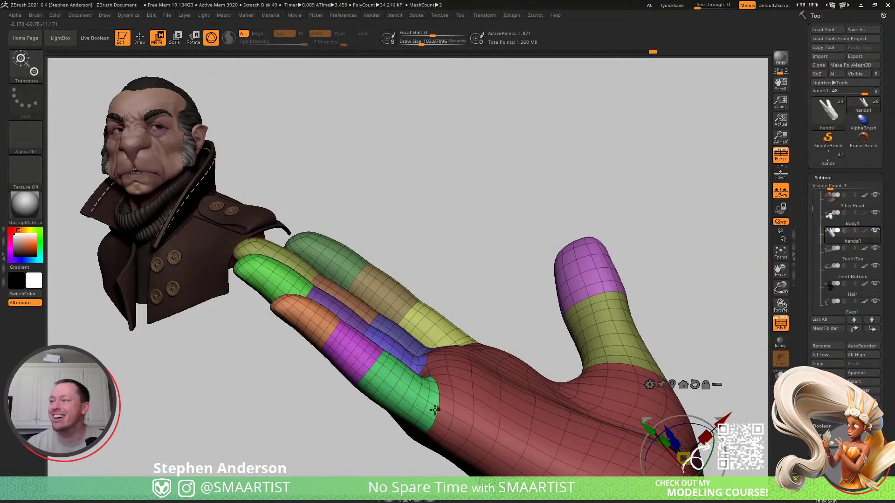
ctrl+click(436, 409)
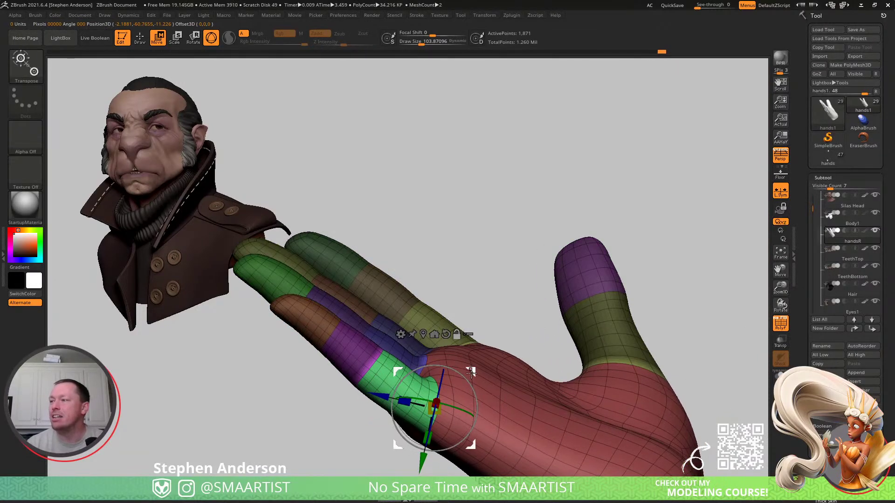
alt+drag(472, 372, 587, 260)
ctrl+drag(439, 403, 404, 382)
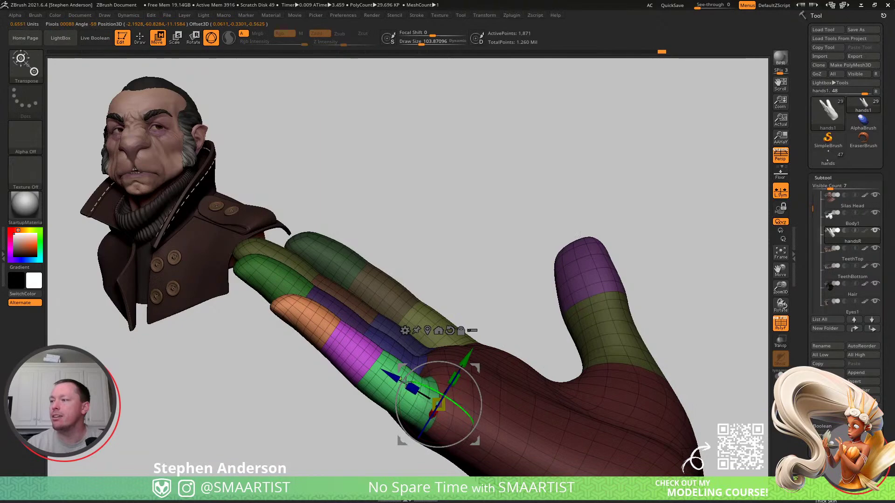
- Align the gizmo to the little finger's base knuckle and repose the unmasked finger
mouse_move(517, 359)
right_down()
mouse_move(496, 367)
mouse_move(511, 343)
right_up()
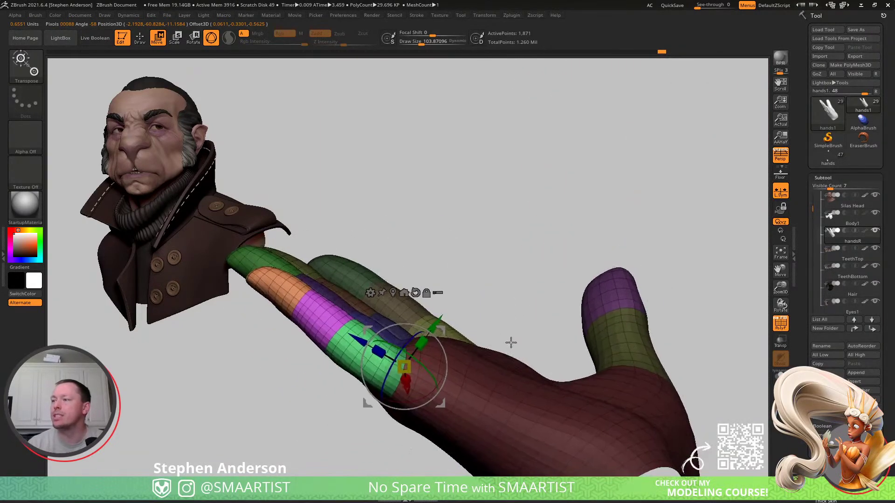
alt+drag(447, 329, 408, 346)
right_drag(410, 345, 395, 302)
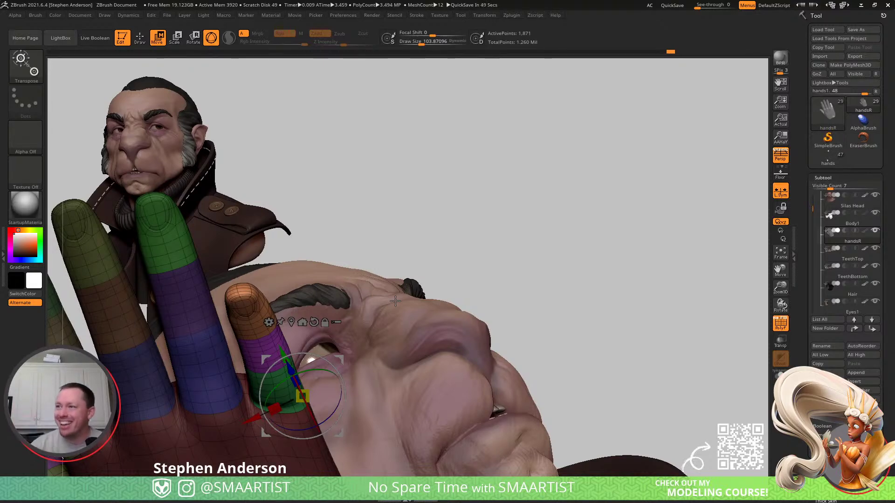
mouse_move(323, 276)
right_down()
mouse_move(239, 347)
mouse_move(225, 340)
mouse_move(360, 314)
mouse_move(462, 407)
mouse_move(466, 394)
mouse_move(454, 398)
right_up()
- Clear the mask and nudge the webbing between the little and ring fingers using the Move brush at a draw size of about 95
key(b)
key(m)
key(v)
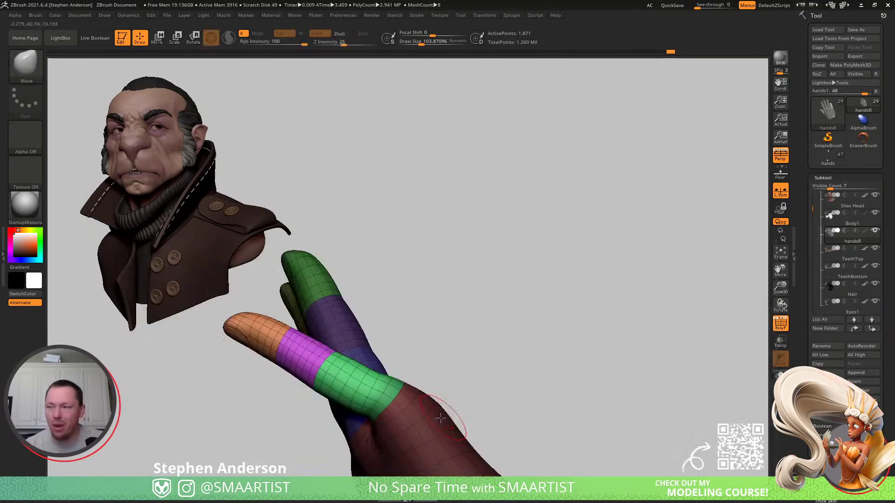
ctrl+drag(469, 344, 482, 355)
key(s)
drag(378, 420, 376, 419)
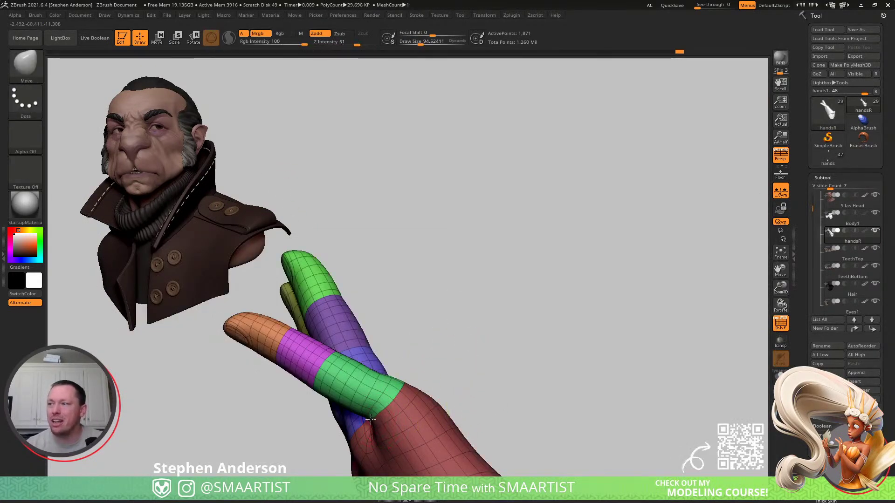
mouse_move(373, 419)
right_down()
mouse_move(379, 354)
mouse_move(367, 410)
right_up()
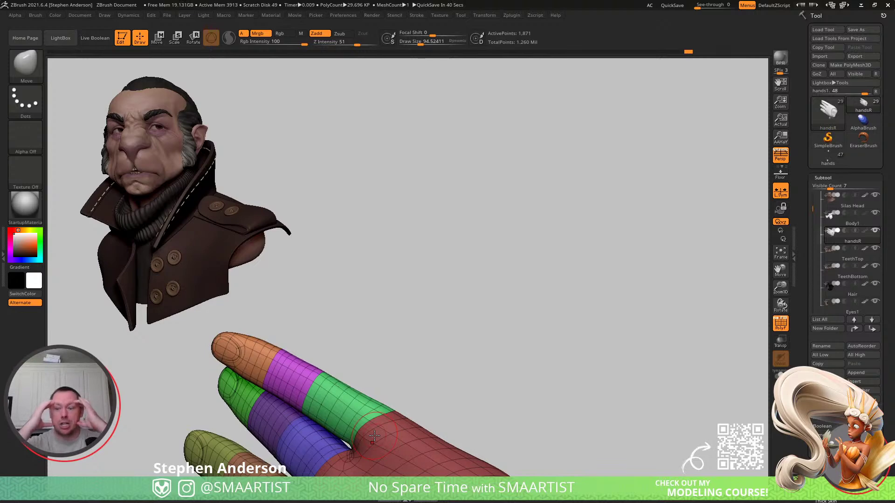
- Mask the rest of the hand again to isolate the whole little finger, with the transform gizmo at its base
drag(394, 339, 509, 330)
key(w)
ctrl+drag(329, 395, 385, 374)
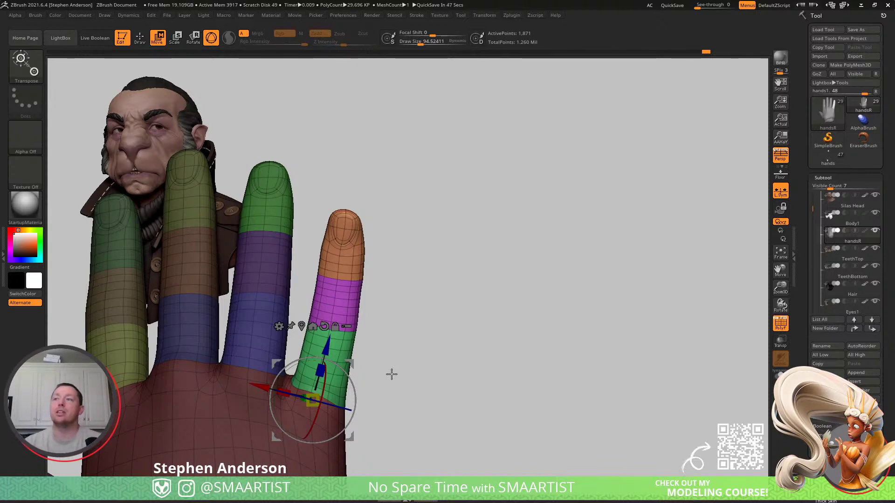
- Undo the last three edits to the little finger
key(ctrl+z)
key(ctrl+z)
key(ctrl+z)
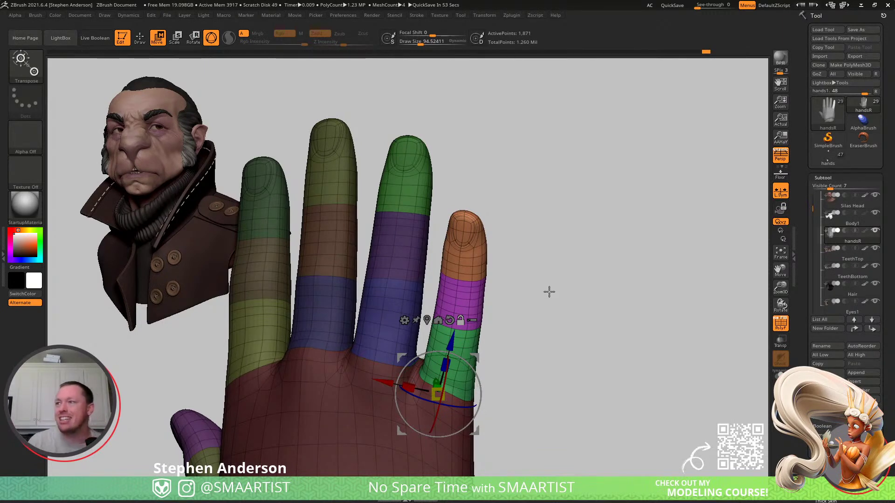
- Soft-mask everything below the little finger's middle knuckle and bend the upper two segments toward the palm around that knuckle
drag(549, 292, 618, 326)
drag(320, 271, 271, 262)
alt+click(272, 262)
alt+click(359, 284)
key(q)
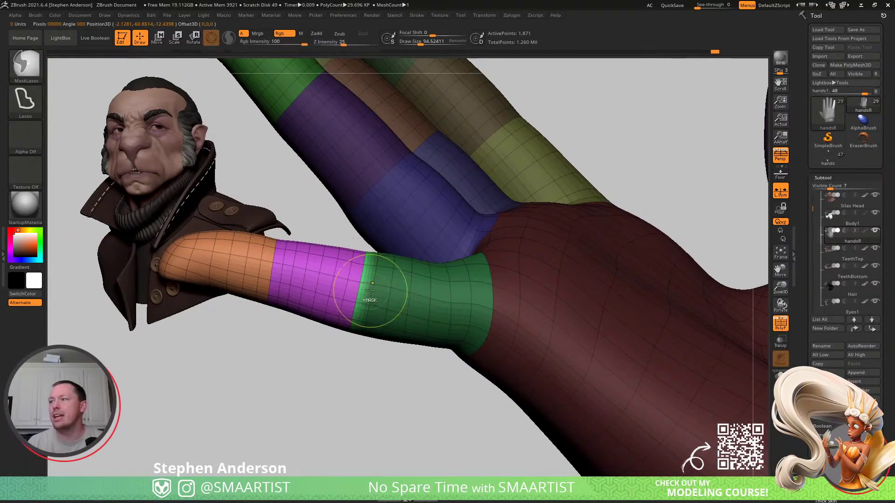
ctrl+click(346, 344)
ctrl+click(352, 368)
key(w)
drag(387, 284, 410, 272)
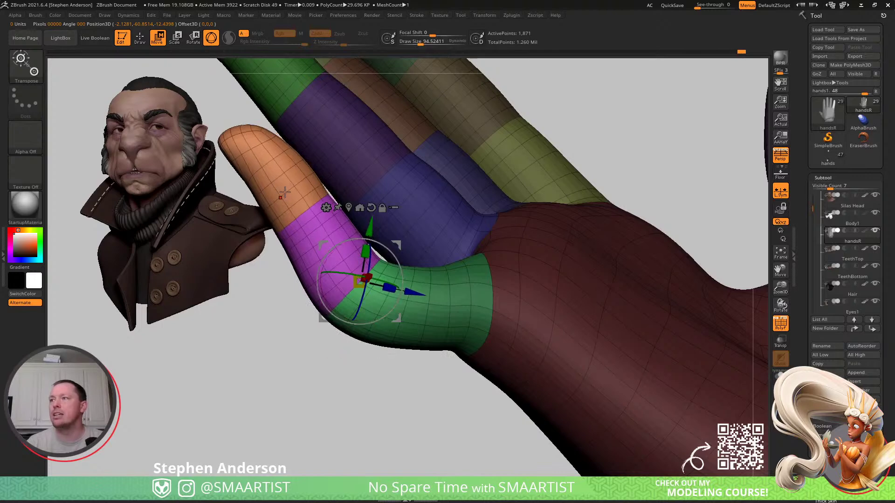
- Extend the soft mask to leave only the little finger's tip segment free and bend it at the last knuckle
ctrl+drag(244, 330, 243, 339)
ctrl+click(276, 175)
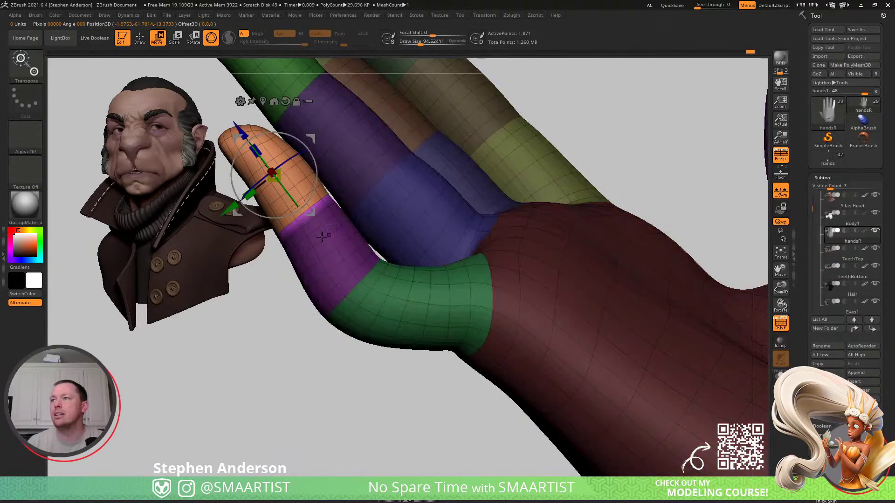
key(q)
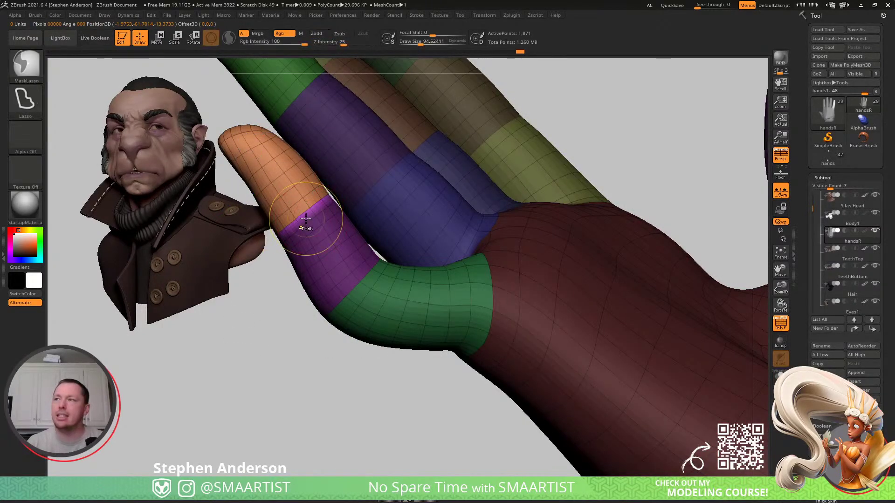
ctrl+click(267, 284)
ctrl+click(277, 309)
key(w)
alt+drag(305, 139, 342, 174)
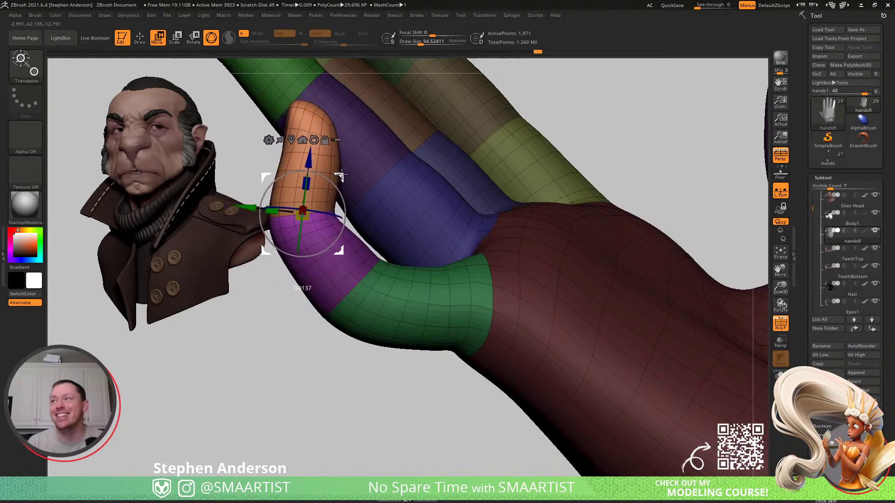
- Center the gizmo on the little finger's tip joint from the front, adjust the tip segment, and hide the polyframe
alt+right_drag(340, 162, 409, 152)
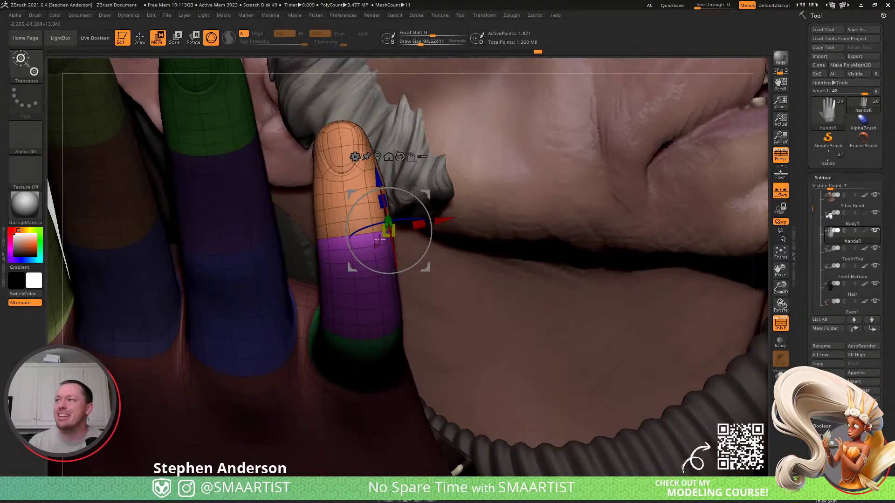
alt+drag(424, 194, 390, 199)
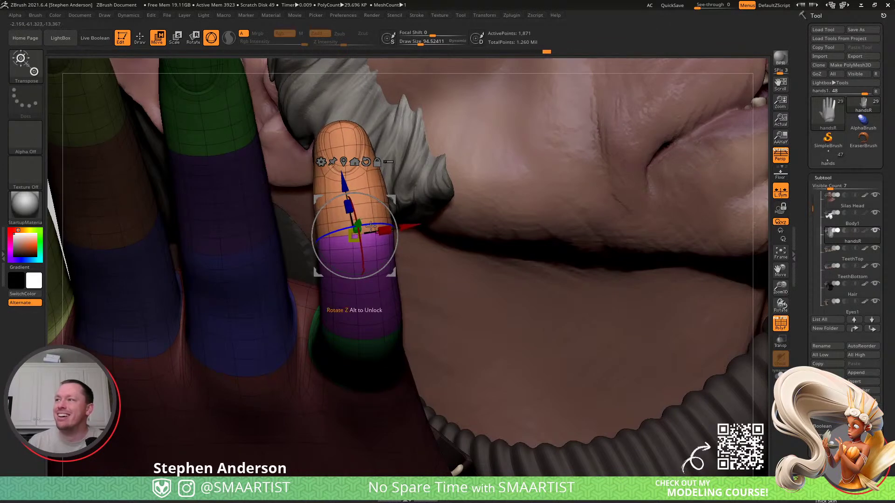
key(q)
mouse_move(376, 266)
right_down()
mouse_move(368, 242)
mouse_move(382, 200)
mouse_move(382, 245)
mouse_move(443, 191)
mouse_move(373, 272)
mouse_move(381, 288)
right_up()
key(shift+f)
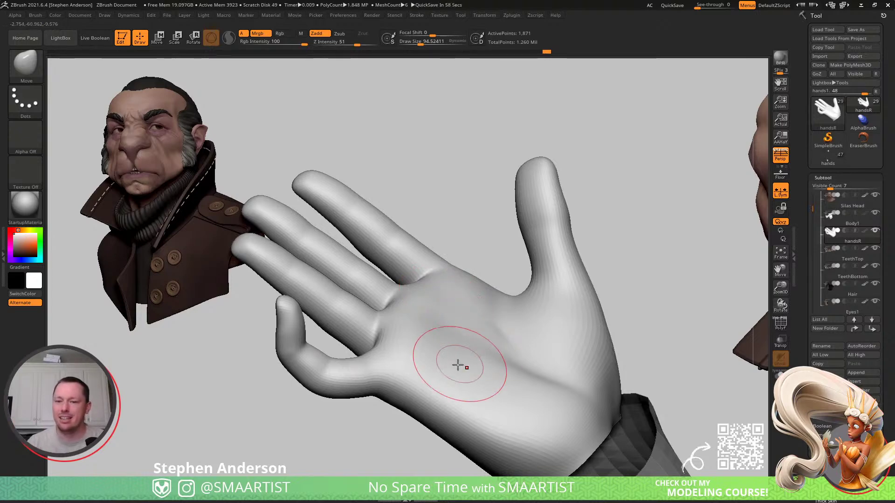
- Show the polyframe, mask everything except the little finger, center the gizmo at its base and rotate the whole finger
right_drag(432, 376, 342, 396)
key(w)
key(shift+f)
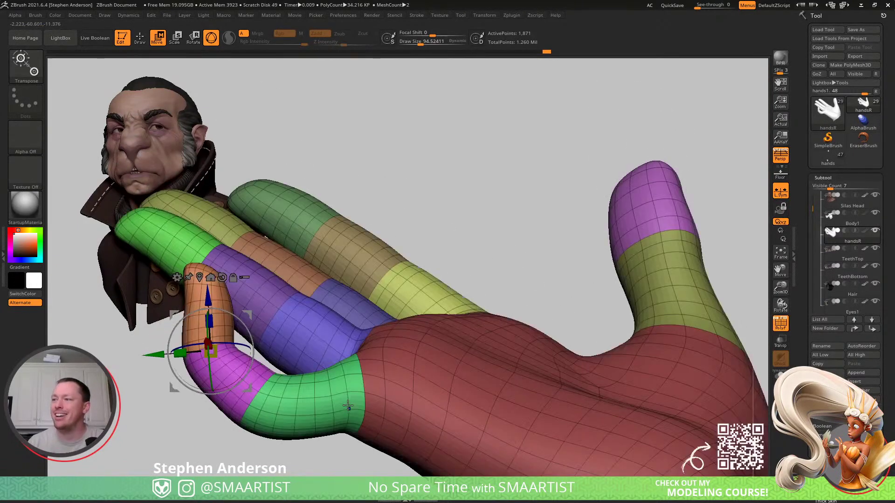
ctrl+drag(358, 395, 334, 394)
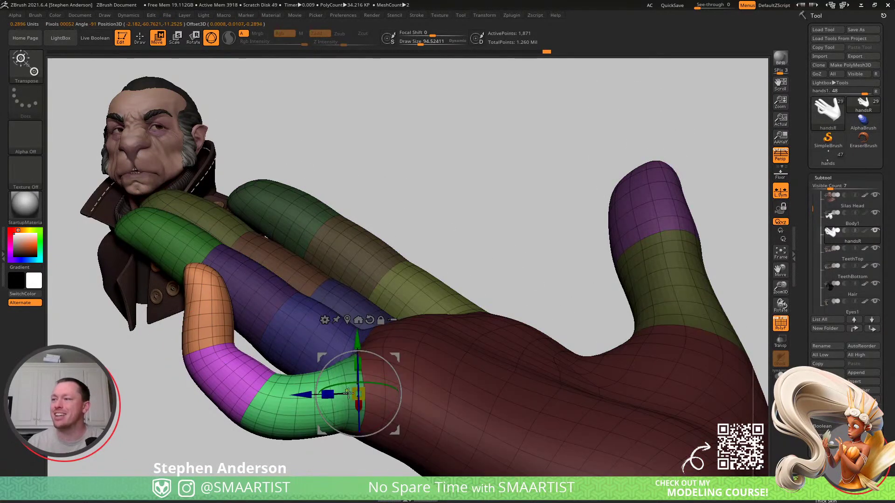
right_drag(390, 368, 390, 361)
drag(390, 361, 408, 378)
right_drag(410, 378, 448, 374)
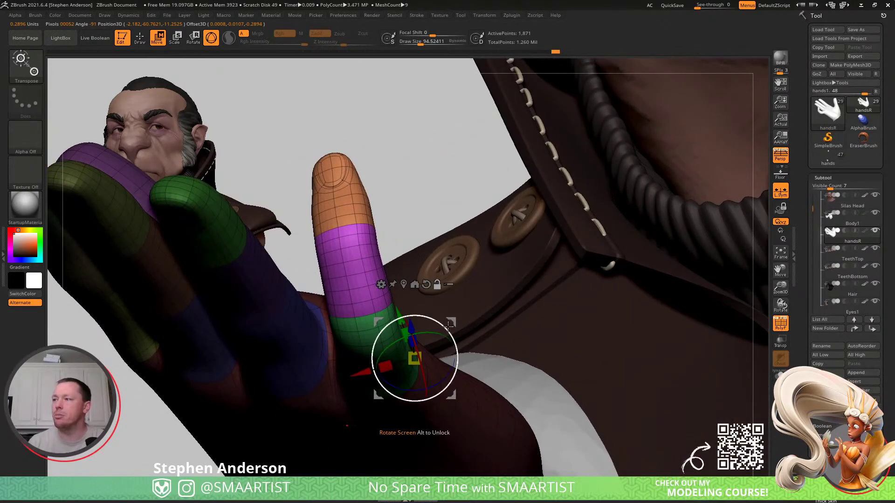
alt+drag(429, 332, 396, 359)
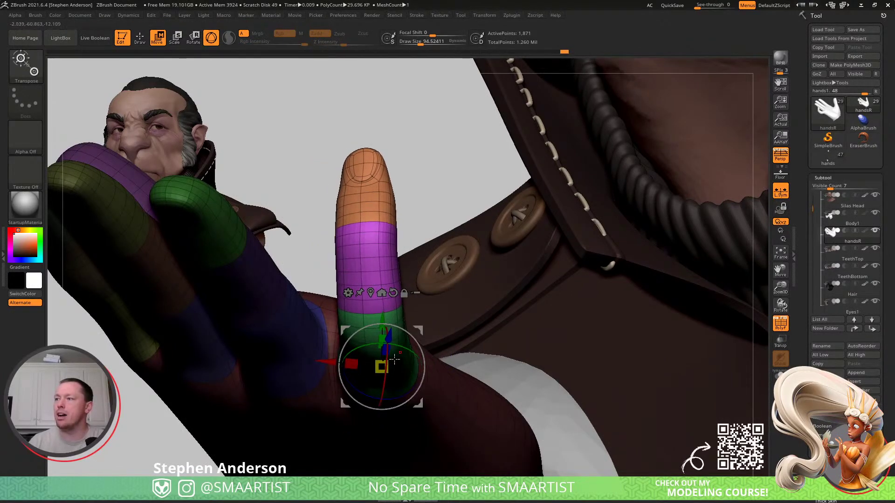
- Isolate the ring finger with a mask, align the gizmo to its base knuckle and rotate the finger
right_drag(387, 358, 499, 336)
alt+drag(373, 375, 331, 353)
right_drag(433, 355, 394, 321)
alt+drag(417, 311, 414, 302)
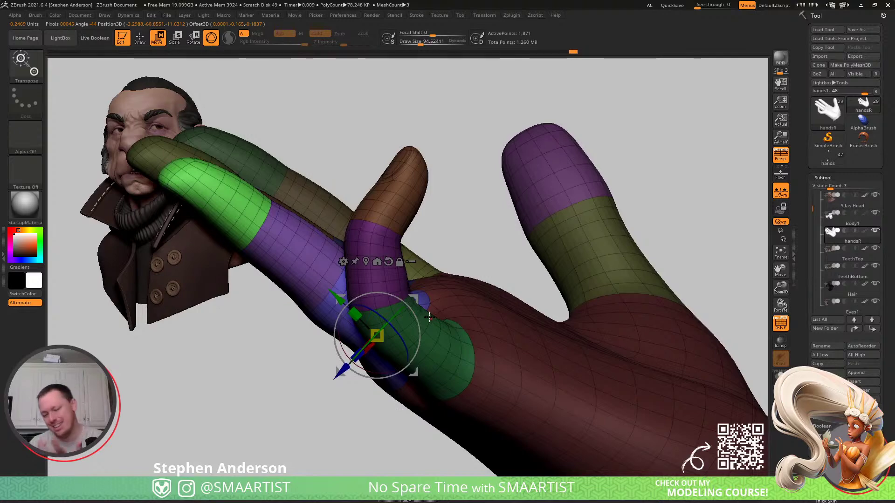
drag(426, 291, 423, 309)
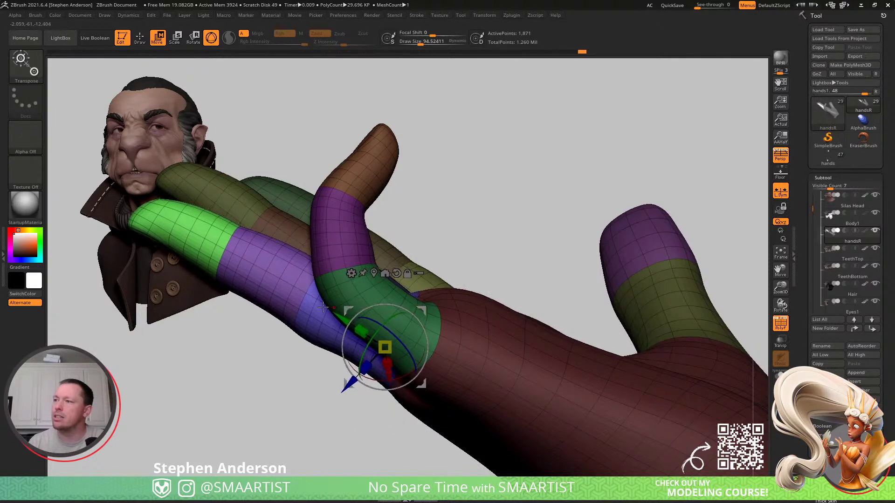
- Realign the gizmo at the ring finger's base and rotate the unmasked finger toward the palm
alt+click(300, 297)
right_drag(339, 220, 366, 270)
drag(316, 247, 329, 256)
right_drag(354, 289, 373, 357)
alt+click(385, 375)
right_drag(414, 332, 436, 317)
alt+drag(426, 334, 425, 311)
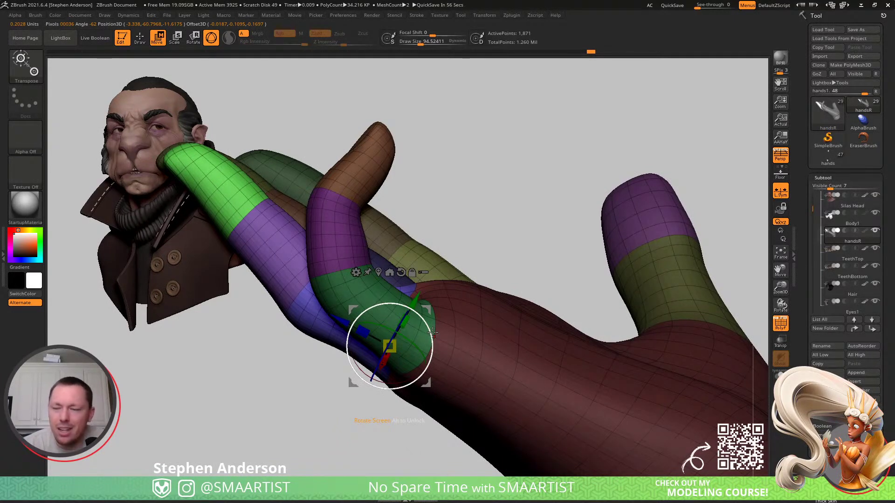
- Undo the last ring finger rotation and readjust the finger's angle at its base knuckle
mouse_move(410, 311)
mouse_down()
mouse_move(393, 305)
mouse_move(435, 316)
mouse_move(405, 311)
mouse_up()
key(ctrl+z)
right_drag(437, 315, 456, 267)
drag(394, 330, 422, 334)
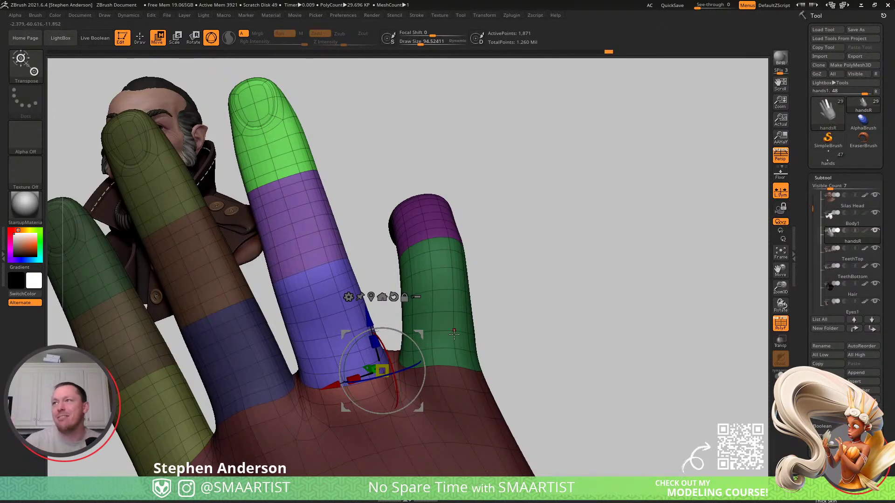
- Mask all but the ring finger's tip segment and bend it about 23 degrees toward the palm at the last knuckle
right_drag(298, 241, 256, 275)
click(324, 166)
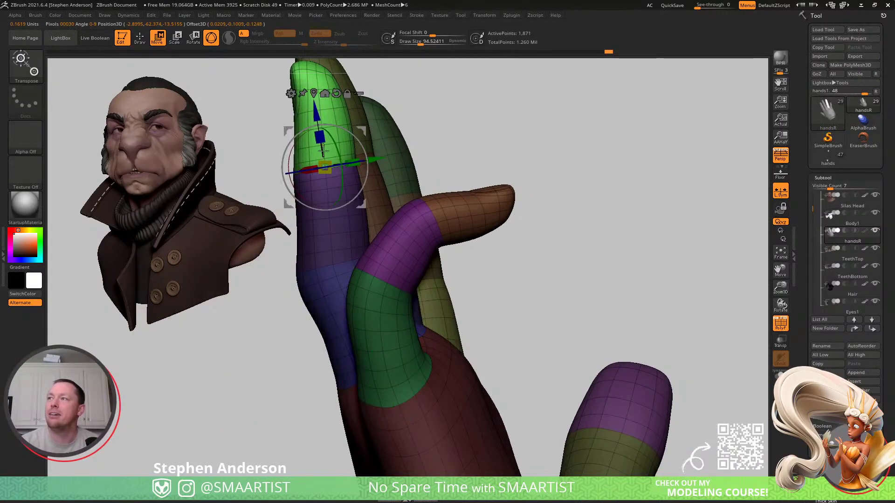
drag(351, 133, 358, 144)
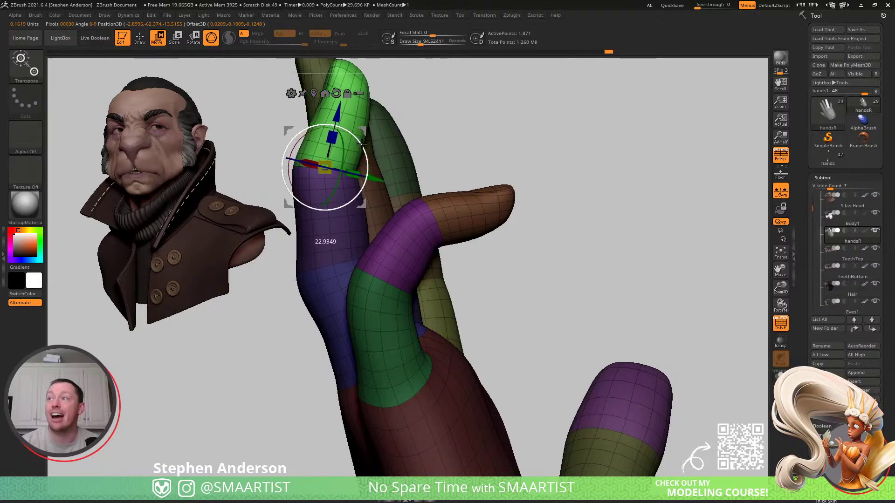
- Reshape the back of the ring finger's last knuckle using the Move brush at a draw size of about 119, and hide the polyframe
key(q)
right_drag(308, 165, 358, 159)
key(s)
drag(265, 167, 270, 168)
mouse_move(294, 173)
right_down()
mouse_move(278, 180)
mouse_move(325, 190)
mouse_move(300, 169)
right_up()
key(s)
drag(302, 164, 298, 164)
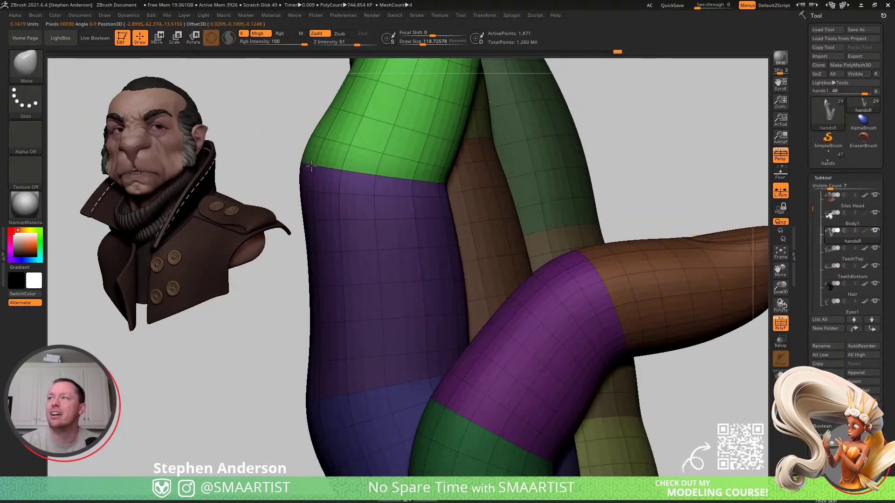
mouse_move(323, 172)
right_down()
mouse_move(260, 139)
mouse_move(308, 109)
mouse_move(369, 107)
mouse_move(384, 134)
mouse_move(342, 182)
mouse_move(337, 212)
mouse_move(259, 231)
mouse_move(280, 232)
mouse_move(287, 251)
right_up()
key(shift+f)
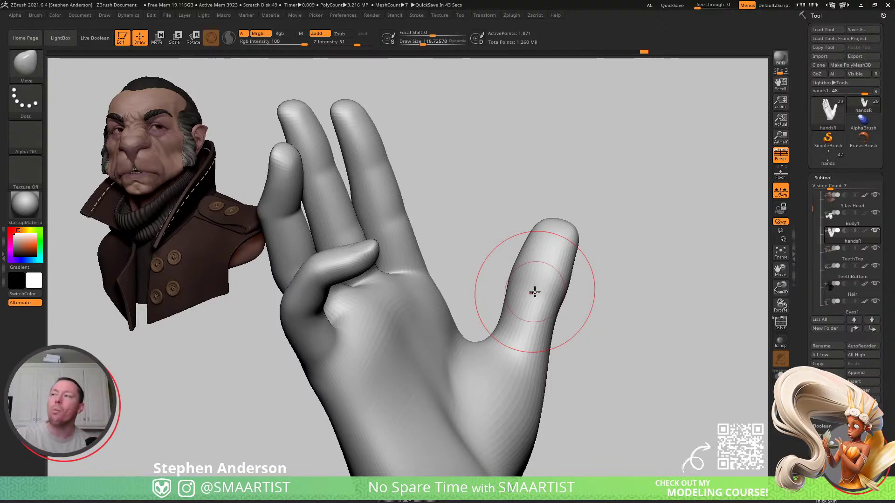
- Show the polyframe, mask everything except the middle finger and adjust the finger's rotation with the gizmo at its base
mouse_move(414, 152)
mouse_down()
mouse_move(464, 130)
mouse_move(426, 140)
mouse_move(482, 227)
mouse_move(503, 200)
mouse_move(463, 224)
mouse_move(466, 312)
mouse_up()
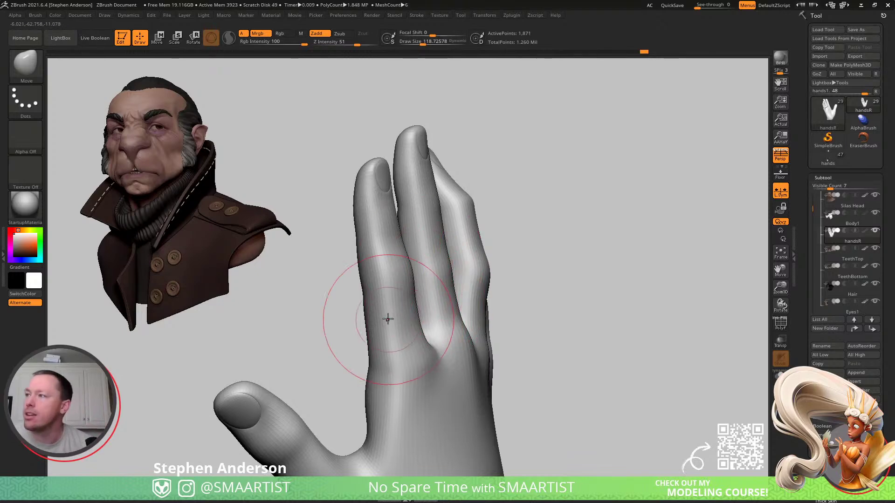
mouse_move(386, 296)
mouse_down()
mouse_move(418, 307)
mouse_move(391, 316)
mouse_up()
key(w)
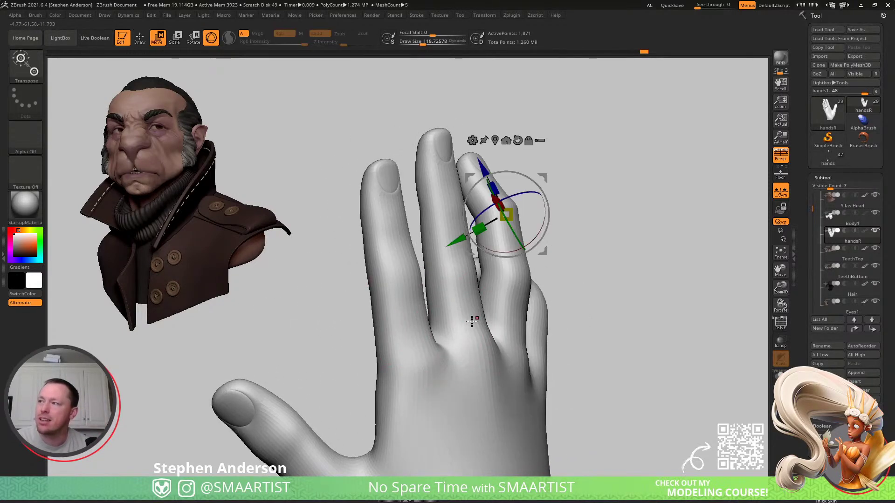
key(shift+f)
ctrl+drag(466, 334, 459, 318)
right_drag(466, 290, 540, 263)
drag(536, 282, 538, 283)
right_drag(539, 281, 431, 295)
drag(430, 294, 425, 291)
- Limit the unmasked area to the middle finger's upper two segments and bend them slightly at the middle knuckle
right_drag(426, 291, 512, 237)
alt+drag(527, 284, 616, 203)
ctrl+drag(493, 263, 494, 257)
right_drag(492, 252, 531, 226)
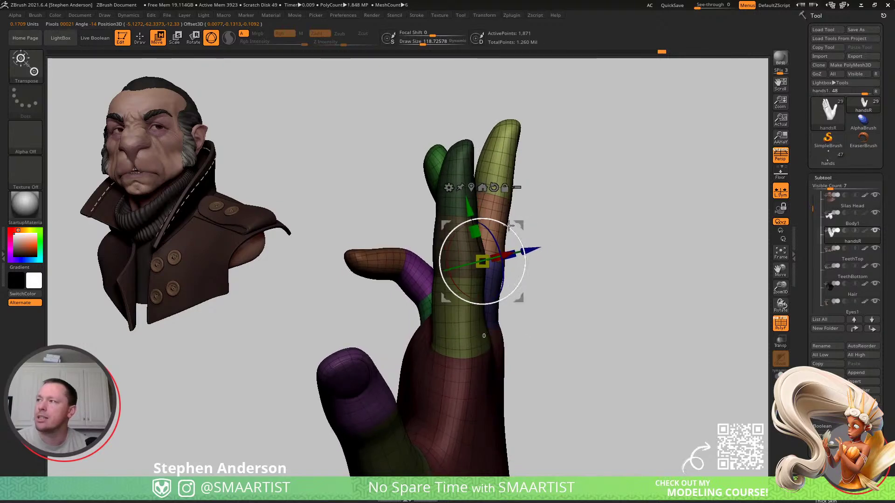
drag(512, 227, 502, 224)
right_drag(502, 222, 542, 206)
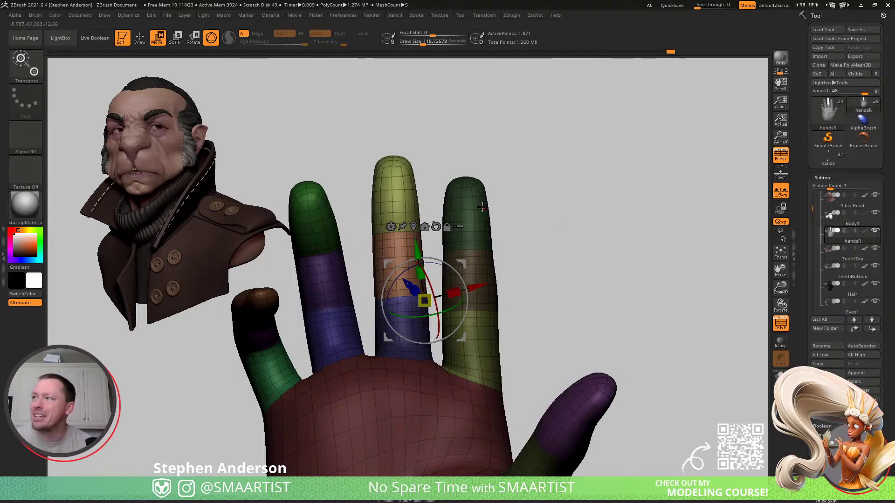
- Unmask the whole middle finger, place the gizmo at its base knuckle and shift the finger slightly toward the back of the hand
right_drag(476, 211, 517, 234)
key(shift+f)
ctrl+right_drag(566, 278, 403, 354)
key(shift+f)
ctrl+click(403, 355)
alt+click(400, 356)
alt+drag(400, 356, 451, 282)
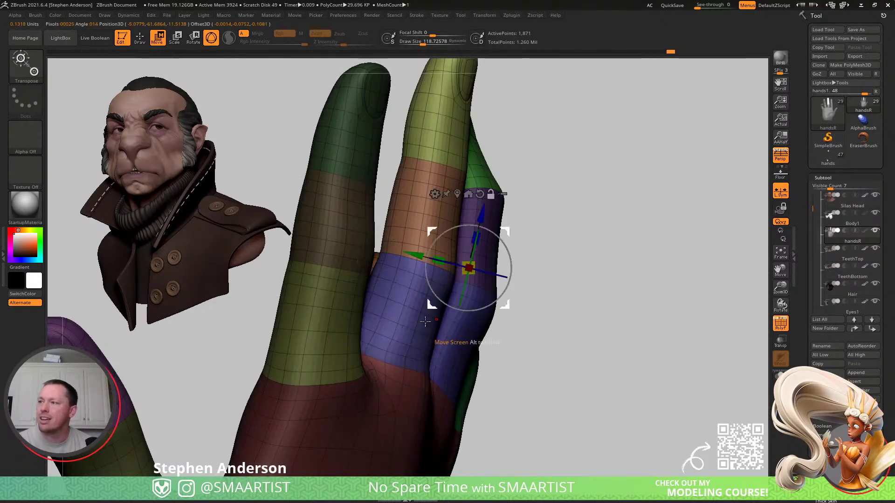
alt+click(400, 366)
right_drag(469, 319, 490, 329)
drag(493, 332, 497, 336)
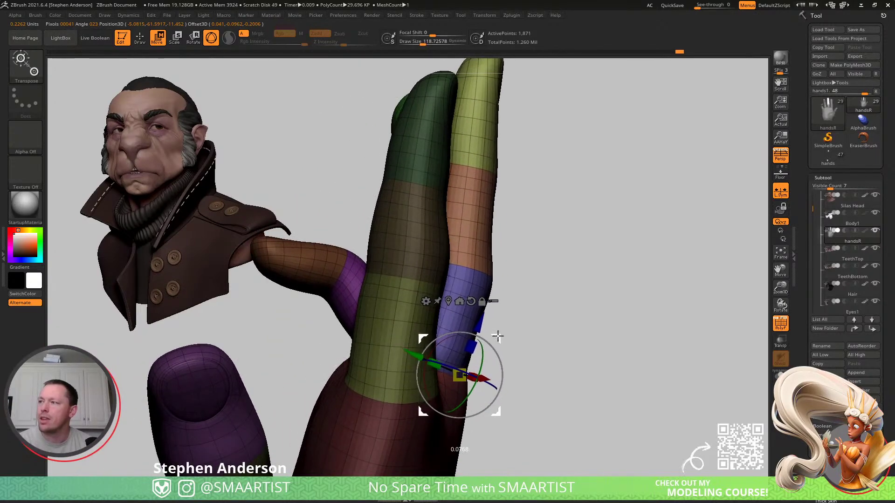
- Clear the mask, hide the polyframe and smooth the webbing between the index and middle fingers
key(q)
right_drag(502, 323, 536, 266)
ctrl+right_drag(497, 245, 508, 187)
ctrl+drag(641, 178, 689, 218)
key(shift+f)
right_drag(491, 292, 540, 296)
mouse_move(540, 296)
ctrl+right_down()
mouse_move(556, 321)
mouse_move(536, 300)
ctrl+right_up()
key(shift)
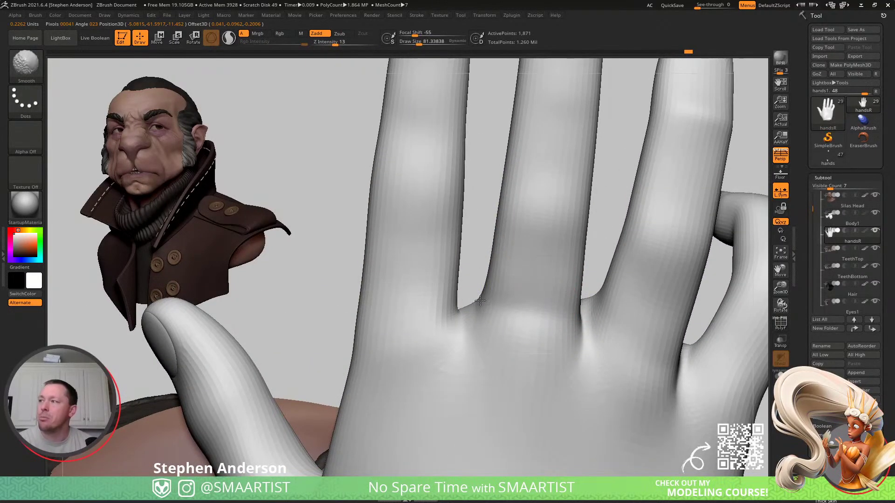
shift+drag(488, 301, 504, 234)
right_drag(585, 245, 555, 253)
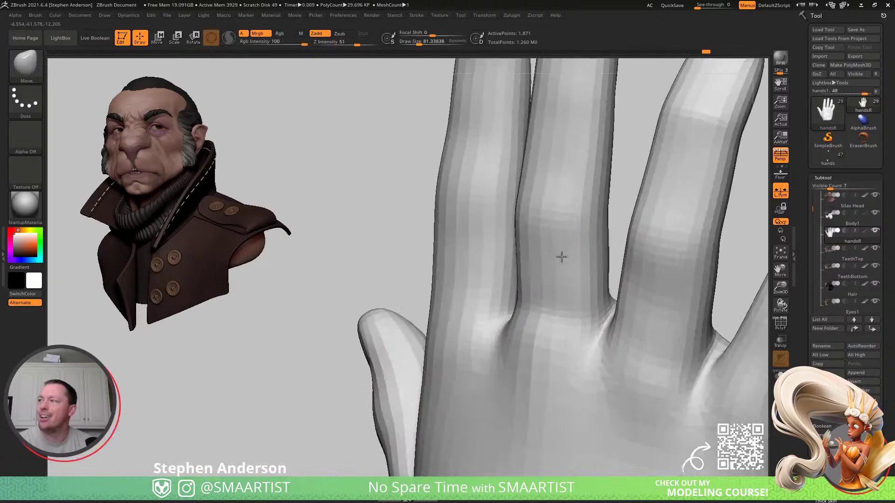
- Show the polyframe and reshape the base of the middle finger using the Move brush at a draw size of about 124
key(b)
key(m)
key(v)
mouse_move(584, 292)
right_down()
mouse_move(600, 285)
mouse_move(554, 312)
mouse_move(524, 302)
mouse_move(543, 311)
right_up()
key(shift+f)
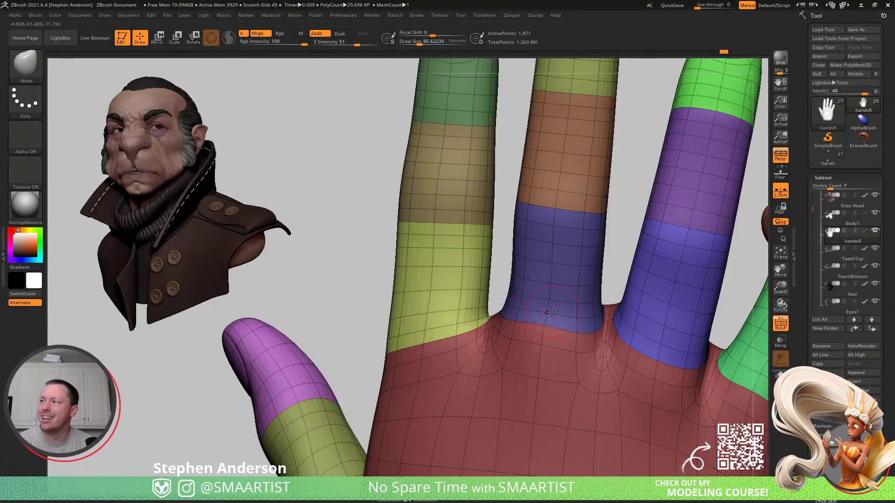
mouse_move(551, 313)
right_down()
mouse_move(520, 311)
mouse_move(541, 313)
right_up()
key(s)
drag(561, 315, 565, 316)
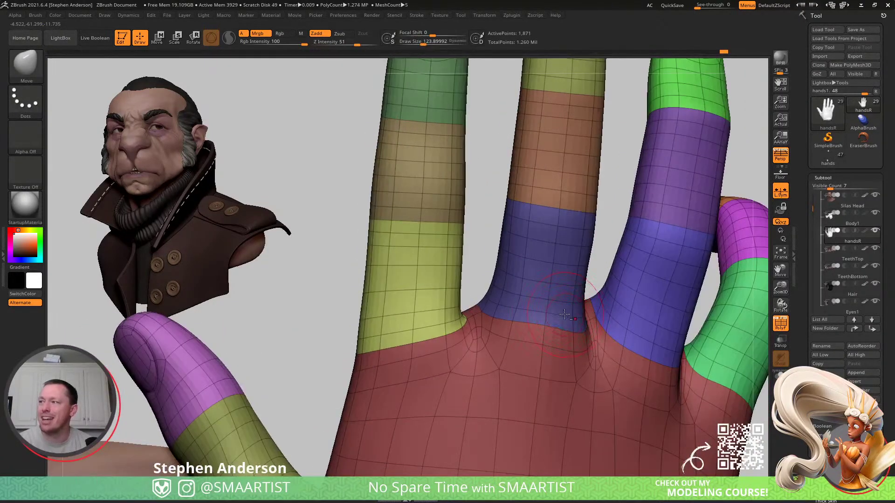
mouse_move(565, 304)
right_down()
mouse_move(524, 300)
mouse_move(552, 296)
right_up()
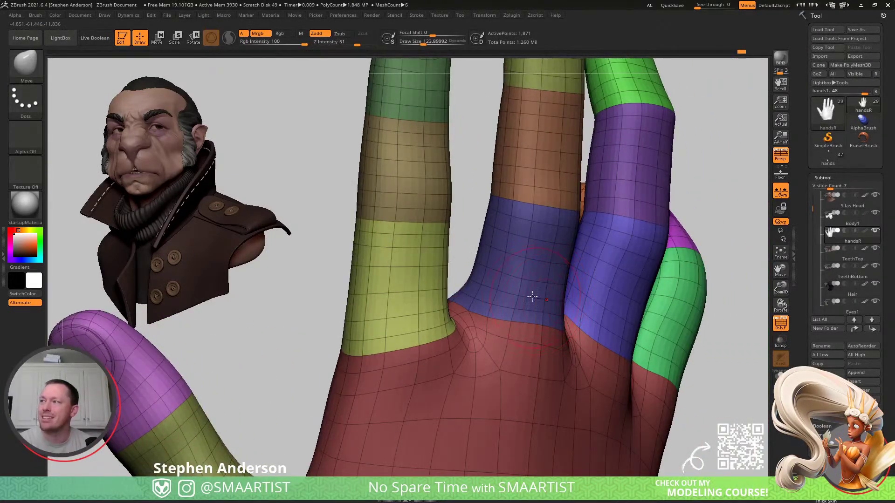
- Refine the middle finger's base and webbing with the Move brush at draw sizes of about 81 and 73
key(s)
drag(518, 304, 514, 304)
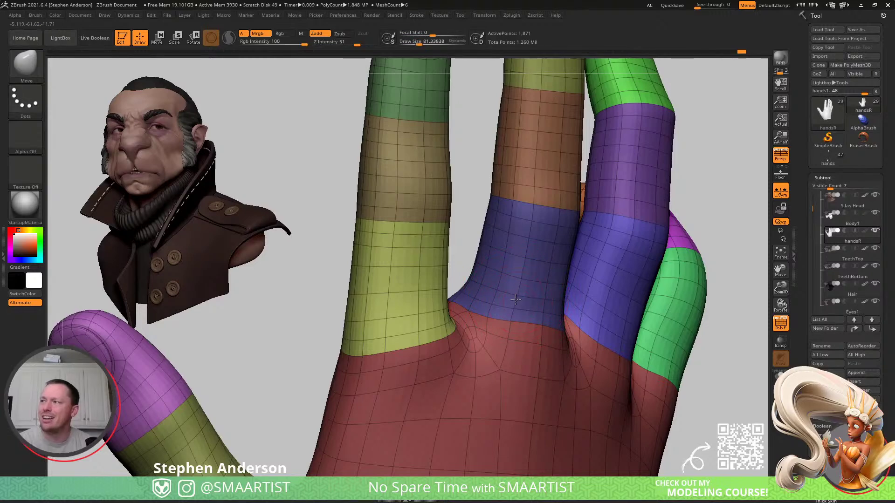
right_drag(513, 314, 535, 306)
key(s)
drag(513, 307, 510, 308)
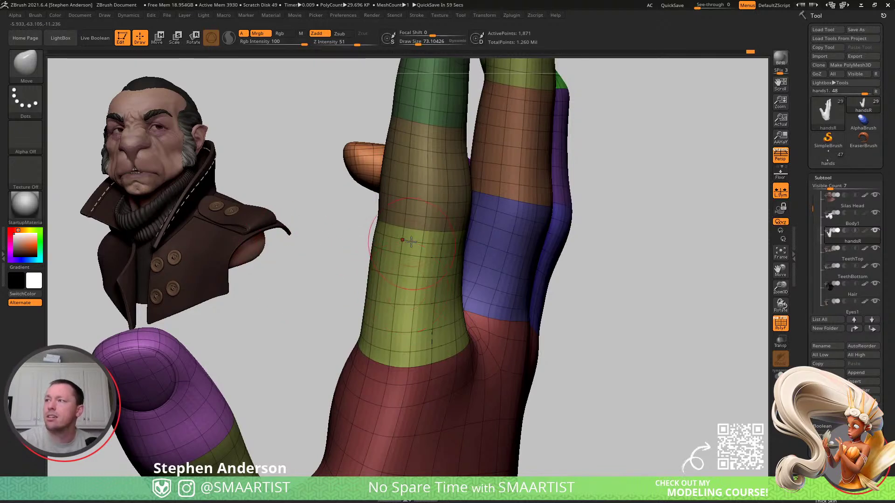
- Mask the hand except the index fingertip, place the gizmo at its outermost knuckle and bend the fingertip slightly
drag(298, 280, 427, 224)
mouse_move(427, 224)
right_down()
mouse_move(413, 237)
mouse_move(413, 230)
mouse_move(319, 236)
mouse_move(423, 238)
mouse_move(401, 261)
mouse_move(451, 248)
mouse_move(366, 231)
mouse_move(335, 237)
right_up()
key(w)
right_drag(314, 181, 335, 189)
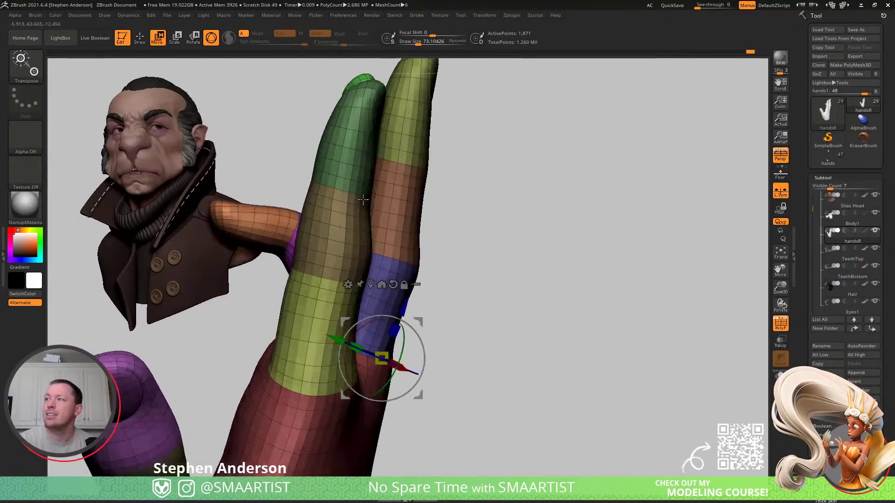
click(336, 189)
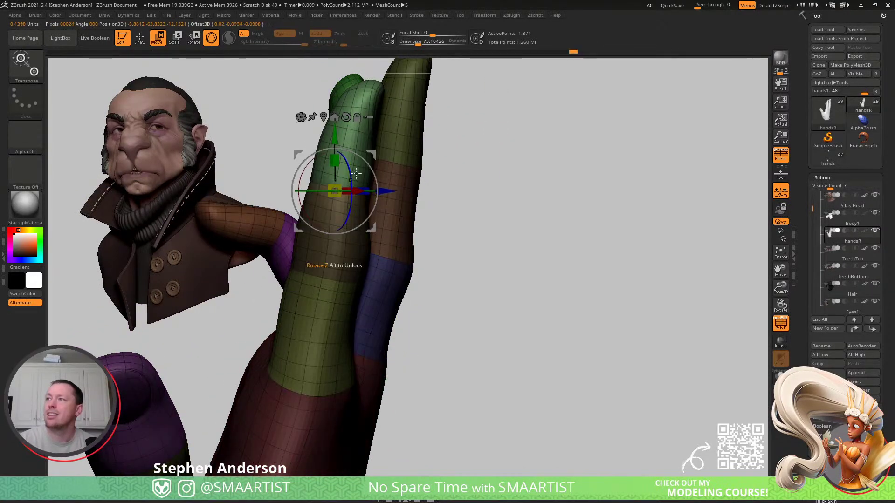
drag(363, 161, 356, 156)
- Unmask down to the index finger's middle knuckle, place the gizmo there and bend the finger slightly
alt+right_drag(339, 263, 436, 194)
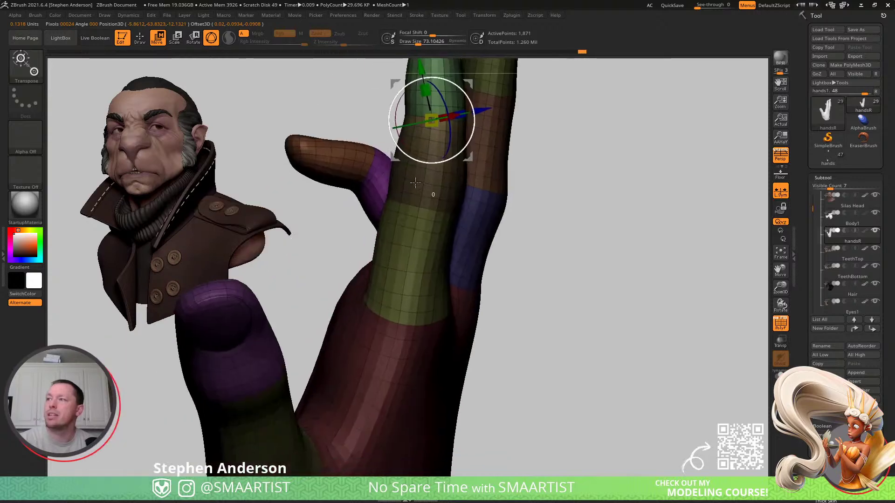
click(421, 211)
drag(447, 181, 443, 174)
- Unmask the whole index finger, place the gizmo at its base knuckle and adjust the finger's angle
ctrl+right_drag(422, 305, 412, 266)
ctrl+drag(410, 310, 444, 281)
alt+click(422, 235)
right_drag(445, 281, 507, 287)
drag(536, 286, 554, 284)
mouse_move(496, 268)
ctrl+right_down()
mouse_move(461, 205)
mouse_move(459, 221)
mouse_move(536, 274)
mouse_move(557, 309)
mouse_move(544, 239)
ctrl+right_up()
- Clear the mask and reshape the palm and its outer edge using the Move brush at draw sizes of about 90 and 51
key(q)
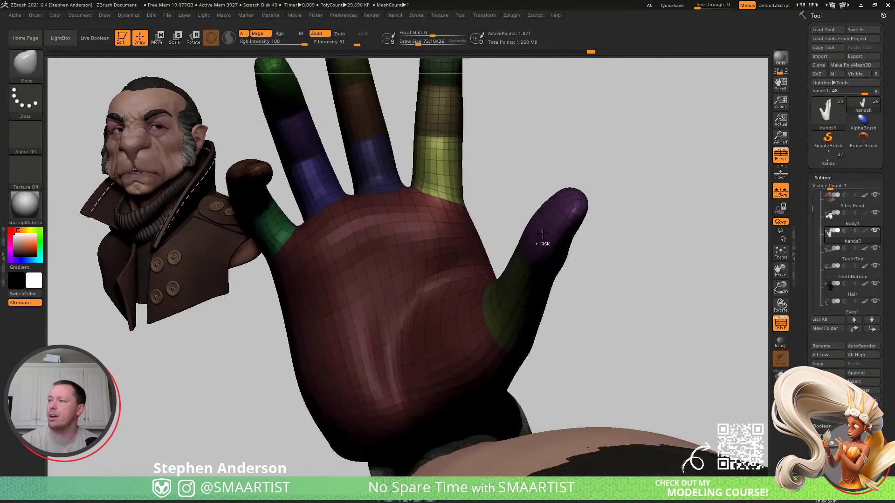
key(ctrl+shift+a)
key(s)
drag(474, 229, 475, 231)
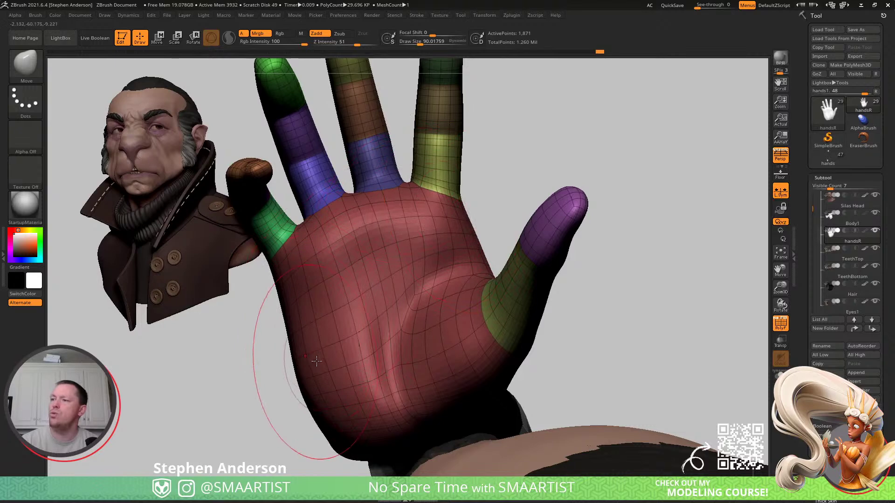
mouse_move(342, 451)
ctrl+right_down()
mouse_move(326, 336)
mouse_move(366, 294)
mouse_move(412, 269)
ctrl+right_up()
key(s)
drag(454, 196, 449, 196)
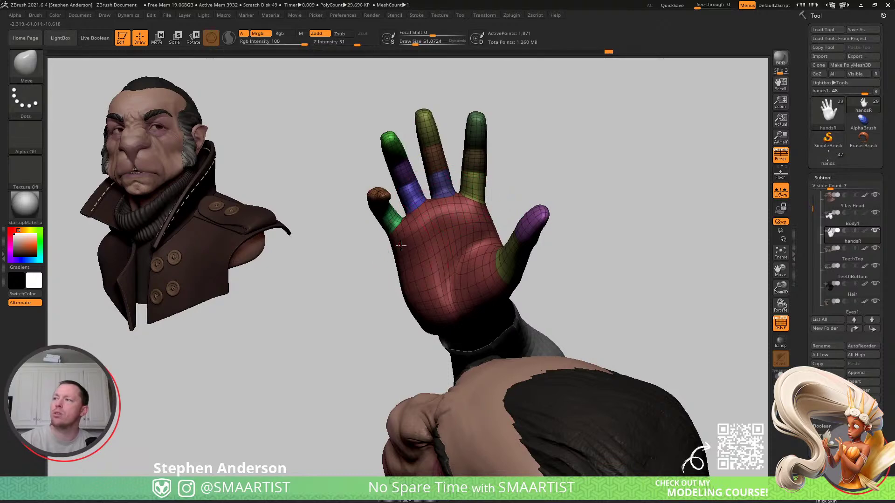
drag(429, 316, 438, 304)
mouse_move(463, 280)
right_down()
mouse_move(459, 219)
mouse_move(460, 288)
right_up()
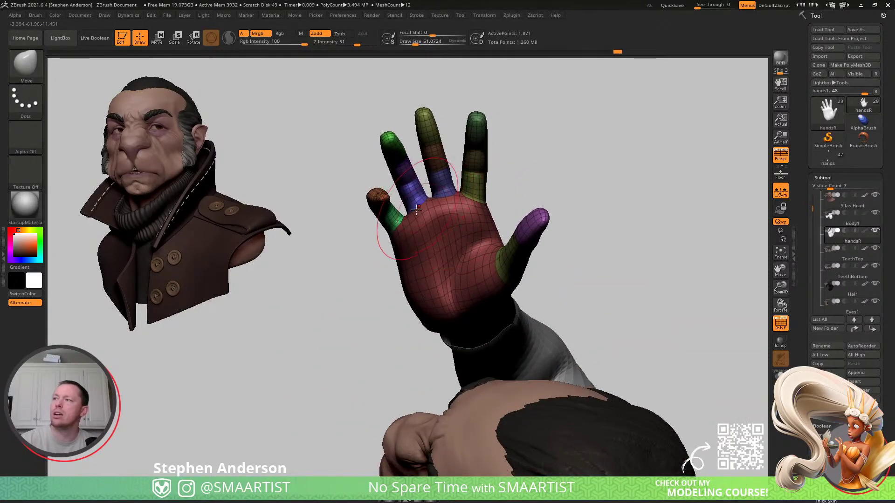
- Hide the polyframe and reshape the back and thumb side of the hand with the Move brush at draw sizes of about 119, 86 and 65
ctrl+right_drag(417, 210, 377, 242)
key(shift+f)
drag(374, 241, 367, 241)
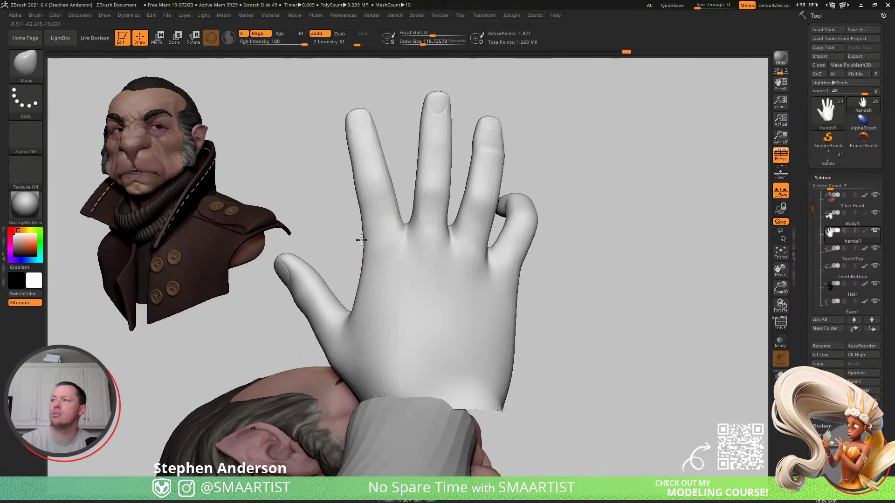
mouse_move(360, 240)
right_down()
mouse_move(385, 242)
mouse_move(354, 299)
mouse_move(382, 343)
mouse_move(349, 330)
mouse_move(362, 349)
mouse_move(342, 319)
right_up()
key(s)
drag(334, 298, 326, 299)
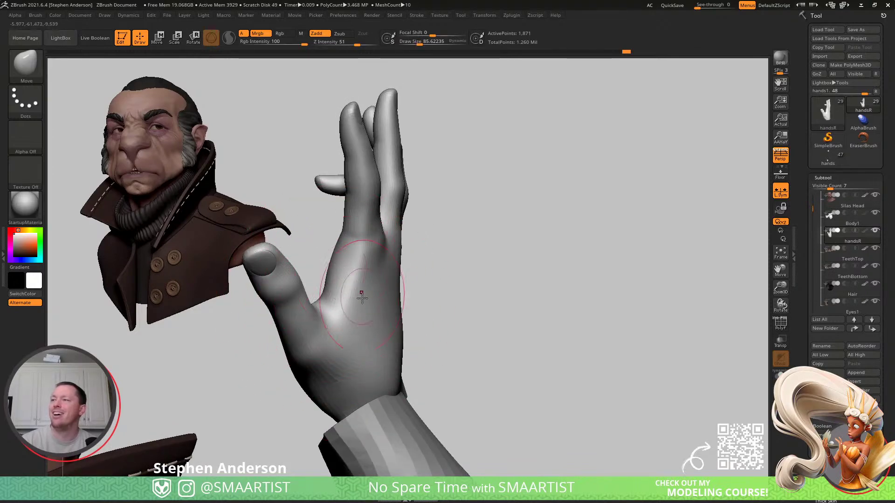
key(s)
drag(385, 219, 378, 216)
right_drag(378, 217, 330, 225)
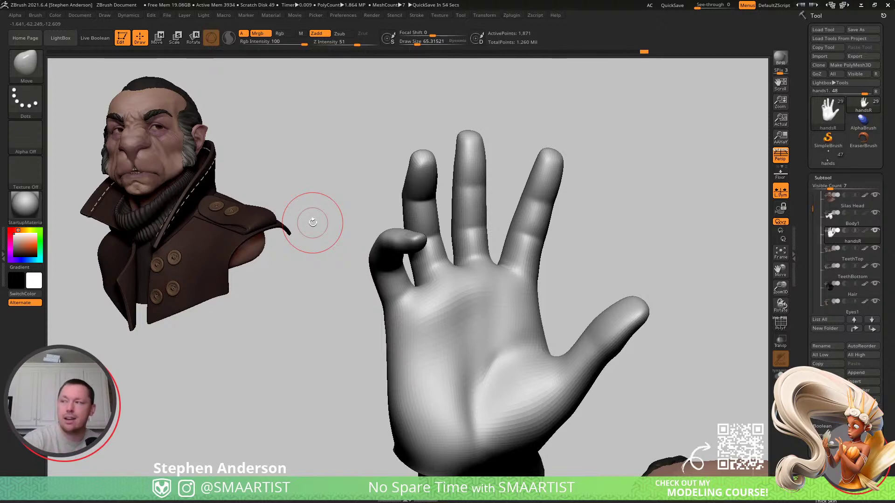
- Reshape the finger bases and webbing on the palm side with the Move brush, starting at a draw size of about 135
mouse_move(460, 258)
right_down()
mouse_move(438, 240)
mouse_move(451, 250)
mouse_move(465, 218)
mouse_move(493, 284)
right_up()
key(s)
drag(437, 268, 443, 267)
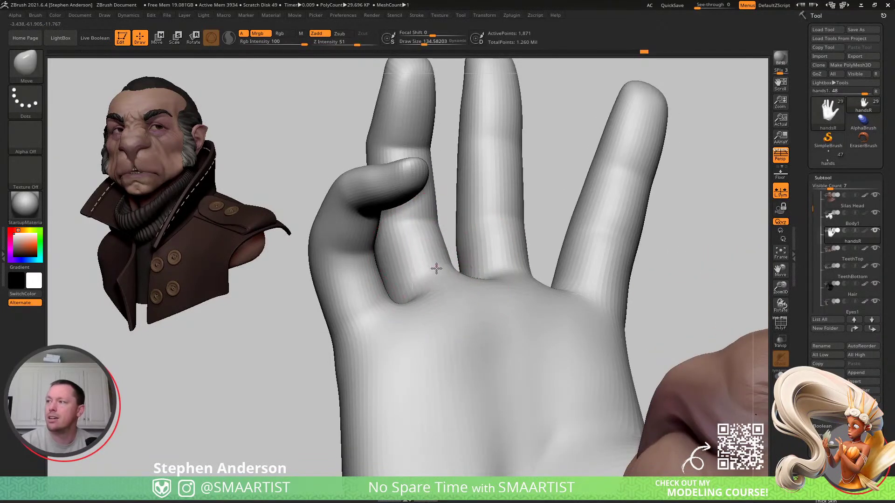
mouse_move(429, 265)
right_down()
mouse_move(456, 256)
mouse_move(443, 248)
mouse_move(470, 289)
right_up()
key(s)
drag(469, 290, 472, 298)
right_drag(473, 300, 500, 349)
mouse_move(501, 288)
mouse_down()
mouse_move(485, 289)
mouse_move(492, 243)
mouse_up()
key(s)
mouse_move(486, 298)
right_down()
mouse_move(489, 280)
mouse_move(464, 202)
mouse_move(504, 255)
mouse_move(498, 289)
mouse_move(561, 320)
mouse_move(485, 281)
mouse_move(483, 269)
right_up()
key(s)
drag(476, 275, 498, 284)
- Refine the webbing and upper palm contours from several angles with the Move brush, varying the draw size
mouse_move(498, 284)
right_down()
mouse_move(480, 301)
mouse_move(481, 292)
mouse_move(425, 266)
mouse_move(434, 262)
mouse_move(438, 307)
mouse_move(454, 291)
right_up()
key(s)
drag(455, 289, 459, 290)
mouse_move(451, 291)
right_down()
mouse_move(445, 298)
mouse_move(450, 292)
right_up()
key(s)
drag(450, 291, 448, 290)
mouse_move(448, 290)
right_down()
mouse_move(432, 300)
mouse_move(441, 278)
right_up()
key(s)
drag(443, 277, 441, 277)
right_drag(433, 265, 455, 314)
key(s)
drag(451, 305, 449, 318)
right_drag(449, 308, 522, 327)
- Reshape the heel of the palm and the thumb pad with the Move brush, ending at a draw size of about 95
key(s)
key(s)
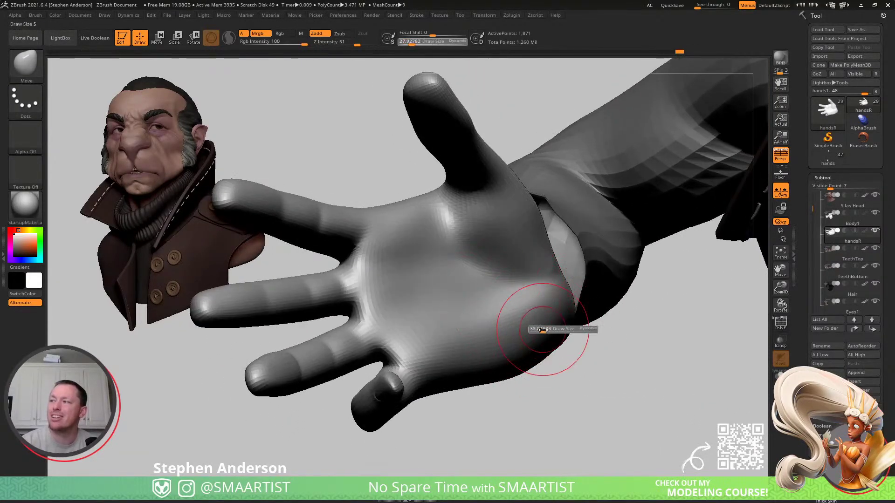
drag(540, 325, 544, 339)
mouse_move(506, 318)
right_down()
mouse_move(490, 270)
mouse_move(504, 254)
right_up()
key(s)
drag(511, 216, 515, 212)
mouse_move(516, 209)
right_down()
mouse_move(482, 201)
mouse_move(478, 228)
mouse_move(519, 264)
mouse_move(523, 255)
right_up()
key(s)
drag(515, 255, 517, 253)
mouse_move(515, 251)
right_down()
mouse_move(479, 228)
mouse_move(522, 233)
mouse_move(491, 227)
right_up()
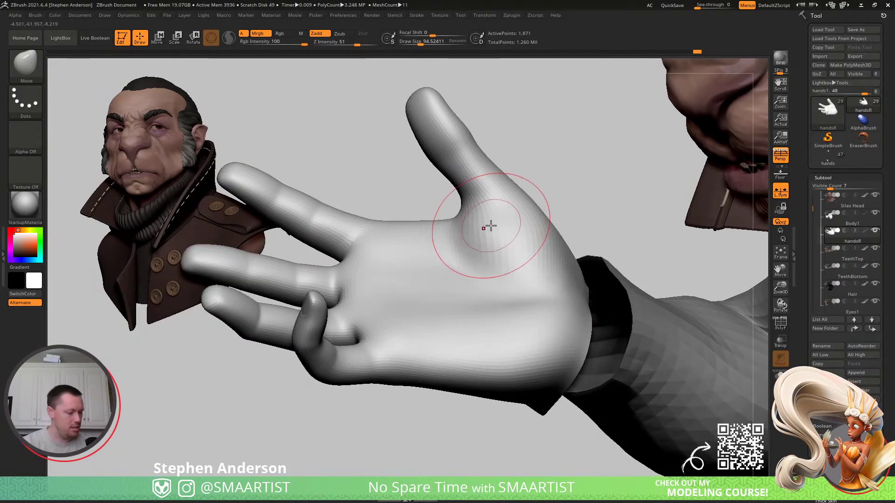
- Show the polyframe, mask the hand outward from the thumb's base and place the gizmo at the thumb's base knuckle
key(shift+f)
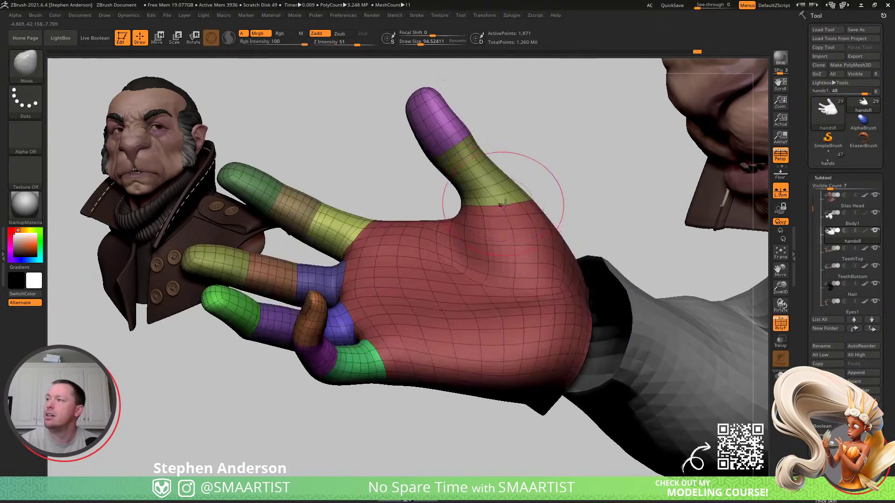
key(w)
ctrl+drag(520, 203, 514, 192)
mouse_move(515, 192)
right_down()
mouse_move(494, 195)
mouse_move(507, 193)
right_up()
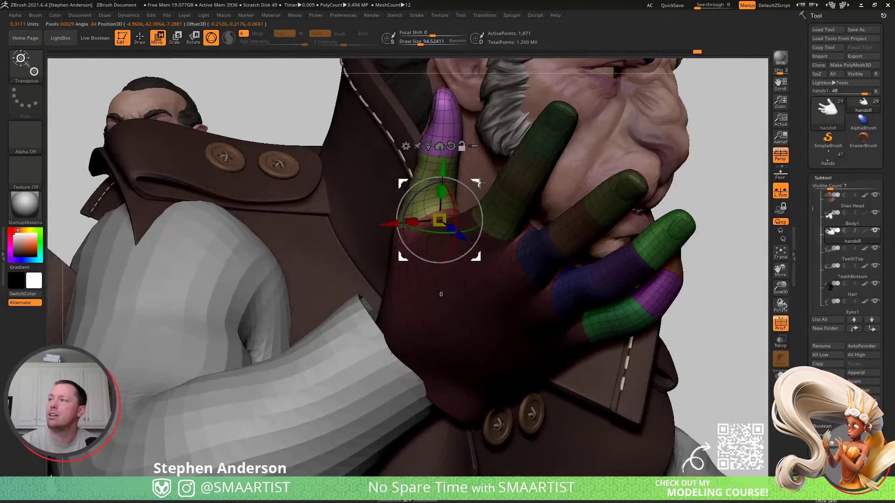
- Rework the mask with the lasso to cover the thumb, invert it so only the thumb is free, and soften its edge
key(q)
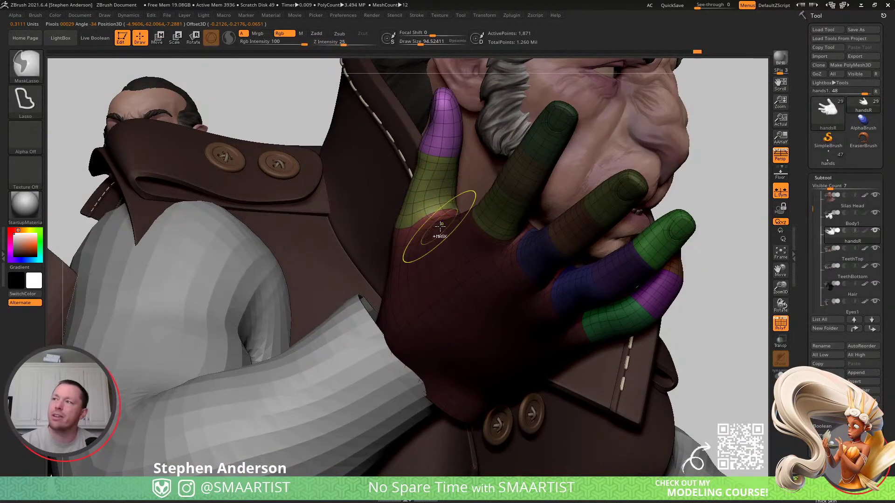
right_drag(440, 220, 455, 194)
mouse_move(371, 268)
ctrl+alt+mouse_down()
mouse_move(278, 194)
mouse_move(296, 189)
ctrl+alt+mouse_up()
ctrl+click(465, 182)
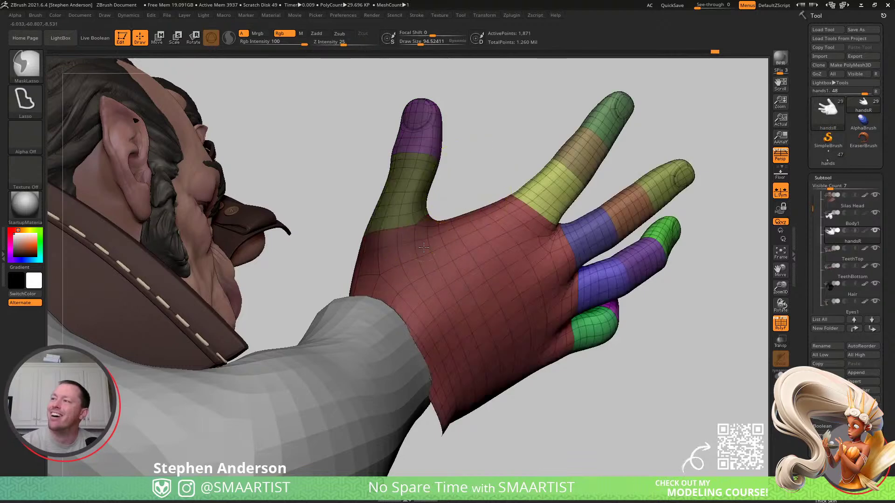
ctrl+click(486, 179)
ctrl+click(431, 239)
right_drag(432, 242, 387, 262)
- Isolate the hand and repose the thumb at its base with the gizmo
key(w)
drag(492, 179, 471, 179)
right_drag(471, 179, 580, 128)
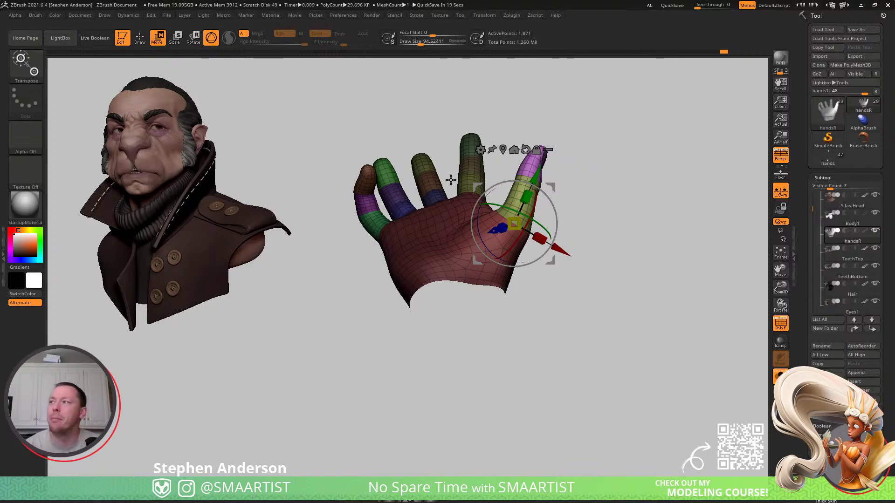
drag(562, 229, 410, 278)
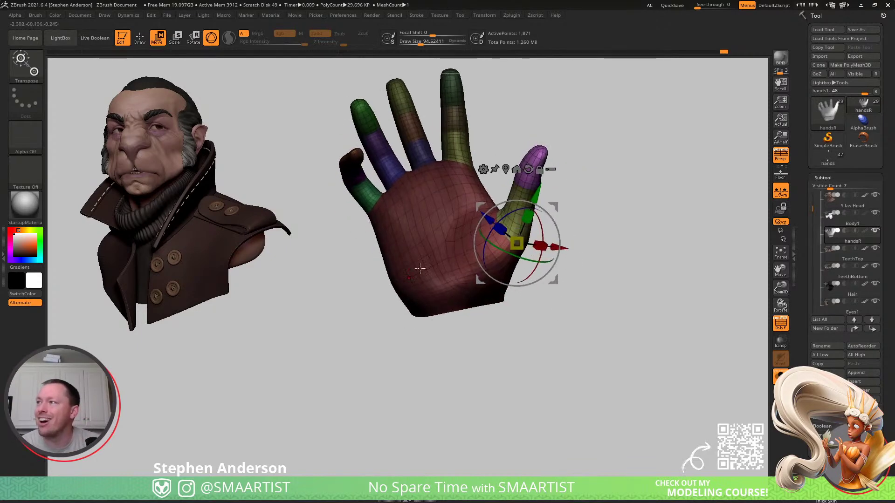
- Reshape the unmasked thumb near its base with the Move brush at a draw size of about 104
key(q)
mouse_move(483, 283)
right_down()
mouse_move(499, 170)
mouse_move(542, 199)
right_up()
key(s)
drag(527, 189, 529, 189)
mouse_move(558, 201)
right_down()
mouse_move(570, 193)
mouse_move(565, 202)
right_up()
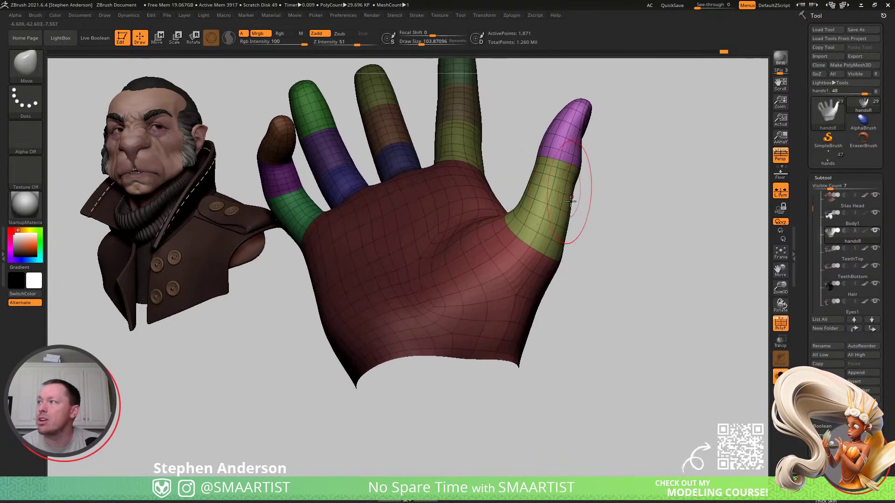
mouse_move(499, 216)
right_down()
mouse_move(495, 233)
mouse_move(546, 242)
right_up()
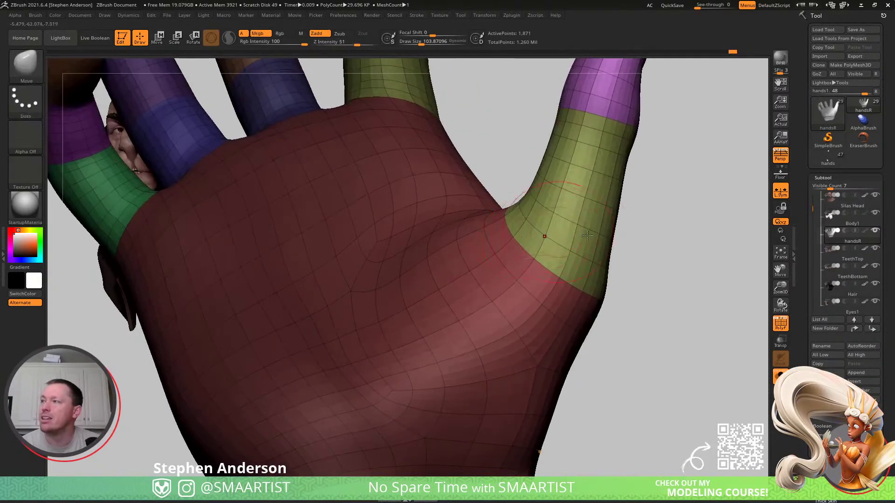
- Isolate the palm polygroup to mask it, restore the whole hand and invert the mask so only the palm is editable
ctrl+shift+click(492, 258)
ctrl+click(608, 343)
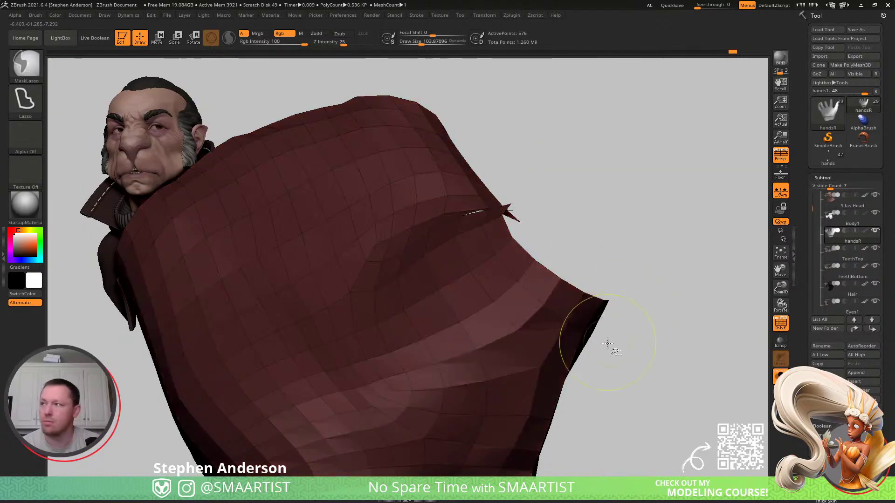
ctrl+shift+click(607, 342)
ctrl+click(631, 343)
- Smooth the palm around the thumb's base, drop to a lower subdivision level and set the Move brush's draw size to about 90
drag(504, 234, 509, 233)
key(shift+d)
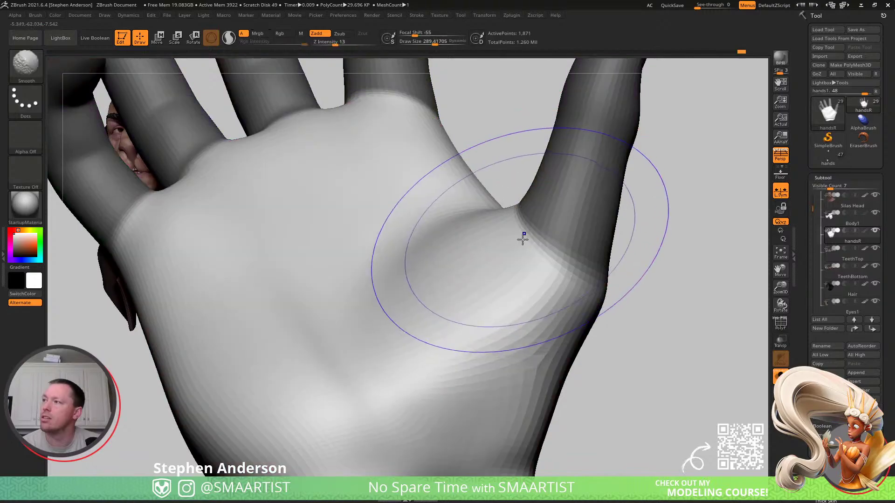
mouse_move(483, 246)
right_down()
mouse_move(587, 295)
mouse_move(537, 249)
right_up()
key(s)
drag(536, 249, 520, 247)
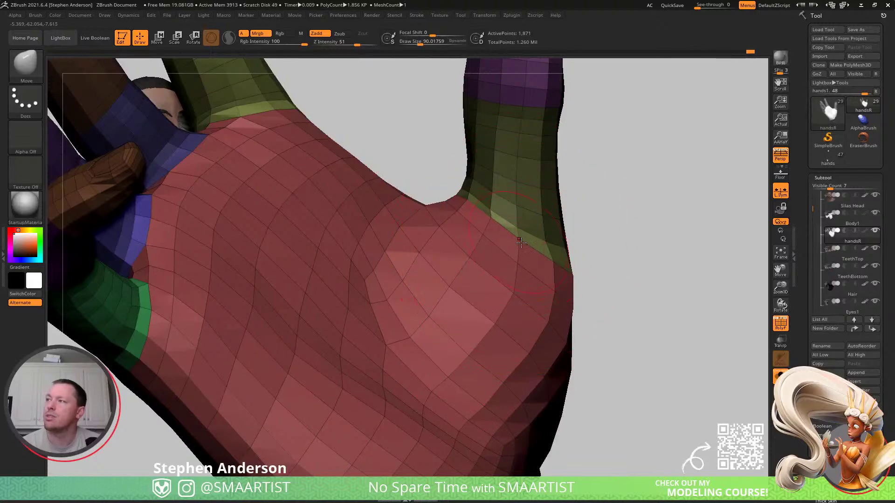
- Adjust the vertices along the palm-to-thumb border with the Move brush at draw sizes of about 28 and 65
mouse_move(519, 238)
right_down()
mouse_move(545, 254)
mouse_move(519, 252)
mouse_move(536, 249)
mouse_move(531, 229)
right_up()
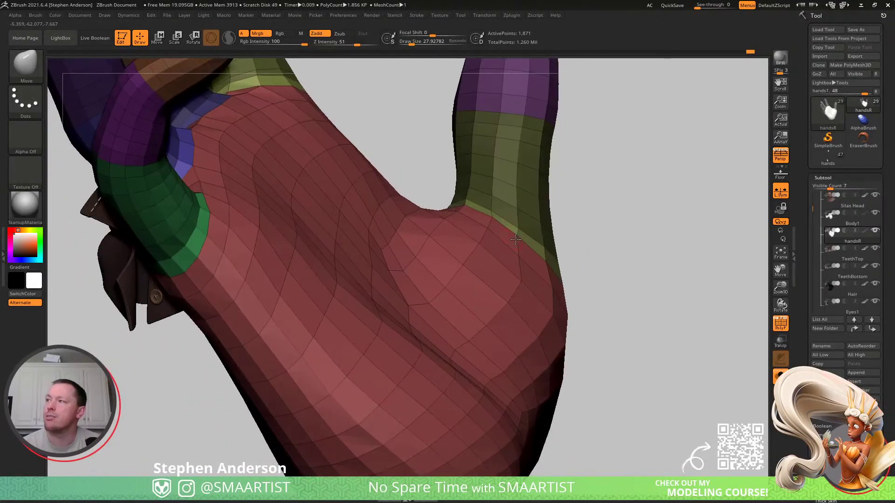
drag(520, 240, 521, 239)
right_drag(521, 239, 543, 257)
ctrl+right_drag(518, 200, 509, 223)
key(s)
drag(509, 223, 515, 223)
mouse_move(515, 222)
right_down()
mouse_move(525, 205)
mouse_move(516, 215)
right_up()
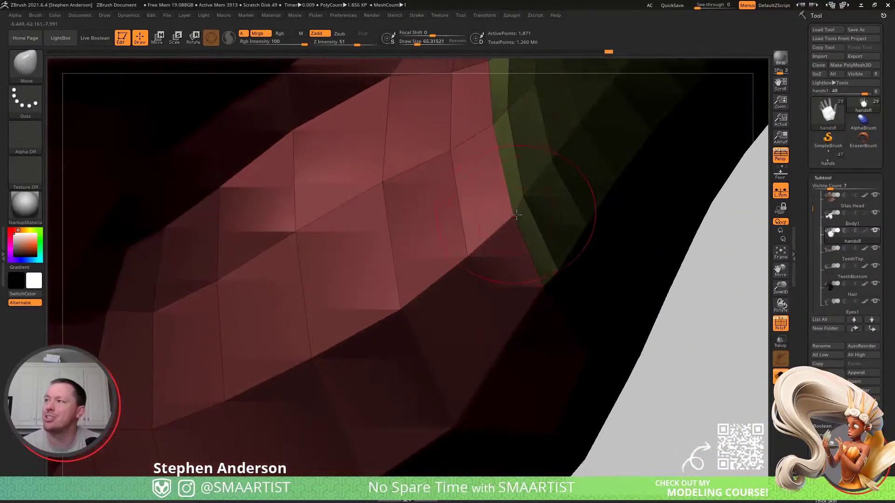
- Even out the low-resolution polygons of the thumb pad with the Move brush, increasing the draw size to about 281
right_drag(508, 158, 510, 210)
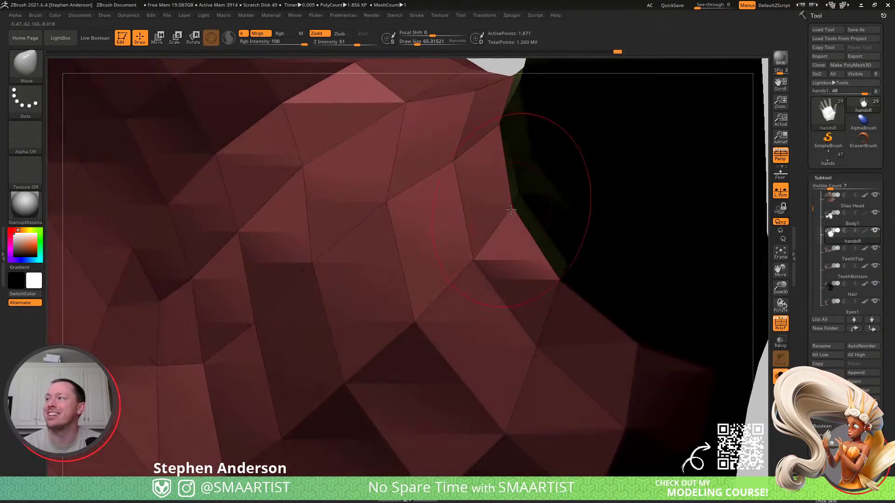
mouse_move(551, 286)
right_down()
mouse_move(499, 255)
mouse_move(526, 275)
mouse_move(489, 208)
right_up()
key(s)
drag(488, 205, 491, 205)
mouse_move(513, 258)
right_down()
mouse_move(543, 272)
mouse_move(502, 264)
right_up()
drag(501, 263, 490, 250)
mouse_move(490, 250)
right_down()
mouse_move(503, 260)
mouse_move(536, 208)
mouse_move(479, 294)
right_up()
key(s)
drag(479, 295, 489, 297)
mouse_move(465, 305)
right_down()
mouse_move(443, 281)
mouse_move(471, 306)
right_up()
drag(536, 314, 541, 312)
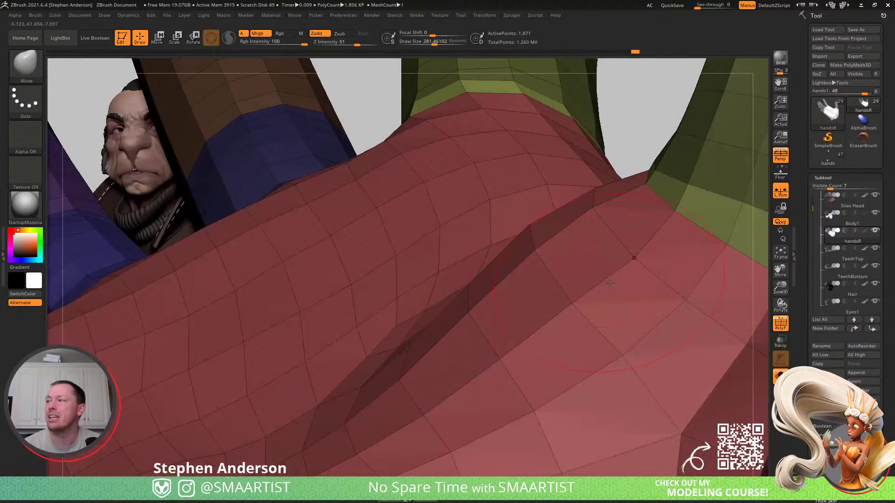
- Clear the mask and reshape the thumb and its webbing with the Move brush at draw sizes of about 129 and 95
mouse_move(620, 279)
right_down()
mouse_move(658, 223)
mouse_move(549, 200)
mouse_move(533, 223)
right_up()
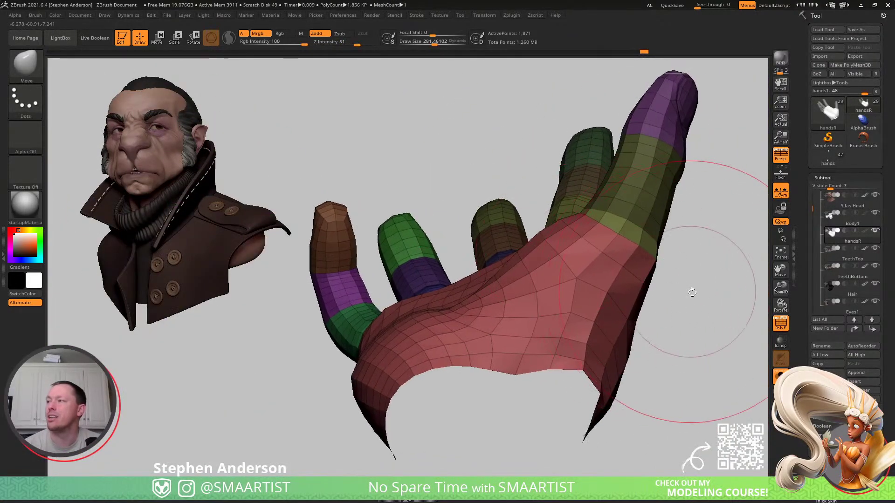
ctrl+drag(691, 290, 709, 314)
mouse_move(535, 243)
right_down()
mouse_move(494, 224)
mouse_move(480, 261)
mouse_move(485, 256)
right_up()
key(s)
drag(448, 227, 438, 227)
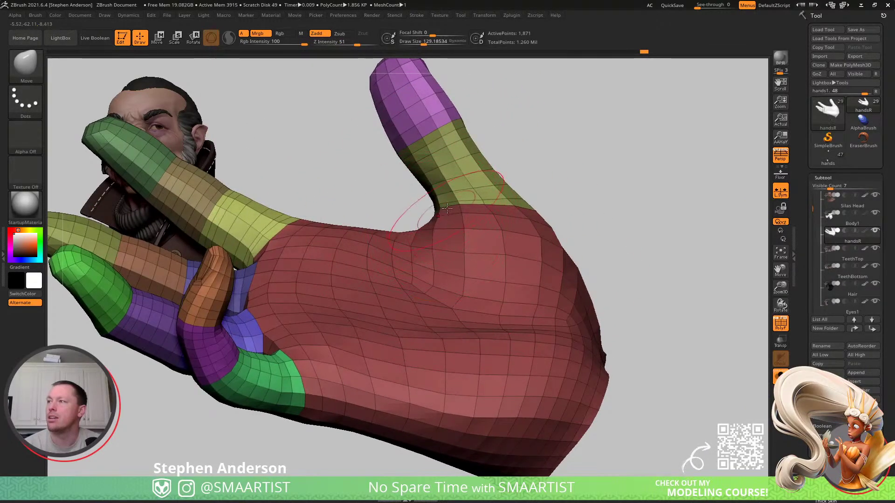
right_drag(443, 196, 426, 247)
key(s)
drag(455, 237, 448, 239)
right_drag(443, 205, 441, 233)
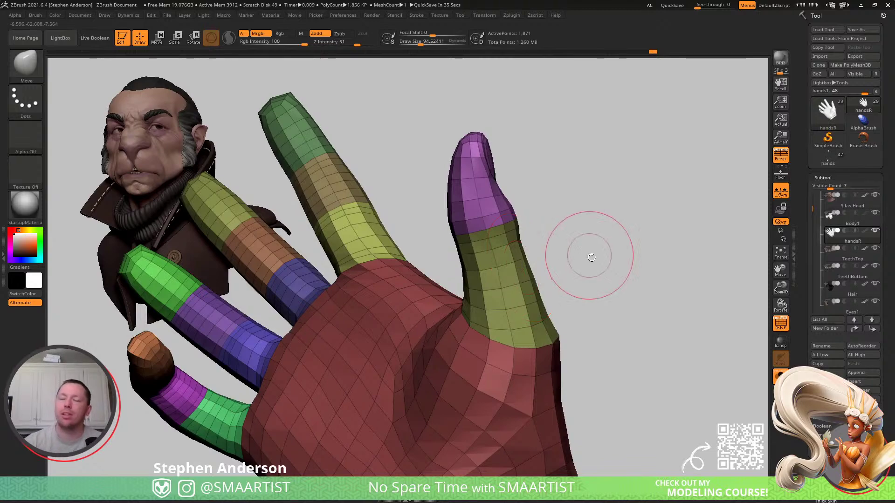
- Adjust the palm below the index and middle fingers with the Move brush at a draw size of about 69
mouse_move(505, 309)
right_down()
mouse_move(423, 375)
mouse_move(423, 361)
mouse_move(349, 319)
right_up()
alt+right_drag(350, 319, 443, 307)
mouse_move(443, 306)
right_down()
mouse_move(484, 341)
mouse_move(439, 303)
right_up()
ctrl+right_drag(438, 303, 480, 350)
right_drag(486, 275, 516, 259)
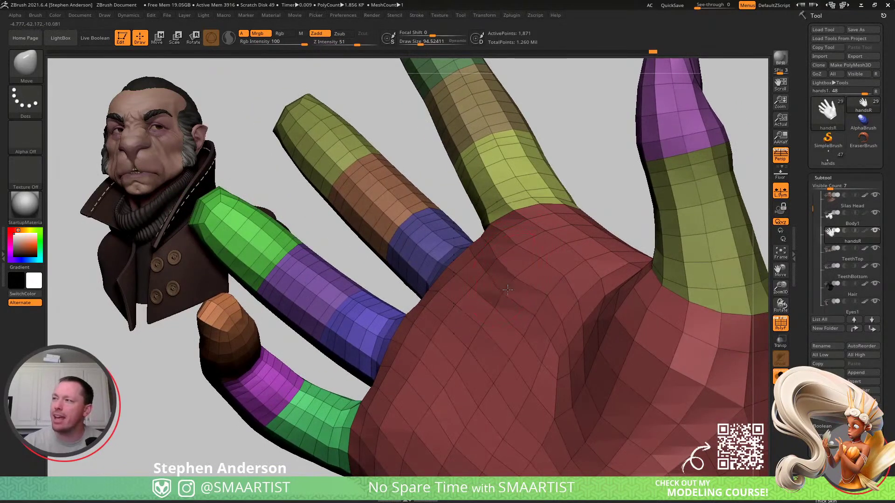
key(s)
drag(503, 242, 500, 242)
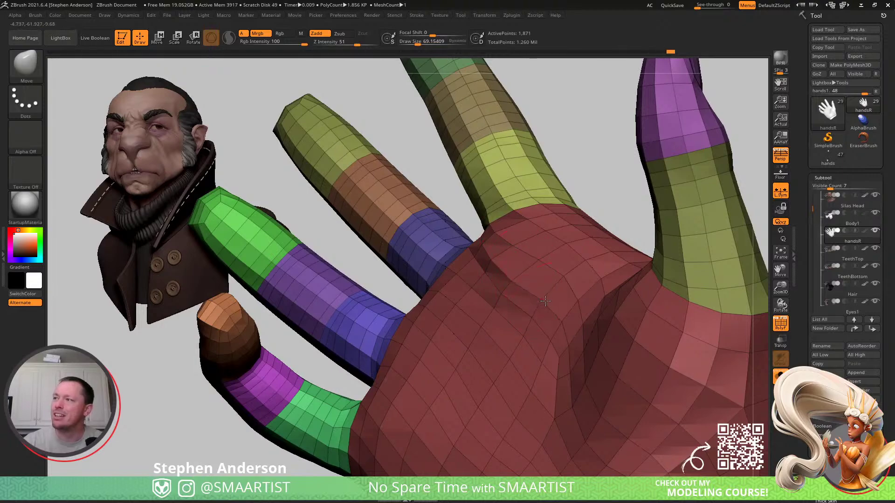
- Adjust and smooth the palm vertices below the webbing between the index and middle fingers at a draw size of about 33
mouse_move(543, 298)
right_down()
mouse_move(544, 257)
mouse_move(500, 213)
mouse_move(519, 224)
mouse_move(483, 253)
mouse_move(457, 227)
right_up()
key(shift)
drag(454, 222, 452, 224)
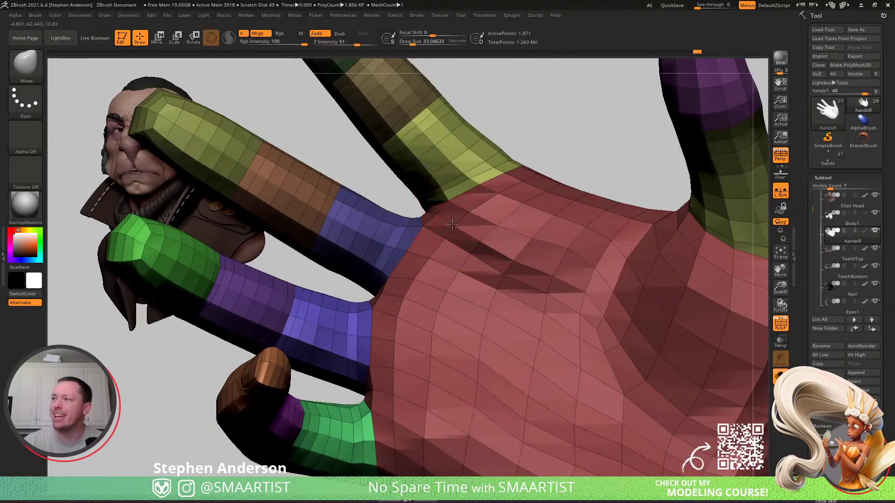
ctrl+right_drag(454, 223, 445, 228)
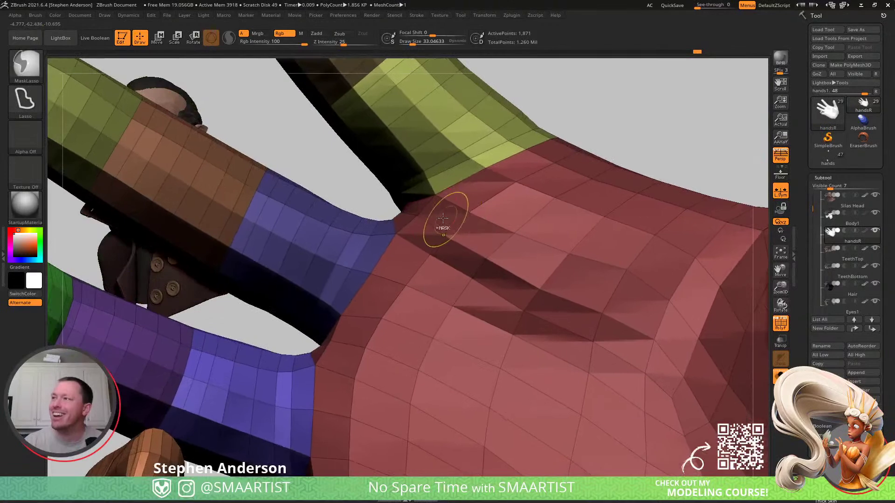
mouse_move(431, 212)
mouse_down()
mouse_move(421, 210)
mouse_move(425, 176)
mouse_up()
mouse_move(476, 219)
ctrl+right_down()
mouse_move(468, 189)
mouse_move(464, 242)
mouse_move(442, 185)
mouse_move(446, 147)
mouse_move(451, 200)
mouse_move(456, 160)
mouse_move(488, 158)
mouse_move(479, 214)
mouse_move(467, 217)
ctrl+right_up()
- Hide the polyframe and reshape the palm below the index and middle fingers with the Move brush at draw sizes of about 86 and 39
key(shift+f)
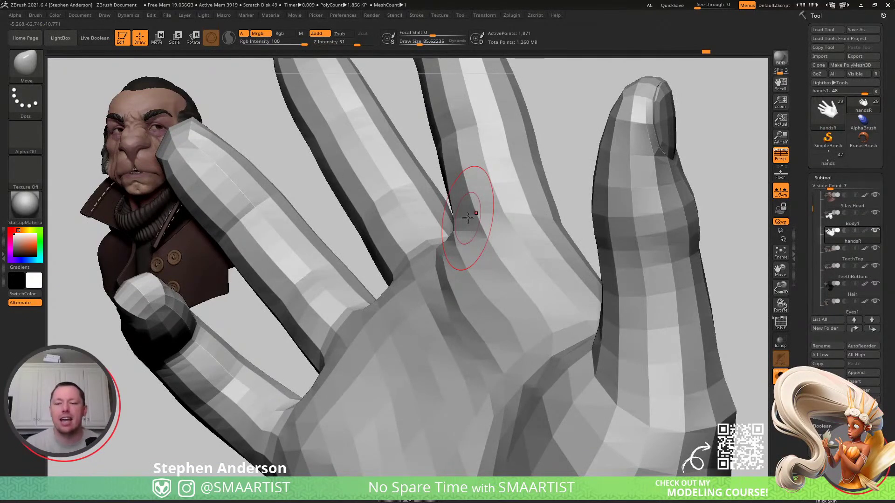
mouse_move(505, 232)
right_down()
mouse_move(448, 252)
mouse_move(420, 250)
right_up()
mouse_move(441, 283)
right_down()
mouse_move(466, 303)
mouse_move(470, 323)
mouse_move(472, 264)
right_up()
key(s)
drag(472, 265, 460, 264)
mouse_move(460, 265)
right_down()
mouse_move(453, 262)
mouse_move(475, 316)
mouse_move(423, 276)
right_up()
key(s)
drag(423, 275, 421, 276)
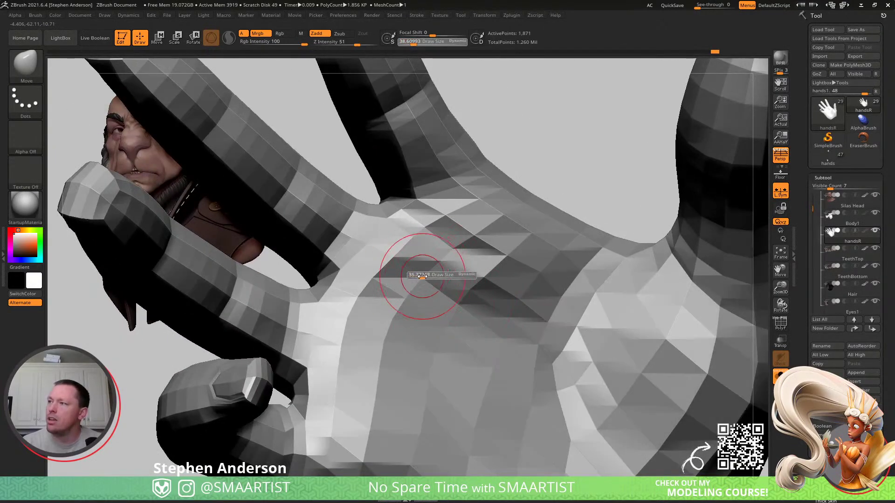
- Reshape and smooth the crease running down from the index-middle webbing at a draw size of about 69
mouse_move(420, 276)
right_down()
mouse_move(439, 271)
mouse_move(448, 241)
right_up()
key(s)
drag(454, 245, 452, 245)
mouse_move(458, 243)
right_down()
mouse_move(426, 340)
mouse_move(479, 393)
mouse_move(470, 373)
mouse_move(479, 358)
right_up()
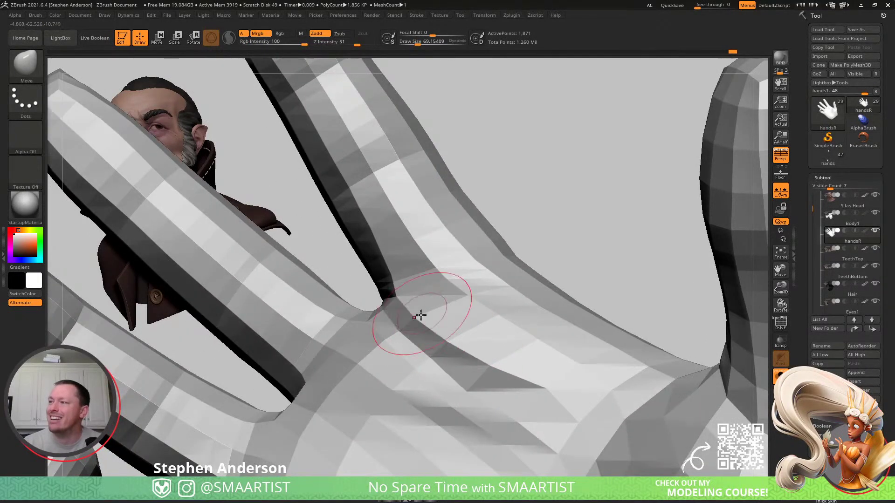
mouse_move(471, 359)
right_down()
mouse_move(468, 378)
mouse_move(456, 359)
right_up()
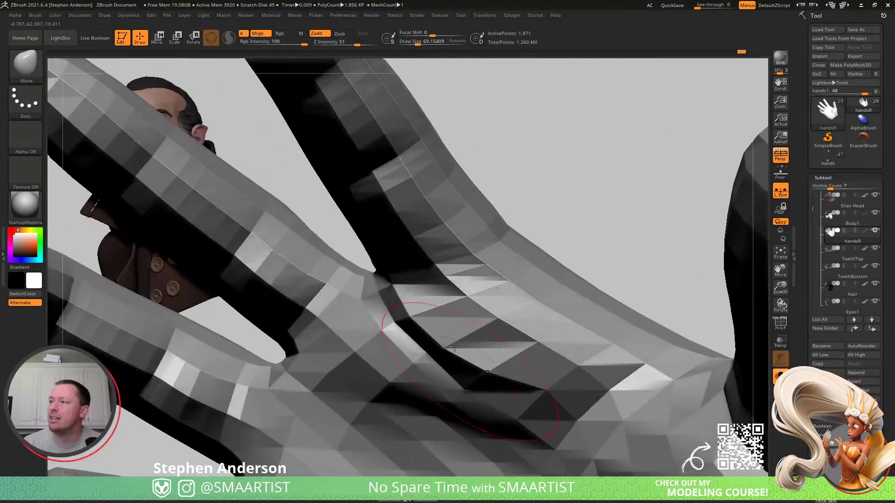
key(shift)
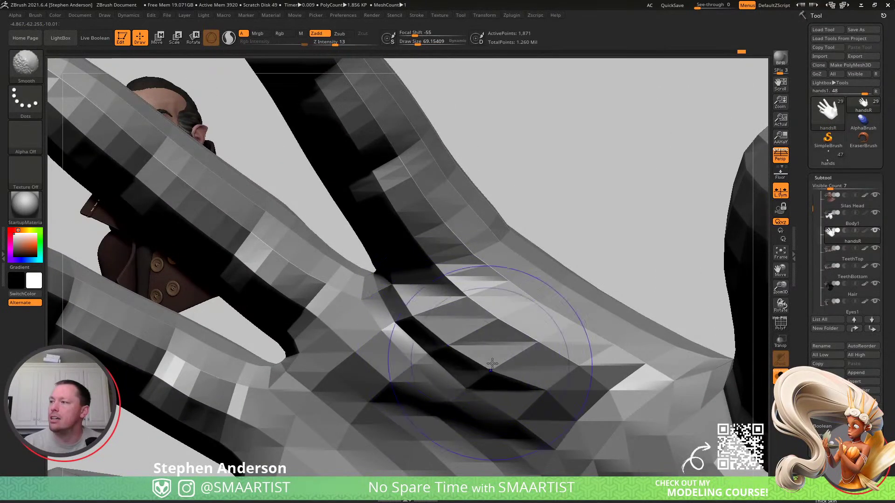
- Switch the hand to a higher subdivision level with the polyframe shown and set the draw size to about 33
mouse_move(506, 362)
ctrl+right_down()
mouse_move(484, 341)
mouse_move(433, 243)
mouse_move(489, 332)
mouse_move(440, 304)
mouse_move(465, 288)
mouse_move(432, 264)
mouse_move(432, 247)
mouse_move(436, 305)
mouse_move(423, 319)
mouse_move(442, 337)
mouse_move(412, 284)
ctrl+right_up()
key(d)
key(ctrl)
key(shift+f)
key(s)
click(444, 331)
key(s)
click(441, 323)
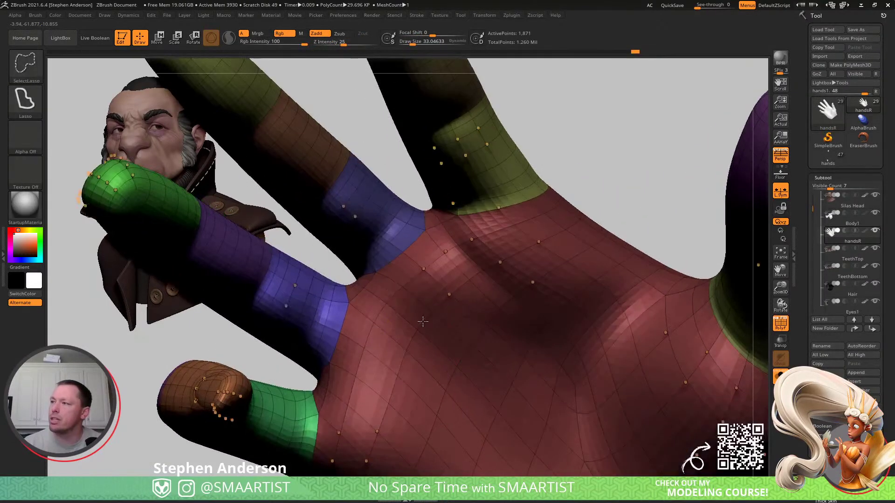
- Mask the whole hand except the polygon strip running down the palm from between the middle and ring fingers
ctrl+shift+click(422, 320)
ctrl+shift+click(412, 338)
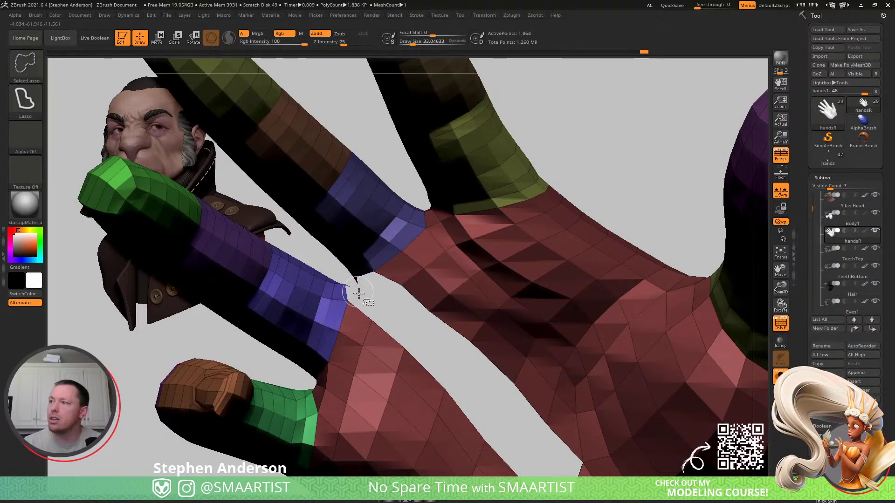
ctrl+click(422, 309)
ctrl+shift+click(441, 322)
key(d)
- Push the unmasked palm strip inward with the Move brush at a draw size of about 104, and clear the mask
key(s)
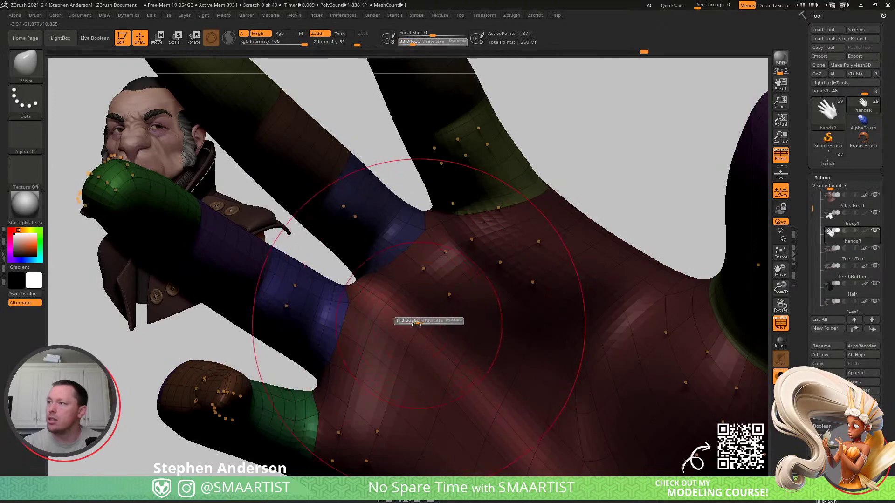
drag(418, 325, 399, 326)
right_drag(424, 342, 436, 327)
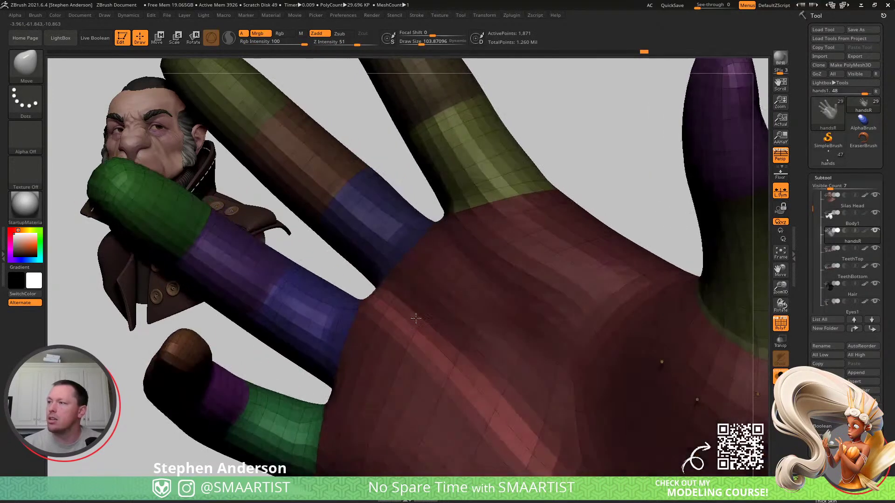
ctrl+click(616, 163)
mouse_move(370, 344)
right_down()
mouse_move(388, 326)
mouse_move(386, 350)
right_up()
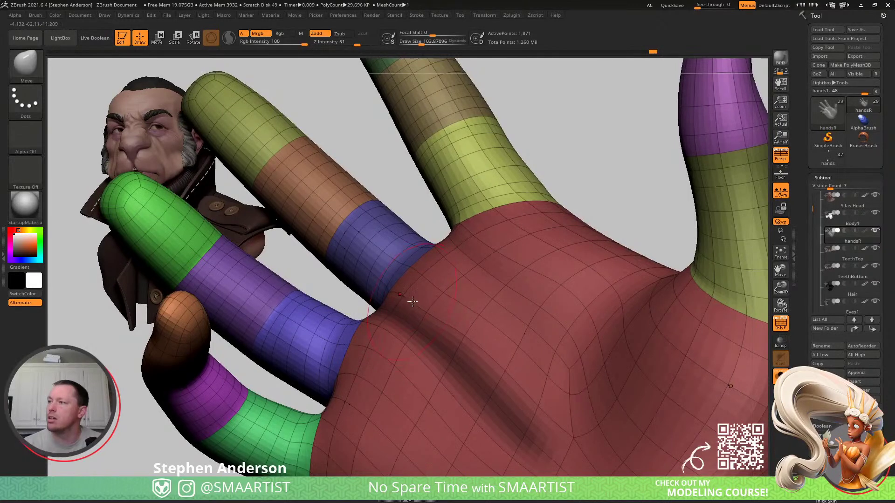
- Mask the palm and thumb with a soft falloff and scale the four fingers by about 1.06
key(shift+f)
ctrl+right_drag(463, 320, 515, 238)
ctrl+drag(515, 232, 517, 223)
mouse_move(461, 338)
right_down()
mouse_move(415, 273)
mouse_move(413, 254)
mouse_move(390, 233)
mouse_move(435, 251)
right_up()
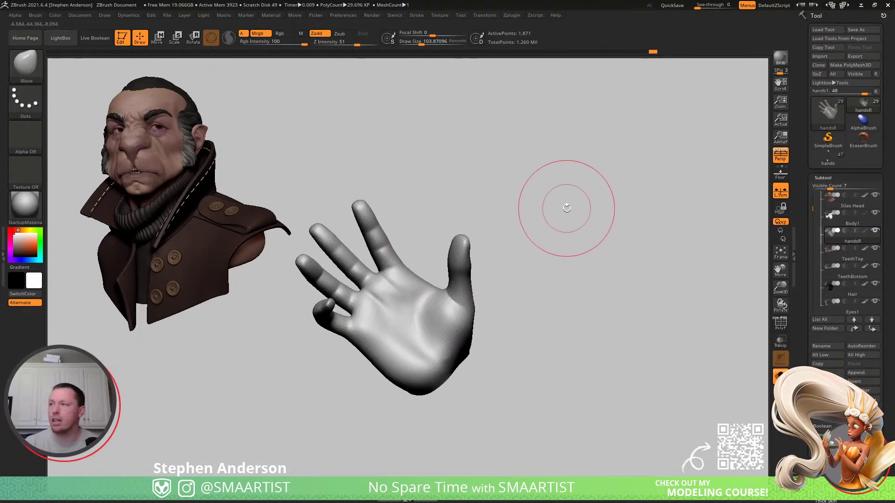
right_drag(423, 326, 416, 322)
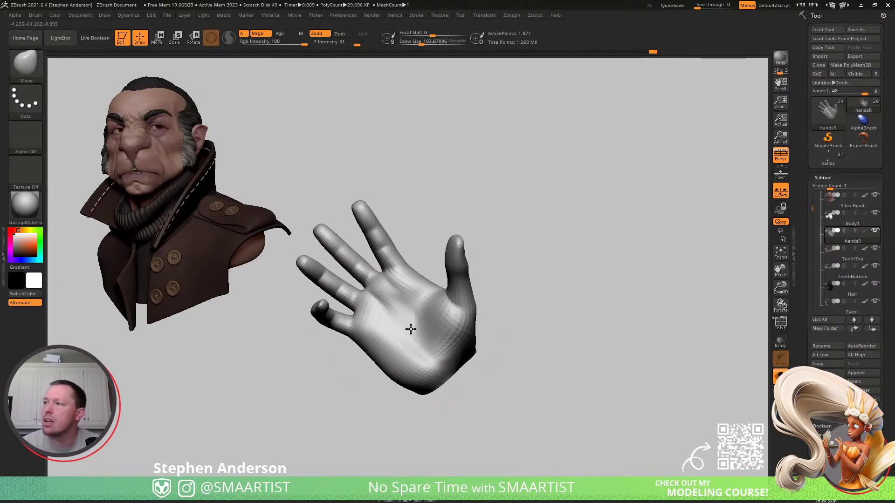
key(shift+f)
ctrl+right_drag(383, 234, 373, 319)
key(w)
ctrl+drag(374, 310, 354, 297)
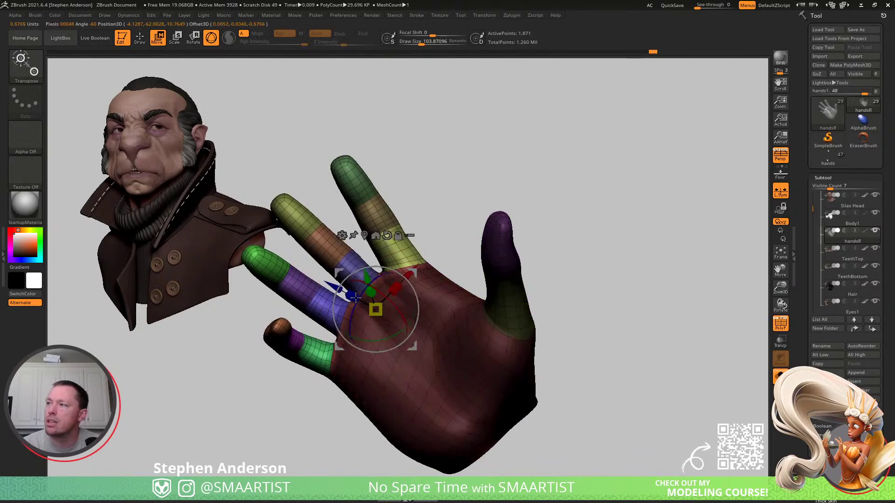
right_drag(401, 280, 475, 215)
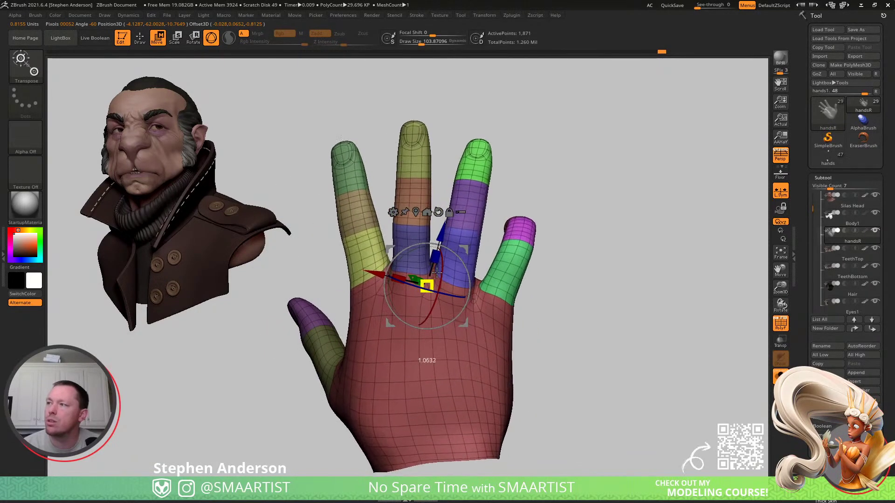
- Check the finger mask by inverting it and back, and scale the four fingers by about 1.02
mouse_move(507, 325)
ctrl+mouse_down()
mouse_move(536, 466)
mouse_move(226, 300)
mouse_move(379, 300)
mouse_move(537, 331)
ctrl+mouse_up()
right_drag(537, 330, 471, 324)
key(q)
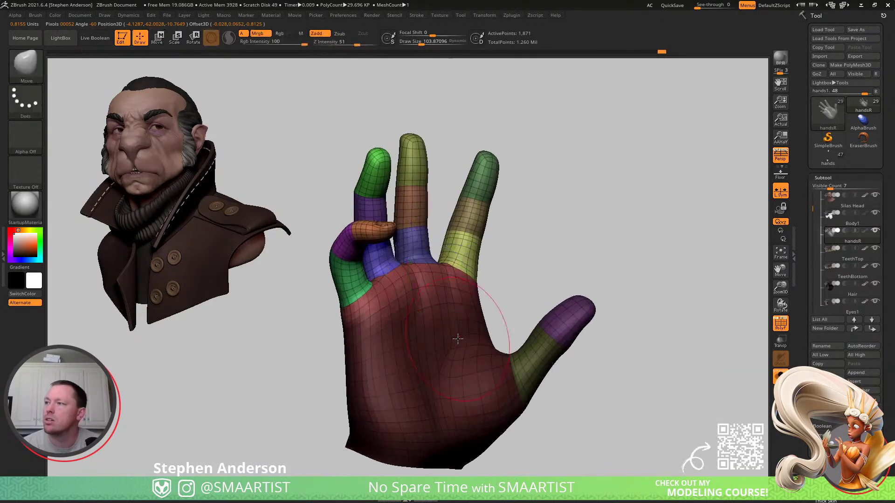
ctrl+click(515, 281)
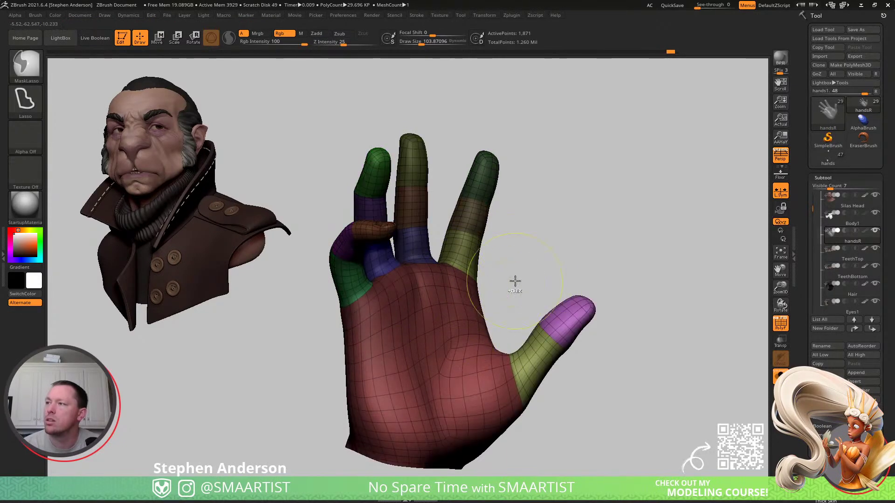
ctrl+click(513, 282)
right_drag(402, 331, 421, 282)
key(w)
right_drag(320, 290, 559, 233)
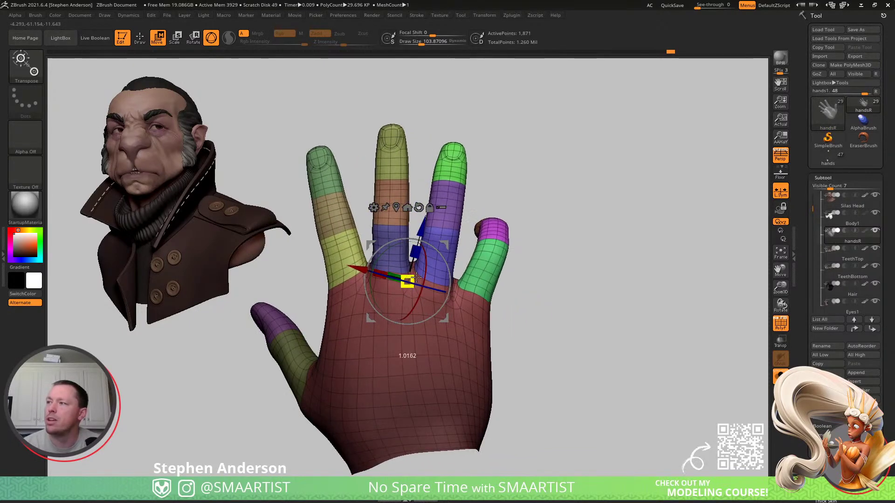
- Shift the four fingers by about 0.02 in the view plane from the palm side
right_drag(416, 277, 410, 212)
ctrl+right_drag(410, 212, 601, 231)
drag(473, 264, 475, 266)
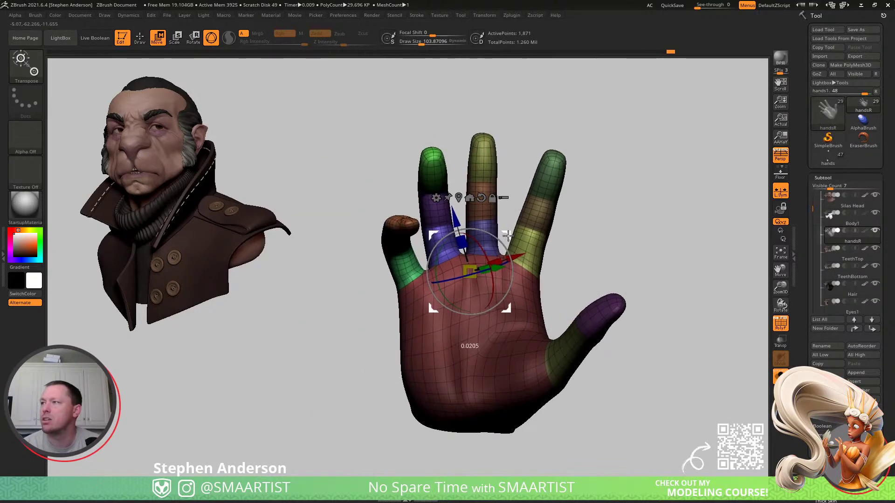
mouse_move(515, 237)
right_down()
mouse_move(494, 205)
mouse_move(521, 219)
mouse_move(530, 256)
mouse_move(545, 258)
right_up()
key(q)
- Try rotating the four fingers toward the palm at their base
key(w)
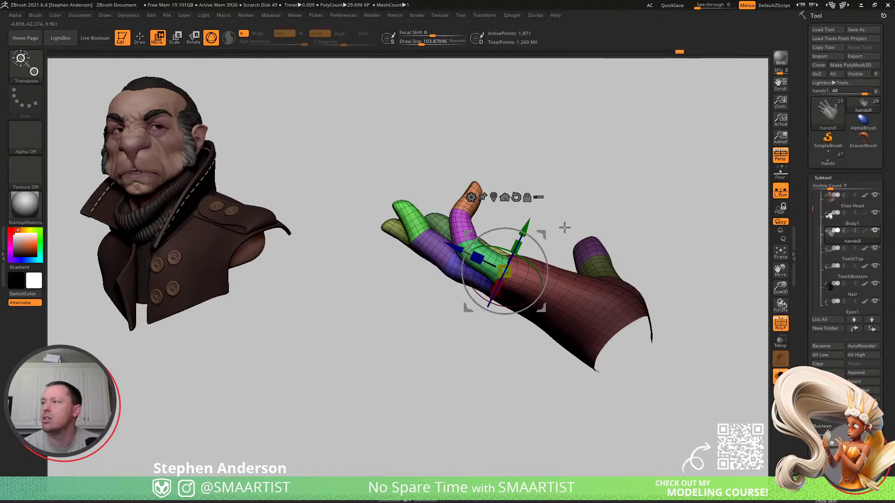
drag(535, 241, 549, 248)
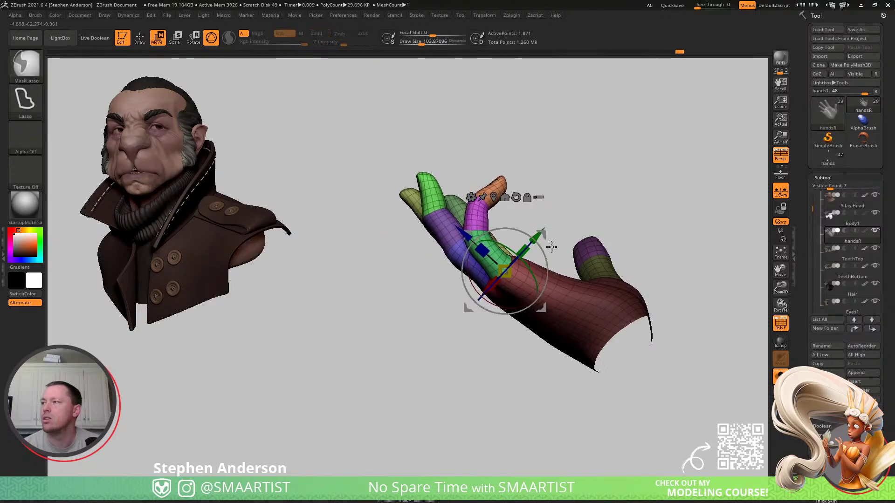
key(ctrl+z)
- Rework the hand's mask between the fingers and palm, inverting it and back to check the falloff
mouse_move(554, 196)
ctrl+mouse_down()
mouse_move(464, 398)
mouse_move(444, 380)
ctrl+mouse_up()
key(q)
right_drag(544, 296, 522, 343)
ctrl+click(589, 172)
ctrl+click(591, 181)
right_drag(528, 286, 556, 268)
key(w)
ctrl+click(552, 224)
ctrl+click(552, 225)
- Hide the polyframe and clear the mask on the hand
key(q)
right_drag(599, 184, 596, 242)
key(shift+f)
ctrl+drag(654, 205, 661, 210)
ctrl+right_drag(662, 209, 653, 254)
mouse_move(548, 261)
right_down()
mouse_move(520, 276)
mouse_move(449, 261)
right_up()
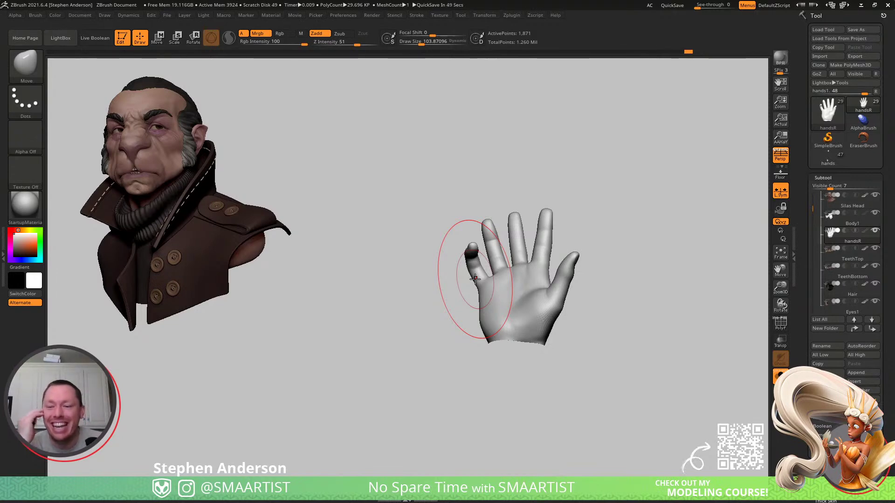
- Mask all but the middle finger's upper two segments and bend them forward about 14 degrees at the middle knuckle
mouse_move(543, 207)
right_down()
mouse_move(562, 234)
mouse_move(575, 227)
mouse_move(551, 201)
right_up()
mouse_move(551, 202)
ctrl+right_down()
mouse_move(553, 258)
mouse_move(499, 261)
mouse_move(509, 239)
mouse_move(504, 250)
mouse_move(551, 261)
mouse_move(539, 278)
ctrl+right_up()
key(shift+f)
key(w)
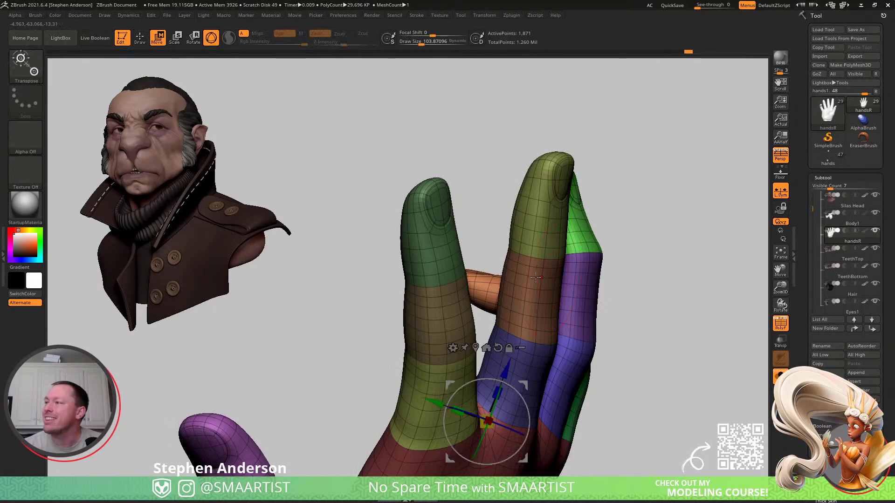
ctrl+click(536, 335)
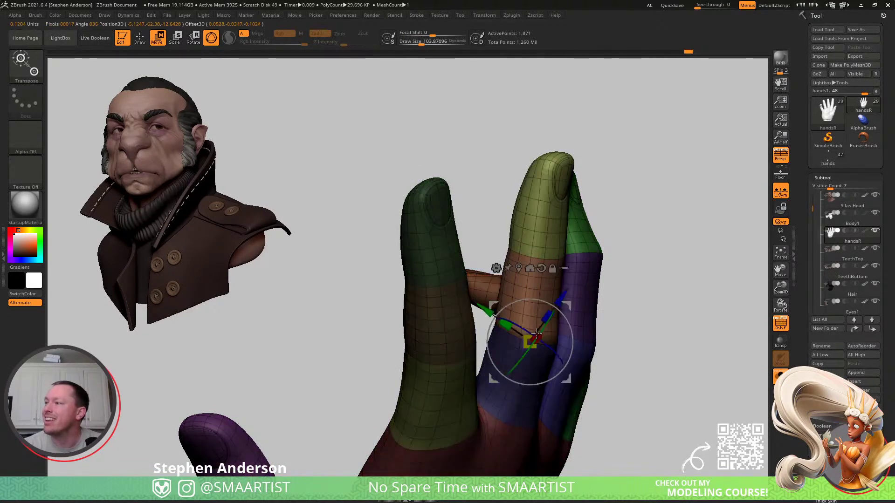
alt+drag(567, 305, 558, 303)
right_drag(558, 303, 605, 301)
alt+drag(608, 297, 587, 289)
right_drag(594, 296, 600, 295)
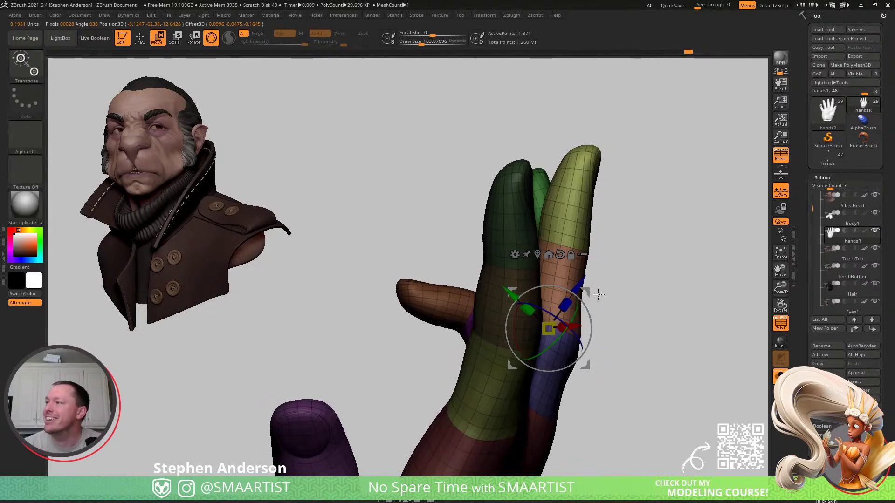
drag(578, 293, 568, 293)
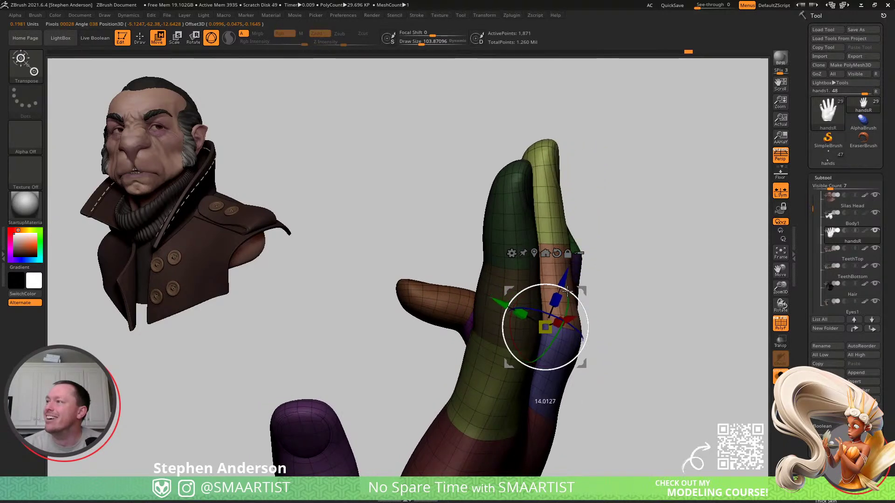
- Isolate the middle fingertip with a mask, rotate it at the last knuckle, and clear the mask
click(543, 239)
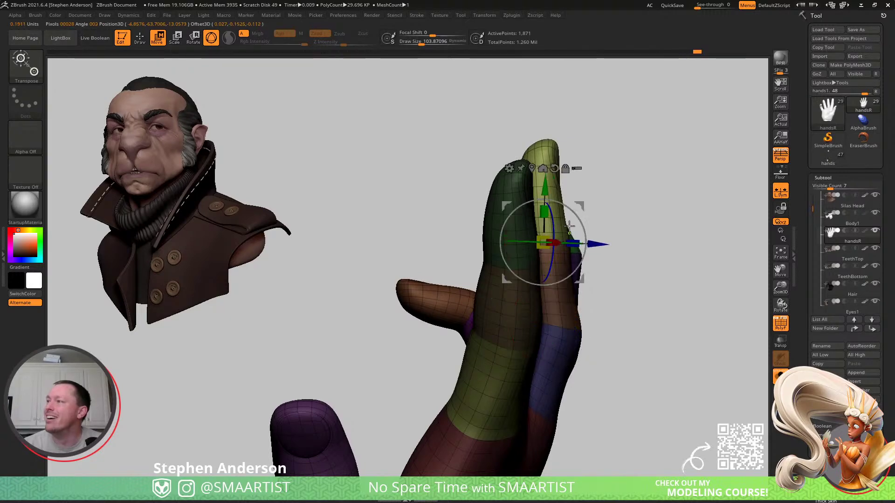
mouse_move(572, 219)
mouse_down()
mouse_move(560, 215)
mouse_move(677, 174)
mouse_move(651, 129)
mouse_move(666, 182)
mouse_up()
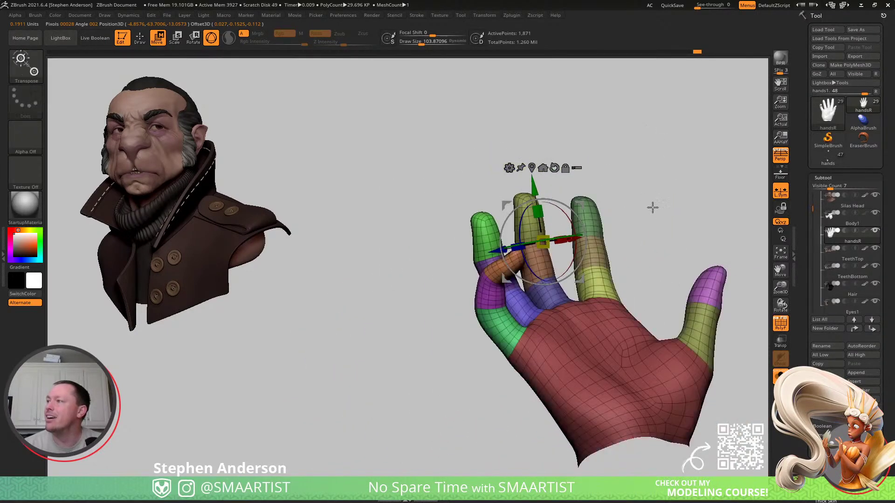
key(q)
key(shift+f)
mouse_move(630, 244)
alt+mouse_down()
mouse_move(600, 238)
mouse_move(519, 273)
alt+mouse_up()
right_drag(519, 274, 523, 296)
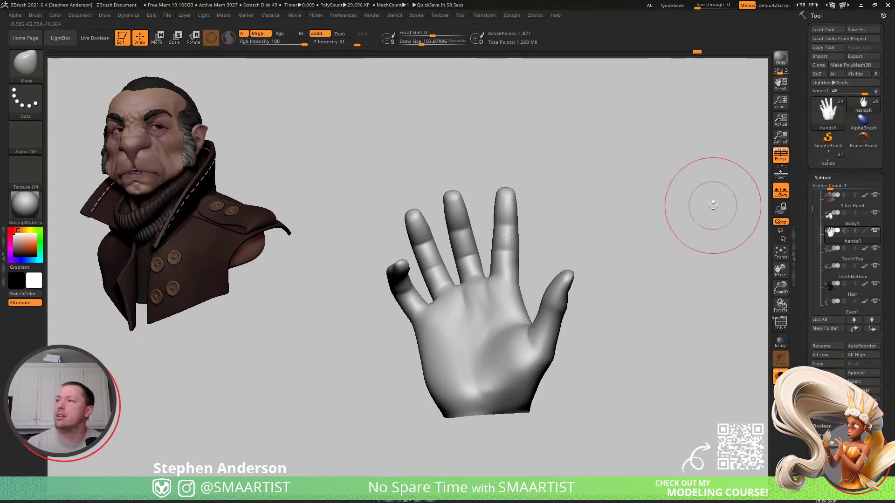
- Mask everything except the little finger and rotate the whole finger slightly with the gizmo
mouse_move(374, 317)
right_down()
mouse_move(448, 292)
mouse_move(477, 243)
mouse_move(445, 270)
right_up()
mouse_move(445, 270)
ctrl+right_down()
mouse_move(444, 301)
mouse_move(426, 300)
ctrl+right_up()
key(shift+f)
ctrl+right_drag(395, 271, 405, 277)
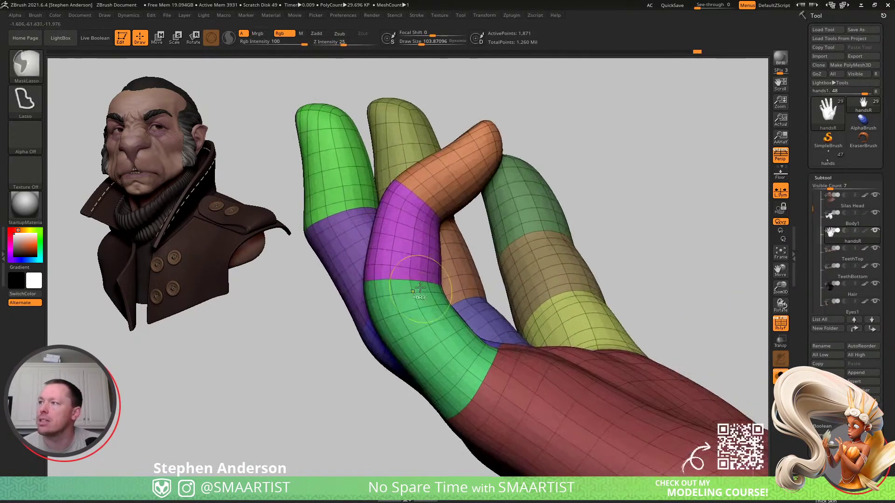
key(w)
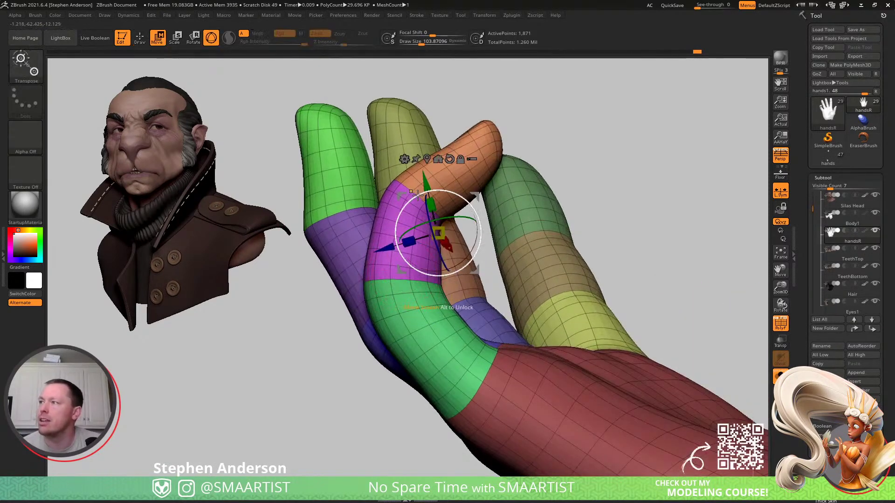
ctrl+click(412, 231)
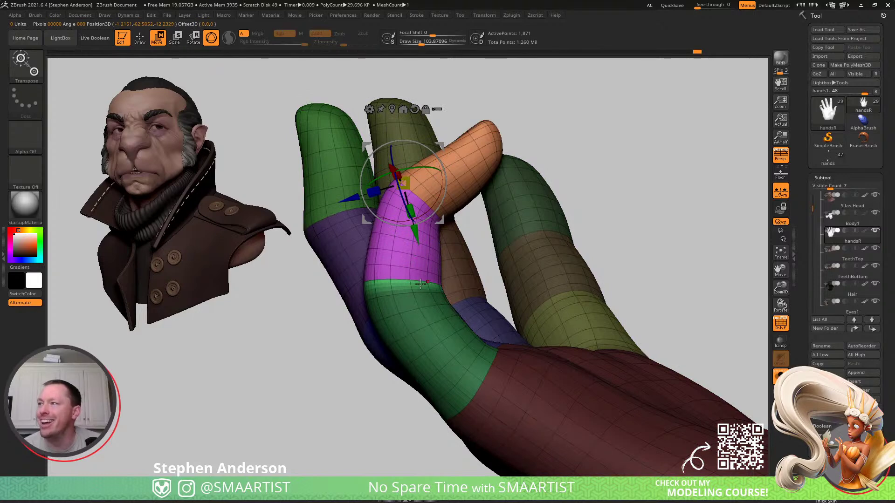
ctrl+click(408, 292)
ctrl+click(410, 295)
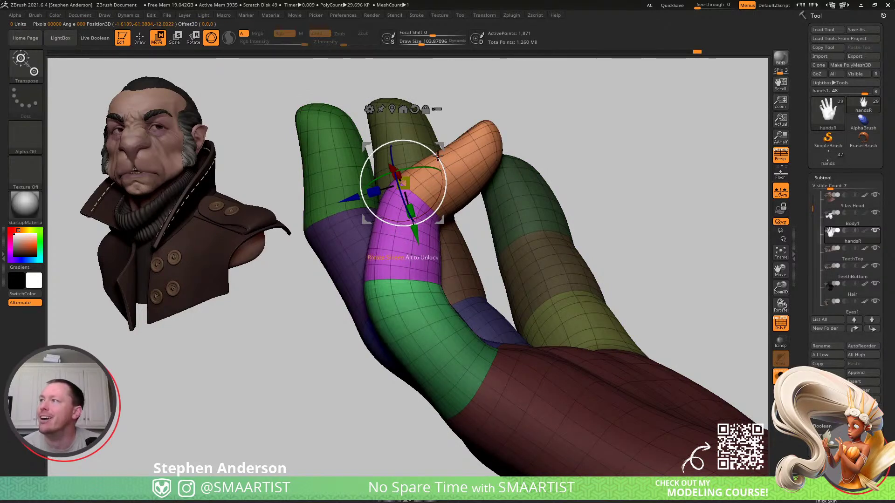
drag(438, 155, 433, 152)
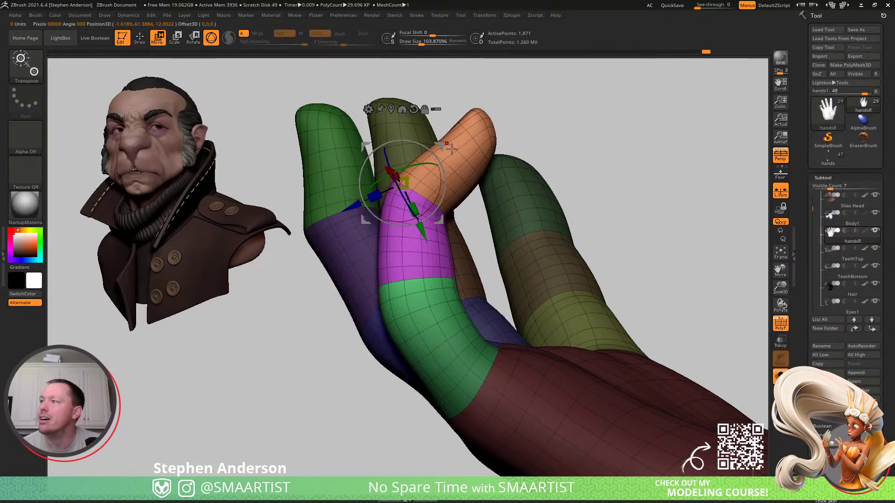
- Invert the mask and reshape the base segment of the little finger with the Move Topological brush
ctrl+click(641, 170)
key(b)
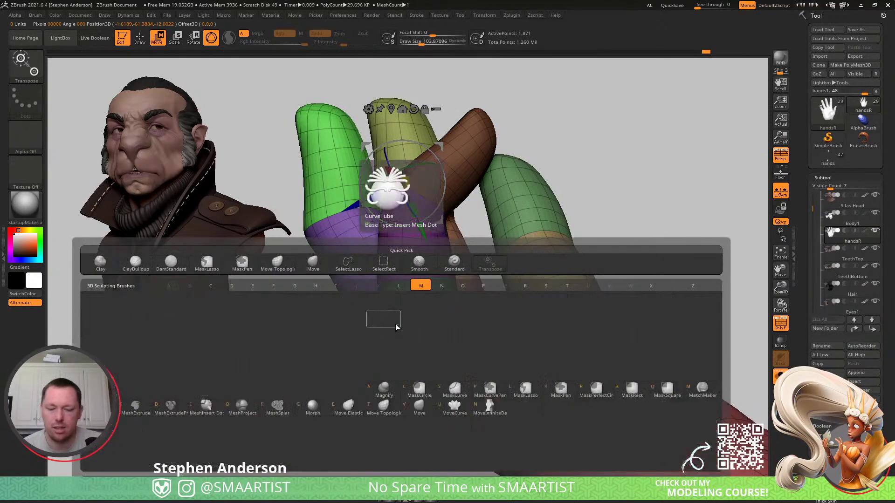
key(m)
key(t)
key(s)
mouse_move(410, 317)
mouse_down()
mouse_move(420, 318)
mouse_move(402, 319)
mouse_up()
mouse_move(369, 319)
right_down()
mouse_move(392, 319)
mouse_move(379, 324)
right_up()
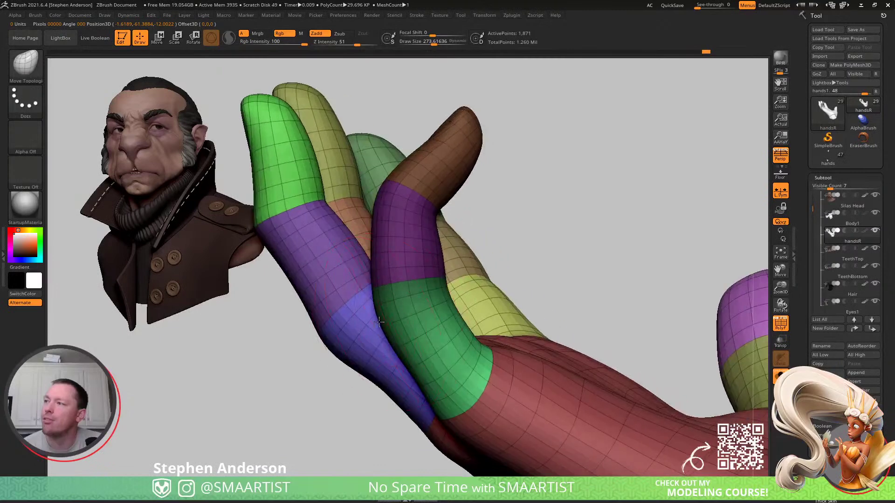
shift+drag(381, 329, 402, 311)
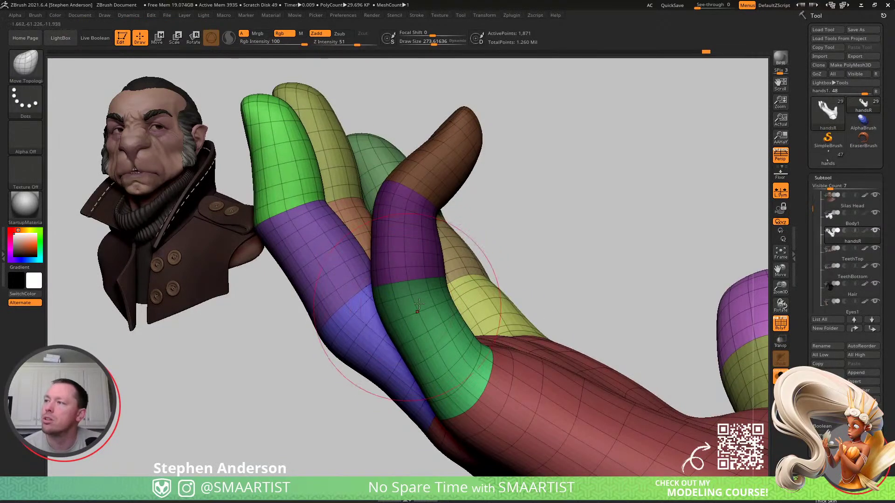
right_drag(463, 309, 481, 368)
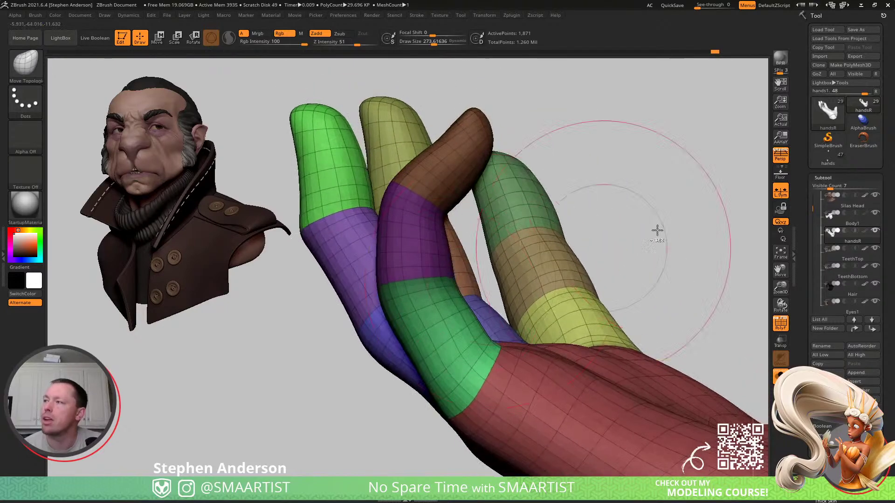
- Mask everything except the little finger and rotate it at the base knuckle, spreading it away from the ring finger
key(w)
ctrl+drag(477, 369, 490, 387)
ctrl+click(492, 388)
right_drag(566, 347, 556, 313)
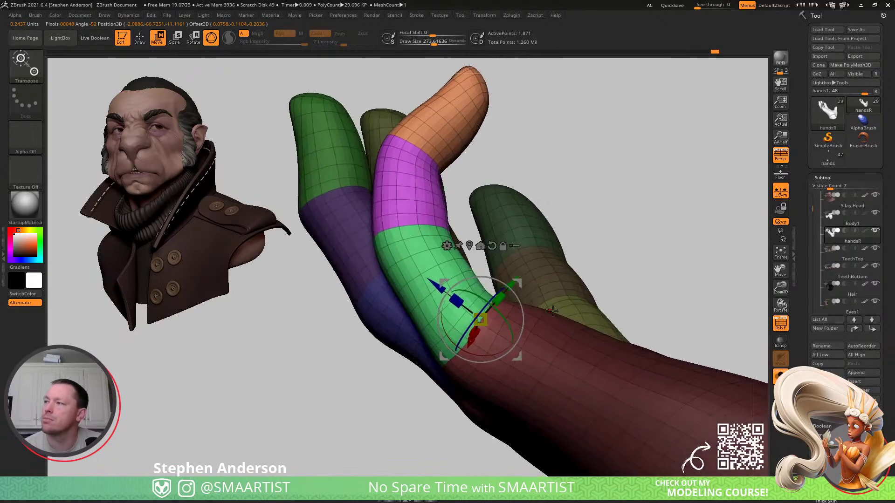
drag(498, 279, 518, 293)
ctrl+right_drag(546, 298, 605, 275)
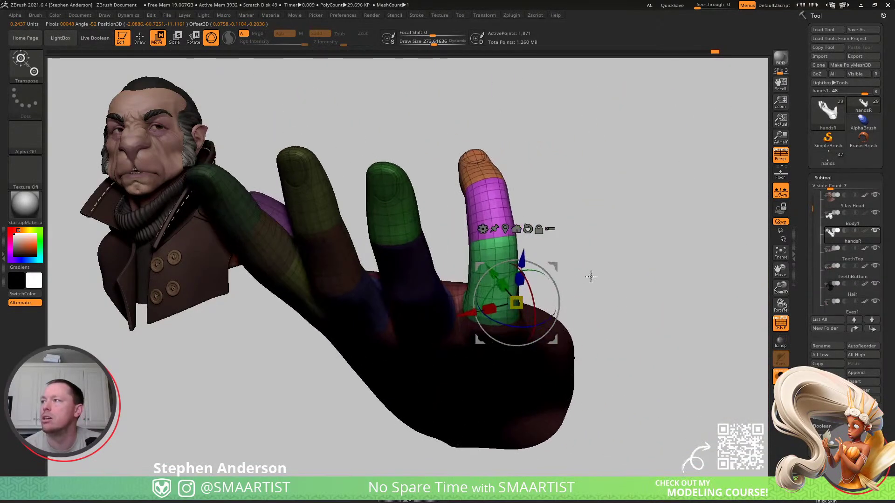
drag(546, 271, 557, 277)
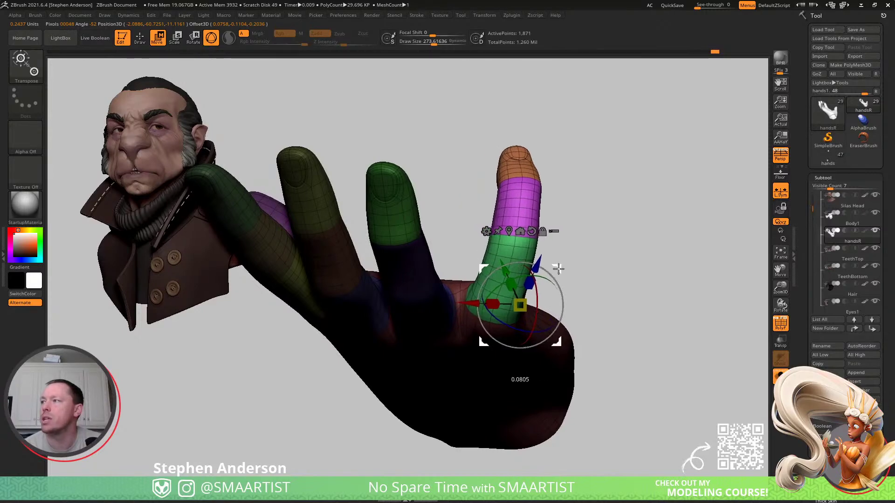
- Isolate the whole ring finger with a mask and adjust its position at the base knuckle with the gizmo
key(q)
mouse_move(617, 264)
right_down()
mouse_move(545, 214)
mouse_move(493, 236)
mouse_move(485, 251)
mouse_move(456, 200)
mouse_move(489, 250)
right_up()
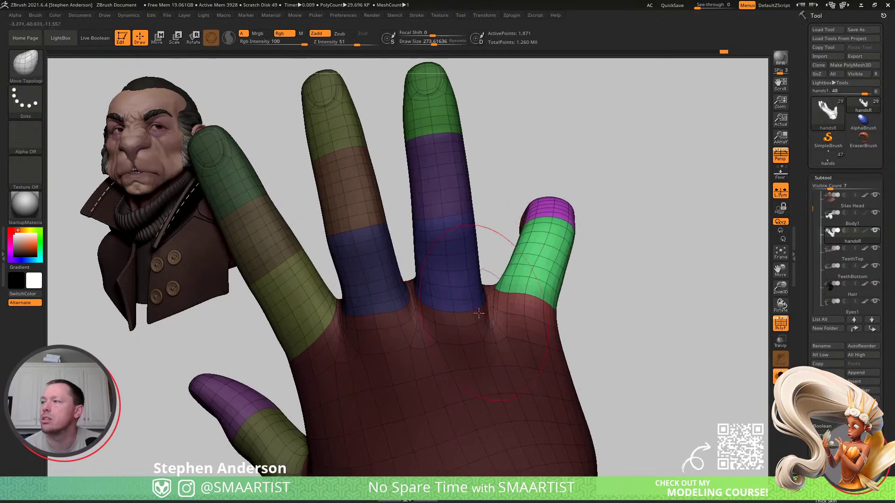
key(w)
ctrl+click(470, 308)
right_drag(558, 264, 573, 244)
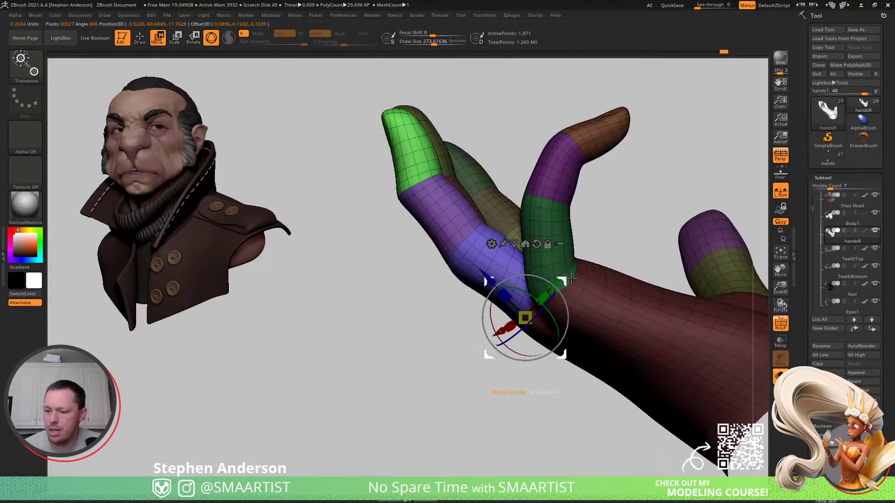
drag(544, 246, 564, 217)
- Hide the polyframe and clear the mask around the ring finger
mouse_move(565, 218)
right_down()
mouse_move(625, 205)
mouse_move(666, 218)
mouse_move(543, 225)
right_up()
key(shift+f)
ctrl+drag(543, 225, 555, 236)
mouse_move(555, 236)
ctrl+right_down()
mouse_move(544, 216)
mouse_move(513, 250)
mouse_move(437, 267)
mouse_move(535, 256)
mouse_move(503, 284)
mouse_move(455, 276)
mouse_move(563, 314)
ctrl+right_up()
key(q)
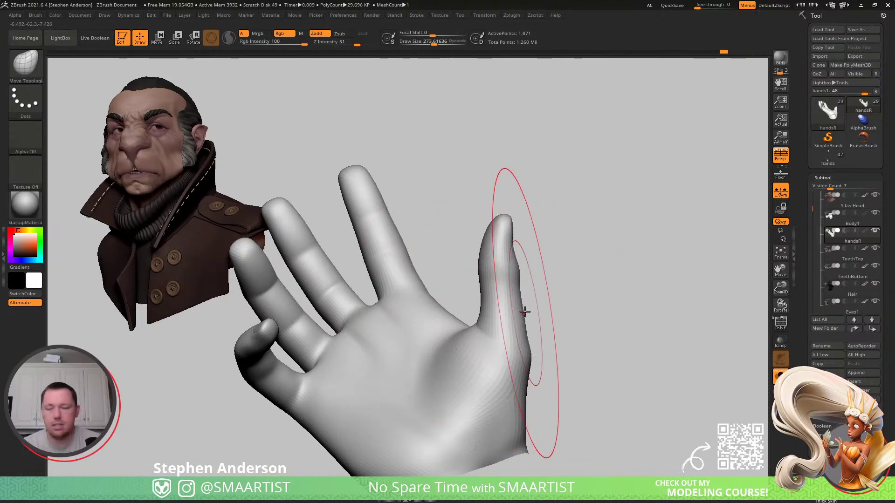
- With the polyframe shown, mask all but the thumb's end segment, rotate it at the joint, and clear the mask
key(w)
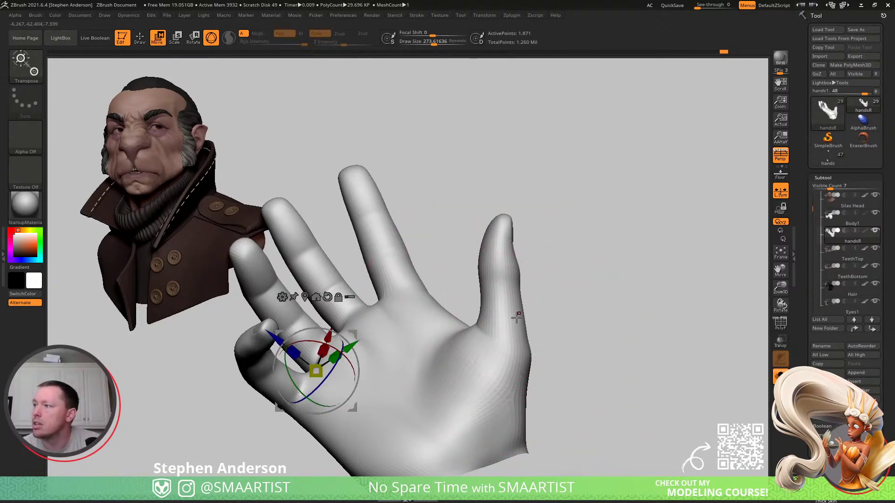
key(shift+f)
click(508, 274)
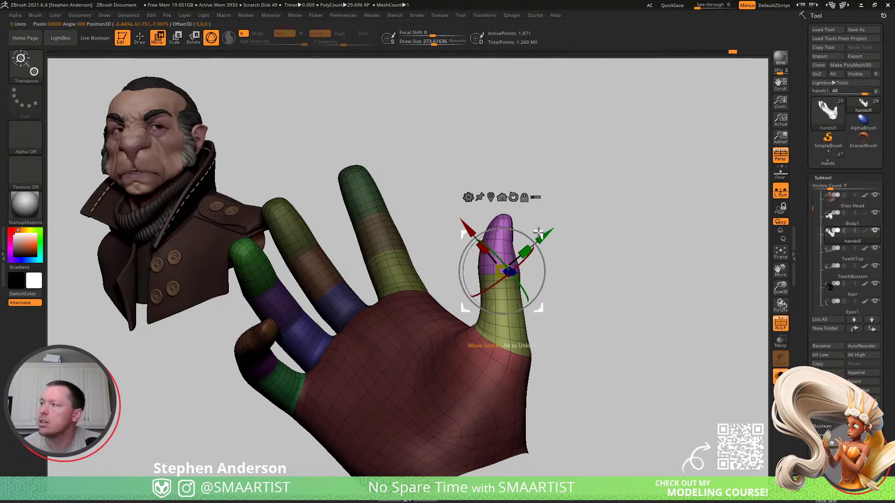
drag(553, 232, 564, 264)
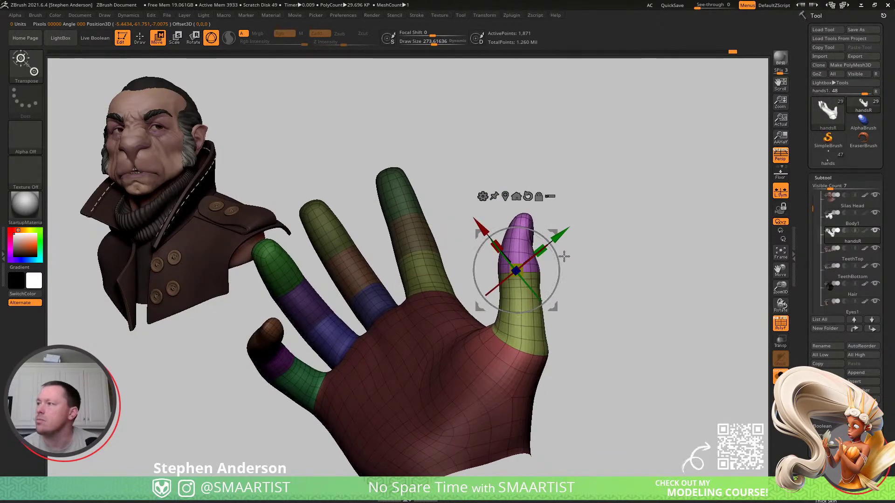
alt+drag(554, 232, 692, 168)
alt+click(519, 270)
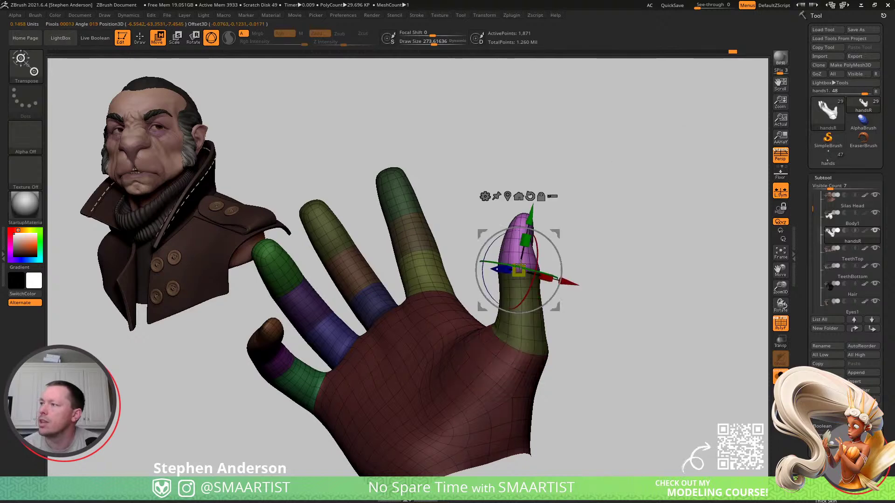
drag(579, 223, 631, 212)
key(q)
mouse_move(617, 242)
ctrl+mouse_down()
mouse_move(622, 299)
mouse_move(565, 256)
mouse_move(537, 289)
mouse_move(751, 363)
ctrl+mouse_up()
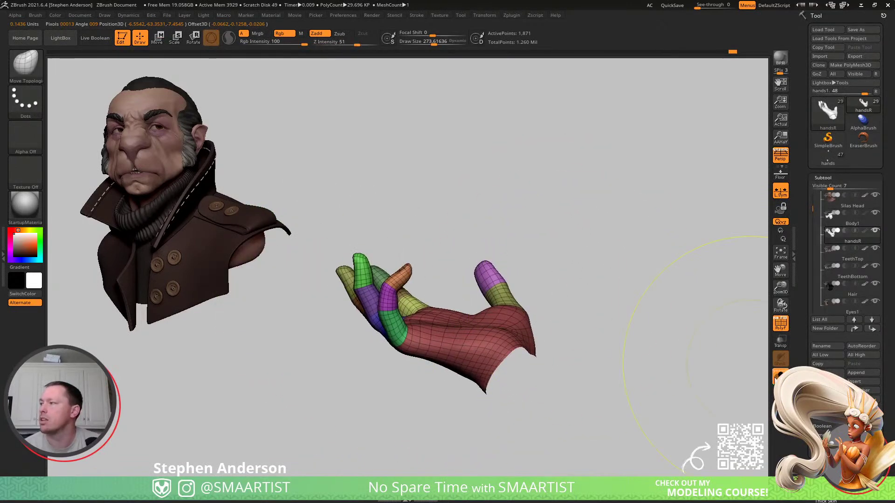
- Turn off Solo mode and hide the polyframe to check the hand on the full character
click(780, 375)
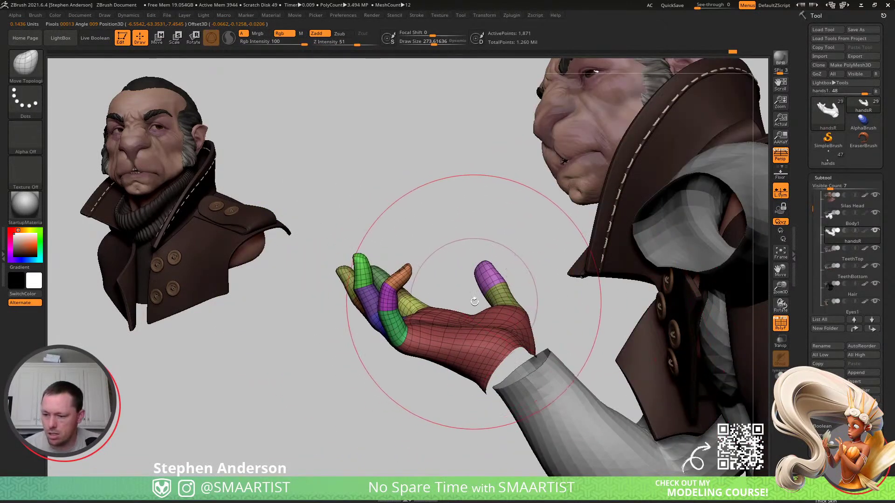
key(shift+f)
ctrl+right_drag(454, 239, 459, 263)
mouse_move(459, 262)
mouse_down()
mouse_move(486, 316)
mouse_move(453, 293)
mouse_move(444, 299)
mouse_up()
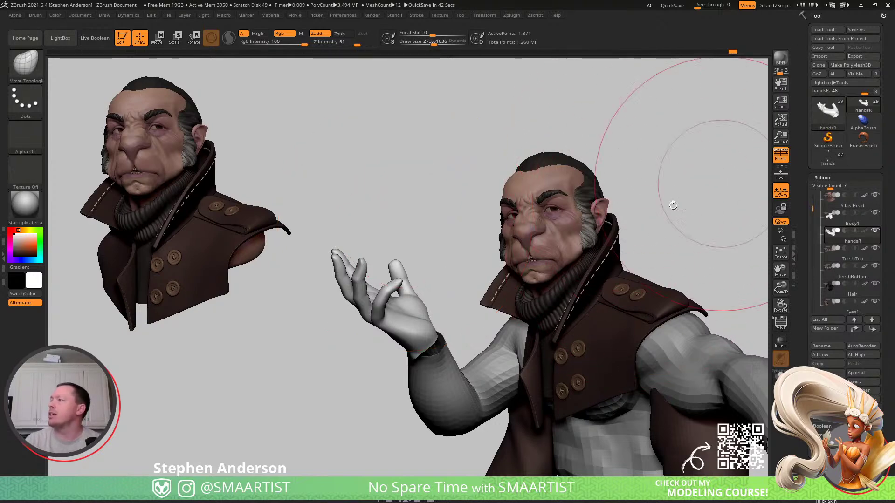
mouse_move(439, 312)
mouse_down()
mouse_move(450, 253)
mouse_move(420, 339)
mouse_move(452, 319)
mouse_up()
- Reorient the whole hand at the wrist with the gizmo so it lines up with the forearm
key(w)
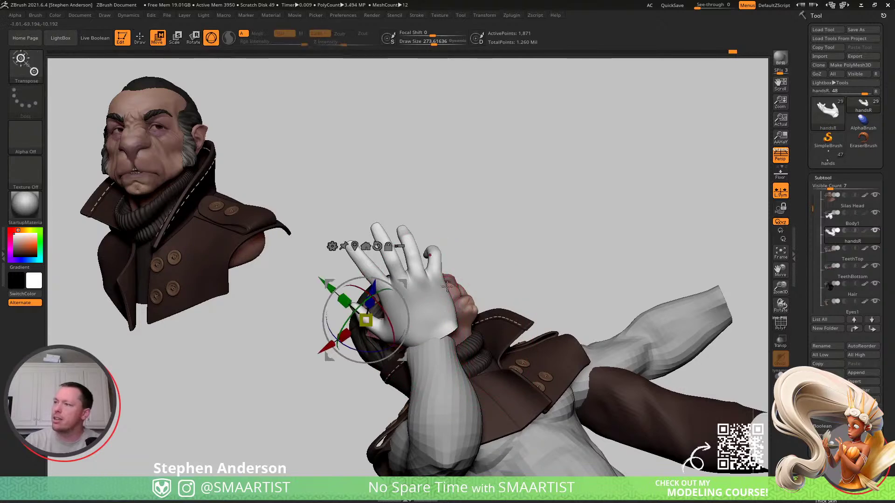
drag(401, 282, 395, 283)
right_drag(394, 283, 445, 304)
drag(520, 254, 524, 253)
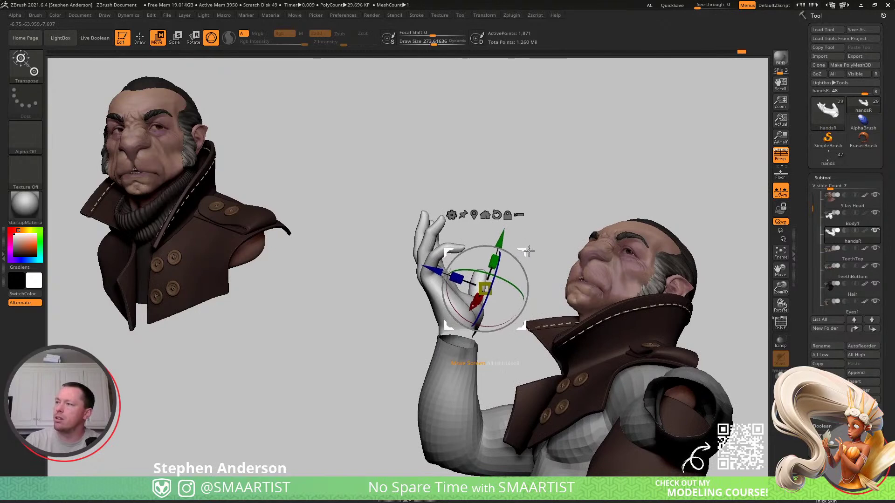
key(q)
right_drag(543, 226, 548, 265)
mouse_move(514, 305)
right_down()
mouse_move(529, 305)
mouse_move(569, 270)
mouse_move(536, 289)
right_up()
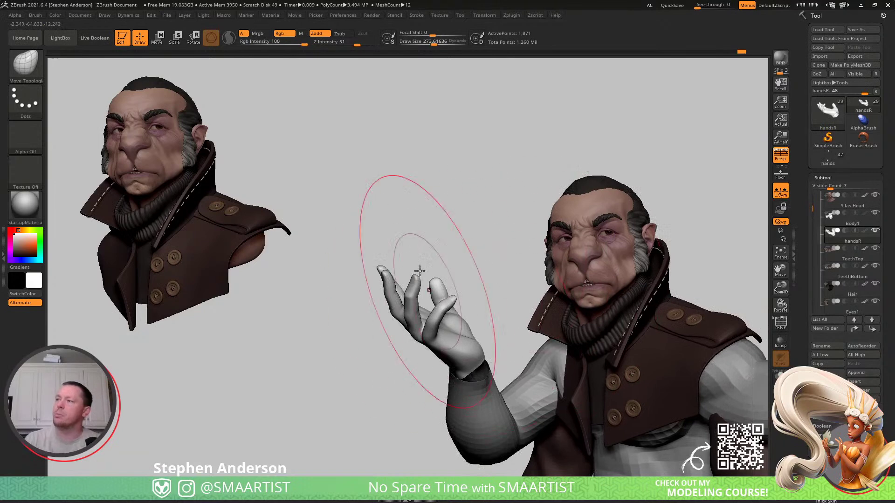
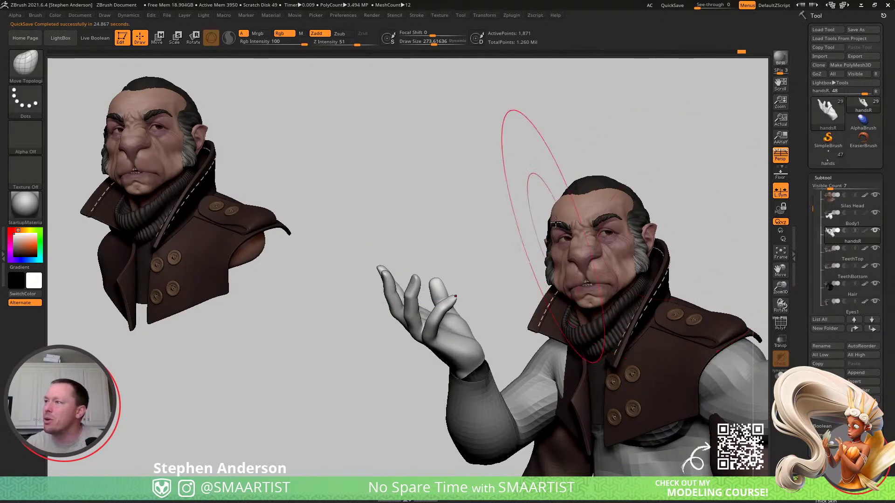
- Show the polyframe, isolate the ring finger's end with a mask, and bend it toward the palm
mouse_move(464, 246)
mouse_down()
mouse_move(509, 246)
mouse_move(510, 227)
mouse_up()
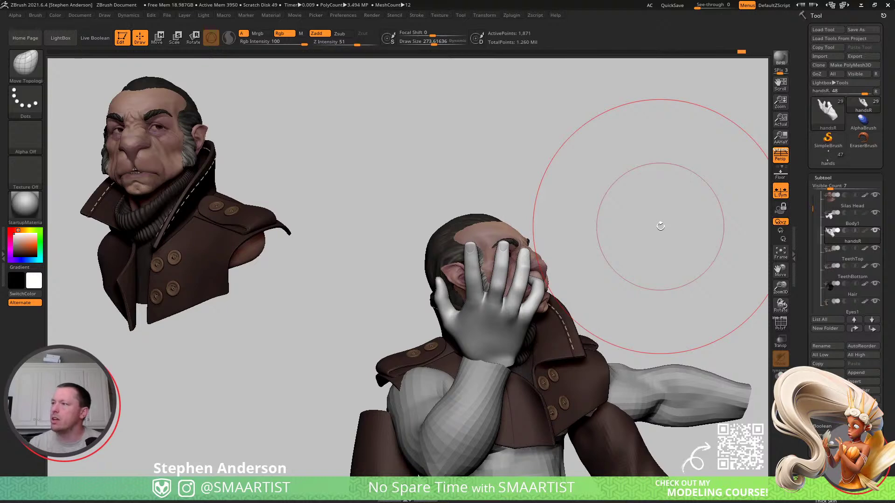
mouse_move(493, 322)
right_down()
mouse_move(504, 392)
mouse_move(476, 323)
mouse_move(477, 357)
mouse_move(468, 347)
mouse_move(514, 358)
right_up()
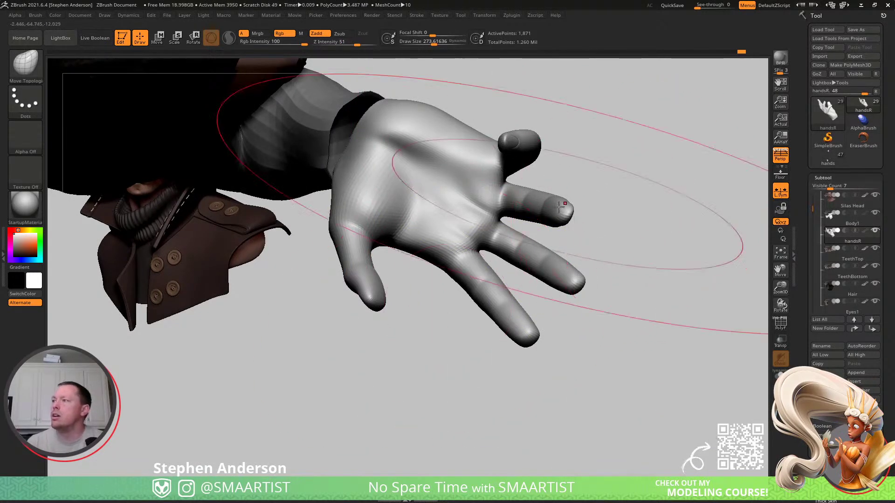
key(shift+f)
ctrl+right_drag(536, 205, 542, 240)
key(w)
ctrl+drag(514, 201, 566, 173)
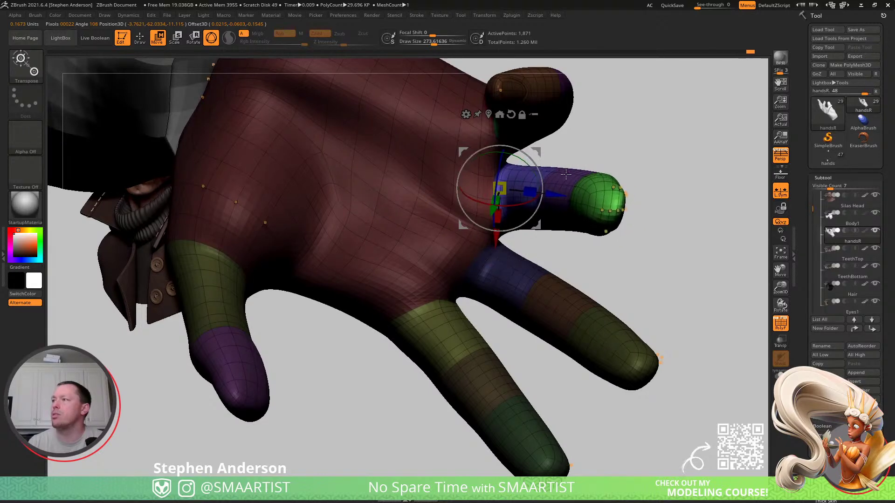
click(551, 171)
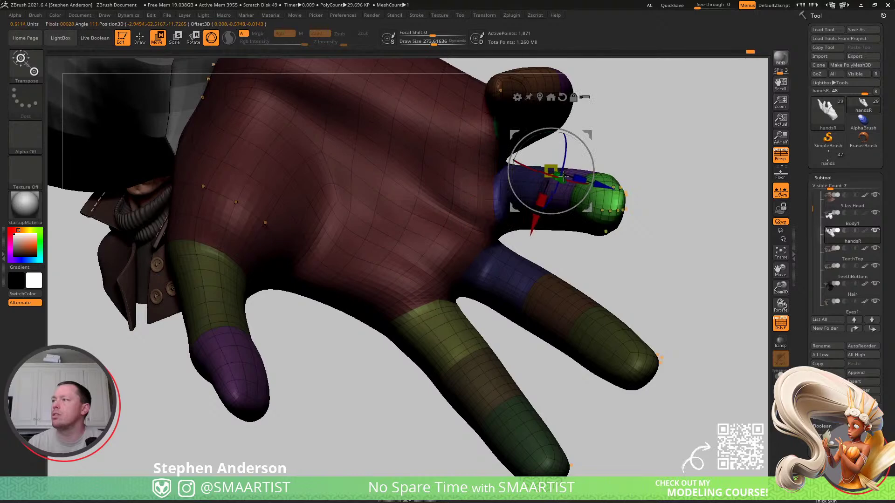
alt+drag(587, 135, 549, 164)
drag(562, 196, 551, 196)
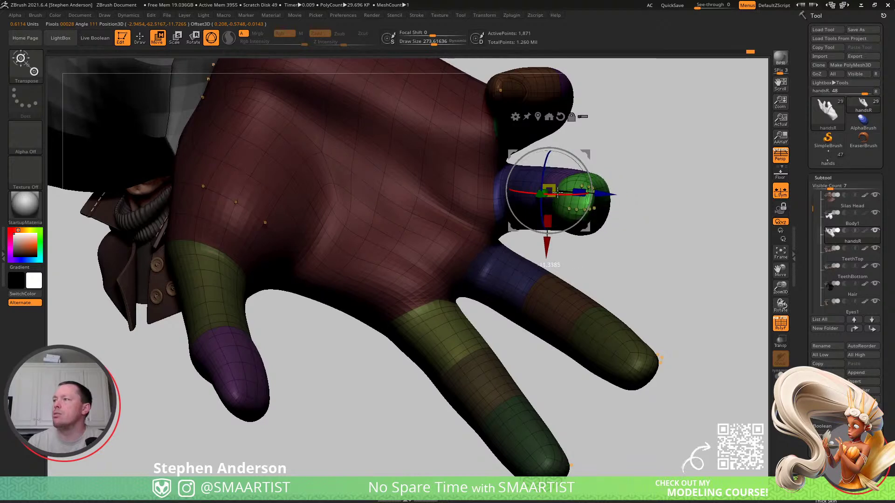
- Isolate the middle finger's upper two segments and bend them forward at the middle knuckle
click(534, 283)
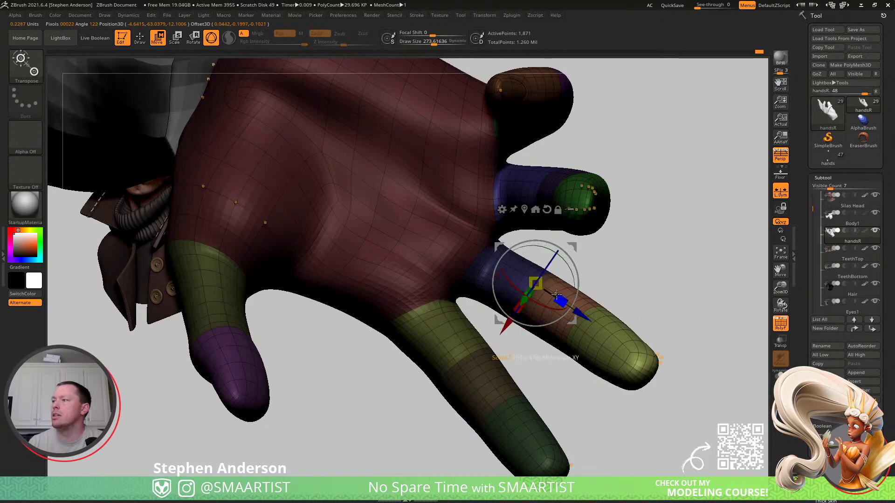
drag(545, 304, 534, 301)
mouse_move(609, 308)
mouse_down()
mouse_move(517, 275)
mouse_move(605, 298)
mouse_move(610, 304)
mouse_move(560, 289)
mouse_move(617, 329)
mouse_move(611, 317)
mouse_up()
drag(579, 179, 536, 173)
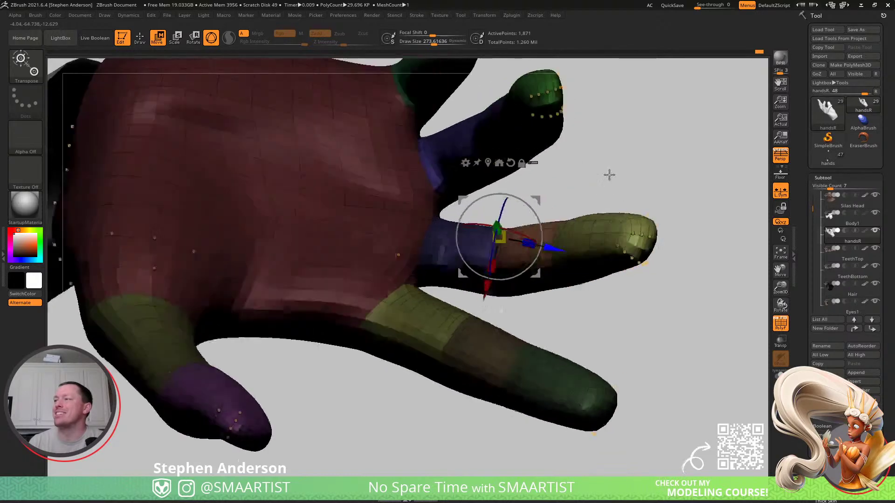
drag(610, 173, 471, 186)
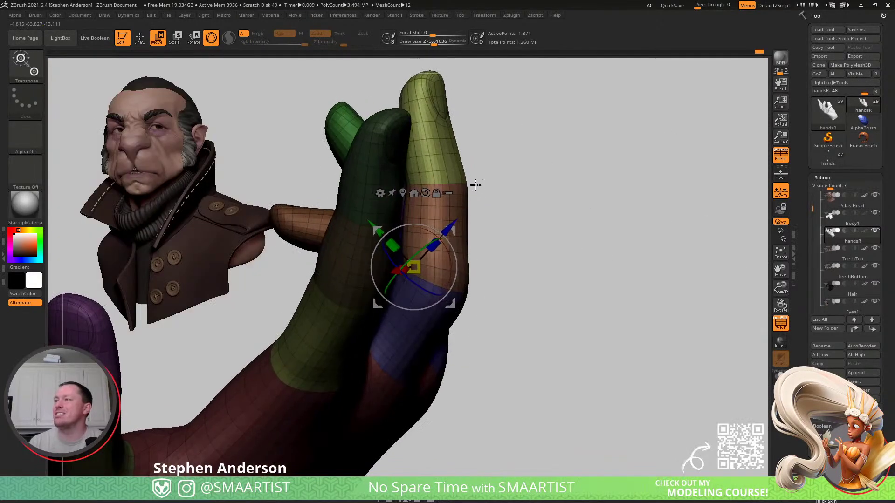
- Mask all but the middle fingertip, rotate it slightly at the last knuckle, and clear the mask
alt+drag(455, 232, 503, 345)
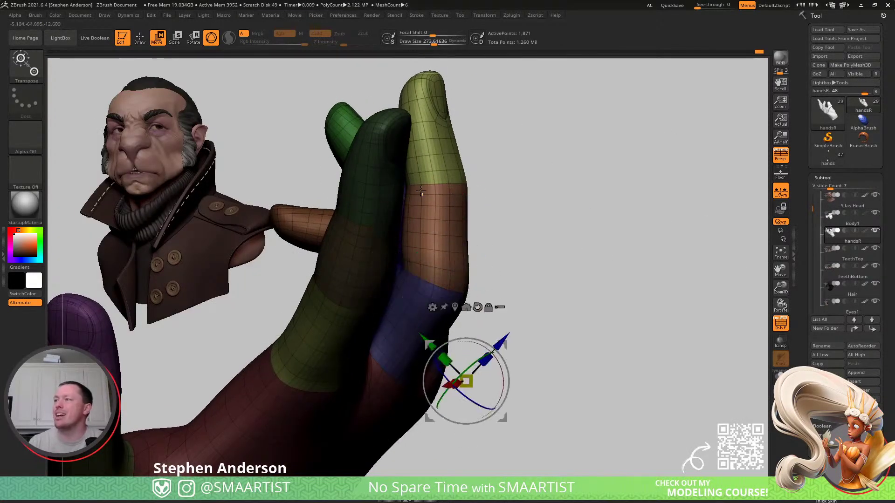
ctrl+drag(433, 183, 431, 173)
right_drag(432, 181, 472, 172)
drag(470, 152, 467, 148)
mouse_move(471, 148)
right_down()
mouse_move(507, 156)
mouse_move(518, 169)
right_up()
key(q)
mouse_move(461, 212)
ctrl+right_down()
mouse_move(489, 88)
mouse_move(557, 163)
ctrl+right_up()
ctrl+drag(568, 155, 593, 198)
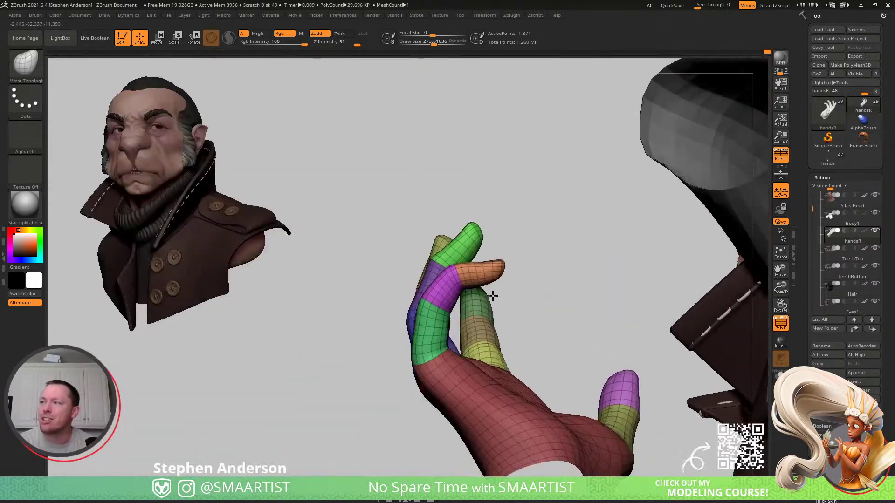
- Set the Move Topological draw size to about 289 and adjust the outer side of the little finger's base segment
ctrl+right_drag(399, 326, 520, 364)
key(s)
click(440, 344)
mouse_move(439, 344)
right_down()
mouse_move(415, 352)
mouse_move(433, 349)
mouse_move(417, 304)
right_up()
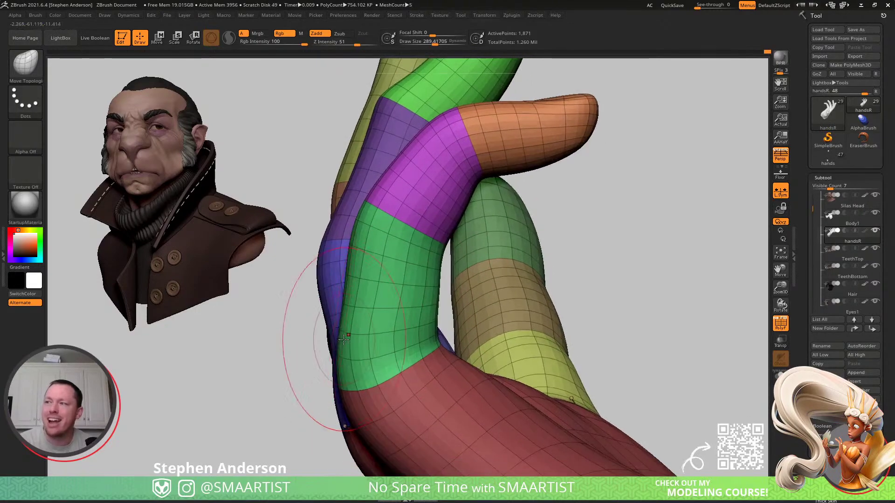
alt+right_drag(345, 319, 347, 278)
right_drag(334, 397, 378, 404)
- Reshape the joint between the little finger's base and the palm with Move Topological at a draw size of about 384
key(s)
drag(379, 405, 383, 407)
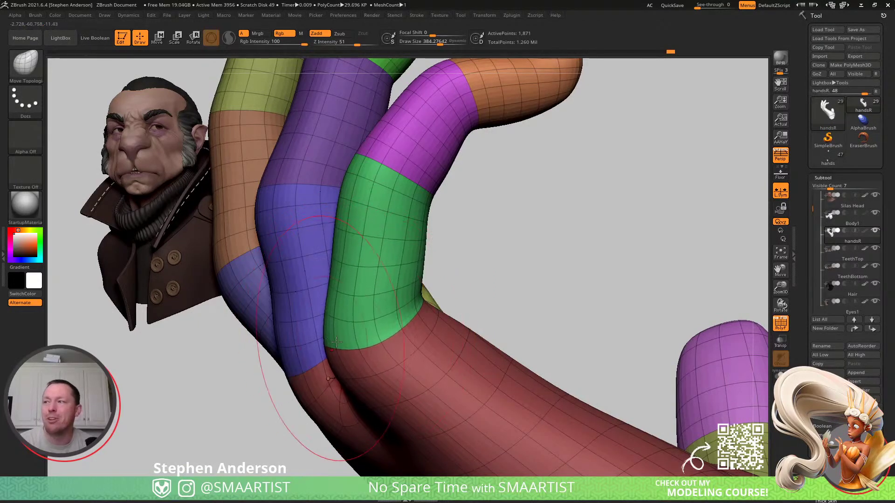
right_drag(337, 345, 380, 339)
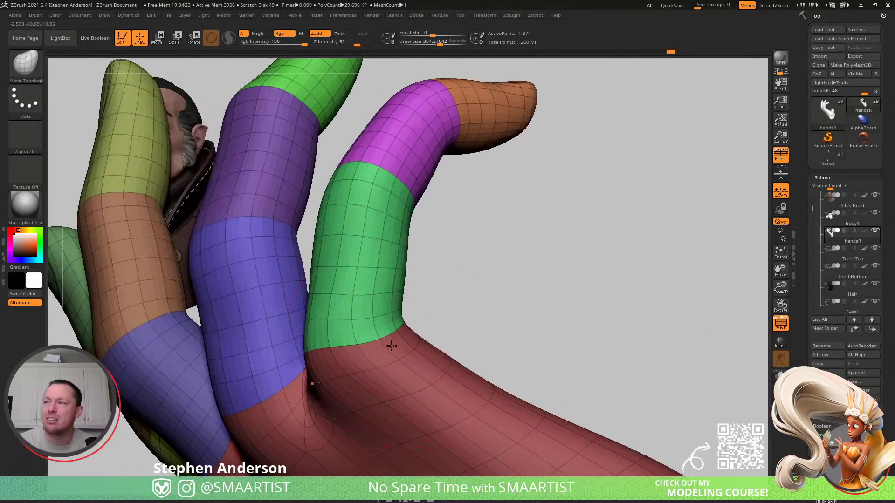
mouse_move(480, 350)
right_down()
mouse_move(458, 364)
mouse_move(459, 380)
mouse_move(449, 330)
mouse_move(517, 327)
right_up()
mouse_move(401, 326)
right_down()
mouse_move(450, 315)
mouse_move(410, 252)
right_up()
- Refine the little finger's silhouette from the back and front of the hand, reducing the draw size to about 175 and about 99
key(s)
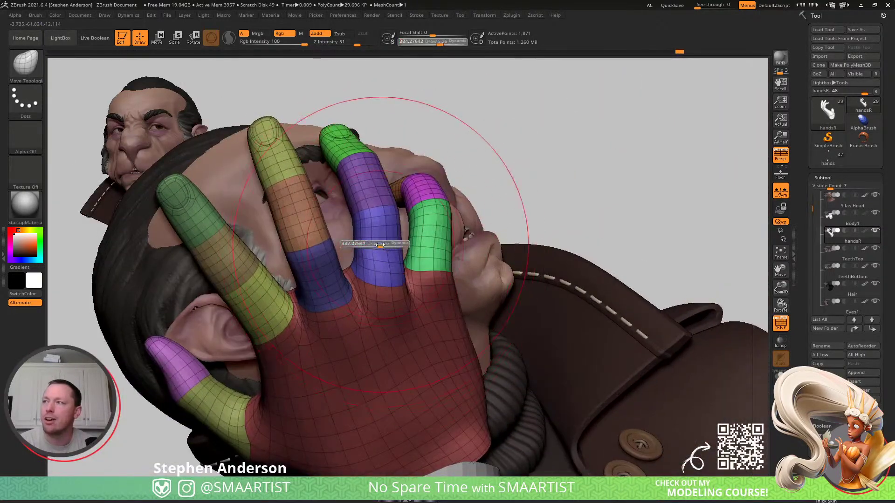
drag(381, 246, 371, 247)
right_drag(371, 247, 372, 211)
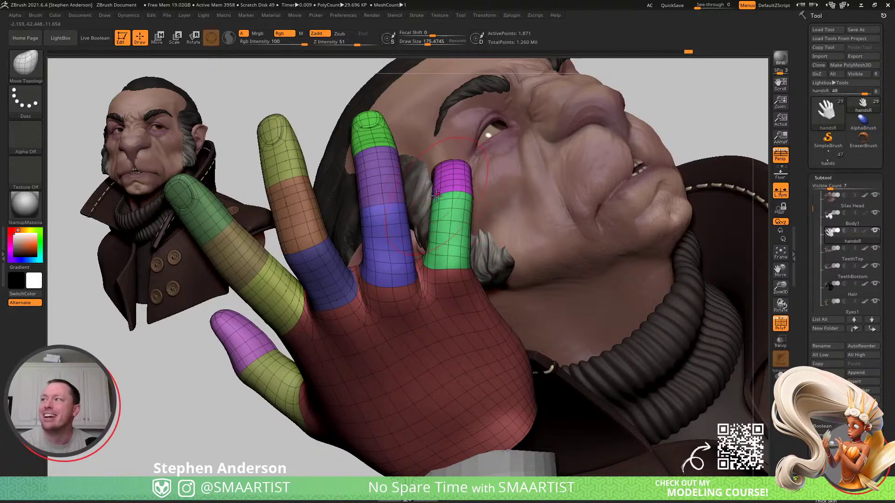
right_drag(473, 193, 451, 207)
key(s)
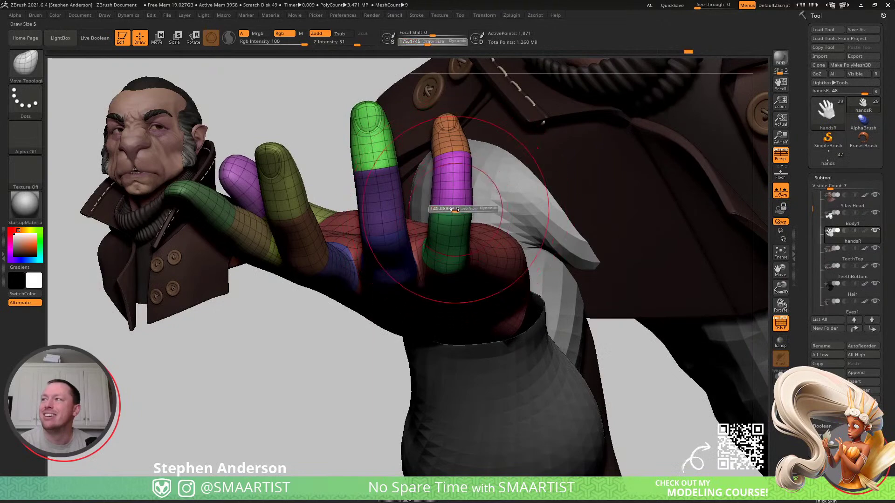
drag(450, 212, 443, 212)
drag(453, 211, 454, 216)
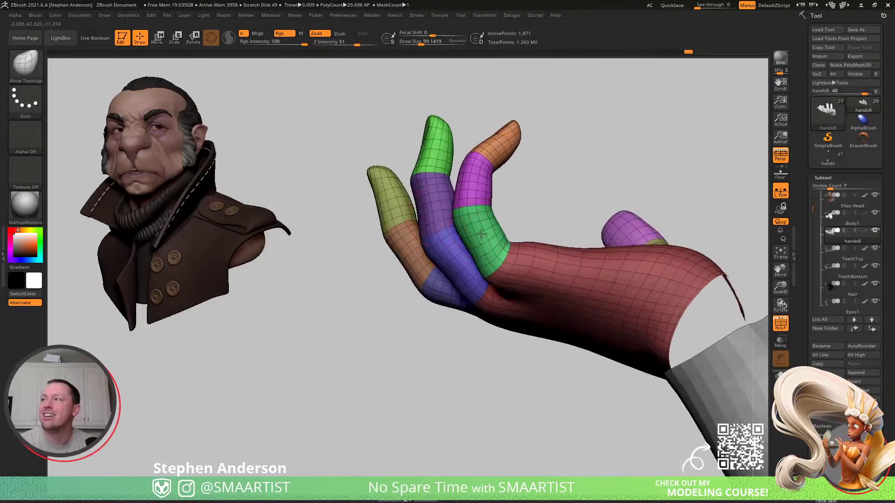
- Mask all but the area around the little finger's middle knuckle and push the knuckle out at a draw size of about 314
ctrl+right_drag(463, 206, 499, 205)
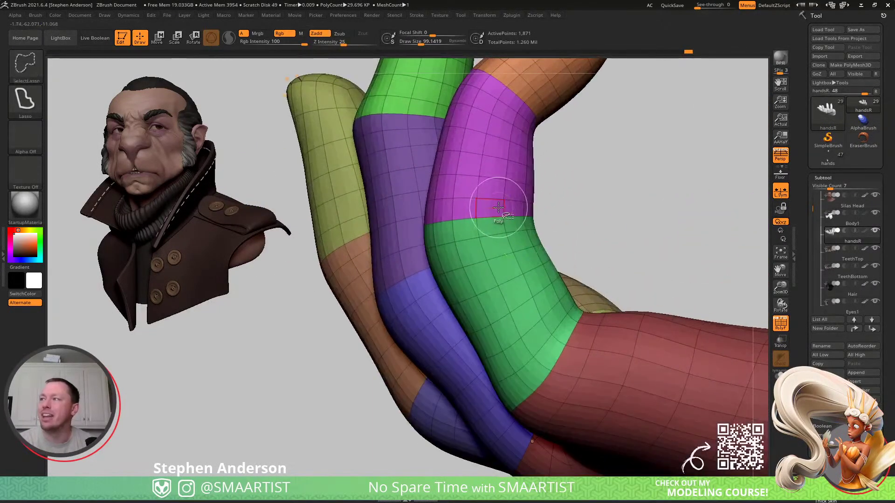
ctrl+shift+click(503, 210)
ctrl+click(532, 223)
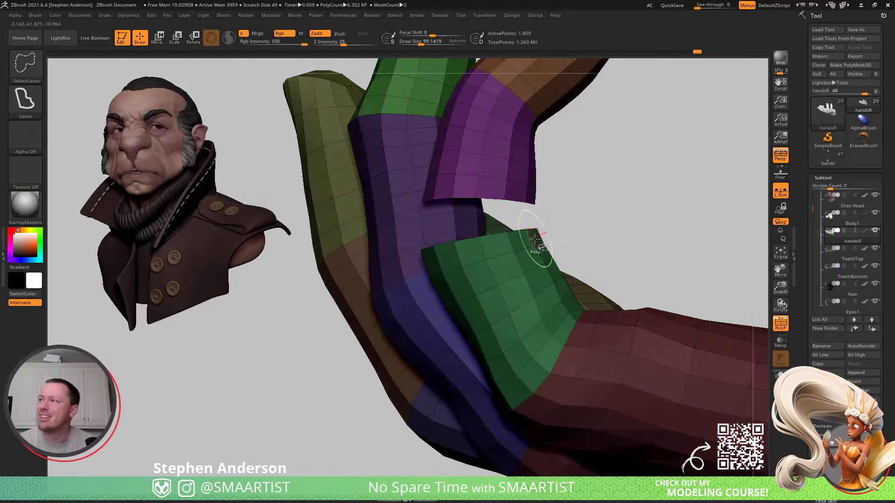
ctrl+shift+click(535, 223)
ctrl+click(491, 229)
drag(490, 218, 495, 218)
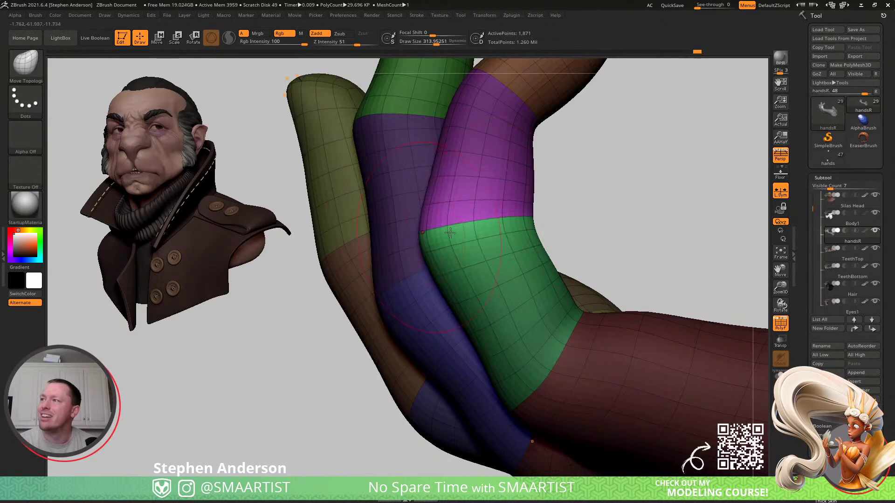
- Adjust the little finger's middle knuckle from the fingertip side with a resized brush and hide the polyframe
right_drag(510, 230, 496, 278)
mouse_move(563, 184)
right_down()
mouse_move(543, 183)
mouse_move(555, 183)
right_up()
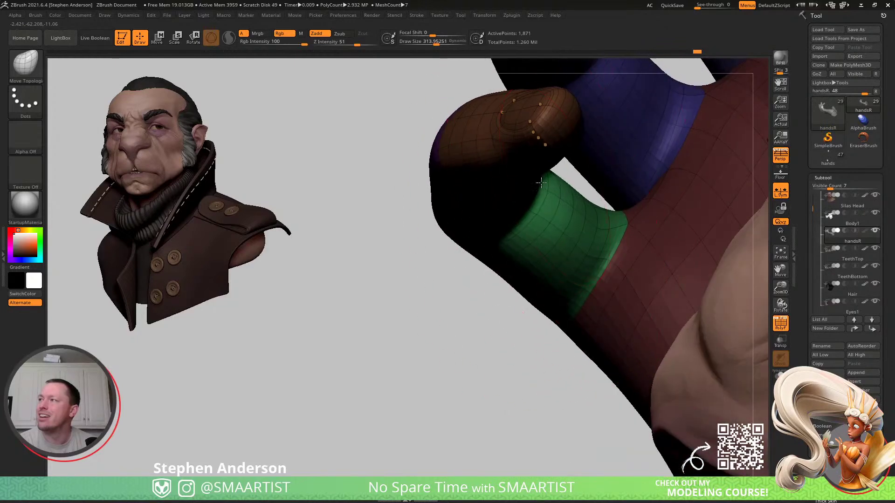
key(s)
drag(549, 176, 545, 177)
right_drag(536, 208, 513, 144)
key(shift+f)
- Reshape the upper part of the little finger with Move Topological at a draw size of about 266
mouse_move(594, 170)
right_down()
mouse_move(565, 207)
mouse_move(575, 206)
mouse_move(518, 152)
mouse_move(497, 213)
mouse_move(539, 236)
mouse_move(541, 194)
right_up()
mouse_move(479, 170)
right_down()
mouse_move(488, 118)
mouse_move(470, 128)
right_up()
key(s)
drag(470, 128, 465, 128)
right_drag(480, 115, 470, 174)
drag(437, 116, 433, 114)
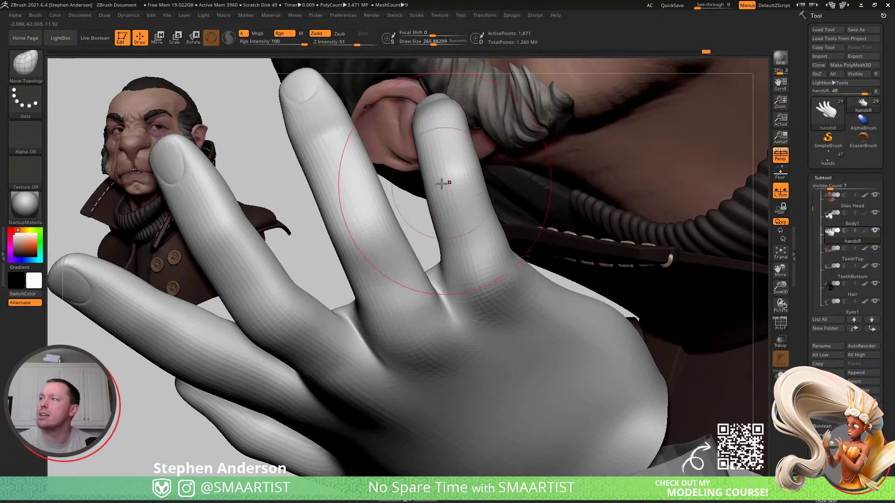
- Shape the little finger's base knuckle at a draw size of about 366 and its inner edge at about 146
right_drag(439, 186, 492, 270)
key(s)
drag(480, 282, 486, 285)
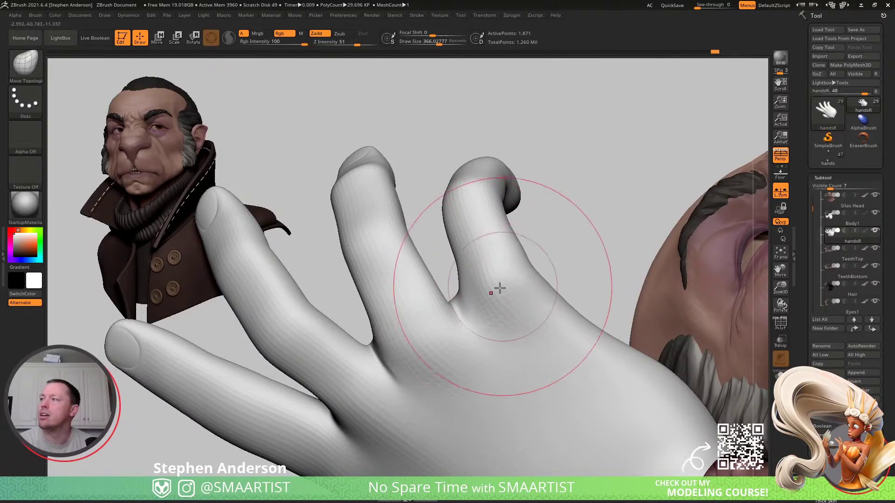
key(s)
drag(479, 284, 461, 287)
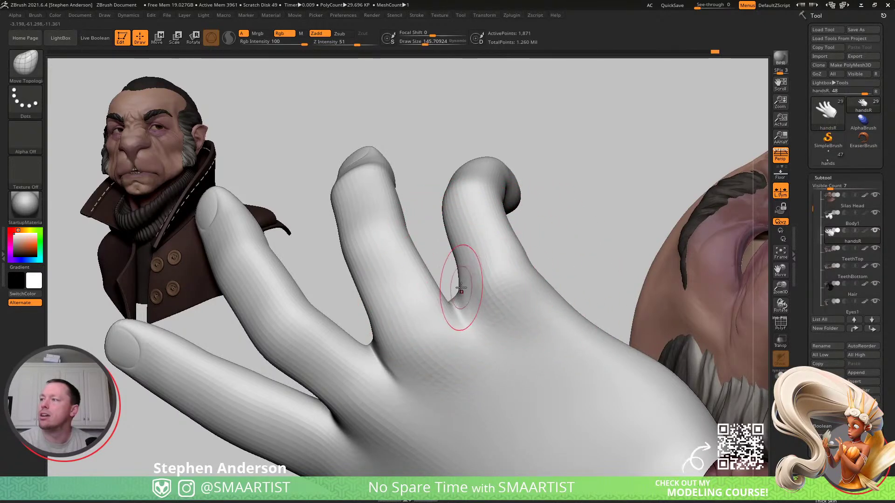
- Smooth the ring finger's base and reshape the finger's outer edge at a draw size of about 163
key(shift)
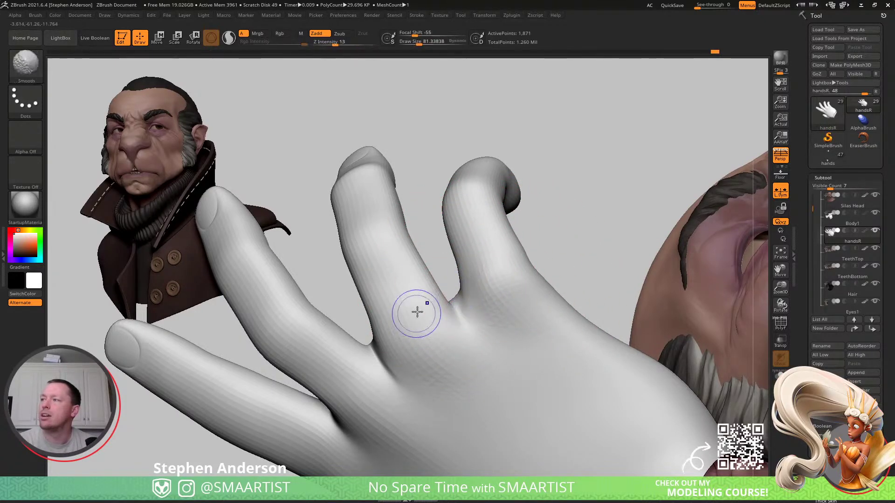
mouse_move(425, 269)
right_down()
mouse_move(413, 276)
mouse_move(423, 272)
right_up()
key(shift)
key(s)
mouse_move(383, 303)
right_down()
mouse_move(389, 259)
mouse_move(382, 294)
mouse_move(350, 310)
mouse_move(402, 315)
mouse_move(374, 242)
right_up()
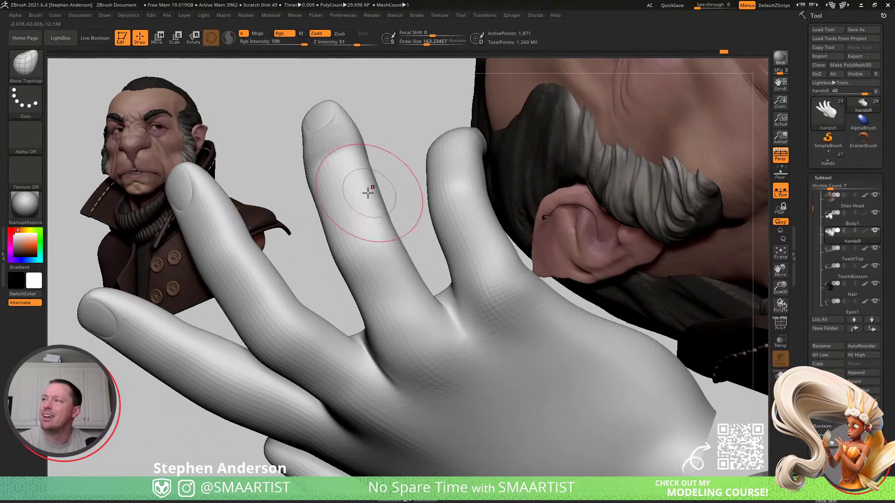
mouse_move(315, 205)
mouse_down()
mouse_move(324, 205)
mouse_move(337, 250)
mouse_up()
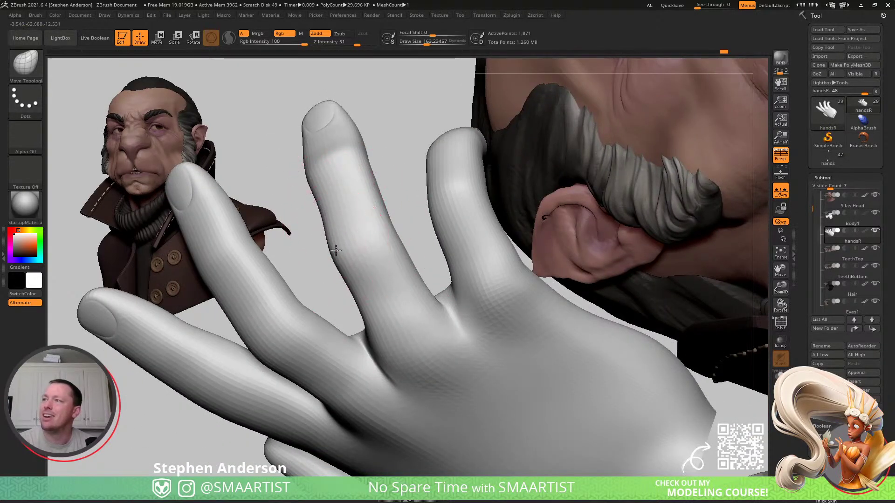
mouse_move(358, 237)
right_down()
mouse_move(393, 295)
mouse_move(361, 187)
right_up()
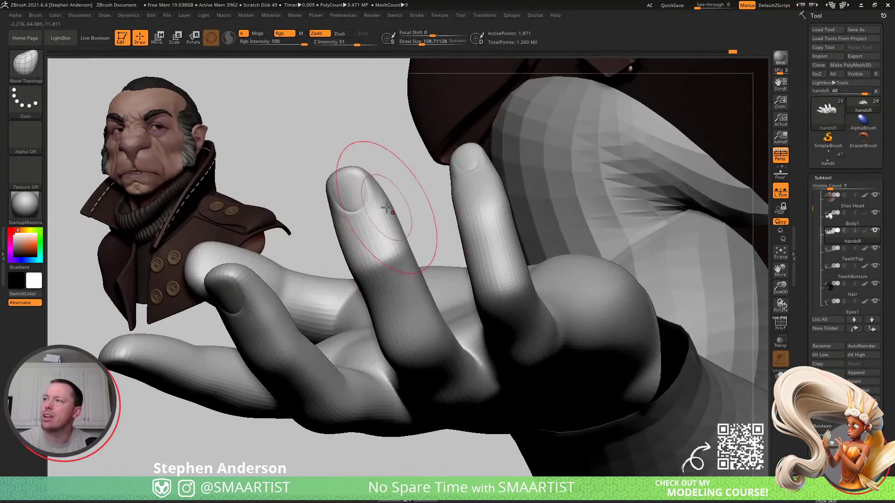
- Refine the inner edge of the little fingertip beside the nail at a draw size of about 45
mouse_move(356, 221)
right_down()
mouse_move(359, 205)
mouse_move(383, 224)
mouse_move(390, 285)
mouse_move(453, 160)
right_up()
key(s)
drag(448, 139, 442, 140)
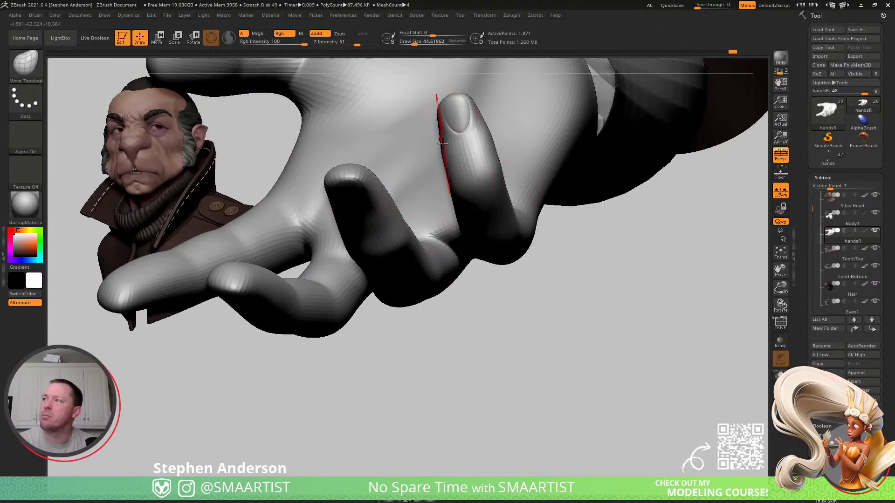
mouse_move(482, 142)
right_down()
mouse_move(480, 187)
mouse_move(464, 117)
mouse_move(453, 108)
right_up()
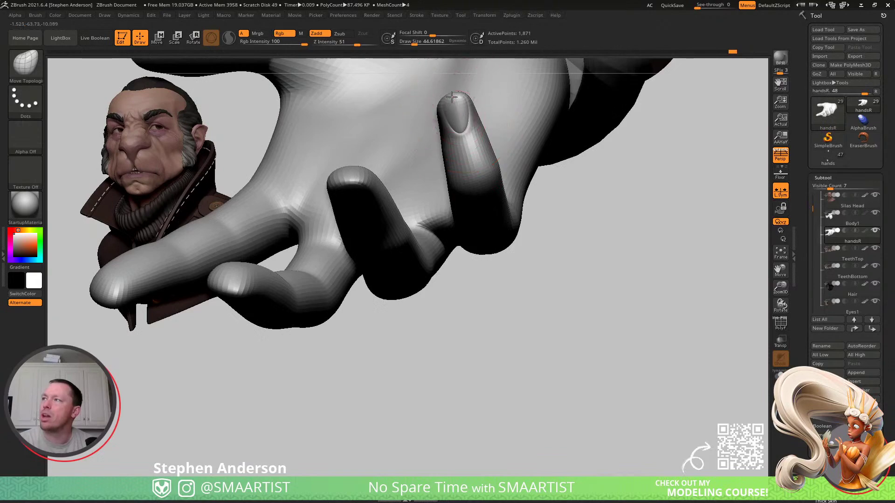
- Set the draw size to about 114 and adjust the sides of the little finger's middle segment
mouse_move(468, 162)
right_down()
mouse_move(509, 190)
mouse_move(489, 194)
mouse_move(461, 227)
mouse_move(488, 208)
mouse_move(513, 215)
mouse_move(468, 209)
mouse_move(554, 216)
mouse_move(531, 220)
right_up()
key(s)
drag(531, 220, 537, 221)
mouse_move(525, 214)
right_down()
mouse_move(538, 218)
mouse_move(490, 215)
right_up()
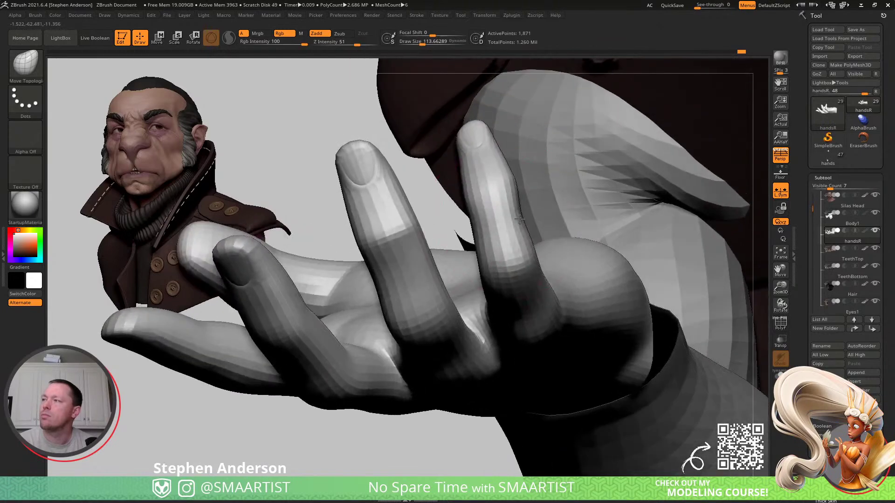
drag(481, 224, 488, 222)
right_drag(519, 215, 490, 194)
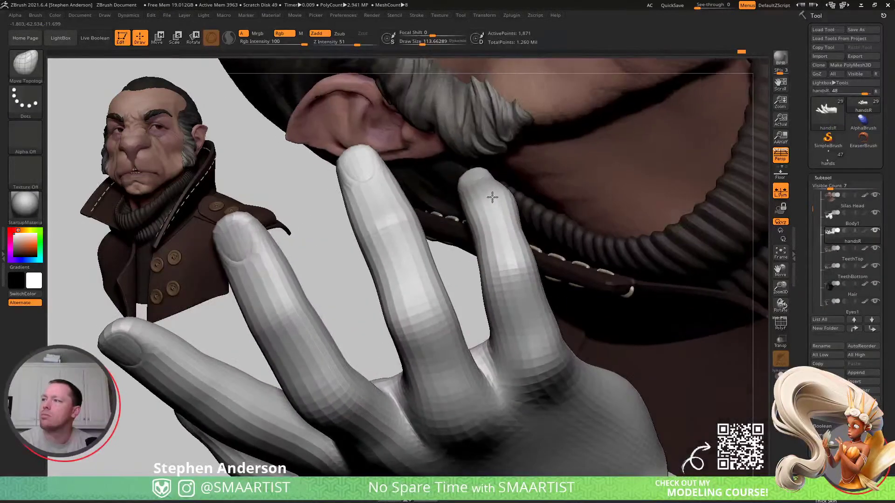
- Smooth the webbing between the ring and middle fingers and between the middle and index fingers
mouse_move(425, 258)
right_down()
mouse_move(406, 216)
mouse_move(402, 353)
right_up()
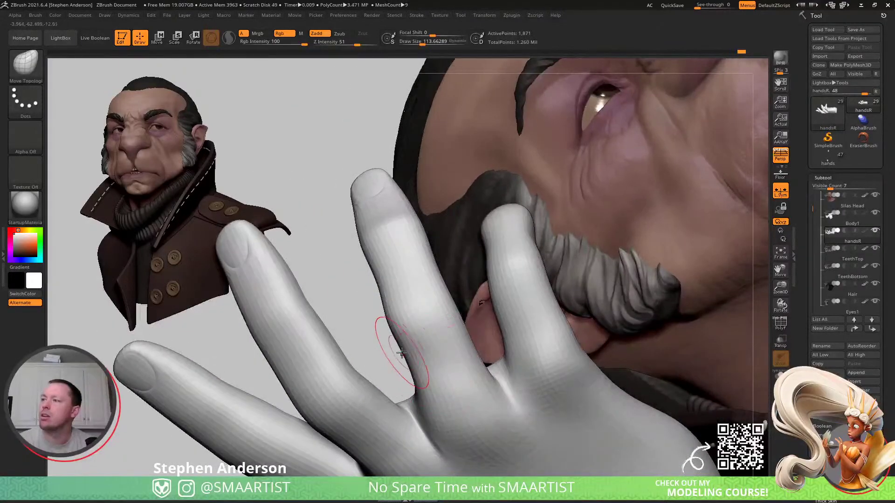
mouse_move(419, 301)
right_down()
mouse_move(417, 313)
mouse_move(398, 289)
mouse_move(389, 328)
mouse_move(397, 338)
mouse_move(389, 338)
right_up()
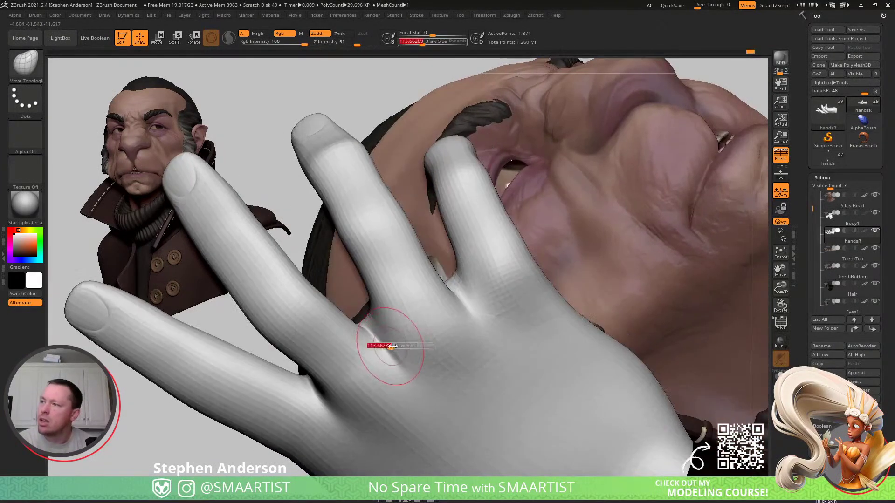
key(shift)
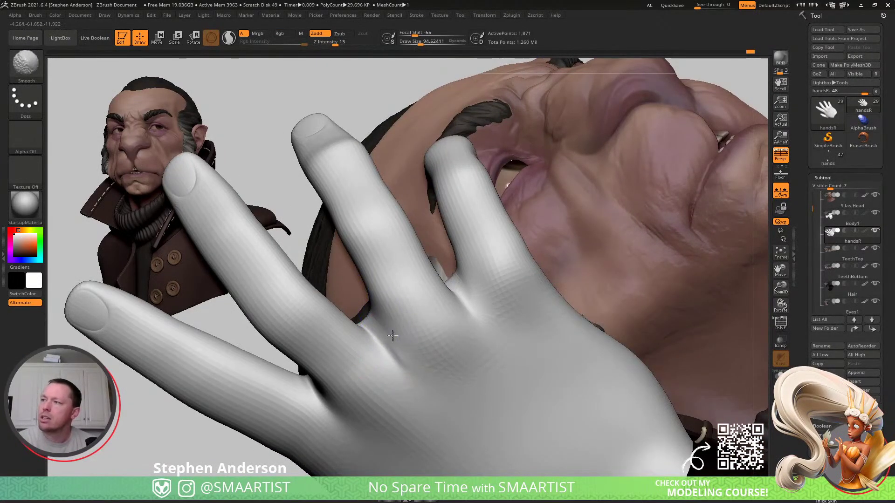
shift+drag(332, 402, 351, 413)
ctrl+right_drag(487, 314, 422, 254)
right_drag(422, 254, 468, 313)
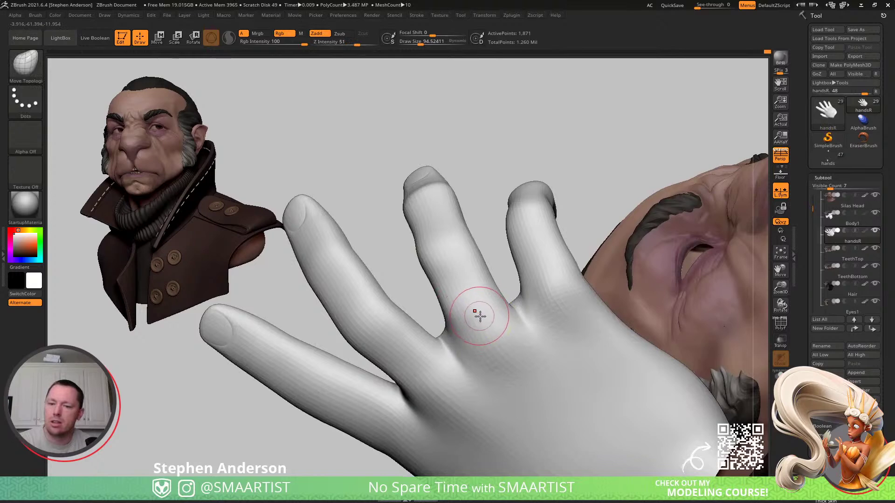
- Smooth the ring finger's base and clean up the web between the ring and little fingers
key(shift)
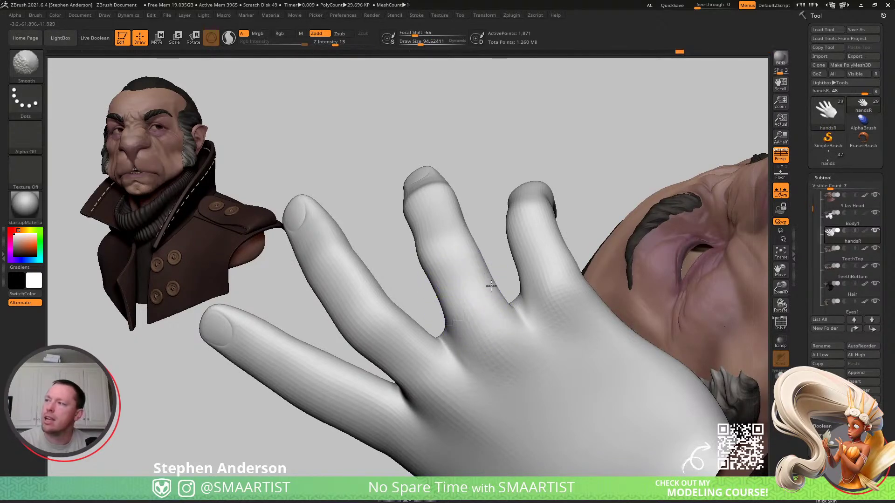
mouse_move(493, 254)
right_down()
mouse_move(485, 273)
mouse_move(522, 254)
mouse_move(515, 270)
mouse_move(513, 259)
right_up()
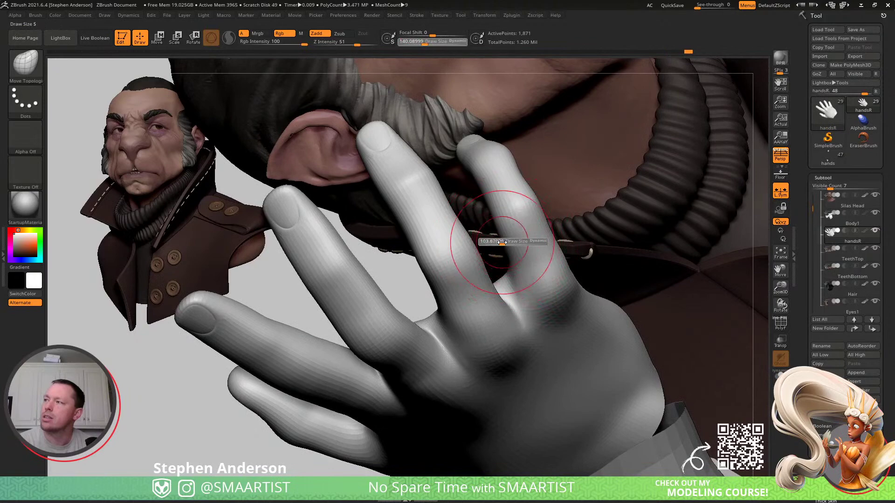
mouse_move(513, 236)
right_down()
mouse_move(505, 190)
mouse_move(516, 194)
mouse_move(508, 214)
mouse_move(518, 208)
mouse_move(523, 286)
right_up()
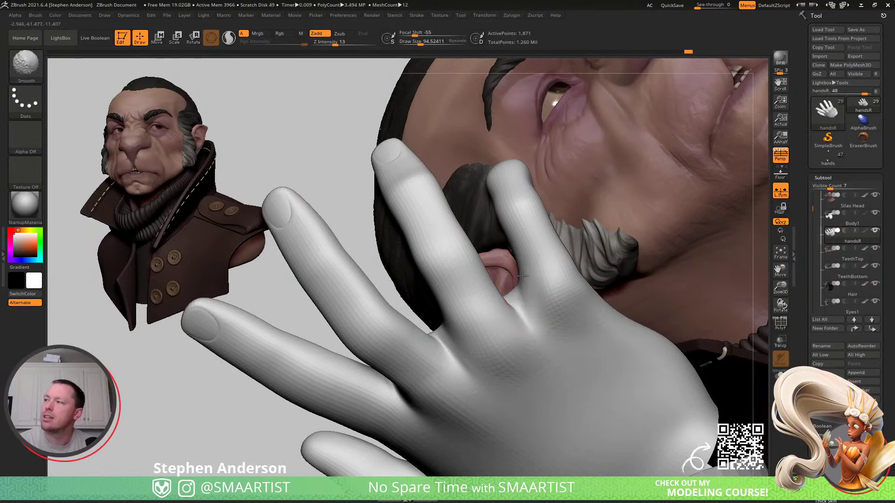
right_drag(523, 254, 506, 181)
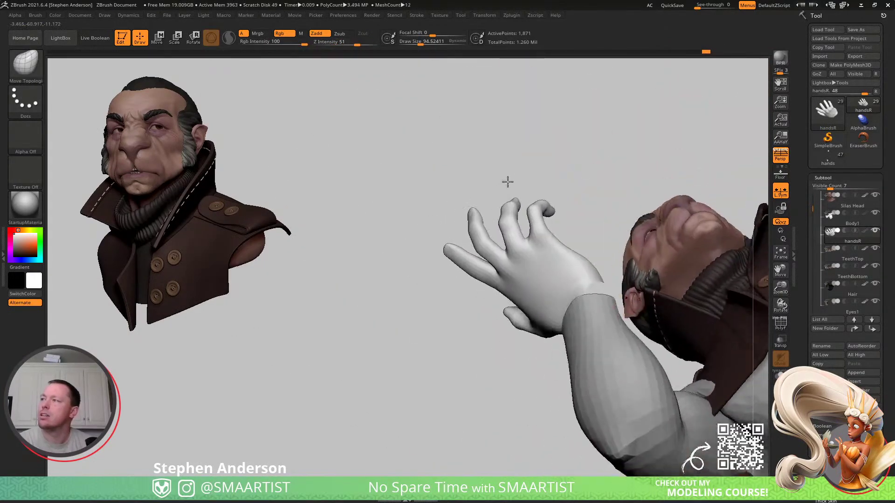
- Show the polyframe, isolate the index finger with a mask, and rotate it about 6.5° toward the thumb at its base knuckle
mouse_move(530, 244)
right_down()
mouse_move(519, 286)
mouse_move(493, 244)
mouse_move(570, 239)
mouse_move(504, 222)
mouse_move(542, 211)
mouse_move(523, 226)
mouse_move(518, 265)
mouse_move(523, 252)
right_up()
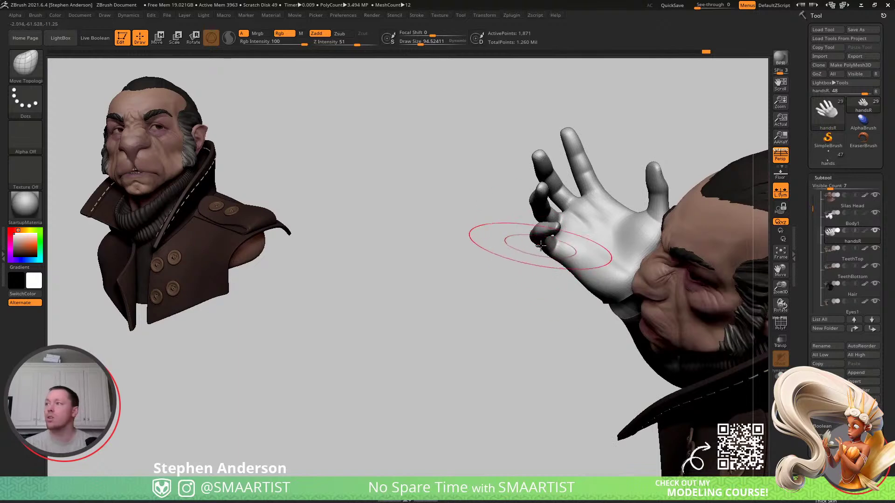
right_drag(641, 201, 607, 343)
key(shift+f)
key(w)
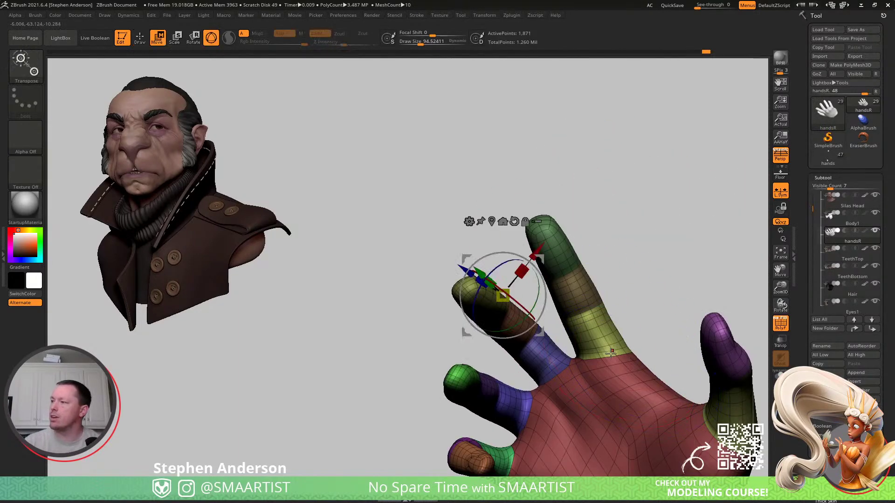
ctrl+click(612, 349)
drag(614, 336, 640, 316)
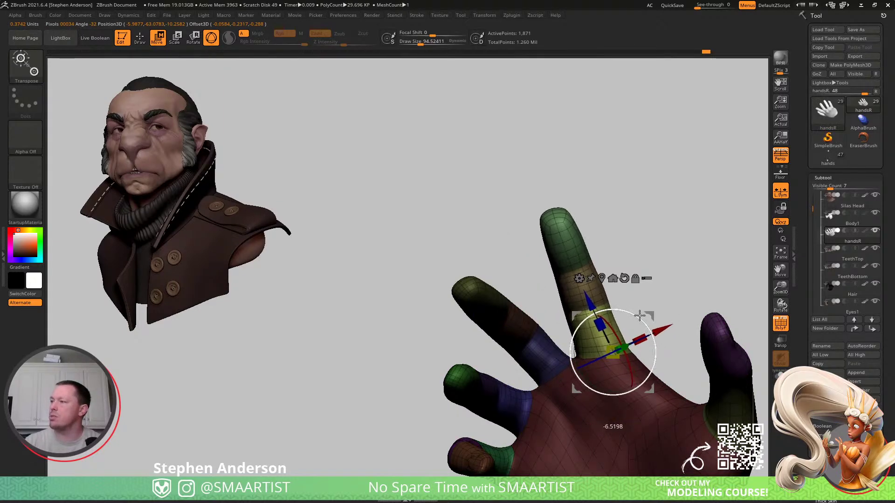
- Rotate the index finger about 9.6° at its middle joint, reset the gizmo at the fingertip joint, and clear the mask
right_drag(621, 319, 646, 302)
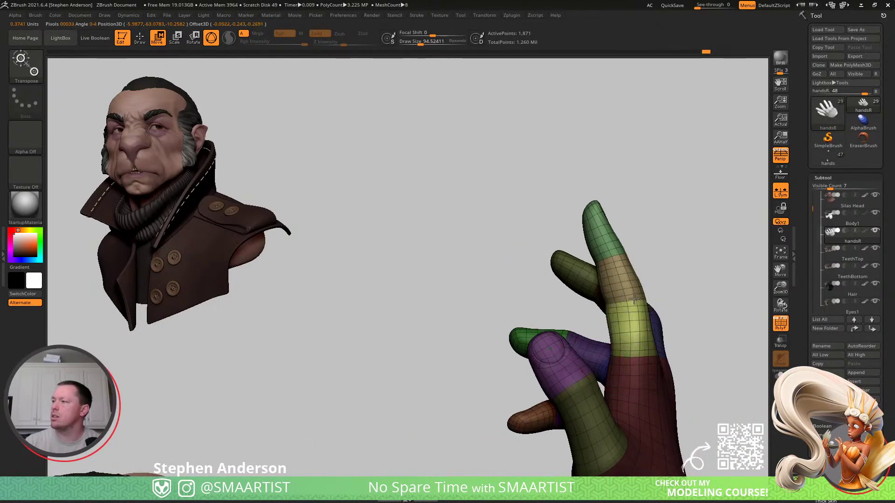
click(635, 300)
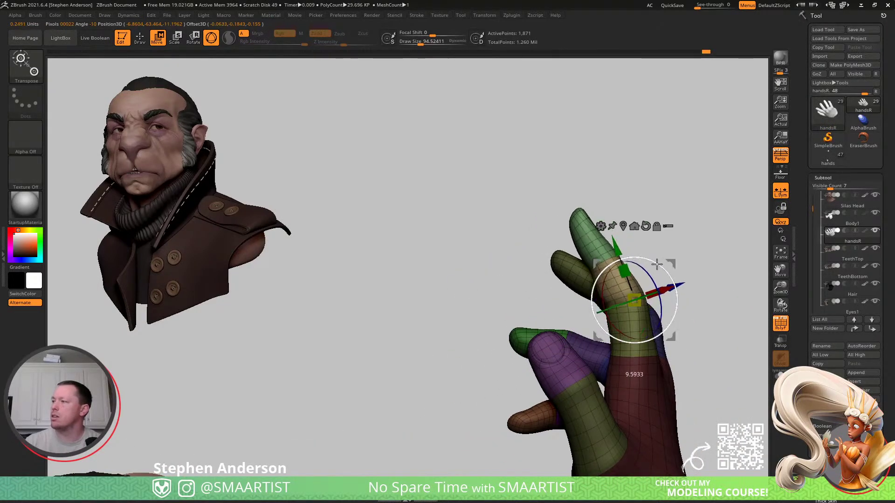
alt+drag(669, 263, 810, 203)
alt+click(605, 261)
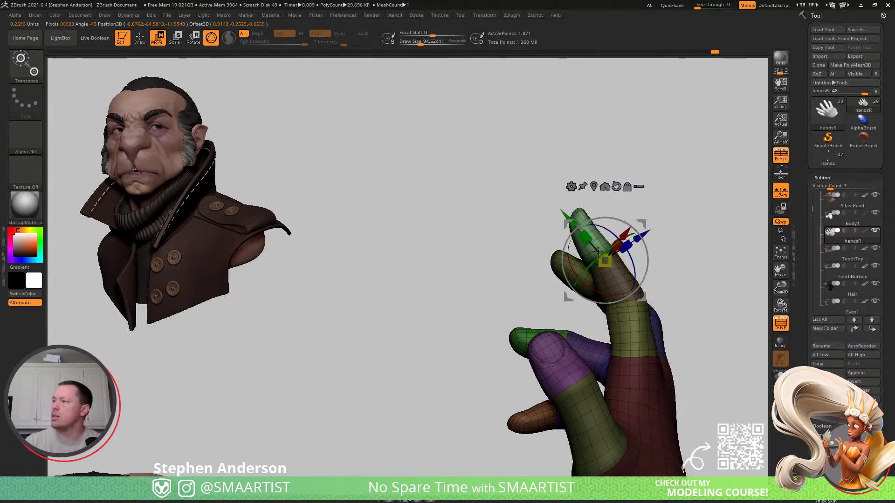
key(q)
ctrl+drag(649, 245, 671, 256)
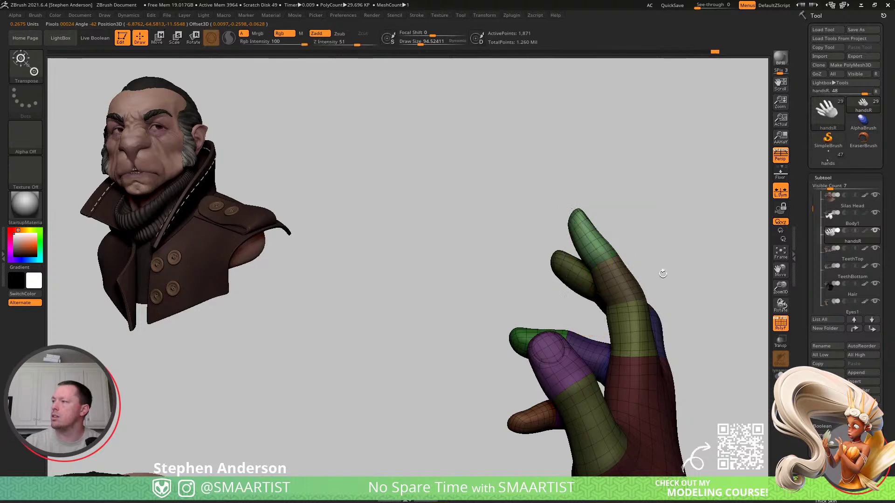
- Adjust the middle finger's joint between its base and middle segments, reducing the draw size to about 58
mouse_move(601, 263)
right_down()
mouse_move(667, 291)
mouse_move(638, 308)
mouse_move(732, 283)
mouse_move(575, 324)
mouse_move(620, 298)
mouse_move(594, 295)
mouse_move(555, 382)
mouse_move(587, 390)
mouse_move(584, 378)
mouse_move(628, 421)
mouse_move(605, 403)
mouse_move(610, 387)
right_up()
key(shift+f)
key(shift+f)
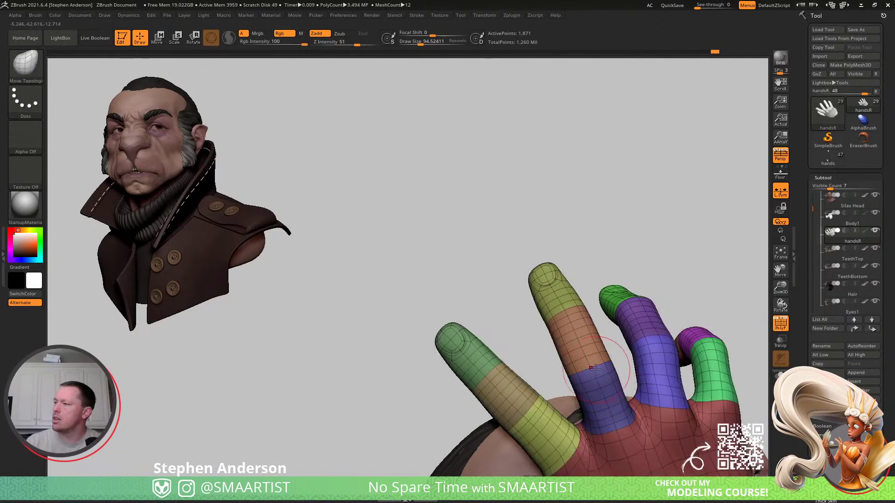
drag(592, 368, 590, 368)
mouse_move(584, 354)
right_down()
mouse_move(573, 382)
mouse_move(624, 359)
right_up()
right_drag(569, 370, 609, 343)
key(s)
drag(583, 369, 578, 369)
right_drag(586, 354, 539, 351)
key(s)
drag(584, 346, 581, 345)
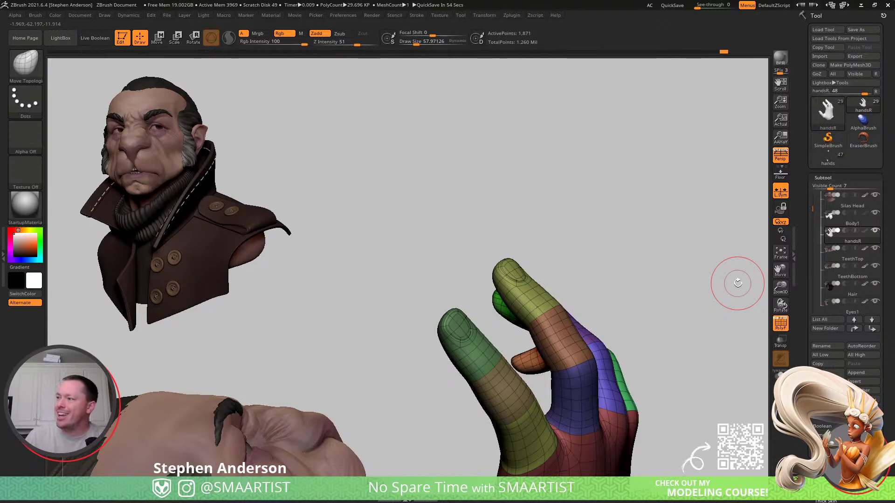
- Set the draw size to about 95 and adjust the sides of the middle finger's middle segment
mouse_move(564, 354)
right_down()
mouse_move(535, 343)
mouse_move(578, 325)
right_up()
key(s)
drag(563, 311, 548, 308)
key(s)
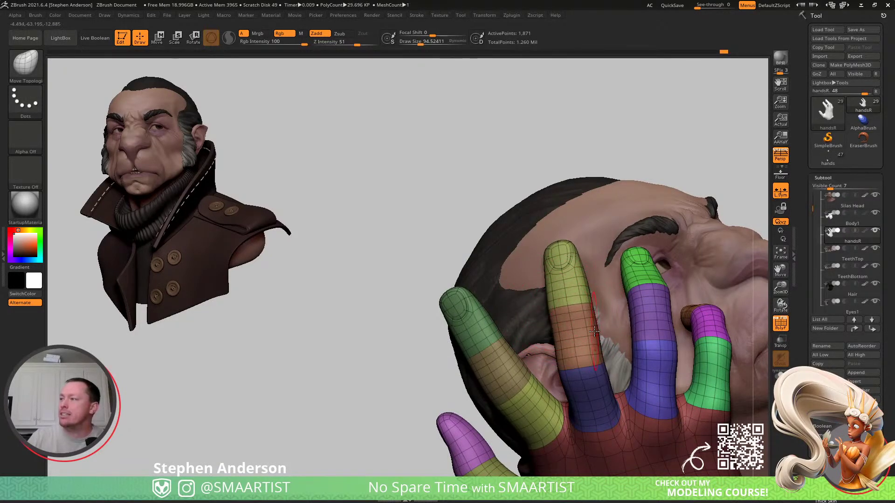
mouse_move(557, 339)
right_down()
mouse_move(608, 333)
mouse_move(547, 269)
mouse_move(579, 268)
right_up()
key(ctrl+shift+s)
- Set the draw size to about 36 and refine the middle finger's end joint
key(s)
drag(596, 316, 585, 314)
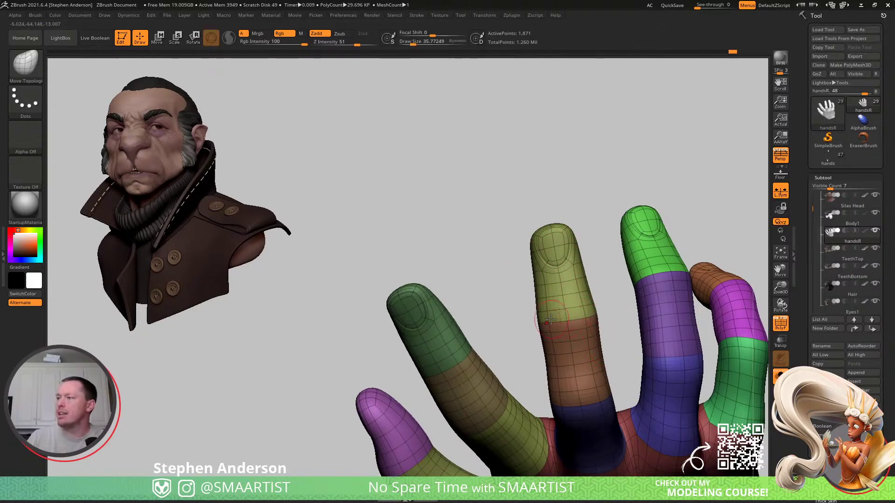
right_drag(563, 319, 580, 319)
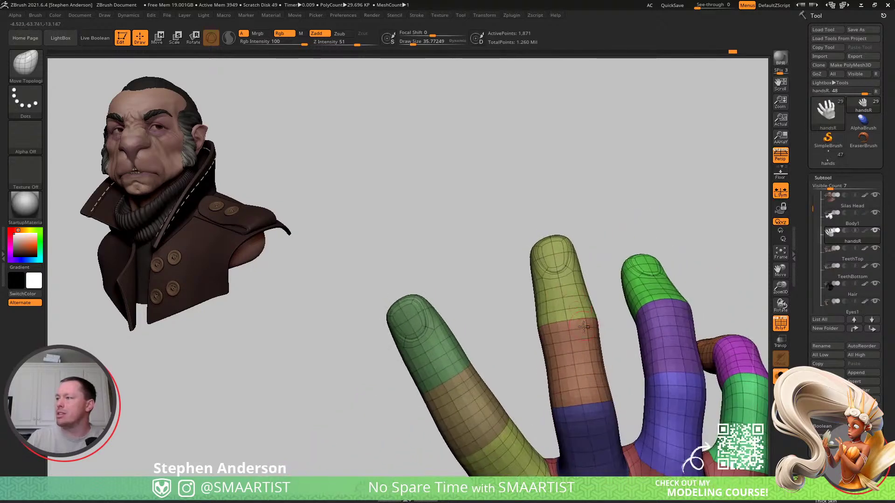
mouse_move(590, 390)
right_down()
mouse_move(558, 318)
mouse_move(594, 316)
mouse_move(631, 296)
right_up()
key(s)
click(611, 312)
- Set the draw size to about 201 and smooth the middle finger's base segment
mouse_move(539, 324)
right_down()
mouse_move(600, 300)
mouse_move(580, 295)
mouse_move(549, 321)
mouse_move(582, 292)
mouse_move(587, 275)
mouse_move(601, 274)
mouse_move(561, 261)
mouse_move(597, 274)
mouse_move(609, 251)
mouse_move(579, 303)
mouse_move(602, 311)
mouse_move(599, 296)
mouse_move(544, 322)
mouse_move(591, 382)
right_up()
key(shift)
key(s)
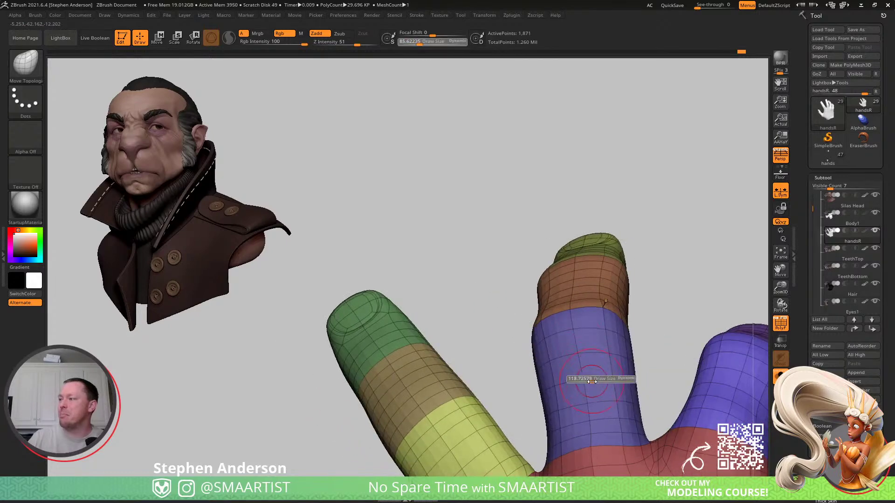
drag(598, 384, 599, 383)
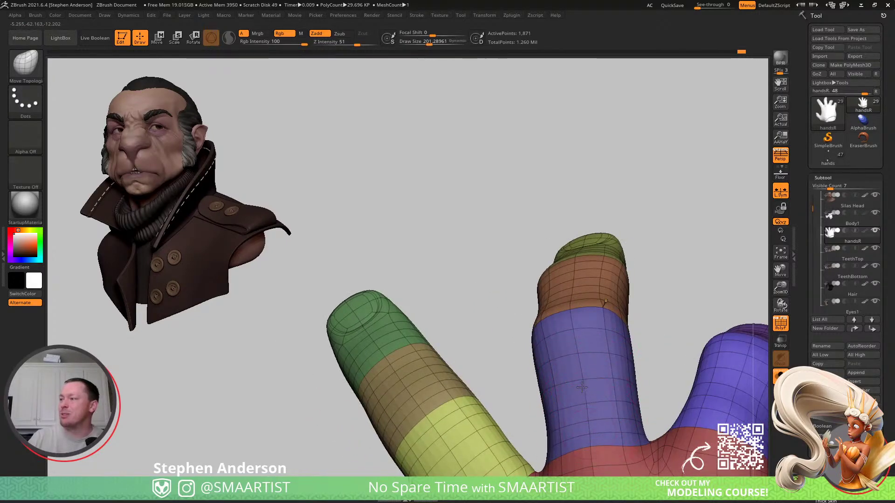
mouse_move(600, 403)
right_down()
mouse_move(603, 293)
mouse_move(580, 371)
mouse_move(551, 309)
mouse_move(552, 373)
mouse_move(553, 305)
mouse_move(512, 359)
right_up()
key(shift)
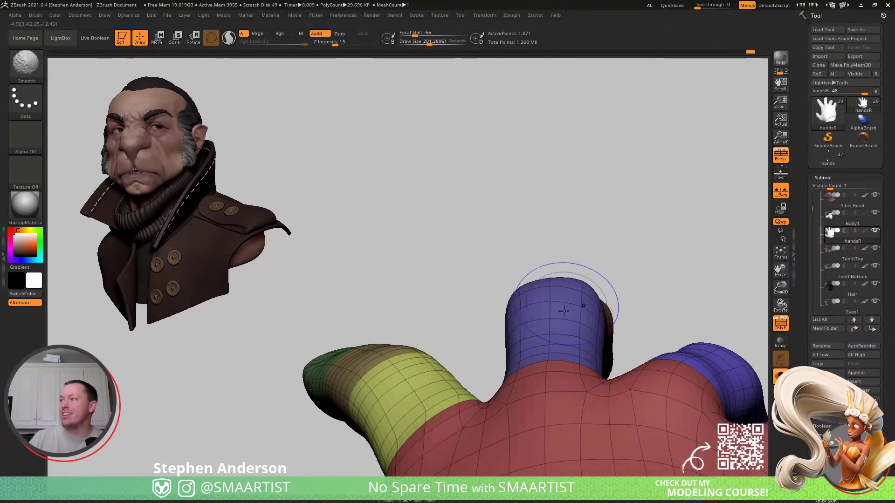
mouse_move(525, 343)
ctrl+right_down()
mouse_move(526, 317)
mouse_move(527, 391)
mouse_move(525, 342)
ctrl+right_up()
key(shift)
- Smooth the index finger's base segment and adjust the finger's profile and sides through the middle joint
right_drag(537, 376, 463, 392)
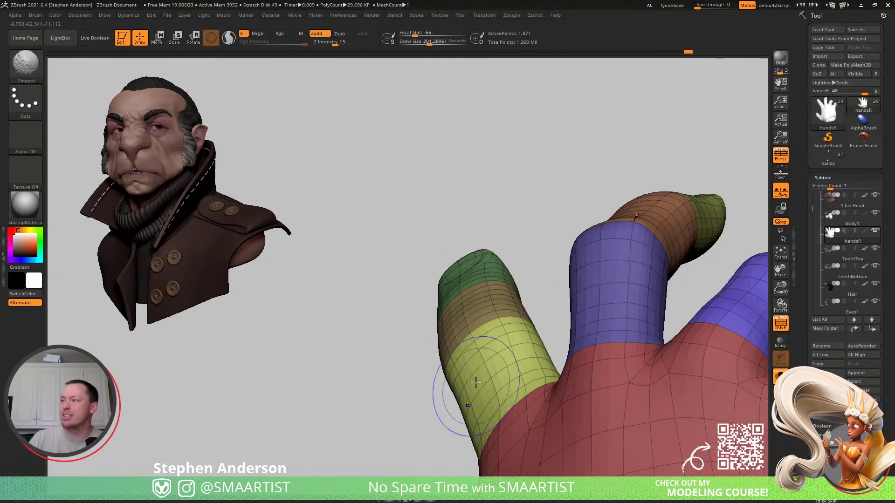
mouse_move(474, 427)
right_down()
mouse_move(470, 395)
mouse_move(513, 399)
mouse_move(543, 353)
right_up()
mouse_move(522, 399)
right_down()
mouse_move(539, 373)
mouse_move(519, 388)
right_up()
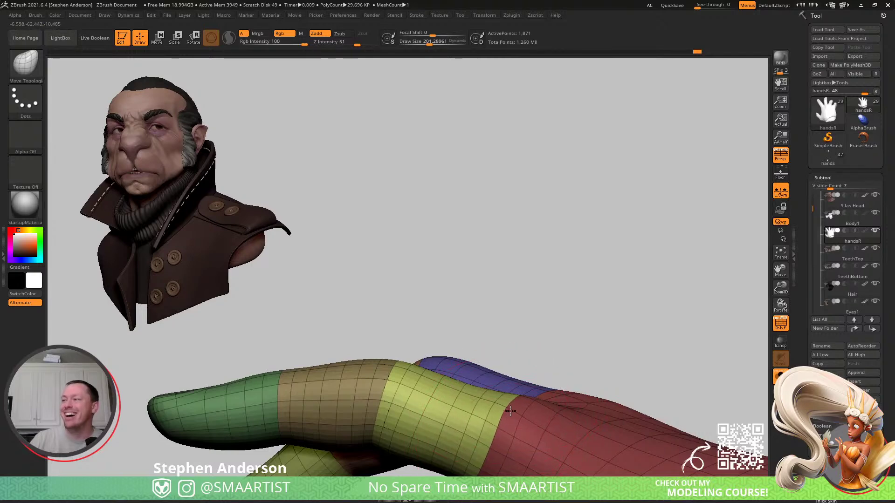
mouse_move(530, 412)
right_down()
mouse_move(536, 282)
mouse_move(522, 297)
right_up()
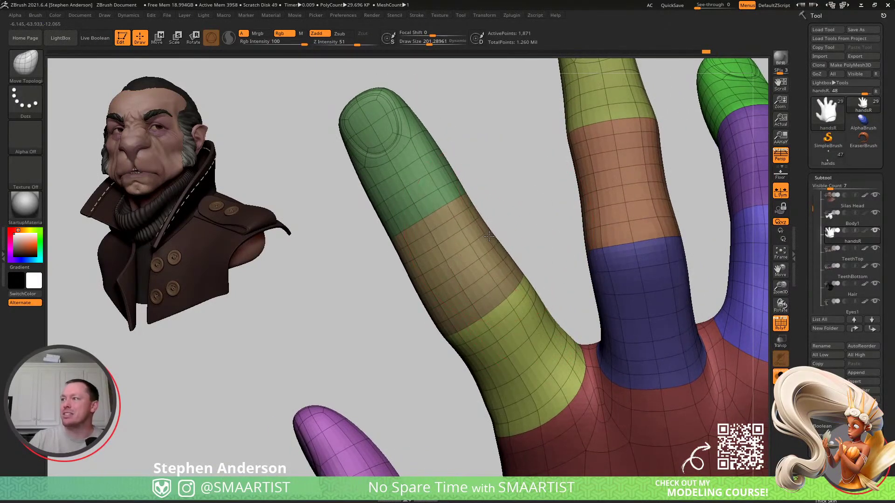
right_drag(406, 275, 416, 274)
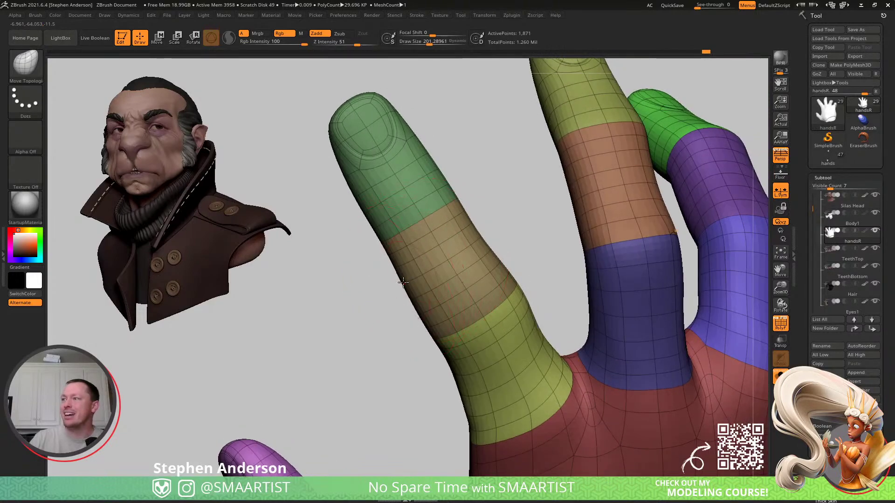
mouse_move(482, 231)
right_down()
mouse_move(496, 345)
mouse_move(481, 313)
mouse_move(479, 299)
mouse_move(498, 354)
right_up()
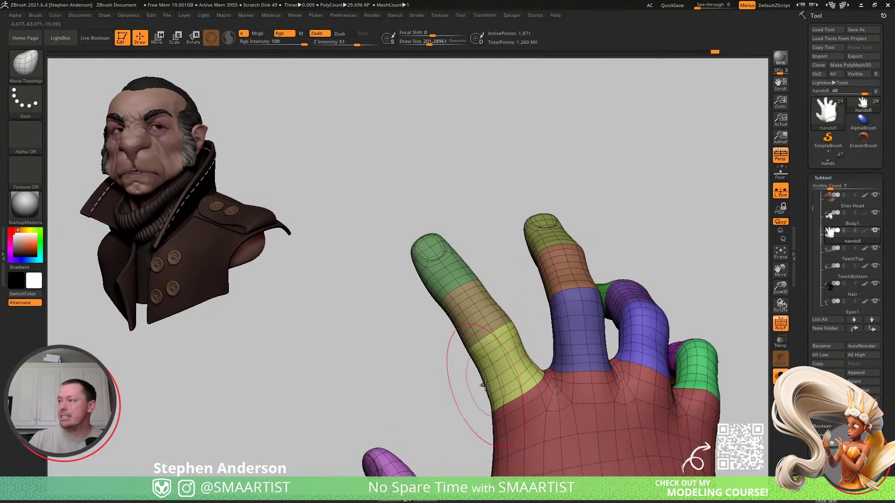
right_drag(473, 360, 462, 336)
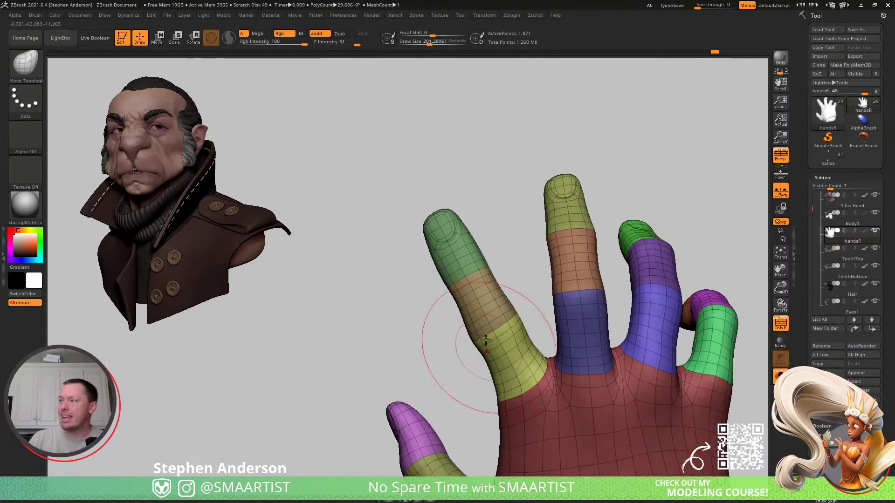
- Reshape the index fingertip and its sides, working with draw sizes of about 169 and 281
key(s)
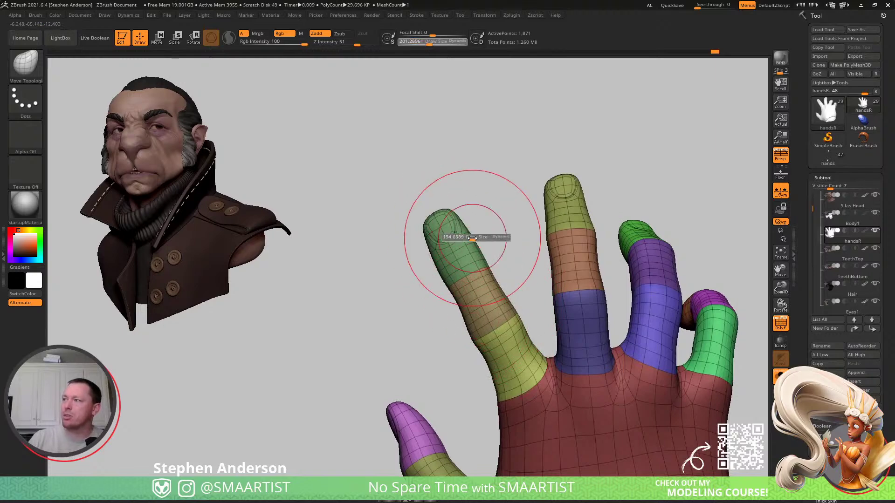
ctrl+right_drag(434, 287, 439, 228)
key(shift+f)
mouse_move(508, 336)
right_down()
mouse_move(544, 311)
mouse_move(533, 342)
mouse_move(541, 326)
mouse_move(500, 276)
mouse_move(529, 290)
mouse_move(514, 241)
mouse_move(522, 272)
mouse_move(515, 256)
mouse_move(539, 286)
right_up()
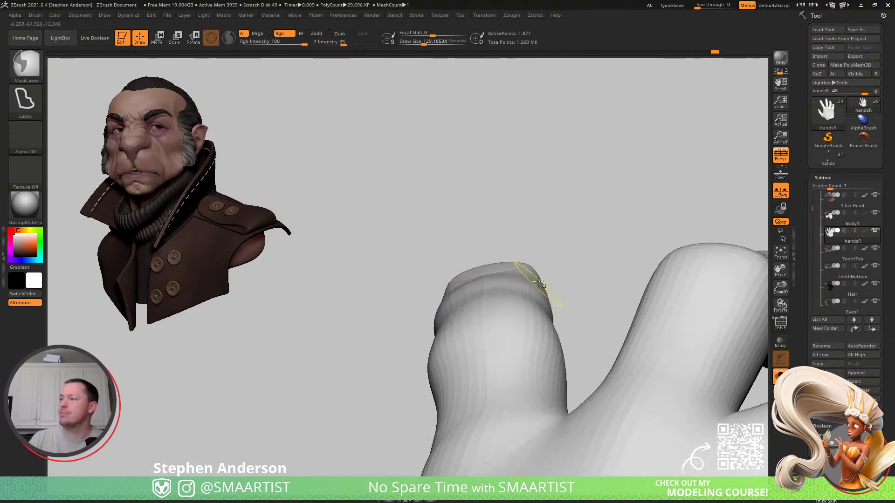
key(shift+f)
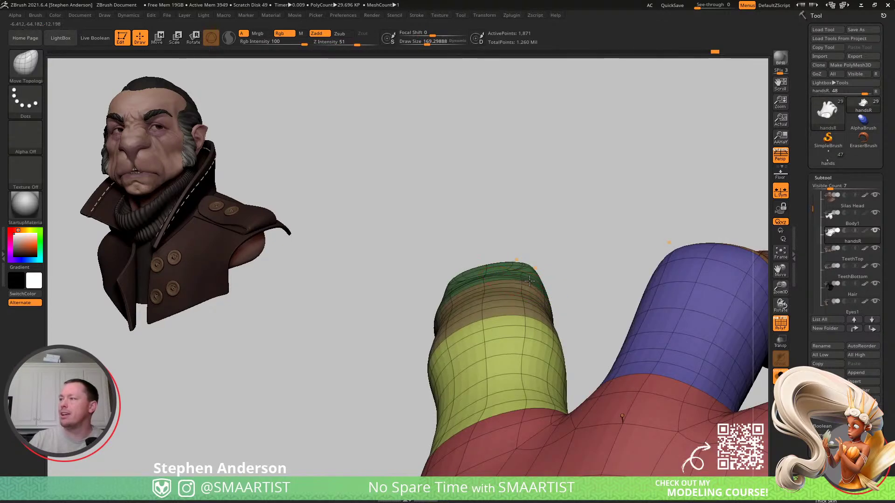
mouse_move(528, 283)
right_down()
mouse_move(539, 290)
mouse_move(522, 283)
right_up()
key(s)
mouse_move(522, 283)
mouse_down()
mouse_move(529, 283)
mouse_move(512, 270)
mouse_up()
drag(457, 298, 459, 287)
right_drag(469, 282, 490, 287)
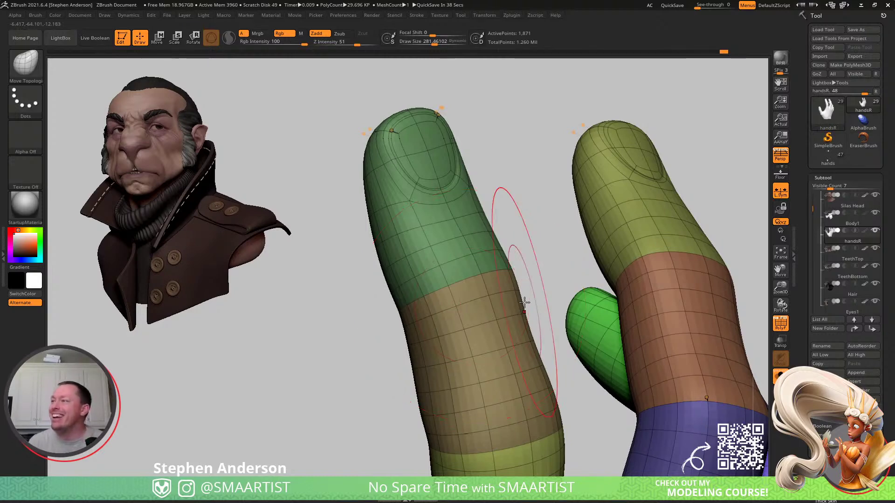
- Hide the polyframe, switch to a lower subdivision level, and mask everything except the band at the index finger's end joint
right_drag(403, 313, 436, 317)
key(shift+f)
key(shift+d)
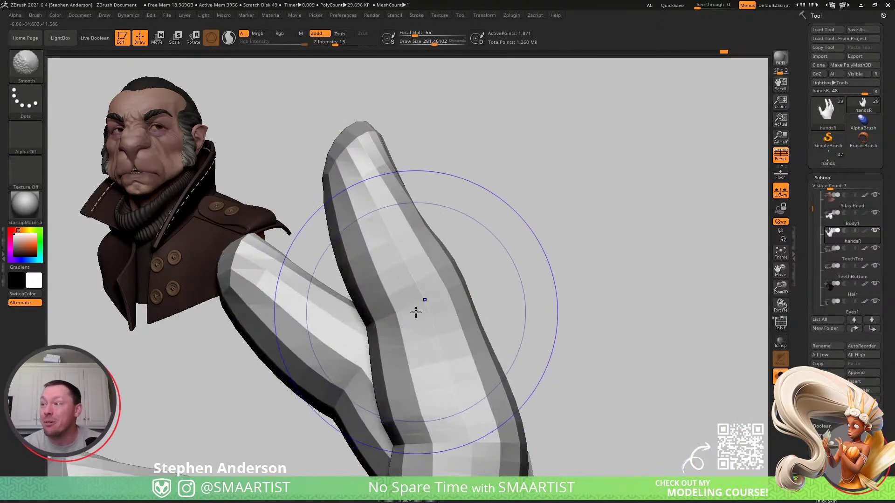
ctrl+shift+click(390, 312)
ctrl+shift+click(402, 321)
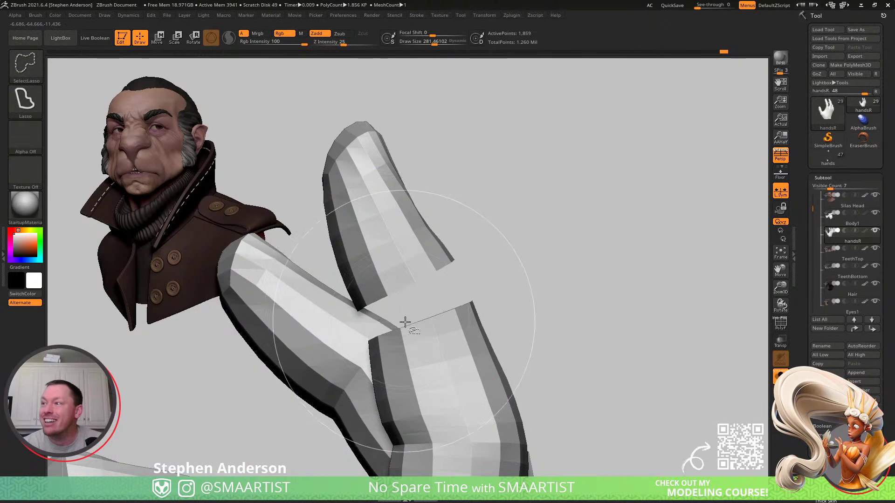
ctrl+click(419, 323)
ctrl+shift+click(424, 322)
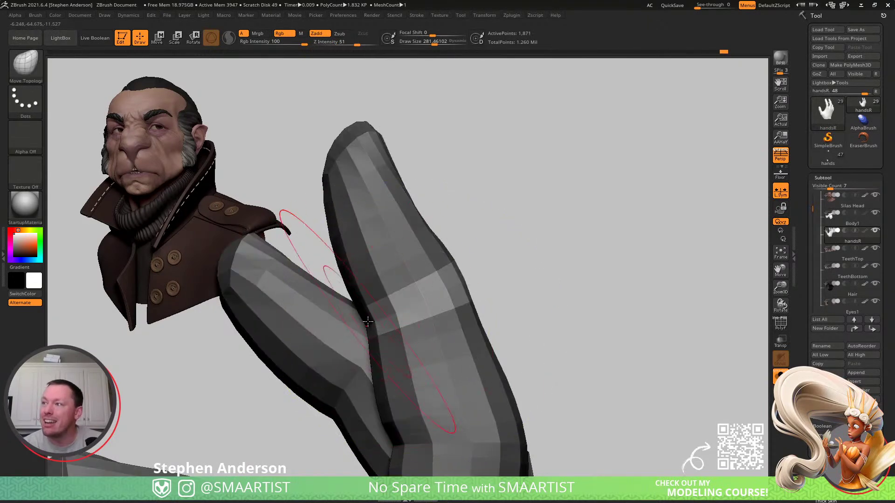
- Adjust the sides of the unmasked index finger band with draw sizes of about 188 and 95, and blur the mask
right_drag(374, 316, 481, 274)
right_drag(466, 197, 448, 278)
key(s)
drag(452, 278, 446, 280)
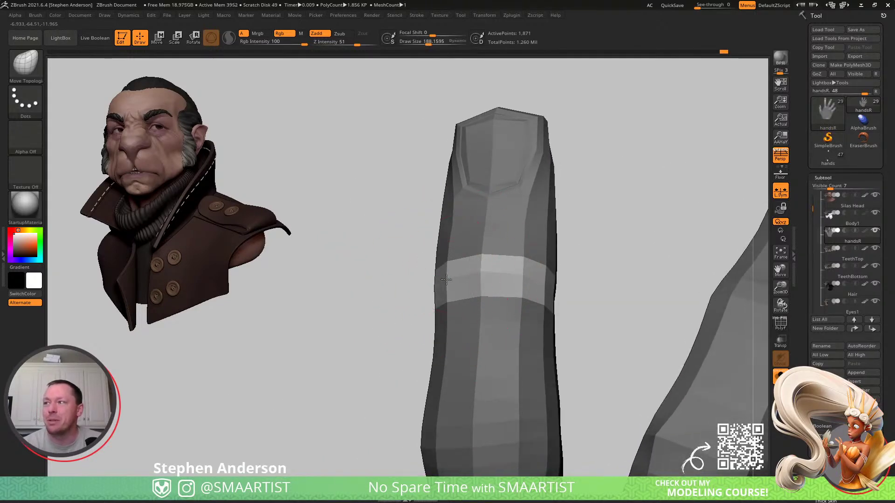
right_drag(518, 275, 523, 274)
key(space)
drag(522, 274, 512, 273)
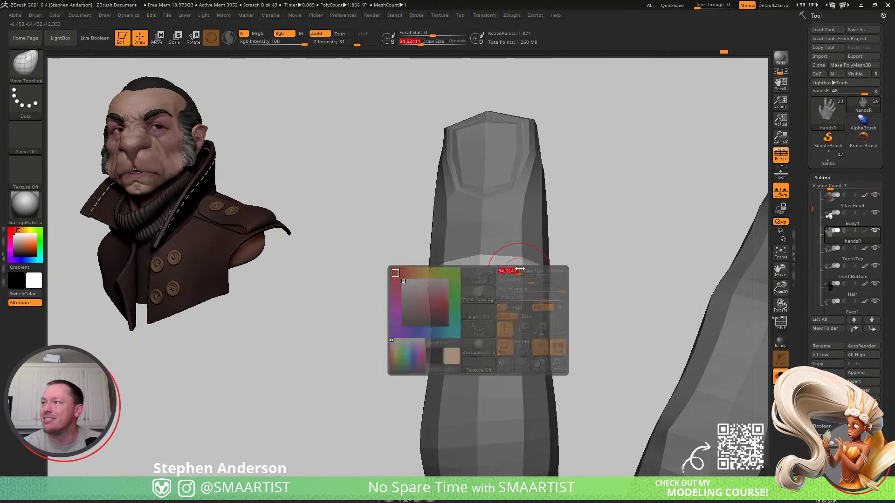
ctrl+click(518, 273)
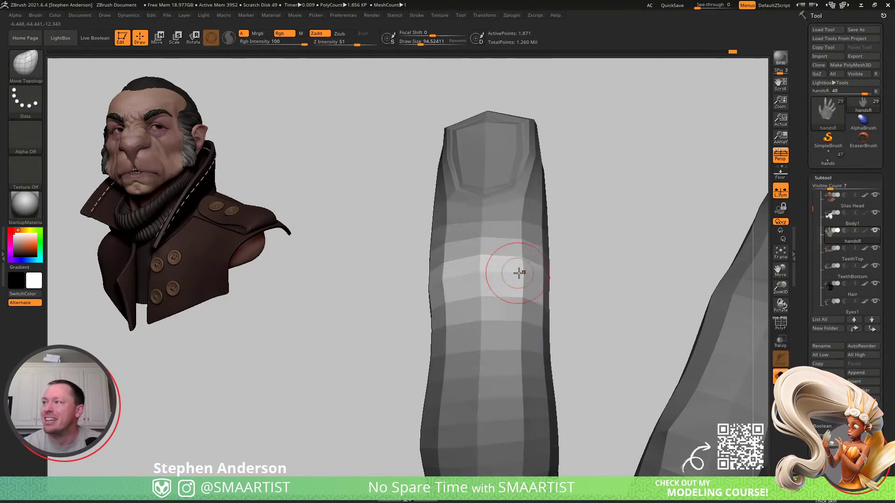
- Set the draw size to about 140, refine the side of the index finger's end joint, and clear the mask
mouse_move(519, 271)
right_down()
mouse_move(505, 299)
mouse_move(496, 299)
right_up()
key(s)
drag(449, 261, 453, 259)
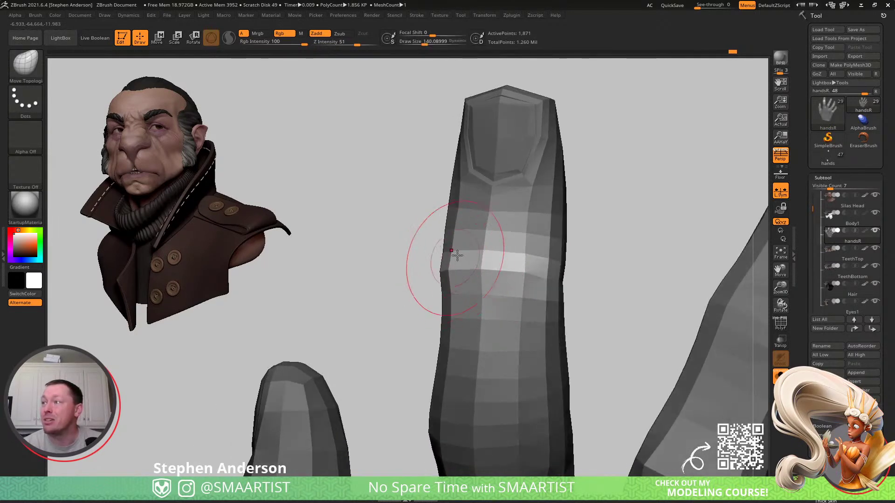
ctrl+drag(590, 271, 581, 280)
ctrl+right_drag(581, 280, 517, 263)
key(shift)
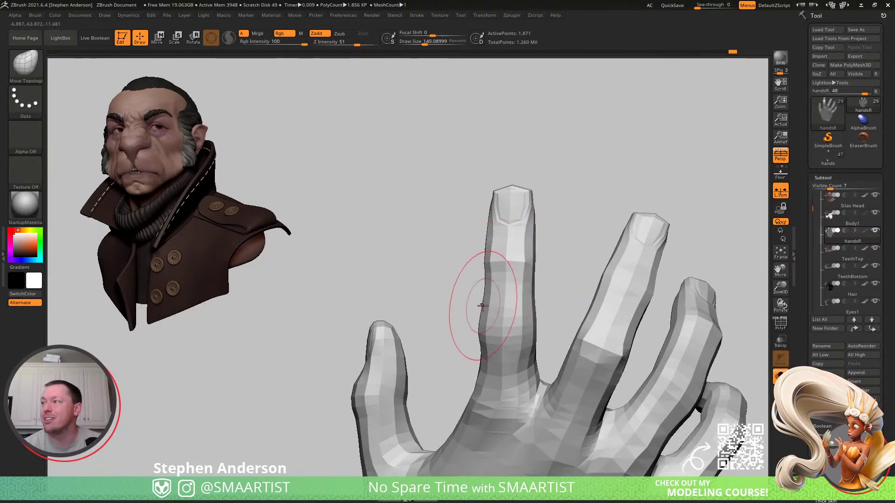
- Set the draw size to about 95 and adjust the index finger's sides around its middle joint
right_drag(487, 310, 500, 308)
key(s)
drag(530, 353, 527, 350)
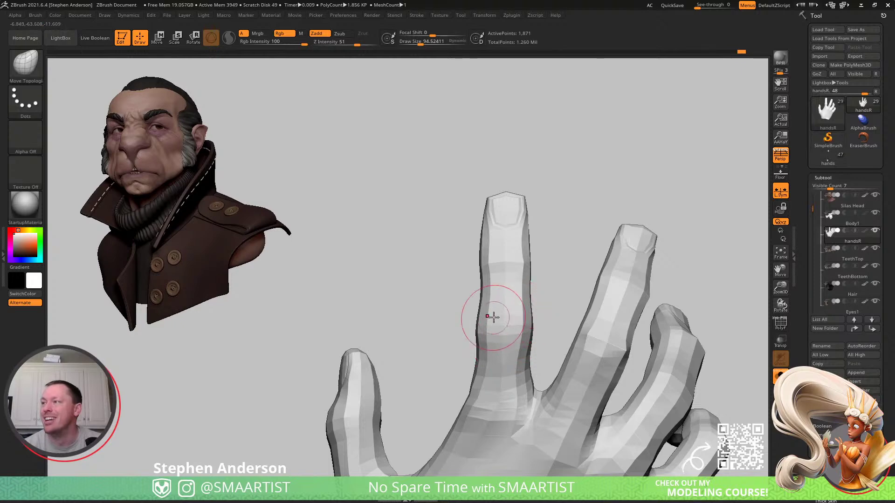
ctrl+right_drag(530, 333, 484, 287)
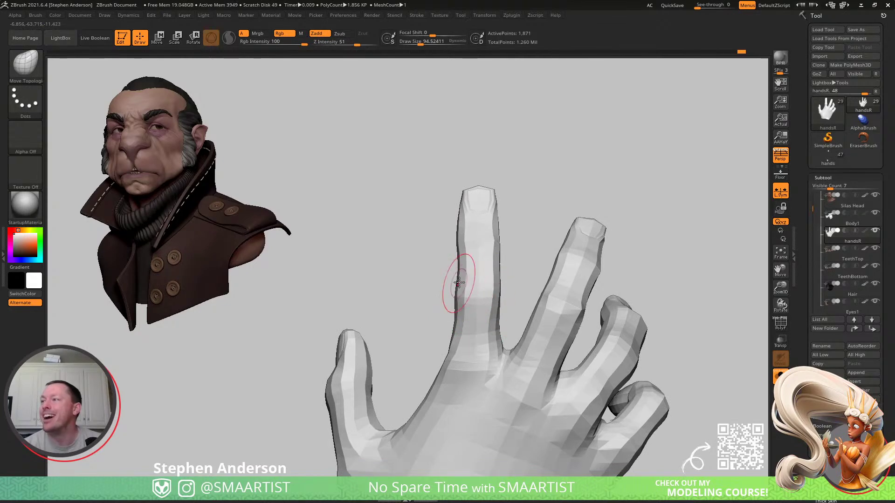
mouse_move(488, 291)
right_down()
mouse_move(569, 299)
mouse_move(589, 250)
mouse_move(530, 279)
mouse_move(546, 289)
mouse_move(519, 256)
mouse_move(545, 298)
right_up()
- Refine the fingertips around the nails, reducing the draw size to about 23 for the little finger's tip
mouse_move(597, 194)
right_down()
mouse_move(589, 215)
mouse_move(599, 194)
mouse_move(588, 200)
right_up()
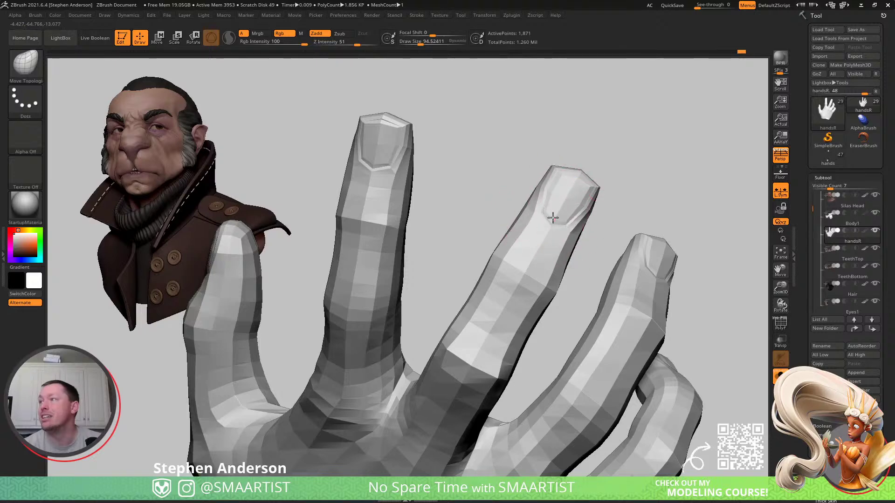
mouse_move(552, 216)
right_down()
mouse_move(571, 205)
mouse_move(587, 211)
mouse_move(545, 215)
mouse_move(530, 230)
mouse_move(440, 206)
mouse_move(430, 194)
mouse_move(463, 236)
mouse_move(472, 234)
right_up()
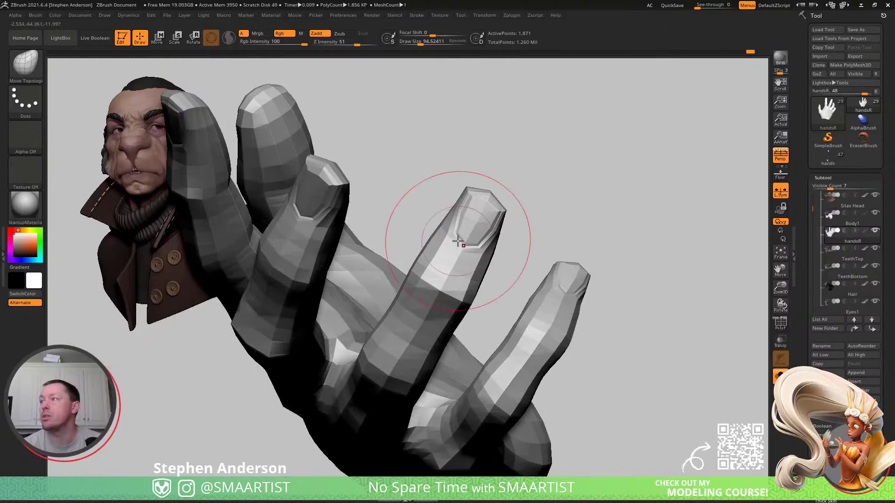
mouse_move(465, 241)
right_down()
mouse_move(467, 229)
mouse_move(462, 253)
mouse_move(440, 247)
right_up()
key(s)
drag(442, 247, 436, 247)
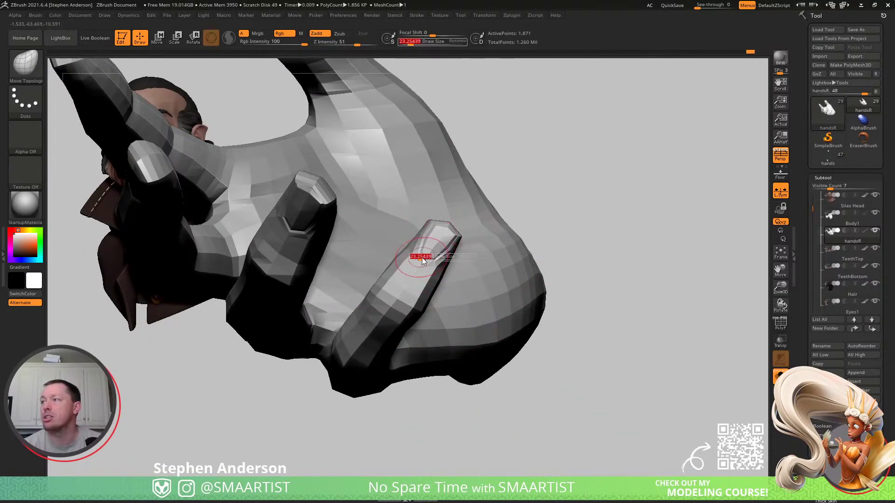
- Set the draw size to about 62 and adjust the thumb tip around the edges of its nail
mouse_move(433, 244)
ctrl+right_down()
mouse_move(406, 237)
mouse_move(431, 184)
mouse_move(416, 168)
mouse_move(461, 194)
mouse_move(440, 208)
mouse_move(447, 219)
mouse_move(559, 290)
ctrl+right_up()
right_drag(457, 214, 470, 216)
key(s)
drag(467, 215, 472, 215)
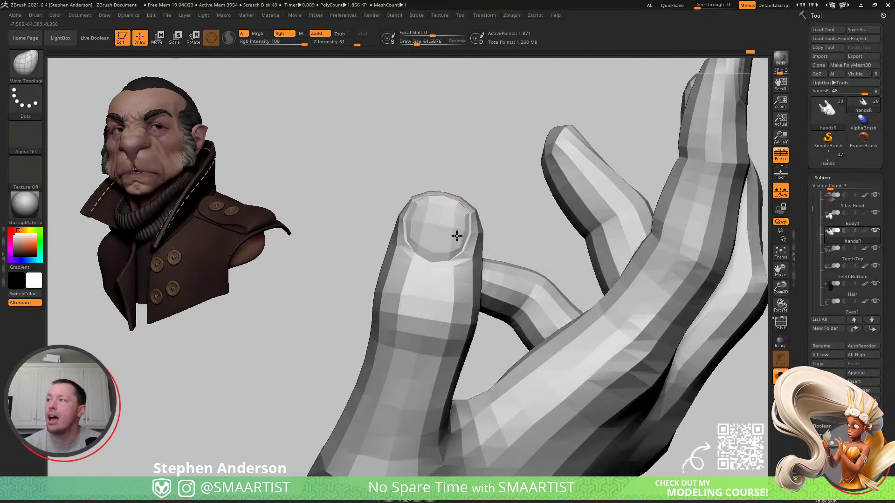
mouse_move(397, 232)
right_down()
mouse_move(412, 230)
mouse_move(406, 223)
right_up()
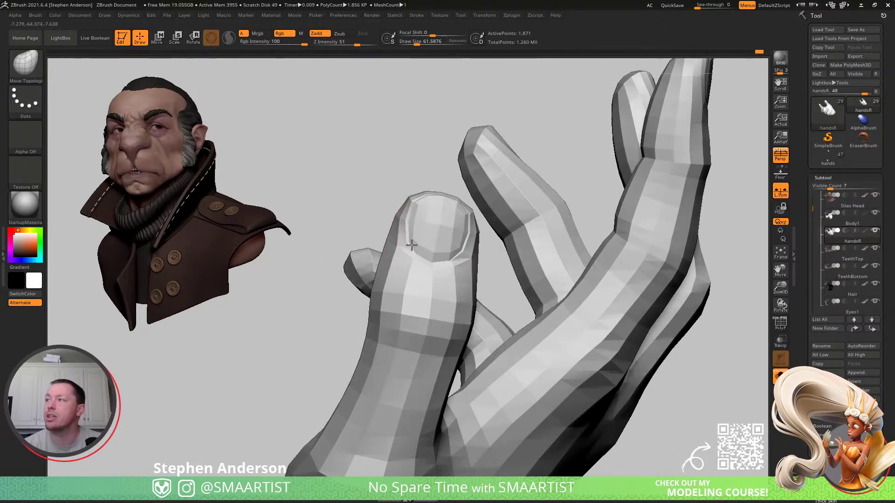
- Check the whole hand's silhouette, set the draw size to about 33, and adjust the middle of the palm
key(f)
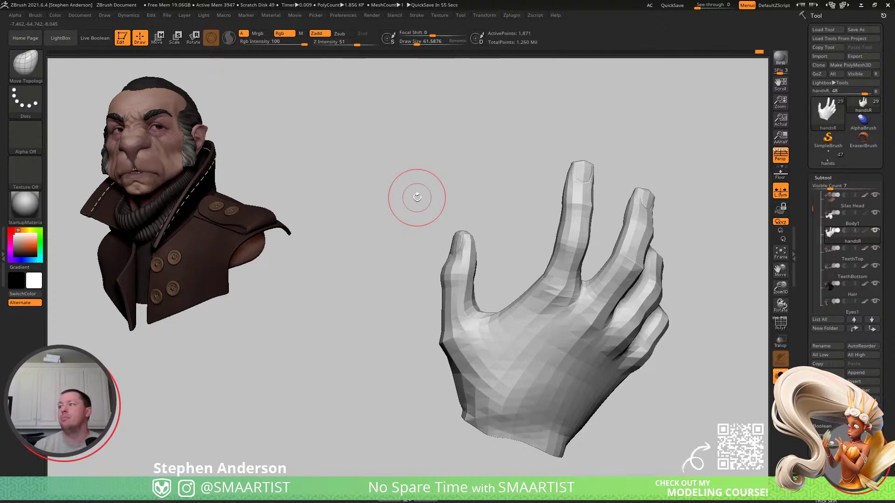
mouse_move(417, 197)
mouse_down()
mouse_move(620, 275)
mouse_move(569, 284)
mouse_move(576, 290)
mouse_up()
key(s)
right_drag(572, 278, 569, 311)
key(s)
drag(569, 311, 560, 314)
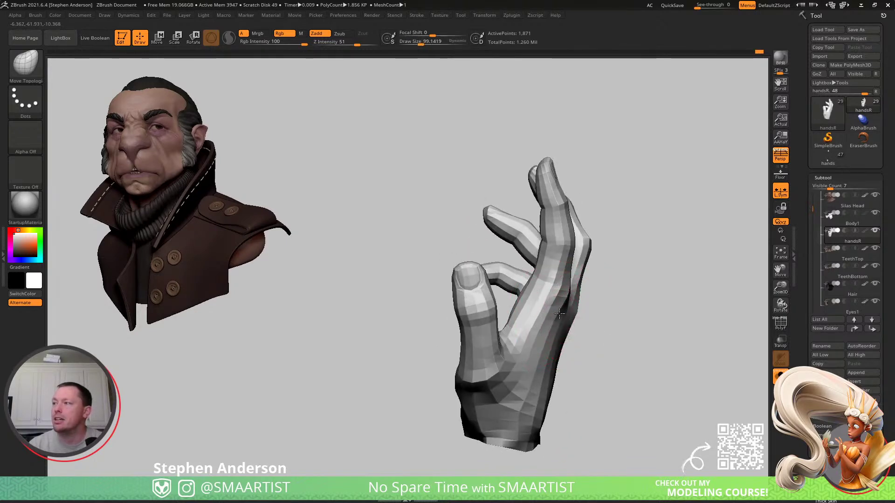
right_drag(526, 307, 516, 304)
key(s)
drag(515, 303, 505, 301)
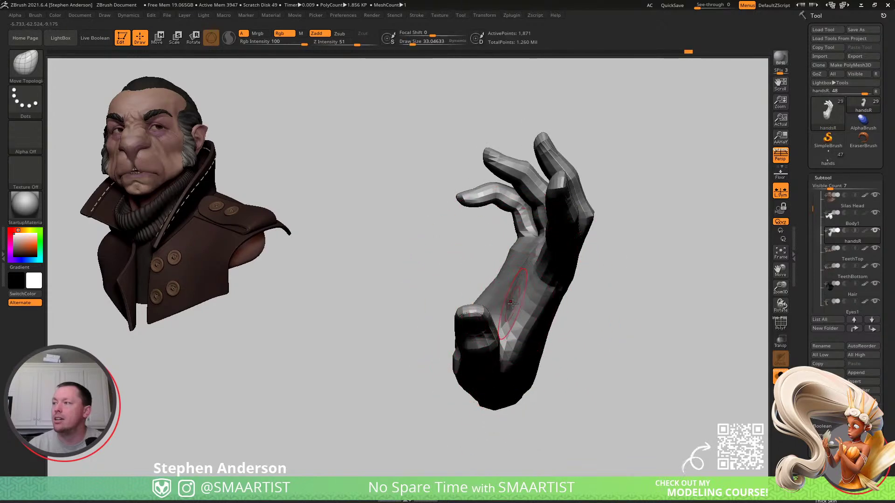
- Smooth the centre and heel of the palm, reducing the draw size to about 21
mouse_move(512, 294)
right_down()
mouse_move(509, 279)
mouse_move(488, 285)
right_up()
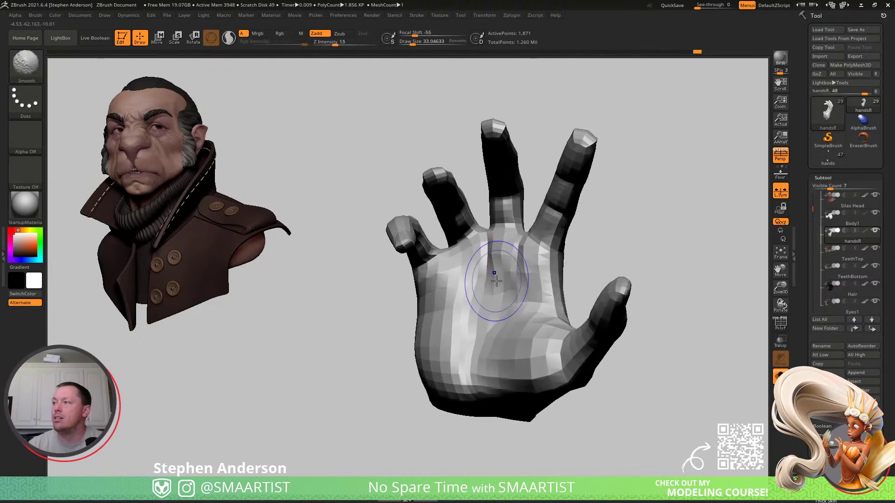
key(s)
key(s)
drag(498, 284, 495, 284)
mouse_move(492, 277)
right_down()
mouse_move(500, 278)
mouse_move(471, 296)
right_up()
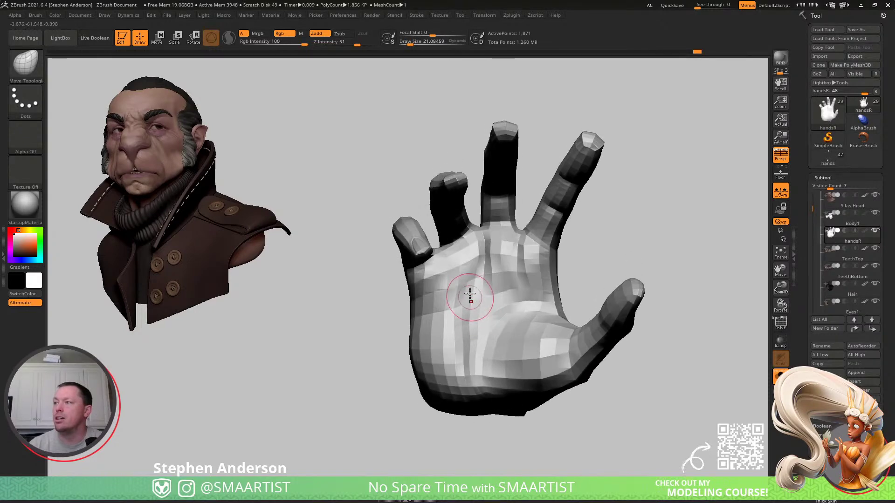
key(shift)
shift+drag(467, 363, 460, 367)
mouse_move(463, 359)
right_down()
mouse_move(473, 300)
mouse_move(464, 342)
right_up()
mouse_move(463, 342)
right_down()
mouse_move(467, 380)
mouse_move(516, 359)
mouse_move(488, 345)
right_up()
- Show the polyframe, set the draw size to about 65, and adjust the index finger's base on the palm side
key(shift+f)
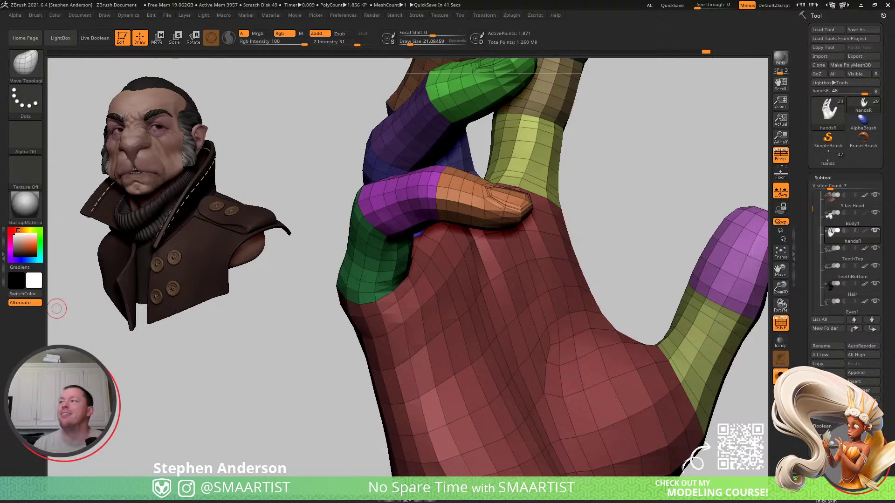
mouse_move(607, 198)
mouse_down()
mouse_move(544, 216)
mouse_move(515, 261)
mouse_move(499, 247)
mouse_up()
key(ctrl)
key(s)
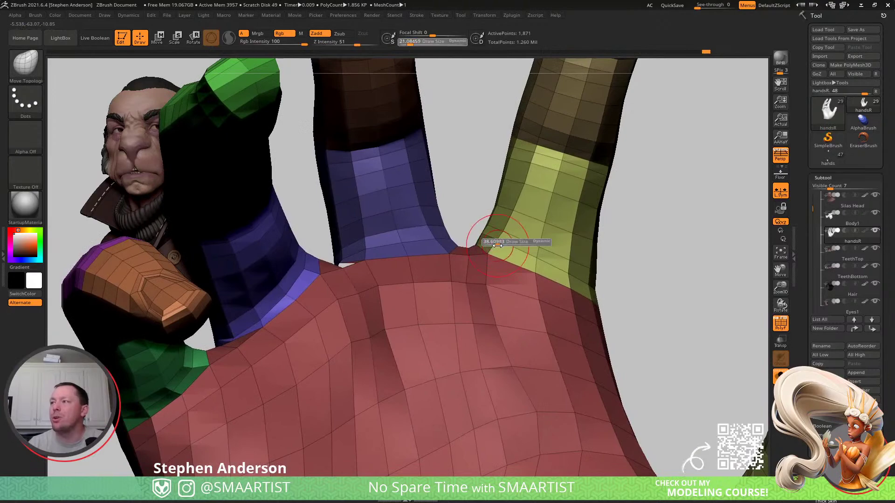
mouse_move(474, 237)
right_down()
mouse_move(495, 249)
mouse_move(479, 238)
mouse_move(496, 242)
mouse_move(526, 218)
mouse_move(521, 188)
right_up()
key(shift)
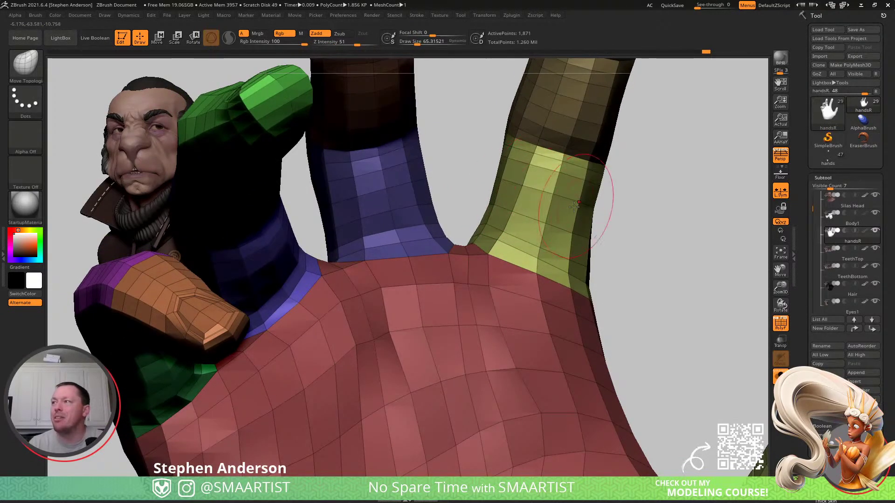
- Set the draw size to about 119 and adjust the outer side of the index finger's middle segment
mouse_move(544, 222)
right_down()
mouse_move(514, 214)
mouse_move(525, 180)
mouse_move(494, 264)
mouse_move(523, 286)
mouse_move(543, 278)
mouse_move(529, 266)
mouse_move(526, 280)
mouse_move(556, 300)
mouse_move(396, 252)
right_up()
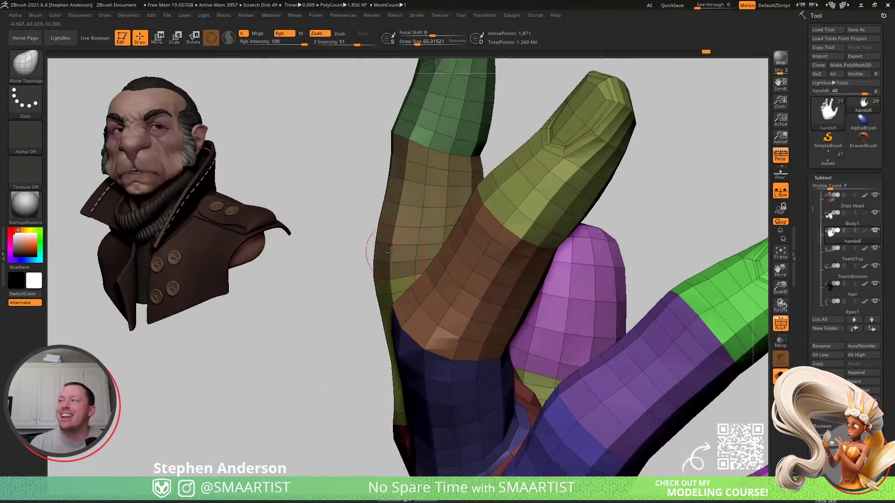
key(s)
drag(375, 243, 380, 244)
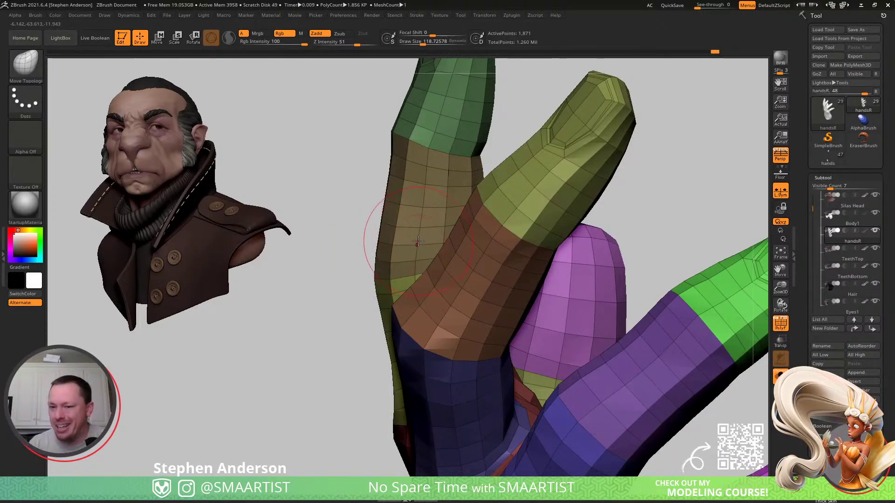
- Set the draw size to about 95, refine the index finger's outer contour, and smooth the back of its middle segment
right_drag(408, 228, 402, 231)
key(s)
drag(363, 275, 361, 275)
mouse_move(362, 275)
right_down()
mouse_move(379, 261)
mouse_move(343, 296)
mouse_move(314, 289)
mouse_move(325, 274)
right_up()
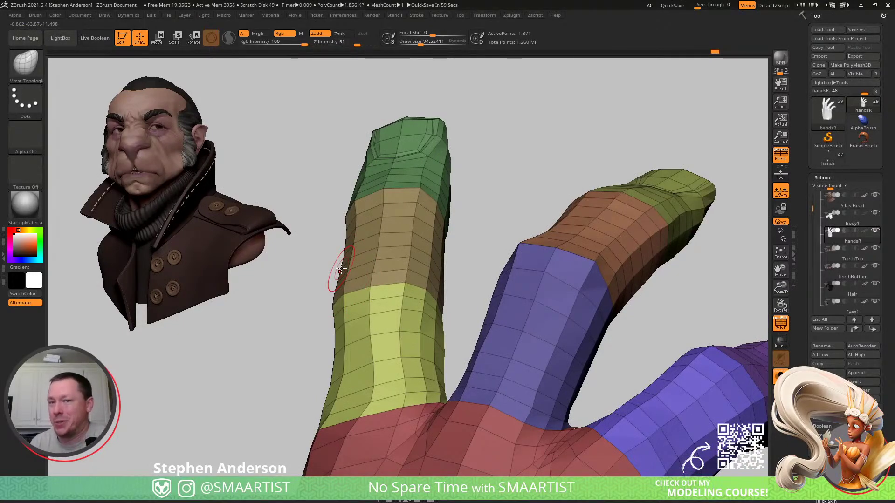
mouse_move(385, 206)
right_down()
mouse_move(405, 194)
mouse_move(391, 196)
mouse_move(389, 210)
right_up()
shift+drag(396, 224, 406, 259)
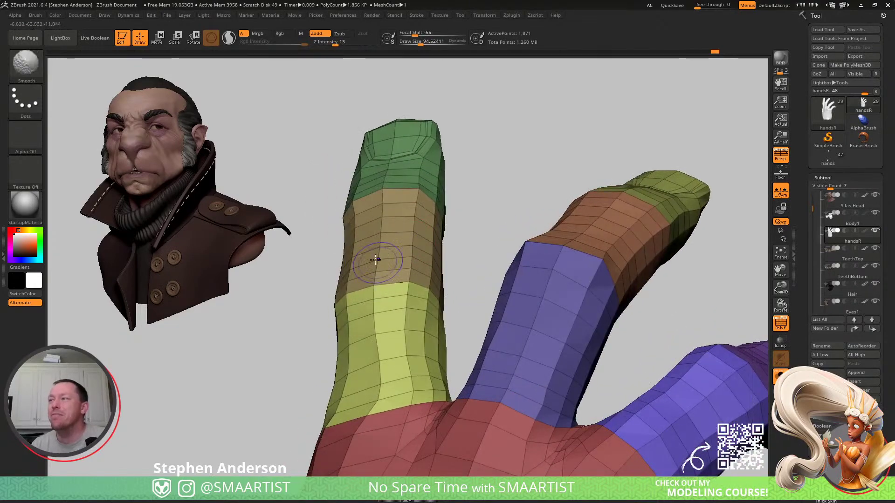
- Hide the polyframe, set the draw size to about 163, and adjust the back of the middle finger around its middle joint
mouse_move(386, 263)
right_down()
mouse_move(414, 261)
mouse_move(419, 248)
mouse_move(390, 256)
mouse_move(411, 256)
mouse_move(432, 280)
mouse_move(410, 266)
mouse_move(419, 260)
mouse_move(390, 273)
mouse_move(480, 194)
mouse_move(444, 244)
mouse_move(501, 262)
mouse_move(427, 258)
mouse_move(426, 245)
mouse_move(423, 278)
mouse_move(432, 257)
mouse_move(379, 244)
mouse_move(430, 255)
mouse_move(445, 222)
right_up()
key(shift)
key(shift+f)
key(s)
drag(462, 207, 469, 210)
right_drag(469, 211, 464, 238)
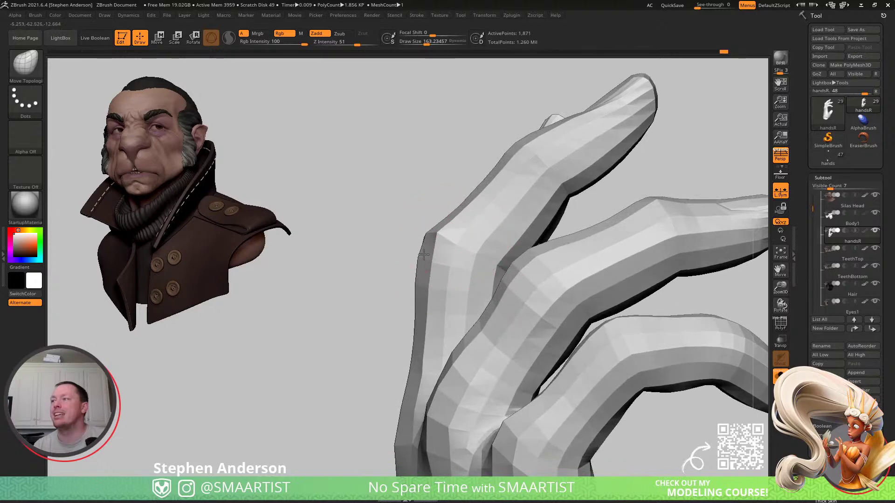
mouse_move(419, 279)
right_down()
mouse_move(462, 256)
mouse_move(443, 259)
mouse_move(517, 240)
mouse_move(466, 276)
mouse_move(451, 263)
right_up()
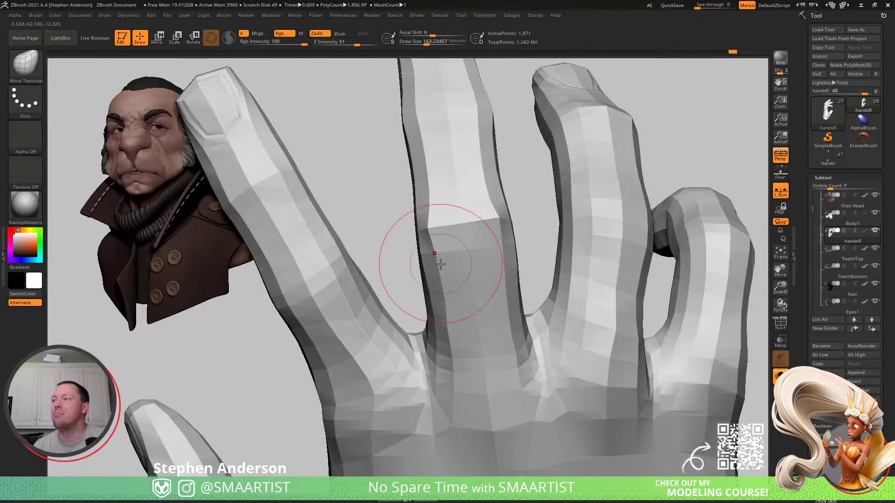
- Set the draw size to about 99 and refine the base of the middle finger on the back of the hand
key(s)
drag(449, 329, 443, 329)
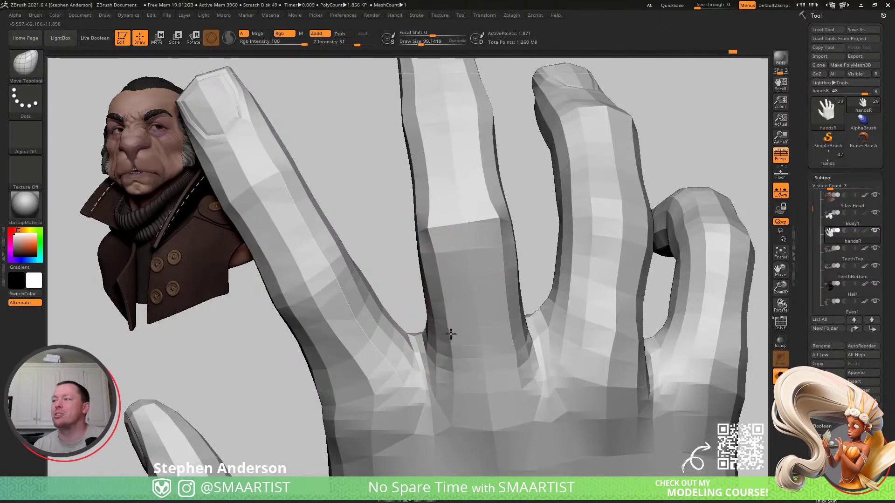
alt+right_drag(404, 273, 449, 249)
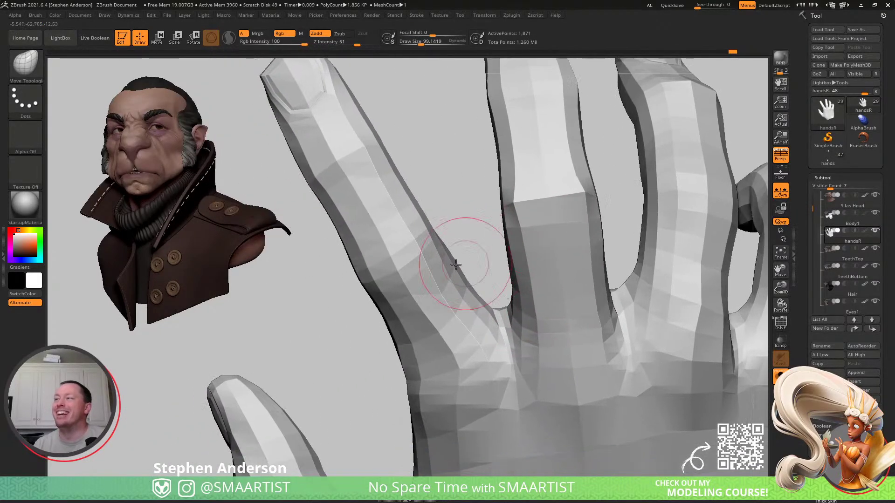
- Show the polyframe and refine the index finger around its middle joint with draw sizes of about 73 and 135
key(shift+f)
key(s)
drag(425, 252, 423, 252)
right_drag(422, 234, 427, 249)
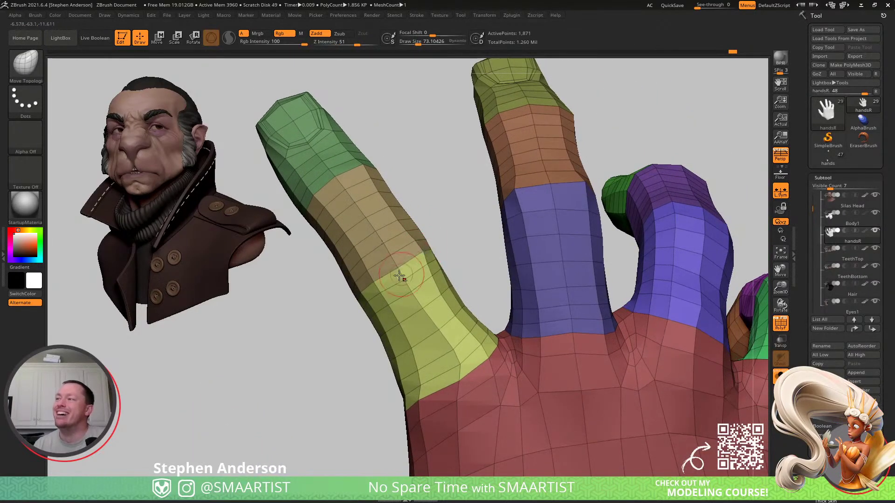
key(s)
drag(365, 279, 371, 278)
right_drag(381, 277, 392, 264)
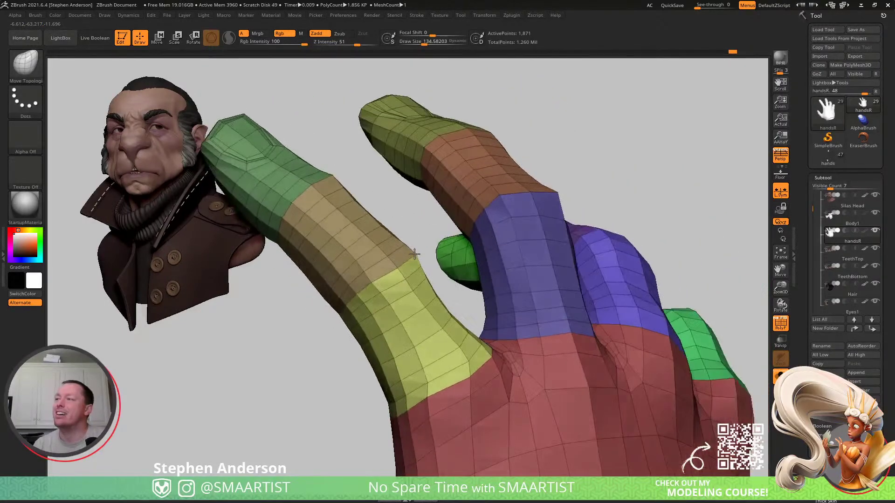
- Hide the polyframe, set the draw size to about 54, and touch up the contours of the fingers
mouse_move(567, 98)
mouse_down()
mouse_move(533, 224)
mouse_move(535, 287)
mouse_up()
key(shift+f)
ctrl+right_drag(535, 280, 511, 212)
key(s)
click(510, 210)
mouse_move(510, 212)
mouse_down()
mouse_move(501, 209)
mouse_move(514, 200)
mouse_move(489, 210)
mouse_up()
mouse_move(580, 203)
right_down()
mouse_move(589, 219)
mouse_move(573, 236)
mouse_move(569, 220)
right_up()
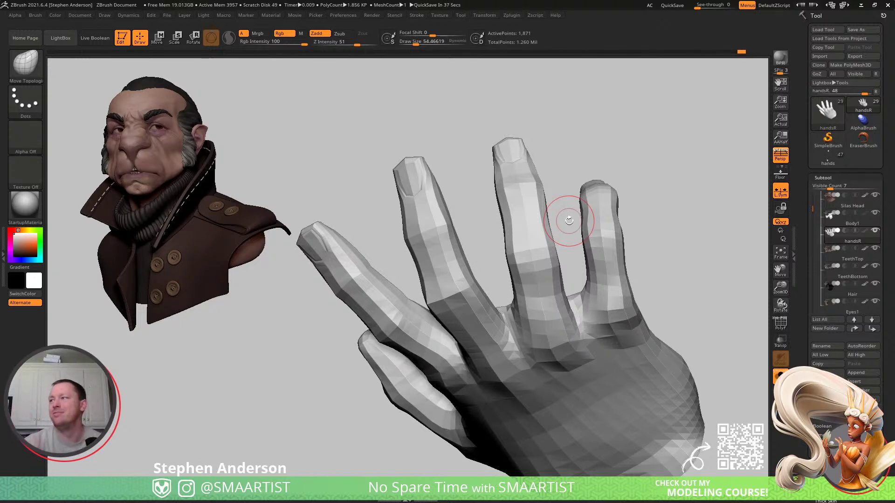
- Set the draw size to about 86 and smooth the surface on the back of the hand
mouse_move(668, 241)
right_down()
mouse_move(679, 234)
mouse_move(665, 244)
mouse_move(541, 231)
mouse_move(491, 301)
mouse_move(499, 298)
mouse_move(503, 373)
mouse_move(515, 354)
right_up()
key(s)
mouse_move(515, 354)
mouse_down()
mouse_move(503, 371)
mouse_move(490, 338)
mouse_up()
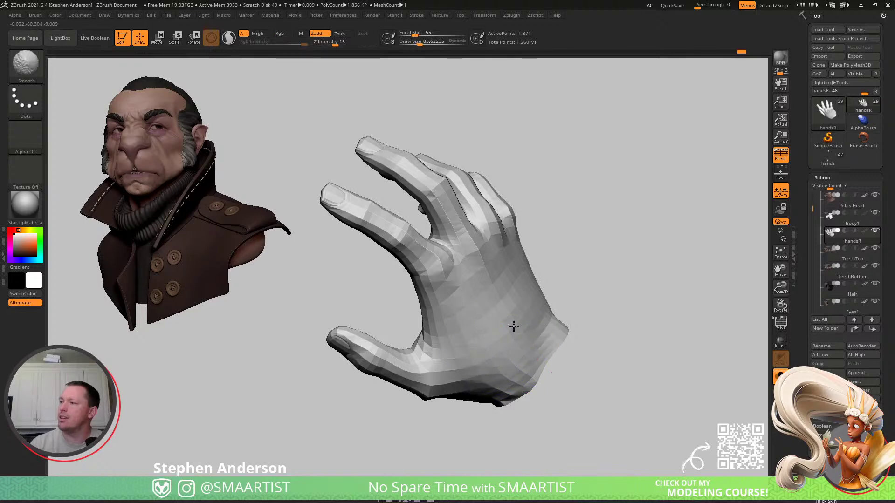
mouse_move(485, 329)
right_down()
mouse_move(531, 296)
mouse_move(502, 305)
mouse_move(500, 336)
right_up()
mouse_move(555, 324)
right_down()
mouse_move(540, 317)
mouse_move(562, 313)
mouse_move(573, 296)
mouse_move(583, 309)
right_up()
- Switch to the ClayBuildup brush and build up, then smooth, the back of the hand towards the wrist
key(b)
key(c)
key(b)
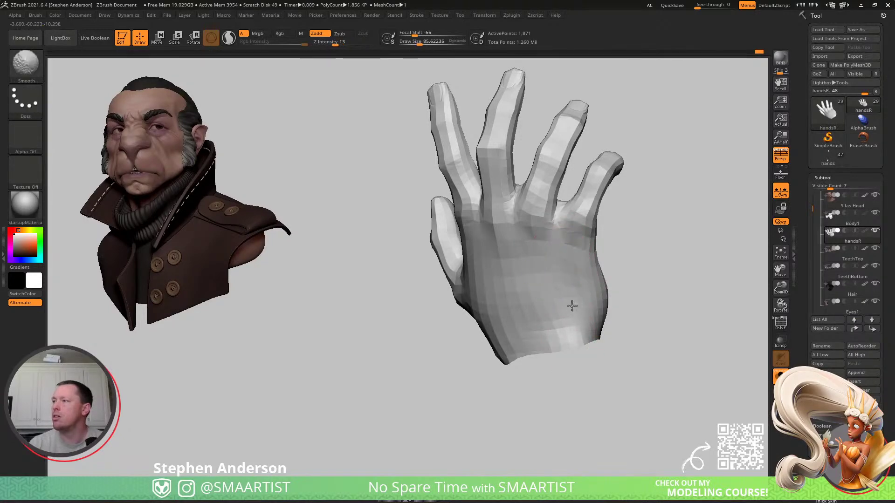
mouse_move(548, 298)
right_down()
mouse_move(579, 290)
mouse_move(555, 254)
right_up()
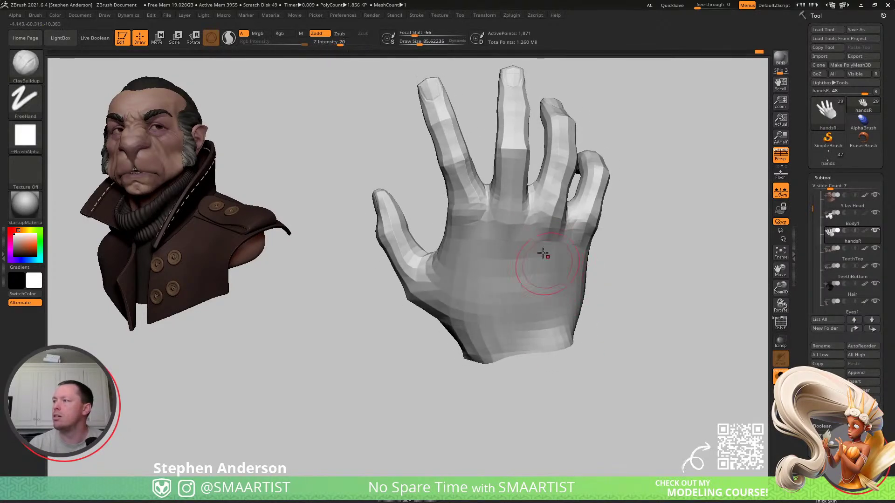
key(shift)
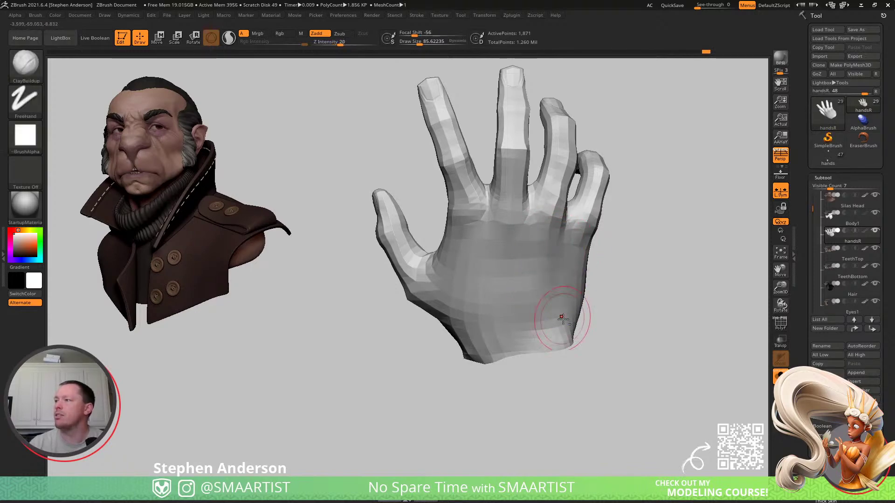
- Build up and smooth the little-finger side and centre of the hand's back below the knuckles
mouse_move(520, 274)
right_down()
mouse_move(507, 283)
mouse_move(489, 278)
mouse_move(552, 272)
mouse_move(540, 256)
right_up()
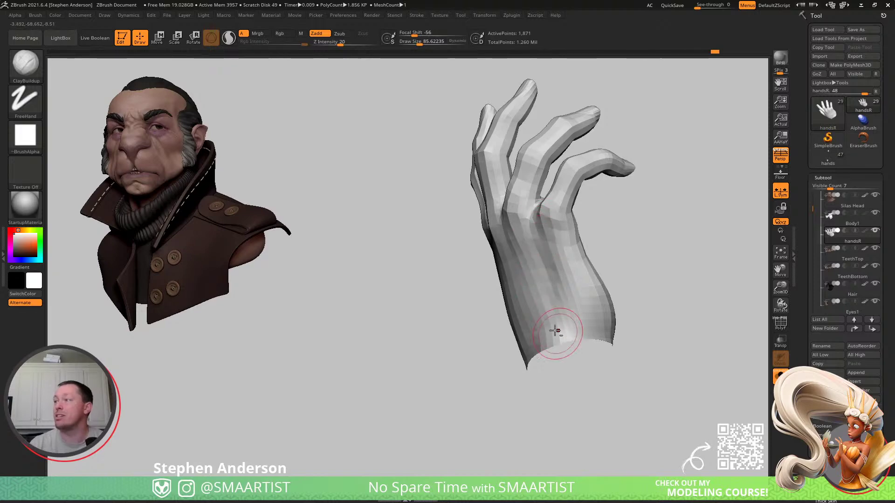
key(shift)
mouse_move(529, 280)
right_down()
mouse_move(575, 276)
mouse_move(541, 281)
mouse_move(568, 261)
mouse_move(530, 300)
mouse_move(511, 293)
right_up()
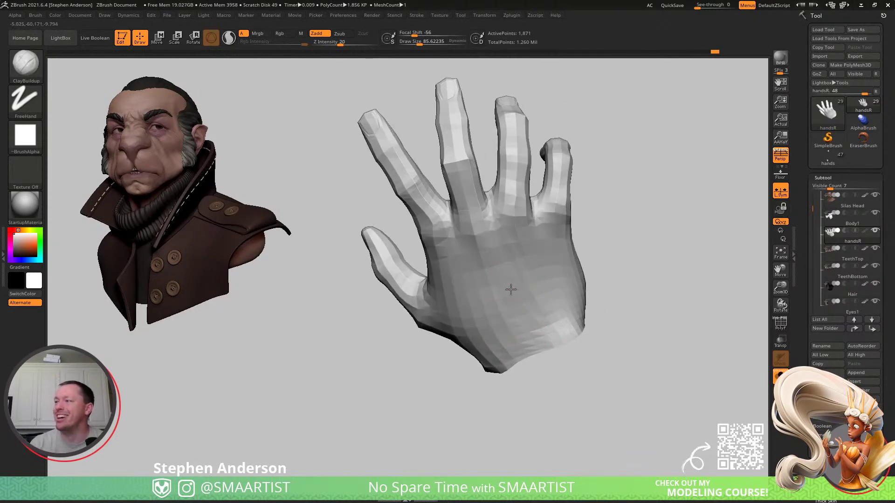
key(shift)
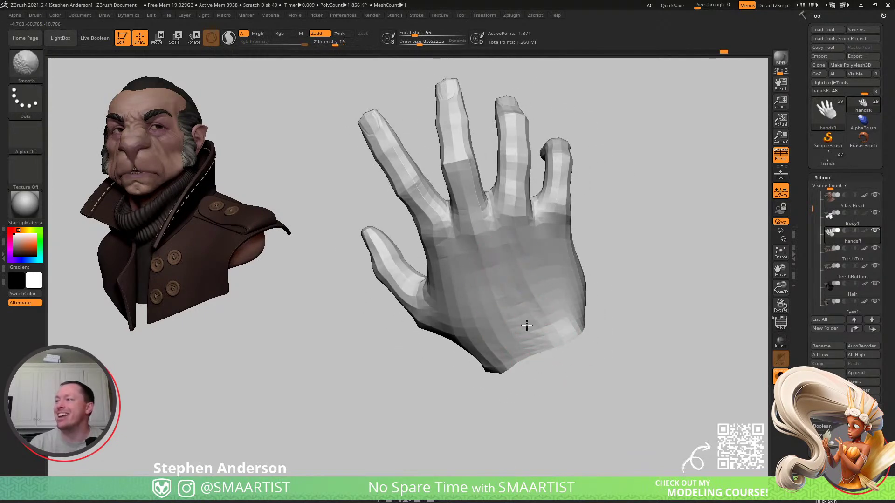
mouse_move(508, 300)
right_down()
mouse_move(553, 245)
mouse_move(528, 258)
right_up()
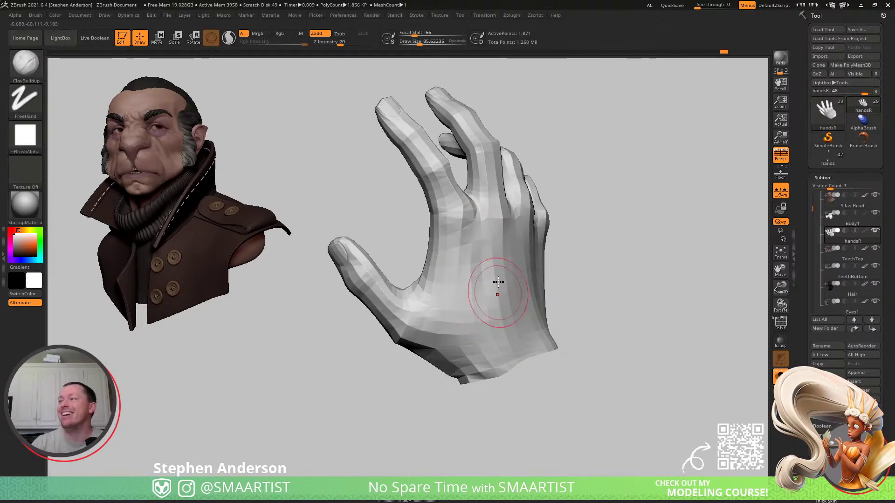
key(shift)
- Build up and smooth the base of the thumb and the adjoining wrist area
mouse_move(478, 298)
right_down()
mouse_move(454, 311)
mouse_move(447, 284)
right_up()
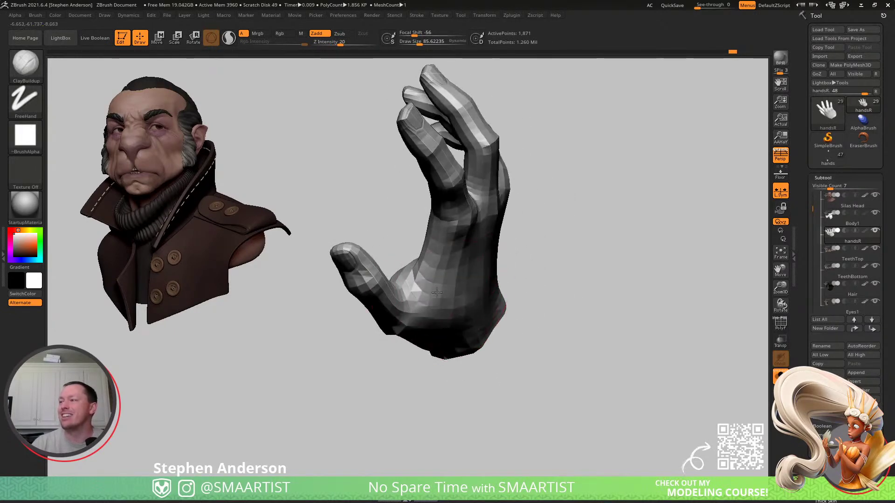
key(shift)
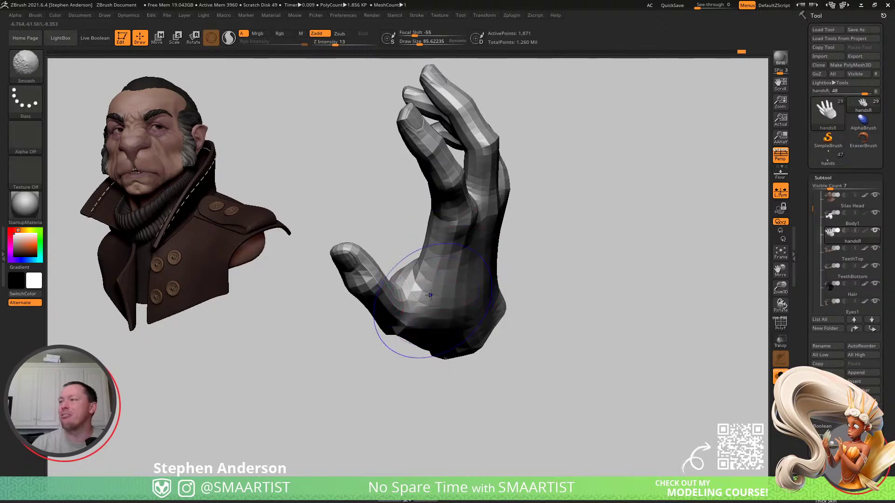
mouse_move(440, 302)
right_down()
mouse_move(453, 266)
mouse_move(455, 282)
mouse_move(422, 297)
right_up()
key(shift)
right_drag(455, 341, 495, 348)
shift+drag(441, 335, 458, 358)
- Switch to the Move brush, reshape the wrist edge below the thumb and set the draw size to about 135
mouse_move(494, 362)
right_down()
mouse_move(520, 324)
mouse_move(543, 313)
mouse_move(518, 333)
mouse_move(459, 333)
mouse_move(437, 345)
mouse_move(472, 356)
mouse_move(445, 360)
mouse_move(441, 370)
mouse_move(480, 360)
mouse_move(505, 351)
mouse_move(419, 350)
mouse_move(491, 332)
mouse_move(465, 344)
right_up()
key(b)
key(m)
key(v)
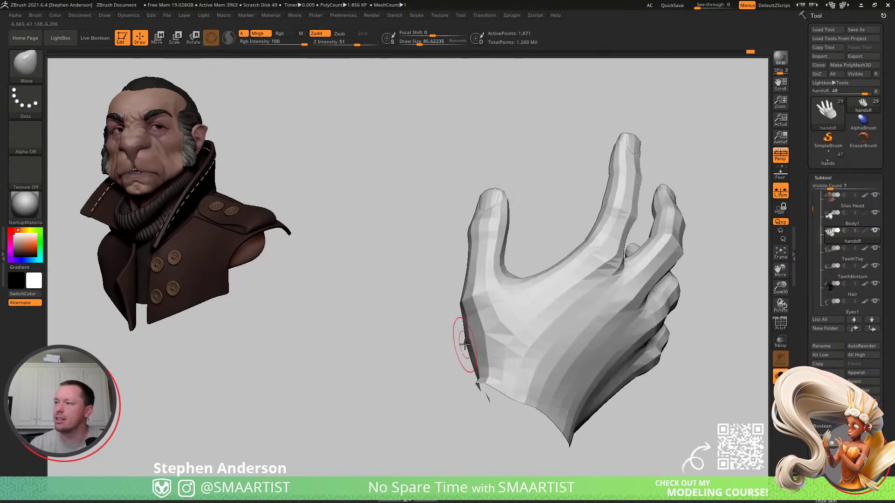
drag(464, 343, 469, 340)
mouse_move(470, 339)
right_down()
mouse_move(503, 344)
mouse_move(463, 339)
mouse_move(505, 326)
mouse_move(448, 345)
mouse_move(432, 340)
mouse_move(427, 307)
mouse_move(428, 359)
right_up()
key(s)
drag(437, 332, 440, 334)
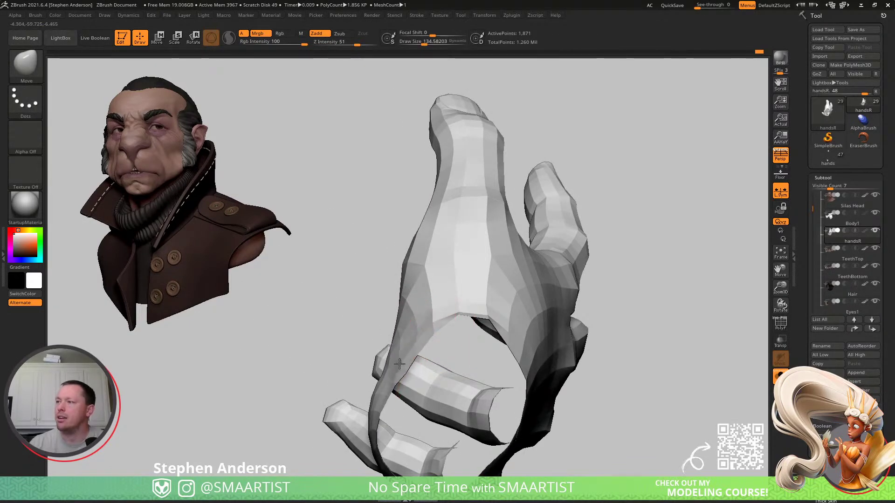
- Clean up the wrist opening below the thumb and display the hand's polygroup wireframe
key(shift)
mouse_move(443, 312)
right_down()
mouse_move(454, 357)
mouse_move(436, 314)
mouse_move(390, 273)
mouse_move(440, 298)
right_up()
alt+right_drag(337, 266, 544, 280)
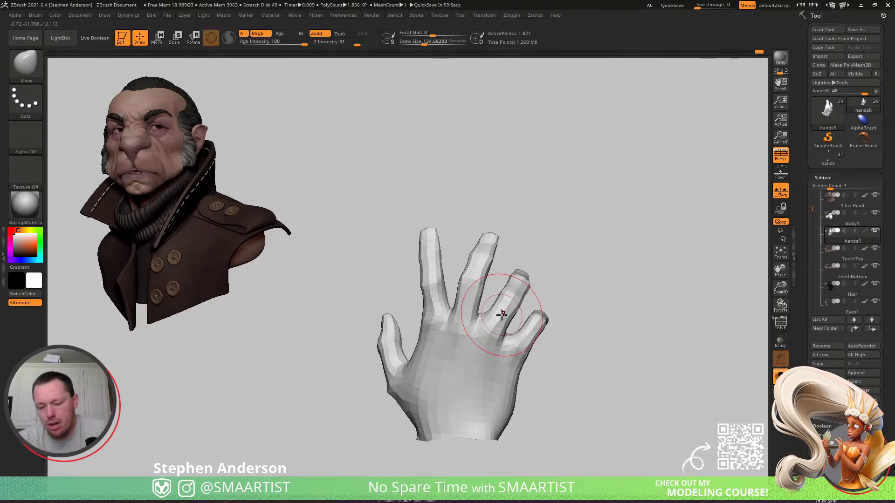
mouse_move(484, 285)
right_down()
mouse_move(515, 284)
mouse_move(470, 287)
mouse_move(503, 300)
mouse_move(501, 338)
right_up()
key(shift+f)
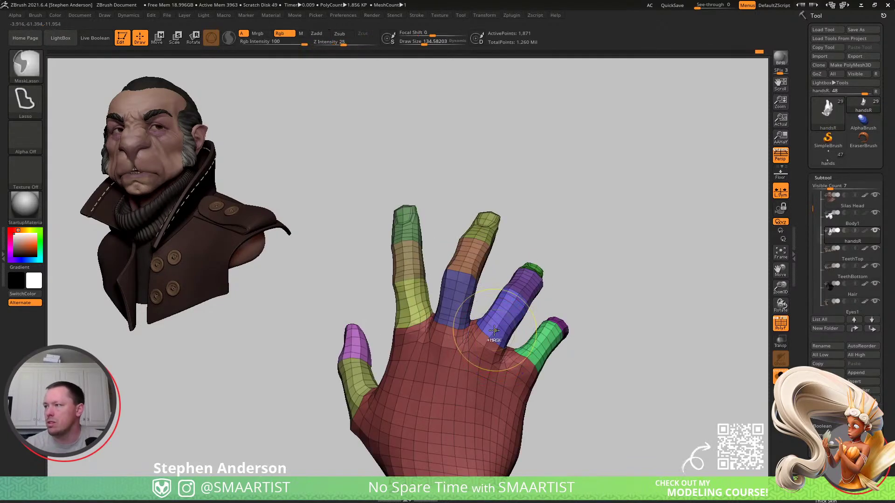
key(w)
ctrl+shift+click(493, 328)
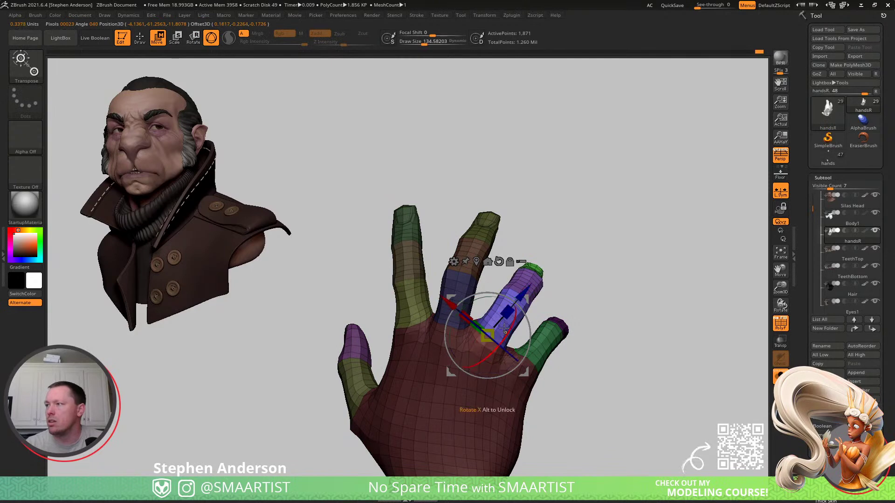
mouse_move(521, 309)
right_down()
mouse_move(513, 326)
mouse_move(536, 365)
mouse_move(481, 332)
mouse_move(526, 293)
mouse_move(521, 304)
mouse_move(569, 327)
mouse_move(510, 322)
right_up()
key(q)
ctrl+drag(592, 210, 641, 292)
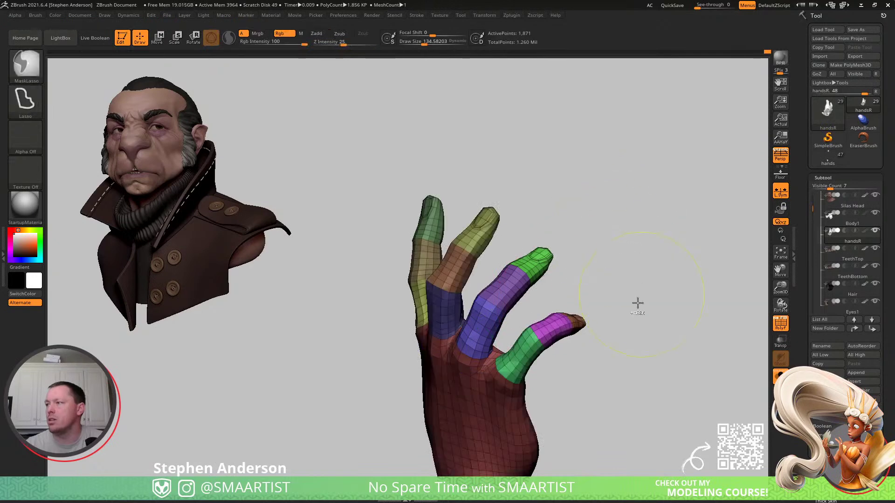
ctrl+right_drag(642, 292, 620, 261)
right_drag(466, 356, 491, 357)
mouse_move(491, 357)
ctrl+right_down()
mouse_move(496, 351)
mouse_move(480, 393)
mouse_move(448, 345)
mouse_move(472, 352)
mouse_move(470, 321)
mouse_move(519, 346)
mouse_move(440, 348)
ctrl+right_up()
key(ctrl+z)
key(w)
key(q)
- Set the draw size to about 119 and clean up the mesh where the middle and ring fingers meet the palm
key(s)
drag(440, 347, 445, 348)
right_drag(435, 354, 456, 304)
mouse_move(641, 221)
ctrl+right_down()
mouse_move(397, 349)
mouse_move(459, 338)
mouse_move(409, 369)
mouse_move(362, 357)
ctrl+right_up()
key(s)
drag(403, 361, 398, 361)
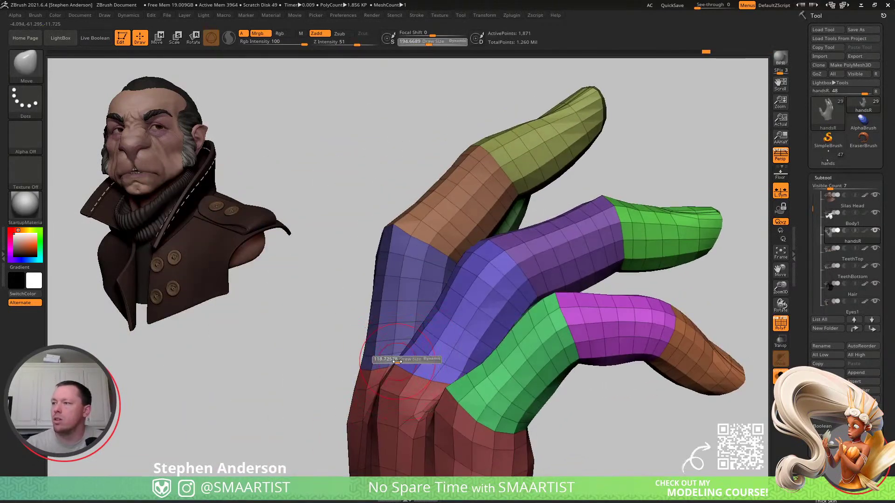
key(shift)
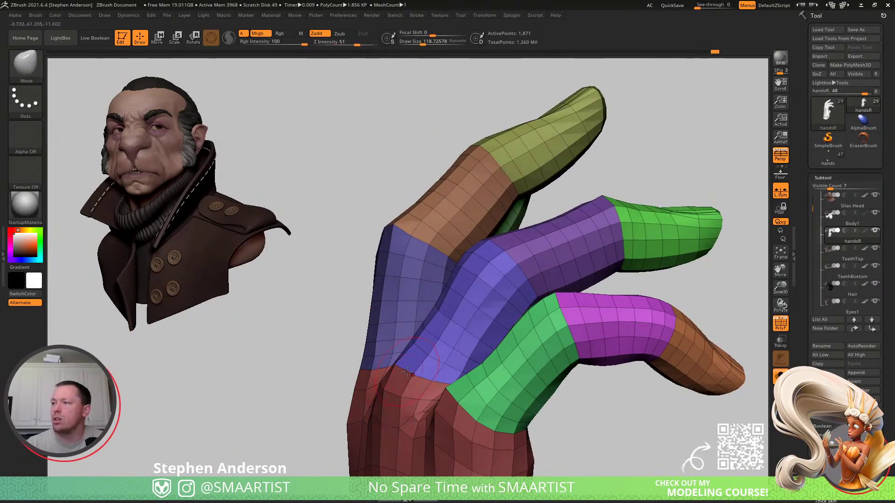
mouse_move(412, 369)
right_down()
mouse_move(378, 368)
mouse_move(431, 395)
mouse_move(439, 381)
right_up()
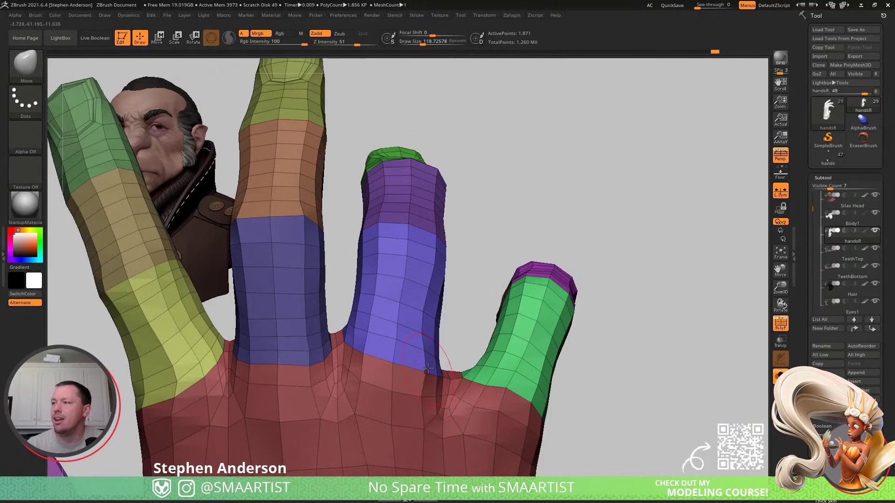
- Smooth the base edge loops of the ring and middle fingers with a draw size of about 81
right_drag(370, 383, 343, 355)
key(shift)
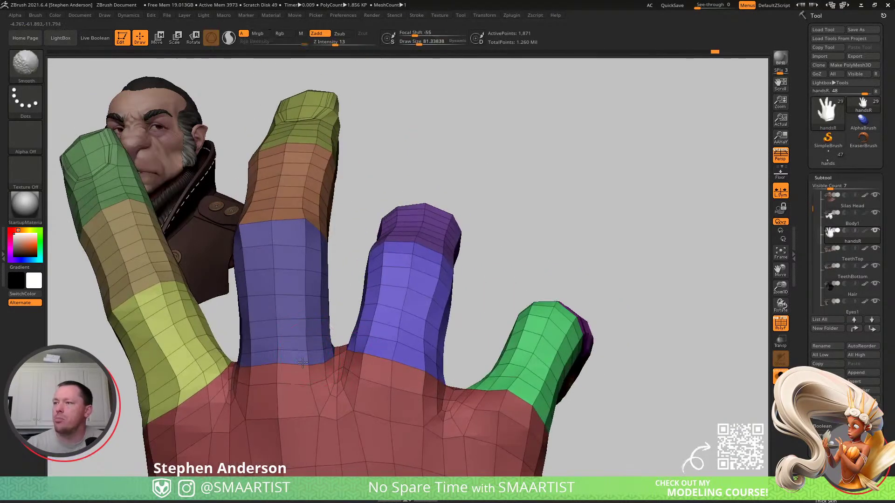
mouse_move(305, 379)
right_down()
mouse_move(224, 360)
mouse_move(363, 321)
right_up()
key(shift)
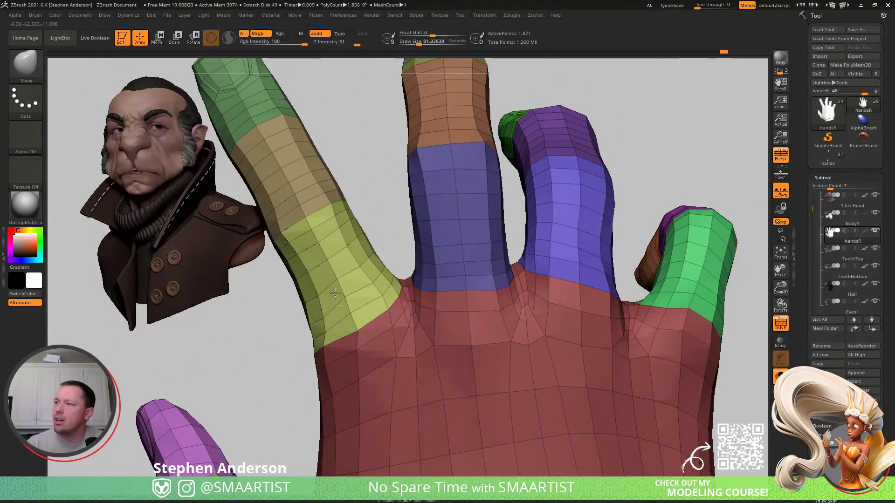
- Set the draw size to about 124 and reshape the base of the index finger around its knuckle
right_drag(337, 280, 321, 280)
mouse_move(321, 329)
right_down()
mouse_move(299, 345)
mouse_move(326, 322)
right_up()
key(s)
drag(351, 324, 346, 324)
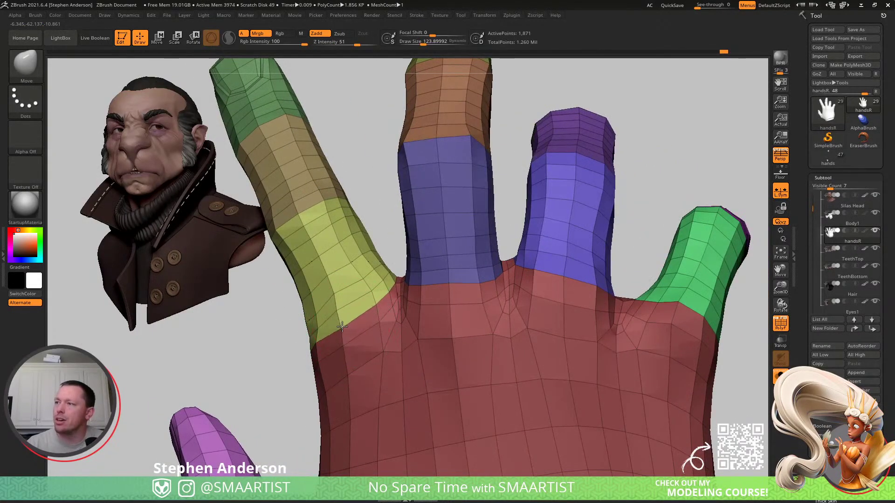
mouse_move(337, 304)
right_down()
mouse_move(349, 302)
mouse_move(354, 338)
mouse_move(343, 314)
mouse_move(356, 310)
mouse_move(348, 310)
right_up()
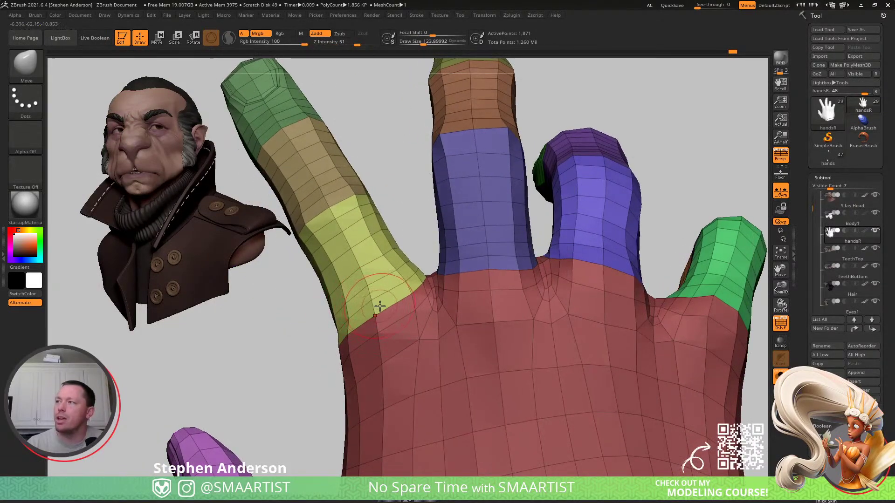
mouse_move(419, 298)
right_down()
mouse_move(571, 280)
mouse_move(550, 228)
right_up()
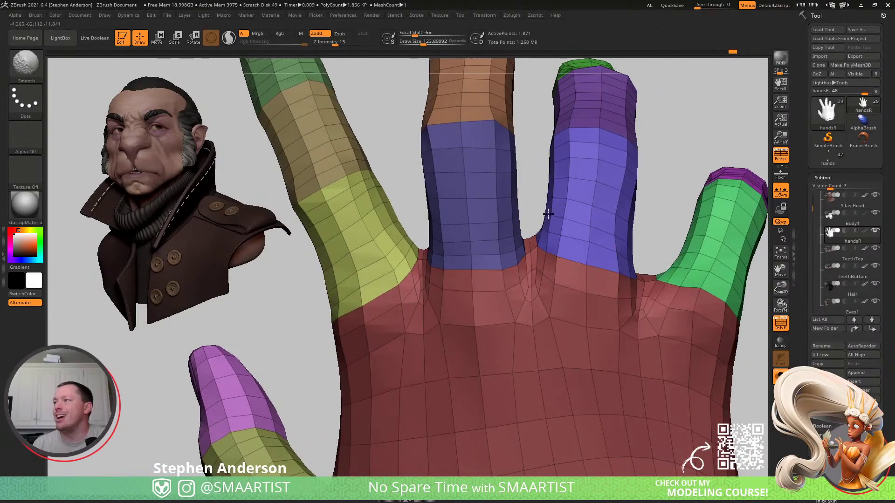
- Adjust and smooth the webbing between the middle and ring fingers
mouse_move(615, 227)
right_down()
mouse_move(632, 217)
mouse_move(606, 223)
right_up()
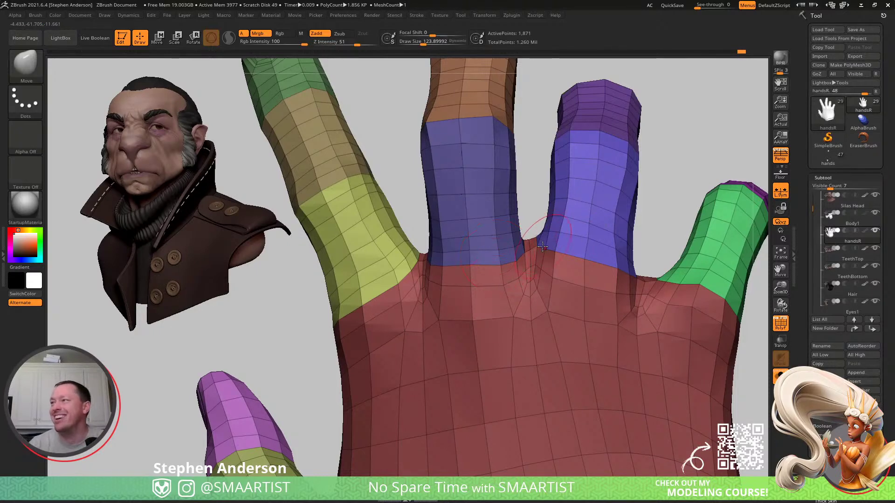
key(shift)
right_drag(547, 252, 580, 247)
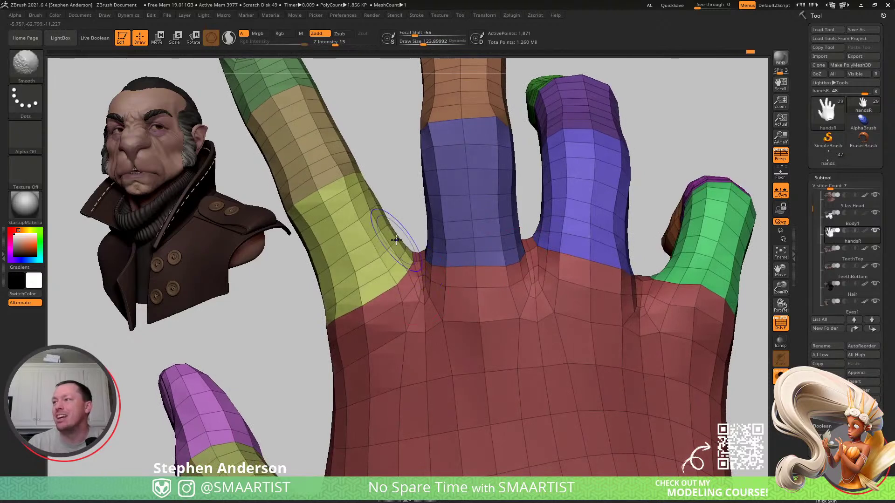
- Set the draw size to about 157 and smooth the outer index knuckle and the inner side of the middle finger
key(s)
drag(403, 251, 403, 257)
right_drag(408, 256, 428, 256)
shift+drag(317, 303, 313, 273)
right_drag(314, 273, 322, 319)
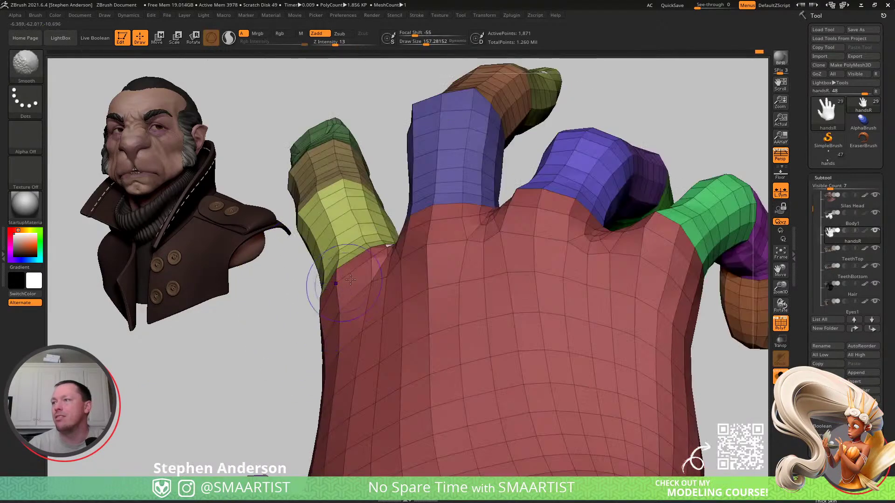
right_drag(343, 283, 430, 185)
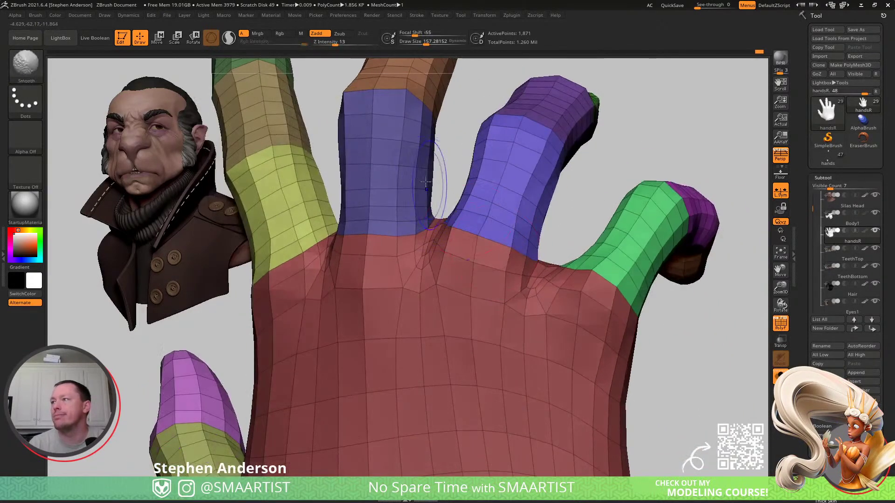
shift+drag(422, 160, 426, 205)
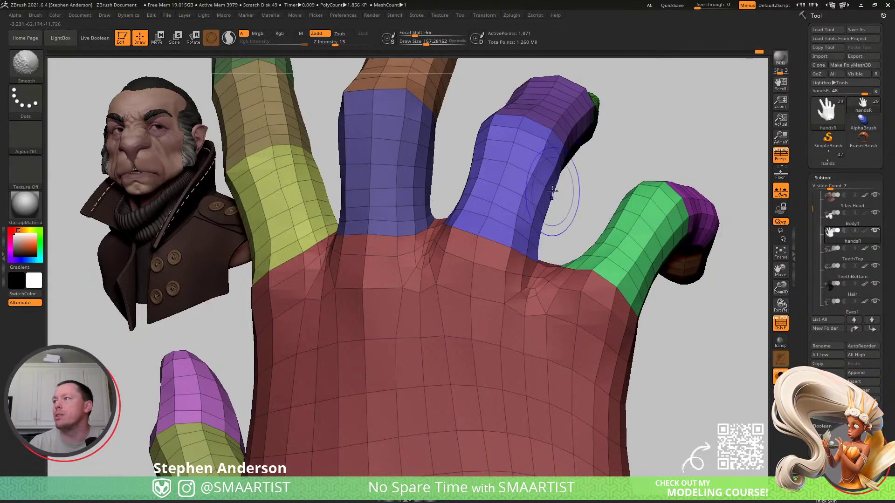
- Try smoothing the webbing between the ring and little fingers
right_drag(655, 268, 560, 263)
shift+drag(552, 260, 553, 264)
mouse_move(576, 207)
right_down()
mouse_move(555, 254)
mouse_move(547, 238)
mouse_move(527, 262)
right_up()
key(ctrl+z)
- Reshape the index and middle knuckles and smooth the transition into the back of the hand
mouse_move(413, 268)
right_down()
mouse_move(502, 262)
mouse_move(446, 250)
right_up()
right_drag(370, 267, 321, 274)
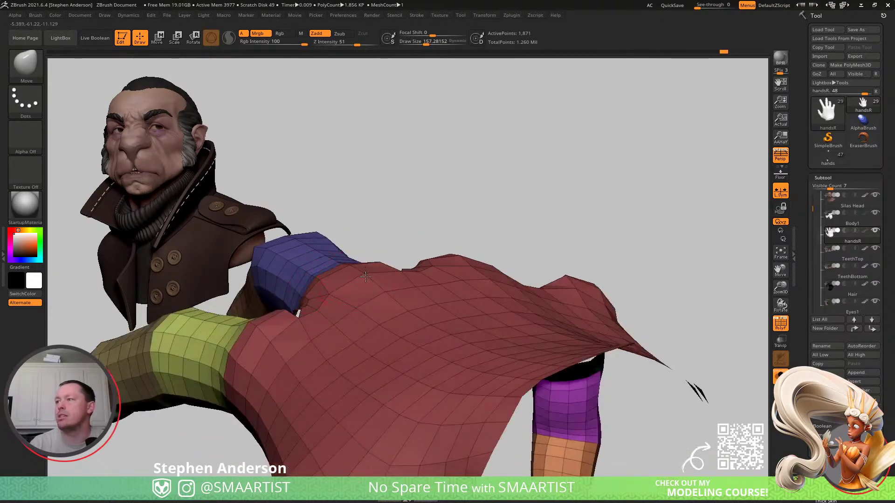
mouse_move(407, 266)
right_down()
mouse_move(478, 261)
mouse_move(506, 192)
mouse_move(498, 246)
mouse_move(509, 256)
right_up()
key(shift)
right_drag(465, 218, 440, 180)
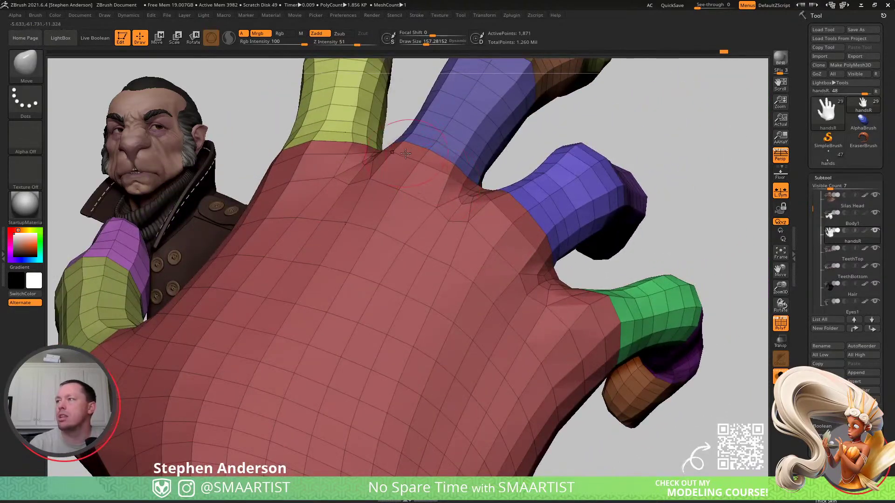
right_drag(394, 148, 454, 246)
- Hide the polygroup wireframe, check the hand from several sides and bring the whole character back into view
key(shift+f)
ctrl+right_drag(502, 359, 463, 291)
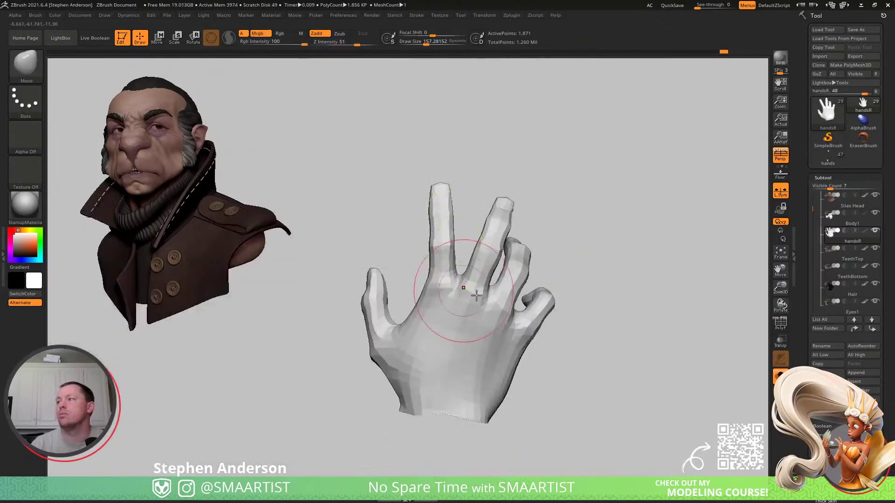
right_drag(453, 349, 490, 315)
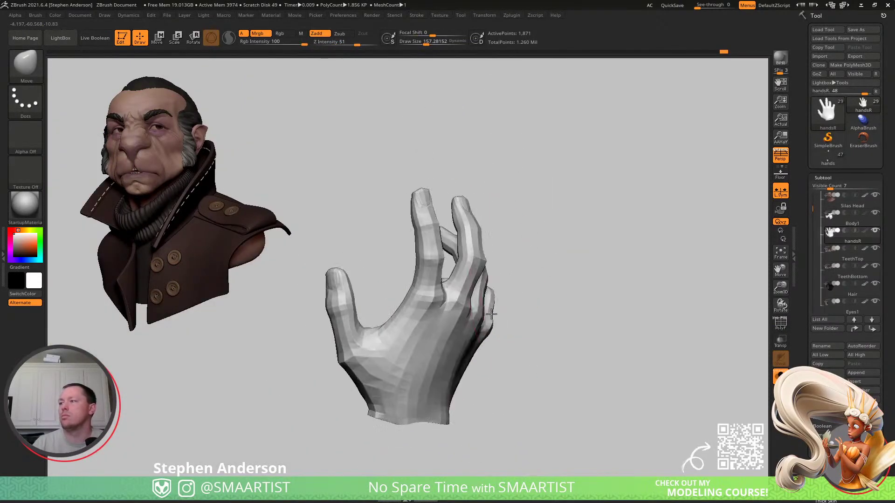
right_drag(474, 315, 410, 312)
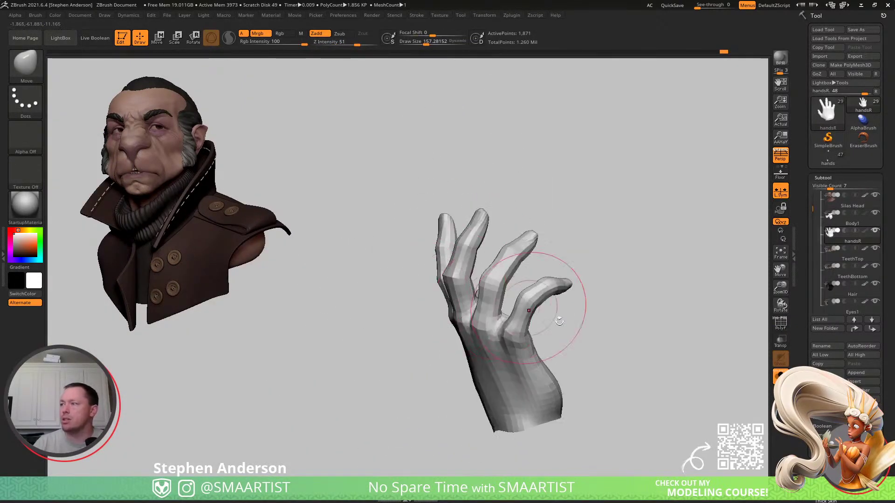
click(781, 375)
mouse_move(667, 355)
ctrl+right_down()
mouse_move(574, 323)
mouse_move(519, 270)
mouse_move(410, 256)
mouse_move(444, 272)
ctrl+right_up()
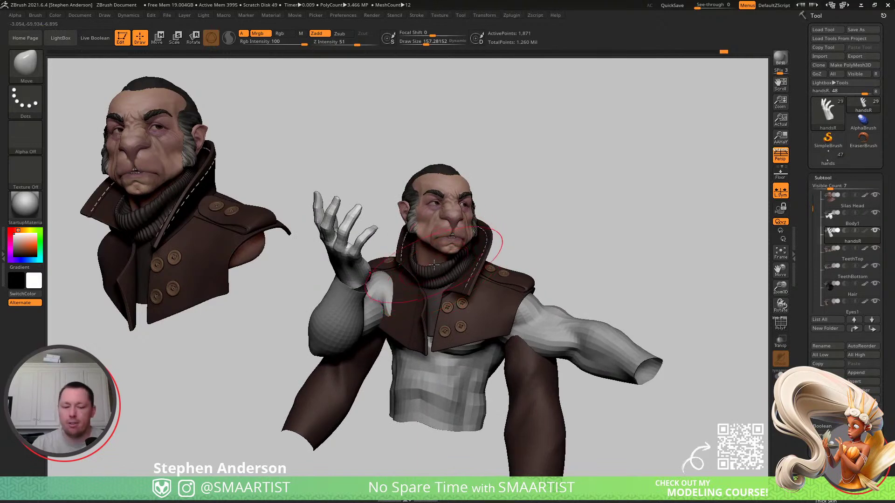
- Duplicate the handsR subtool and mirror the copy to the character's other side
key(ctrl+shift+d)
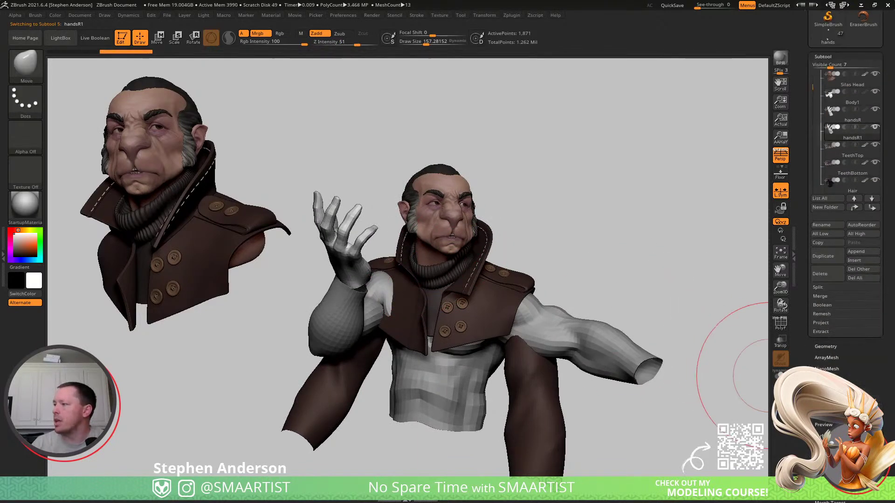
click(828, 447)
click(829, 186)
right_drag(661, 283, 468, 232)
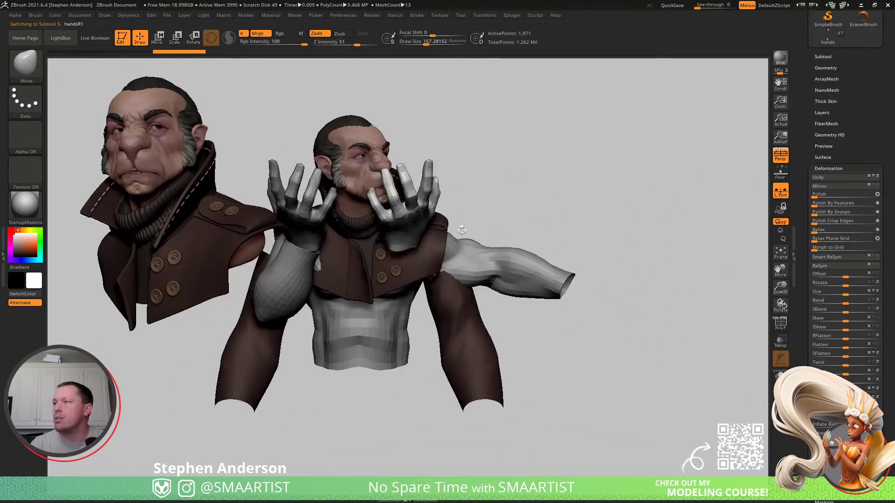
- Activate the transform gizmo on the mirrored hand, reset its orientation and centre it on the hand
right_drag(425, 202, 551, 265)
key(e)
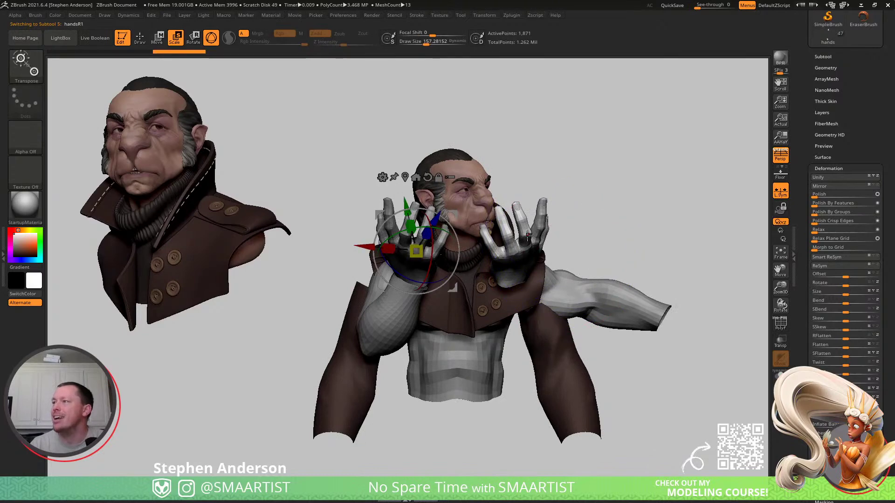
click(428, 177)
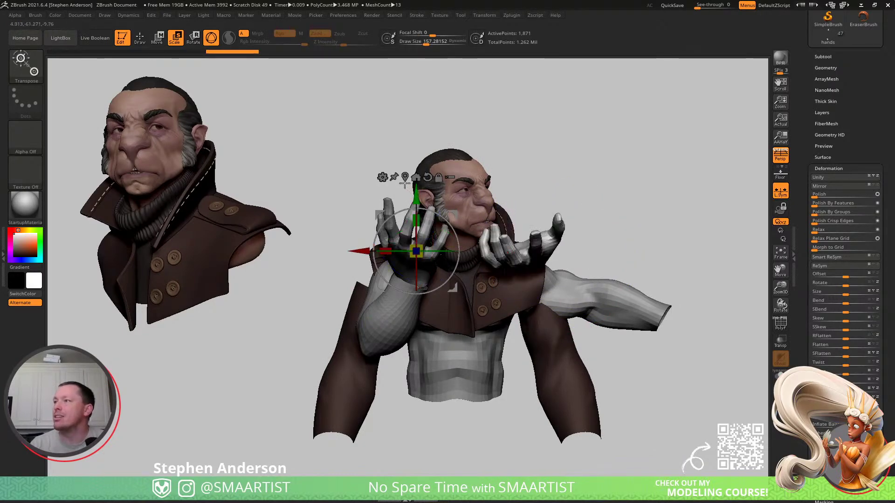
click(405, 178)
- Rotate the mirrored hand and move it to the end of the outstretched left arm
drag(556, 218, 482, 270)
right_drag(565, 289, 592, 387)
drag(553, 251, 712, 98)
right_drag(695, 111, 555, 236)
drag(552, 174, 541, 263)
right_drag(543, 258, 629, 135)
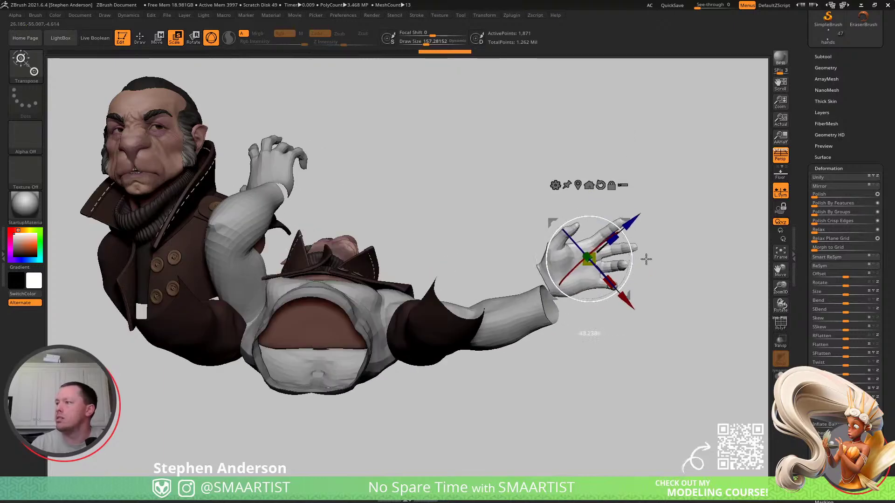
- Fine-tune the mirrored hand's rotation and position to line up with the left wrist, and return to Draw mode
drag(646, 257, 645, 265)
drag(627, 221, 633, 244)
right_drag(643, 226, 663, 327)
drag(632, 247, 630, 267)
mouse_move(647, 256)
right_down()
mouse_move(622, 289)
mouse_move(623, 312)
mouse_move(610, 305)
mouse_move(615, 298)
mouse_move(649, 287)
mouse_move(661, 261)
mouse_move(620, 275)
mouse_move(596, 266)
mouse_move(614, 260)
mouse_move(599, 268)
mouse_move(634, 276)
mouse_move(616, 275)
mouse_move(616, 242)
right_up()
key(q)
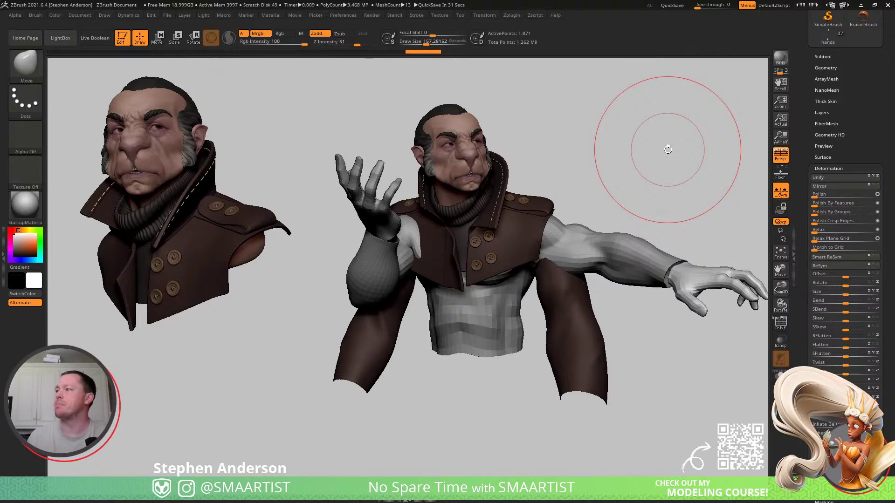
- Select the brown sleeves subtool Body2, show its wireframe and hide the sleeves
drag(602, 210, 581, 361)
alt+click(584, 313)
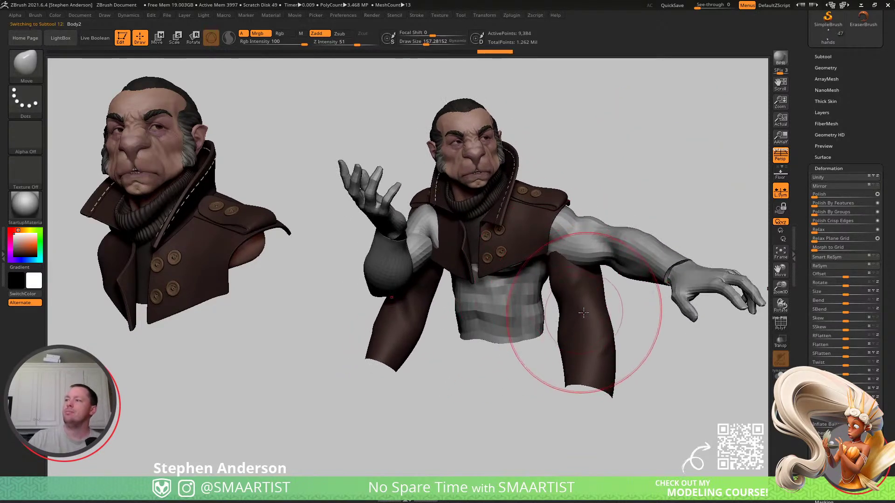
key(shift+f)
click(823, 56)
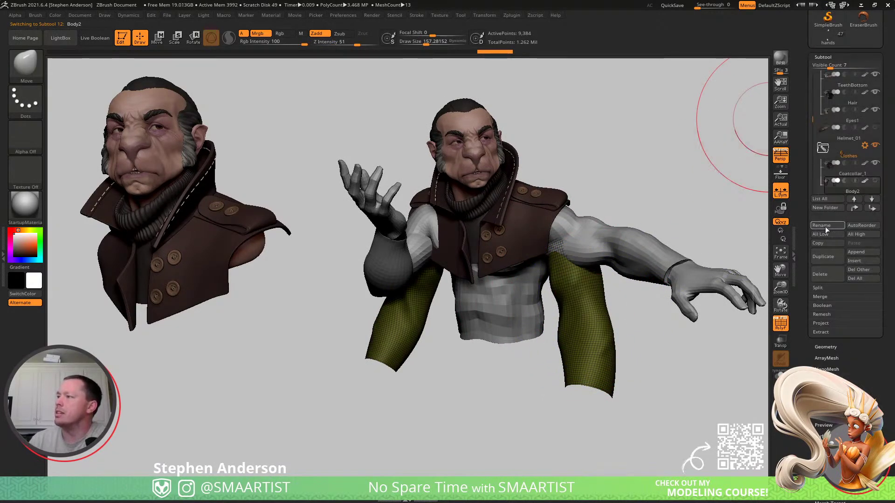
- Select the Body1 subtool and turn off its polygroup wireframe
alt+click(662, 254)
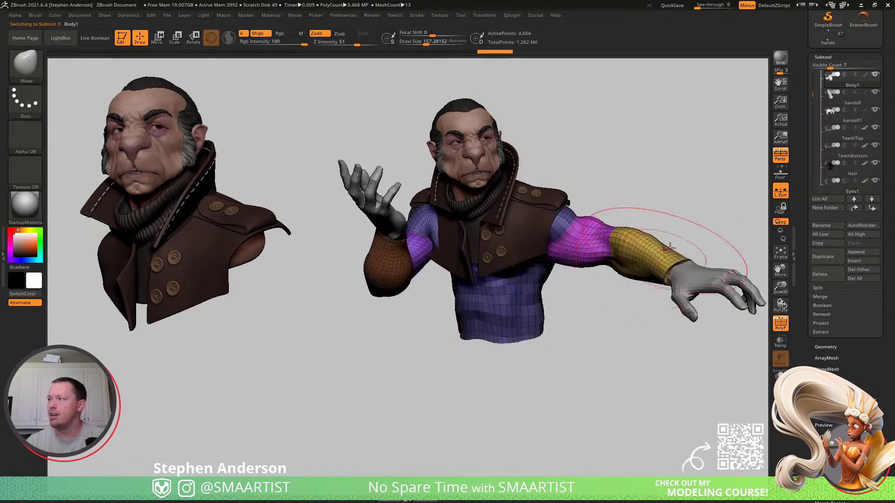
key(shift+f)
mouse_move(681, 231)
mouse_down()
mouse_move(686, 213)
mouse_move(673, 216)
mouse_move(671, 225)
mouse_move(679, 224)
mouse_up()
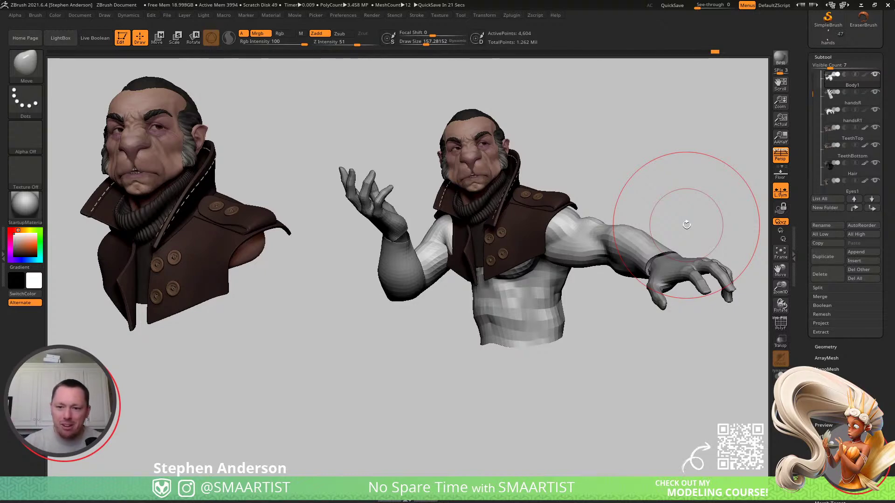
- Save the ZTool over the existing LionToothPose_01 file
mouse_move(611, 163)
mouse_down()
mouse_move(605, 152)
mouse_move(638, 173)
mouse_move(653, 157)
mouse_move(625, 142)
mouse_move(649, 135)
mouse_move(606, 152)
mouse_move(639, 126)
mouse_move(608, 97)
mouse_move(637, 152)
mouse_move(631, 140)
mouse_move(625, 192)
mouse_move(631, 169)
mouse_move(594, 193)
mouse_up()
alt+right_drag(563, 184, 631, 170)
key(ctrl+s)
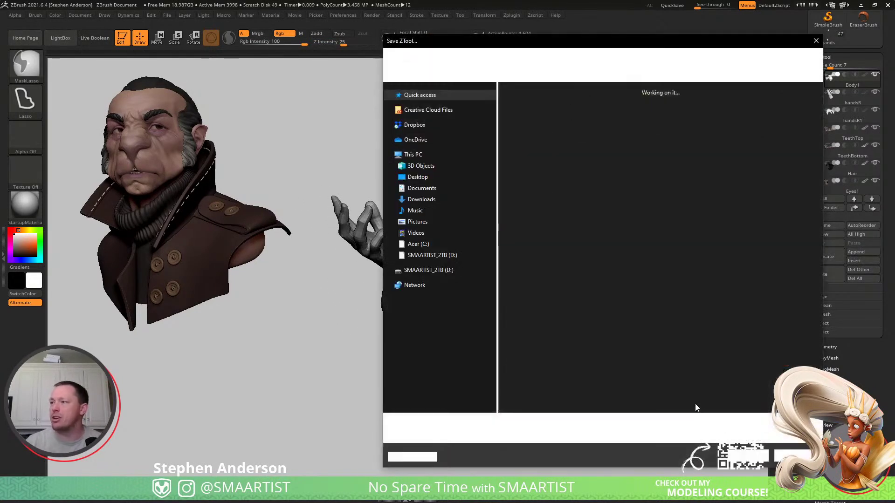
click(746, 456)
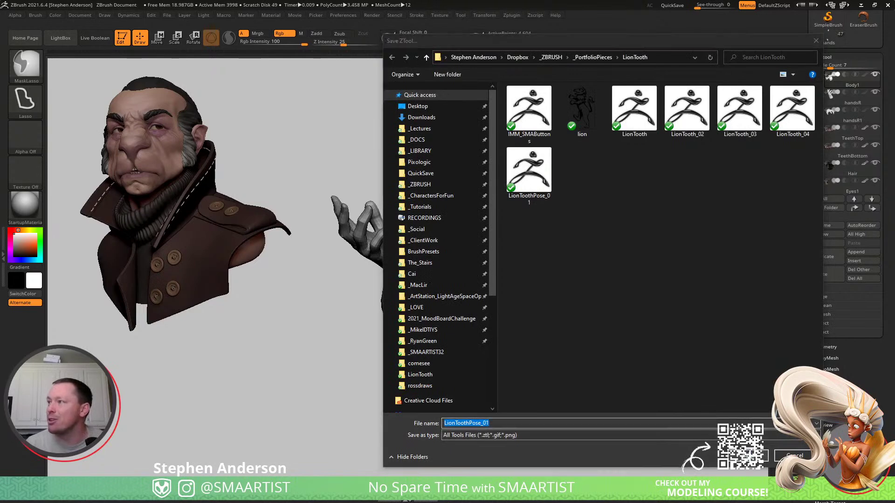
click(468, 246)
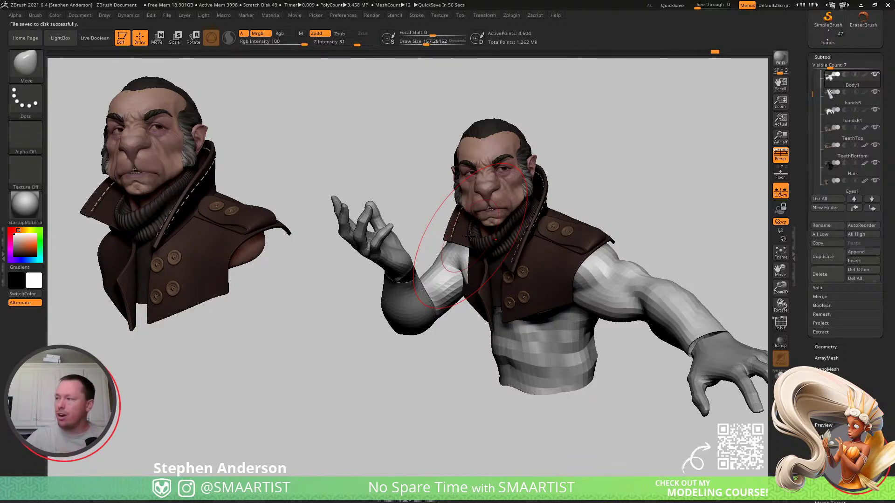
- Select the left hand subtool handsR1 and show its polygroup wireframe
mouse_move(659, 218)
mouse_down()
mouse_move(669, 223)
mouse_move(589, 223)
mouse_move(610, 221)
mouse_move(609, 244)
mouse_up()
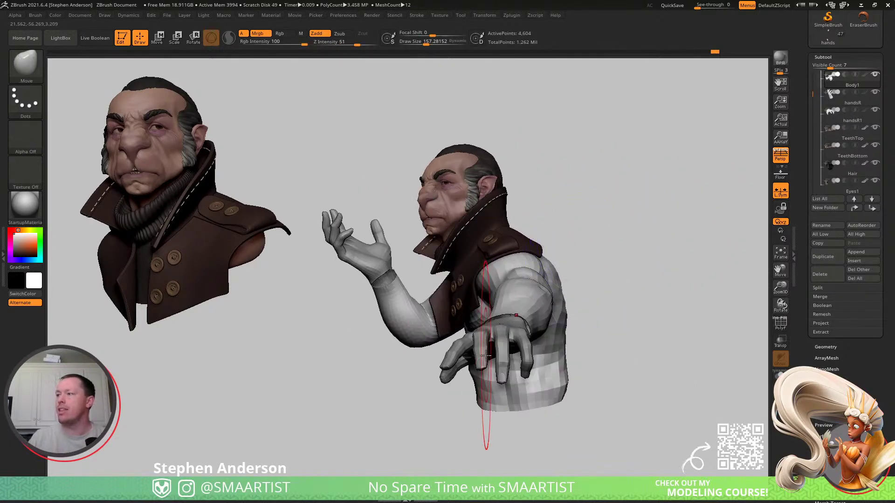
mouse_move(623, 289)
mouse_down()
mouse_move(645, 284)
mouse_move(625, 306)
mouse_up()
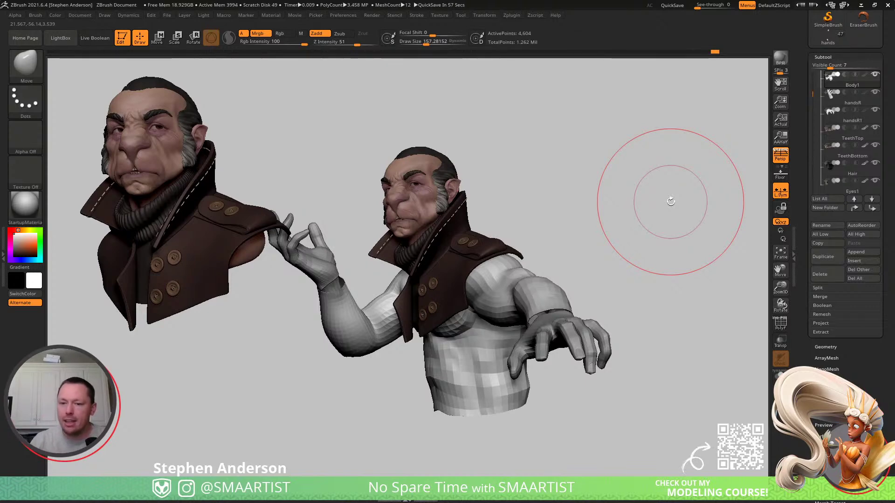
right_drag(576, 338, 573, 399)
alt+click(552, 365)
key(w)
key(shift+f)
- Mask the left hand except for one finger, rotate that finger slightly about its base, and return to Draw mode
mouse_move(556, 347)
ctrl+mouse_down()
mouse_move(564, 409)
mouse_move(562, 400)
ctrl+mouse_up()
ctrl+drag(560, 342, 558, 352)
right_drag(564, 352, 637, 343)
alt+drag(596, 307, 573, 304)
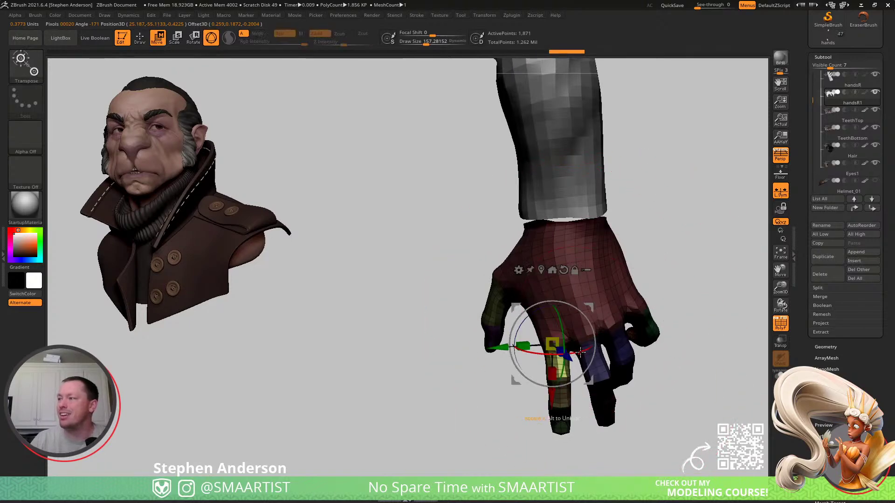
drag(581, 353, 571, 349)
right_drag(588, 311, 592, 278)
key(q)
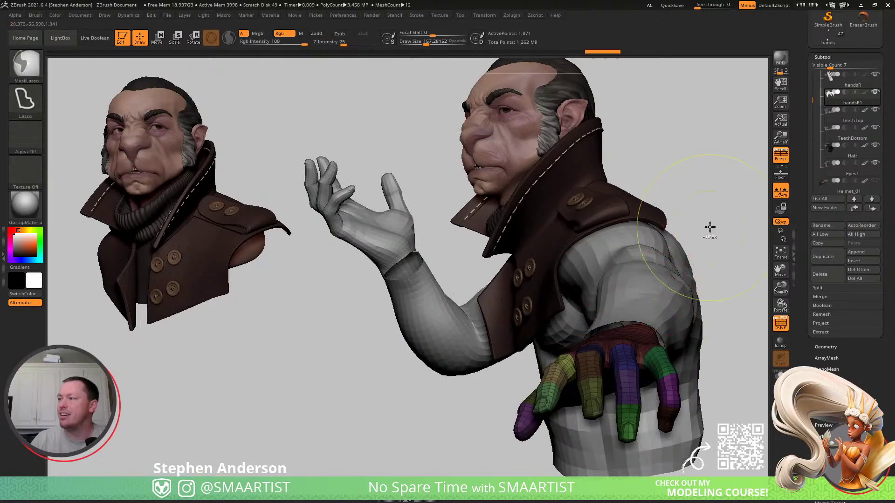
- Hide the left hand's wireframe and nudge its fingers into shape with the Move brush at varying brush sizes
mouse_move(608, 365)
right_down()
mouse_move(646, 360)
mouse_move(603, 357)
mouse_move(612, 348)
mouse_move(643, 362)
mouse_move(608, 406)
mouse_move(617, 407)
mouse_move(617, 425)
mouse_move(607, 401)
right_up()
key(shift+f)
key(s)
drag(636, 287, 625, 288)
right_drag(620, 266, 596, 276)
drag(597, 273, 596, 290)
key(s)
mouse_move(616, 268)
right_down()
mouse_move(610, 256)
mouse_move(603, 264)
right_up()
key(s)
drag(603, 265, 610, 265)
mouse_move(606, 266)
right_down()
mouse_move(606, 321)
mouse_move(604, 280)
right_up()
key(s)
drag(605, 272, 600, 272)
- Refine the left hand's contours with the Move brush, reducing the draw size to about 51
drag(623, 304, 629, 298)
right_drag(629, 298, 638, 300)
drag(634, 312, 652, 299)
mouse_move(652, 298)
right_down()
mouse_move(629, 270)
mouse_move(628, 239)
right_up()
key(s)
mouse_move(626, 236)
mouse_down()
mouse_move(638, 236)
mouse_move(633, 210)
mouse_up()
key(s)
drag(632, 209, 639, 210)
ctrl+right_drag(640, 211, 641, 252)
mouse_move(641, 252)
alt+right_down()
mouse_move(583, 268)
mouse_move(595, 279)
alt+right_up()
key(w)
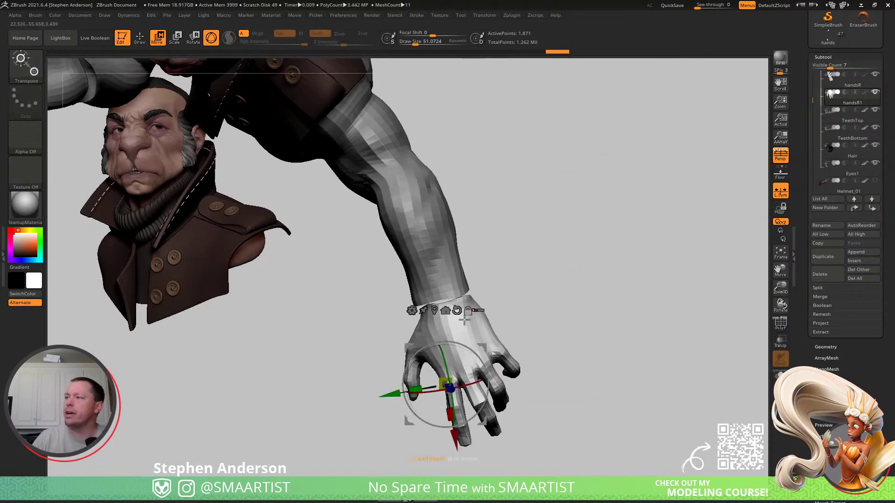
key(q)
- Clear the leftover bust snapshot from the canvas and frame the posed character
mouse_move(543, 311)
right_down()
mouse_move(499, 305)
mouse_move(488, 331)
mouse_move(526, 319)
mouse_move(497, 334)
mouse_move(564, 327)
right_up()
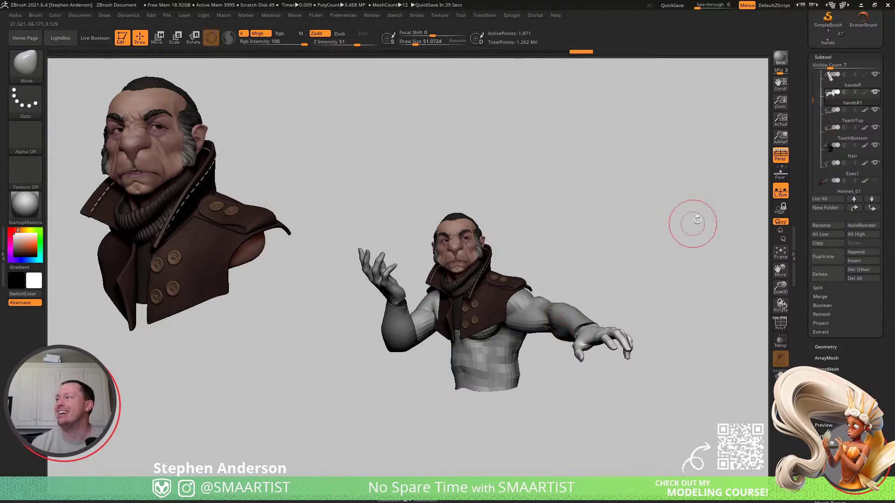
mouse_move(634, 234)
ctrl+right_down()
mouse_move(656, 260)
mouse_move(652, 243)
mouse_move(675, 232)
mouse_move(662, 236)
mouse_move(665, 256)
mouse_move(667, 235)
ctrl+right_up()
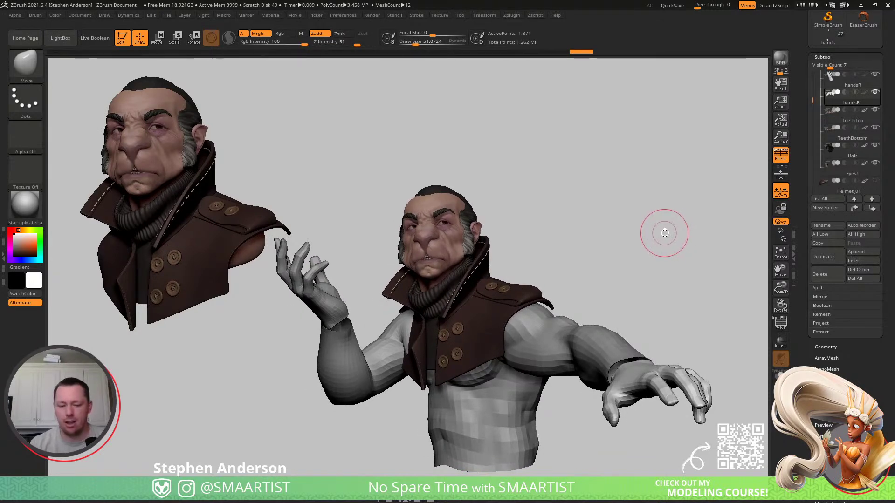
key(ctrl+n)
mouse_move(664, 232)
alt+right_down()
mouse_move(601, 222)
mouse_move(625, 232)
mouse_move(670, 217)
mouse_move(645, 202)
alt+right_up()
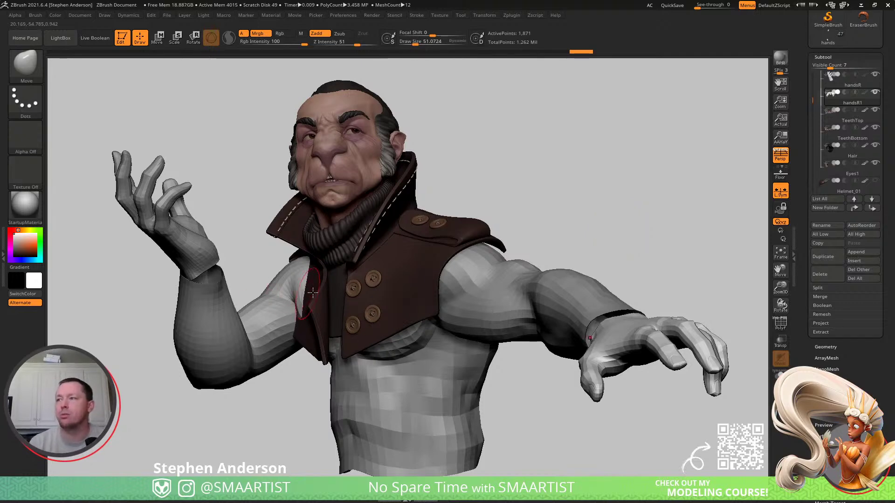
- Select the Coatcollar_1 subtool, show its polygroup wireframe, and enlarge the draw size to about 384
key(shift+f)
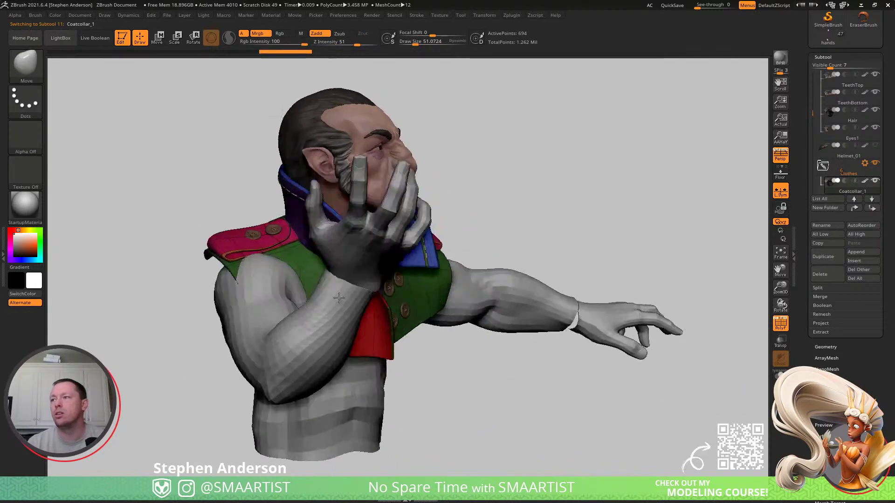
mouse_move(339, 298)
right_down()
mouse_move(254, 290)
mouse_move(278, 314)
right_up()
key(s)
drag(278, 314, 297, 319)
mouse_move(292, 296)
right_down()
mouse_move(318, 300)
mouse_move(236, 257)
right_up()
key(s)
drag(236, 257, 241, 257)
right_drag(311, 247, 280, 212)
- Mask the coat's standing collar, leaving the shoulder and front panels free to edit
ctrl+drag(168, 109, 197, 153)
mouse_move(243, 197)
ctrl+mouse_down()
mouse_move(279, 219)
mouse_move(573, 214)
mouse_move(144, 65)
mouse_move(167, 138)
ctrl+mouse_up()
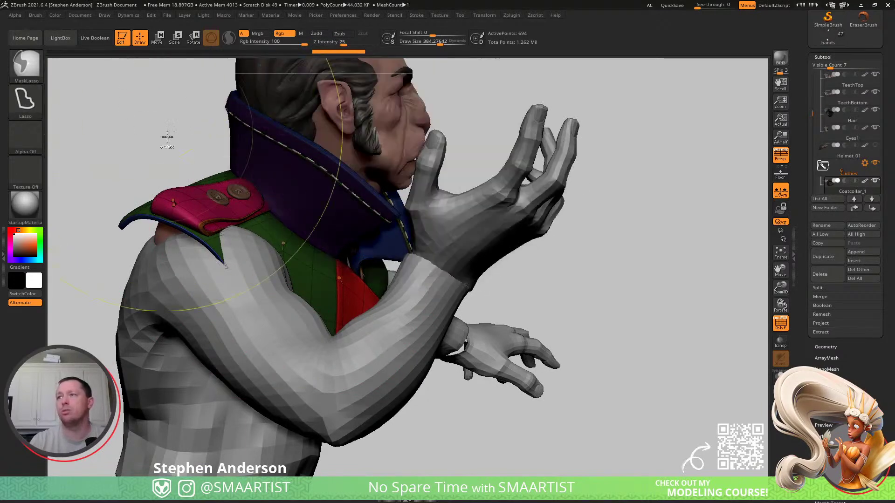
ctrl+click(178, 164)
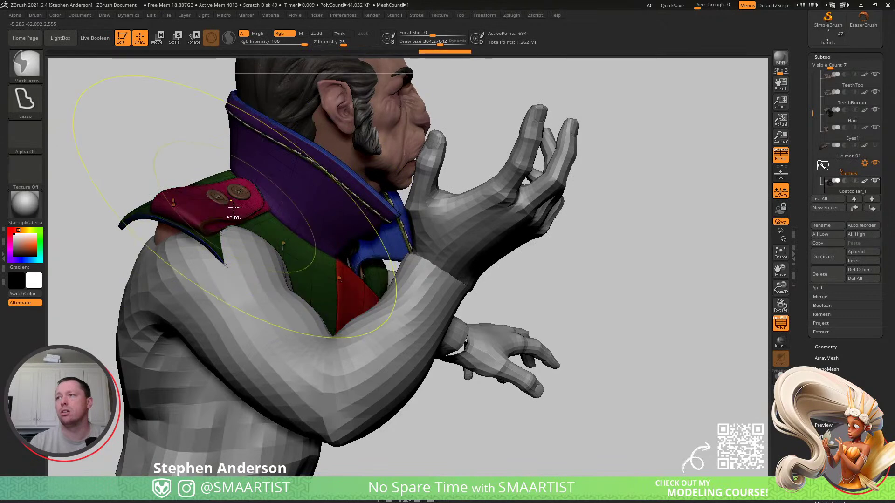
ctrl+click(202, 163)
- Pull the coat's right shoulder and front edge over the raised arm with the Move brush, and clear the mask
drag(203, 163, 239, 270)
right_drag(240, 270, 242, 265)
key(bracketright)
mouse_move(257, 270)
mouse_down()
mouse_move(337, 287)
mouse_move(313, 289)
mouse_move(326, 291)
mouse_up()
key(s)
right_drag(326, 291, 300, 303)
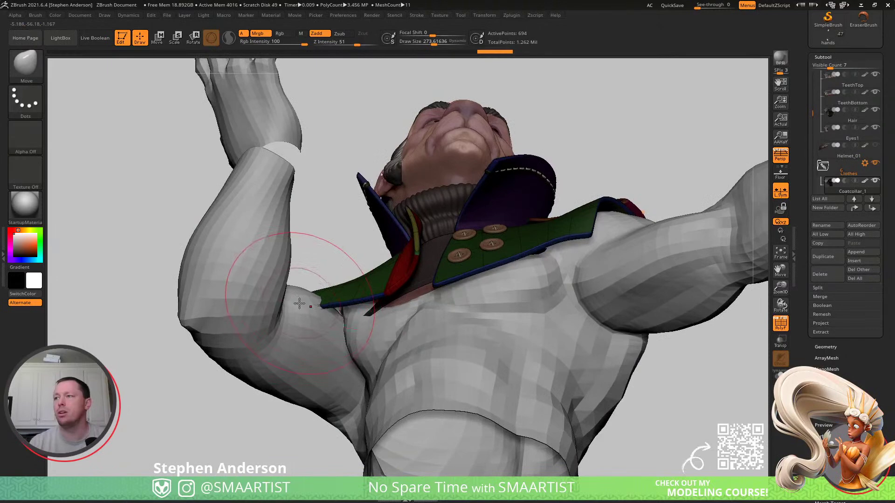
mouse_move(309, 274)
right_down()
mouse_move(308, 324)
mouse_move(341, 313)
mouse_move(345, 282)
right_up()
key(s)
drag(345, 282, 325, 280)
mouse_move(301, 243)
right_down()
mouse_move(327, 281)
mouse_move(368, 277)
right_up()
ctrl+drag(547, 288, 536, 303)
- Turn off the coat's subdivision preview and hide the polygon loops running across its right shoulder panel
ctrl+right_drag(345, 280, 373, 303)
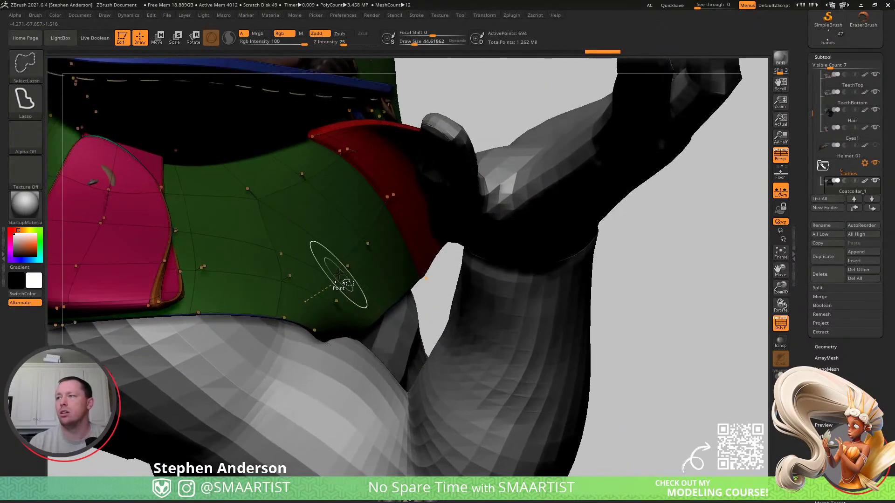
key(shift+d)
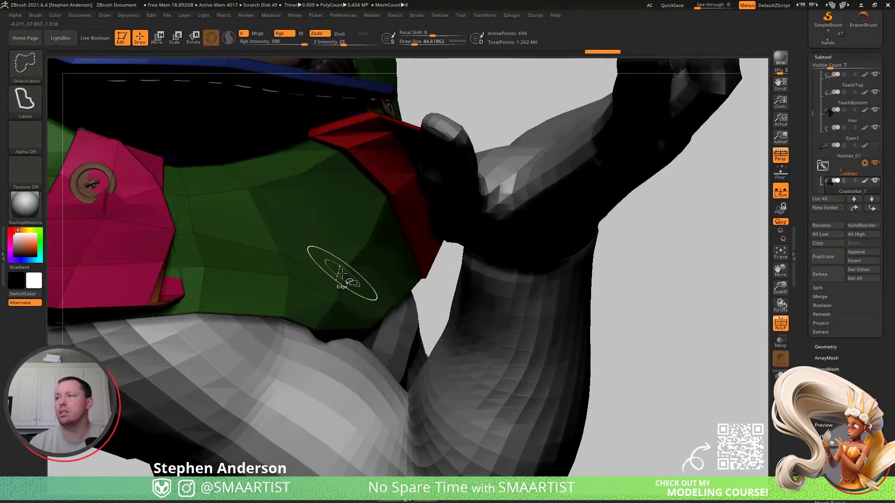
ctrl+shift+click(341, 272)
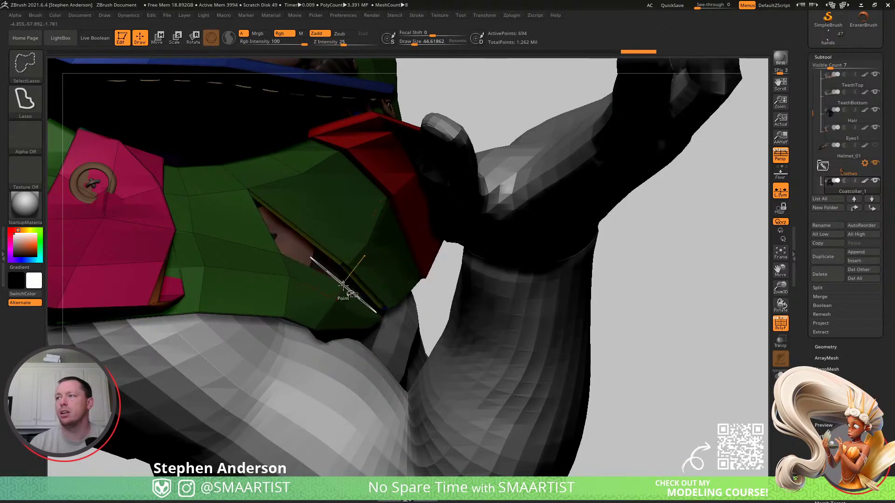
ctrl+shift+click(341, 293)
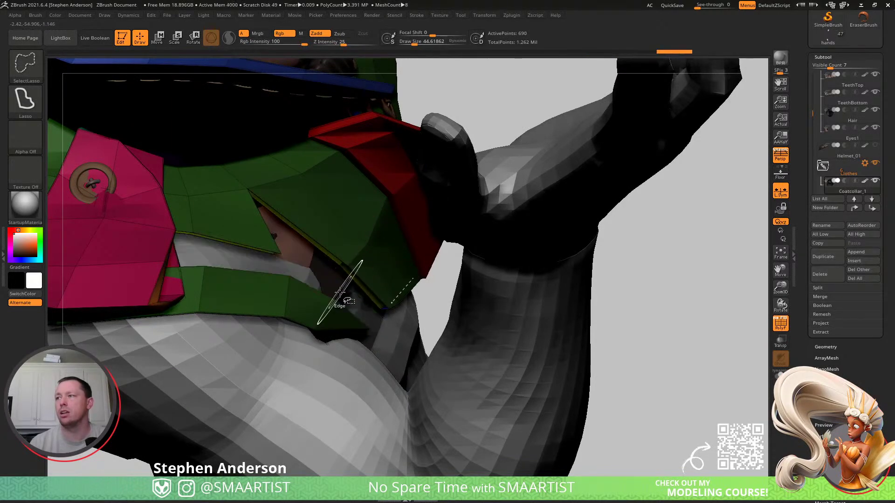
ctrl+shift+click(259, 224)
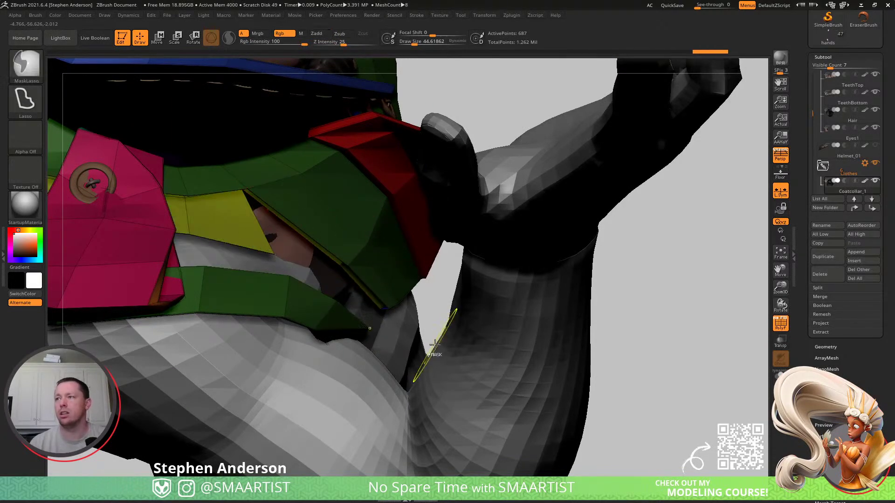
ctrl+shift+click(255, 226)
- Mask the remaining coat, reveal the hidden loops, and reshape the right shoulder panel with the Move brush
ctrl+click(555, 376)
ctrl+shift+click(553, 374)
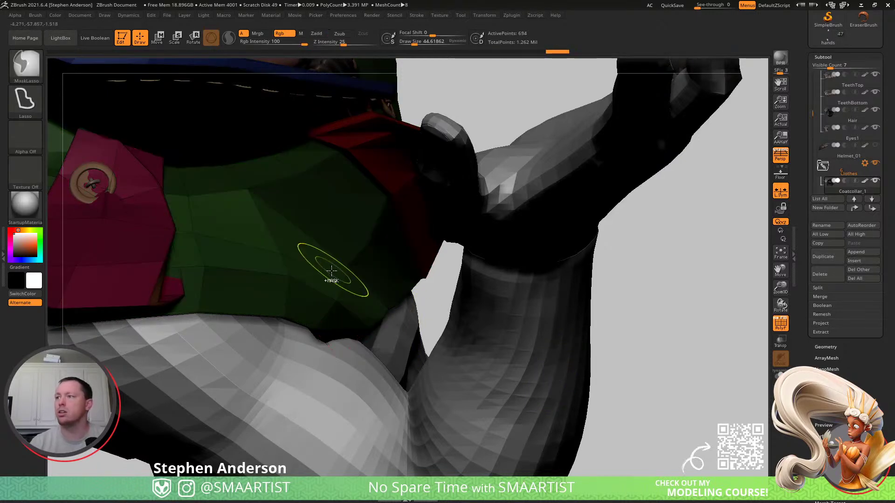
ctrl+click(343, 284)
right_drag(344, 285, 368, 305)
key(s)
drag(357, 301, 369, 302)
right_drag(365, 298, 360, 313)
drag(359, 311, 332, 297)
- Isolate the end faces of the coat's right shoulder, reveal the whole coat again, and move the shoulder end
right_drag(281, 297, 375, 292)
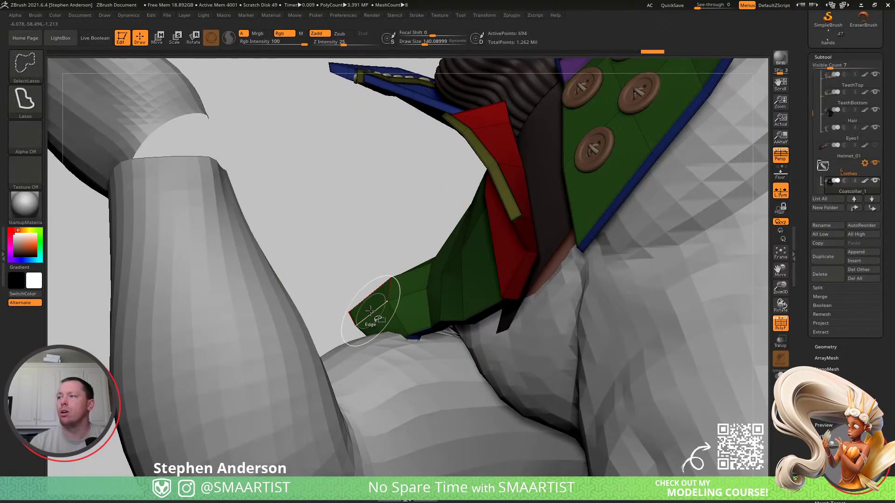
ctrl+shift+drag(325, 238, 351, 274)
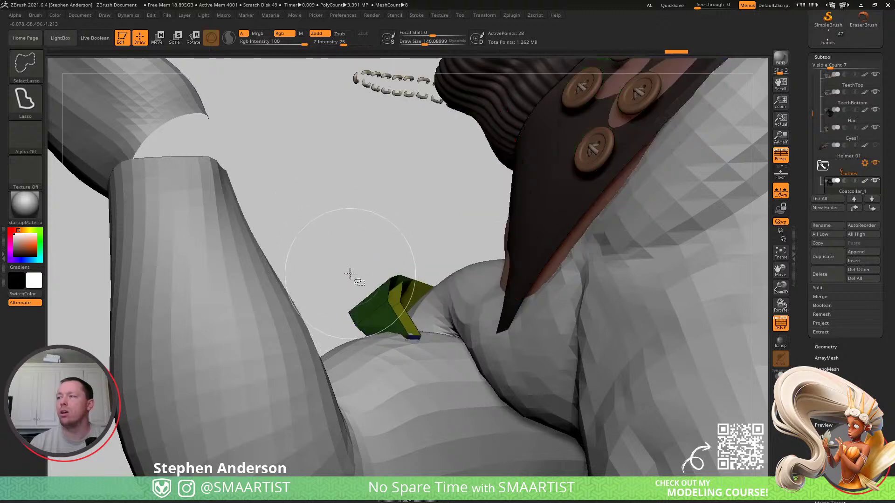
ctrl+shift+click(342, 230)
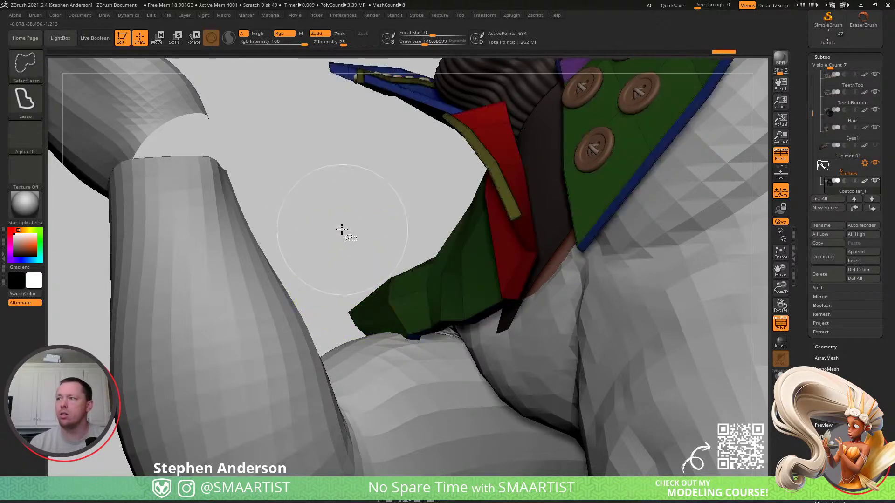
mouse_move(356, 300)
mouse_down()
mouse_move(409, 280)
mouse_move(420, 256)
mouse_move(394, 276)
mouse_move(372, 334)
mouse_move(417, 320)
mouse_move(420, 371)
mouse_move(430, 382)
mouse_move(404, 409)
mouse_move(389, 400)
mouse_move(408, 404)
mouse_up()
key(s)
key(s)
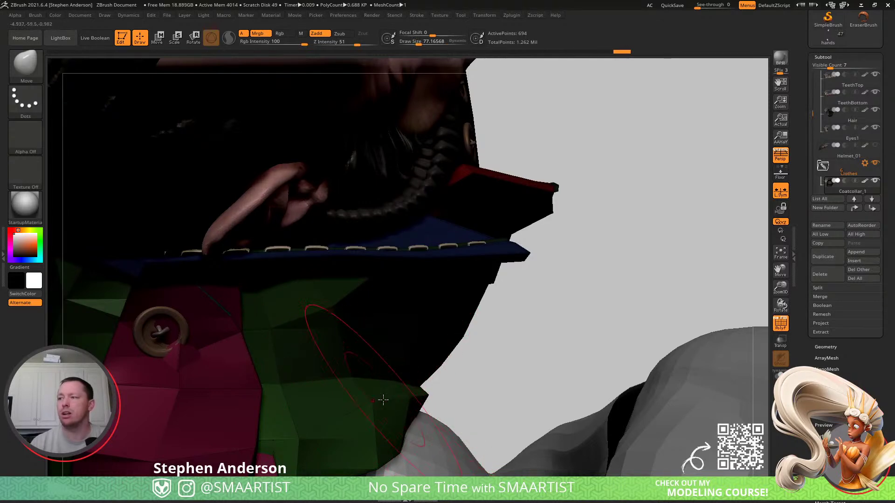
right_drag(401, 413, 455, 260)
- Mask the tip of the coat's right shoulder, shift the nearby trim edge along the armhole, and invert the mask
key(ctrl)
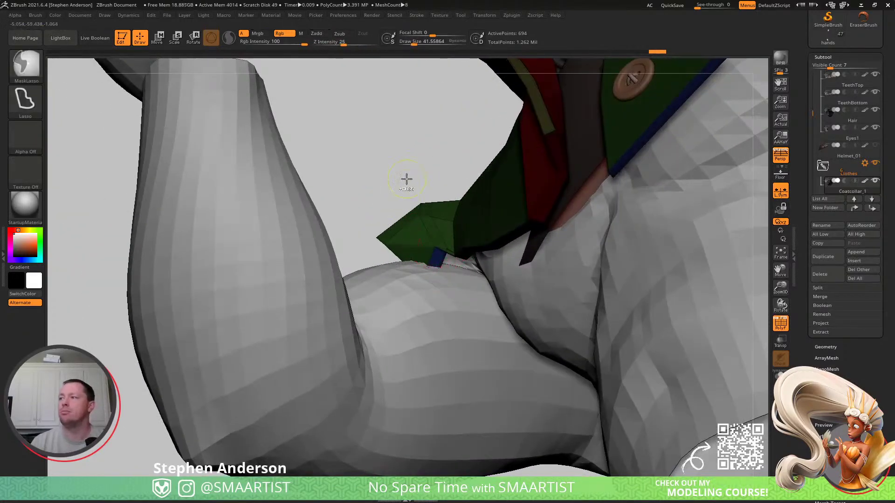
mouse_move(348, 202)
ctrl+mouse_down()
mouse_move(355, 254)
mouse_move(471, 275)
mouse_move(400, 127)
mouse_move(420, 149)
ctrl+mouse_up()
drag(433, 271, 448, 270)
mouse_move(447, 270)
right_down()
mouse_move(459, 279)
mouse_move(448, 285)
right_up()
right_drag(331, 254, 427, 298)
key(ctrl)
key(ctrl+i)
- Shape the unmasked coat shoulder around the right upper arm with Move, and reduce the draw size to about 58
mouse_move(402, 234)
right_down()
mouse_move(458, 240)
mouse_move(410, 248)
right_up()
drag(415, 231, 434, 225)
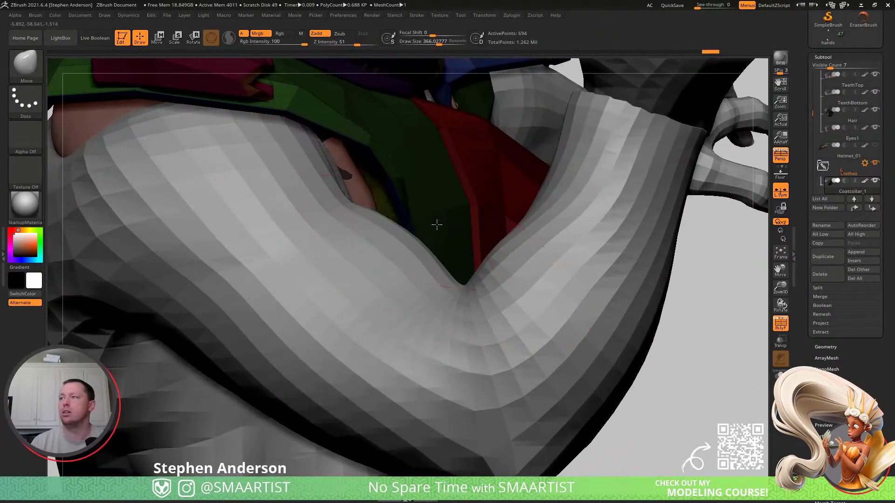
mouse_move(409, 228)
right_down()
mouse_move(365, 235)
mouse_move(380, 238)
right_up()
key(s)
drag(384, 240, 372, 241)
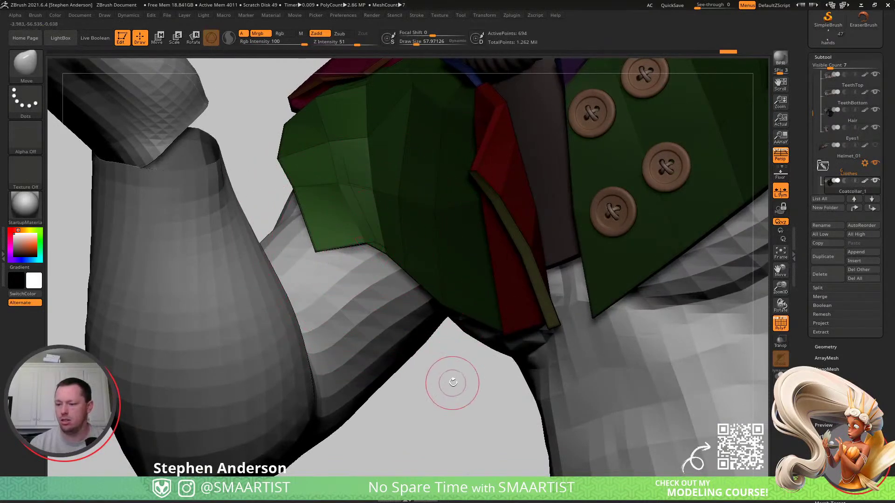
- Clear the mask and nudge the green coat panel's lower edge beside the raised arm with the Move brush
ctrl+drag(455, 371, 450, 359)
mouse_move(364, 219)
ctrl+right_down()
mouse_move(356, 242)
mouse_move(362, 210)
mouse_move(365, 239)
ctrl+right_up()
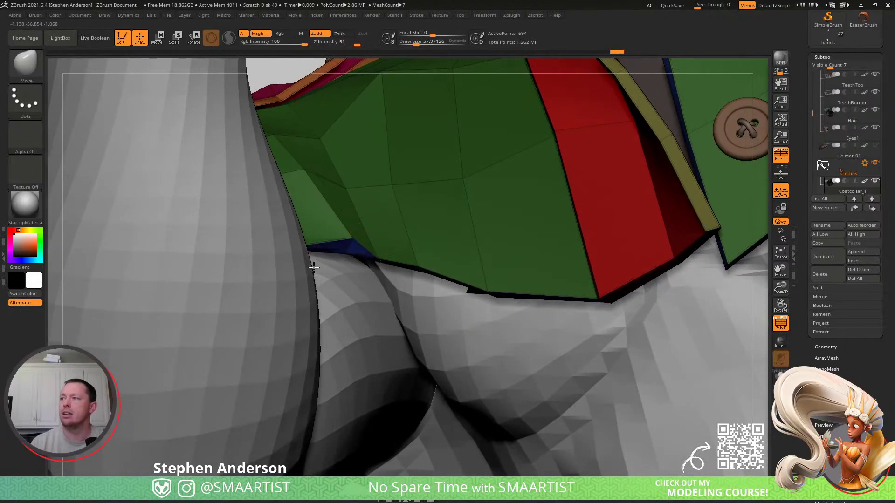
mouse_move(344, 211)
right_down()
mouse_move(332, 219)
mouse_move(344, 207)
right_up()
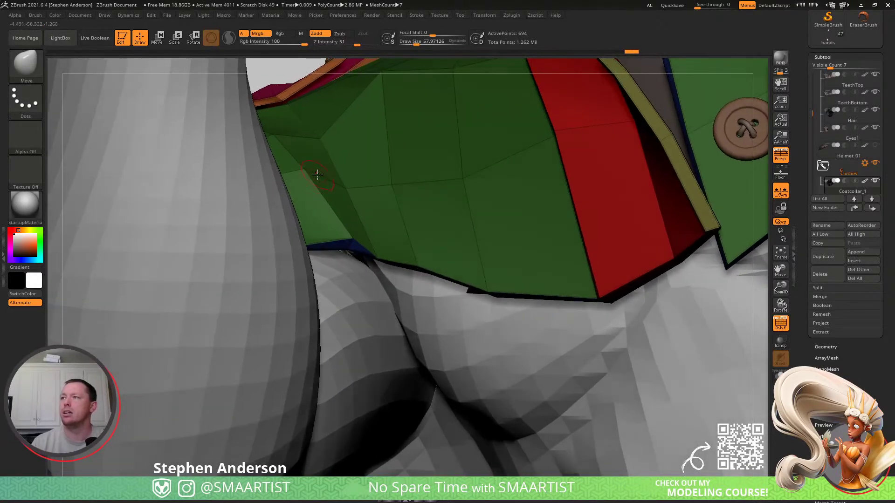
drag(272, 205, 274, 205)
mouse_move(274, 205)
right_down()
mouse_move(285, 221)
mouse_move(319, 226)
mouse_move(321, 158)
mouse_move(348, 159)
mouse_move(276, 260)
mouse_move(343, 248)
mouse_move(353, 299)
mouse_move(348, 244)
right_up()
key(shift+f)
key(shift+f)
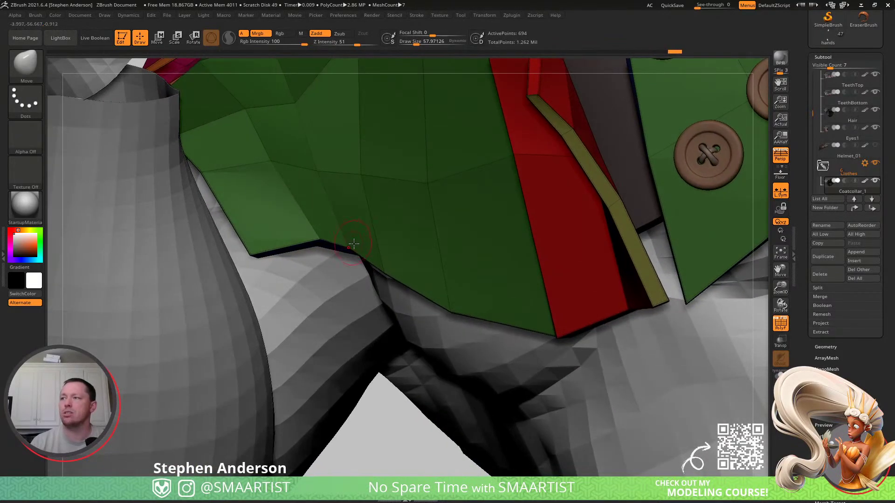
right_drag(329, 254, 368, 270)
- Flip the display of the coat collar's faces in its display properties
scroll(839, 355, down, 5)
click(830, 330)
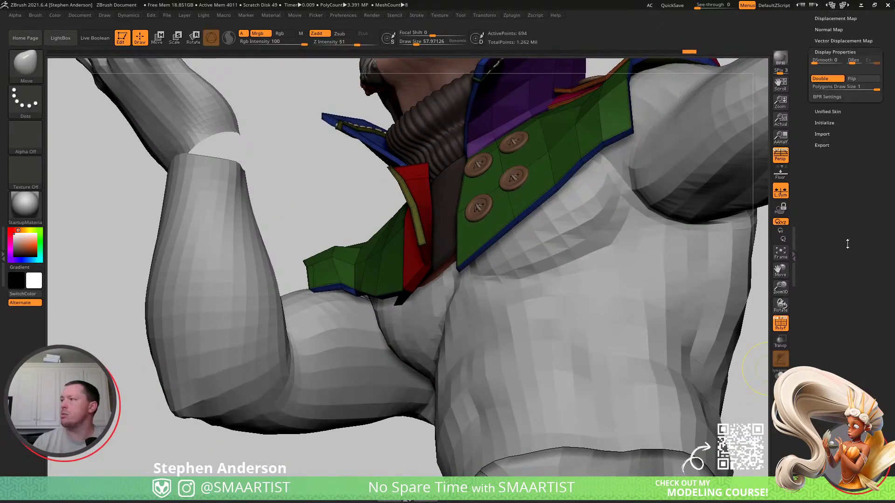
click(864, 81)
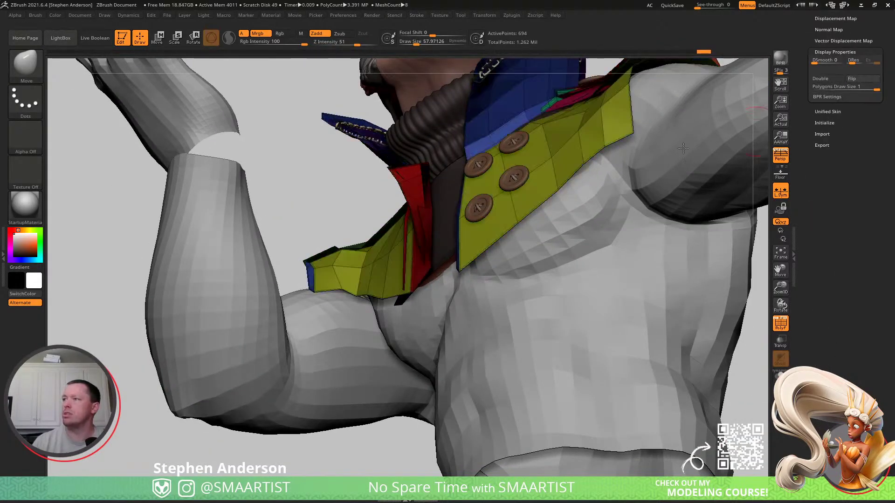
- Adjust the coat's inner layer along the shoulder and armhole edge with the Move Topological brush
right_drag(362, 263, 383, 270)
ctrl+right_drag(347, 247, 339, 280)
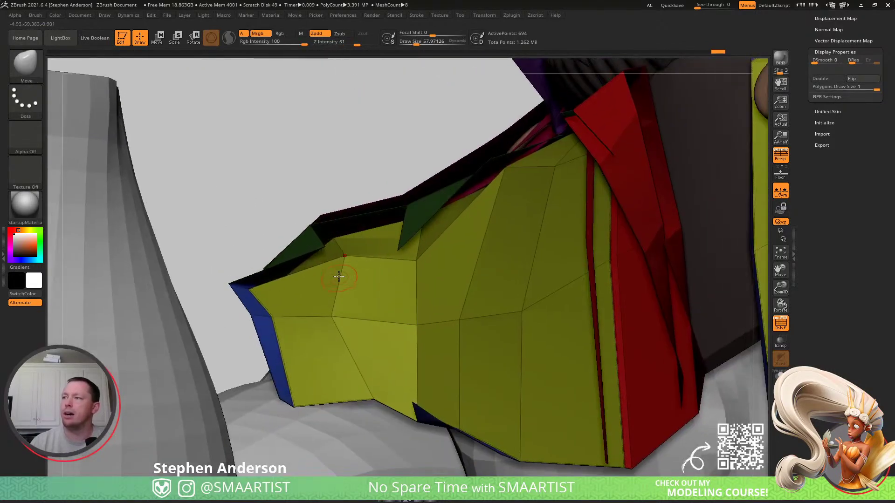
key(b)
key(m)
key(t)
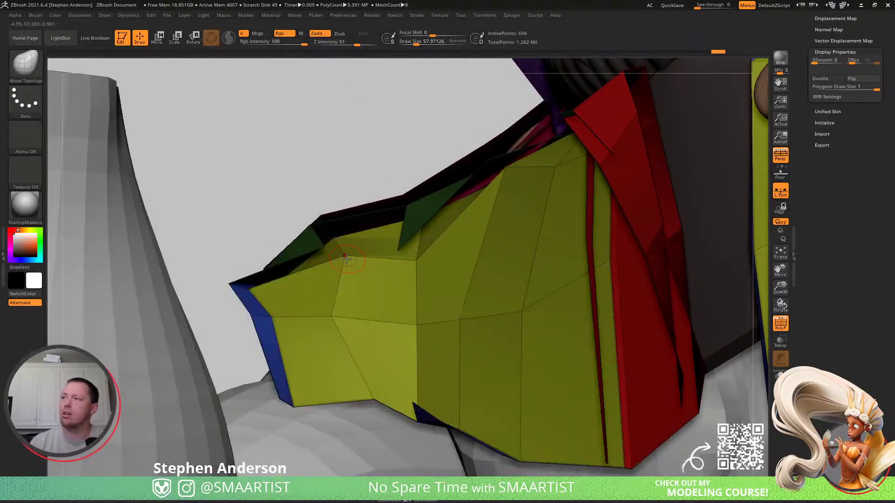
right_drag(313, 325, 347, 265)
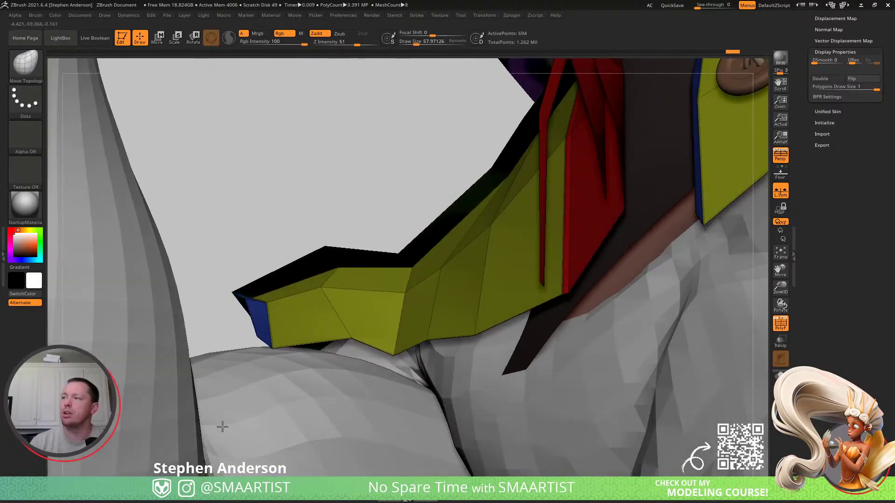
right_drag(404, 274, 357, 311)
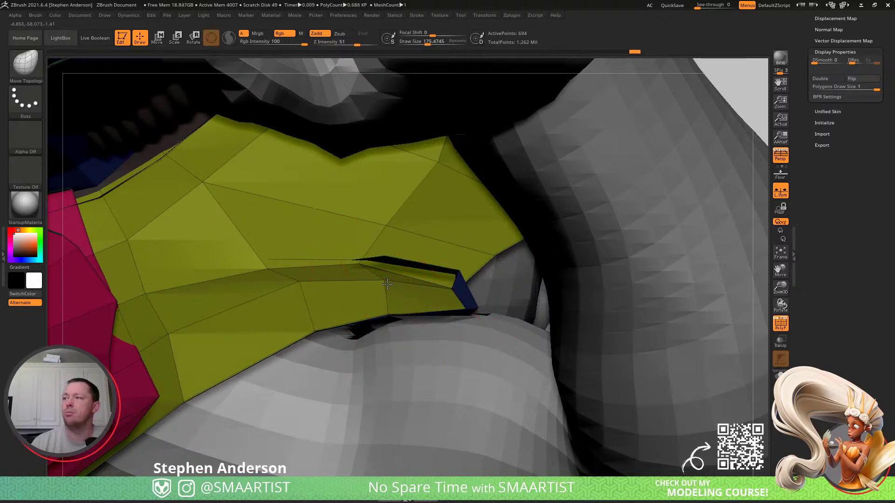
mouse_move(252, 305)
right_down()
mouse_move(364, 306)
mouse_move(384, 357)
mouse_move(421, 347)
right_up()
drag(421, 348, 416, 409)
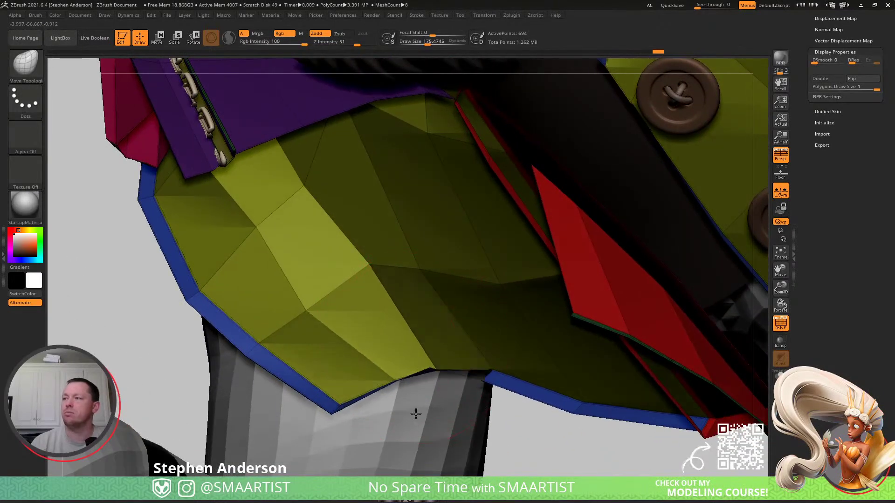
mouse_move(406, 350)
right_down()
mouse_move(317, 303)
mouse_move(310, 228)
mouse_move(377, 281)
right_up()
mouse_move(361, 327)
right_down()
mouse_move(390, 331)
mouse_move(357, 275)
mouse_move(431, 306)
right_up()
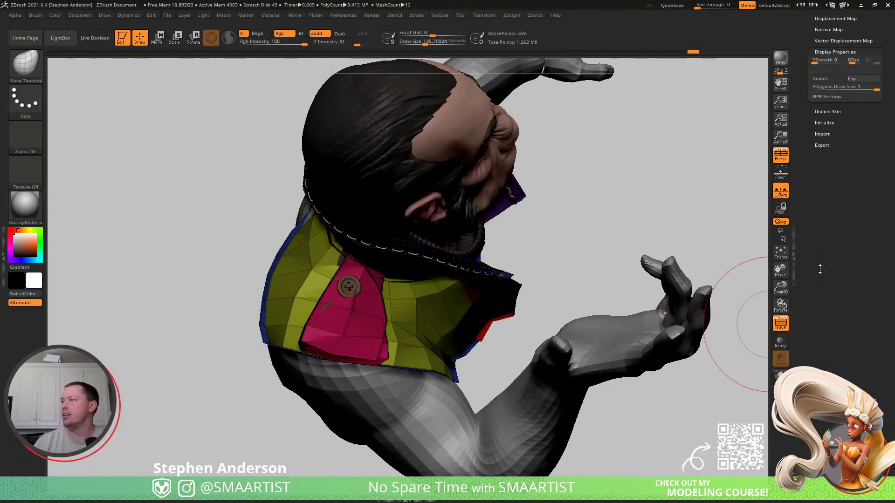
- Turn off the flipped face display and adjust the shoulder flap's lower front corner at a draw size of about 45
click(865, 82)
mouse_move(366, 266)
ctrl+right_down()
mouse_move(382, 314)
mouse_move(367, 304)
ctrl+right_up()
key(s)
drag(375, 306, 363, 306)
key(d)
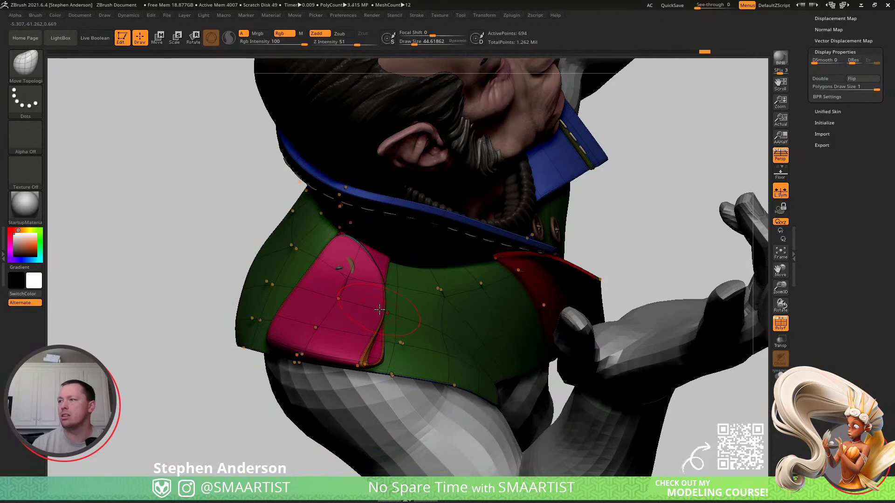
key(shift+d)
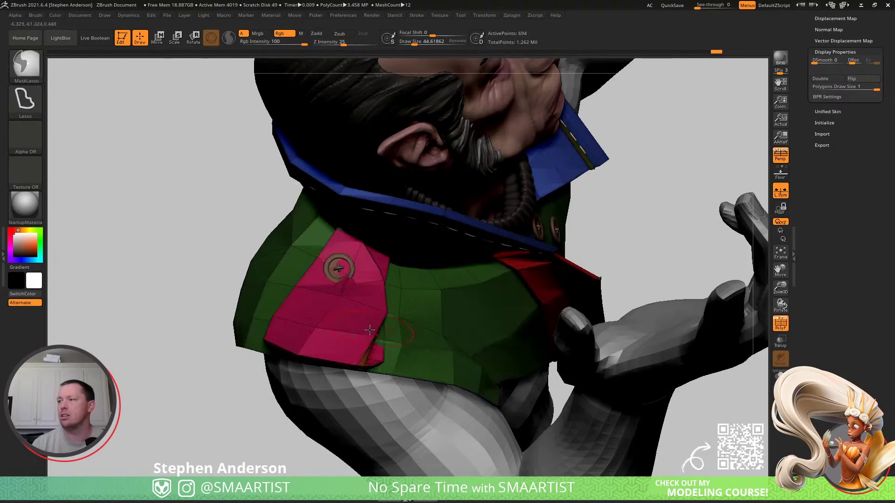
drag(369, 356, 379, 357)
- Switch to the Move brush and mask all of the coat except the pink shoulder flap
key(b)
key(v)
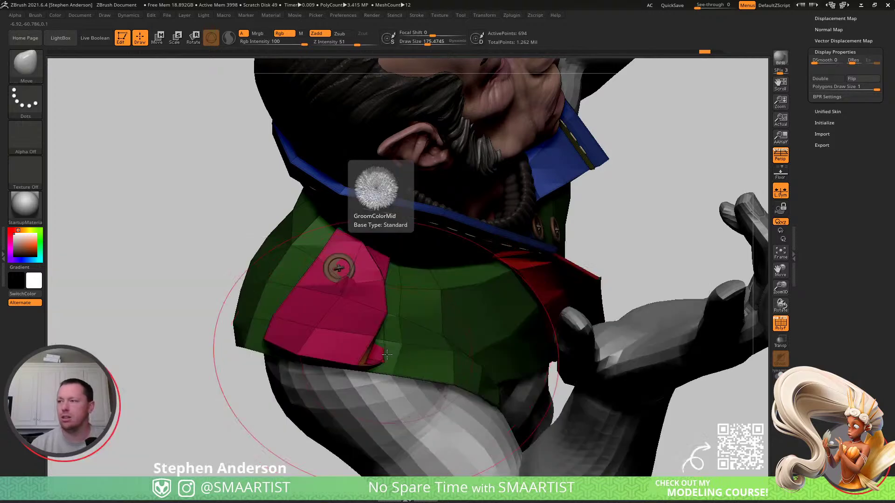
key(w)
ctrl+click(327, 329)
key(q)
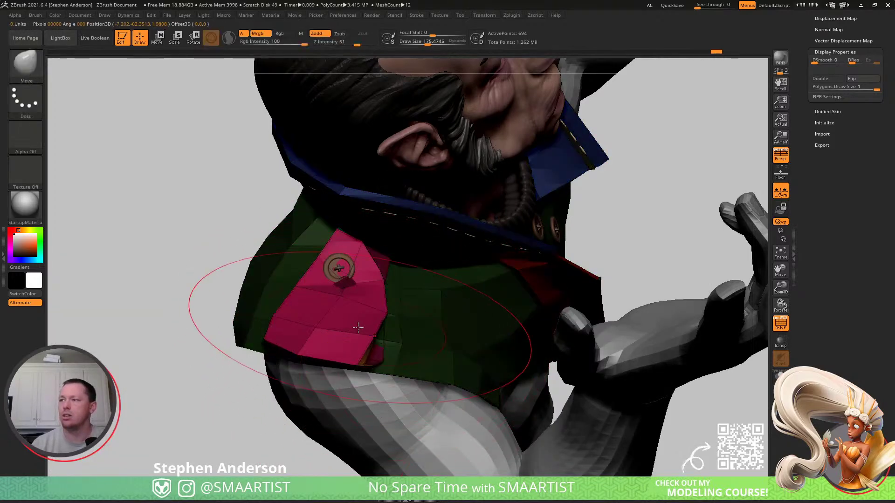
- Reshape the unmasked shoulder flap's side and bottom edges with the Move brush, using draw sizes of about 62 to 81
key(s)
drag(389, 326, 378, 320)
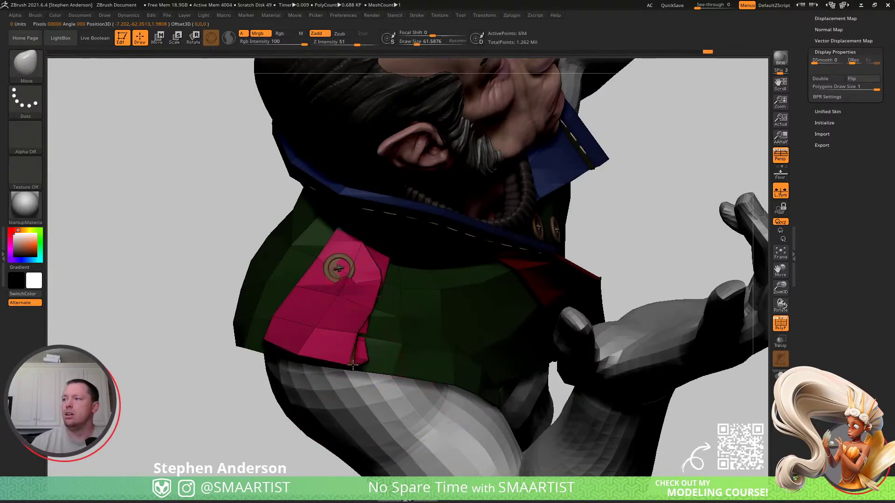
right_drag(349, 354, 292, 358)
drag(269, 354, 331, 370)
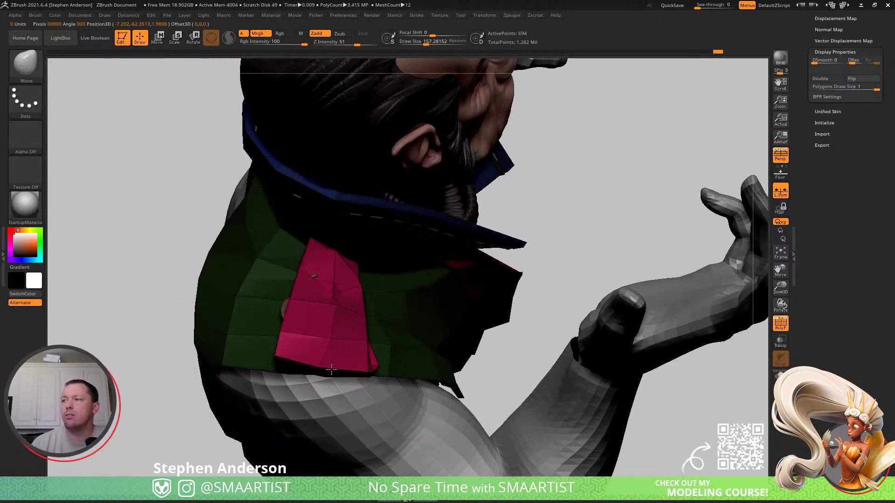
drag(343, 302, 332, 307)
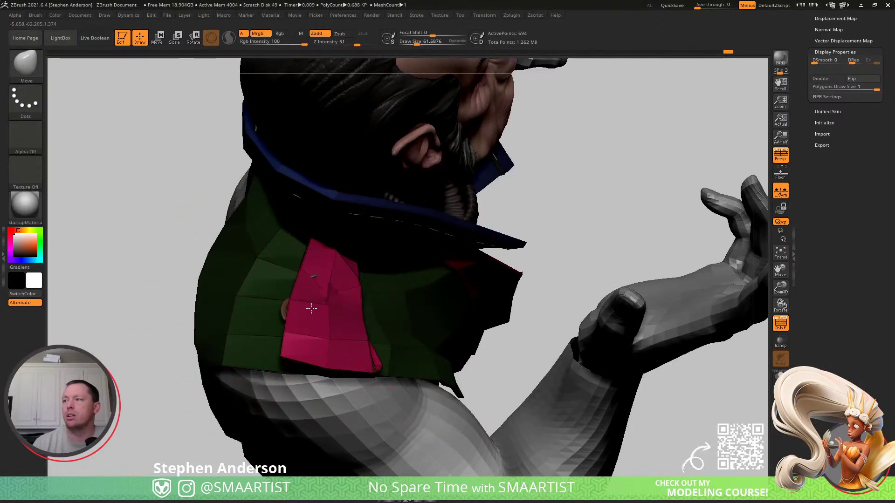
right_drag(309, 355, 466, 336)
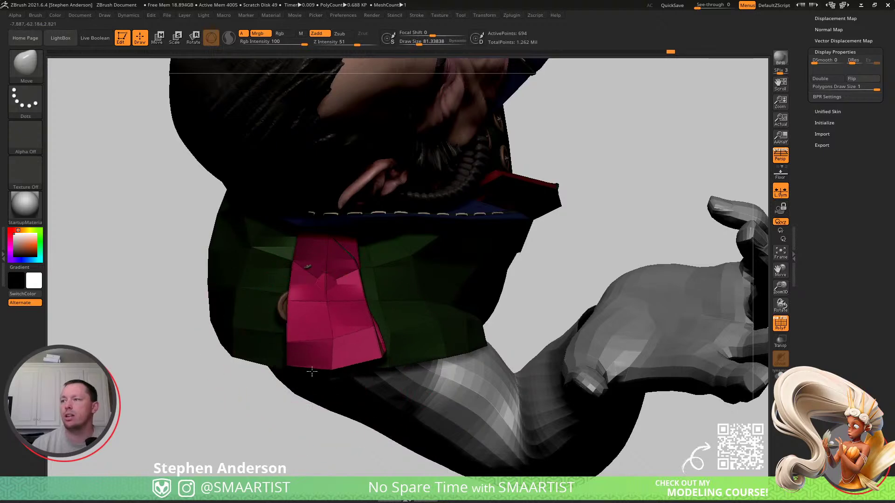
mouse_move(334, 373)
right_down()
mouse_move(313, 286)
mouse_move(337, 318)
mouse_move(346, 382)
right_up()
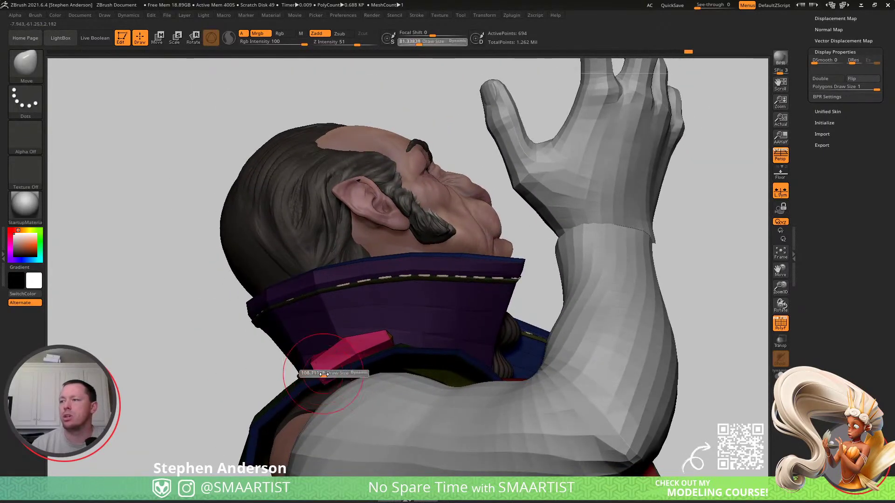
- Select the coat buttons and isolate the shoulder flap's button with a mask for repositioning
mouse_move(359, 340)
right_down()
mouse_move(306, 371)
mouse_move(410, 340)
mouse_move(326, 359)
mouse_move(395, 362)
mouse_move(434, 341)
mouse_move(322, 277)
right_up()
alt+click(396, 362)
key(w)
mouse_move(464, 321)
ctrl+mouse_down()
mouse_move(246, 405)
mouse_move(231, 394)
ctrl+mouse_up()
click(382, 353)
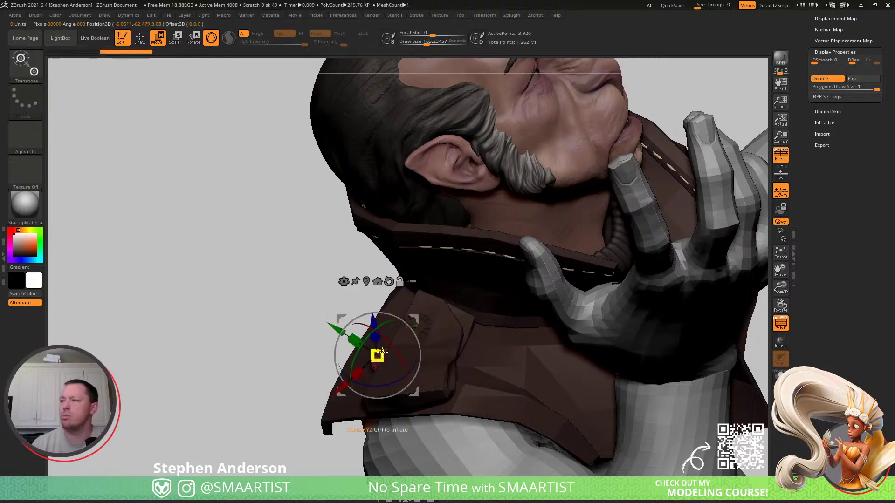
- Move the button onto the shoulder flap's outer surface and rotate it to lie flush
right_drag(419, 335, 428, 309)
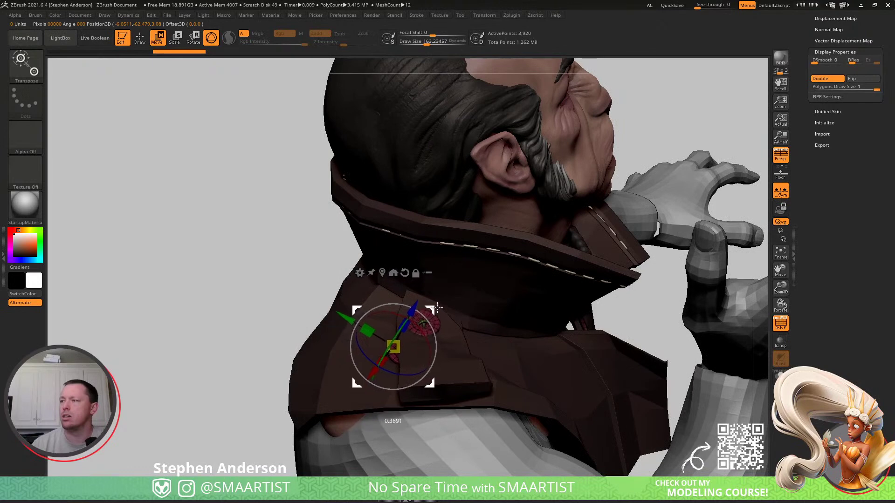
click(441, 323)
alt+click(426, 322)
right_drag(479, 314, 475, 359)
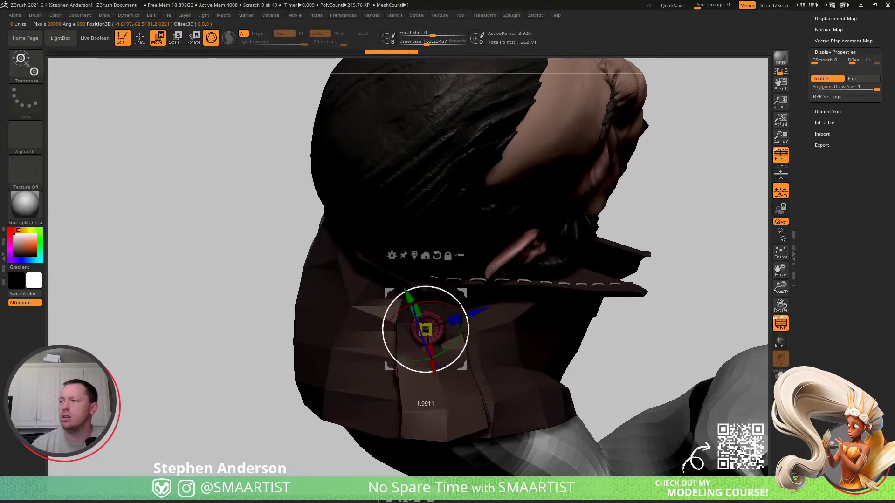
right_drag(476, 332, 468, 352)
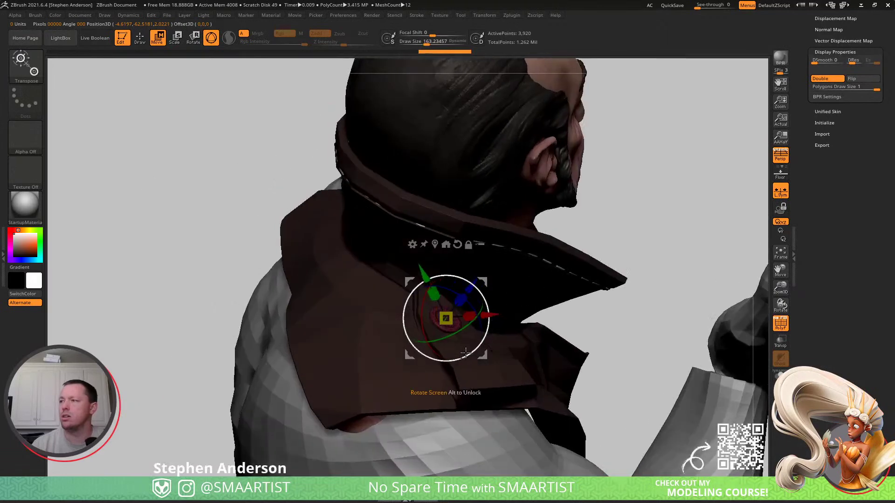
key(q)
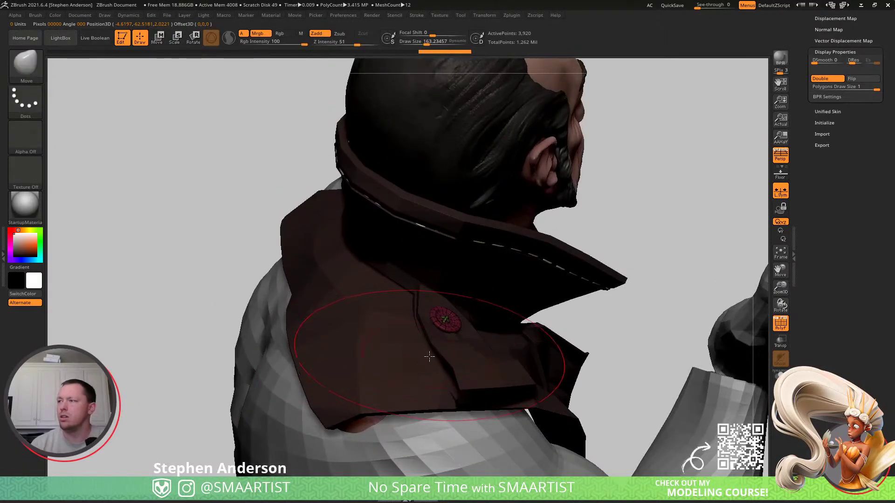
alt+click(352, 406)
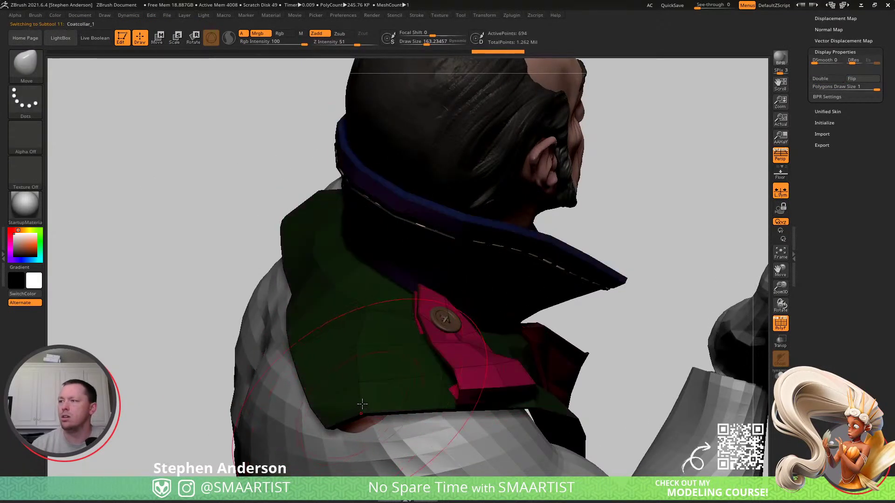
- Duplicate the shoulder button, place the copy farther down the flap and rotate it to follow the surface
alt+click(455, 325)
right_drag(449, 320, 515, 360)
key(w)
drag(480, 276, 481, 275)
right_drag(500, 270, 489, 286)
mouse_move(440, 366)
ctrl+mouse_down()
mouse_move(437, 212)
mouse_move(657, 216)
ctrl+mouse_up()
right_drag(525, 332, 550, 328)
drag(469, 281, 475, 271)
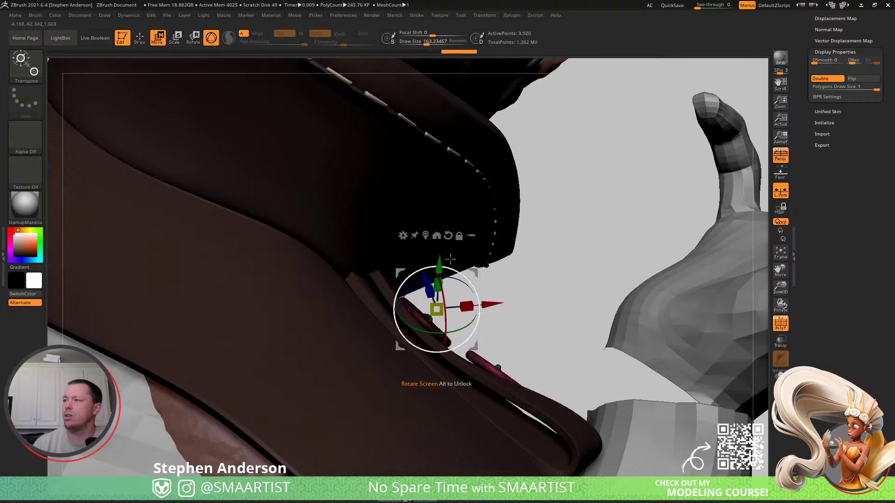
click(426, 235)
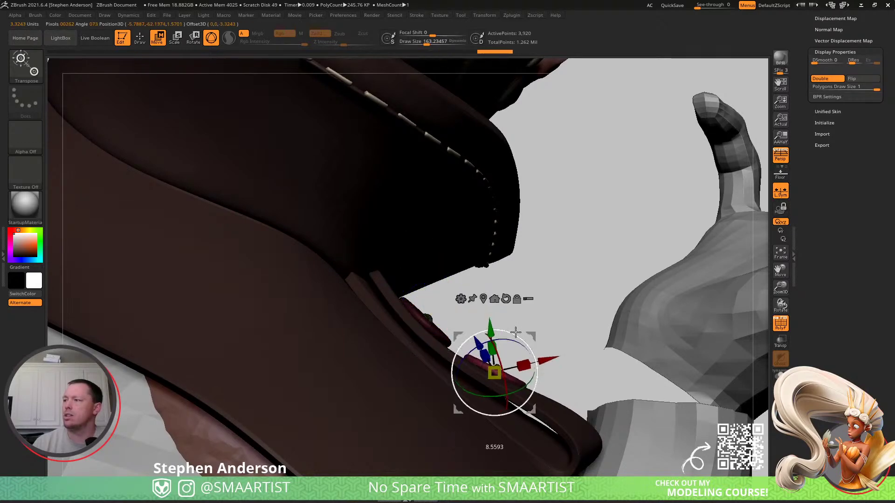
drag(516, 333, 518, 333)
- Return to drawing mode, turn off the polyframe overlay and clear the mask on the buttons
key(q)
right_drag(556, 324, 506, 330)
drag(521, 366, 535, 369)
key(shift+f)
ctrl+right_drag(535, 370, 435, 304)
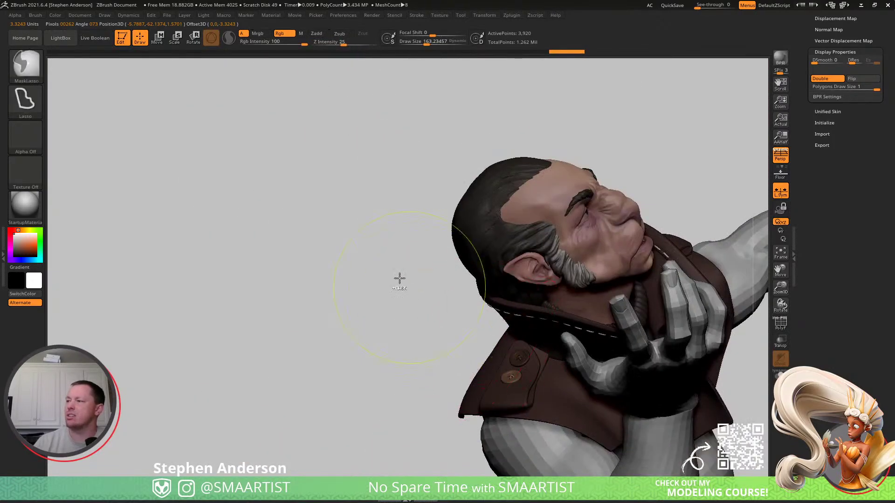
ctrl+drag(410, 288, 422, 298)
mouse_move(537, 358)
right_down()
mouse_move(481, 314)
mouse_move(494, 350)
mouse_move(573, 276)
mouse_move(538, 378)
mouse_move(363, 245)
mouse_move(400, 200)
mouse_move(369, 201)
mouse_move(369, 226)
right_up()
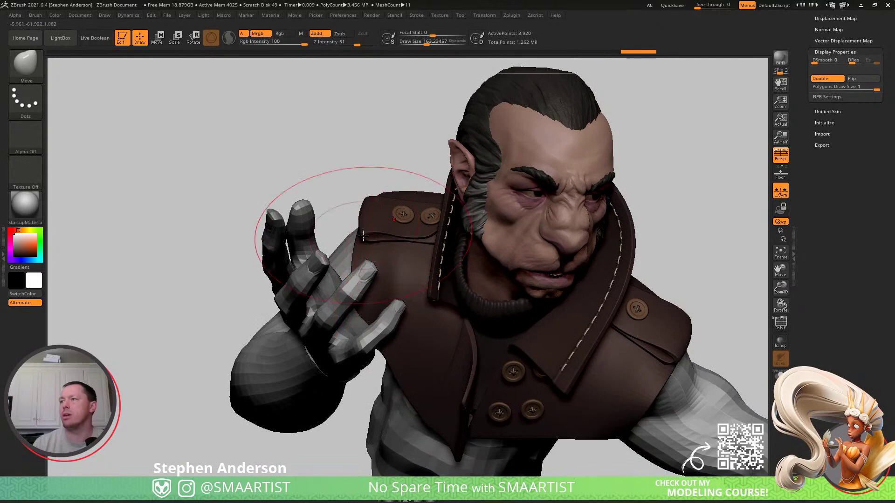
- Select the coat collar and refine the shoulder flap's edges with the Move Topological brush at a draw size of about 45
alt+click(362, 235)
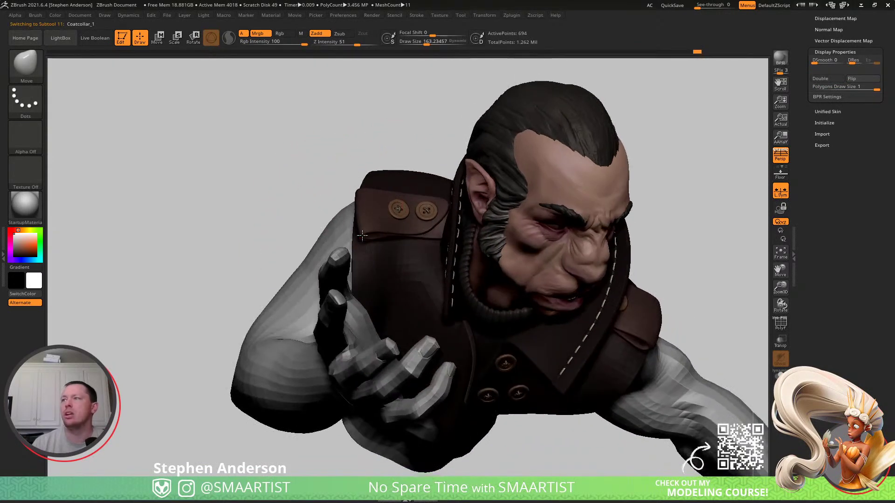
key(s)
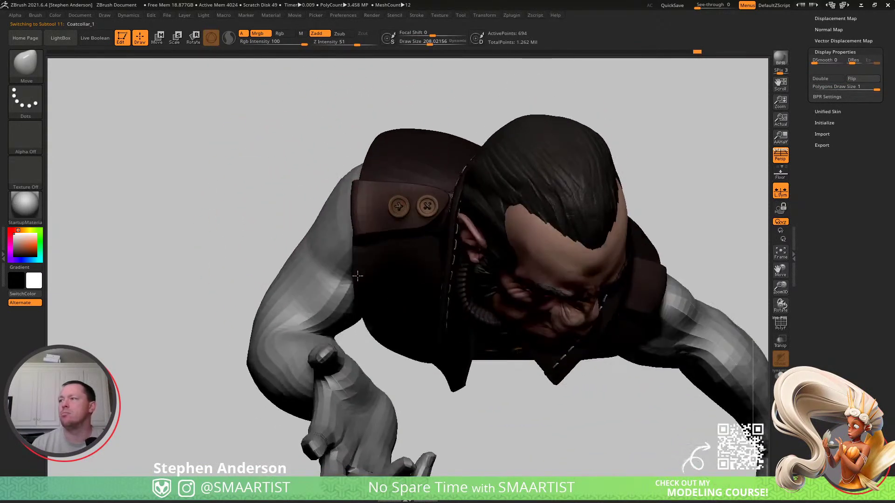
mouse_move(438, 249)
right_down()
mouse_move(434, 223)
mouse_move(388, 209)
mouse_move(425, 224)
right_up()
key(s)
drag(424, 224, 415, 223)
key(b)
key(m)
key(t)
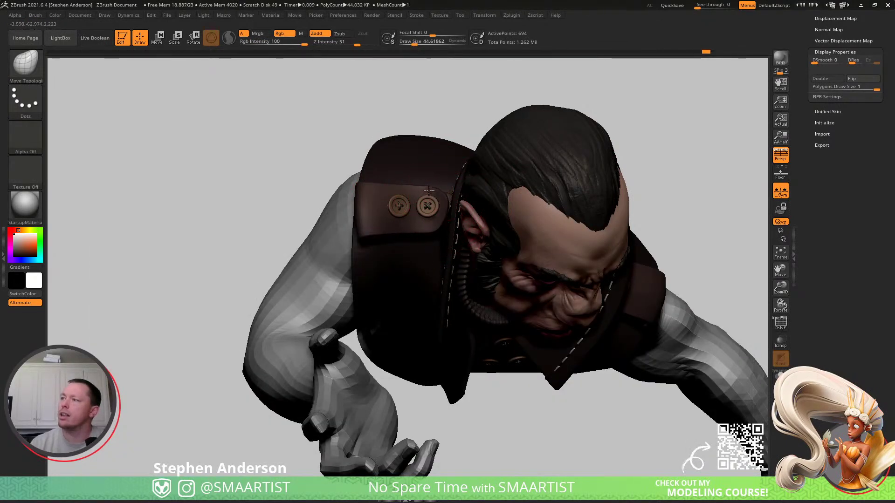
- Set the draw size to about 135 and reshape the flap's outer end over the shoulder with the Move brush
key(s)
drag(363, 222, 372, 225)
key(b)
key(m)
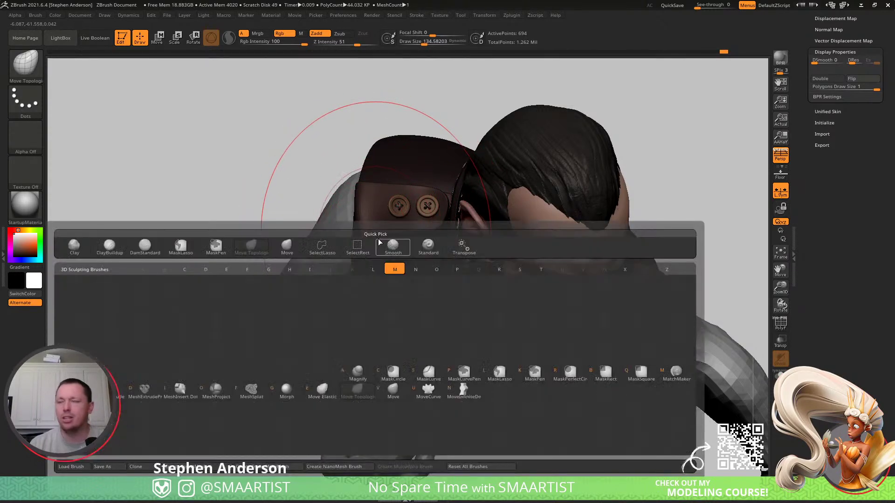
key(v)
drag(357, 226, 363, 190)
right_drag(358, 206, 363, 186)
mouse_move(362, 241)
right_down()
mouse_move(327, 279)
mouse_move(319, 268)
right_up()
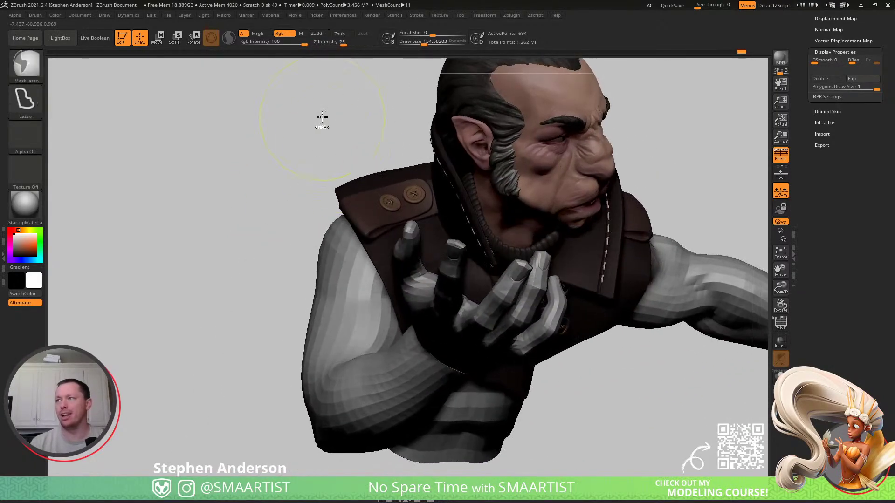
- Undo the last edit and save the tool over the existing LionToothPose_01 file
key(ctrl+z)
mouse_move(569, 317)
ctrl+right_down()
mouse_move(569, 250)
mouse_move(499, 207)
mouse_move(471, 225)
mouse_move(479, 220)
mouse_move(483, 250)
mouse_move(426, 315)
mouse_move(437, 312)
mouse_move(354, 310)
ctrl+right_up()
key(s)
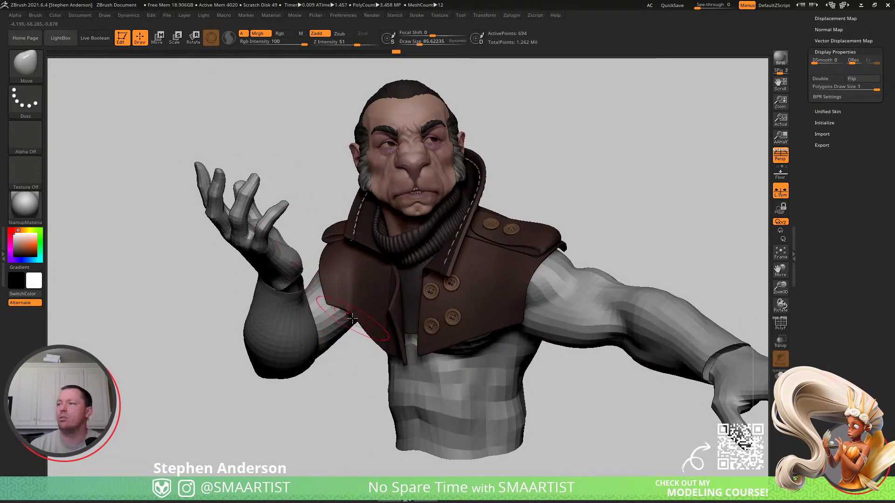
key(ctrl+s)
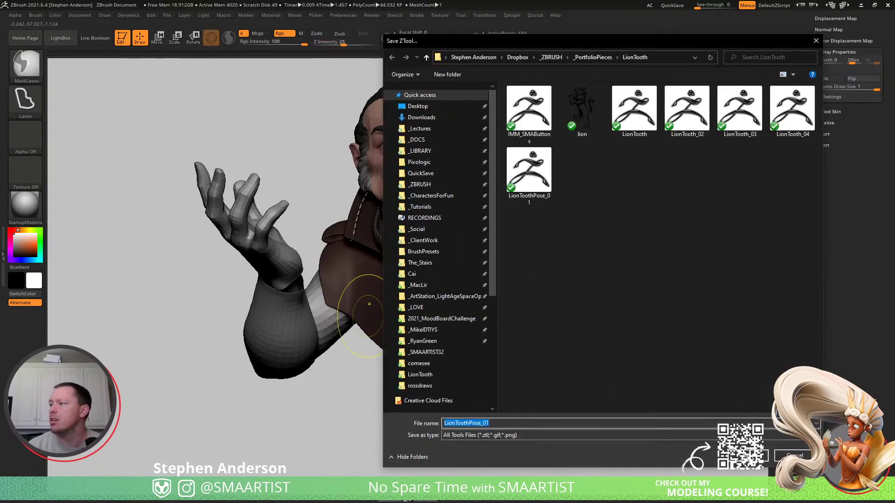
key(Return)
click(466, 246)
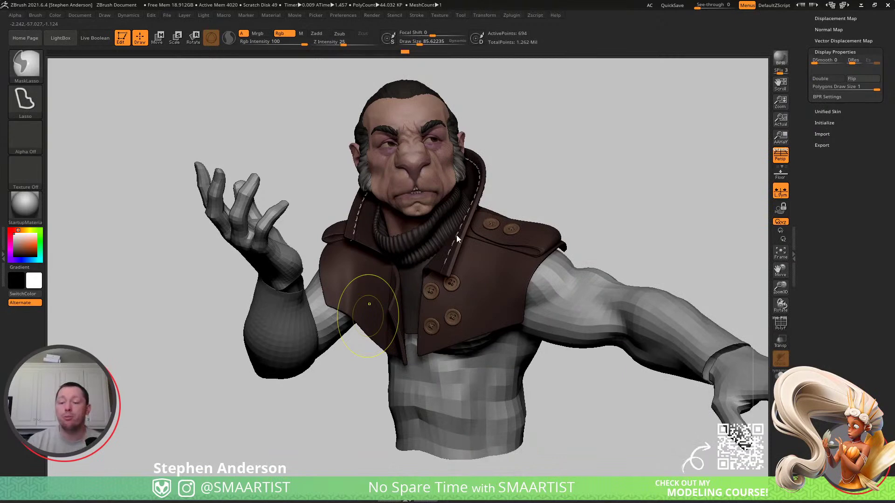
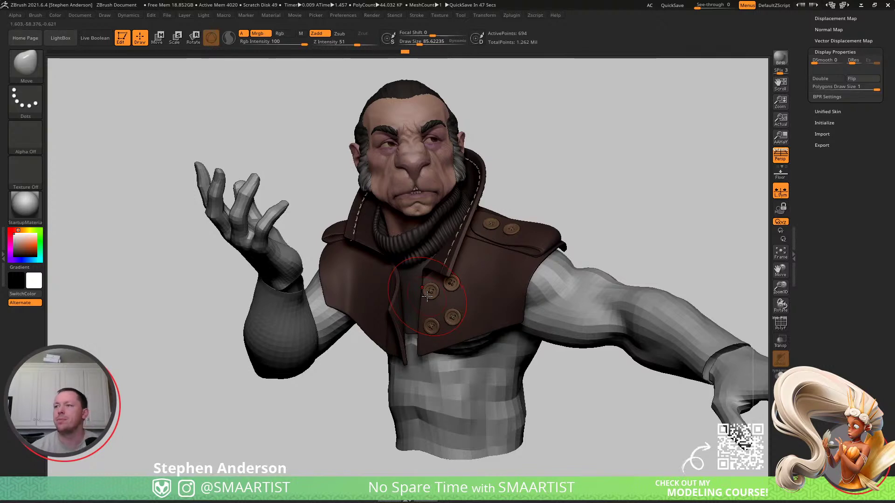
- Set the draw size to about 215 and reshape the coat collar's rear edges along both shoulders with the Move brush
mouse_move(564, 161)
mouse_down()
mouse_move(554, 148)
mouse_move(523, 165)
mouse_move(485, 167)
mouse_move(494, 166)
mouse_move(484, 188)
mouse_move(482, 159)
mouse_up()
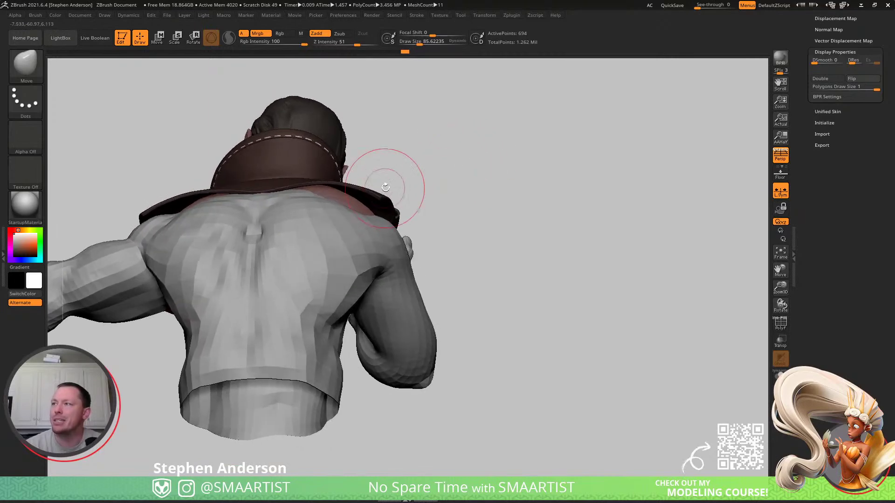
key(ctrl+shift)
key(s)
mouse_move(377, 195)
mouse_down()
mouse_move(471, 252)
mouse_move(384, 253)
mouse_move(414, 202)
mouse_move(396, 208)
mouse_up()
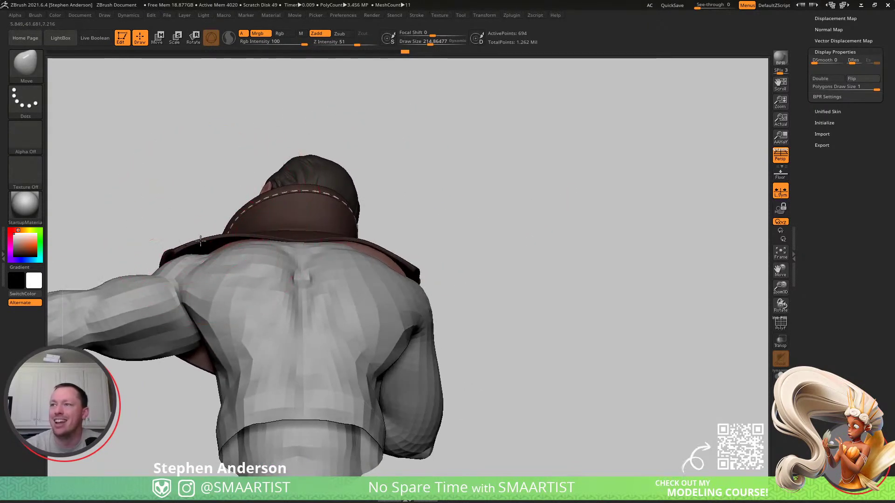
drag(205, 252, 202, 245)
mouse_move(201, 221)
mouse_down()
mouse_move(224, 242)
mouse_move(354, 284)
mouse_move(285, 243)
mouse_move(297, 238)
mouse_up()
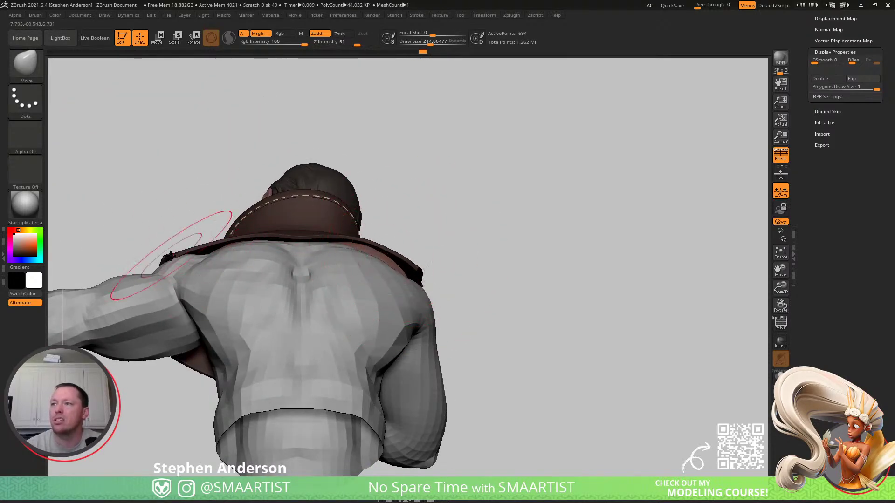
mouse_move(172, 249)
mouse_down()
mouse_move(291, 253)
mouse_move(256, 241)
mouse_move(364, 186)
mouse_move(330, 196)
mouse_move(360, 200)
mouse_move(355, 310)
mouse_up()
drag(284, 274, 345, 282)
mouse_move(345, 282)
right_down()
mouse_move(281, 278)
mouse_move(310, 280)
mouse_move(366, 236)
mouse_move(349, 232)
right_up()
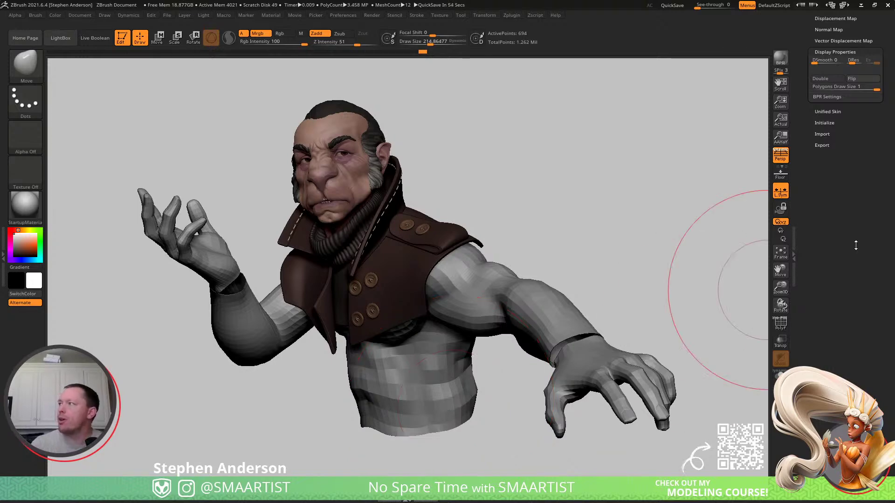
- Collapse the display properties, turn on the polyframe overlay and select the raised hand
click(833, 51)
scroll(832, 94, up, 10)
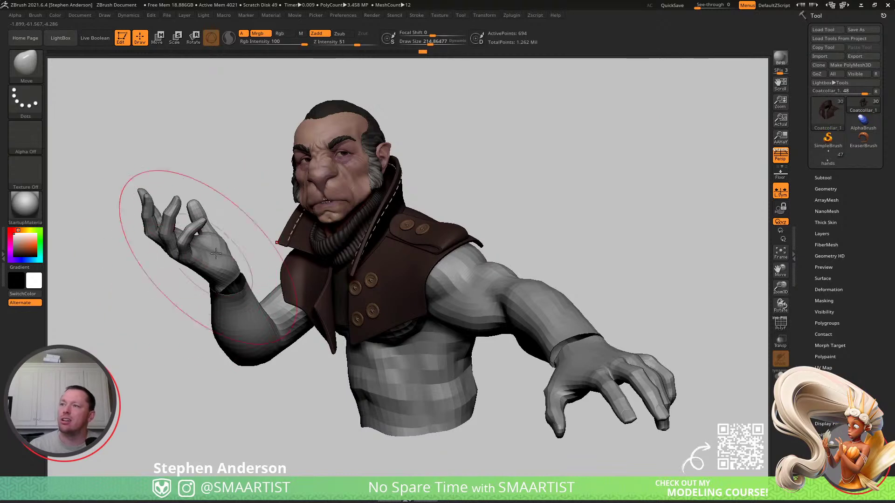
key(shift+f)
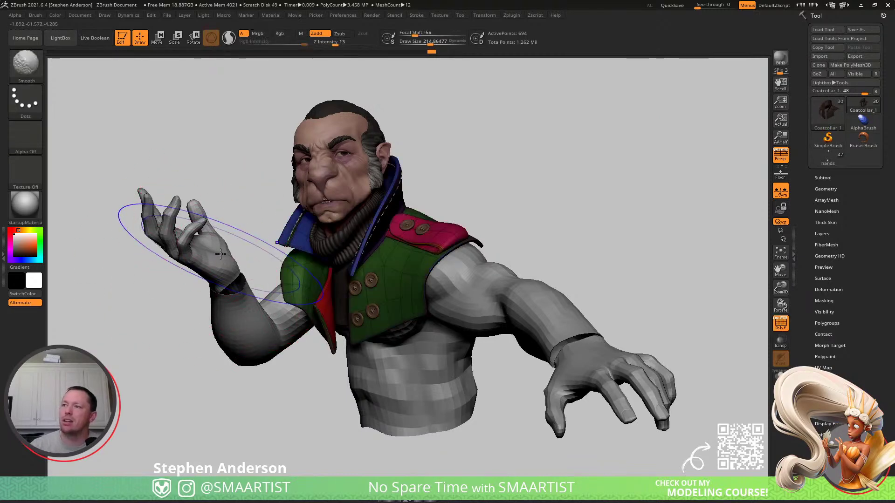
alt+click(221, 257)
right_drag(201, 242, 217, 253)
- Insert a Sphere 32 from the IMM Primitives brush into the palm of the raised hand
key(b)
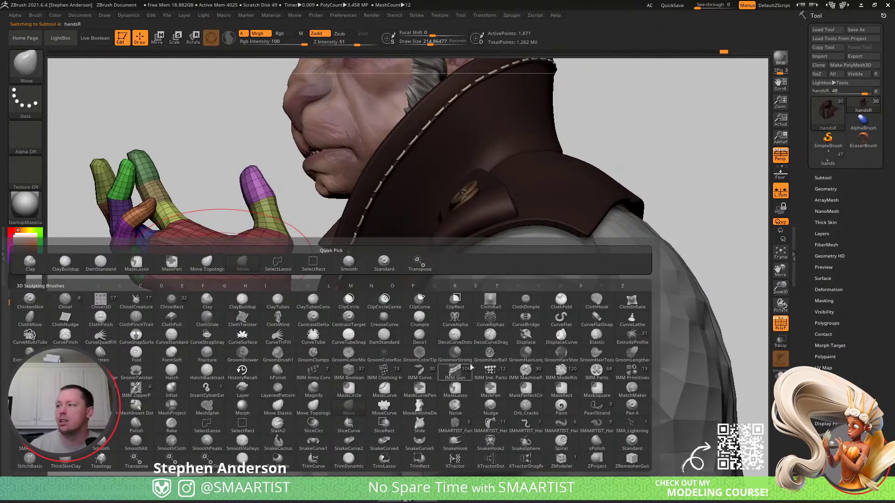
click(620, 373)
click(201, 60)
drag(233, 267, 269, 311)
ctrl+right_drag(269, 311, 275, 242)
mouse_move(275, 243)
right_down()
mouse_move(335, 238)
mouse_move(279, 252)
right_up()
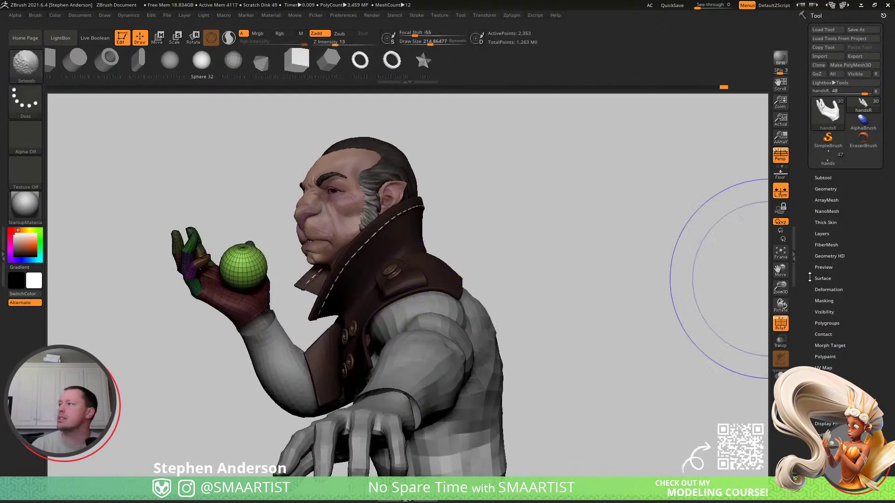
- Split the inserted sphere into its own subtool and move it to the end of the subtool list, below the Mask folder
click(823, 179)
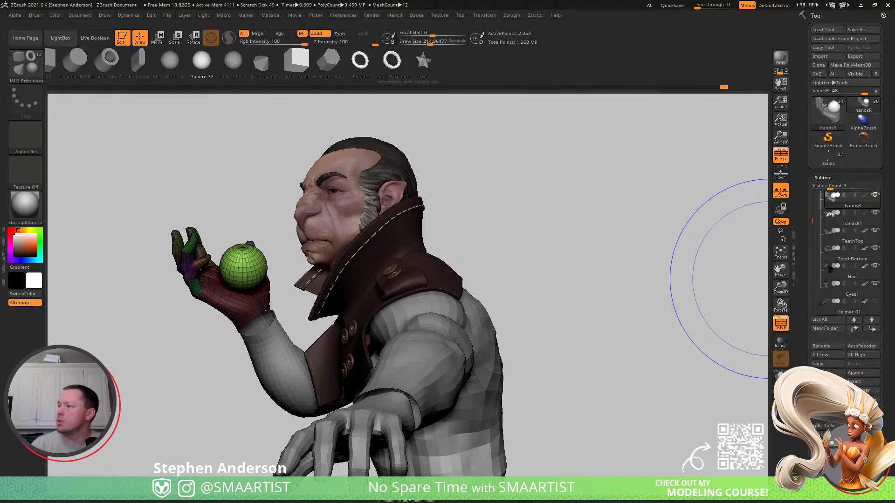
click(828, 443)
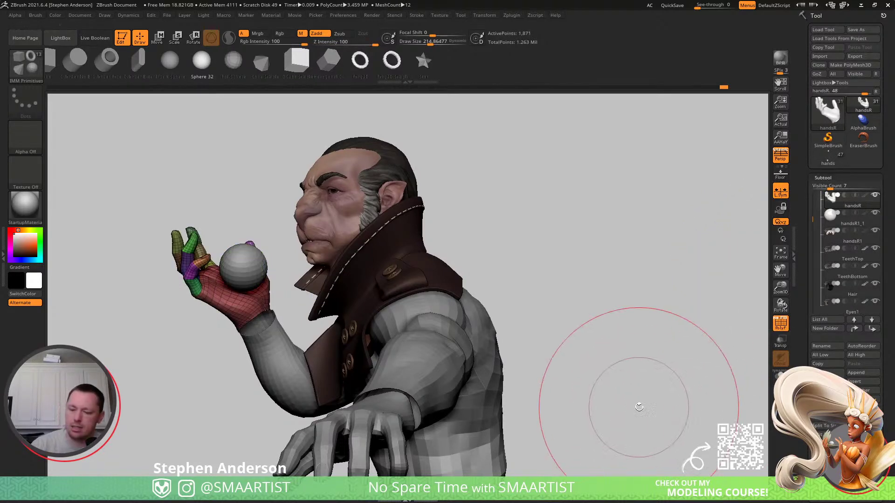
key(Down)
key(ctrl+Down)
key(ctrl+Down)
key(ctrl+Down)
key(ctrl+Down)
key(ctrl+Down)
key(ctrl+Down)
key(ctrl+Down)
key(ctrl+Down)
key(ctrl+Down)
key(ctrl+Down)
key(ctrl+Down)
key(ctrl+Down)
key(ctrl+Down)
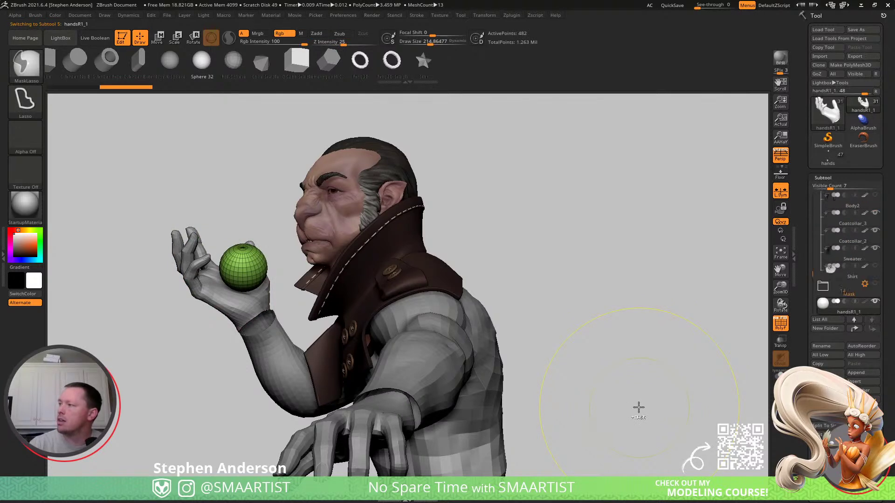
- Collapse the Clothes and LionTooth_CHAR folders in the subtool list
drag(814, 272, 812, 189)
click(822, 288)
click(823, 216)
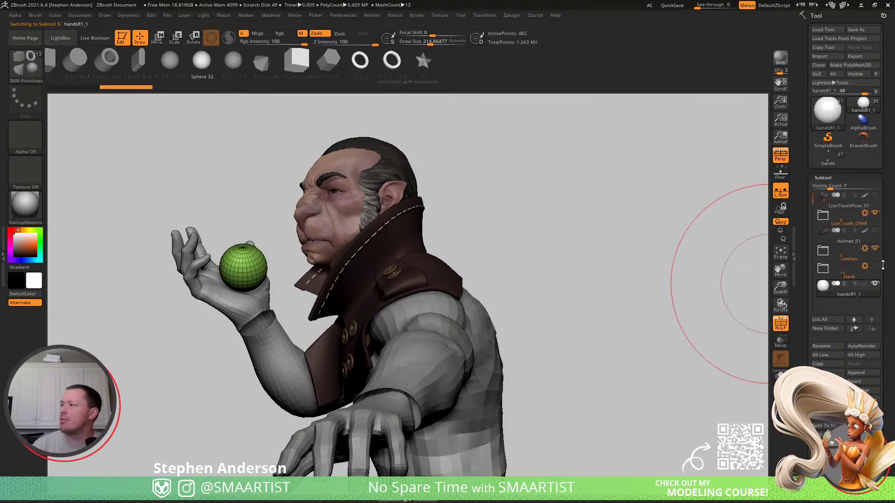
- Show the Mask folder with Live Boolean turned on to inspect the breathing mask, and hide the folder again
mouse_move(446, 216)
right_down()
mouse_move(490, 219)
mouse_move(412, 240)
mouse_move(381, 276)
mouse_move(363, 325)
right_up()
mouse_move(362, 268)
right_down()
mouse_move(378, 276)
mouse_move(335, 273)
mouse_move(284, 216)
right_up()
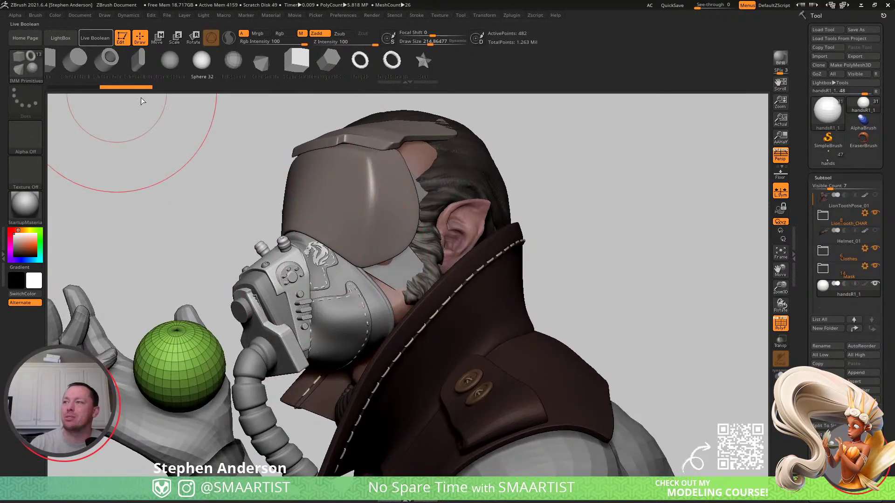
click(95, 38)
ctrl+right_drag(312, 283, 309, 316)
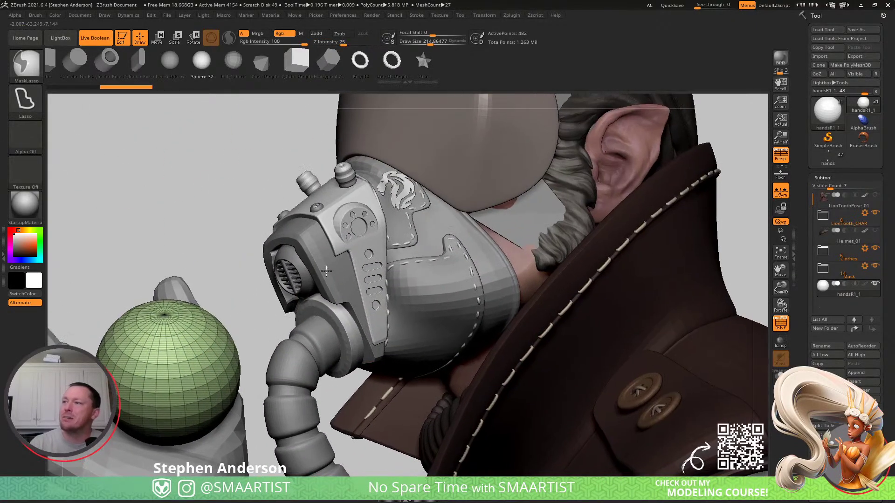
ctrl+right_drag(326, 261, 334, 252)
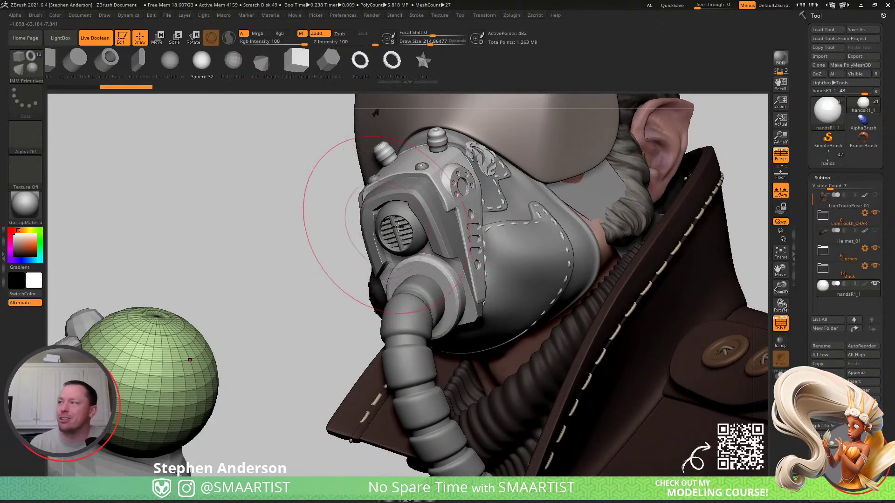
ctrl+right_drag(487, 241, 513, 205)
alt+right_drag(613, 195, 565, 214)
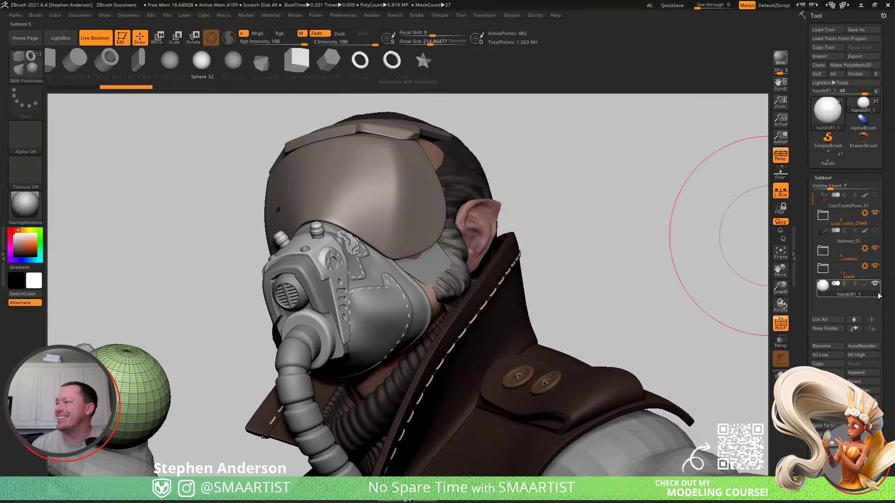
click(877, 268)
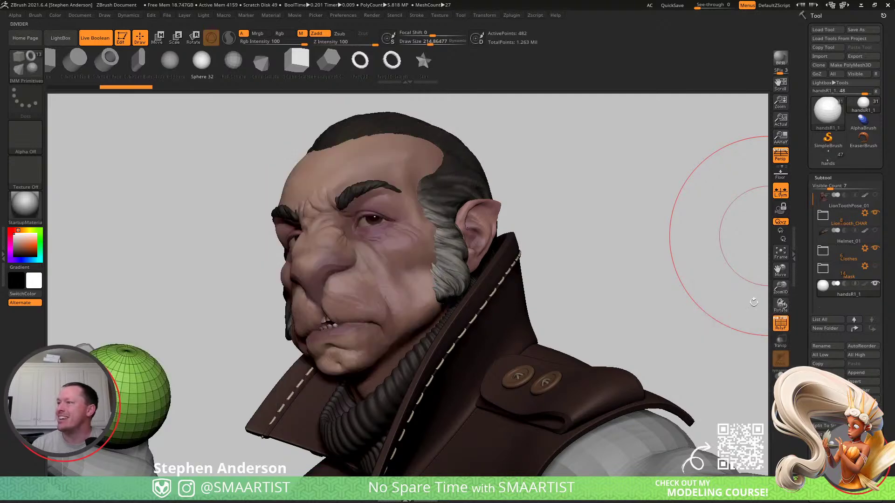
ctrl+right_drag(408, 290, 434, 222)
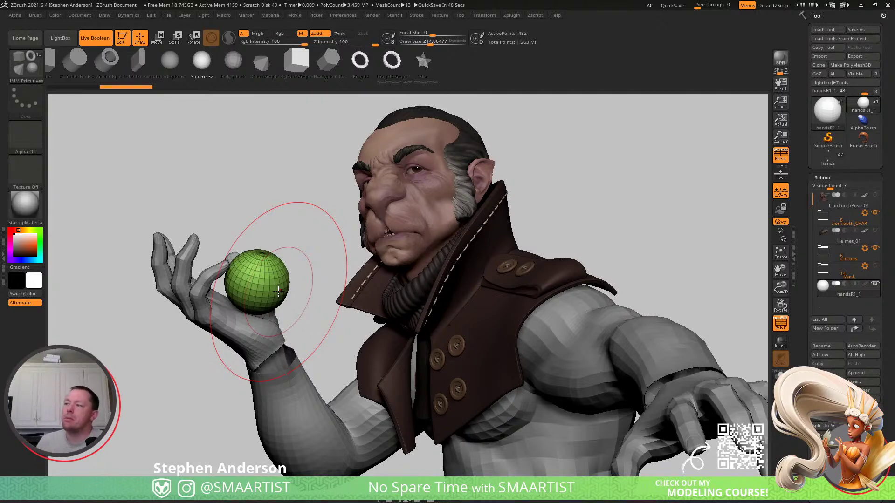
mouse_move(635, 220)
alt+mouse_down()
mouse_move(569, 204)
mouse_move(602, 214)
alt+mouse_up()
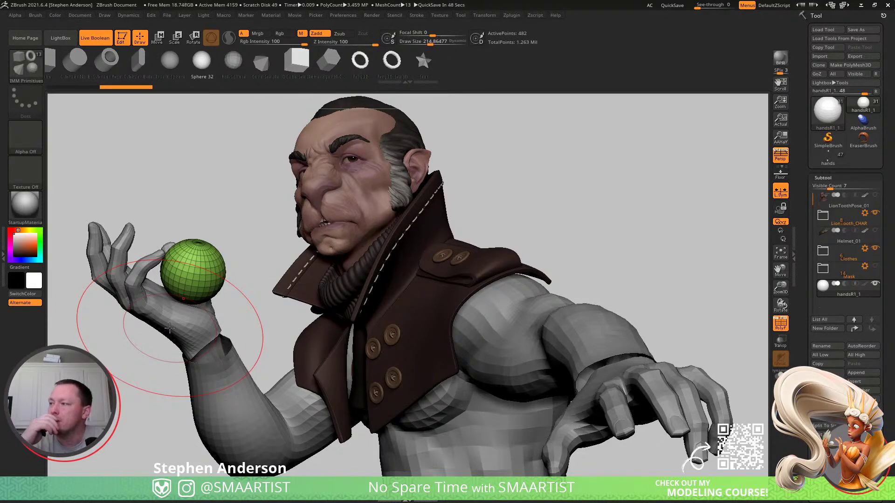
- Select the lowered hand and adjust its knuckle area with the Move brush at a draw size of about 54
alt+click(665, 364)
ctrl+click(691, 357)
key(ctrl+z)
key(b)
key(m)
key(v)
mouse_move(681, 338)
right_down()
mouse_move(678, 369)
mouse_move(674, 342)
right_up()
key(s)
mouse_move(681, 347)
mouse_down()
mouse_move(666, 346)
mouse_move(690, 358)
mouse_up()
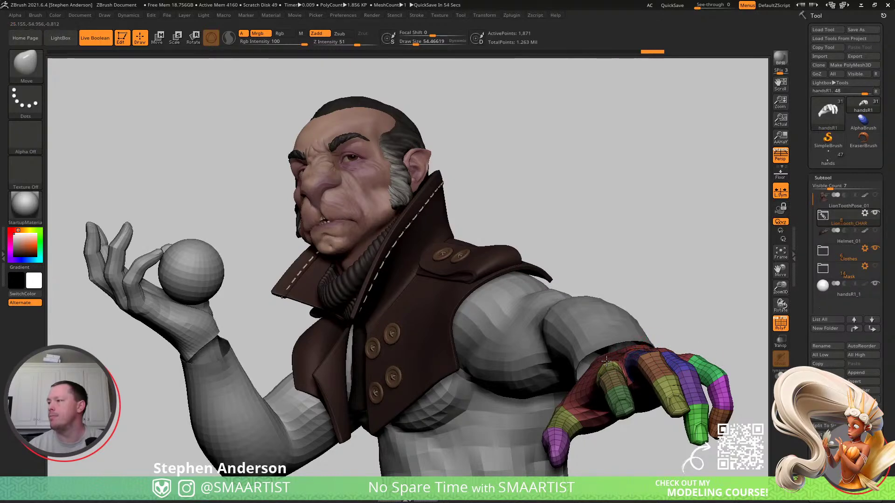
- Set the draw size to about 109, nudge the lowered hand's thumb side and turn off the polyframe overlay
key(s)
drag(590, 395, 595, 396)
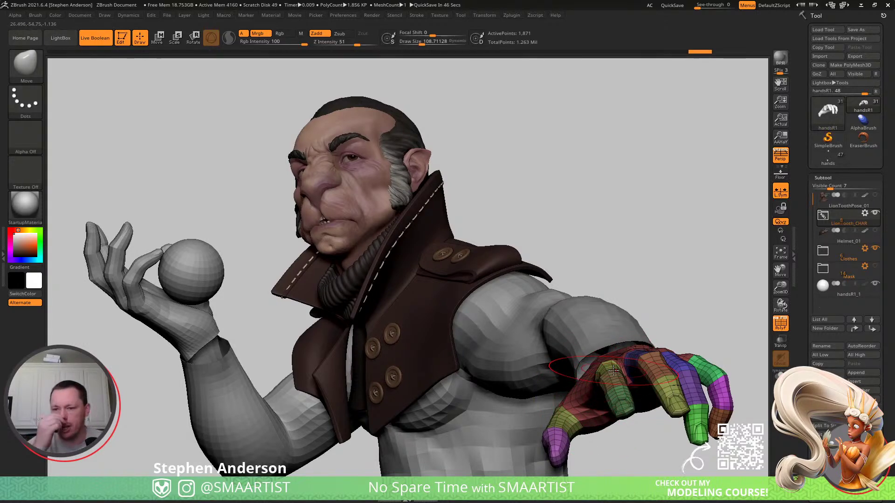
key(shift+f)
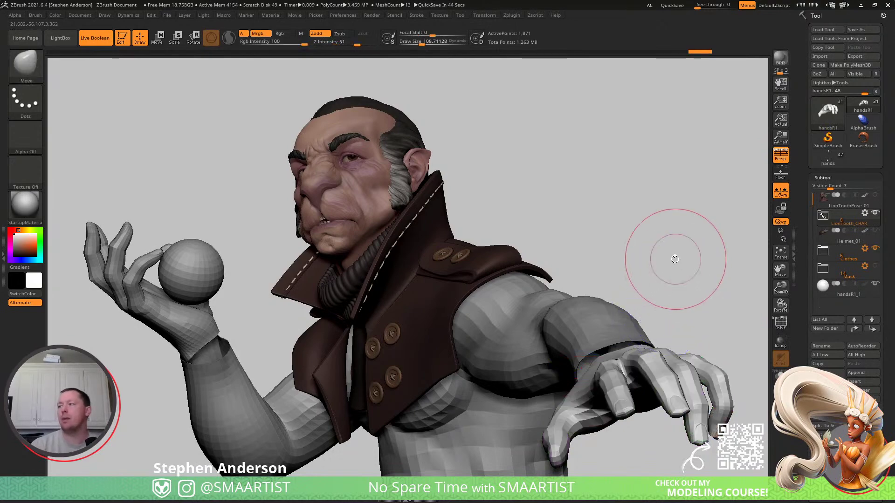
- Turn the polyframe overlay back on and select the body to check its polygroups from all sides
drag(697, 287, 664, 351)
mouse_move(347, 240)
mouse_down()
mouse_move(377, 255)
mouse_move(289, 305)
mouse_move(320, 301)
mouse_move(365, 256)
mouse_move(294, 264)
mouse_up()
key(ctrl)
ctrl+right_drag(409, 369, 396, 365)
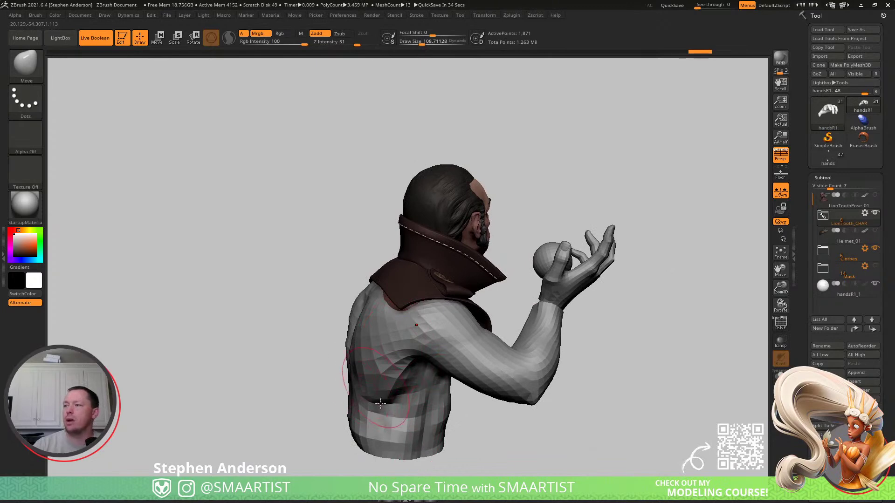
mouse_move(404, 399)
alt+right_down()
mouse_move(329, 306)
mouse_move(345, 326)
mouse_move(336, 311)
mouse_move(254, 330)
mouse_move(307, 353)
mouse_move(353, 348)
mouse_move(290, 354)
mouse_move(312, 356)
alt+right_up()
key(shift+f)
alt+click(300, 335)
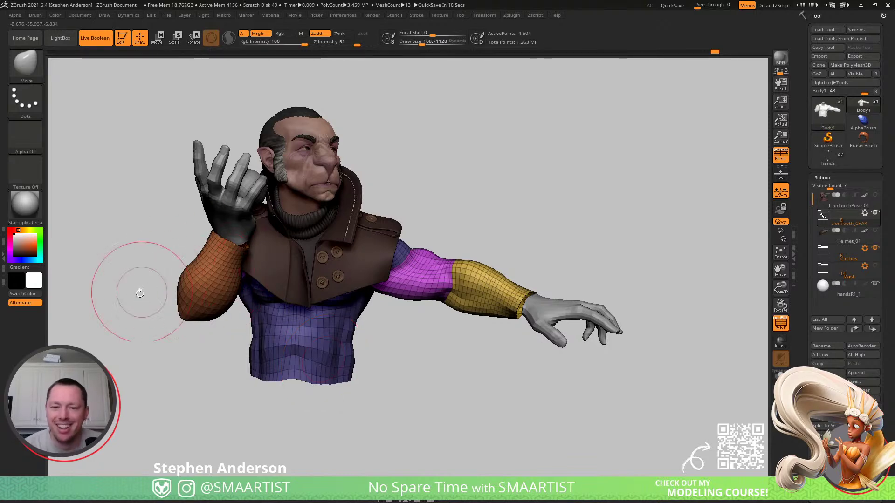
right_drag(326, 251, 361, 322)
right_drag(322, 350, 355, 335)
- Isolate the body from its lowest torso edge row, mask it, show all geometry again and blur the mask toward the waist
key(ctrl+shift)
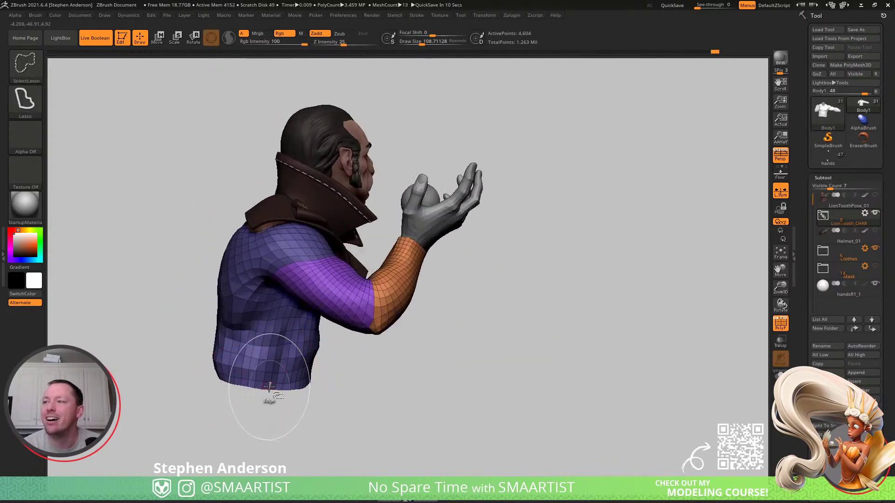
ctrl+shift+click(269, 386)
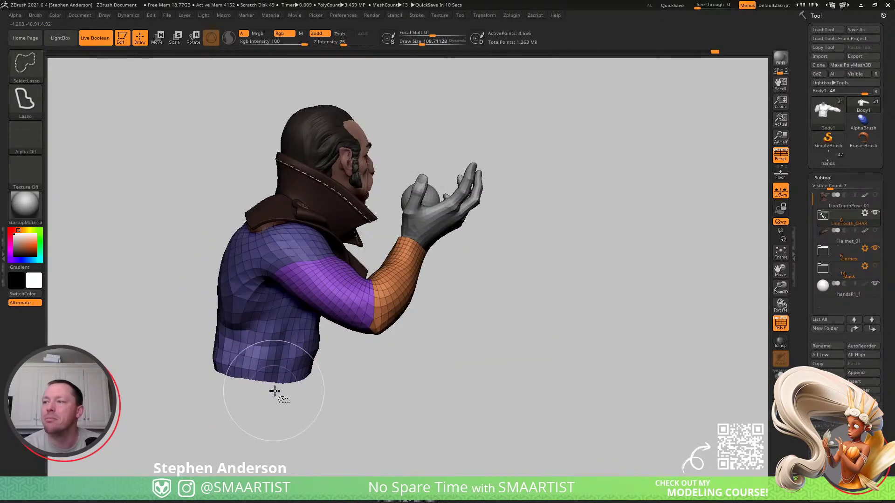
key(ctrl+shift+s)
ctrl+click(322, 419)
ctrl+click(328, 417)
ctrl+click(341, 417)
ctrl+shift+click(350, 417)
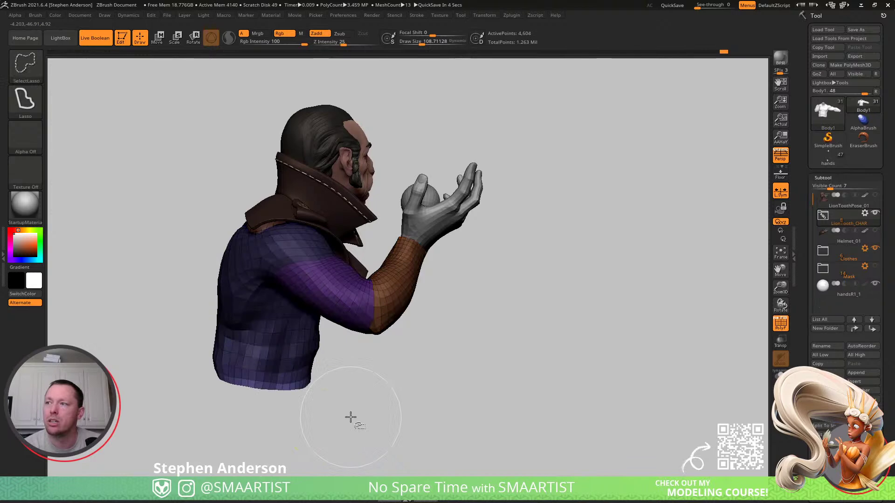
ctrl+click(293, 388)
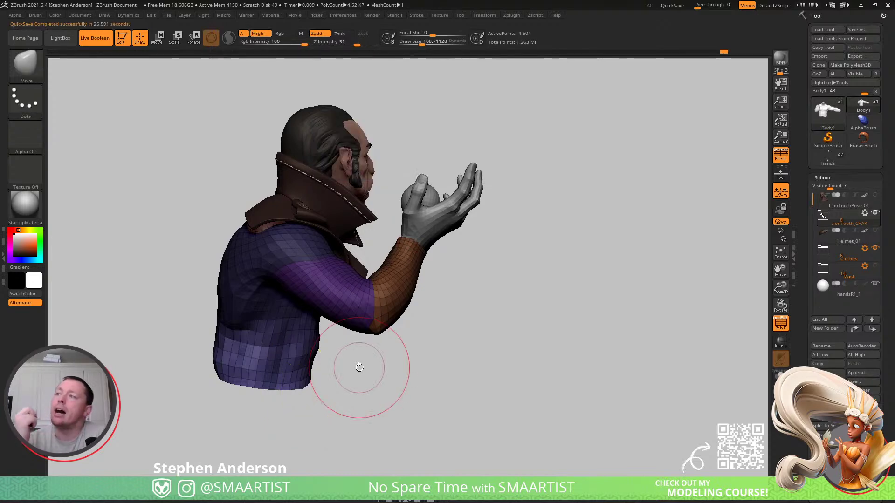
- Select the character's head and examine its mesh around the nose, eye and cheek
drag(442, 274, 329, 237)
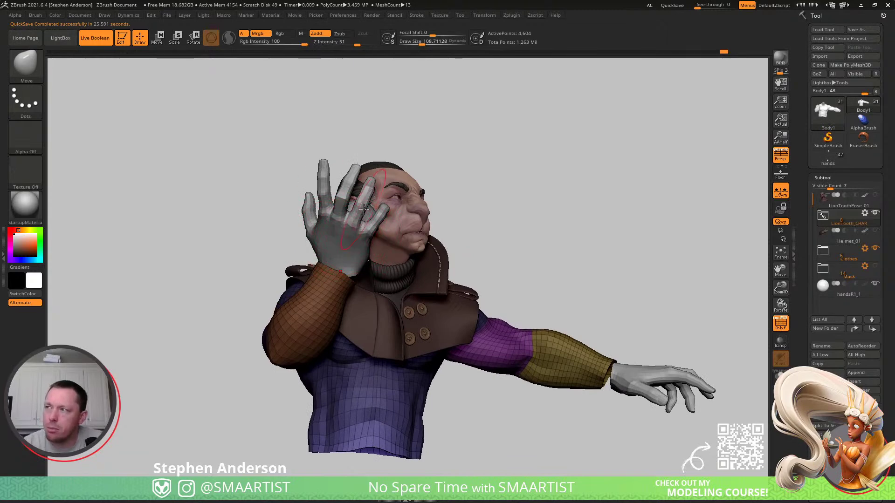
mouse_move(393, 259)
right_down()
mouse_move(352, 275)
mouse_move(373, 201)
mouse_move(433, 201)
right_up()
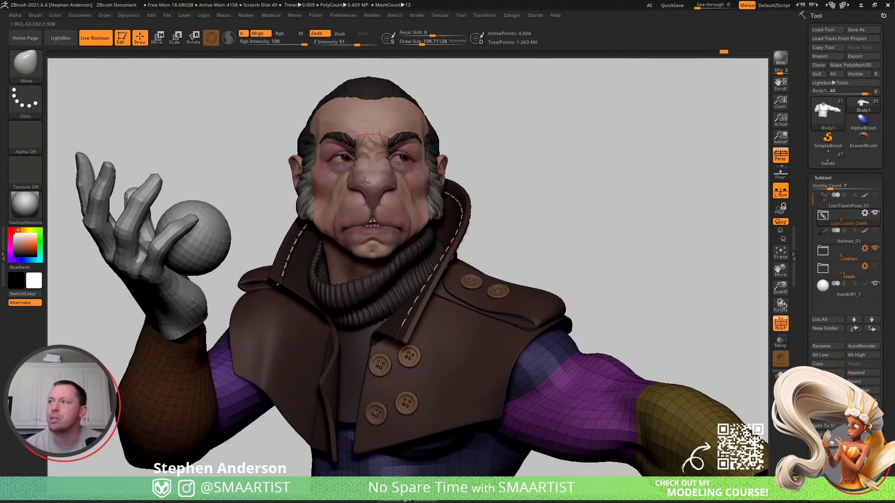
alt+click(377, 174)
mouse_move(484, 132)
ctrl+right_down()
mouse_move(490, 221)
mouse_move(394, 234)
mouse_move(405, 252)
ctrl+right_up()
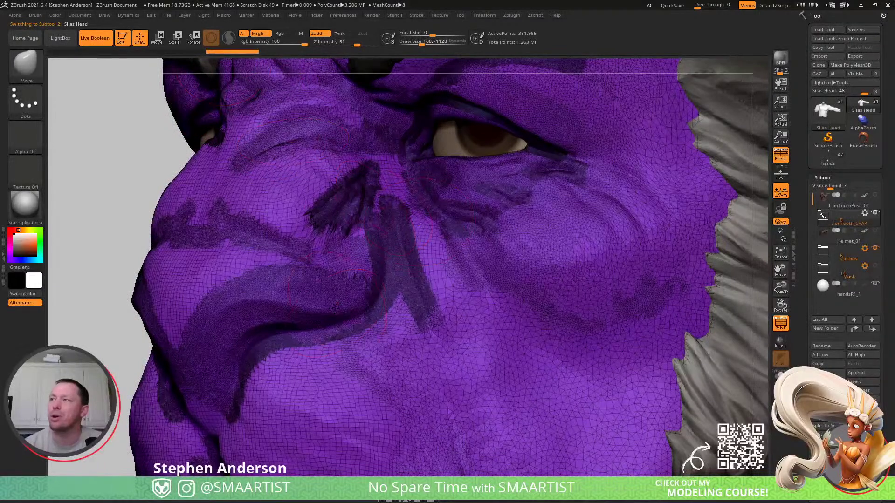
- Turn off the polyframe overlay and check the whole character's pose and silhouette from several sides
ctrl+right_drag(322, 239, 305, 224)
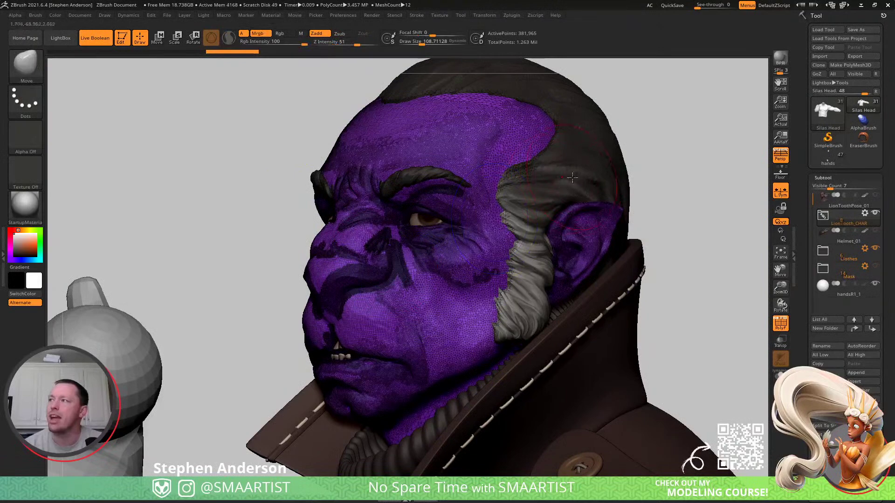
key(shift+f)
mouse_move(494, 387)
alt+right_down()
mouse_move(464, 278)
mouse_move(399, 233)
mouse_move(443, 264)
mouse_move(567, 272)
mouse_move(496, 269)
alt+right_up()
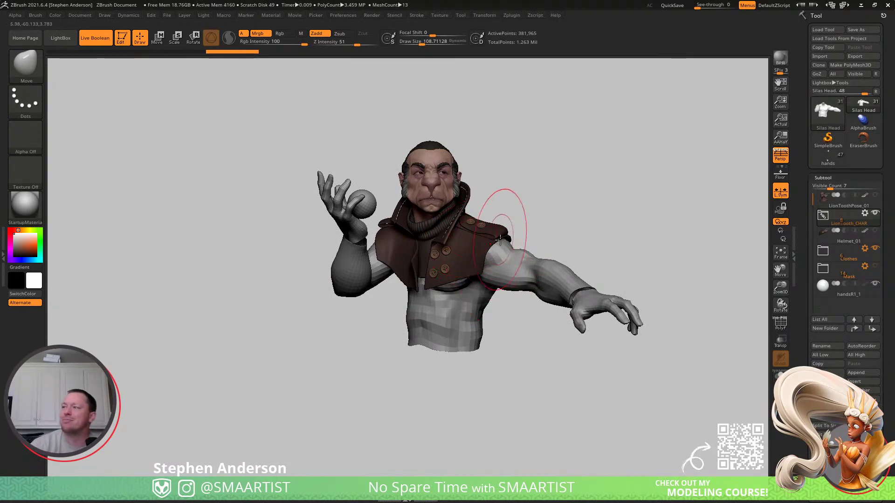
mouse_move(513, 233)
right_down()
mouse_move(471, 243)
mouse_move(525, 240)
mouse_move(506, 254)
mouse_move(532, 230)
mouse_move(501, 241)
mouse_move(510, 210)
mouse_move(479, 230)
mouse_move(503, 227)
mouse_move(569, 184)
right_up()
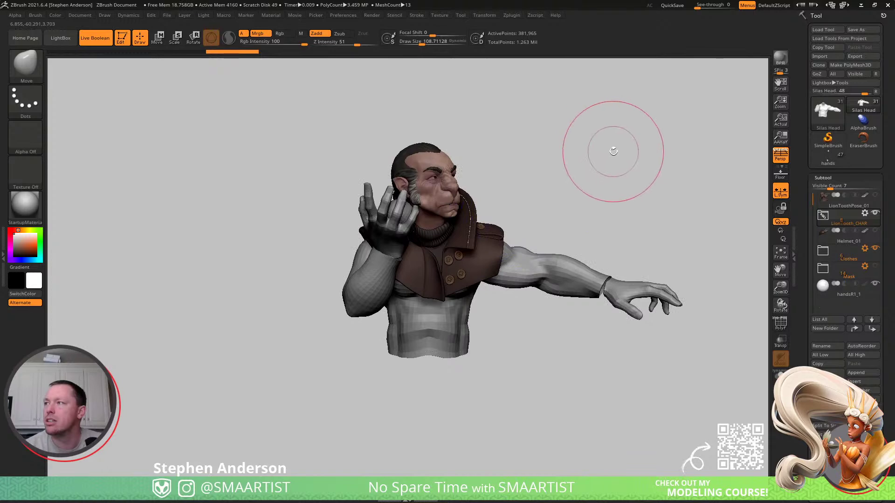
key(shift)
mouse_move(615, 141)
right_down()
mouse_move(625, 194)
mouse_move(685, 293)
mouse_move(578, 288)
mouse_move(569, 254)
mouse_move(556, 250)
right_up()
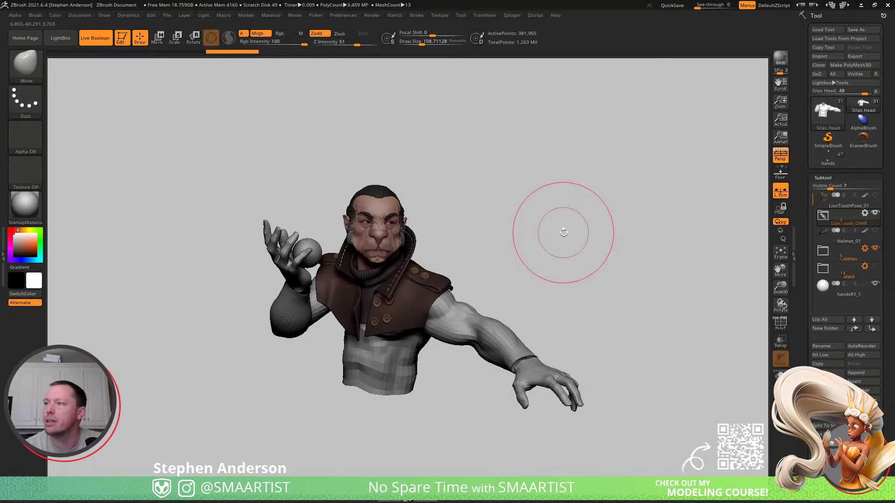
right_drag(555, 226, 522, 226)
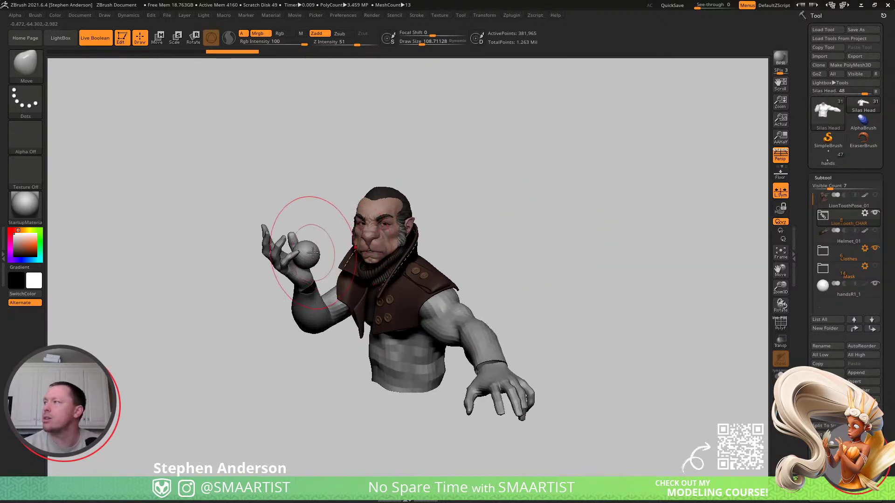
- Select the sphere in the raised palm and rename its subtool Flame
click(846, 293)
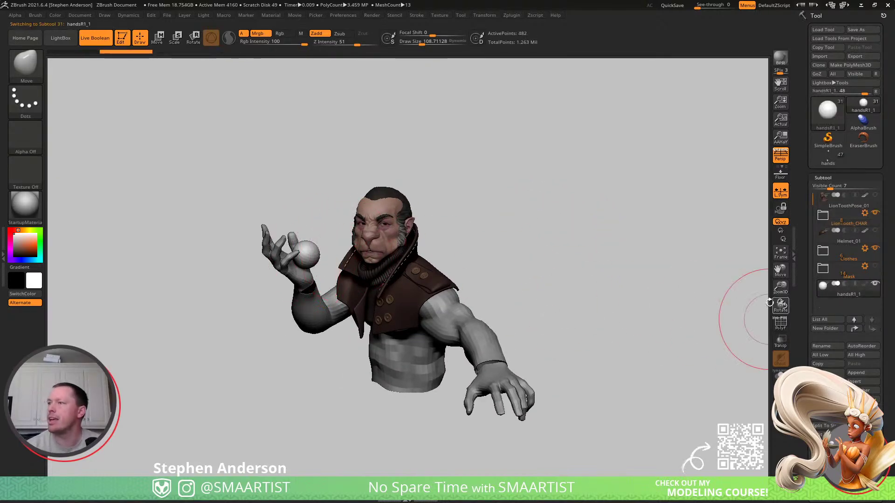
click(827, 346)
text(Flame)
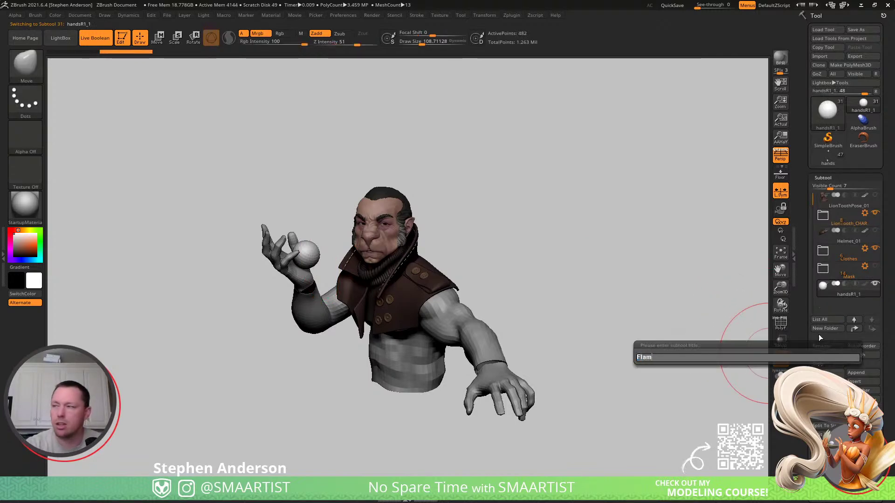
key(Return)
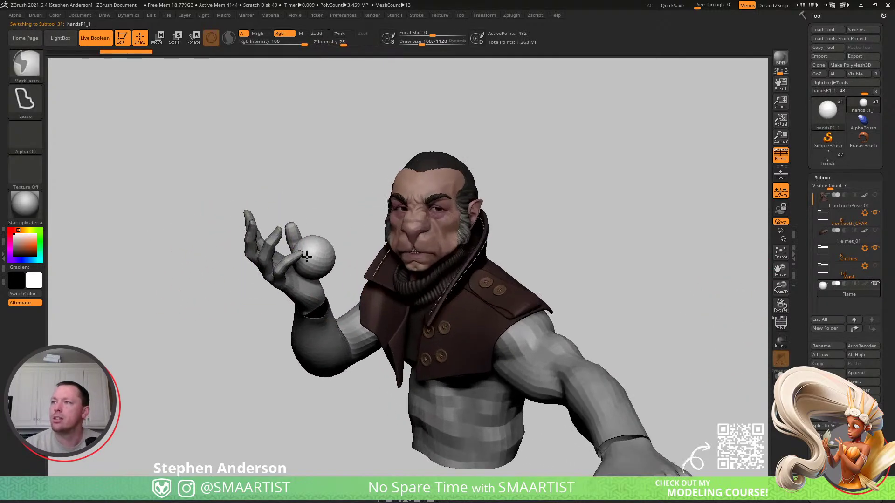
- With the SnakeHook brush, pull the sphere upward out of the palm into a long, tapered flame
key(b)
key(s)
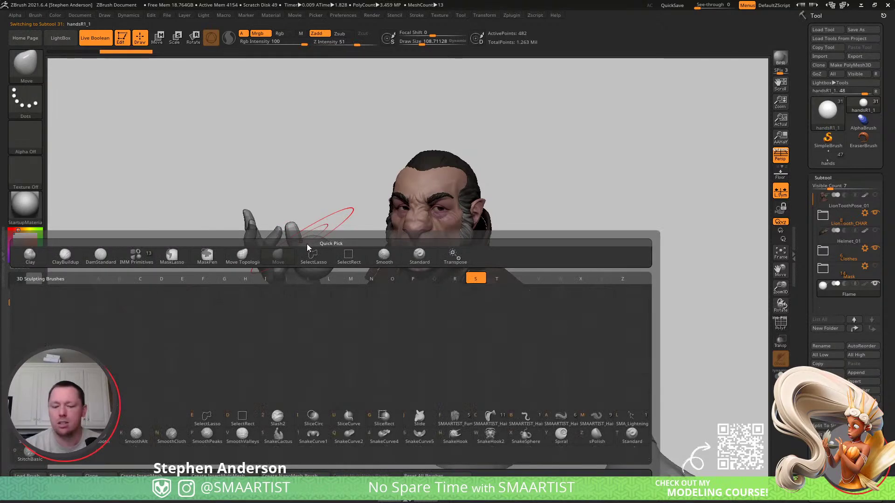
key(h)
key(shift)
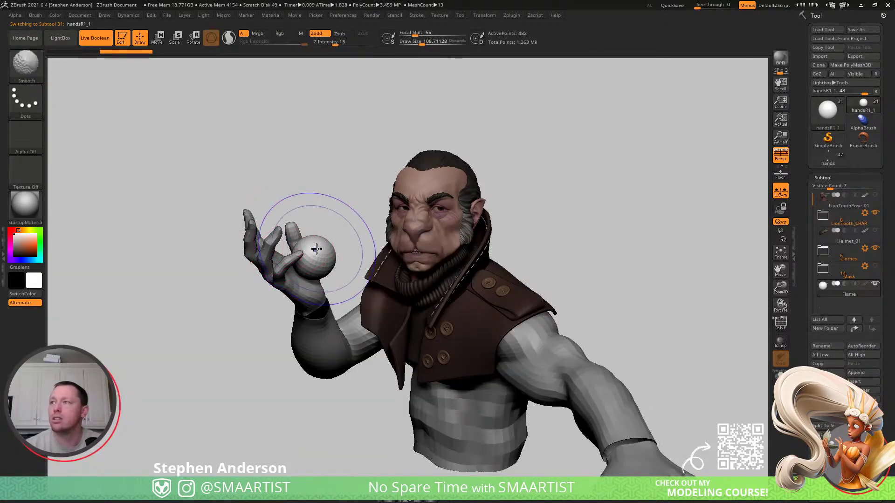
drag(302, 262, 229, 154)
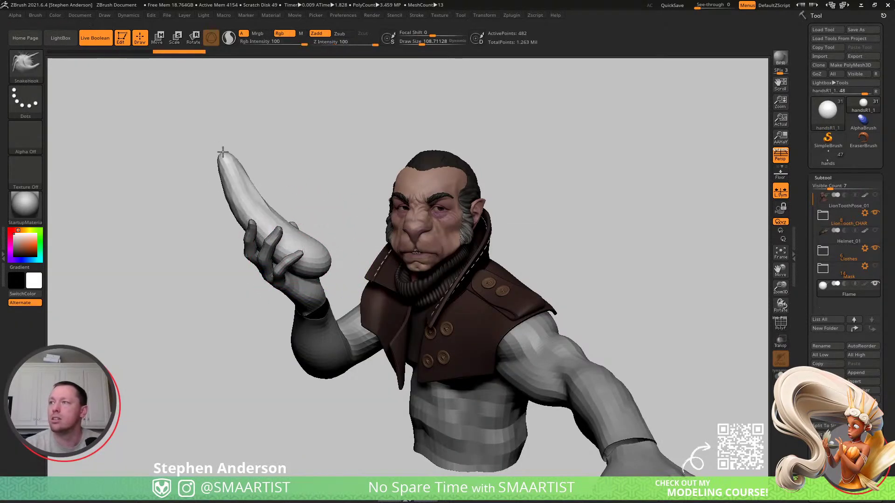
key(ctrl)
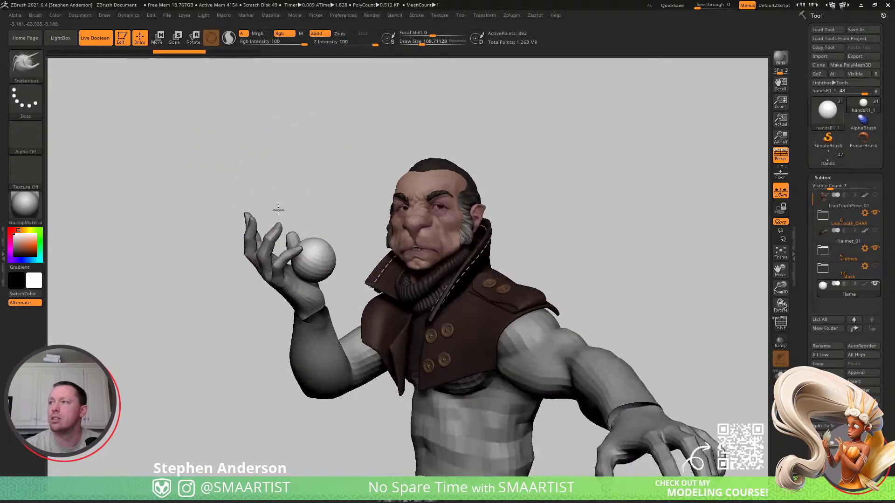
mouse_move(321, 237)
mouse_down()
mouse_move(270, 216)
mouse_move(249, 110)
mouse_up()
mouse_move(320, 250)
right_down()
mouse_move(368, 238)
mouse_move(319, 226)
mouse_move(342, 347)
mouse_move(322, 335)
mouse_move(313, 278)
right_up()
right_drag(327, 382, 331, 265)
- Center the transform gizmo on the flame mesh and move the flame about 3.32 units to sit in the raised hand
key(w)
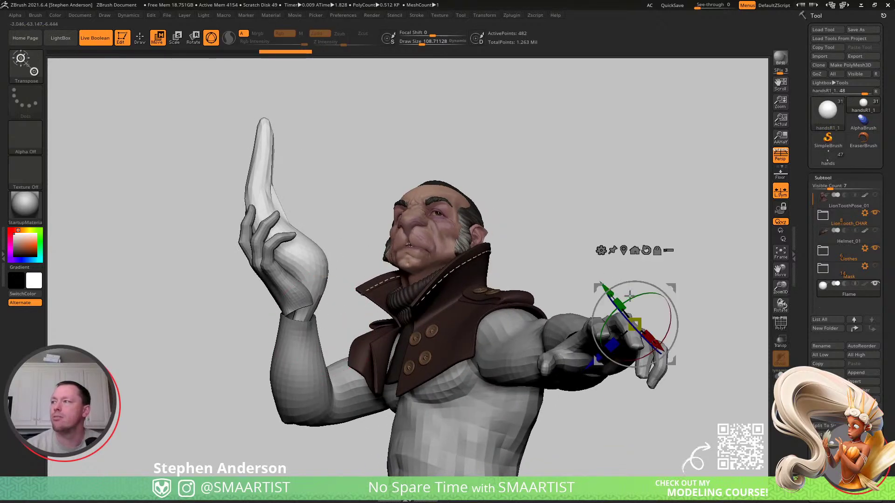
click(624, 251)
drag(326, 197, 340, 188)
mouse_move(347, 194)
right_down()
mouse_move(321, 212)
mouse_move(370, 158)
mouse_move(362, 186)
right_up()
- Reshape the flame into a curved form with a tail at its base using SnakeHook, and smooth its body and tip
key(b)
key(s)
key(h)
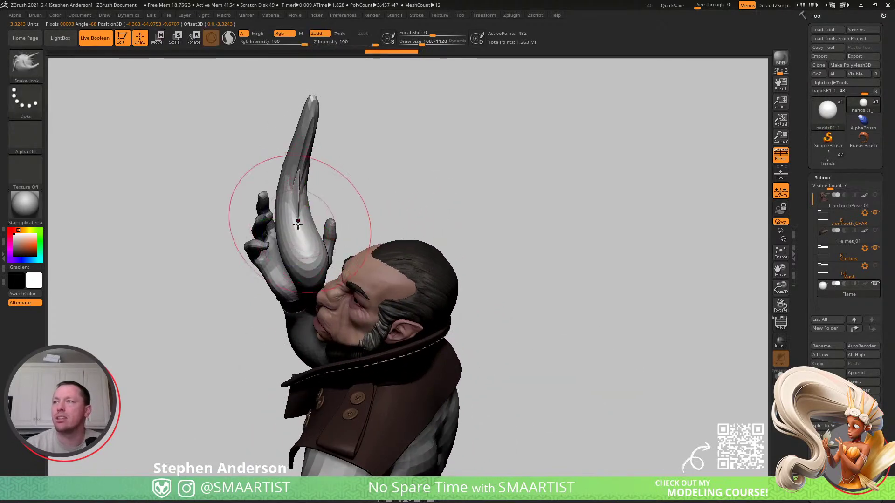
mouse_move(303, 233)
shift+mouse_down()
mouse_move(334, 200)
mouse_move(285, 206)
mouse_move(297, 196)
shift+mouse_up()
right_drag(298, 195, 494, 160)
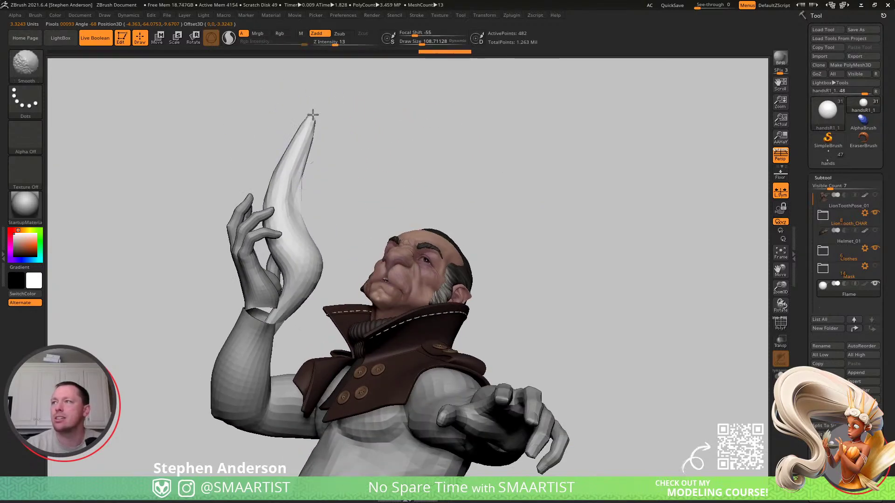
shift+click(304, 122)
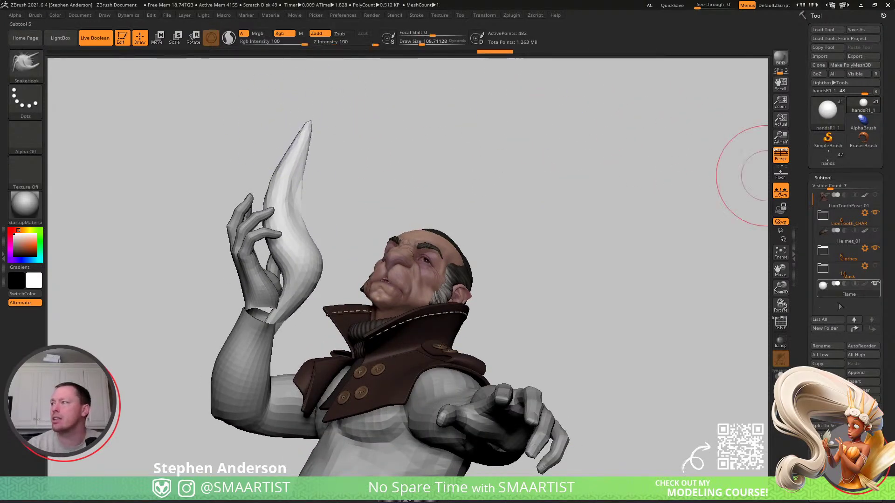
- Try remeshing the flame with DynaMesh at resolution 64, inspecting its density with the polyframe overlay
drag(810, 476, 811, 307)
click(833, 345)
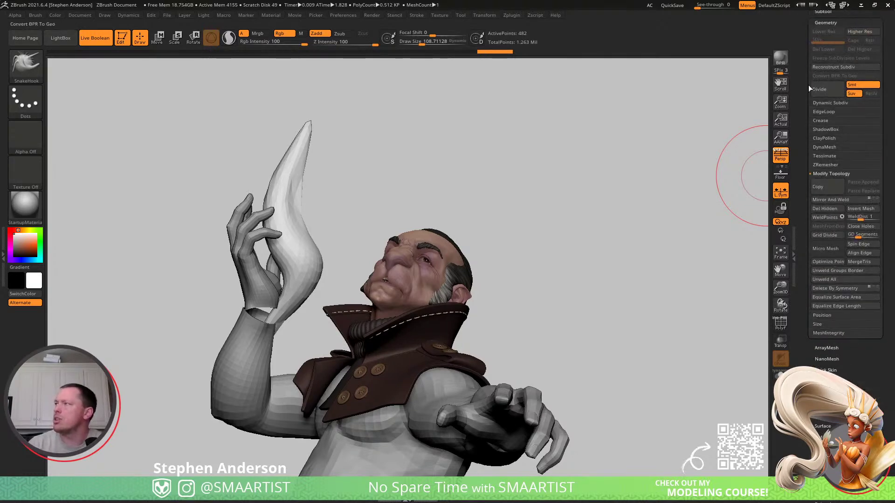
click(825, 147)
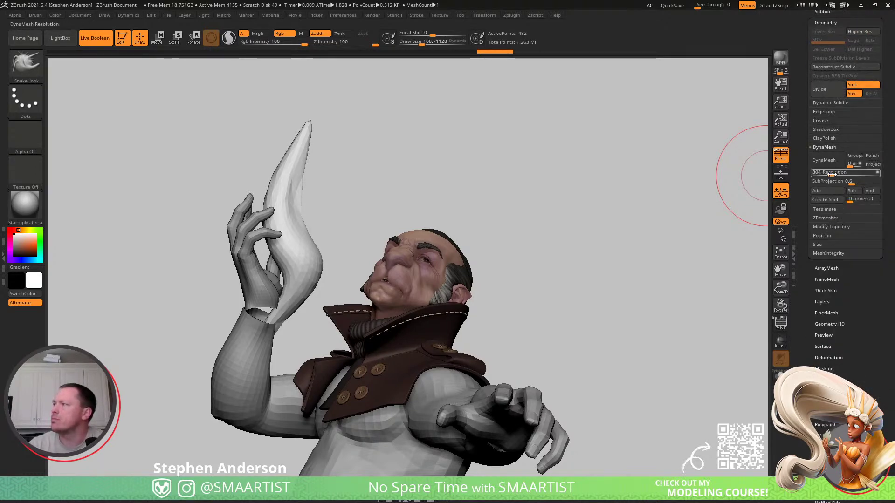
text(88)
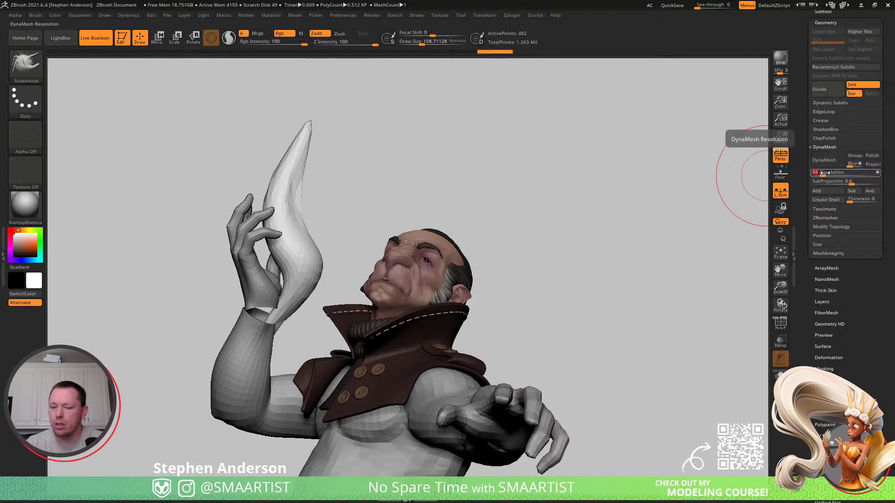
click(825, 172)
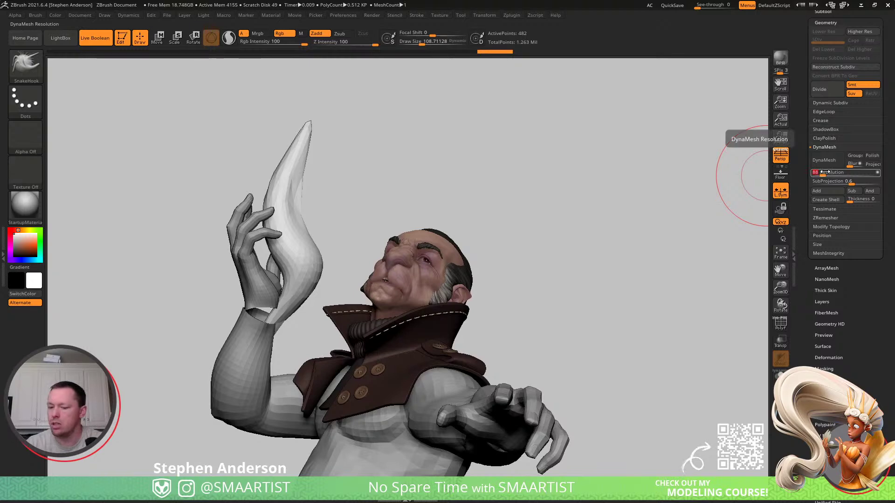
key(Return)
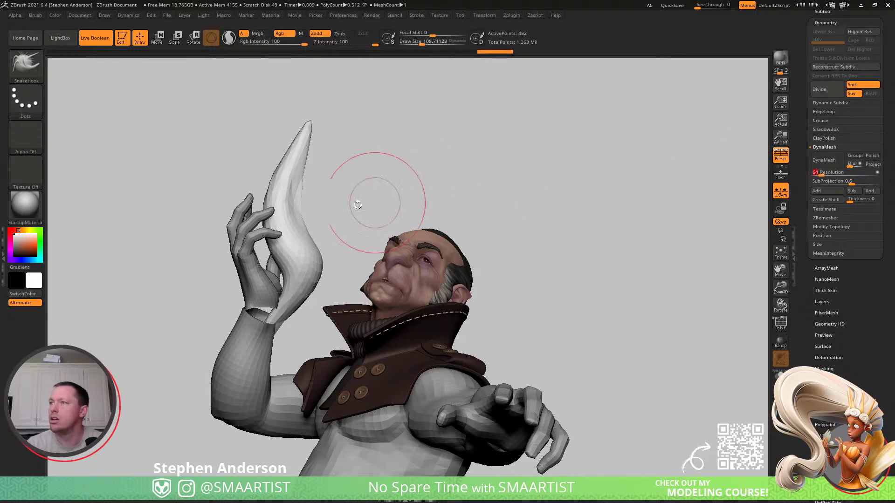
key(shift+f)
key(shift+f)
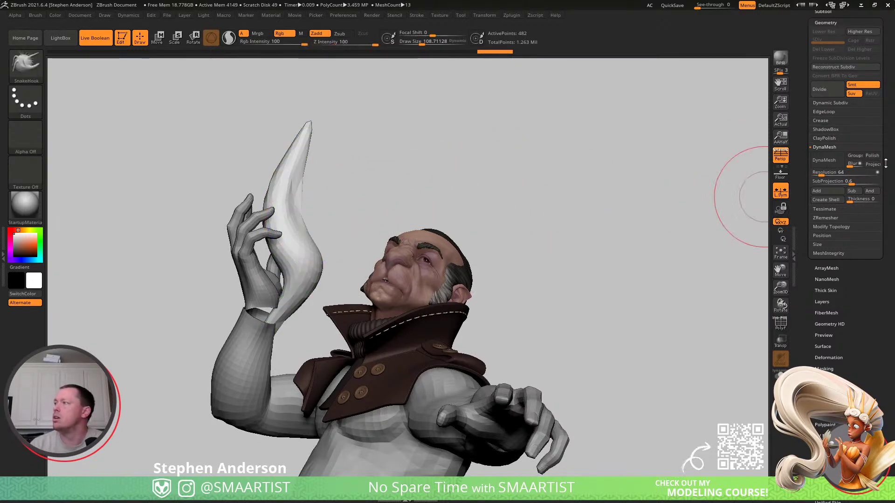
click(824, 161)
key(shift+f)
ctrl+right_drag(326, 256, 364, 298)
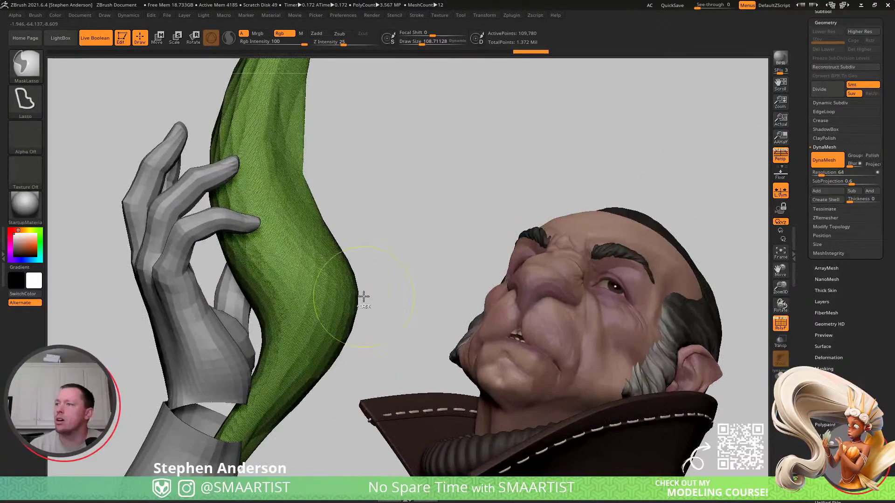
key(ctrl+z)
- Remesh the flame with DynaMesh at resolution 8, check the mesh and turn off the polyframe overlay
text(8)
key(Return)
click(830, 161)
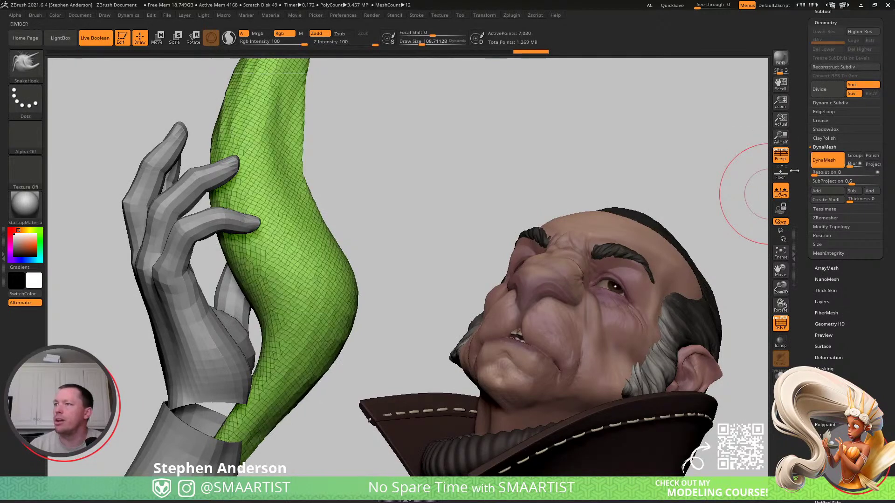
ctrl+right_drag(322, 308, 299, 170)
key(shift+f)
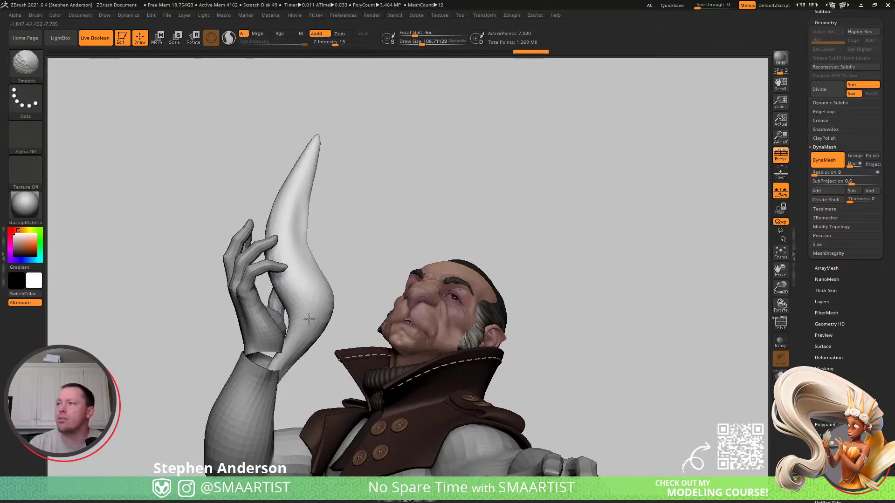
- Smooth the flame's upper part, and use SnakeHook to lengthen its tail along the forearm and push its bulge toward the head
right_drag(285, 234, 278, 263)
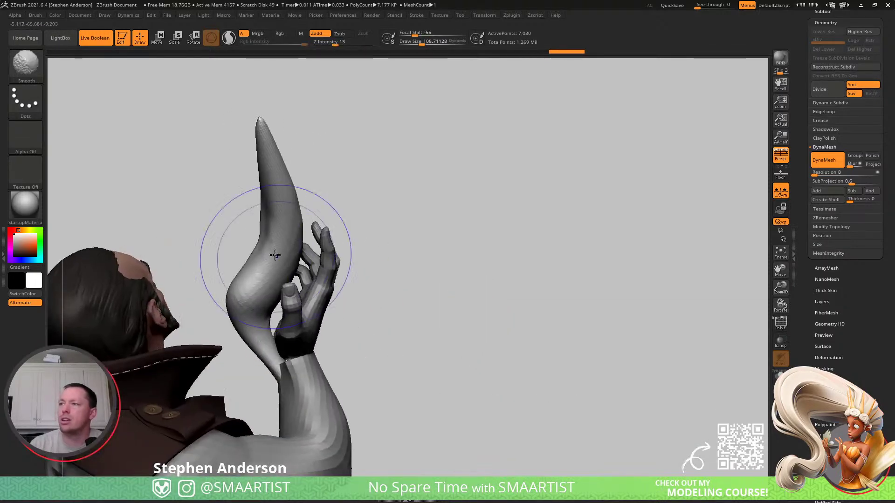
shift+drag(273, 193, 260, 131)
mouse_move(250, 205)
right_down()
mouse_move(322, 201)
mouse_move(274, 205)
right_up()
mouse_move(293, 330)
right_down()
mouse_move(251, 306)
mouse_move(256, 313)
right_up()
key(s)
drag(272, 376, 262, 396)
right_drag(221, 299, 269, 270)
key(s)
drag(260, 268, 248, 266)
mouse_move(248, 266)
right_down()
mouse_move(225, 274)
mouse_move(224, 288)
right_up()
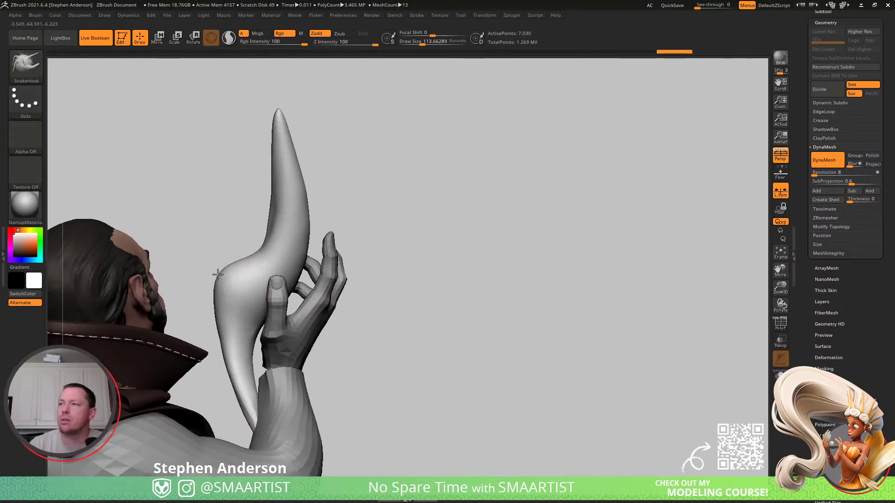
drag(294, 304, 295, 302)
- Refine the flame's S-curve with SnakeHook at draw sizes between about 77 and 157, bending the stem and shaping the bulge
right_drag(233, 238, 276, 215)
key(s)
drag(274, 216, 278, 219)
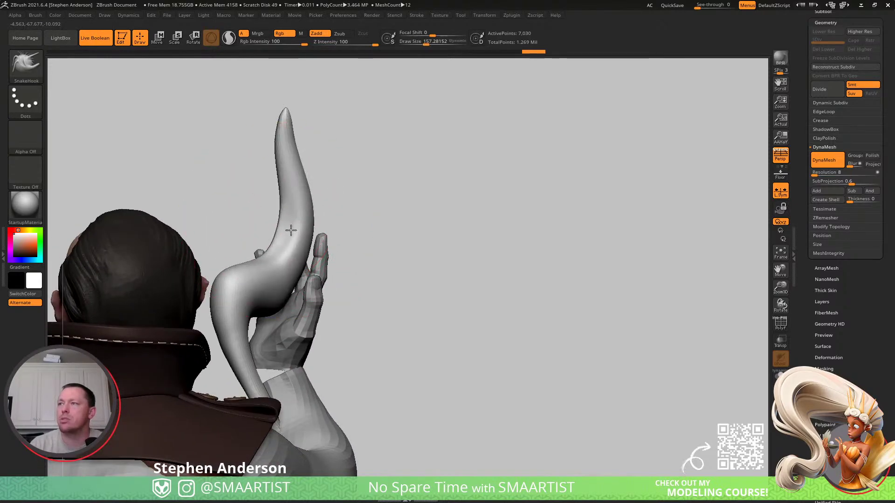
right_drag(287, 231, 280, 255)
key(s)
drag(280, 256, 228, 280)
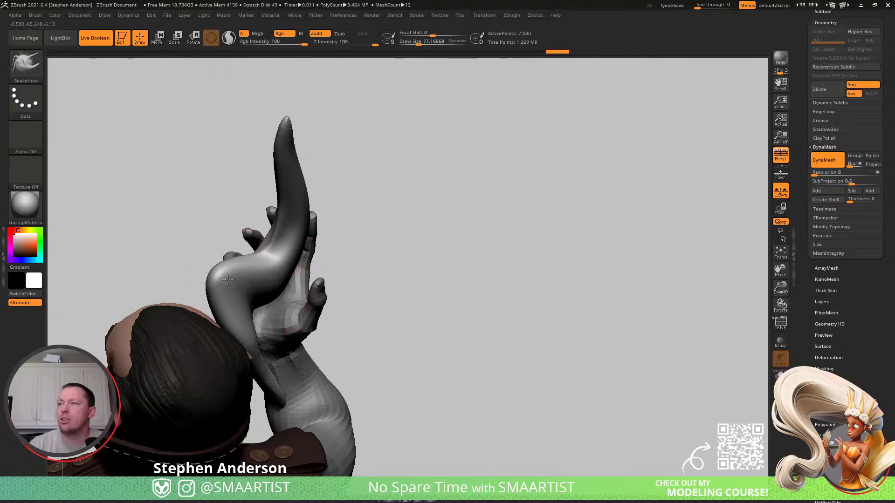
right_drag(267, 291, 295, 280)
drag(283, 245, 300, 261)
mouse_move(299, 260)
right_down()
mouse_move(276, 245)
mouse_move(296, 256)
mouse_move(280, 224)
mouse_move(261, 222)
mouse_move(307, 192)
right_up()
drag(306, 194, 310, 194)
drag(305, 191, 294, 189)
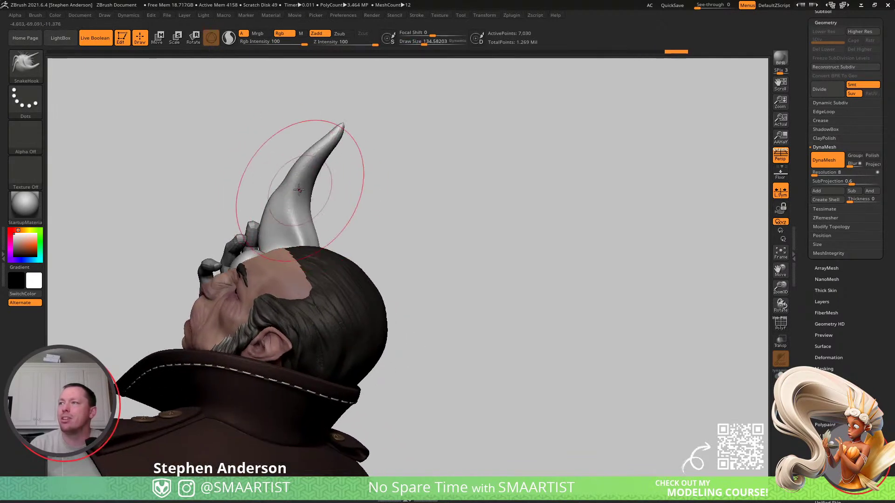
- Switch to the ClayBuildup brush at a draw size of about 69 and start building up the flame's bulge
mouse_move(280, 222)
right_down()
mouse_move(315, 216)
mouse_move(296, 226)
mouse_move(283, 251)
mouse_move(288, 305)
right_up()
key(b)
key(c)
key(b)
key(s)
drag(288, 306, 278, 306)
alt+right_drag(278, 306, 274, 260)
key(s)
drag(269, 270, 269, 272)
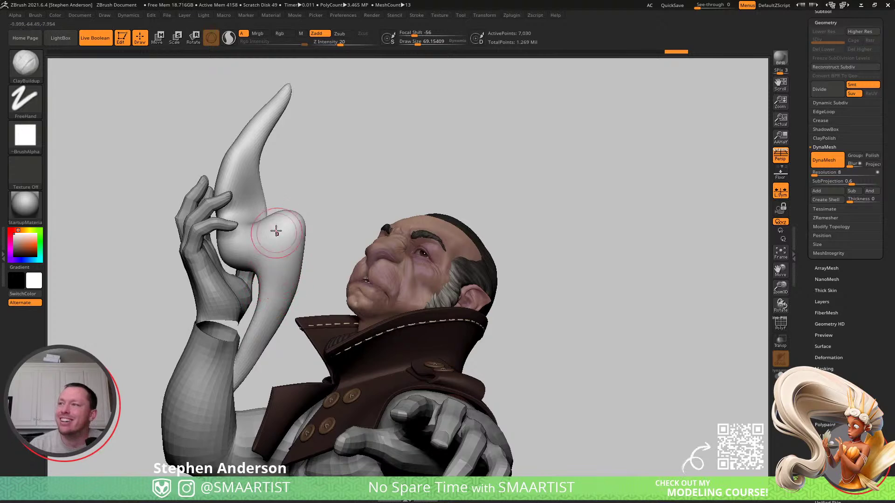
- Enable backface masking for ClayBuildup and sculpt flowing ridges around the flame's bend
click(35, 15)
click(64, 346)
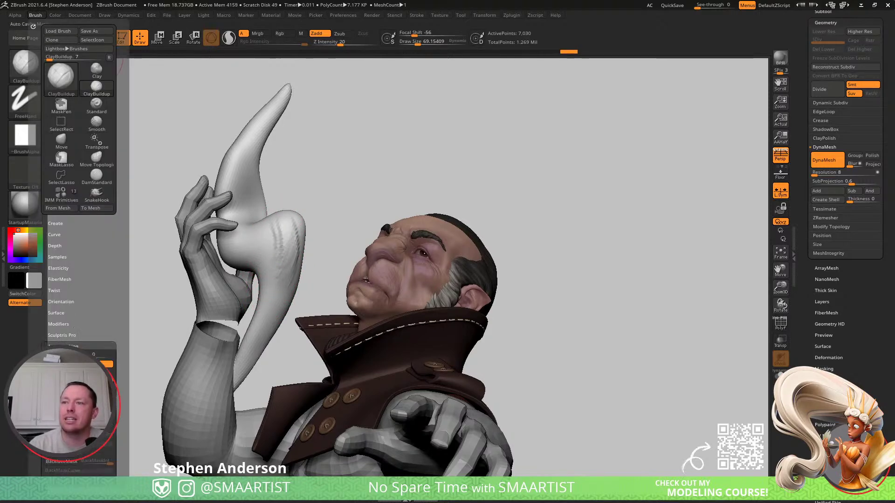
click(65, 462)
mouse_move(288, 241)
right_down()
mouse_move(216, 233)
mouse_move(291, 253)
mouse_move(288, 244)
right_up()
mouse_move(289, 244)
mouse_down()
mouse_move(320, 210)
mouse_move(314, 266)
mouse_move(327, 231)
mouse_up()
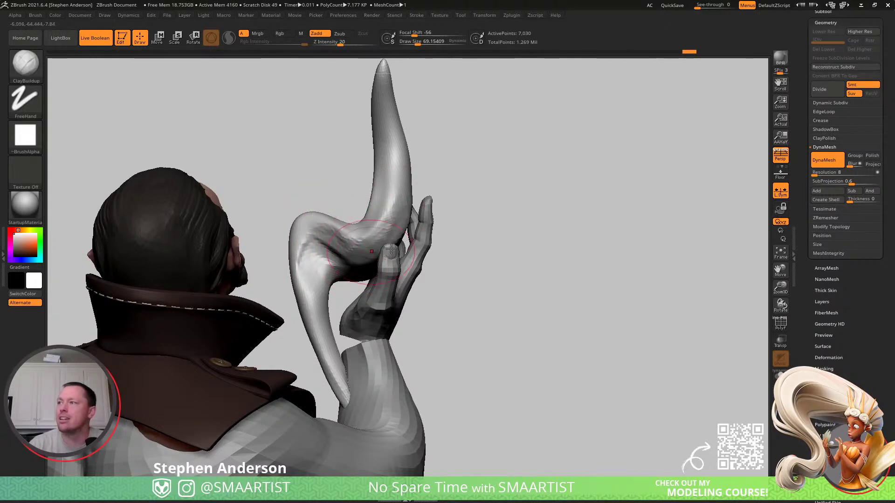
- Isolate the flame and sculpt ridges along its upper stem with ClayBuildup at a draw size of about 69
click(780, 375)
mouse_move(377, 249)
right_down()
mouse_move(373, 236)
mouse_move(440, 225)
mouse_move(398, 258)
mouse_move(434, 260)
mouse_move(465, 245)
mouse_move(457, 219)
right_up()
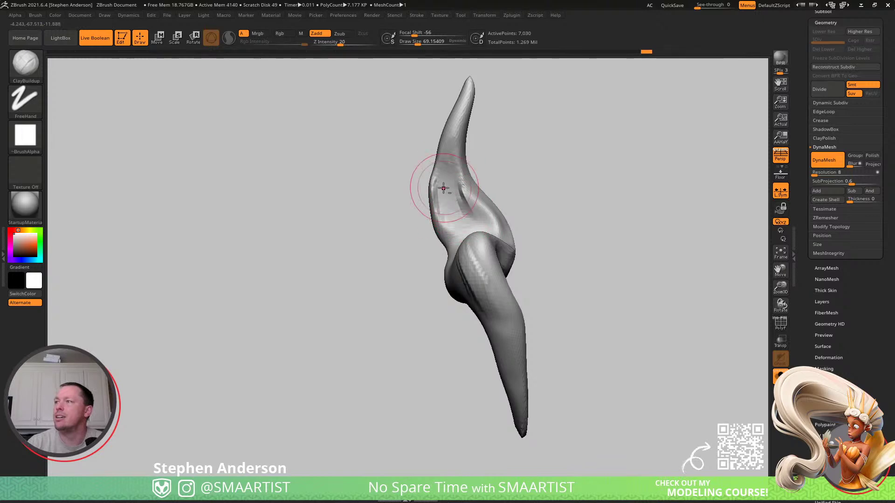
right_drag(443, 201, 464, 179)
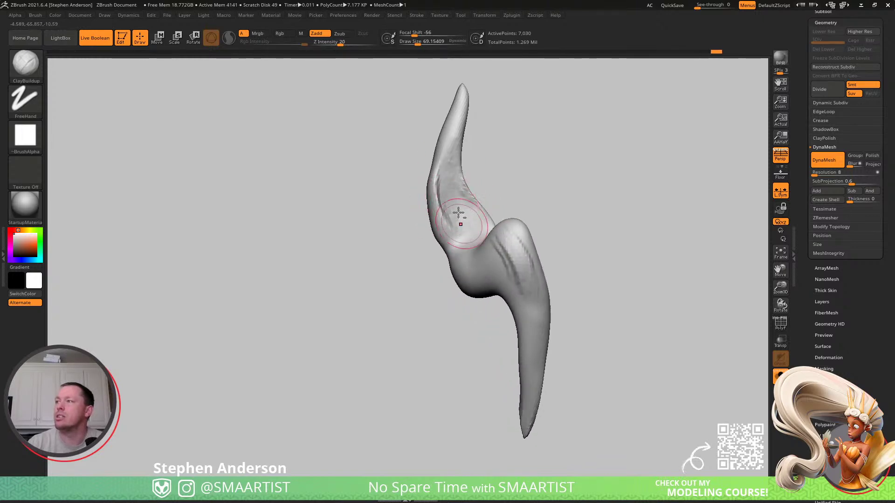
right_drag(491, 231, 434, 240)
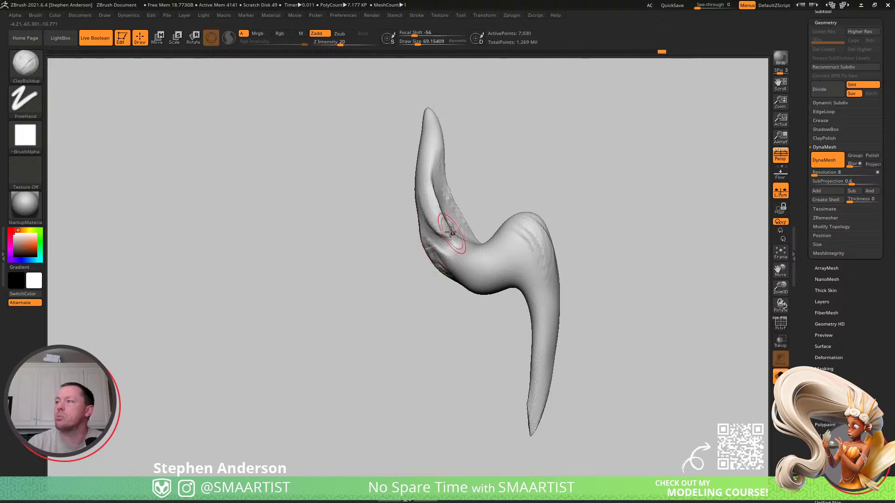
mouse_move(438, 223)
right_down()
mouse_move(415, 233)
mouse_move(439, 200)
mouse_move(495, 203)
mouse_move(422, 168)
right_up()
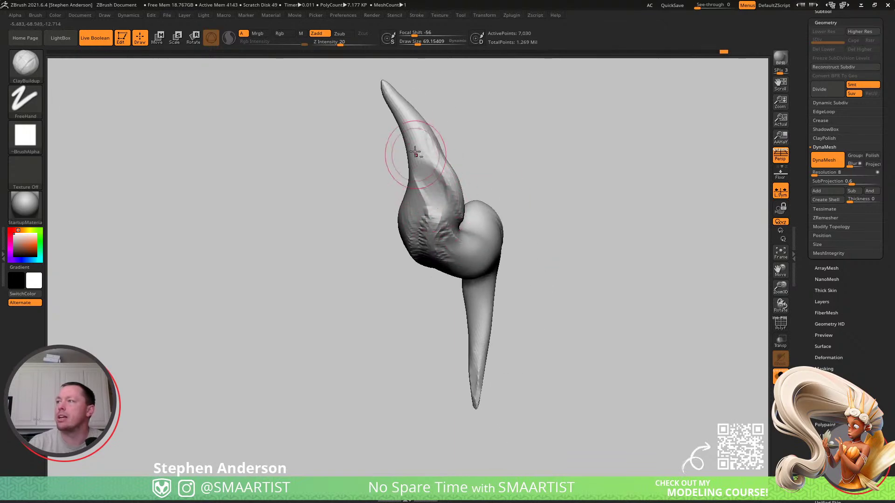
- Continue the ClayBuildup ridges around the flame's outer bend and down to the start of the tail, smoothing the junction
right_drag(400, 120, 389, 194)
mouse_move(397, 243)
mouse_down()
mouse_move(380, 279)
mouse_move(376, 260)
mouse_move(401, 219)
mouse_move(411, 278)
mouse_move(400, 254)
mouse_up()
mouse_move(448, 304)
right_down()
mouse_move(400, 242)
mouse_move(423, 237)
mouse_move(399, 285)
mouse_move(390, 281)
right_up()
drag(403, 256, 430, 287)
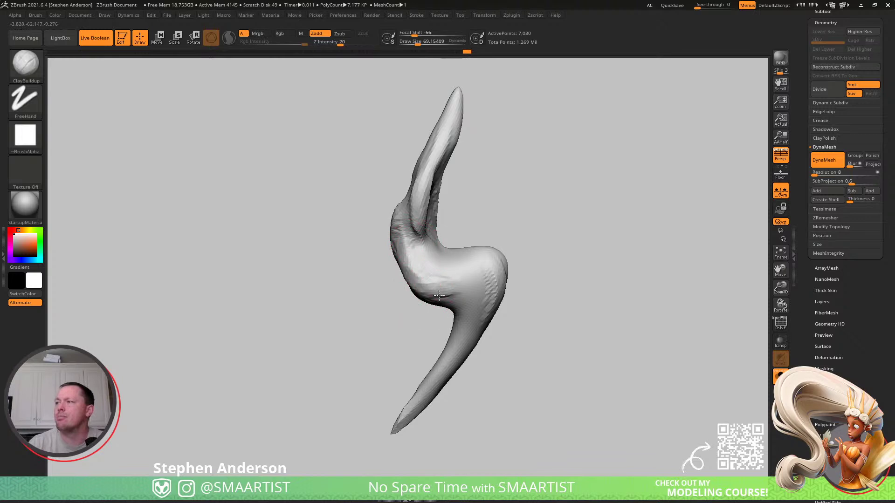
mouse_move(460, 306)
right_down()
mouse_move(457, 256)
mouse_move(488, 301)
mouse_move(445, 328)
mouse_move(454, 332)
right_up()
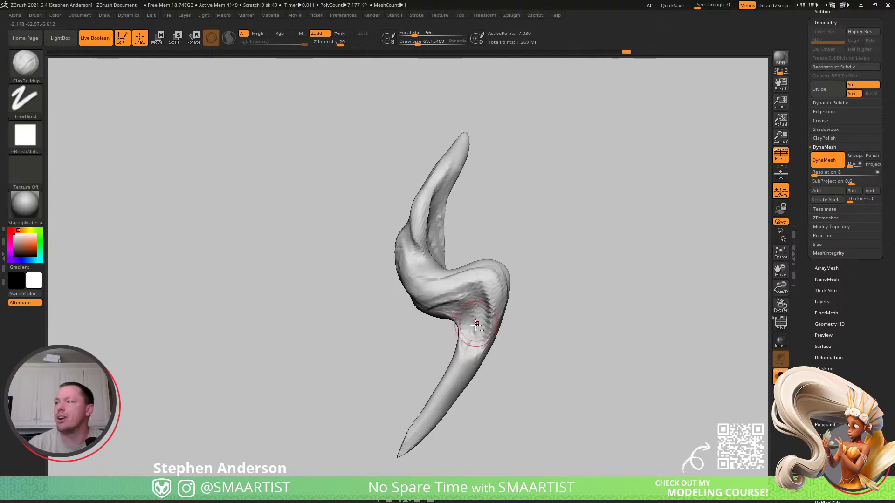
shift+drag(477, 323, 475, 313)
- Set the ClayBuildup draw size to about 65 and build up the surface on the top of the flame's curl
mouse_move(454, 306)
right_down()
mouse_move(474, 310)
mouse_move(433, 298)
right_up()
right_drag(368, 297, 435, 308)
mouse_move(452, 263)
right_down()
mouse_move(400, 286)
mouse_move(413, 308)
right_up()
key(s)
drag(368, 304, 352, 308)
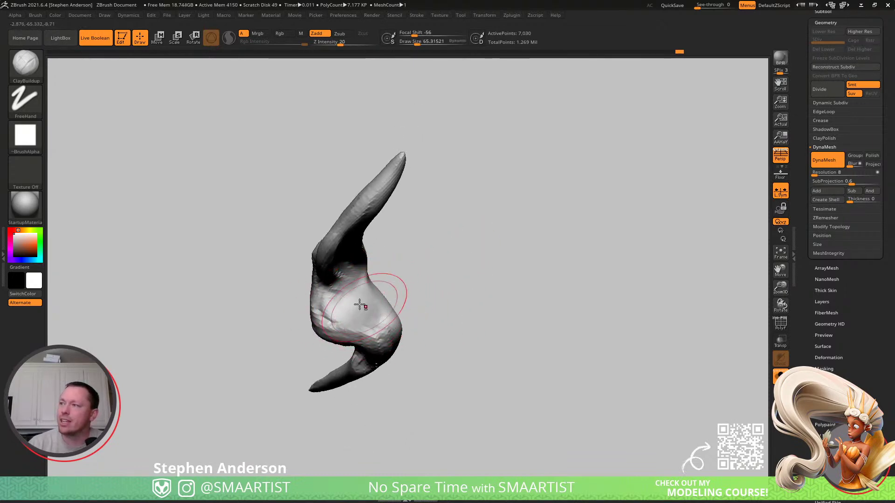
right_drag(394, 326, 360, 341)
mouse_move(360, 341)
mouse_down()
mouse_move(389, 333)
mouse_move(394, 307)
mouse_up()
mouse_move(393, 307)
right_down()
mouse_move(411, 300)
mouse_move(398, 274)
mouse_move(390, 318)
right_up()
- Switch to SnakeHook at a draw size of about 81 and pull the sides of the flame's curl outward
key(b)
key(s)
key(h)
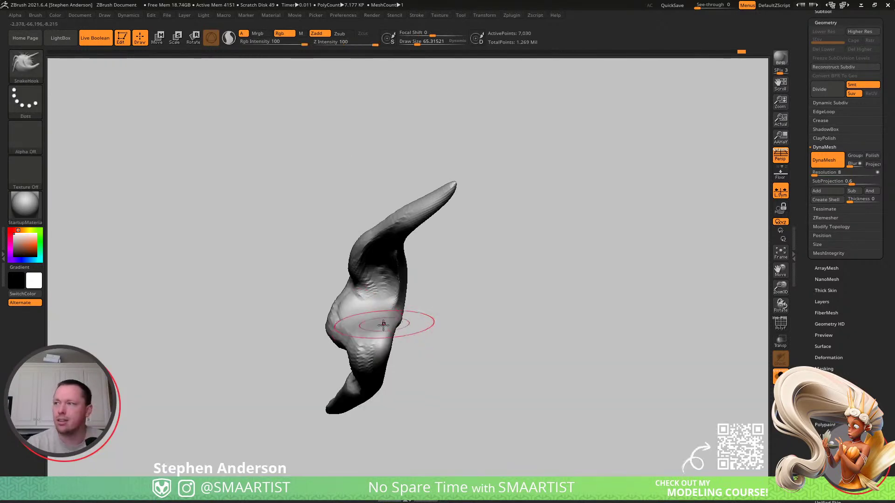
key(s)
mouse_move(383, 342)
mouse_down()
mouse_move(356, 324)
mouse_move(332, 325)
mouse_up()
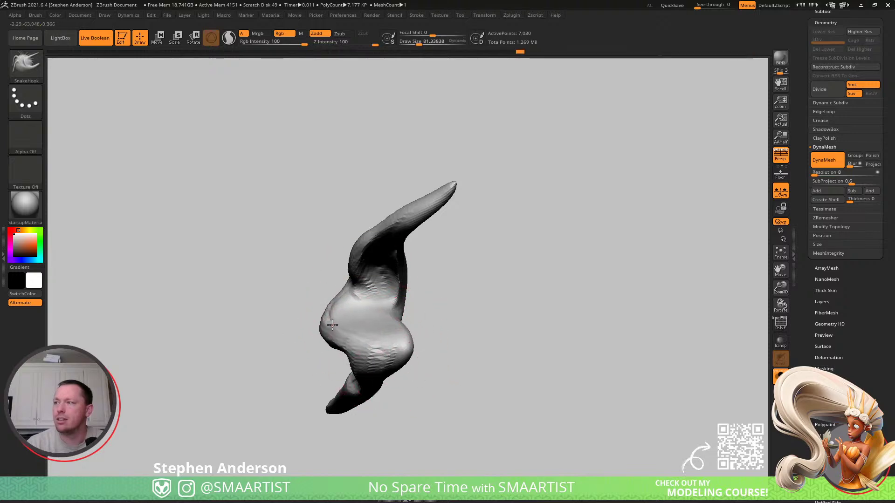
mouse_move(385, 277)
right_down()
mouse_move(374, 259)
mouse_move(380, 293)
mouse_move(421, 316)
right_up()
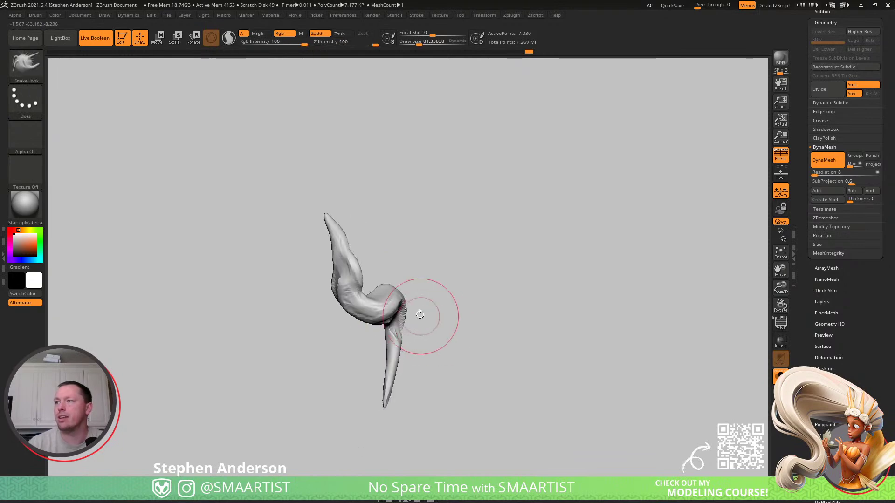
- Show the whole character again and smooth the flame's tail beside the forearm
click(780, 377)
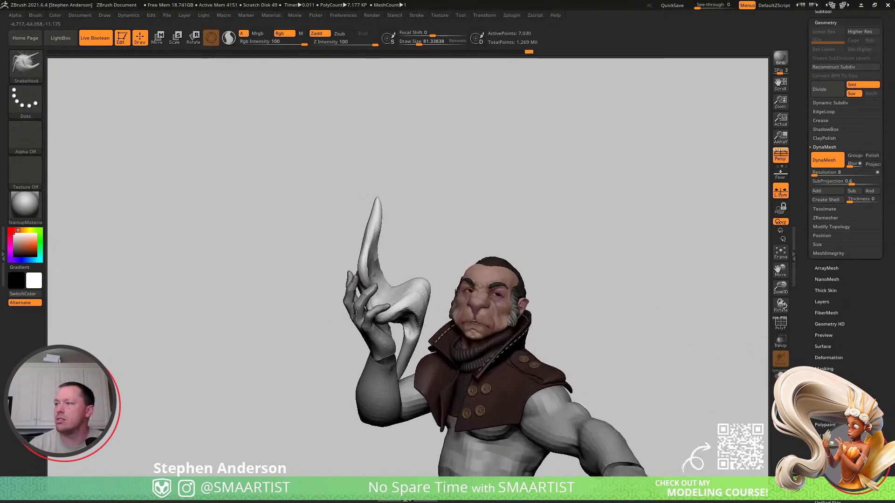
right_drag(440, 389, 429, 410)
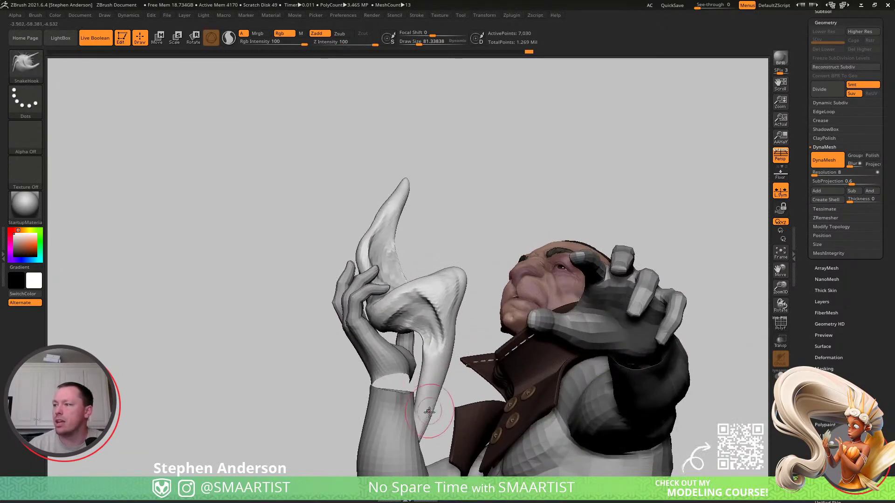
key(shift)
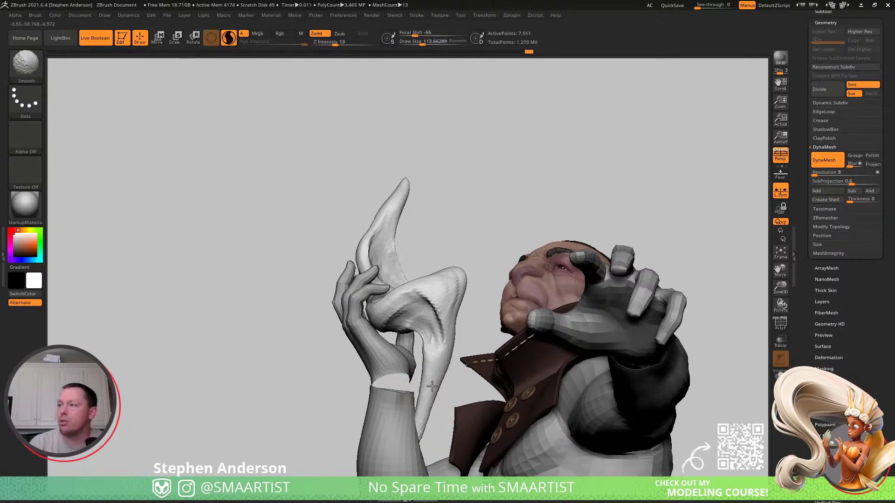
shift+drag(442, 379, 438, 361)
mouse_move(438, 361)
right_down()
mouse_move(439, 379)
mouse_move(456, 340)
right_up()
- Raise the flame with the move gizmo so it floats above the open hand
key(w)
drag(382, 282, 370, 269)
drag(434, 248, 415, 212)
mouse_move(417, 217)
right_down()
mouse_move(423, 245)
mouse_move(437, 249)
mouse_move(458, 236)
mouse_move(432, 250)
mouse_move(432, 224)
right_up()
drag(415, 215, 422, 173)
- Insert a Sphere 32 primitive beneath the flame's bend and enable the DynaMesh Groups option
key(b)
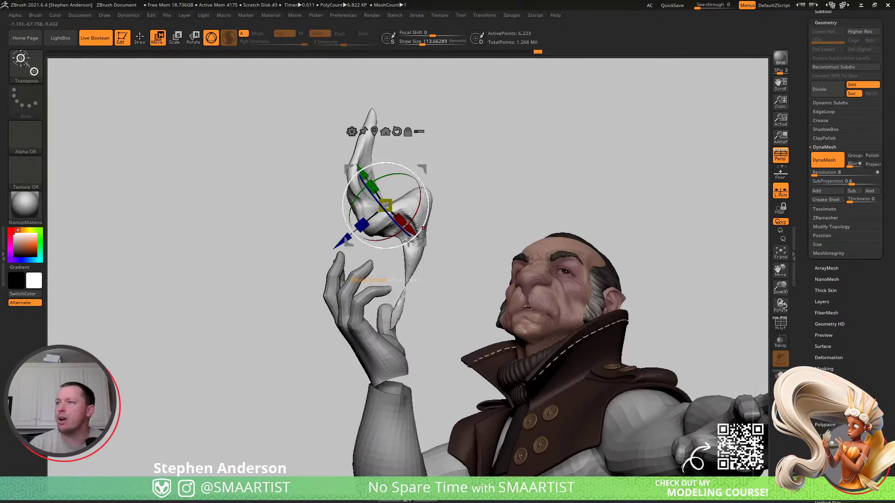
key(b)
click(215, 266)
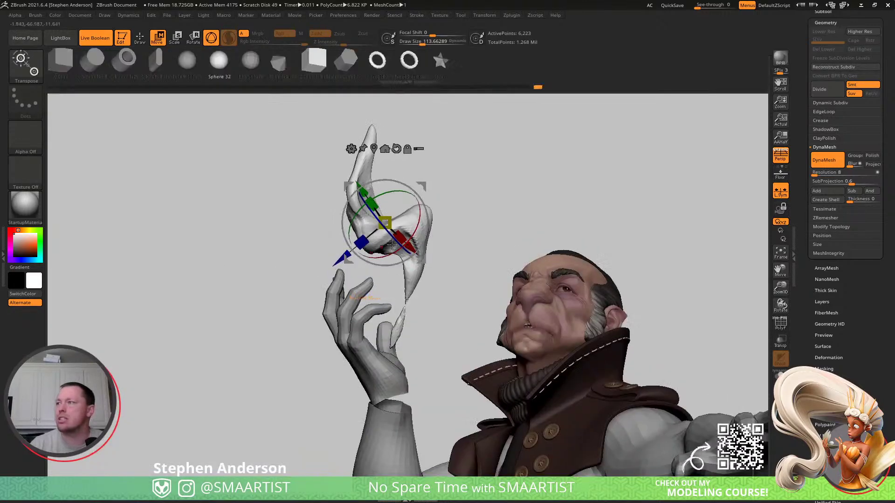
key(q)
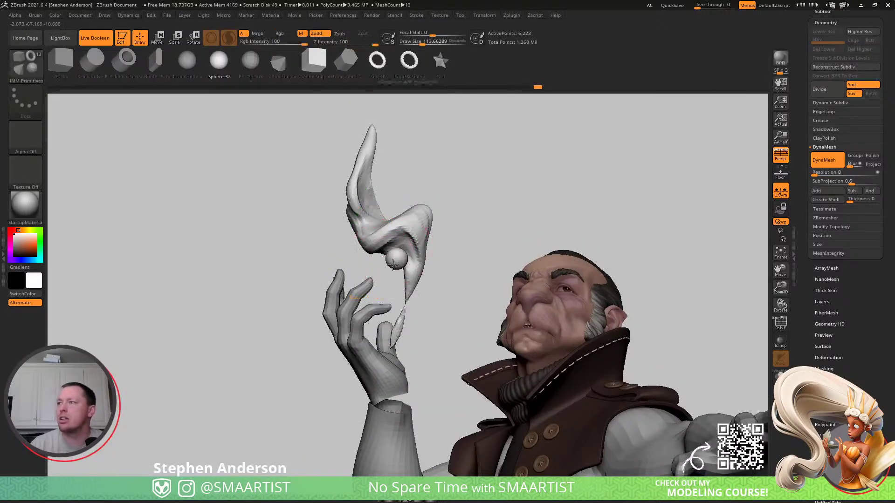
drag(393, 262, 409, 275)
click(856, 157)
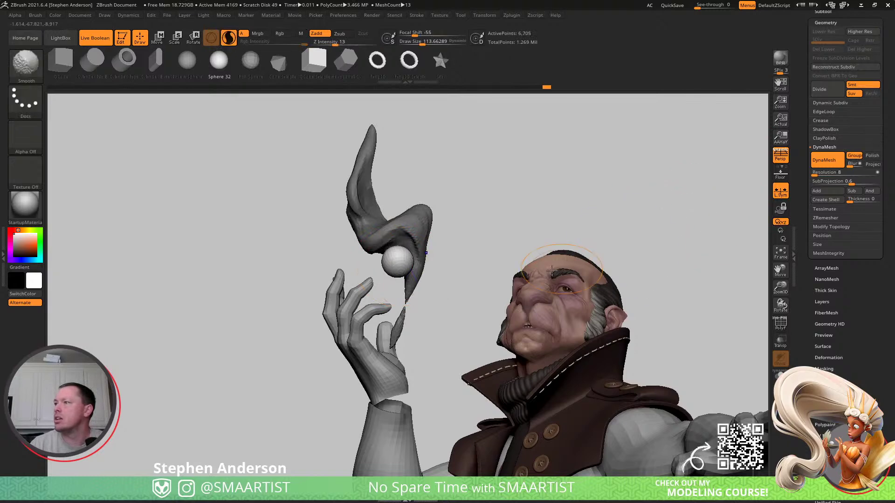
- Turn on the polyframe display and lower the new sphere toward the fingers of the raised hand
key(shift+f)
ctrl+right_drag(425, 265, 452, 288)
key(w)
right_drag(399, 273, 417, 264)
drag(395, 211, 390, 254)
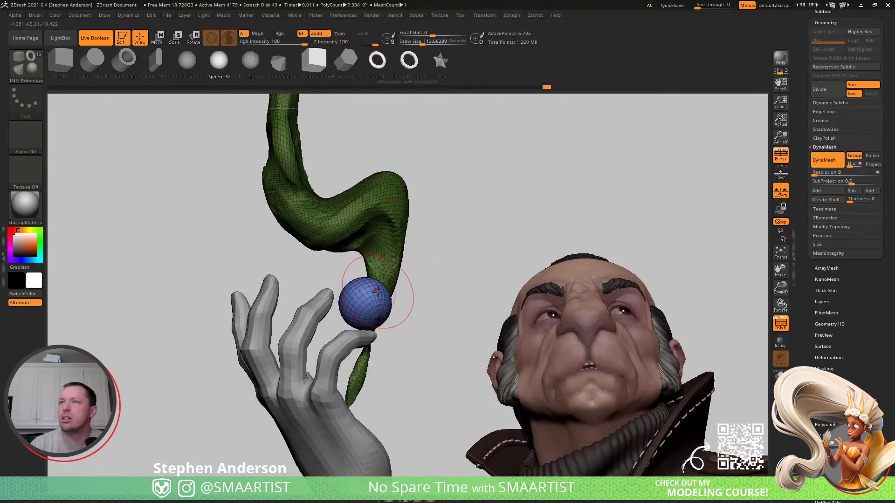
- Stretch the sphere into an elongated egg inside the palm using SnakeHook at a draw size of about 281
key(b)
key(s)
key(h)
key(s)
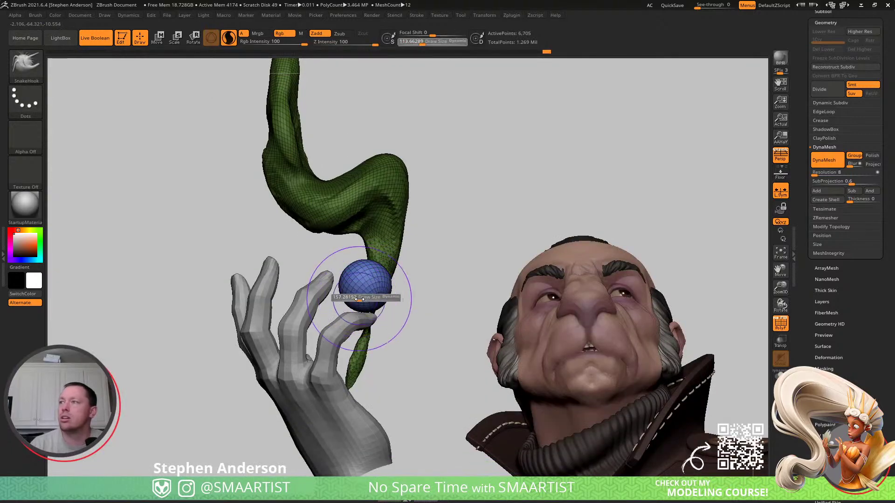
drag(366, 300, 369, 300)
mouse_move(367, 281)
right_down()
mouse_move(411, 283)
mouse_move(366, 286)
right_up()
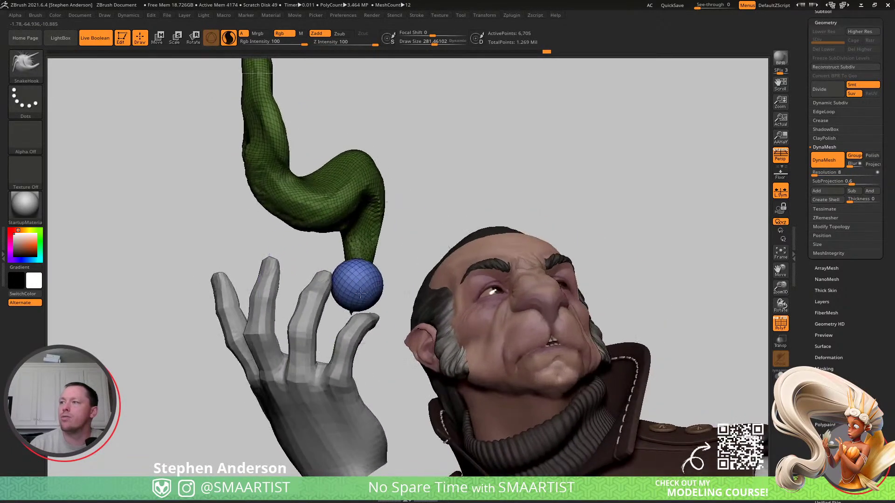
right_drag(344, 315, 341, 269)
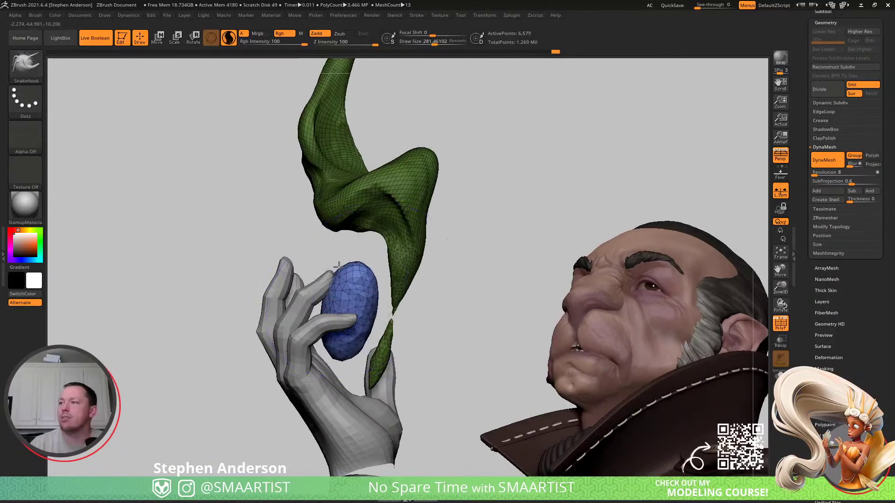
drag(390, 328, 329, 296)
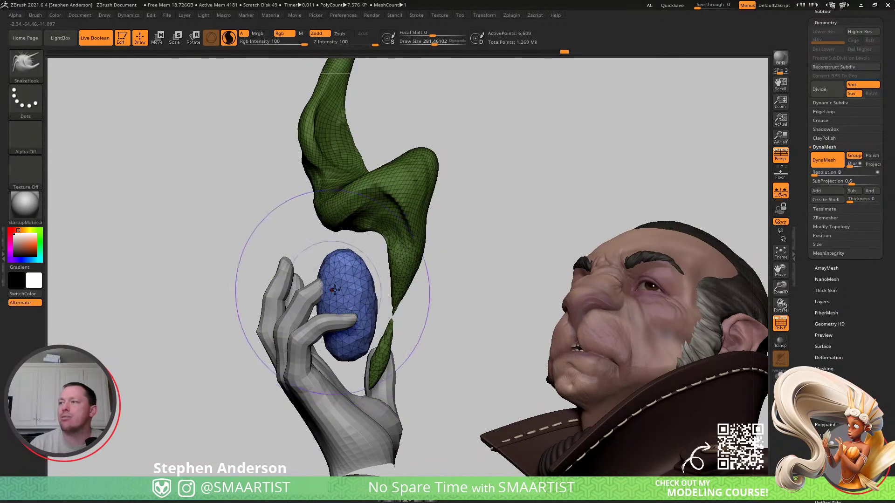
right_drag(363, 275, 351, 307)
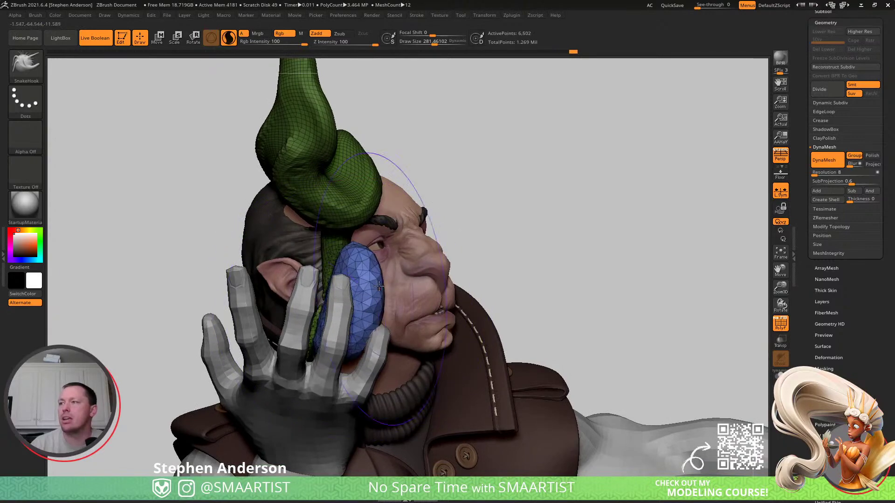
- Pull the egg's upper end into a tongue and bend it into an S-shape with SnakeHook at draw sizes of about 151 and 169
right_drag(332, 255, 304, 236)
key(s)
drag(304, 236, 293, 235)
drag(293, 225, 276, 214)
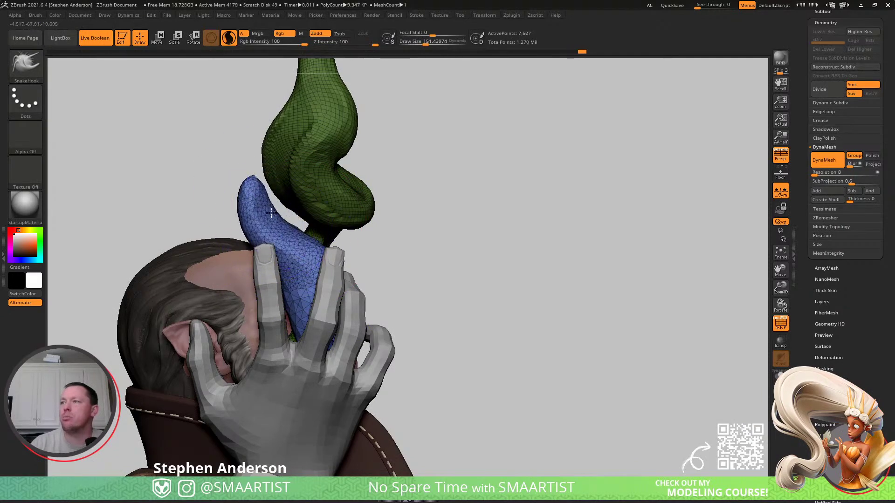
right_drag(293, 242, 247, 245)
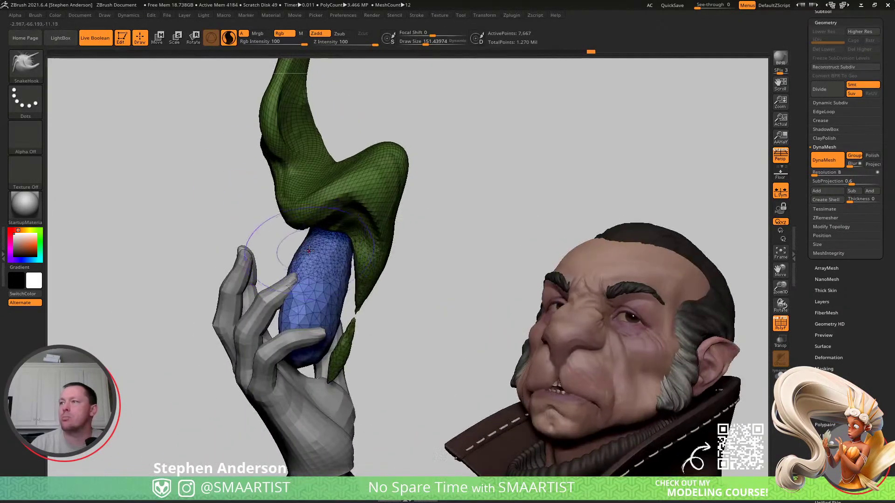
key(s)
drag(332, 263, 333, 265)
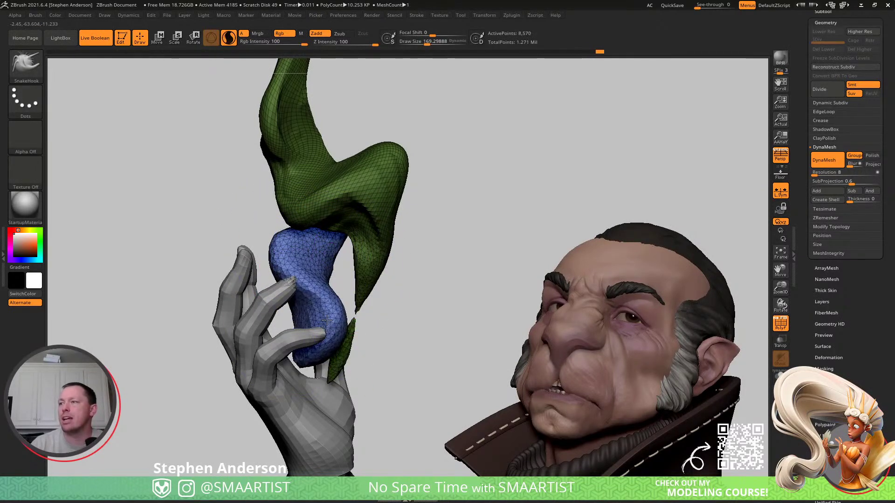
- Refine the small flame's twist with SnakeHook, reducing the draw size to about 77, and turn off the polyframe display
drag(299, 271, 315, 244)
key(s)
mouse_move(315, 252)
right_down()
mouse_move(293, 260)
mouse_move(300, 255)
right_up()
drag(321, 322, 316, 318)
key(shift+f)
ctrl+right_drag(444, 240, 409, 181)
ctrl+drag(409, 181, 423, 202)
- Reshape the small flame's curl and extend its upper tongue below the main flame with SnakeHook
right_drag(379, 261, 354, 274)
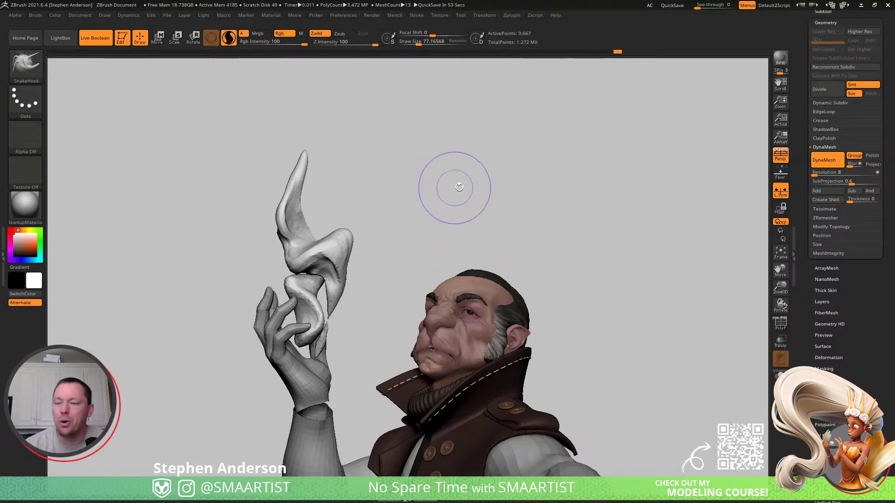
drag(355, 199, 310, 255)
mouse_move(310, 256)
right_down()
mouse_move(266, 344)
mouse_move(310, 326)
right_up()
mouse_move(308, 327)
mouse_down()
mouse_move(321, 337)
mouse_move(331, 311)
mouse_move(317, 264)
mouse_up()
right_drag(319, 283, 359, 272)
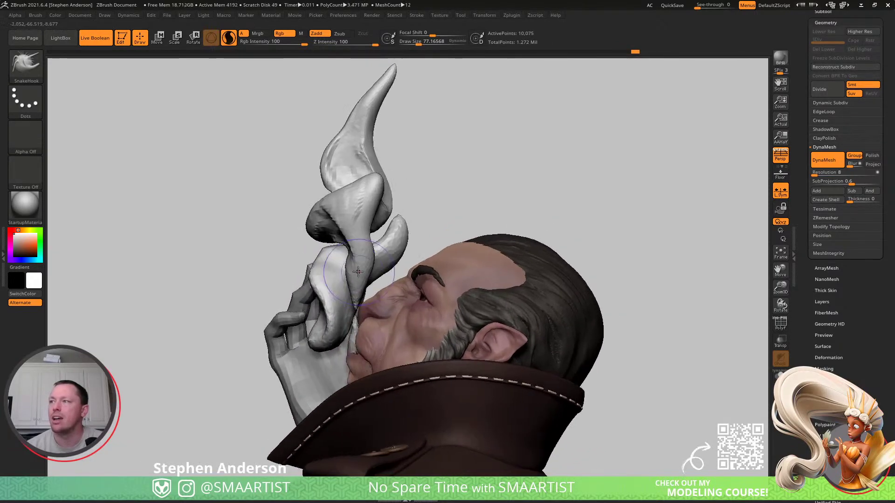
- Hollow and fold the main flame's middle bend with SnakeHook at draw sizes of about 77, 114 and 65
mouse_move(348, 269)
mouse_down()
mouse_move(359, 267)
mouse_move(356, 233)
mouse_up()
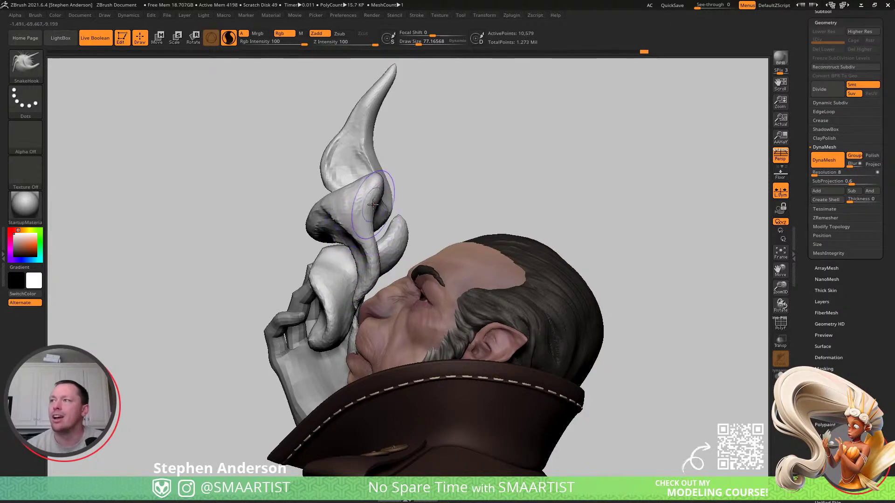
drag(364, 198, 369, 197)
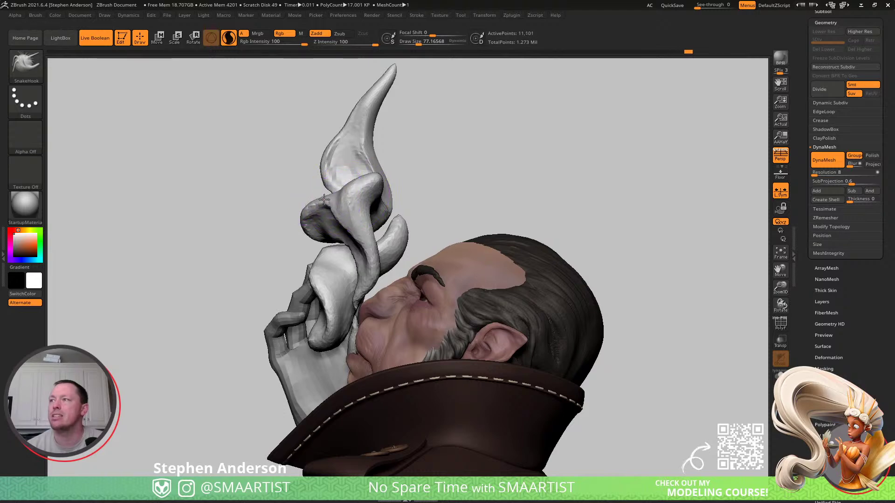
key(s)
drag(318, 199, 323, 200)
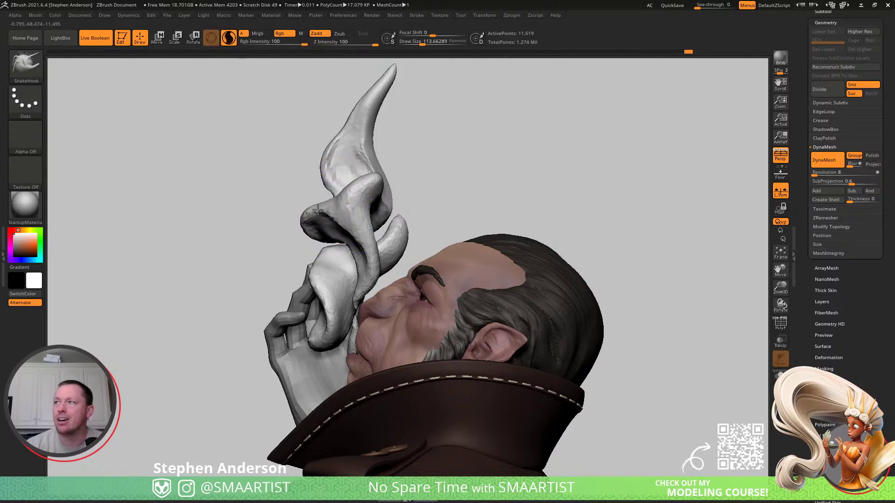
key(s)
drag(331, 227, 329, 231)
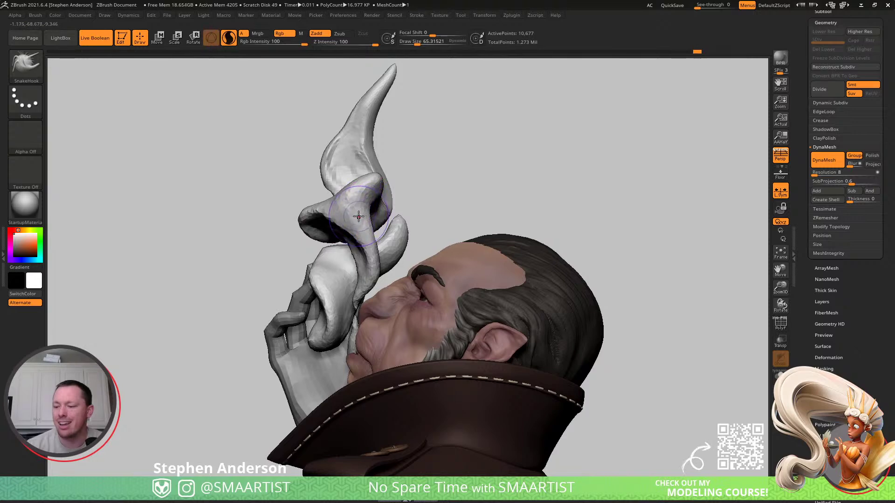
- Work the hollow of the main flame's middle bend with ClayBuildup at draw sizes of about 33 and 48
mouse_move(358, 210)
right_down()
mouse_move(332, 228)
mouse_move(370, 211)
right_up()
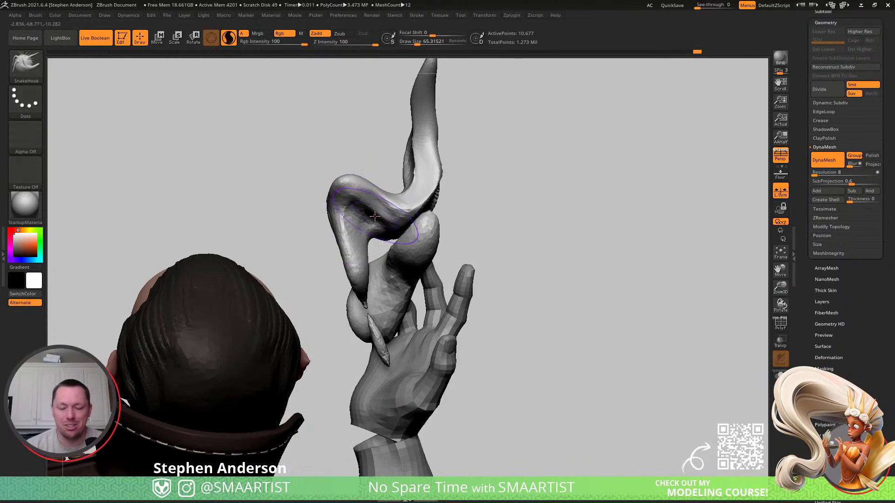
key(b)
key(c)
key(b)
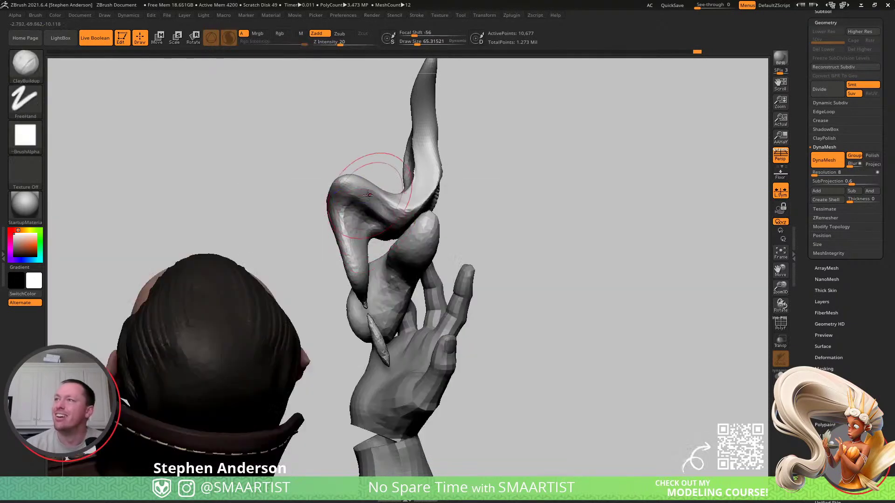
key(s)
drag(368, 212, 369, 212)
mouse_move(368, 211)
right_down()
mouse_move(370, 196)
mouse_move(379, 215)
right_up()
click(364, 211)
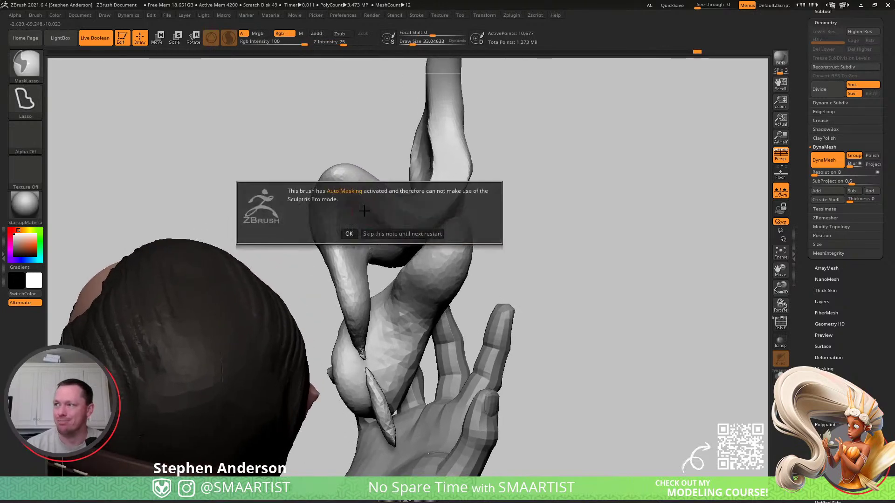
click(350, 234)
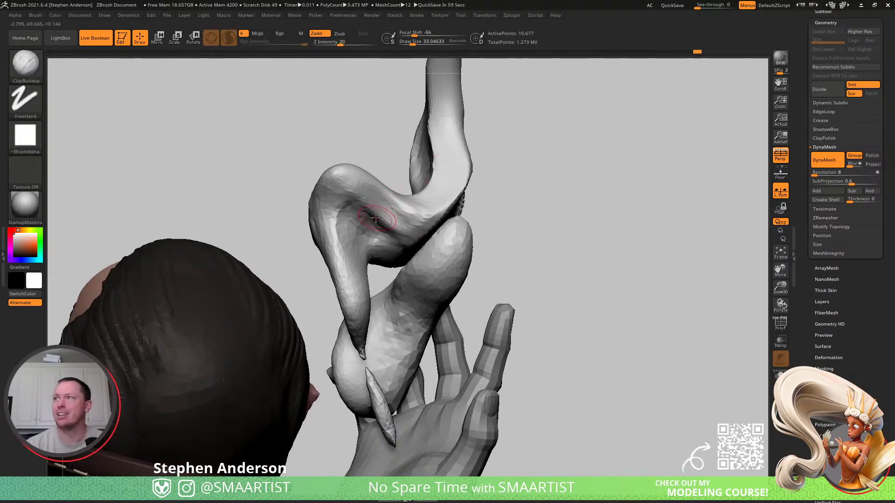
key(s)
mouse_move(378, 216)
mouse_down()
mouse_move(391, 224)
mouse_move(384, 232)
mouse_move(338, 240)
mouse_move(376, 227)
mouse_move(349, 208)
mouse_up()
- Smooth the inner fold of the main flame's upper tongue and blend its base with ClayBuildup strokes
right_drag(415, 215, 520, 224)
shift+drag(413, 192, 424, 168)
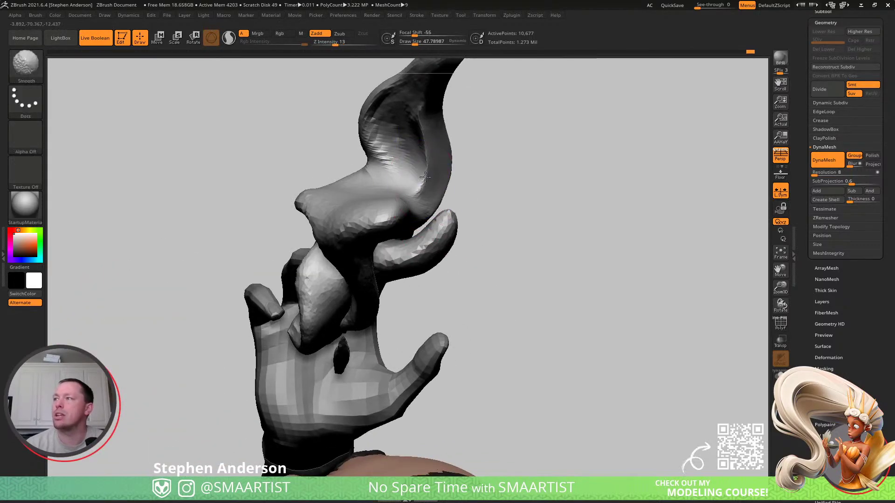
right_drag(404, 169, 312, 161)
mouse_move(403, 140)
alt+right_down()
mouse_move(384, 218)
mouse_move(345, 239)
alt+right_up()
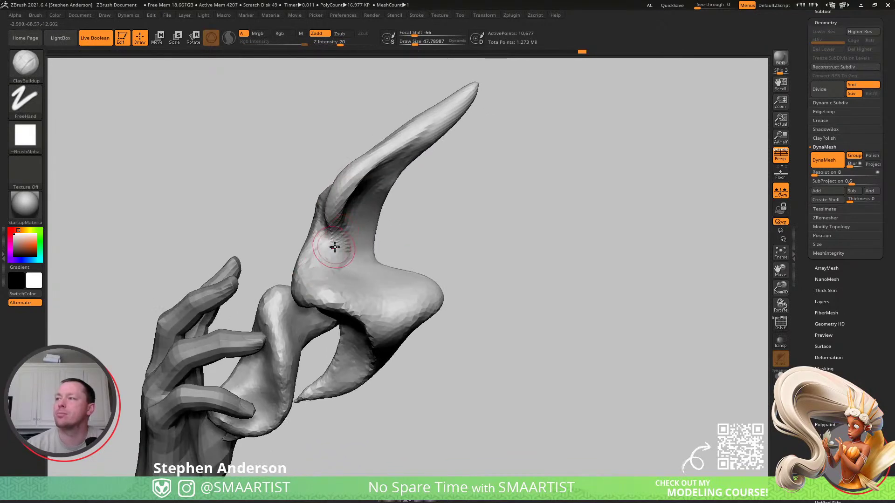
mouse_move(321, 280)
mouse_down()
mouse_move(372, 295)
mouse_move(322, 261)
mouse_up()
mouse_move(314, 264)
right_down()
mouse_move(328, 263)
mouse_move(354, 295)
right_up()
mouse_move(352, 293)
mouse_down()
mouse_move(356, 265)
mouse_move(348, 279)
mouse_move(357, 275)
mouse_up()
right_drag(357, 276, 360, 236)
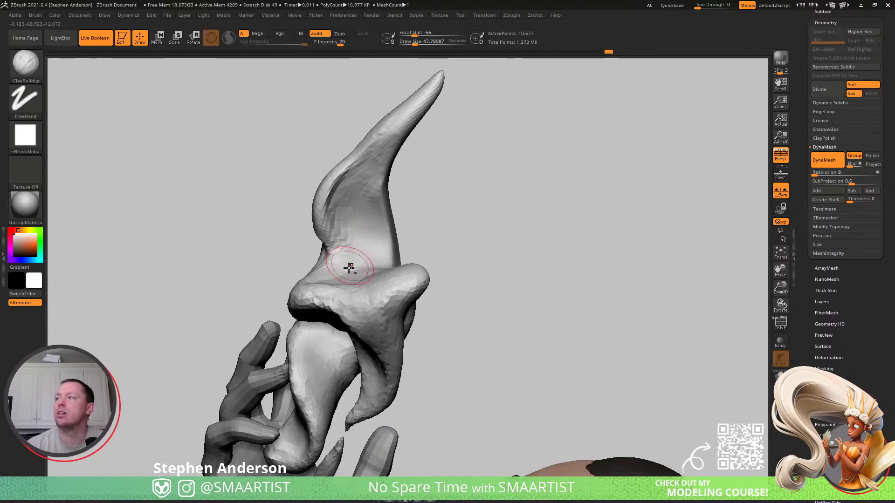
- Sculpt broad planes along the back and sides of the main flame's upper tongue with ClayBuildup at a draw size of about 77
mouse_move(409, 277)
right_down()
mouse_move(397, 244)
mouse_move(284, 249)
right_up()
key(s)
drag(274, 236, 277, 236)
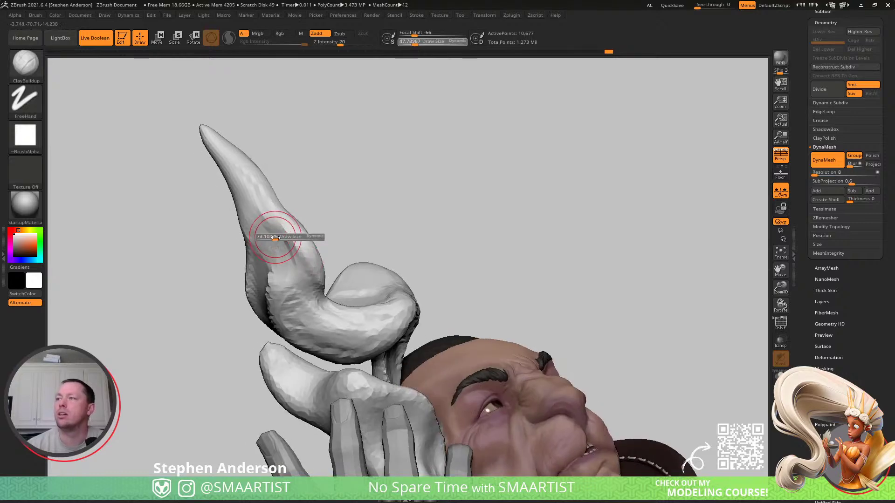
mouse_move(278, 236)
right_down()
mouse_move(250, 213)
mouse_move(280, 176)
mouse_move(205, 173)
right_up()
mouse_move(243, 179)
alt+mouse_down()
mouse_move(208, 150)
mouse_move(230, 212)
alt+mouse_up()
right_drag(273, 175, 256, 164)
mouse_move(248, 208)
right_down()
mouse_move(273, 213)
mouse_move(283, 178)
right_up()
drag(291, 139, 291, 122)
mouse_move(283, 168)
mouse_down()
mouse_move(280, 194)
mouse_move(298, 185)
mouse_move(282, 201)
mouse_up()
right_drag(276, 184, 254, 206)
mouse_move(310, 189)
mouse_down()
mouse_move(303, 242)
mouse_move(307, 197)
mouse_move(303, 228)
mouse_up()
right_drag(304, 211, 358, 219)
drag(275, 169, 280, 198)
mouse_move(280, 198)
right_down()
mouse_move(327, 196)
mouse_move(290, 202)
mouse_move(289, 193)
right_up()
- Reshape the main flame's tip and upper neck with the Move brush, undoing the last pull
key(b)
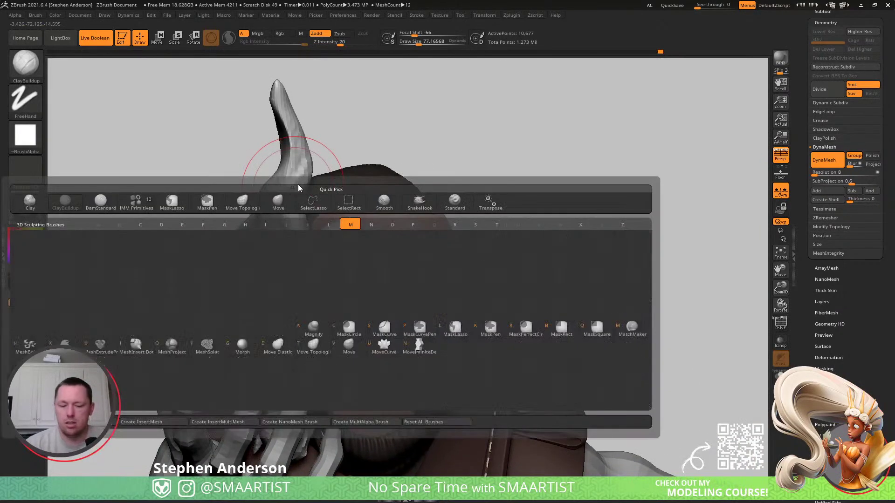
key(m)
key(v)
drag(286, 101, 286, 95)
key(s)
drag(283, 96, 260, 83)
mouse_move(276, 97)
ctrl+right_down()
mouse_move(266, 156)
mouse_move(278, 135)
mouse_move(278, 171)
ctrl+right_up()
key(s)
mouse_move(278, 171)
mouse_down()
mouse_move(286, 172)
mouse_move(257, 166)
mouse_up()
mouse_move(290, 207)
mouse_down()
mouse_move(291, 216)
mouse_move(251, 209)
mouse_move(265, 208)
mouse_up()
key(ctrl+z)
- Adjust the curve of the main flame's upper tongue with the Move brush at a draw size of about 81
mouse_move(284, 203)
right_down()
mouse_move(250, 194)
mouse_move(280, 199)
right_up()
drag(269, 202, 263, 205)
mouse_move(261, 226)
right_down()
mouse_move(351, 240)
mouse_move(306, 208)
mouse_move(273, 200)
right_up()
key(s)
drag(263, 180, 260, 180)
- Stretch the small flame's tongue upward alongside the main flame with the Move Topological brush
ctrl+right_drag(247, 219, 234, 179)
right_drag(234, 179, 313, 219)
ctrl+right_drag(312, 219, 323, 322)
mouse_move(324, 322)
right_down()
mouse_move(261, 240)
mouse_move(273, 244)
right_up()
key(b)
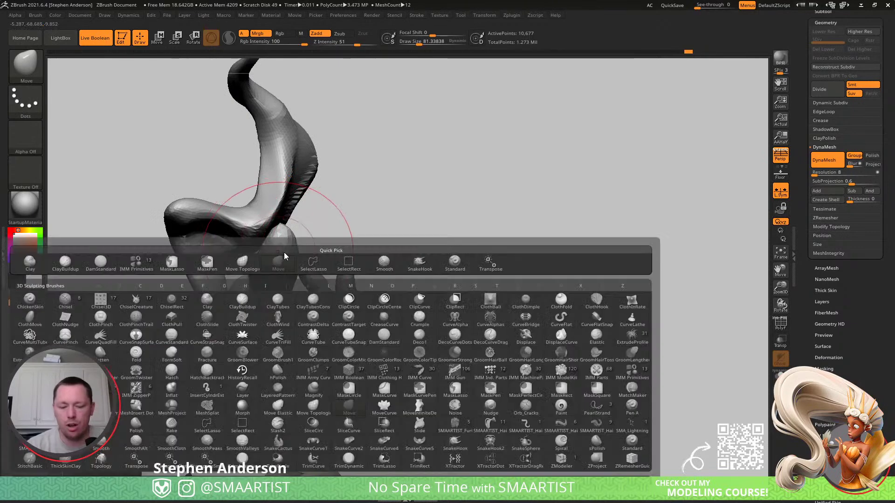
key(m)
key(t)
drag(278, 226, 300, 166)
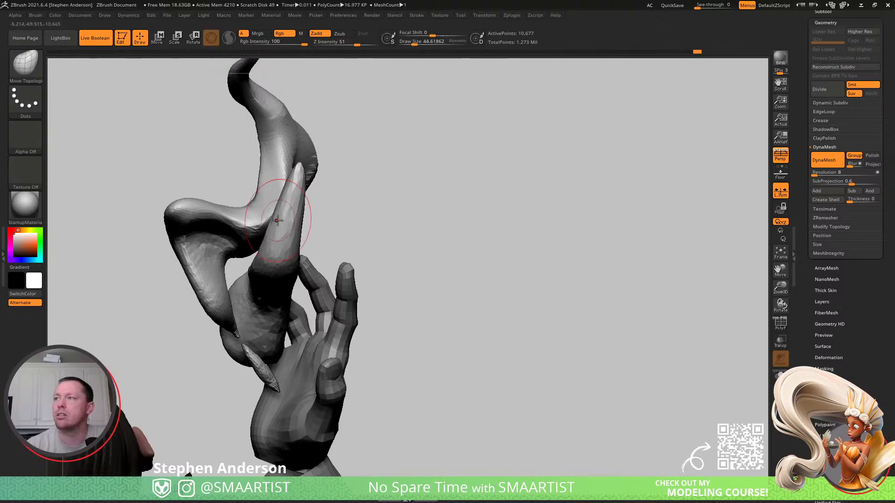
- Turn on the polyframe display and smooth the small flame's stretched tongue to a slimmer point
key(w)
key(shift+f)
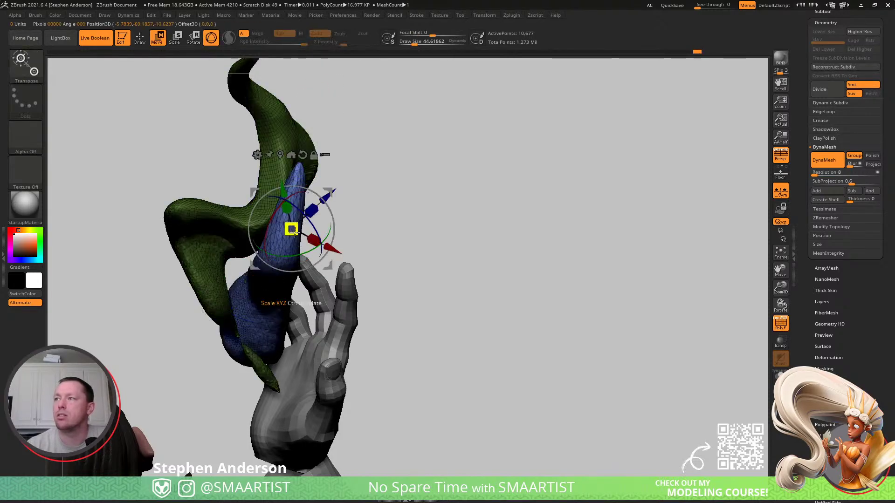
key(q)
key(shift)
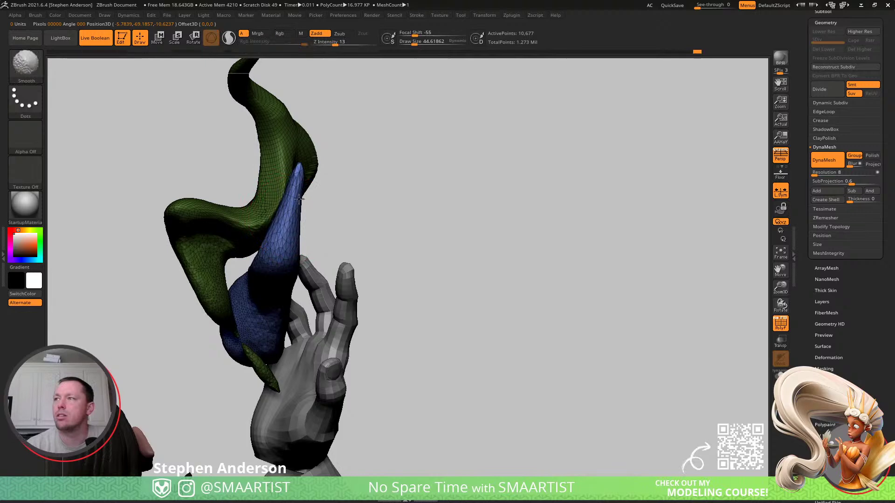
right_drag(280, 211, 315, 214)
shift+drag(296, 207, 293, 235)
key(shift)
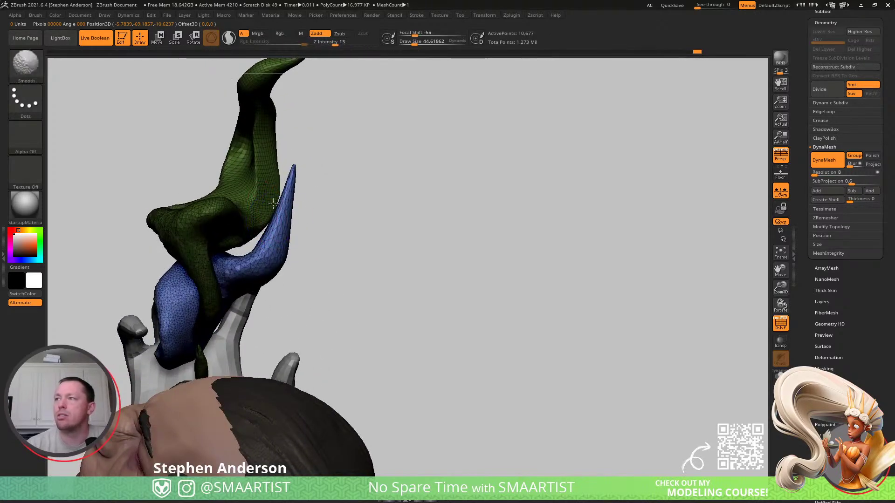
- Shift the small flame's tongue sideways with Move Topological at a draw size of about 135
mouse_move(282, 195)
right_down()
mouse_move(300, 219)
mouse_move(279, 214)
right_up()
key(s)
drag(291, 220, 290, 220)
drag(288, 221, 297, 222)
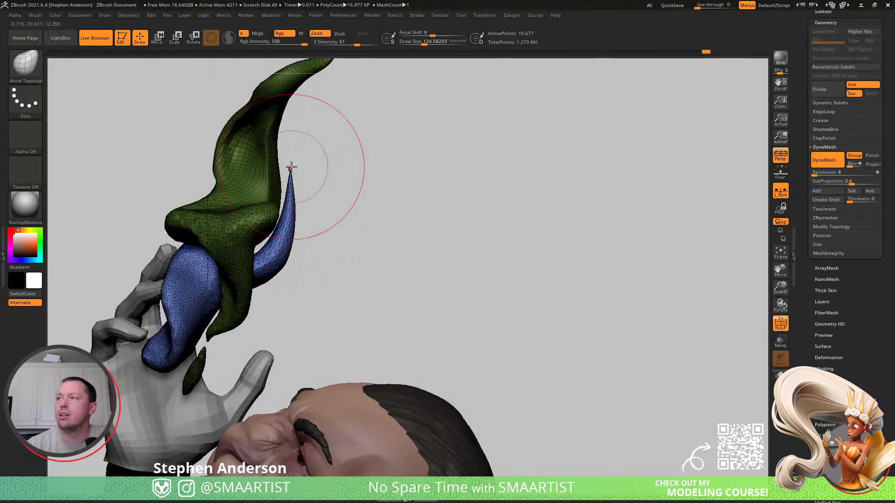
- Push the small flame's tongue, waist and base into an S-curve with Move Topological at a draw size of about 99
right_drag(420, 199, 333, 247)
key(s)
drag(266, 250, 252, 261)
drag(298, 283, 288, 281)
mouse_move(301, 321)
mouse_down()
mouse_move(310, 320)
mouse_move(278, 322)
mouse_up()
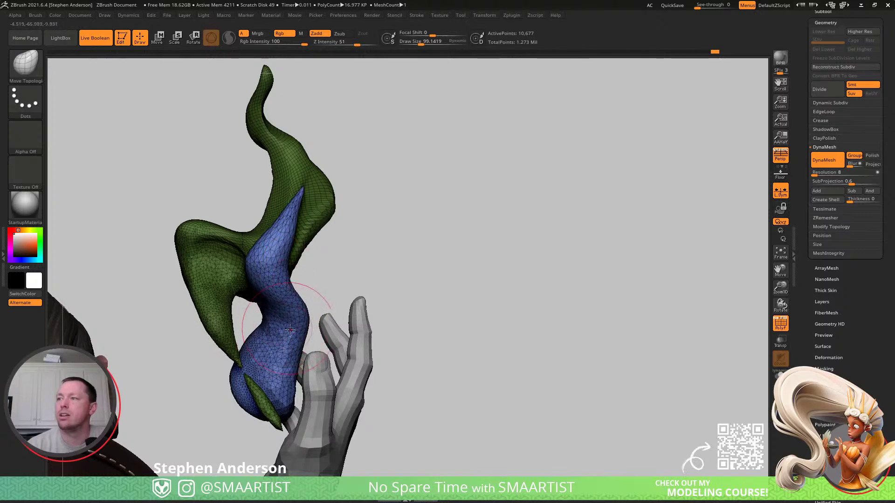
drag(288, 388, 218, 373)
drag(291, 376, 298, 361)
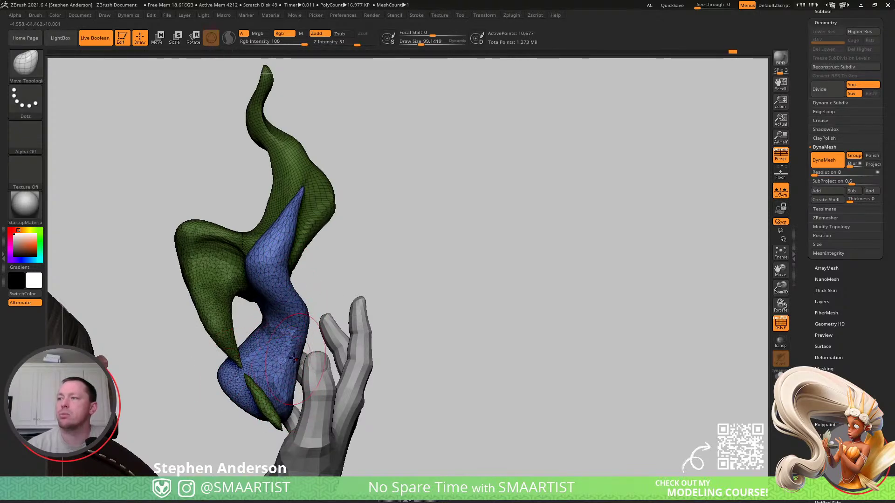
drag(262, 331, 259, 328)
- Refine the small flame's waist and tongue contour with Move Topological at draw sizes of about 62, 114 and 81
alt+drag(306, 290, 295, 245)
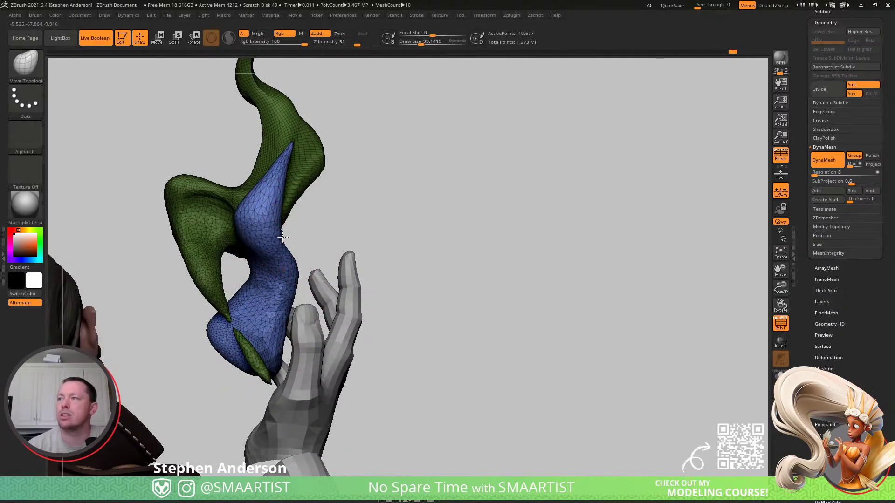
key(ctrl)
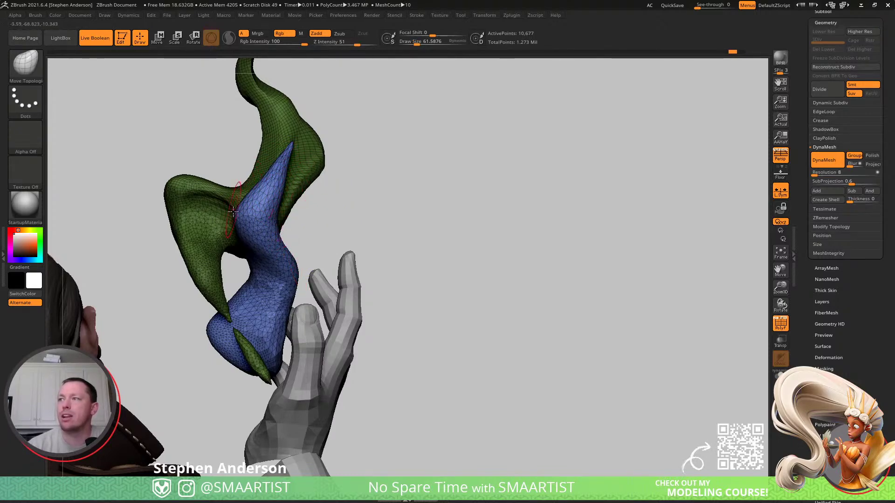
key(s)
drag(273, 220, 277, 220)
drag(277, 227, 285, 246)
right_drag(281, 232, 289, 250)
drag(274, 232, 278, 235)
drag(276, 169, 272, 171)
mouse_move(239, 224)
mouse_down()
mouse_move(222, 252)
mouse_move(245, 261)
mouse_move(236, 250)
mouse_up()
key(s)
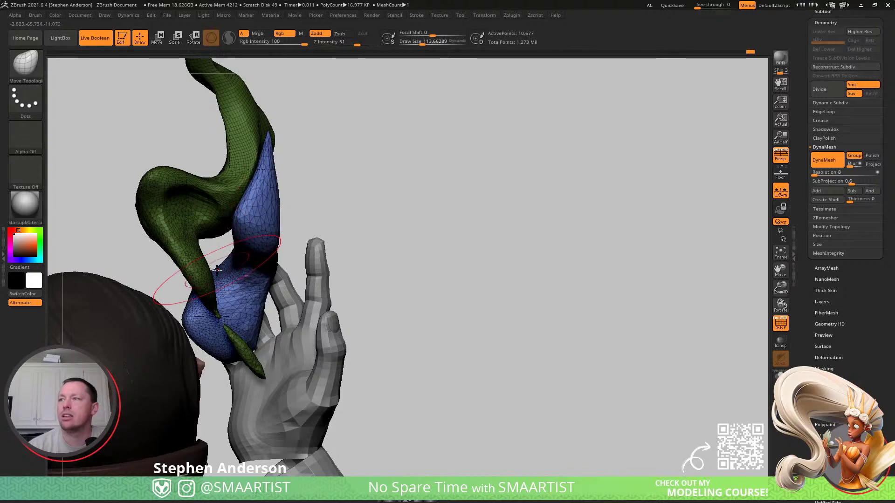
key(bracketleft)
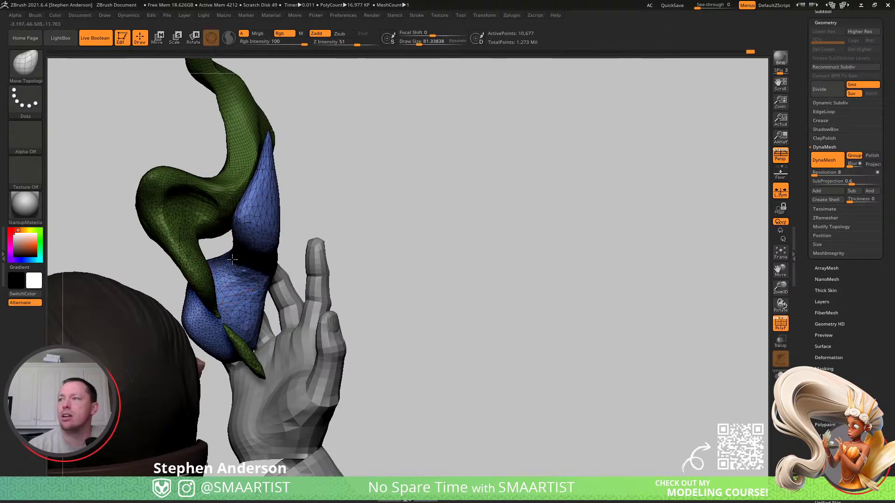
drag(210, 246, 427, 250)
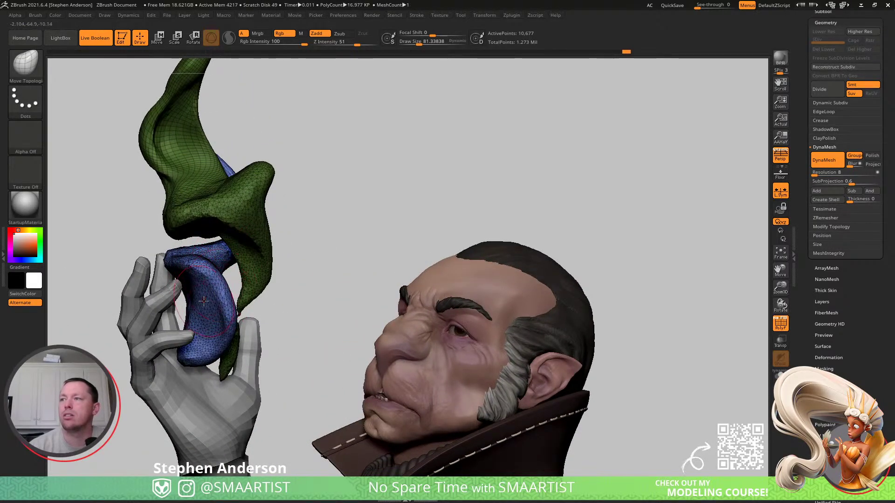
- Turn off the polyframe display, mask the main flame, and set up ClayBuildup at a draw size of about 114
ctrl+right_drag(214, 319, 343, 242)
key(shift+f)
mouse_move(222, 259)
ctrl+right_down()
mouse_move(191, 290)
mouse_move(185, 279)
mouse_move(201, 279)
mouse_move(243, 308)
mouse_move(210, 301)
ctrl+right_up()
key(b)
key(c)
key(b)
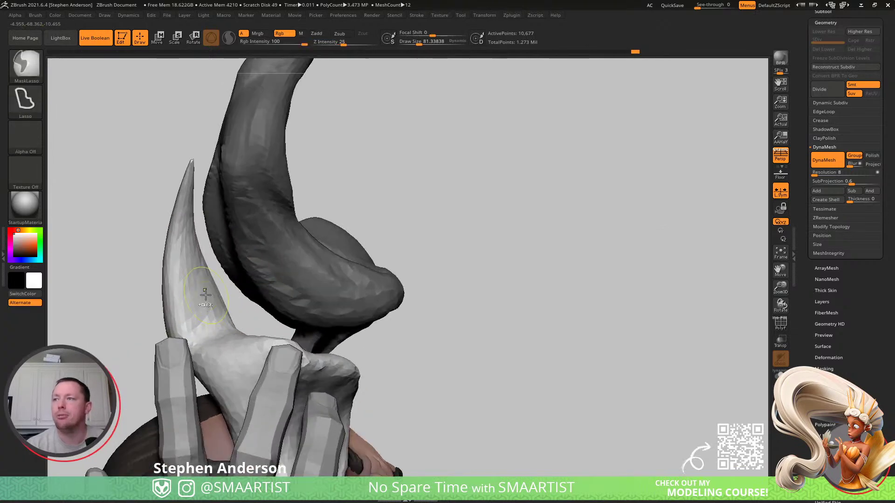
key(s)
drag(197, 294, 200, 294)
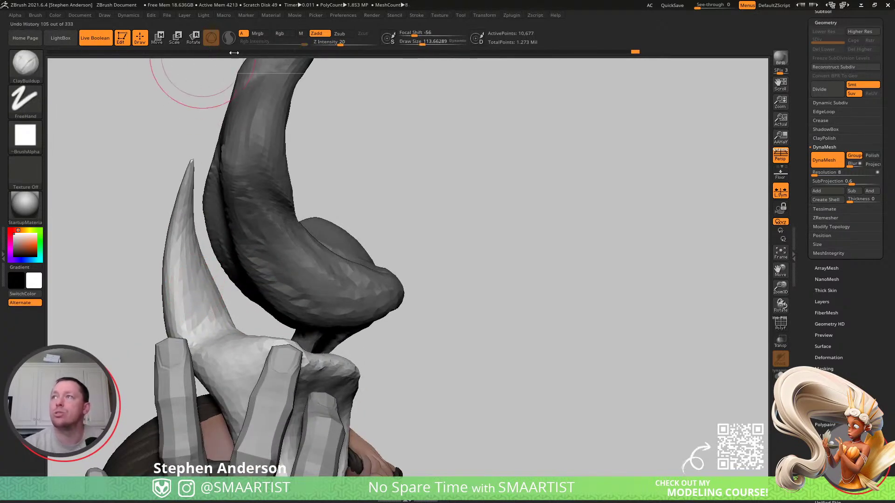
- Enable Sculptris Pro and smooth the small flame's upper tongue and rounded base
key(shift)
click(229, 37)
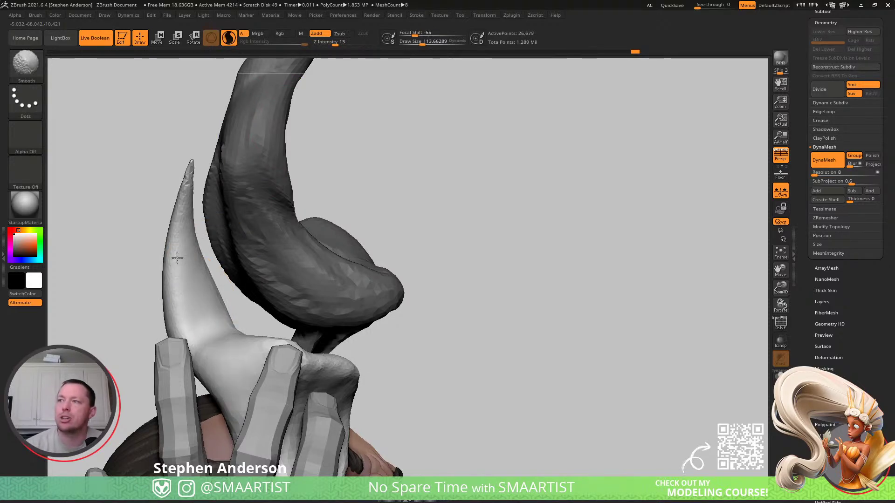
click(154, 310)
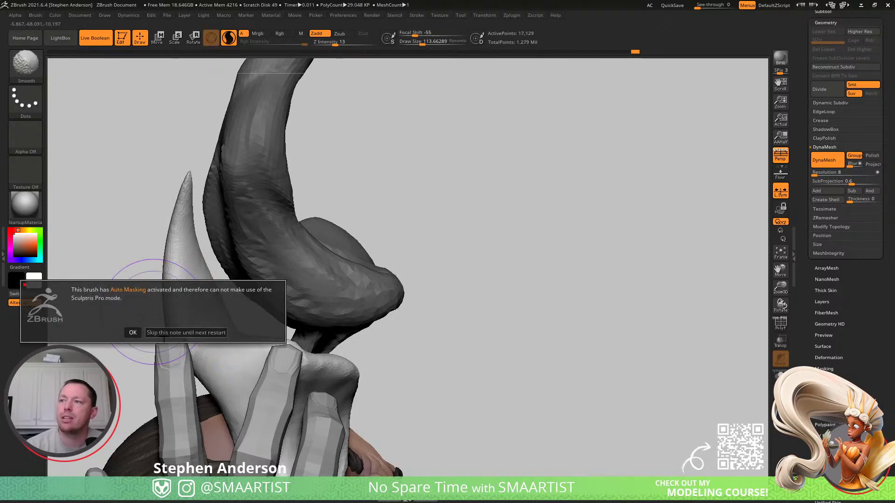
click(165, 333)
right_drag(170, 286, 226, 280)
mouse_move(161, 366)
shift+mouse_down()
mouse_move(132, 280)
mouse_move(171, 367)
shift+mouse_up()
mouse_move(153, 388)
alt+right_down()
mouse_move(242, 226)
mouse_move(276, 260)
mouse_move(307, 262)
mouse_move(295, 290)
alt+right_up()
shift+drag(296, 299, 286, 396)
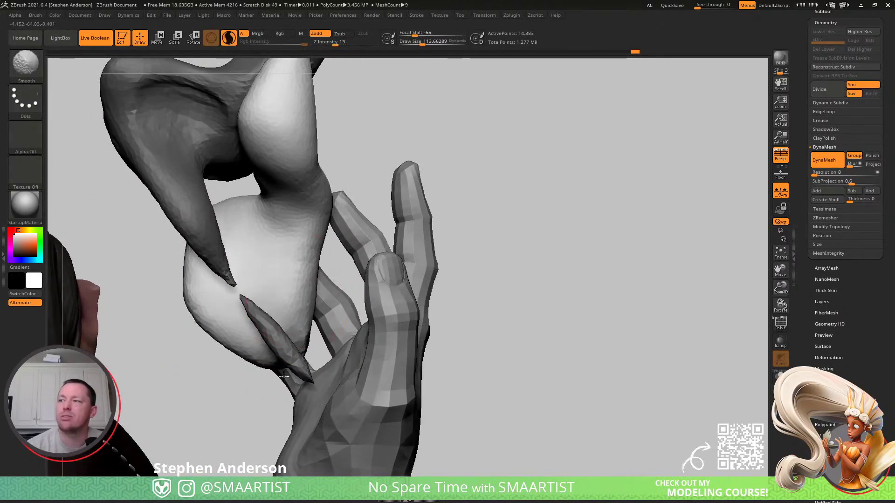
shift+drag(197, 254, 205, 235)
- Sculpt the small flame's body and deepen the hollow beneath its folded lip with ClayBuildup at a draw size of about 114
alt+right_drag(283, 194, 233, 345)
right_drag(230, 294, 150, 297)
mouse_move(254, 256)
mouse_down()
mouse_move(244, 219)
mouse_move(258, 200)
mouse_move(258, 302)
mouse_up()
right_drag(257, 302, 275, 333)
drag(282, 340, 321, 373)
mouse_move(312, 345)
right_down()
mouse_move(375, 326)
mouse_move(333, 338)
mouse_move(347, 343)
right_up()
mouse_move(439, 348)
right_down()
mouse_move(403, 321)
mouse_move(321, 298)
right_up()
drag(321, 322, 362, 322)
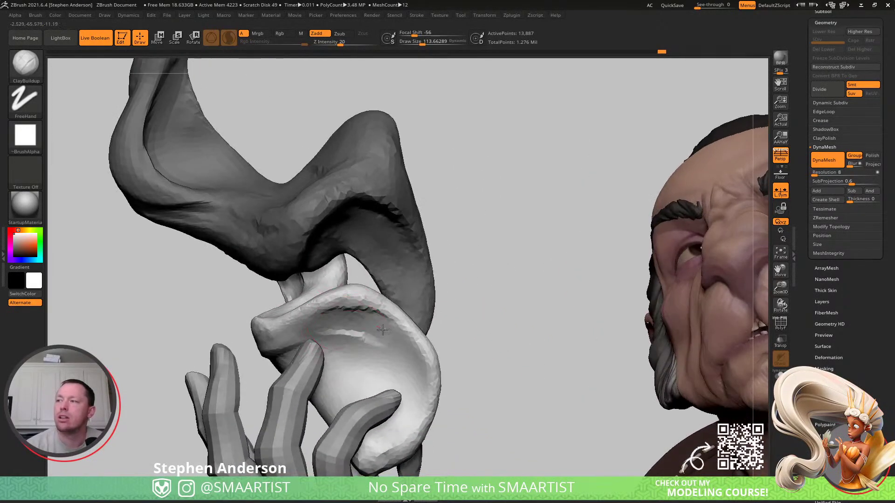
drag(390, 363, 404, 392)
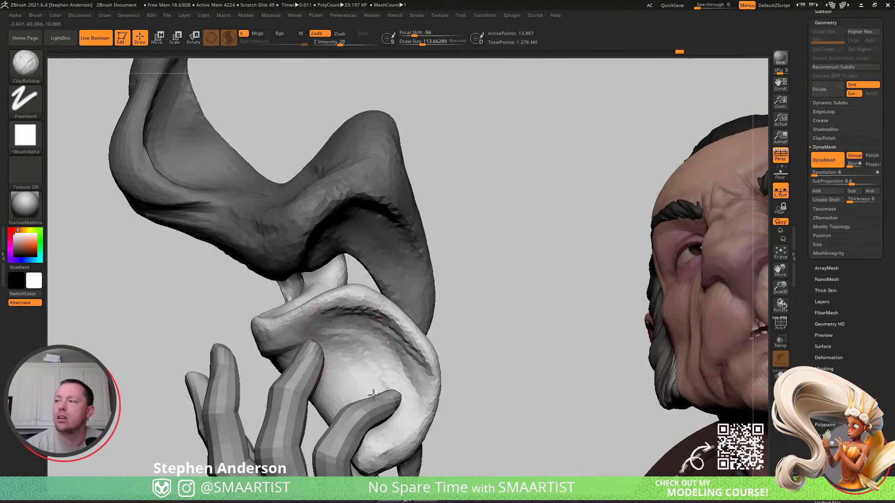
mouse_move(372, 322)
right_down()
mouse_move(320, 336)
mouse_move(336, 345)
mouse_move(356, 323)
right_up()
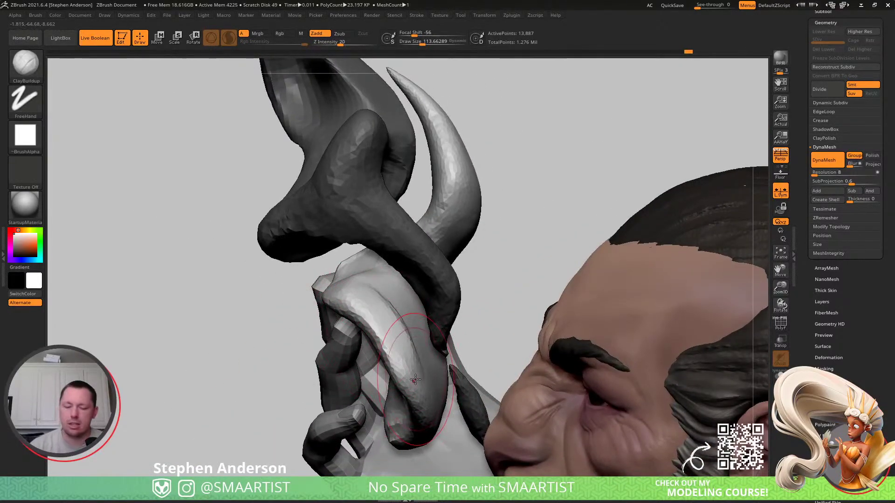
- Reshape the base of the small flame's tongue and its folded lip with the Move brush at a draw size of about 114
key(b)
key(m)
key(v)
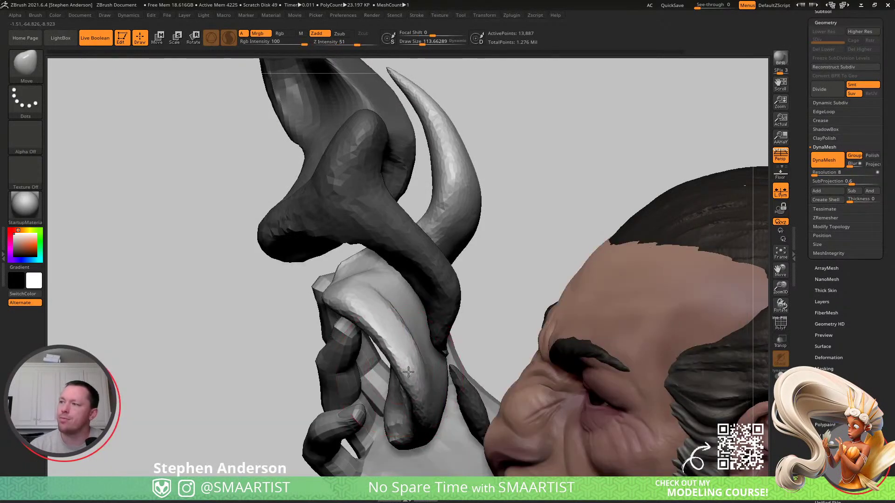
mouse_move(402, 373)
right_down()
mouse_move(429, 322)
mouse_move(395, 395)
right_up()
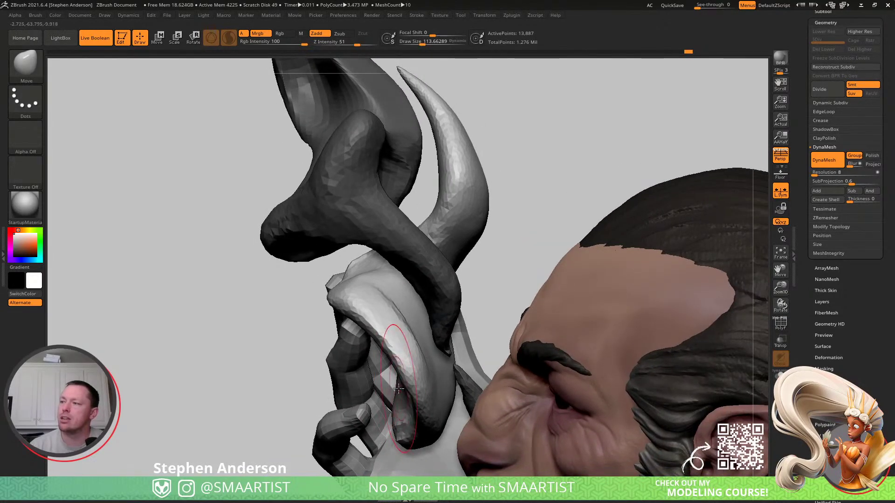
right_drag(420, 402, 419, 360)
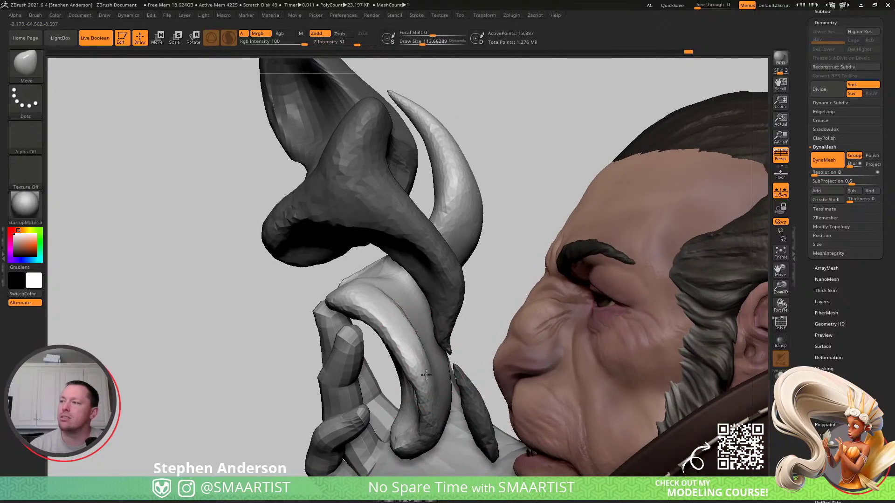
mouse_move(425, 396)
right_down()
mouse_move(453, 310)
mouse_move(568, 306)
mouse_move(545, 304)
right_up()
right_drag(300, 300, 259, 297)
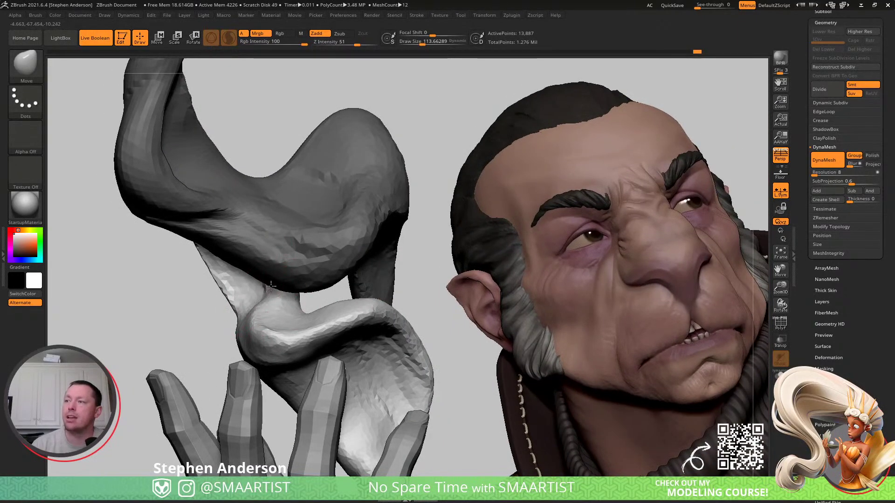
mouse_move(223, 298)
mouse_down()
mouse_move(236, 293)
mouse_move(225, 263)
mouse_up()
drag(287, 305, 382, 342)
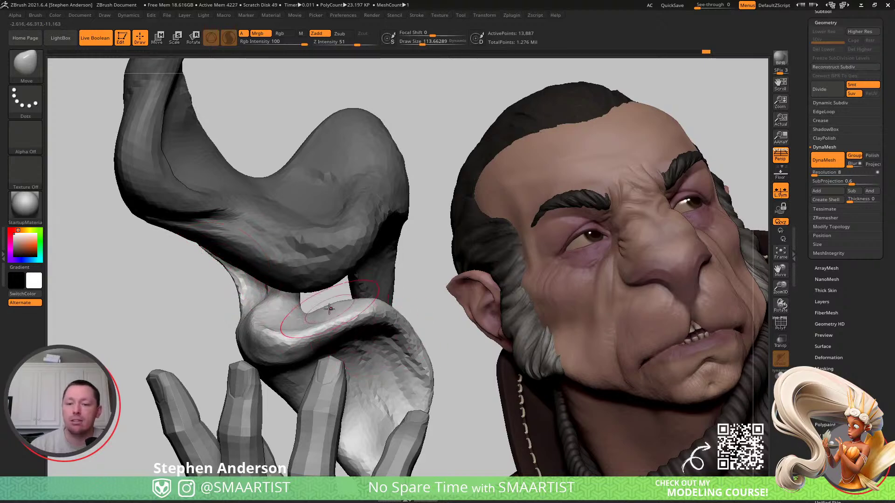
- Isolate the flame and sculpt a vertical ridge down the small flame's stem with ClayBuildup at a draw size of about 65
mouse_move(305, 356)
right_down()
mouse_move(305, 298)
mouse_move(280, 327)
mouse_move(301, 322)
mouse_move(296, 303)
mouse_move(265, 291)
right_up()
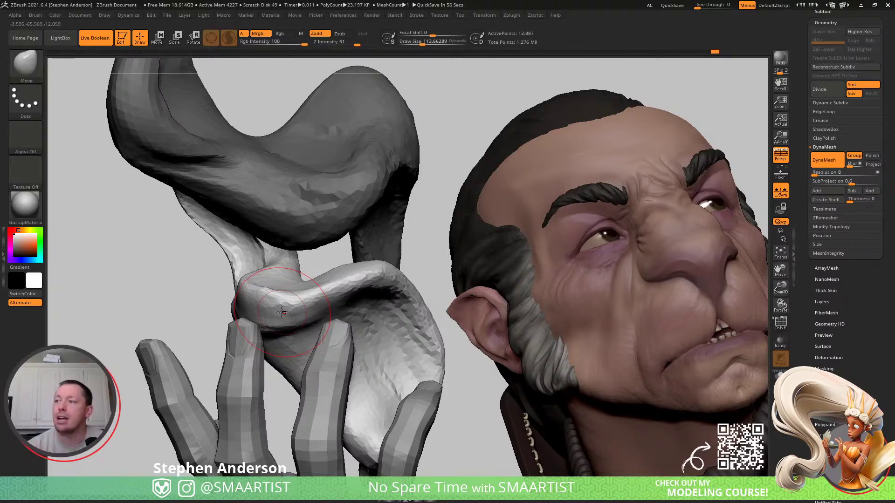
right_drag(332, 301, 385, 294)
right_drag(224, 414, 257, 408)
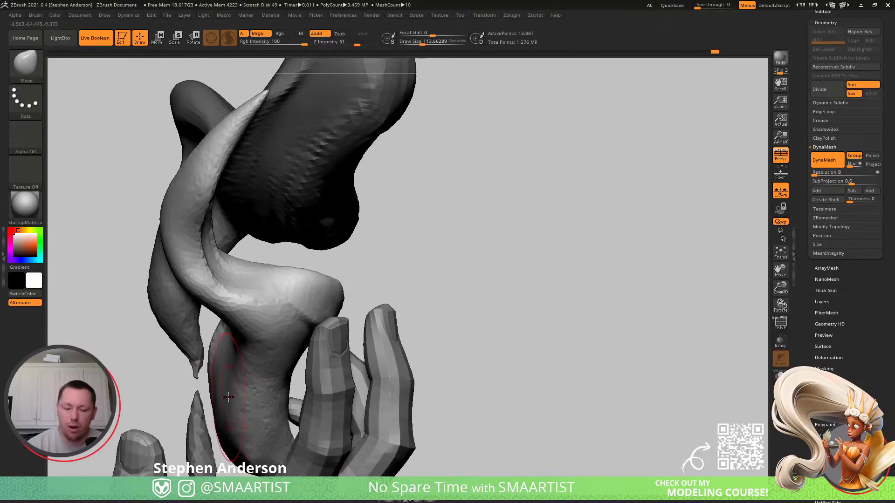
key(b)
key(m)
key(l)
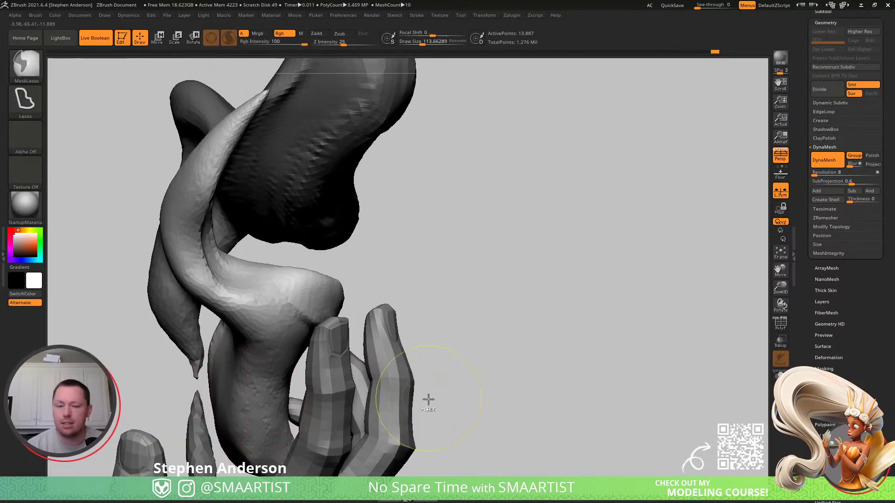
key(ctrl+s)
right_drag(326, 424, 277, 324)
right_drag(284, 293, 279, 273)
key(s)
drag(267, 265, 262, 265)
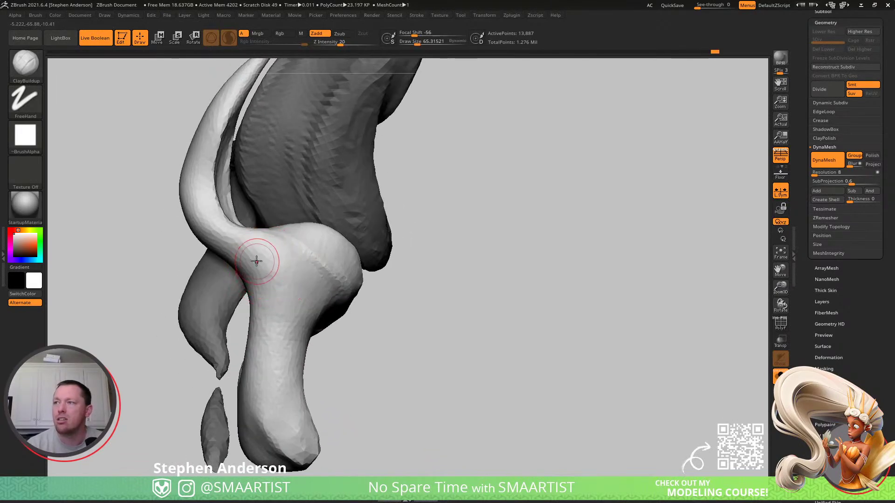
drag(274, 308, 258, 417)
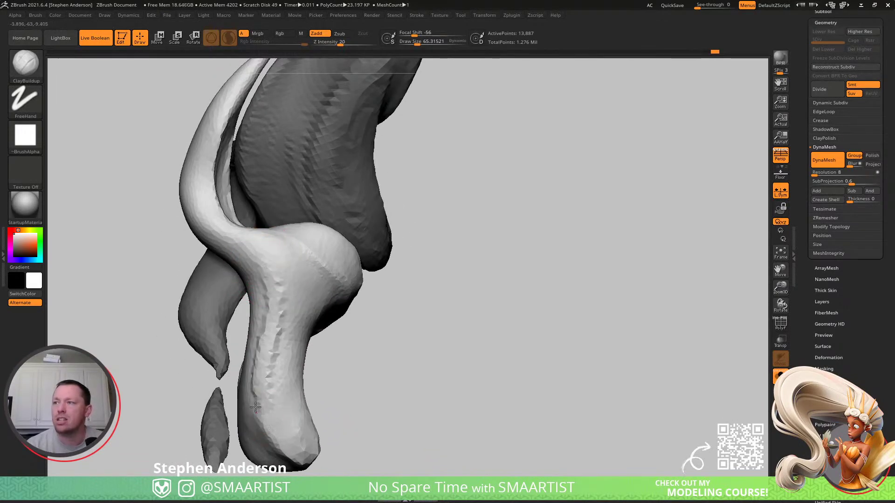
- Sculpt flowing folds from the small flame's lower body up to its bend with ClayBuildup at a draw size of about 86
right_drag(249, 330, 279, 320)
key(s)
drag(231, 304, 226, 385)
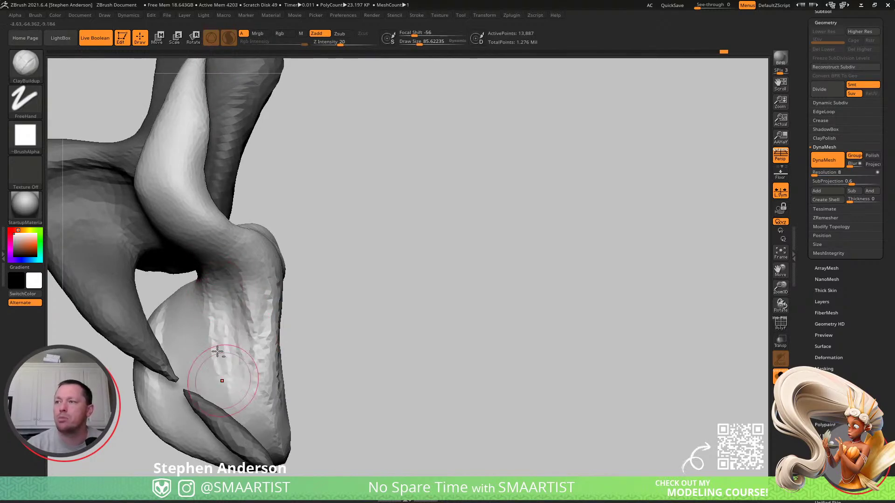
right_drag(198, 349, 217, 327)
mouse_move(210, 359)
right_down()
mouse_move(228, 277)
mouse_move(205, 189)
right_up()
mouse_move(257, 257)
alt+mouse_down()
mouse_move(279, 287)
mouse_move(270, 319)
alt+mouse_up()
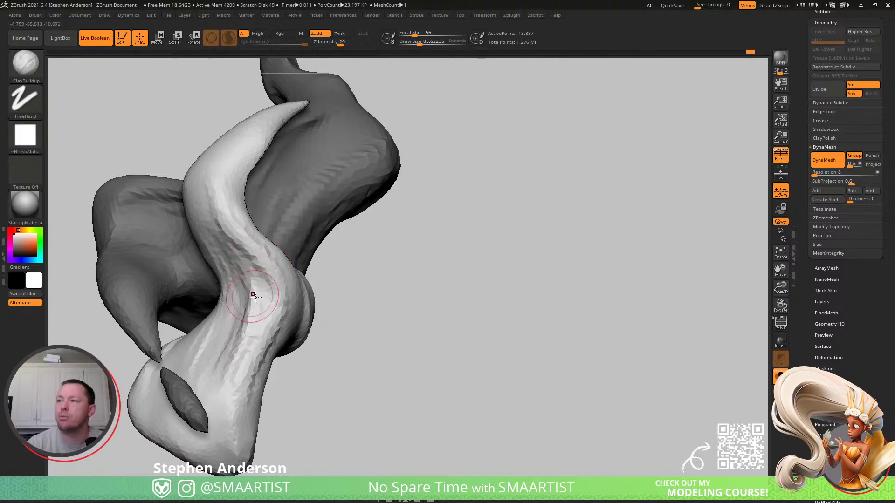
- Build up the transition between the small flame's stem, upper tongue and folded lip with ClayBuildup at a draw size of about 86
mouse_move(265, 316)
right_down()
mouse_move(252, 327)
mouse_move(284, 333)
right_up()
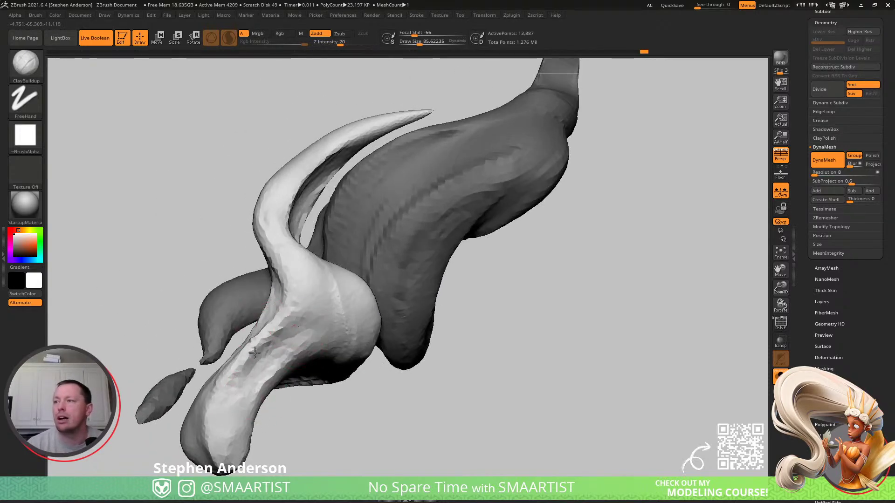
mouse_move(293, 328)
right_down()
mouse_move(300, 334)
mouse_move(309, 259)
right_up()
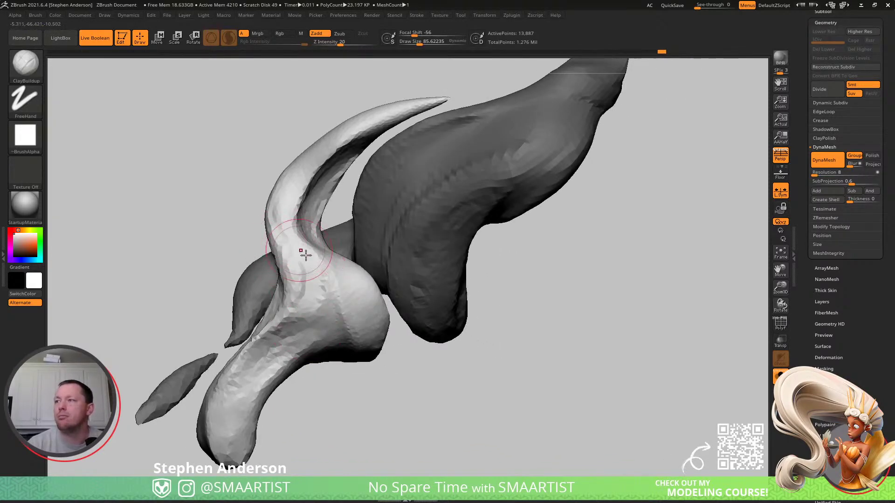
mouse_move(310, 296)
right_down()
mouse_move(284, 271)
mouse_move(299, 389)
right_up()
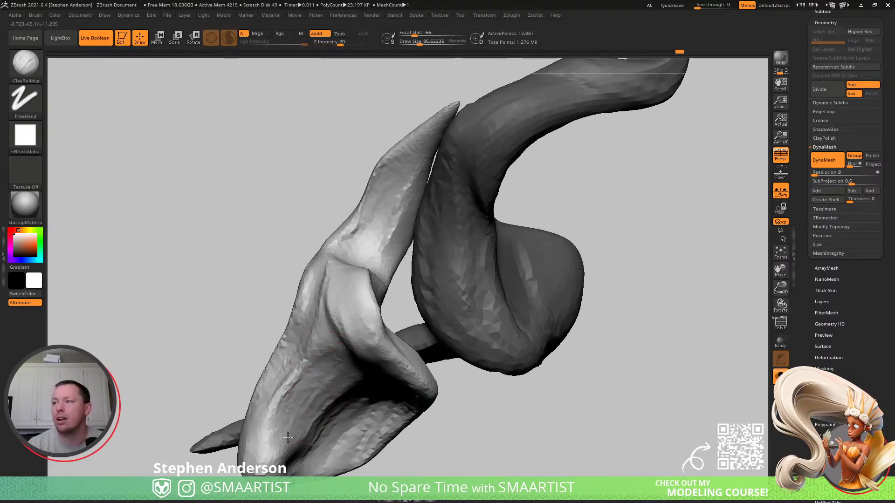
mouse_move(284, 405)
right_down()
mouse_move(322, 395)
mouse_move(296, 411)
mouse_move(349, 187)
right_up()
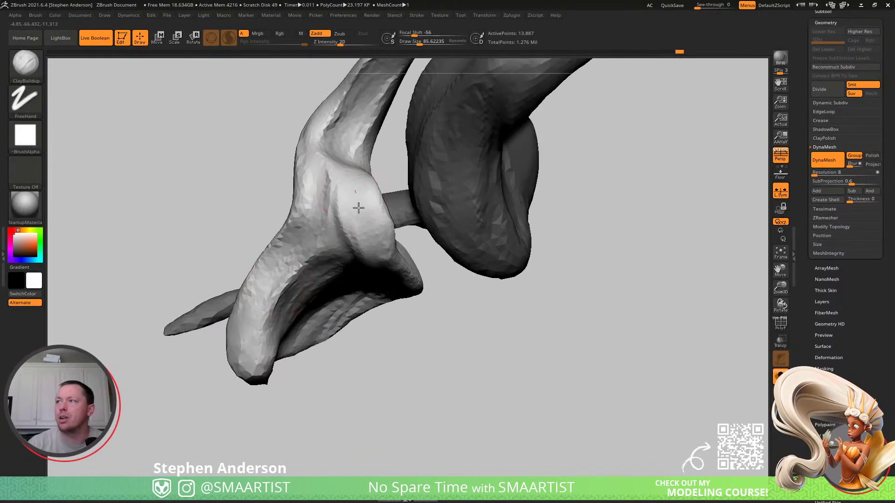
mouse_move(379, 284)
right_down()
mouse_move(359, 208)
mouse_move(343, 290)
mouse_move(345, 240)
mouse_move(371, 258)
right_up()
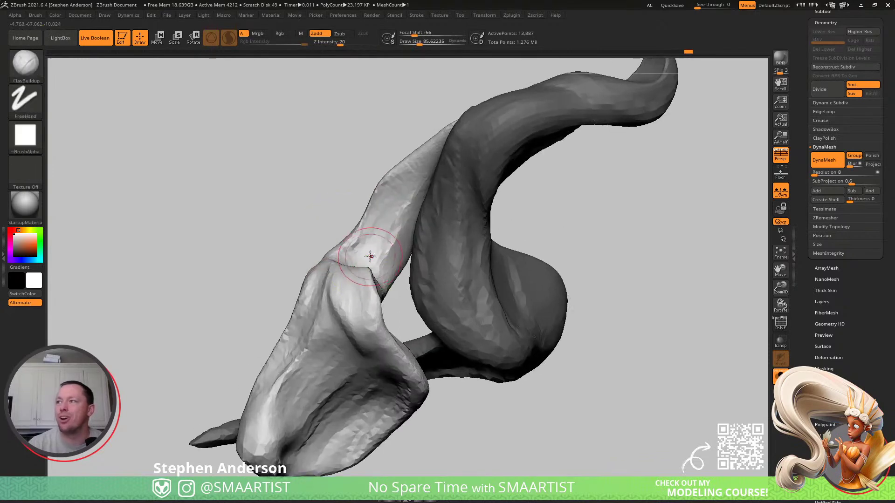
- Pull the small flame's lip corner outward and notch the tongue's base with the Move brush at a draw size of about 129
key(b)
key(m)
key(v)
key(s)
drag(325, 251, 328, 251)
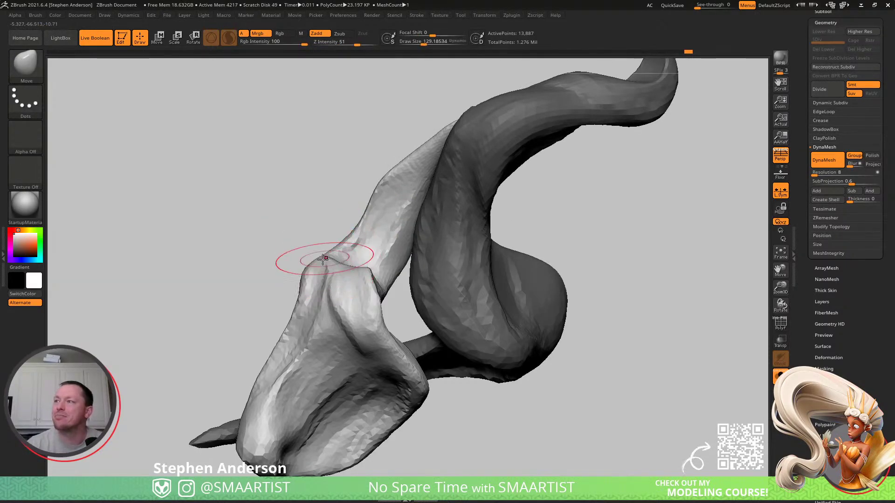
right_drag(325, 257, 322, 247)
right_click(323, 245)
drag(304, 263, 283, 250)
mouse_move(343, 248)
mouse_down()
mouse_move(334, 241)
mouse_move(382, 231)
mouse_up()
- Curve the small flame's upper tongue into a slimmer S-shape and adjust its bend with the Move brush
mouse_move(383, 231)
right_down()
mouse_move(391, 204)
mouse_move(370, 189)
right_up()
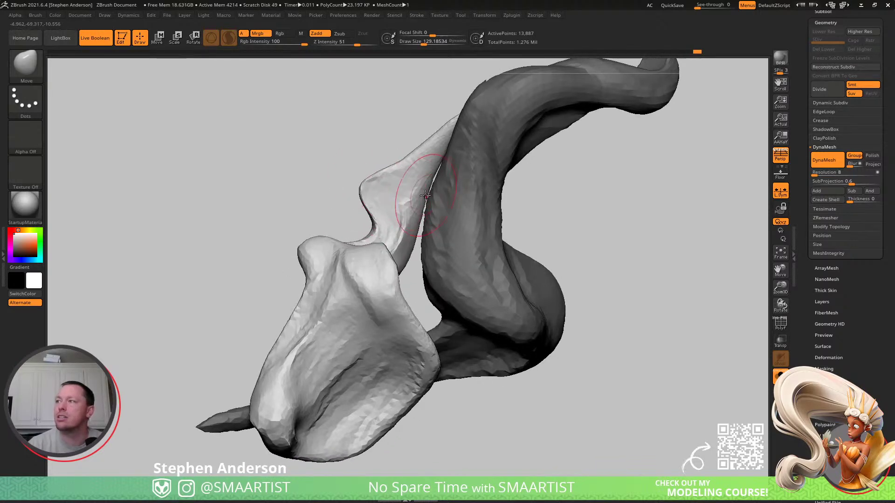
drag(430, 142, 436, 113)
mouse_move(421, 142)
right_down()
mouse_move(435, 143)
mouse_move(378, 198)
right_up()
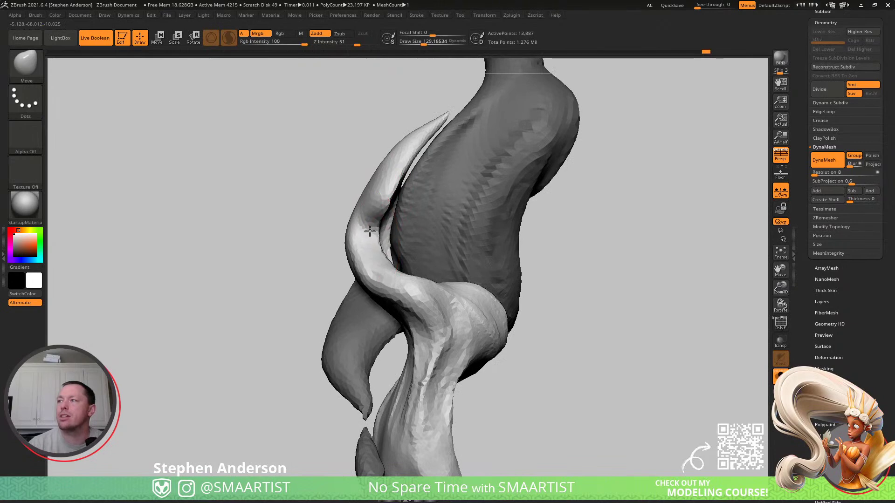
drag(393, 166, 412, 134)
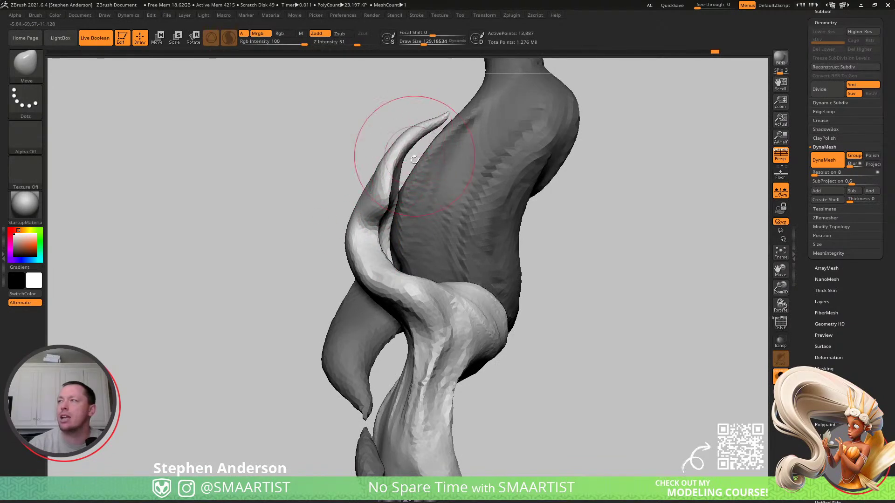
right_drag(345, 279, 359, 270)
mouse_move(399, 298)
mouse_down()
mouse_move(389, 288)
mouse_move(398, 294)
mouse_move(404, 282)
mouse_up()
drag(367, 259, 356, 278)
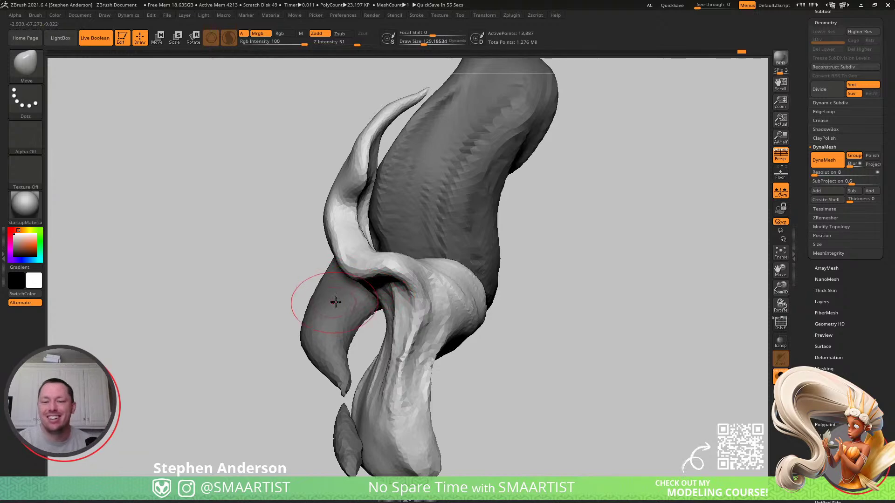
- Invert the mask to free the main flame, reduce the Move draw size to about 77, and show the whole character again
mouse_move(517, 359)
mouse_down()
mouse_move(410, 241)
mouse_move(413, 331)
mouse_move(389, 343)
mouse_up()
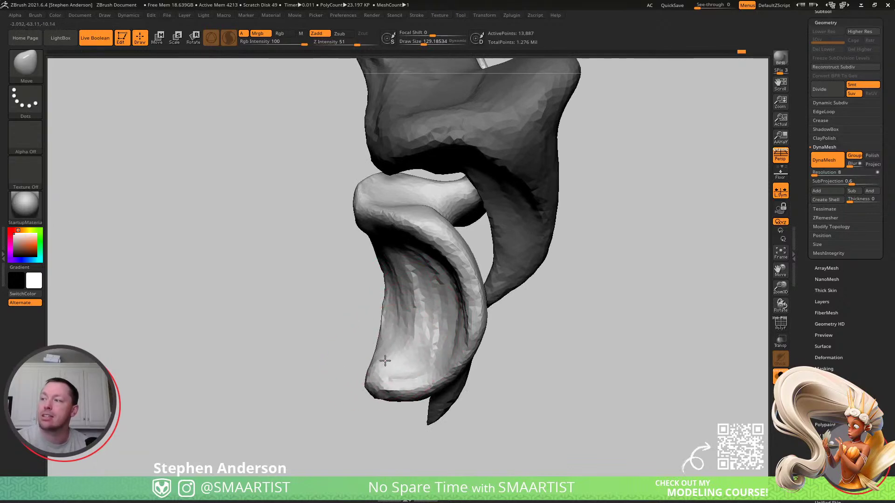
ctrl+right_drag(412, 321, 82, 389)
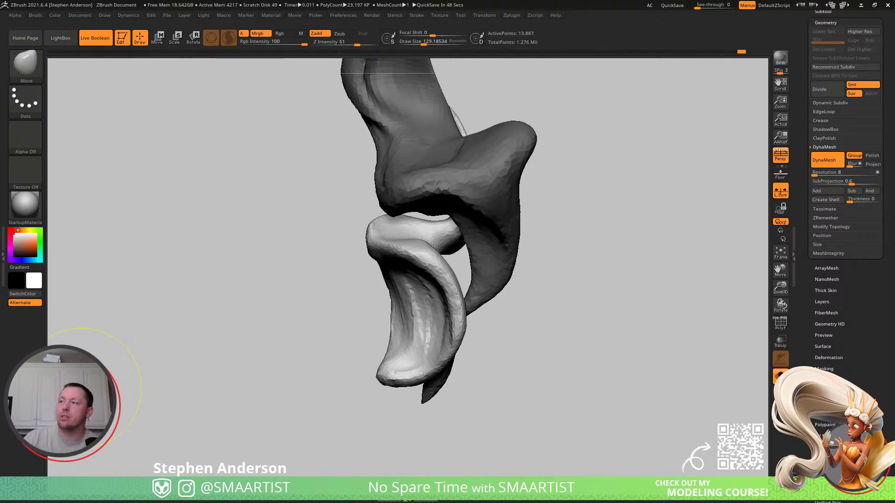
mouse_move(557, 248)
mouse_down()
mouse_move(530, 285)
mouse_move(388, 272)
mouse_up()
key([)
mouse_move(513, 284)
mouse_down()
mouse_move(527, 325)
mouse_move(533, 260)
mouse_up()
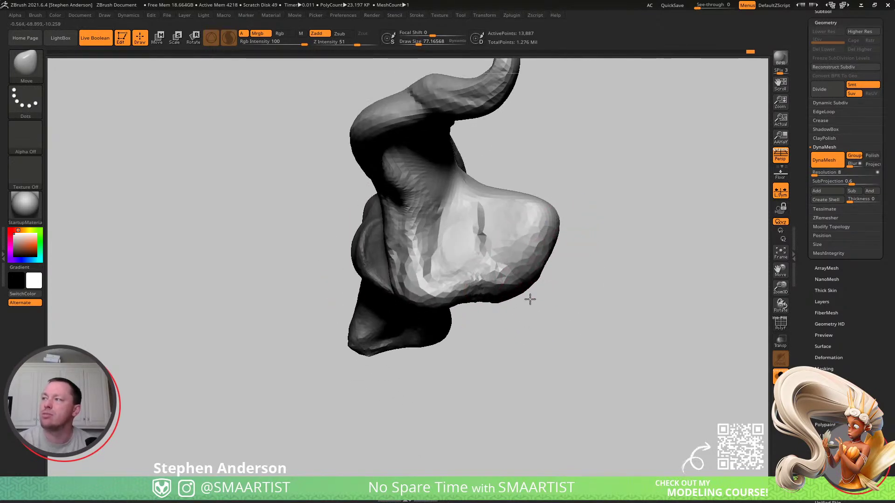
click(780, 376)
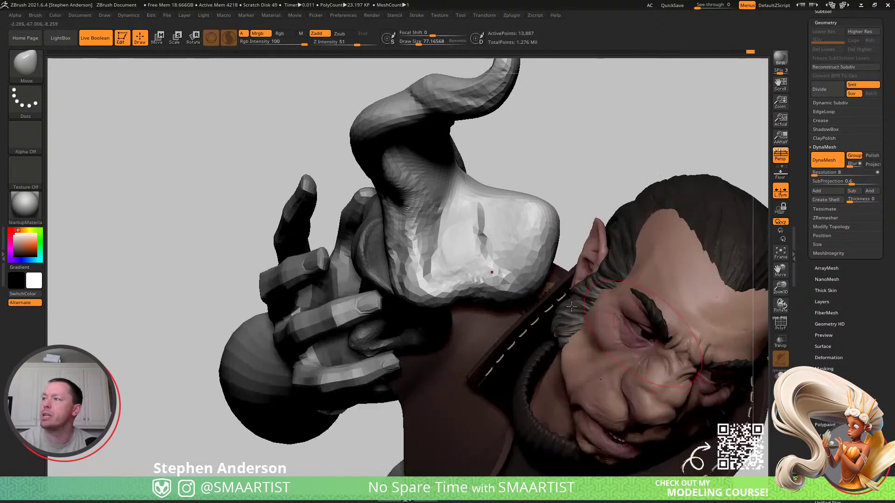
- Reshape the main flame's broad side lobe with the Move brush at a draw size of about 77
mouse_move(463, 232)
mouse_down()
mouse_move(485, 260)
mouse_move(502, 214)
mouse_up()
ctrl+right_drag(523, 252, 522, 275)
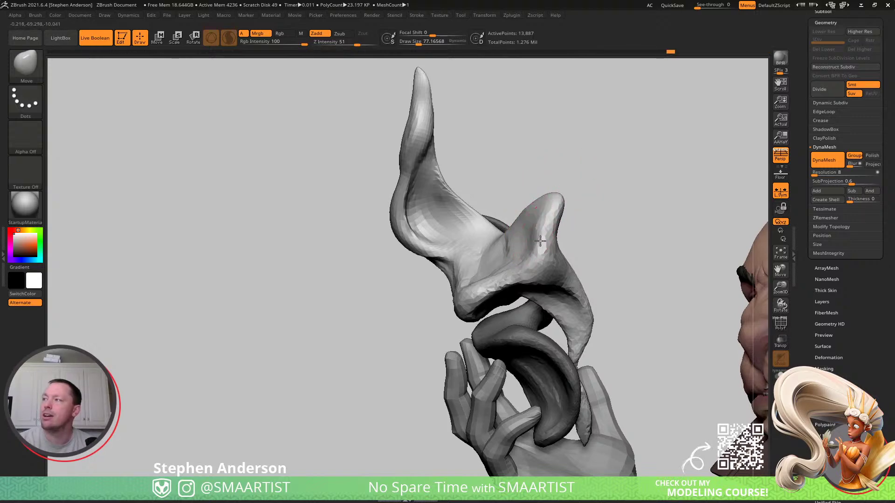
mouse_move(536, 261)
ctrl+right_down()
mouse_move(580, 266)
mouse_move(521, 299)
mouse_move(522, 261)
ctrl+right_up()
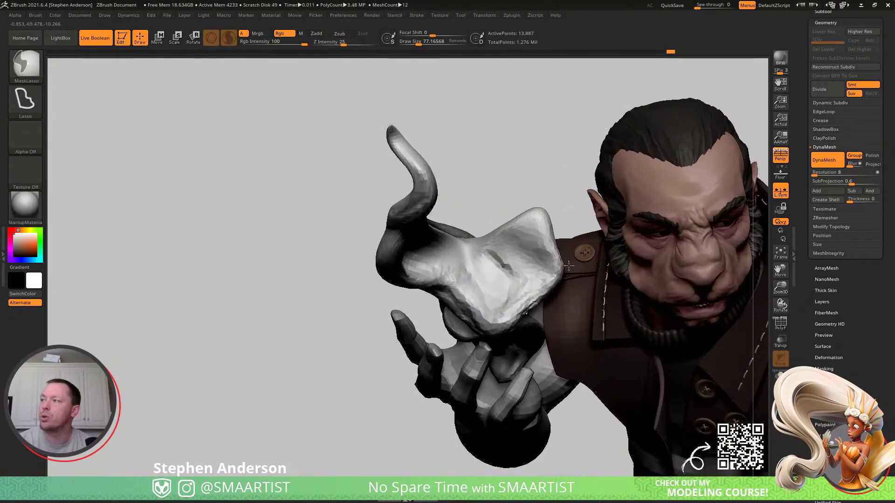
key(s)
mouse_move(552, 238)
mouse_down()
mouse_move(521, 222)
mouse_move(509, 233)
mouse_up()
- Set the Move brush's draw size to about 73 and refine the side lobe's tip and lower rim
key(s)
right_drag(500, 241, 462, 245)
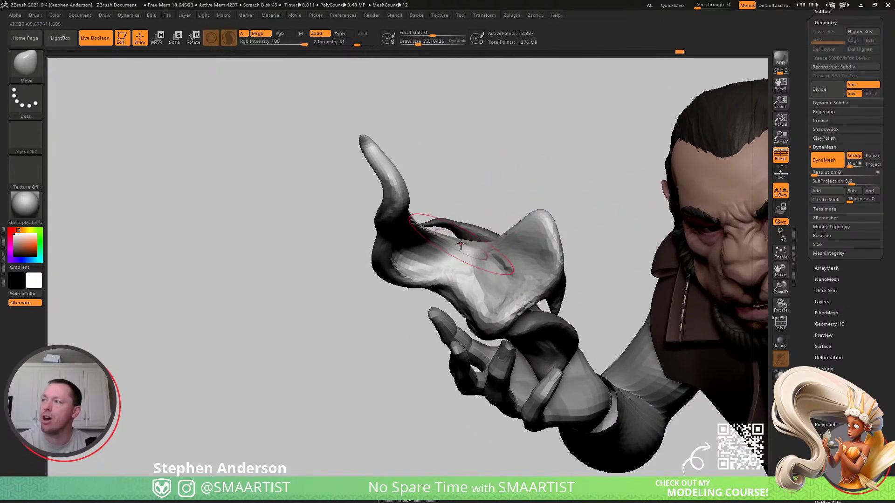
right_drag(466, 292, 522, 299)
key(s)
drag(552, 276, 529, 277)
drag(551, 235, 563, 217)
drag(457, 299, 463, 294)
- Adjust the outer curl and hollow at the base of the main flame's tongue, bringing the Move draw size to about 45
mouse_move(462, 293)
right_down()
mouse_move(433, 258)
mouse_move(414, 252)
mouse_move(428, 282)
mouse_move(410, 277)
right_up()
key(s)
drag(412, 275, 417, 275)
drag(452, 247, 447, 255)
drag(403, 279, 392, 287)
mouse_move(387, 277)
right_down()
mouse_move(415, 252)
mouse_move(399, 250)
right_up()
key(s)
mouse_move(386, 239)
mouse_down()
mouse_move(405, 254)
mouse_move(396, 252)
mouse_up()
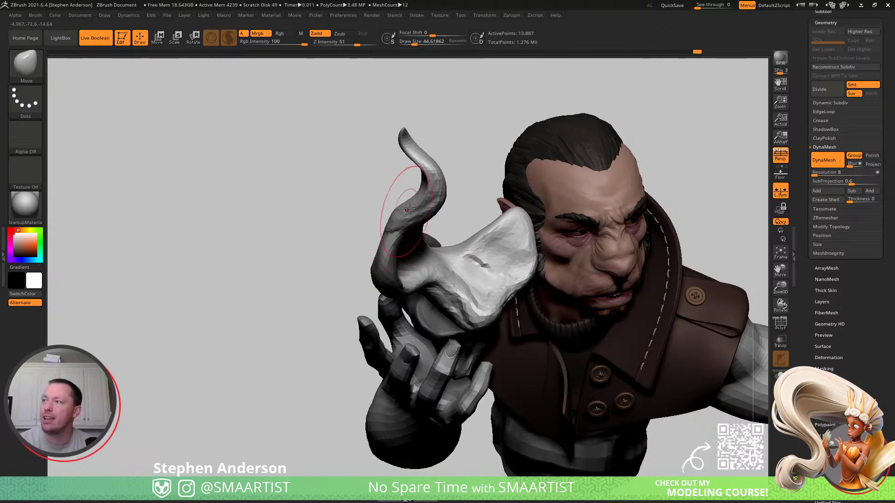
- Sharpen the main flame tongue's bend and kink its tip upward, using Move draw sizes from about 17 to 54
key(s)
drag(429, 215, 439, 246)
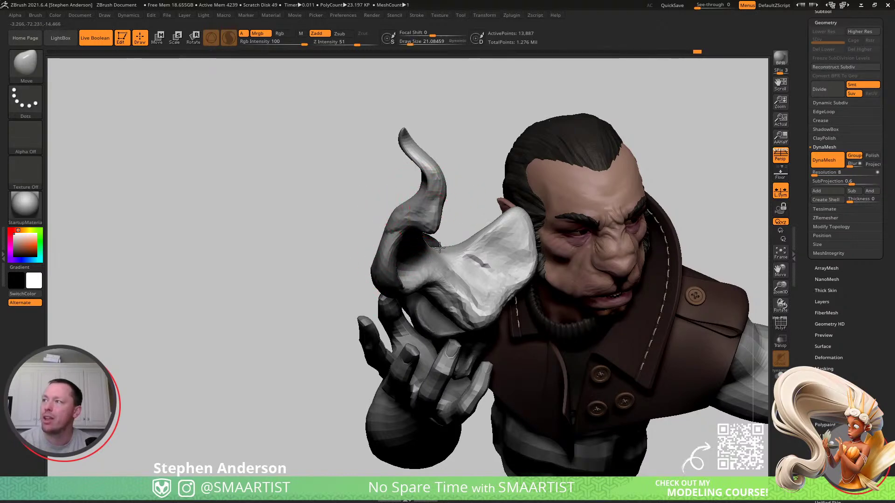
drag(440, 212, 449, 211)
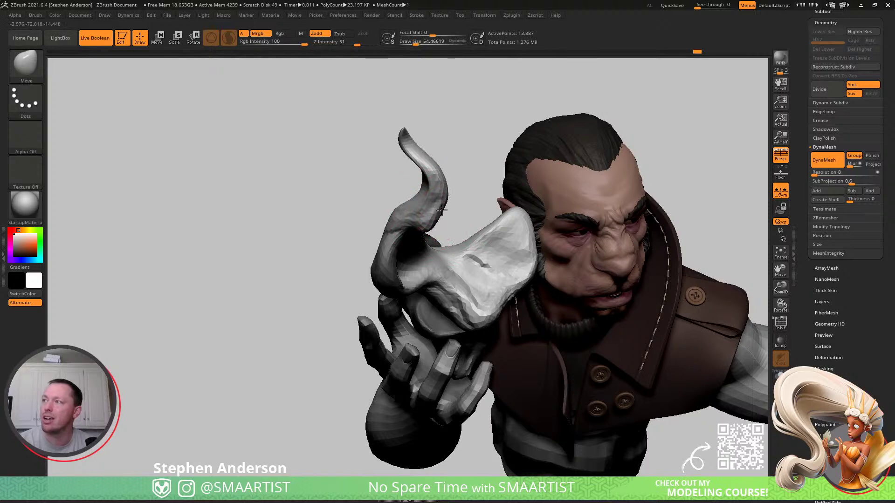
key(s)
mouse_move(422, 142)
mouse_down()
mouse_move(399, 149)
mouse_move(386, 164)
mouse_move(394, 165)
mouse_up()
key(s)
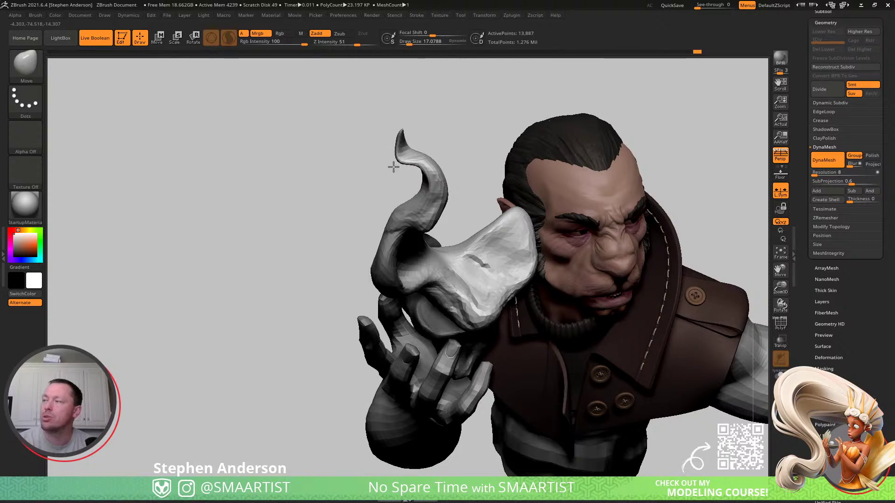
- Refine the S-curve of the main flame's tongue and its lower curl with the Move brush at a draw size of about 51
mouse_move(448, 220)
ctrl+right_down()
mouse_move(429, 194)
mouse_move(525, 296)
ctrl+right_up()
key(s)
drag(437, 226, 454, 225)
drag(439, 185, 450, 174)
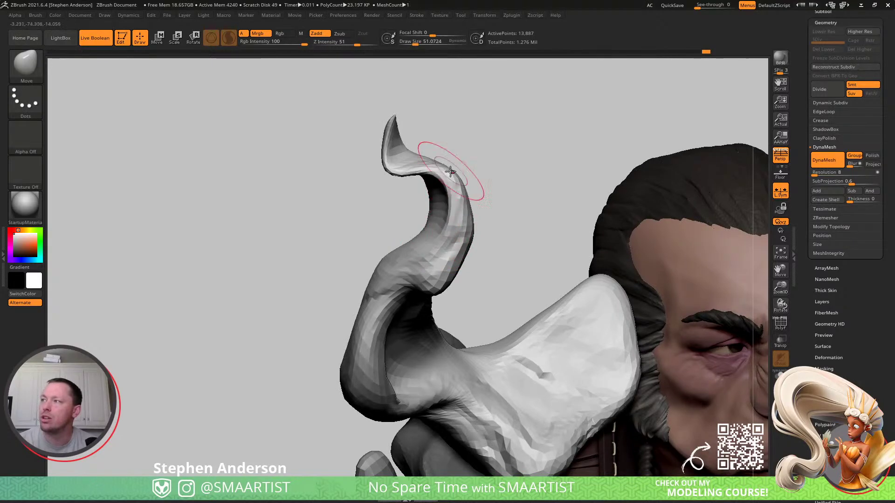
drag(437, 248, 426, 246)
drag(446, 212, 442, 208)
drag(399, 305, 386, 294)
drag(397, 400, 402, 404)
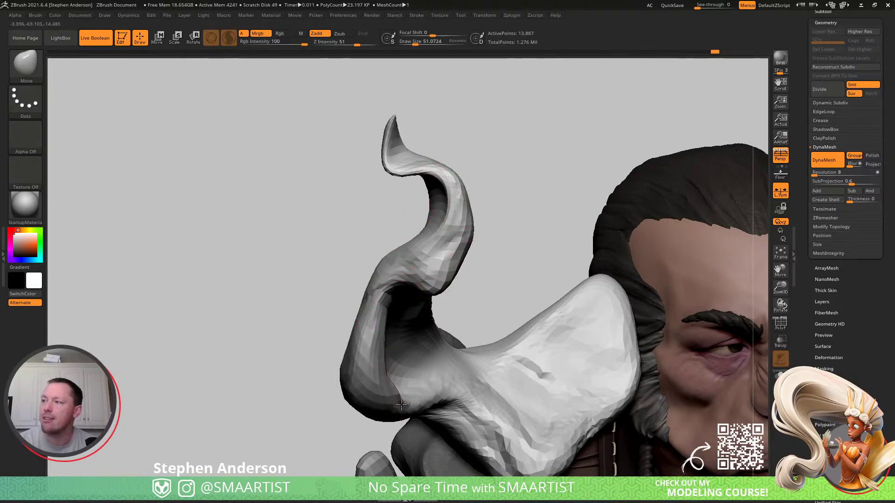
drag(346, 379, 339, 375)
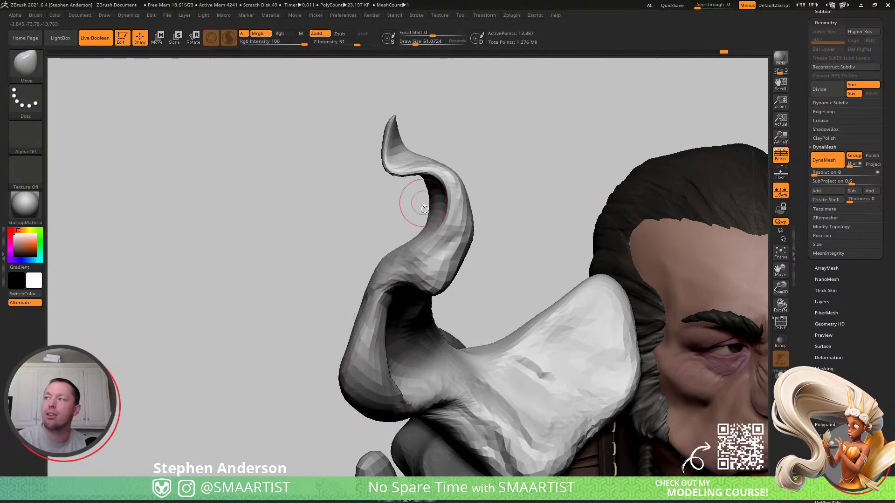
- Smooth the main flame's tongue, lower curl and side lobe at a draw size of about 30
key(s)
drag(455, 243, 459, 234)
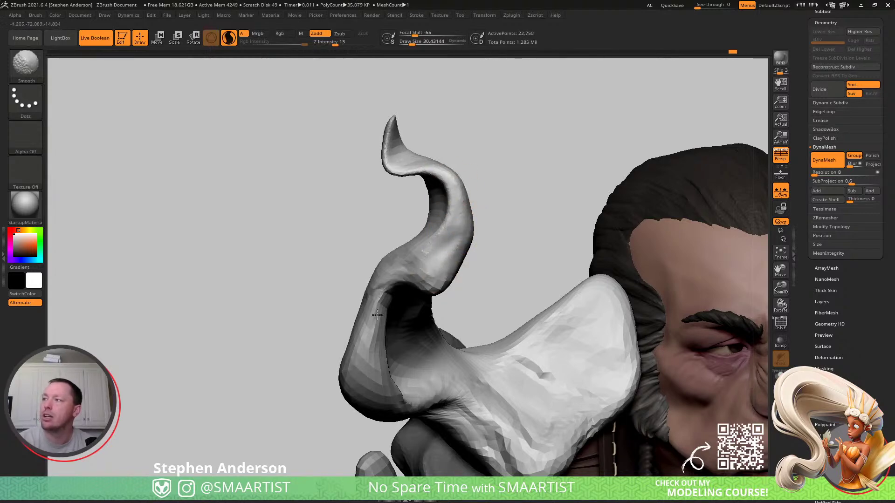
mouse_move(372, 353)
shift+mouse_down()
mouse_move(380, 328)
mouse_move(439, 369)
shift+mouse_up()
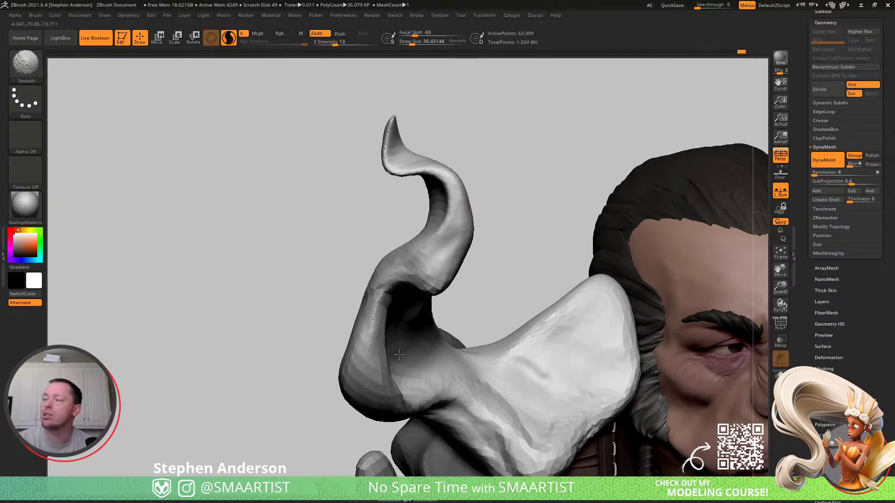
shift+drag(385, 342, 396, 348)
right_drag(410, 343, 371, 362)
shift+drag(336, 365, 346, 356)
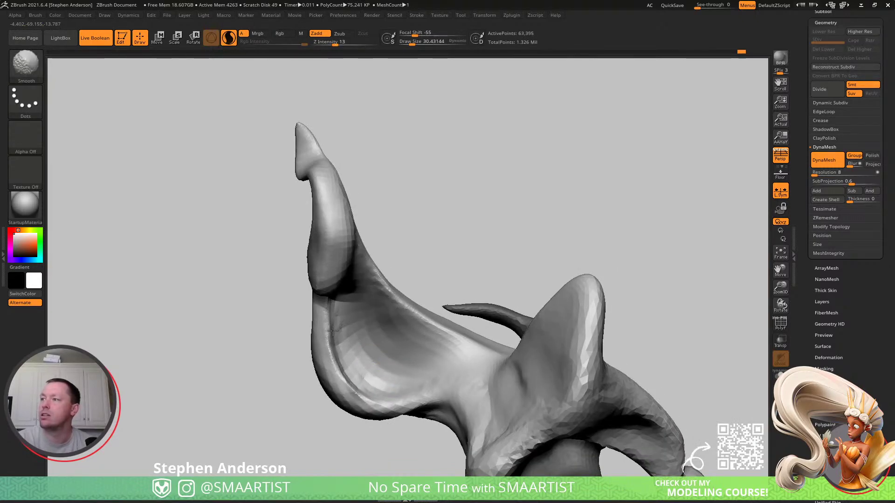
- Smooth the main flame's inner hollow and surrounding ridge, and check the mesh with the polyframe display
mouse_move(561, 326)
right_down()
mouse_move(581, 345)
mouse_move(470, 257)
mouse_move(465, 299)
mouse_move(487, 293)
right_up()
drag(482, 346, 440, 371)
drag(475, 320, 489, 289)
key(shift+f)
key(shift+f)
drag(475, 212, 432, 184)
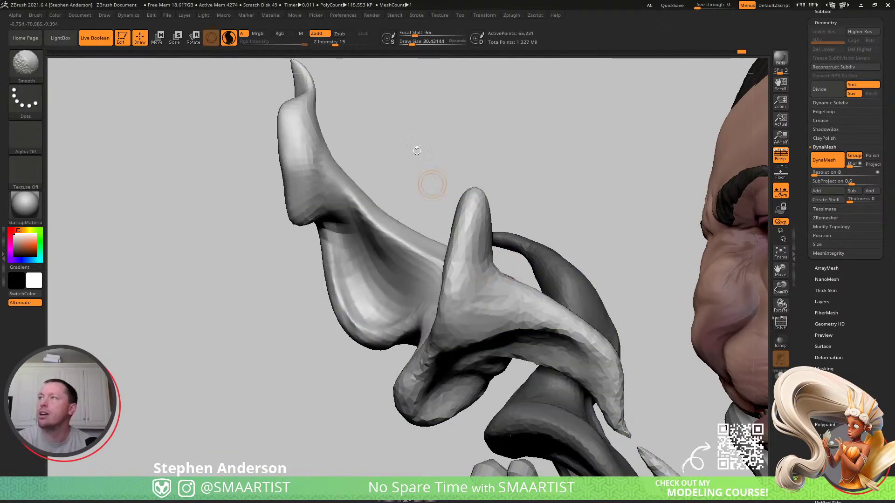
- Smooth the main flame's side lobe and upright spur at an intensity of 27 and a draw size of 48, and inspect the mesh density
drag(340, 39, 349, 40)
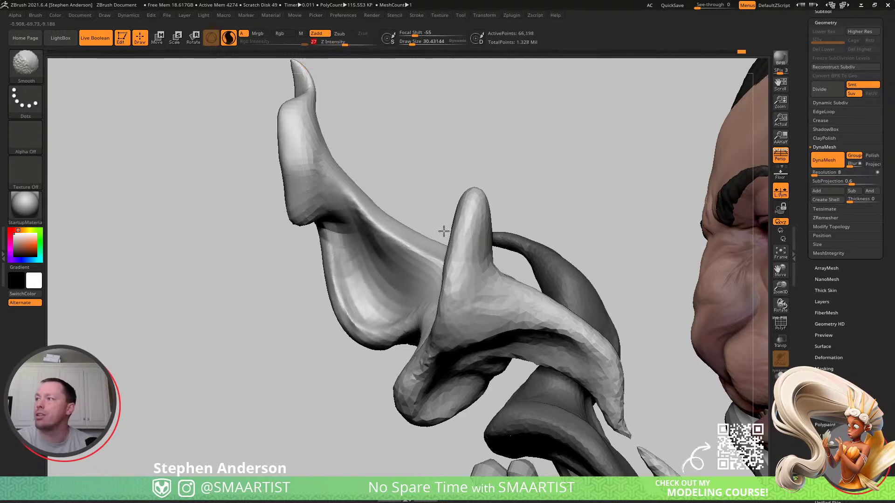
drag(471, 235, 472, 213)
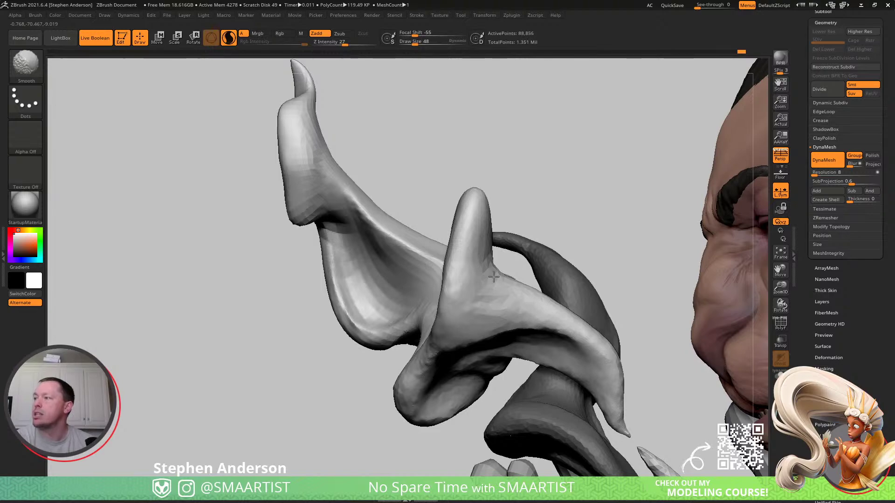
key(shift+f)
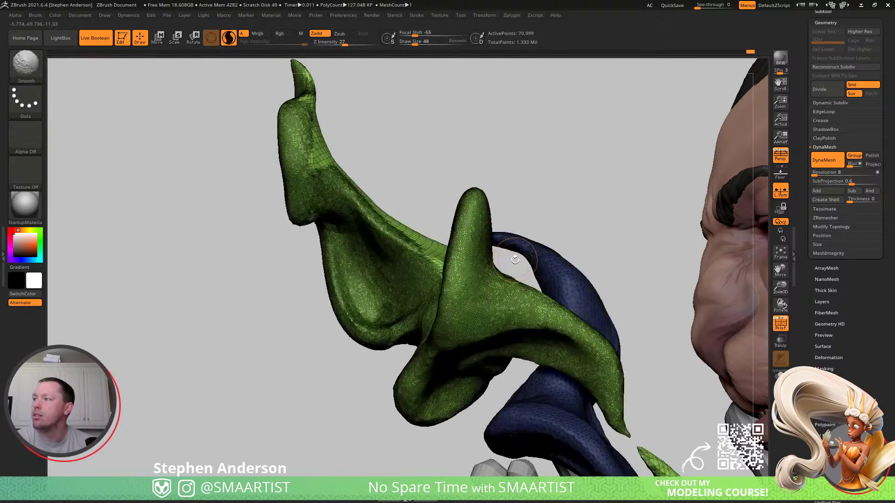
mouse_move(436, 239)
right_down()
mouse_move(469, 244)
mouse_move(433, 261)
mouse_move(451, 180)
mouse_move(469, 194)
right_up()
key(shift+f)
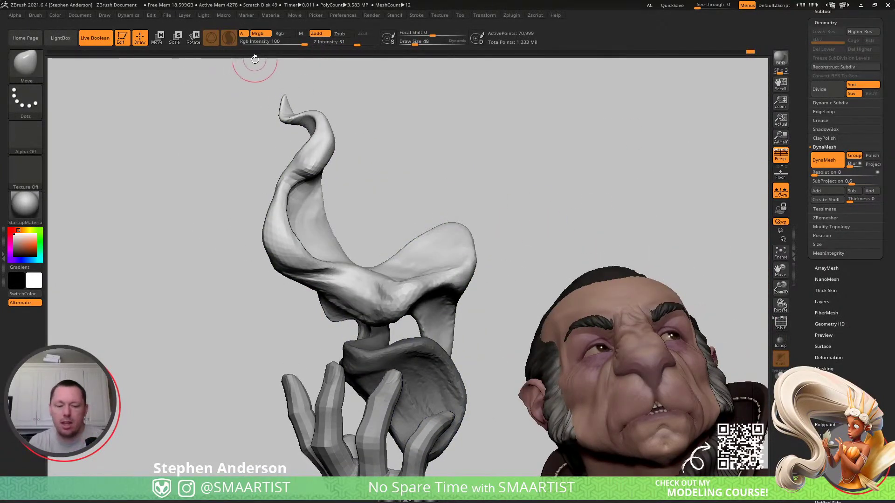
- Set the DynaMesh resolution to 32, remesh the flame and check its new topology
key(shift)
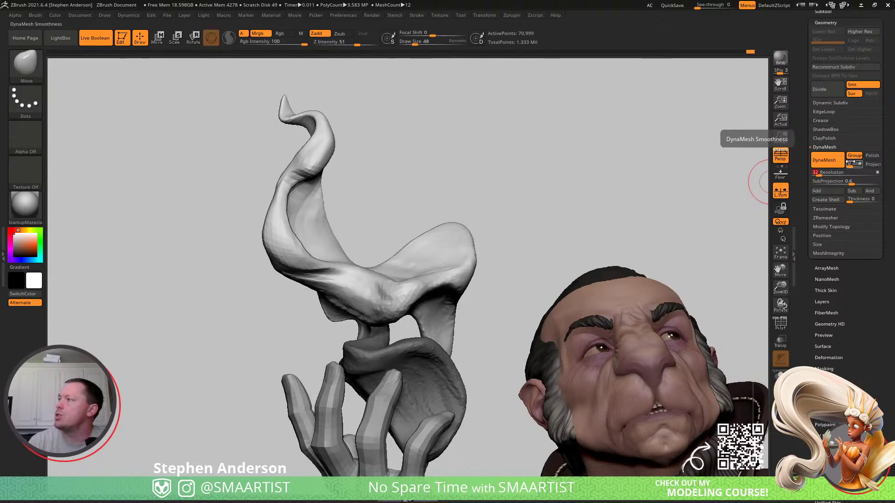
ctrl+drag(536, 159, 570, 202)
ctrl+drag(536, 155, 572, 229)
key(shift+f)
key(shift+f)
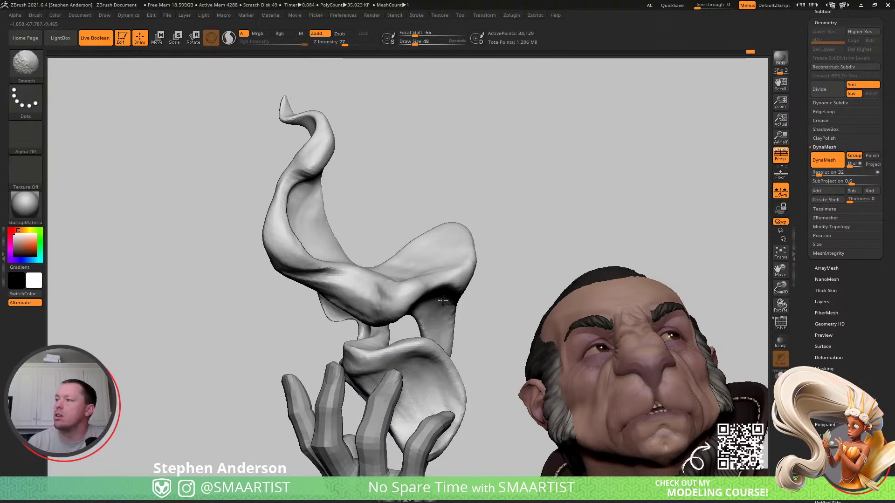
- Smooth the back of the remeshed main flame and the lower cup at a draw size of 48
drag(337, 158, 405, 161)
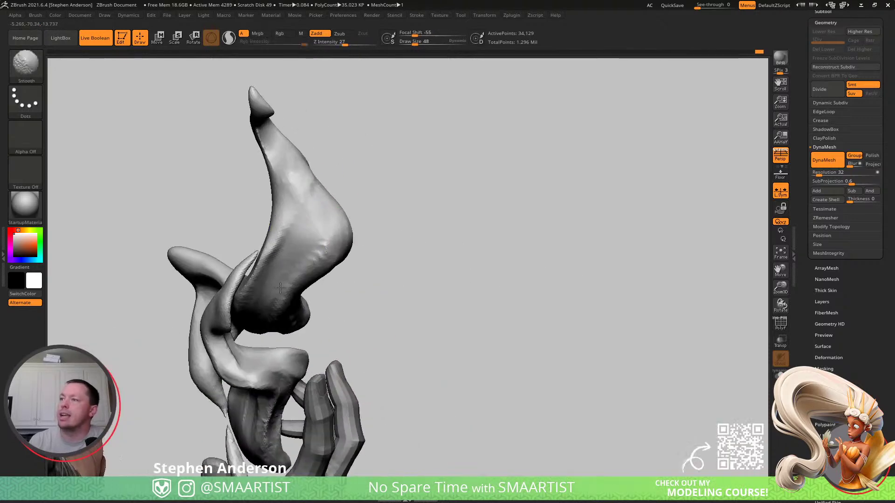
mouse_move(330, 221)
right_down()
mouse_move(302, 219)
mouse_move(312, 219)
mouse_move(310, 357)
right_up()
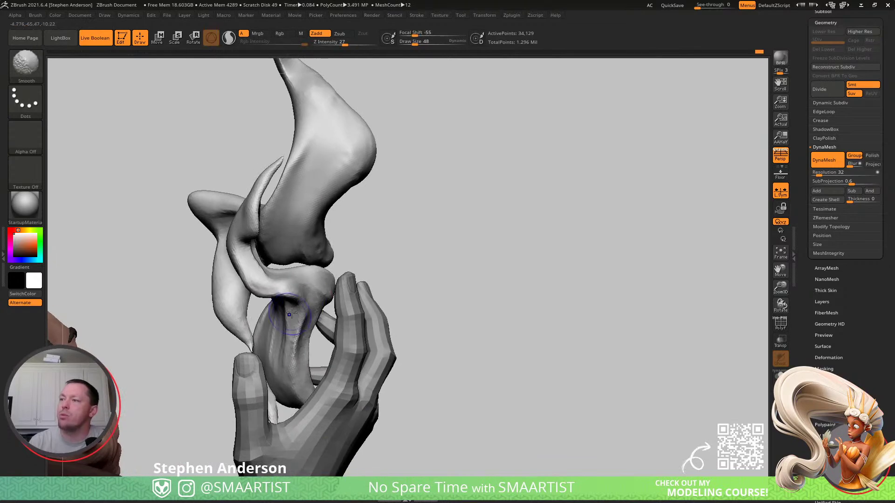
right_drag(232, 284, 285, 282)
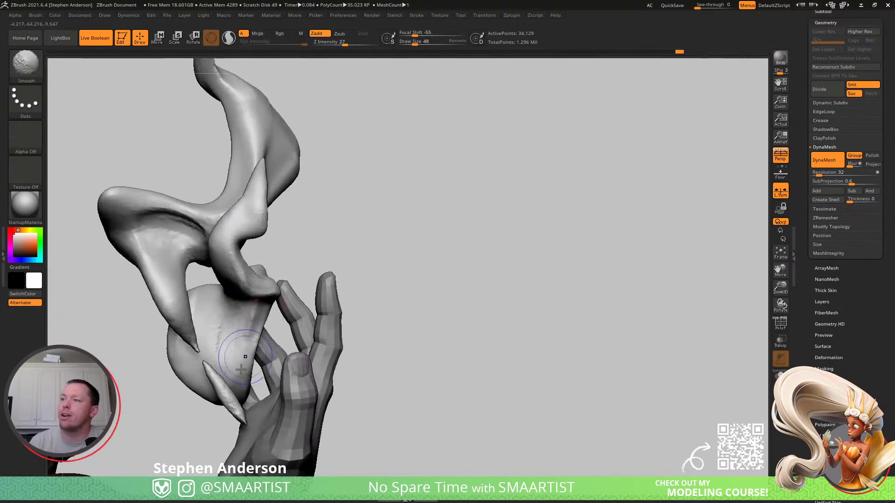
mouse_move(225, 383)
ctrl+right_down()
mouse_move(195, 333)
mouse_move(242, 336)
mouse_move(279, 326)
mouse_move(250, 328)
ctrl+right_up()
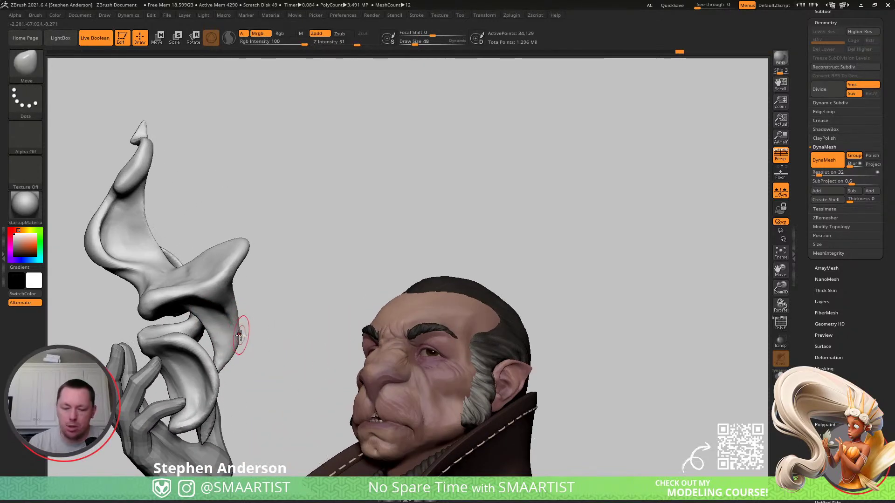
- Switch to the Move Topological brush and adjust the side lobe's descending tail at a draw size of about 62
key(b)
key(m)
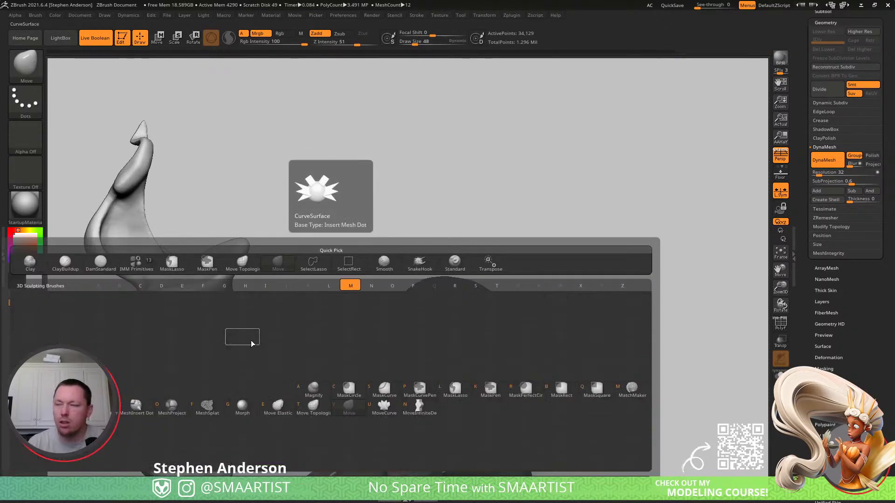
key(t)
key(ctrl+z)
right_drag(253, 323, 241, 322)
key(s)
mouse_move(240, 323)
mouse_down()
mouse_move(236, 305)
mouse_move(217, 306)
mouse_move(229, 321)
mouse_move(214, 346)
mouse_up()
key(s)
key(s)
key(s)
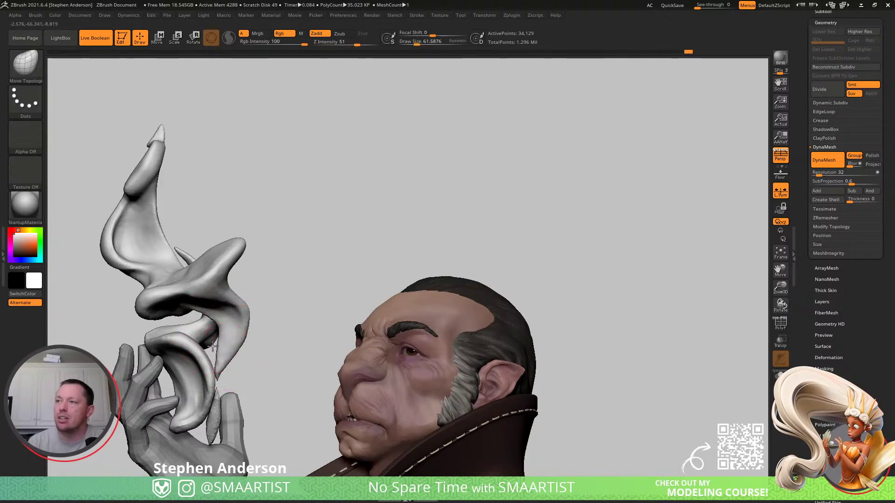
- Broaden and bend the side lobe's tail around the lower flame with Move Topological at a draw size of about 135
right_drag(222, 344, 228, 376)
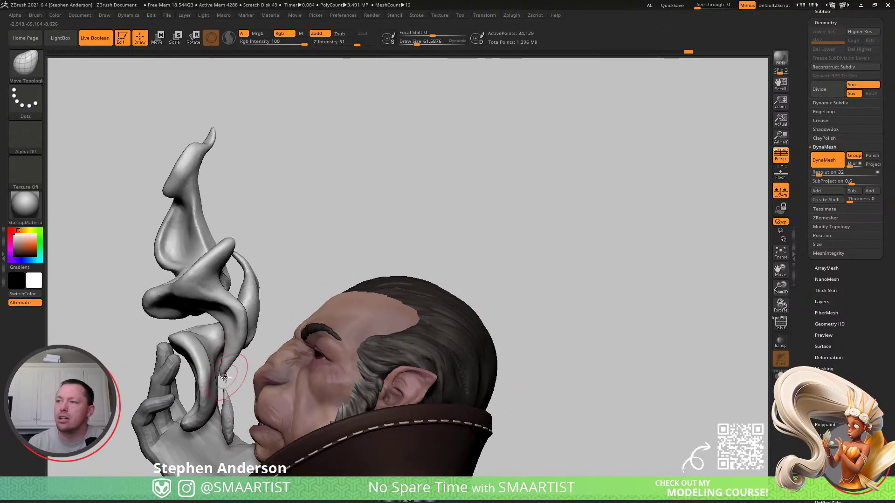
mouse_move(213, 420)
right_down()
mouse_move(244, 361)
mouse_move(248, 377)
mouse_move(256, 375)
mouse_move(246, 371)
mouse_move(240, 324)
mouse_move(239, 373)
mouse_move(235, 359)
mouse_move(244, 320)
mouse_move(223, 340)
mouse_move(263, 384)
mouse_move(236, 368)
mouse_move(215, 389)
mouse_move(200, 390)
right_up()
key(s)
drag(200, 391, 207, 390)
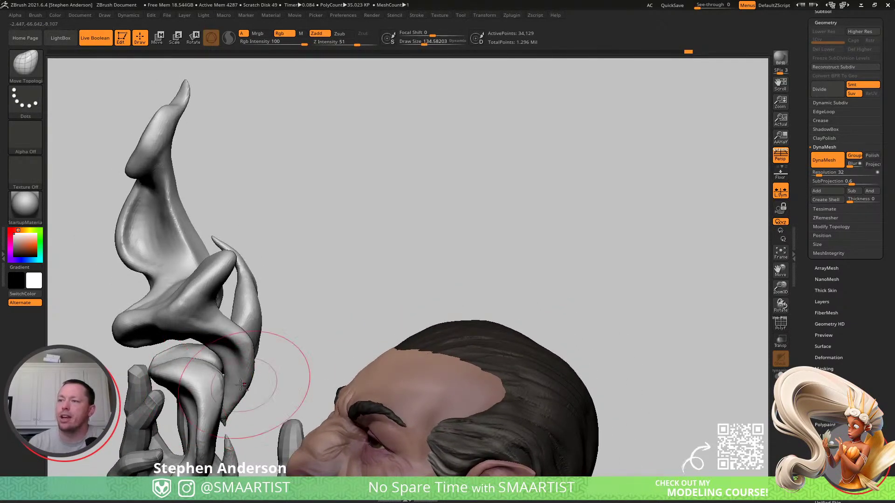
mouse_move(193, 332)
right_down()
mouse_move(187, 380)
mouse_move(226, 390)
mouse_move(190, 353)
mouse_move(254, 382)
right_up()
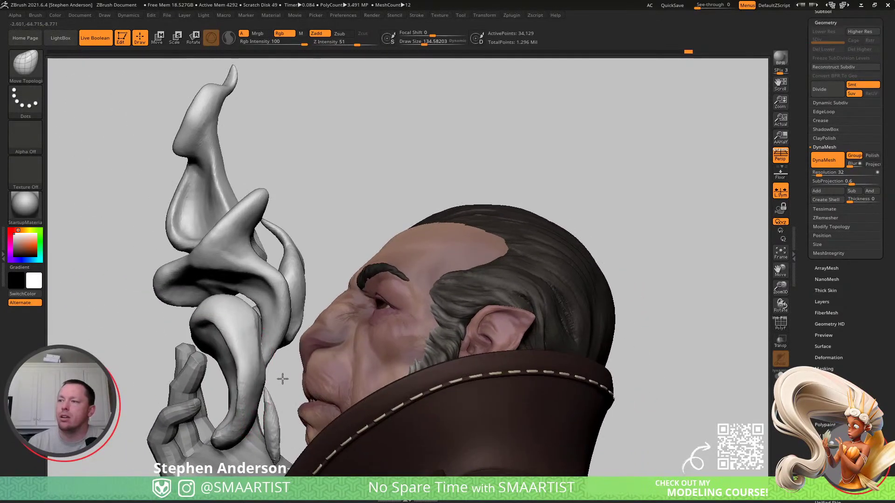
mouse_move(266, 329)
right_down()
mouse_move(204, 356)
mouse_move(273, 326)
right_up()
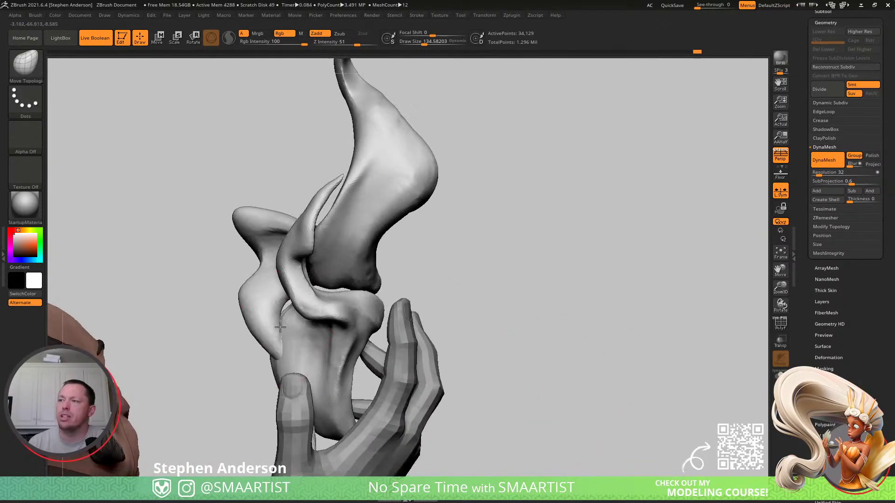
drag(283, 350, 278, 318)
mouse_move(265, 317)
right_down()
mouse_move(280, 338)
mouse_move(321, 340)
right_up()
ctrl+right_drag(223, 339, 268, 358)
mouse_move(278, 361)
right_down()
mouse_move(212, 329)
mouse_move(230, 355)
right_up()
- Separate the small detached spike by the palm into its own polygroup and move it above the flame's tip
key(shift+f)
key(ctrl+shift)
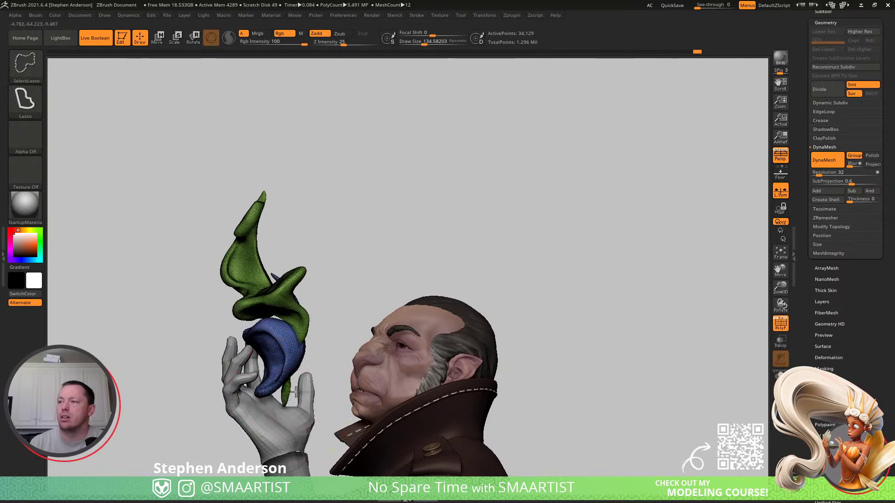
ctrl+shift+click(285, 396)
key(ctrl+shift+a)
ctrl+shift+click(316, 358)
key(w)
ctrl+click(285, 395)
drag(313, 366, 322, 187)
right_drag(322, 187, 319, 186)
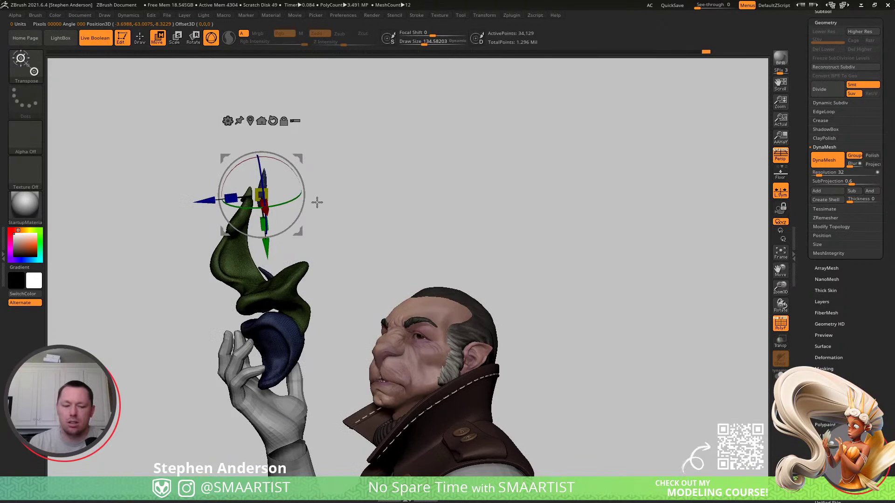
key(q)
ctrl+right_drag(224, 209, 261, 245)
ctrl+click(261, 245)
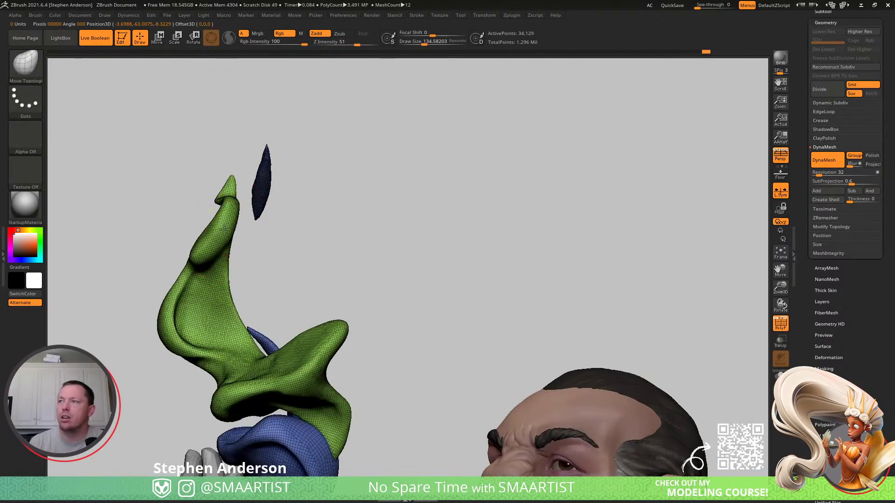
- Exaggerate the main tongue's upper curl, pinch it below the bend and widen its middle with Move Topological
drag(226, 211, 233, 213)
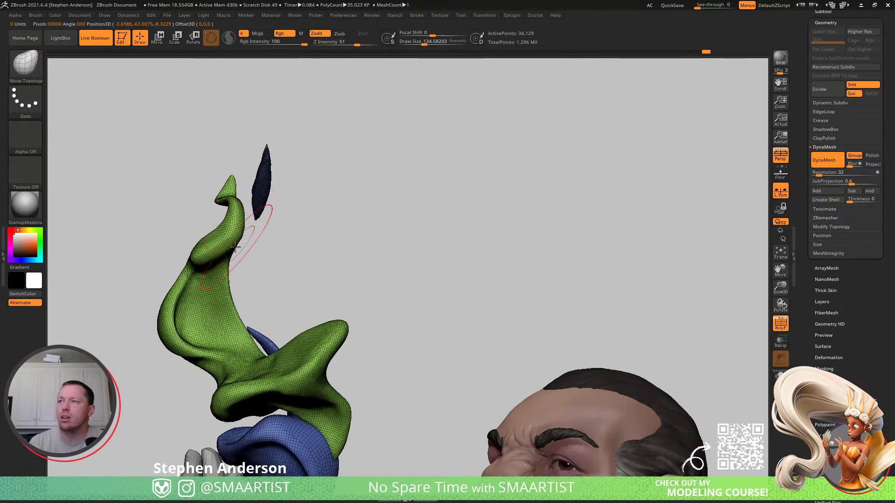
drag(208, 253, 196, 240)
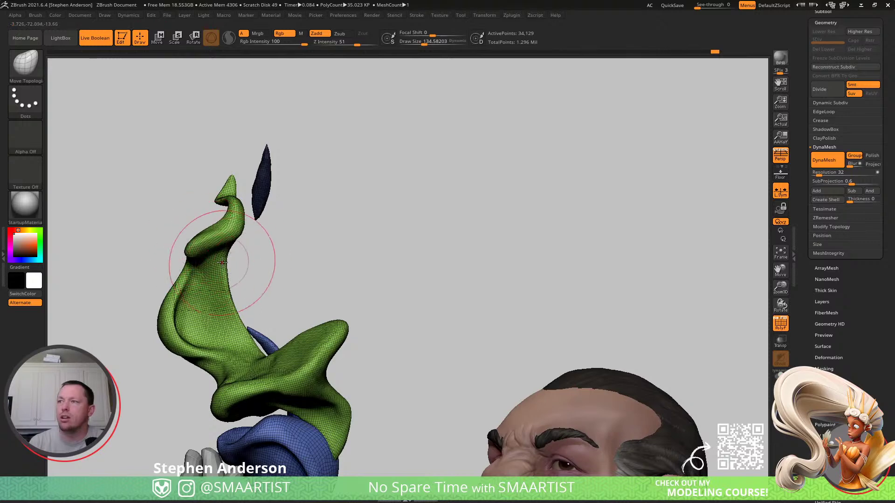
drag(198, 360, 161, 358)
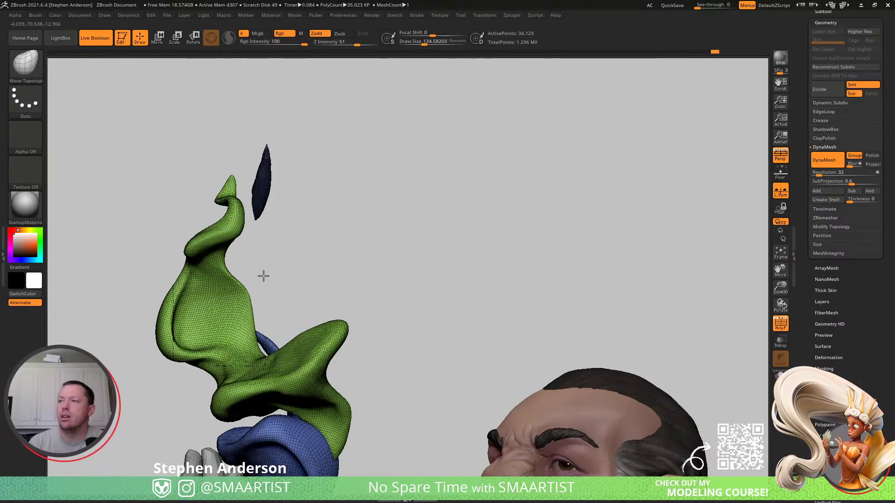
right_drag(251, 285, 263, 288)
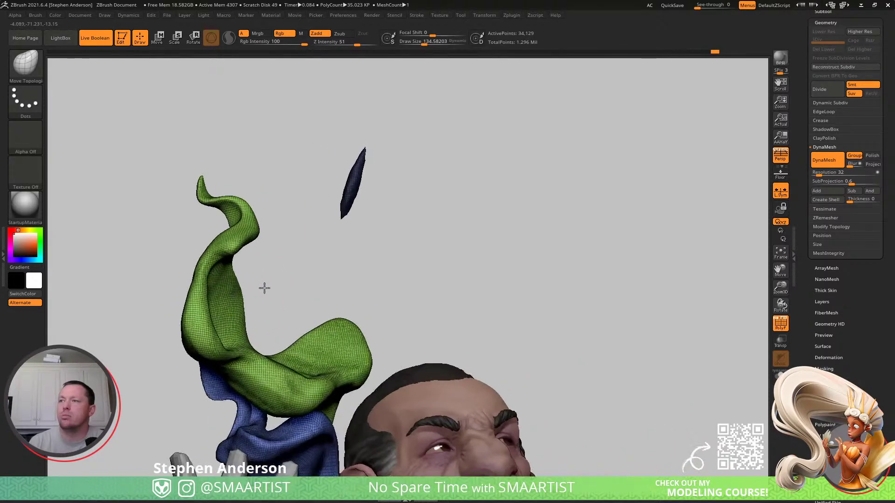
key(shift+f)
- Carve and build up the flame's rear strands with the ClayBuildup brush at a draw size of about 73
mouse_move(251, 340)
ctrl+right_down()
mouse_move(249, 245)
mouse_move(147, 268)
ctrl+right_up()
ctrl+right_drag(226, 294, 244, 361)
right_drag(261, 306, 275, 313)
key(s)
drag(274, 313, 267, 314)
mouse_move(278, 343)
right_down()
mouse_move(326, 324)
mouse_move(295, 349)
mouse_move(259, 345)
right_up()
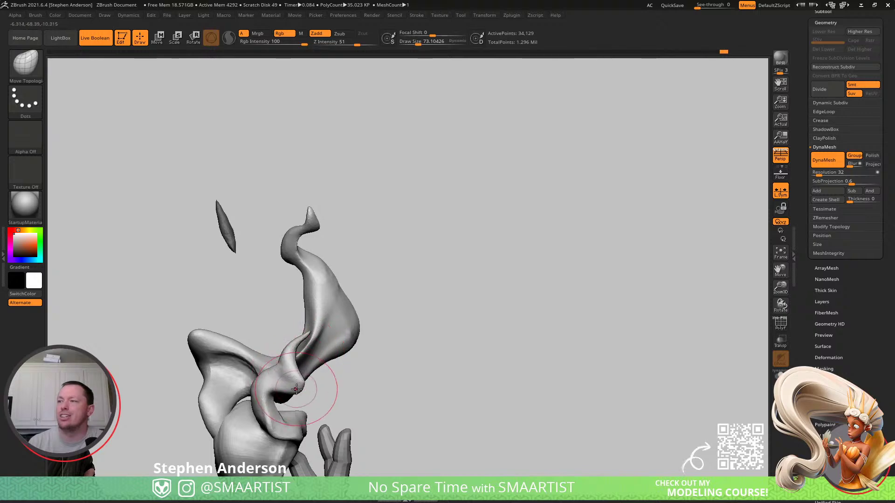
key(b)
key(c)
key(b)
mouse_move(262, 409)
ctrl+right_down()
mouse_move(267, 358)
mouse_move(253, 308)
ctrl+right_up()
mouse_move(268, 287)
alt+mouse_down()
mouse_move(253, 354)
mouse_move(271, 385)
alt+mouse_up()
mouse_move(270, 318)
mouse_down()
mouse_move(275, 382)
mouse_move(279, 319)
mouse_move(254, 315)
mouse_up()
mouse_move(298, 261)
alt+mouse_down()
mouse_move(352, 272)
mouse_move(352, 293)
mouse_move(282, 291)
mouse_move(299, 280)
mouse_move(320, 294)
mouse_move(270, 302)
mouse_move(343, 278)
mouse_move(293, 267)
alt+mouse_up()
mouse_move(413, 280)
alt+mouse_down()
mouse_move(393, 293)
mouse_move(383, 261)
mouse_move(393, 242)
mouse_move(392, 295)
alt+mouse_up()
mouse_move(391, 296)
ctrl+right_down()
mouse_move(371, 242)
mouse_move(326, 268)
mouse_move(400, 275)
mouse_move(393, 322)
ctrl+right_up()
- Carve deeper hollows into the main flame's inner tongue with ClayBuildup
mouse_move(291, 200)
right_down()
mouse_move(405, 186)
mouse_move(390, 167)
mouse_move(400, 185)
right_up()
mouse_move(397, 205)
alt+mouse_down()
mouse_move(394, 170)
mouse_move(408, 175)
mouse_move(426, 215)
alt+mouse_up()
alt+drag(423, 153, 465, 247)
right_drag(465, 248, 508, 238)
alt+drag(453, 207, 460, 156)
mouse_move(467, 236)
ctrl+right_down()
mouse_move(440, 205)
mouse_move(517, 203)
mouse_move(555, 214)
ctrl+right_up()
mouse_move(554, 214)
ctrl+right_down()
mouse_move(562, 254)
mouse_move(464, 238)
mouse_move(477, 227)
ctrl+right_up()
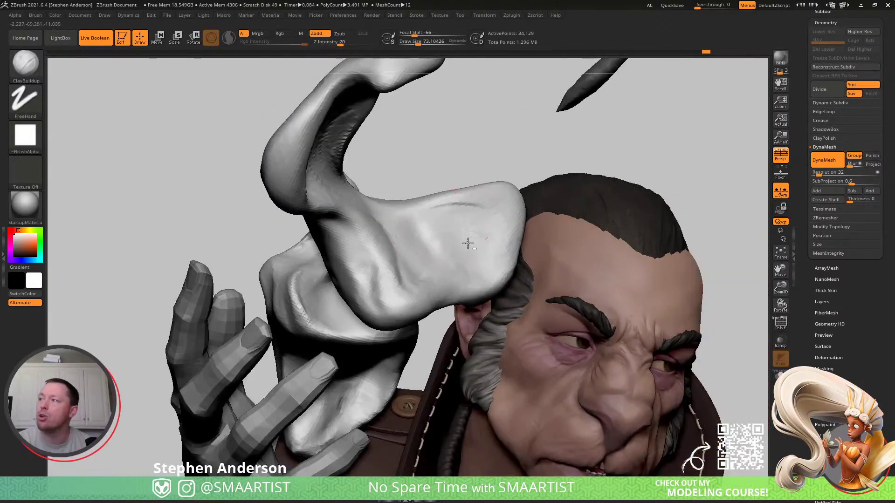
- Carve the side lobe's front face and build up its underside and tail with ClayBuildup strokes
alt+drag(451, 217, 472, 263)
drag(410, 249, 451, 229)
mouse_move(447, 241)
right_down()
mouse_move(426, 223)
mouse_move(390, 256)
right_up()
mouse_move(450, 287)
right_down()
mouse_move(399, 256)
mouse_move(364, 309)
right_up()
mouse_move(445, 325)
right_down()
mouse_move(414, 278)
mouse_move(412, 288)
right_up()
mouse_move(398, 311)
mouse_down()
mouse_move(425, 337)
mouse_move(437, 322)
mouse_move(472, 386)
mouse_up()
mouse_move(404, 342)
mouse_down()
mouse_move(461, 361)
mouse_move(480, 389)
mouse_move(462, 370)
mouse_up()
mouse_move(480, 330)
right_down()
mouse_move(449, 344)
mouse_move(462, 342)
right_up()
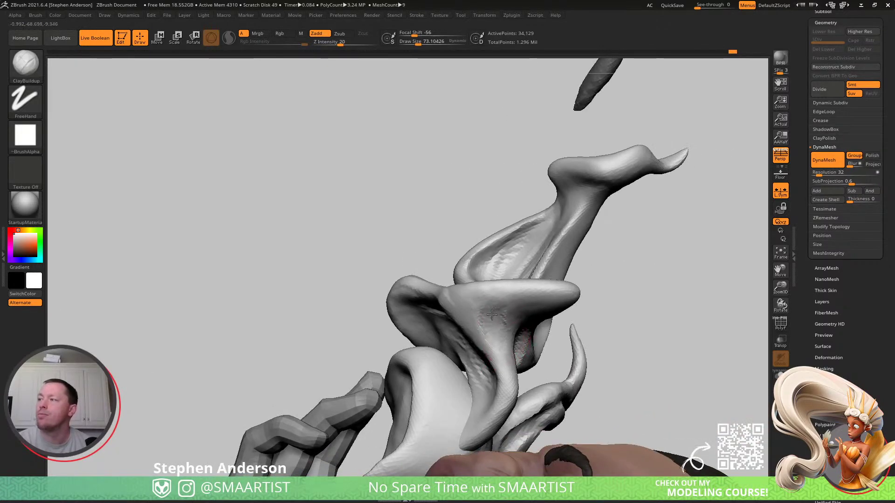
- Carve a groove along the fold between the main tongue and side lobe, and build up the adjoining ridge
alt+drag(498, 332, 543, 300)
mouse_move(567, 340)
ctrl+right_down()
mouse_move(523, 323)
mouse_move(603, 337)
mouse_move(557, 321)
mouse_move(536, 283)
mouse_move(545, 308)
ctrl+right_up()
mouse_move(554, 347)
alt+mouse_down()
mouse_move(523, 320)
mouse_move(528, 337)
mouse_move(519, 306)
alt+mouse_up()
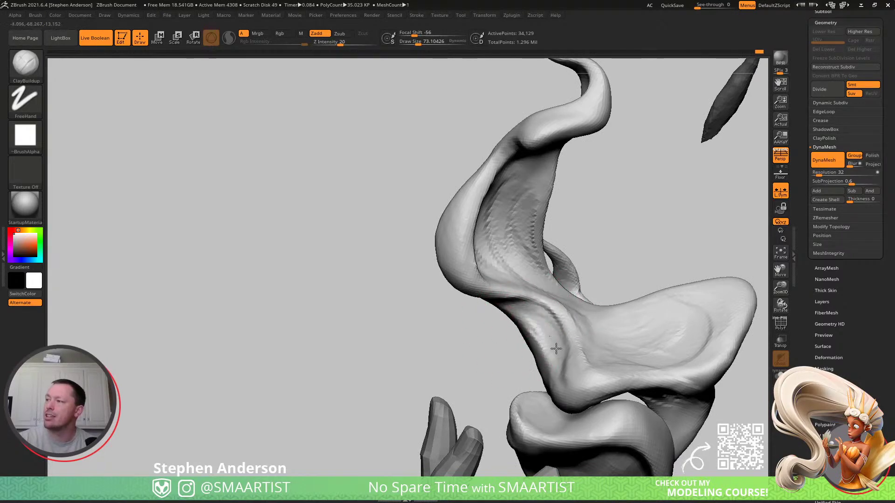
right_drag(550, 370, 534, 267)
drag(514, 313, 484, 301)
- Build up flowing ridges along the main flame's outer edge and lower fold with ClayBuildup
right_drag(472, 284, 441, 233)
drag(441, 212, 490, 286)
mouse_move(437, 202)
mouse_down()
mouse_move(463, 247)
mouse_move(450, 244)
mouse_up()
right_drag(451, 247, 426, 237)
mouse_move(425, 238)
mouse_down()
mouse_move(419, 254)
mouse_move(485, 383)
mouse_move(511, 382)
mouse_up()
mouse_move(479, 352)
mouse_down()
mouse_move(529, 368)
mouse_move(491, 357)
mouse_move(529, 355)
mouse_move(529, 344)
mouse_up()
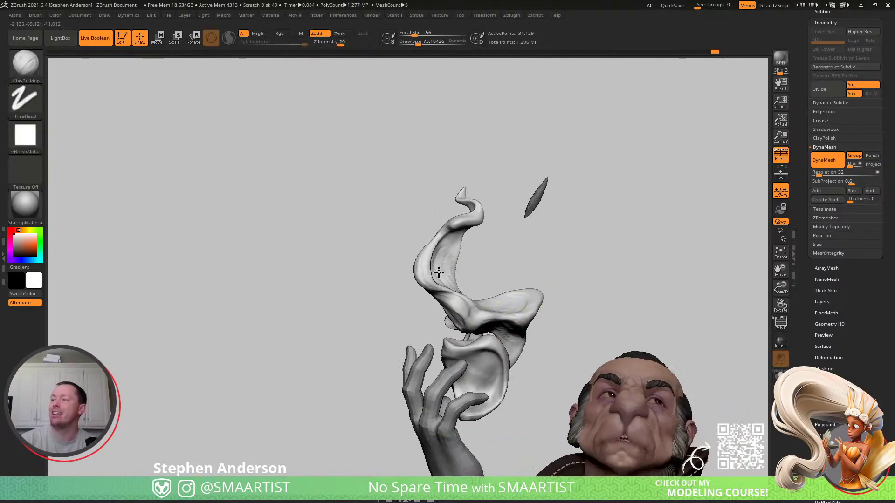
- Save the tool as LionToothPose_01 in the LionTooth folder, replacing the existing file
mouse_move(436, 265)
right_down()
mouse_move(482, 298)
mouse_move(527, 289)
mouse_move(486, 285)
mouse_move(471, 261)
mouse_move(438, 239)
right_up()
mouse_move(439, 240)
right_down()
mouse_move(466, 265)
mouse_move(495, 220)
mouse_move(515, 218)
mouse_move(481, 200)
mouse_move(483, 186)
mouse_move(539, 198)
right_up()
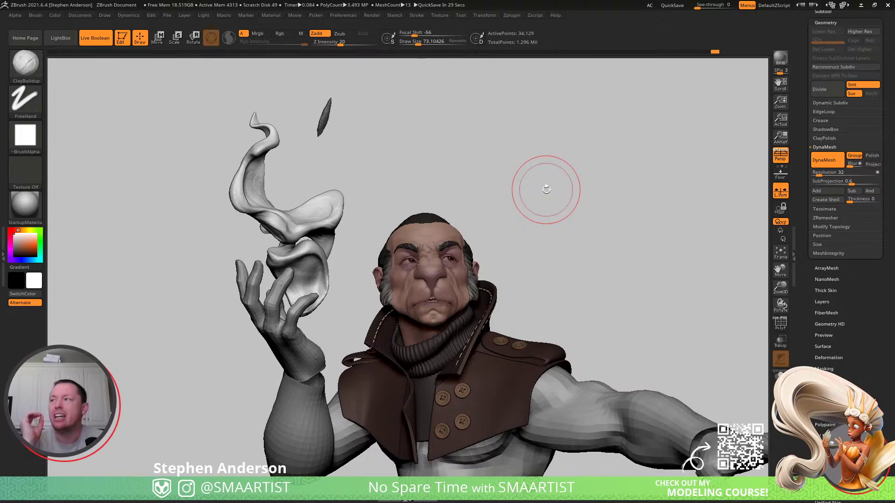
mouse_move(570, 186)
mouse_down()
mouse_move(573, 199)
mouse_move(541, 218)
mouse_move(513, 205)
mouse_up()
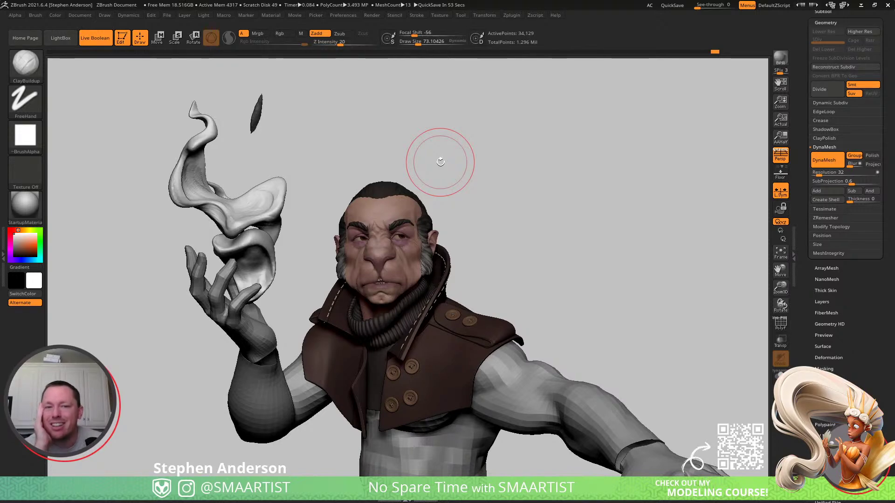
mouse_move(565, 216)
ctrl+right_down()
mouse_move(612, 220)
mouse_move(592, 203)
mouse_move(615, 186)
mouse_move(614, 177)
mouse_move(637, 182)
ctrl+right_up()
alt+right_drag(671, 238, 653, 221)
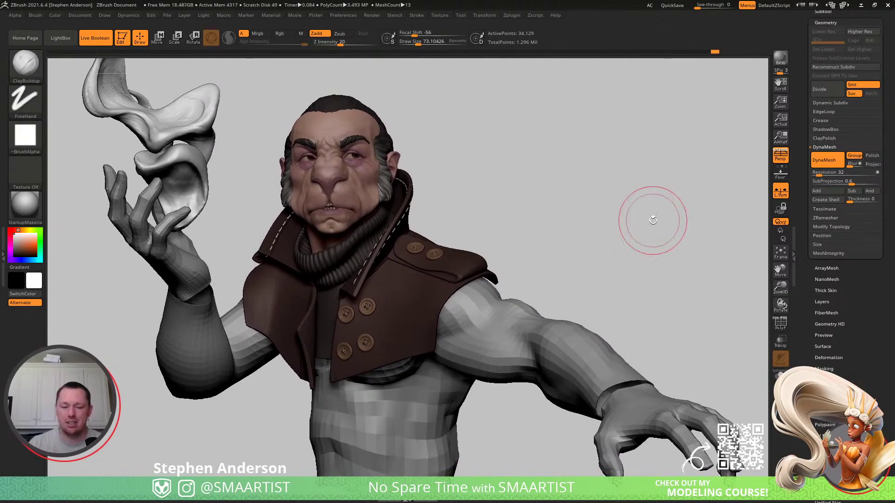
key(ctrl+s)
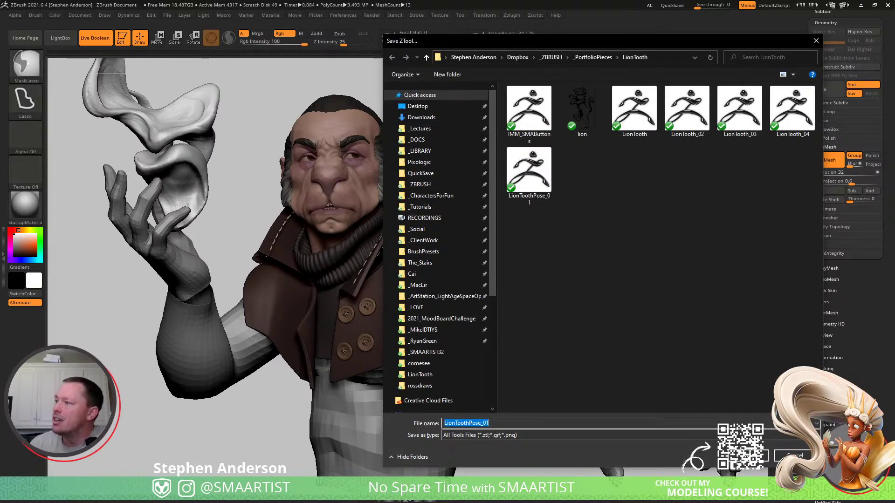
click(762, 456)
click(480, 248)
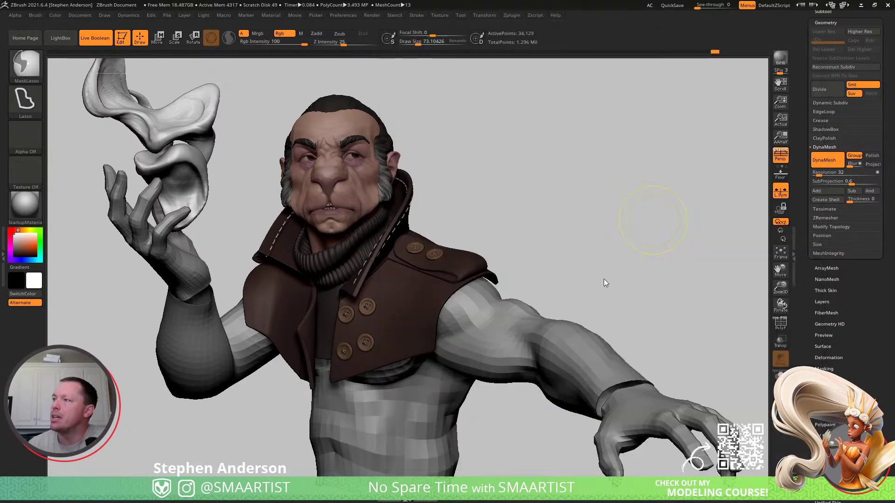
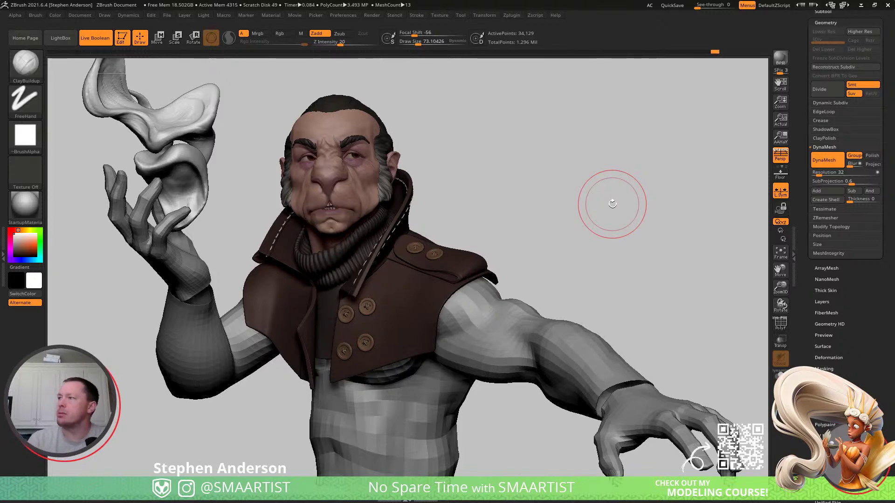
- Select the Body2 coat sleeves subtool and expand the Clothes folder in the subtool list
key(n)
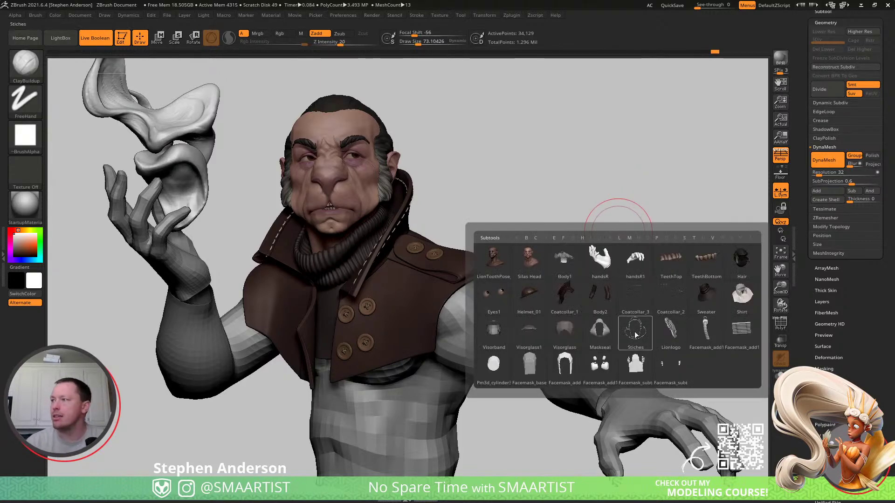
click(600, 294)
key(ctrl)
ctrl+right_drag(643, 290, 633, 275)
drag(857, 297, 865, 371)
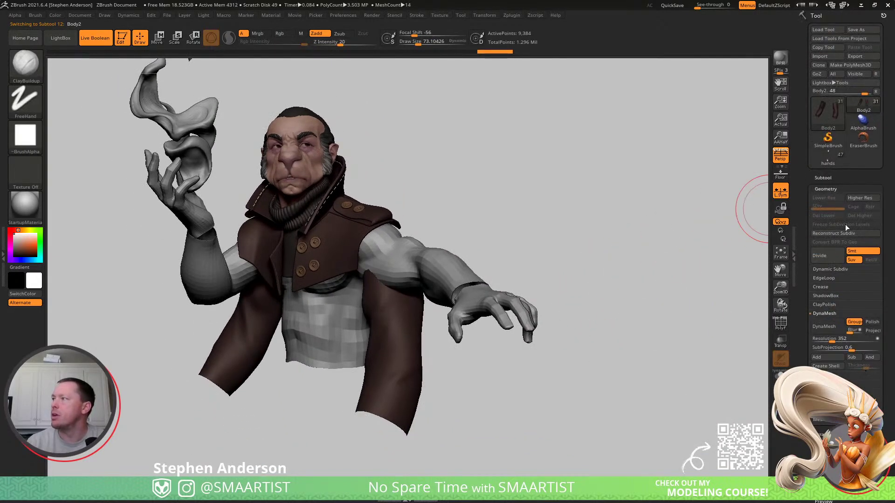
click(823, 178)
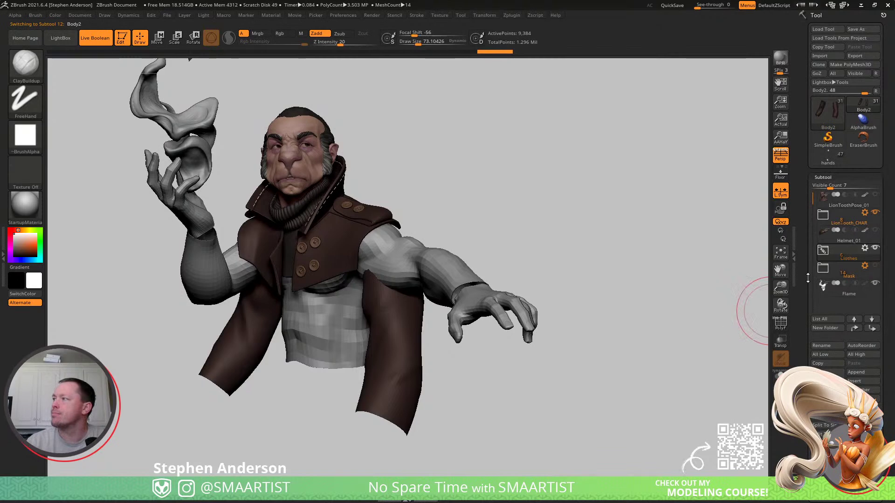
click(823, 251)
drag(529, 353, 410, 325)
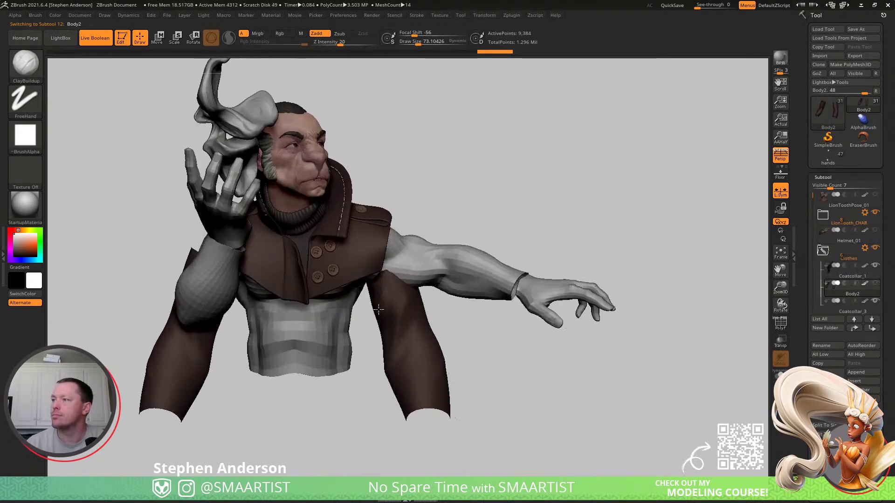
- Move and rotate the loose coat sleeve into place over the outstretched arm with the Transpose gizmo
key(w)
mouse_move(428, 239)
mouse_down()
mouse_move(420, 223)
mouse_move(440, 248)
mouse_up()
mouse_move(100, 202)
ctrl+mouse_down()
mouse_move(60, 354)
mouse_move(270, 392)
mouse_move(280, 205)
mouse_move(100, 201)
ctrl+mouse_up()
mouse_move(438, 235)
mouse_down()
mouse_move(410, 204)
mouse_move(379, 203)
mouse_up()
drag(457, 206, 380, 184)
drag(476, 161, 402, 215)
right_drag(402, 215, 372, 247)
mouse_move(432, 137)
alt+right_down()
mouse_move(415, 279)
mouse_move(404, 257)
mouse_move(353, 269)
alt+right_up()
- Pull the outstretched sleeve's shoulder opening up toward the coat's shoulder edge with the Move brush
key(b)
key(m)
key(v)
key(s)
drag(351, 270, 391, 271)
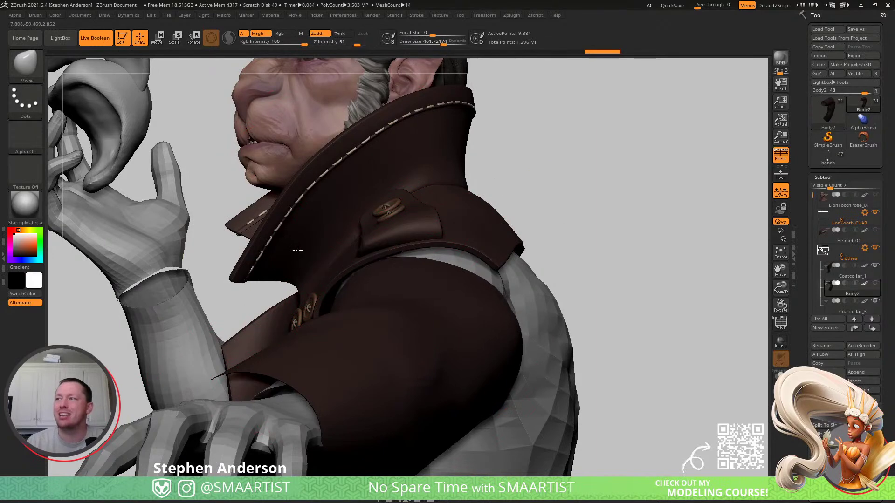
right_drag(476, 268, 427, 265)
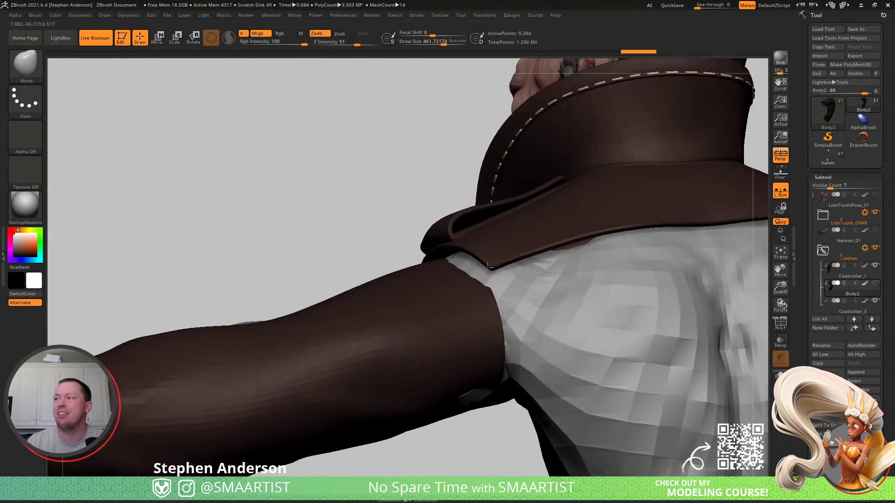
drag(481, 276, 490, 254)
key(s)
drag(484, 379, 467, 379)
mouse_move(460, 383)
right_down()
mouse_move(451, 361)
mouse_move(457, 376)
mouse_move(430, 364)
mouse_move(405, 324)
mouse_move(388, 338)
right_up()
- Stretch the outstretched sleeve's underside over the bare underarm and the arm surface poking through it
key(s)
mouse_move(384, 340)
mouse_down()
mouse_move(408, 343)
mouse_move(406, 373)
mouse_up()
right_drag(404, 369, 399, 320)
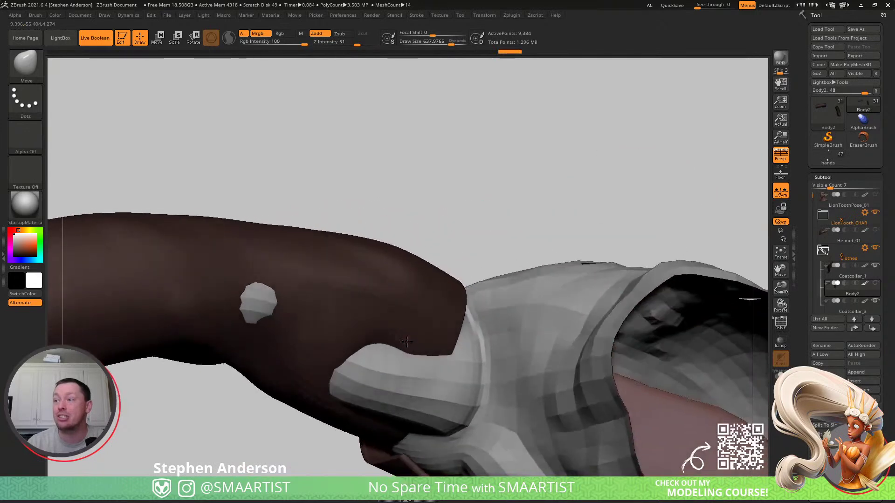
drag(431, 406, 420, 425)
mouse_move(414, 379)
mouse_down()
mouse_move(414, 392)
mouse_move(384, 381)
mouse_up()
key(s)
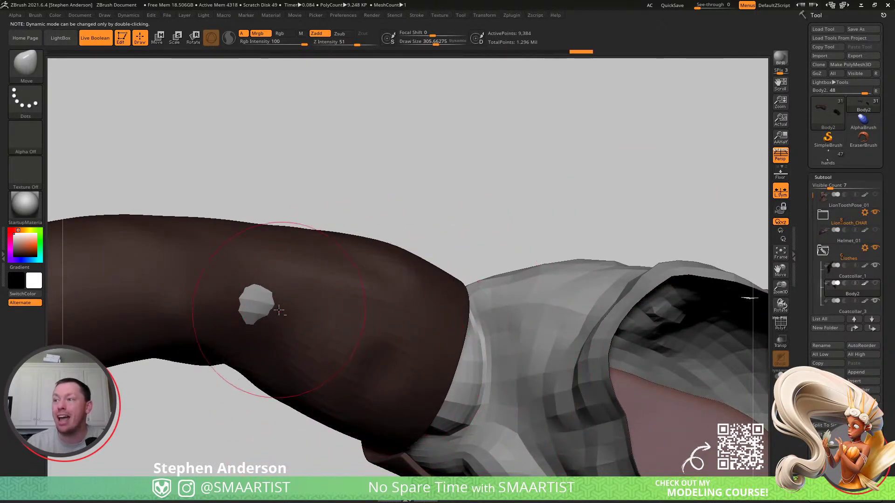
drag(256, 301, 254, 305)
- Adjust the outstretched sleeve's contour along the arm with Move brush strokes at varying sizes
mouse_move(272, 302)
right_down()
mouse_move(274, 361)
mouse_move(309, 274)
mouse_move(360, 276)
mouse_move(284, 244)
mouse_move(403, 270)
mouse_move(391, 256)
mouse_move(428, 301)
mouse_move(450, 275)
right_up()
key(s)
drag(435, 280, 390, 266)
mouse_move(390, 265)
right_down()
mouse_move(420, 236)
mouse_move(424, 278)
mouse_move(439, 263)
mouse_move(421, 267)
mouse_move(418, 280)
mouse_move(428, 241)
mouse_move(469, 222)
mouse_move(463, 216)
right_up()
key(s)
drag(470, 217, 488, 217)
mouse_move(478, 238)
right_down()
mouse_move(469, 233)
mouse_move(480, 217)
right_up()
drag(479, 219, 483, 212)
- Fit the outstretched sleeve under the shoulder flap and over the exposed arm patch with the Move brush
mouse_move(482, 212)
right_down()
mouse_move(504, 196)
mouse_move(510, 224)
right_up()
key(s)
drag(515, 234, 496, 231)
mouse_move(495, 248)
right_down()
mouse_move(499, 290)
mouse_move(454, 289)
right_up()
right_drag(509, 290, 471, 284)
mouse_move(508, 240)
ctrl+right_down()
mouse_move(515, 269)
mouse_move(466, 247)
ctrl+right_up()
key(s)
drag(570, 199, 565, 185)
mouse_move(555, 186)
right_down()
mouse_move(582, 182)
mouse_move(548, 190)
mouse_move(454, 256)
mouse_move(484, 254)
mouse_move(474, 310)
mouse_move(487, 312)
mouse_move(485, 304)
right_up()
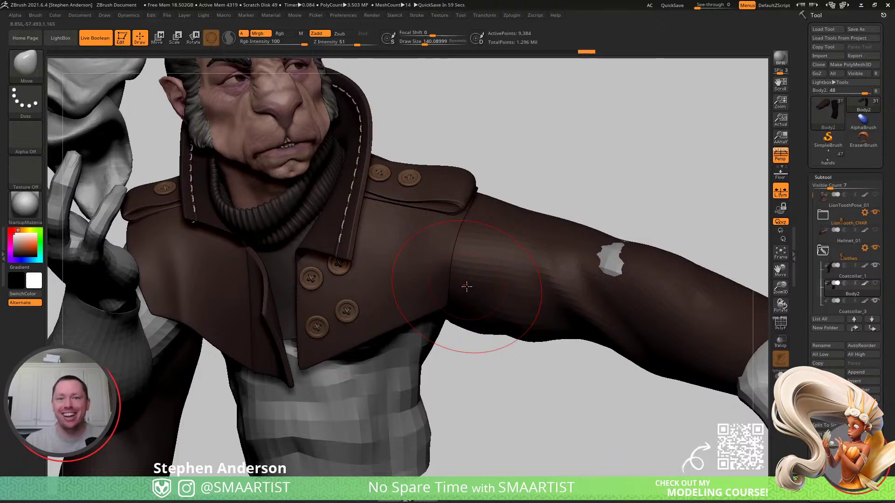
drag(614, 262, 618, 259)
mouse_move(619, 259)
right_down()
mouse_move(622, 276)
mouse_move(634, 243)
mouse_move(633, 251)
right_up()
mouse_move(571, 232)
ctrl+right_down()
mouse_move(526, 275)
mouse_move(480, 294)
mouse_move(401, 296)
ctrl+right_up()
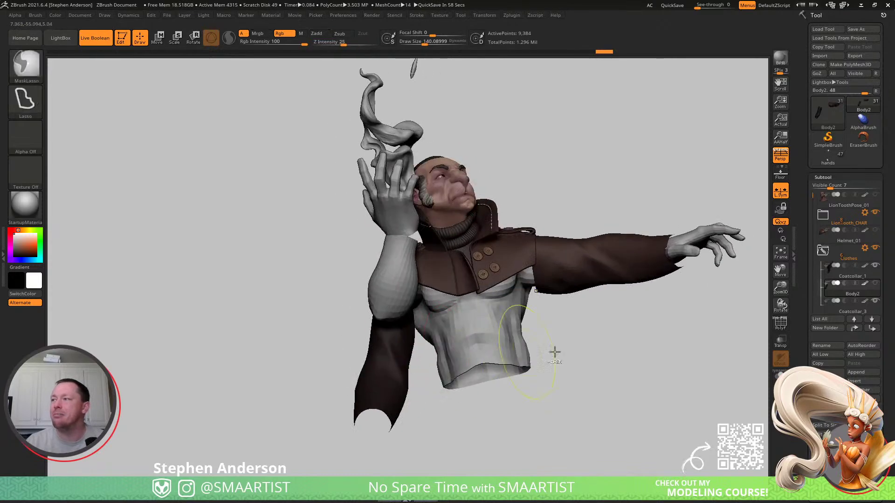
- Display the polyframe and move the second sleeve onto the raised arm's upper arm with the gizmo
key(shift+f)
key(shift)
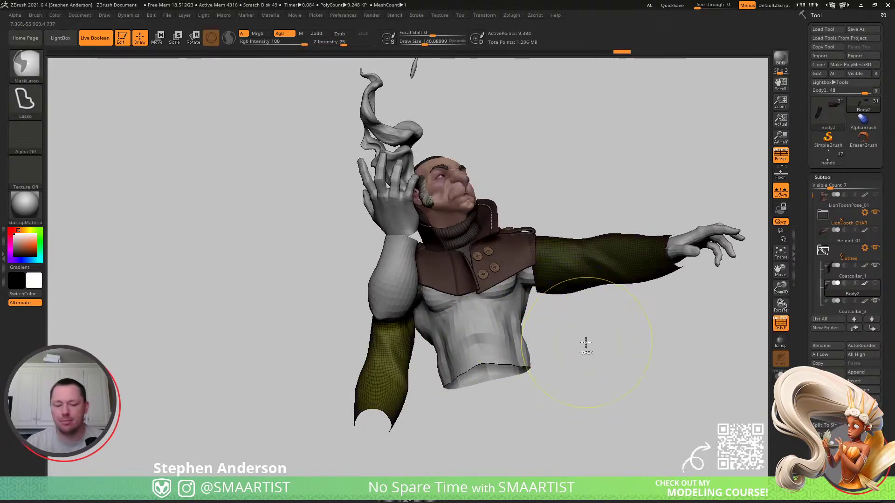
key(w)
click(398, 359)
right_drag(398, 359, 442, 293)
drag(435, 283, 478, 266)
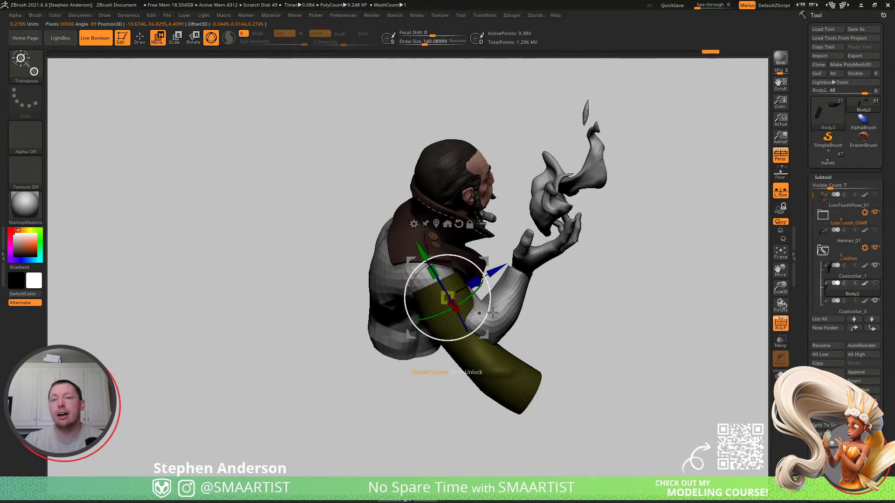
- Fit the sleeve to the raised arm's shoulder, mask its upper part and bend the lower part up along the forearm
right_drag(488, 337, 537, 332)
mouse_move(497, 252)
mouse_down()
mouse_move(487, 246)
mouse_move(497, 242)
mouse_up()
right_drag(536, 268, 512, 302)
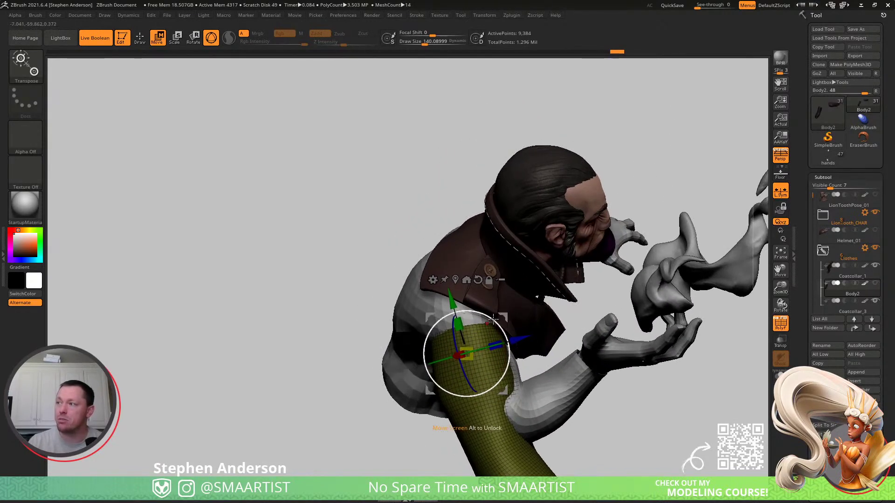
right_drag(518, 326, 480, 362)
mouse_move(466, 351)
ctrl+mouse_down()
mouse_move(482, 367)
mouse_move(495, 311)
mouse_move(469, 297)
ctrl+mouse_up()
right_drag(473, 297, 540, 277)
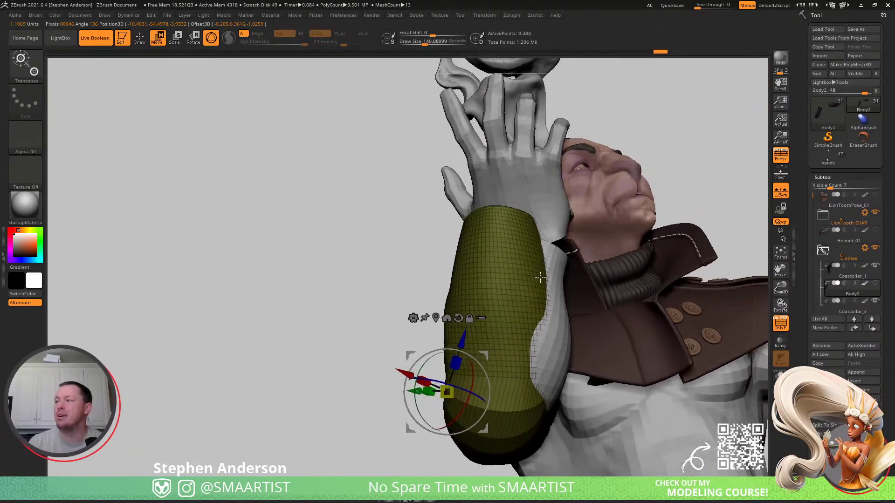
drag(523, 357, 549, 322)
- Pull the bent sleeve around the raised elbow with the Move brush, invert the mask and smooth the bend
key(b)
key(m)
key(v)
key(shift)
drag(498, 381, 536, 371)
right_drag(538, 369, 598, 365)
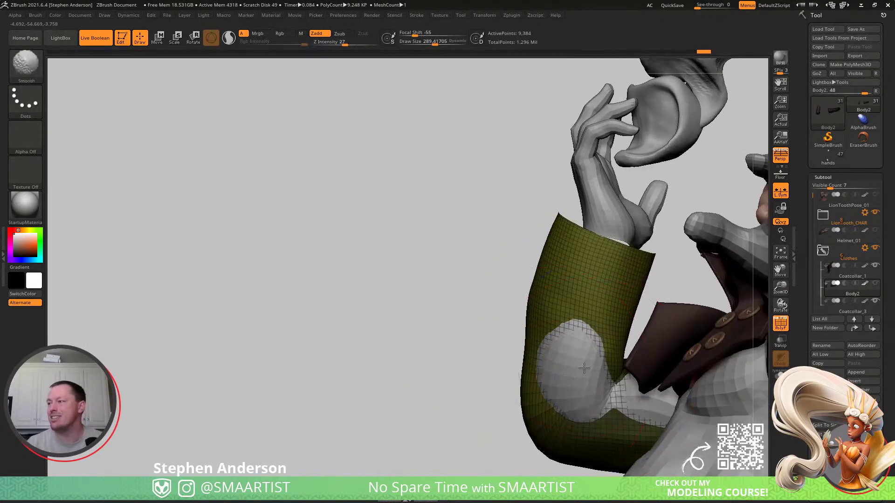
mouse_move(537, 392)
right_down()
mouse_move(617, 378)
mouse_move(579, 367)
right_up()
key(ctrl+i)
mouse_move(500, 383)
shift+mouse_down()
mouse_move(491, 382)
mouse_move(512, 385)
shift+mouse_up()
- Hide the polyframe and reshape the raised sleeve's inner elbow to cover the exposed arm
mouse_move(513, 383)
right_down()
mouse_move(566, 373)
mouse_move(527, 356)
right_up()
key(s)
drag(526, 347, 517, 346)
mouse_move(521, 335)
right_down()
mouse_move(653, 354)
mouse_move(550, 350)
mouse_move(571, 316)
mouse_move(561, 295)
mouse_move(550, 323)
mouse_move(557, 303)
mouse_move(578, 340)
right_up()
key(shift+f)
key(s)
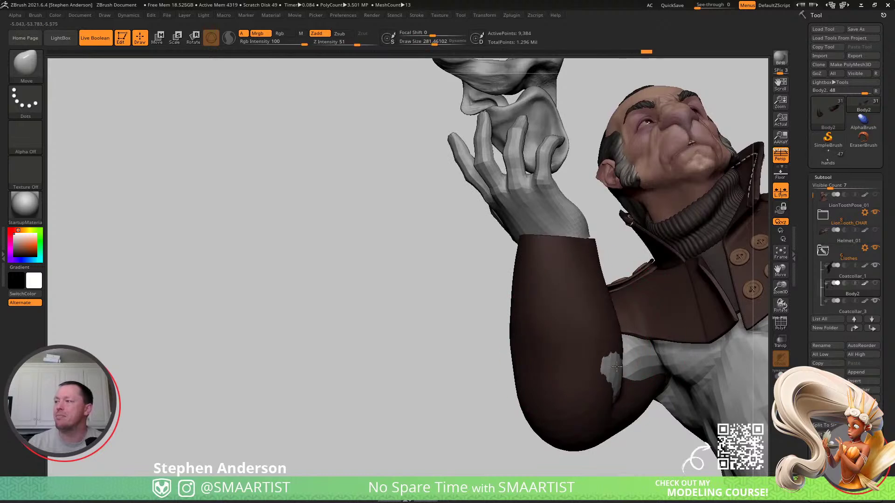
mouse_move(638, 386)
right_down()
mouse_move(645, 353)
mouse_move(663, 343)
right_up()
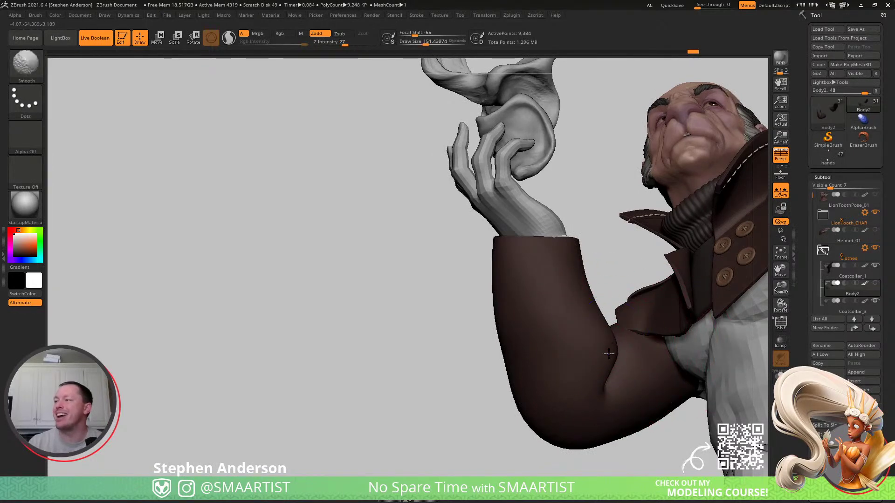
mouse_move(617, 337)
right_down()
mouse_move(569, 361)
mouse_move(559, 357)
mouse_move(573, 379)
mouse_move(508, 279)
mouse_move(497, 277)
mouse_move(501, 292)
mouse_move(572, 296)
mouse_move(527, 265)
mouse_move(495, 278)
right_up()
- Adjust the raised sleeve's contour around the forearm and elbow with the Move brush
key(s)
drag(515, 274, 505, 274)
right_drag(513, 314, 540, 326)
key(s)
drag(539, 333, 529, 333)
right_drag(528, 321, 582, 257)
drag(581, 261, 582, 260)
- Refine the raised sleeve's cuff edge around the back of the wrist with the Move brush
mouse_move(581, 260)
right_down()
mouse_move(530, 277)
mouse_move(466, 267)
right_up()
key(s)
drag(466, 267, 457, 268)
mouse_move(457, 268)
right_down()
mouse_move(458, 257)
mouse_move(451, 269)
mouse_move(513, 276)
mouse_move(502, 292)
right_up()
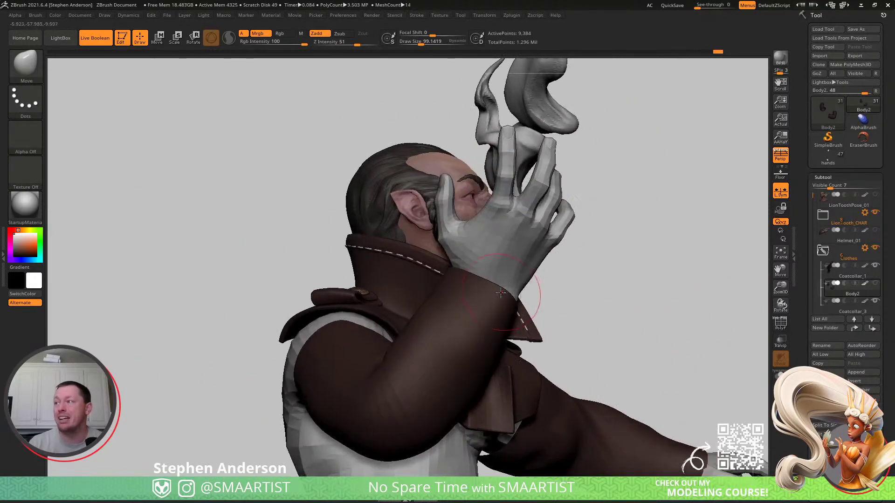
drag(504, 294, 504, 294)
mouse_move(481, 305)
right_down()
mouse_move(519, 297)
mouse_move(479, 322)
right_up()
- Pull the raised sleeve's cuff back from the hand so part of the wrist shows
key(shift)
key(s)
drag(481, 333, 486, 333)
mouse_move(480, 344)
right_down()
mouse_move(511, 308)
mouse_move(494, 298)
right_up()
key(s)
drag(469, 298, 473, 299)
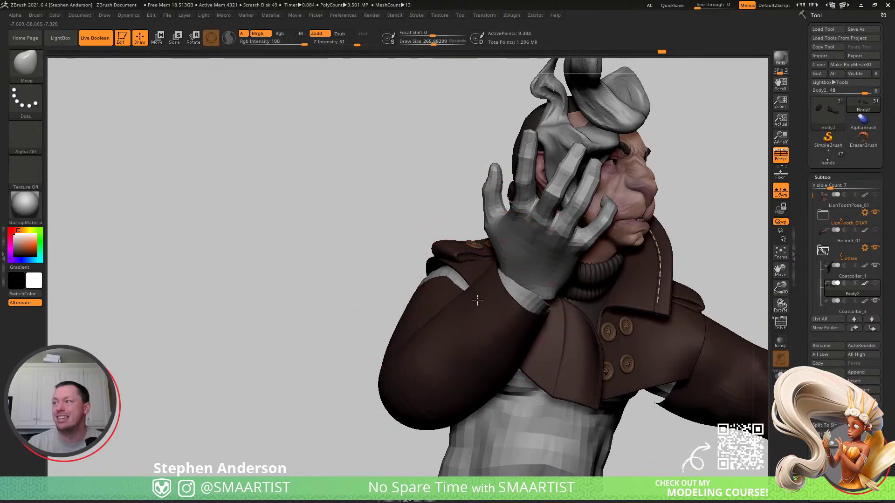
right_drag(480, 304, 509, 333)
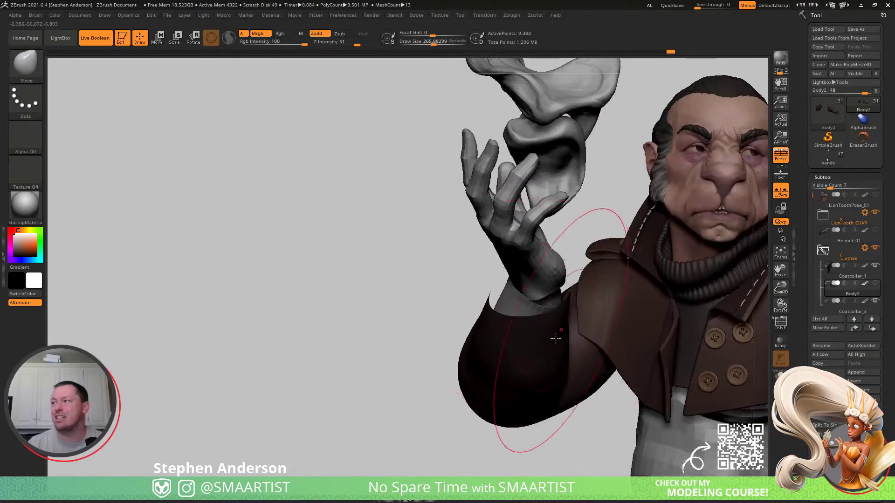
key(s)
drag(510, 333, 503, 334)
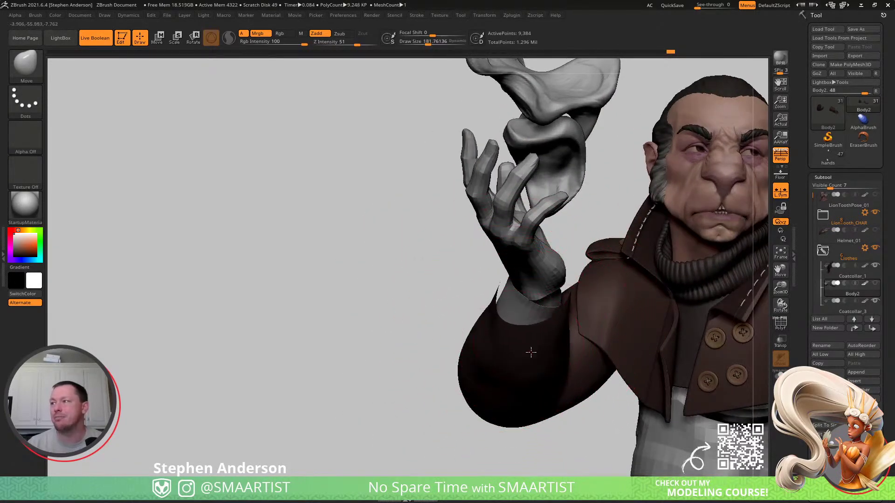
- Reshape and smooth the raised sleeve's lower forearm and elbow volume
right_drag(492, 391, 531, 373)
key(s)
drag(531, 373, 536, 379)
key(s)
right_drag(552, 341, 546, 366)
mouse_move(558, 400)
right_down()
mouse_move(580, 305)
mouse_move(550, 336)
mouse_move(506, 356)
mouse_move(468, 336)
mouse_move(439, 406)
right_up()
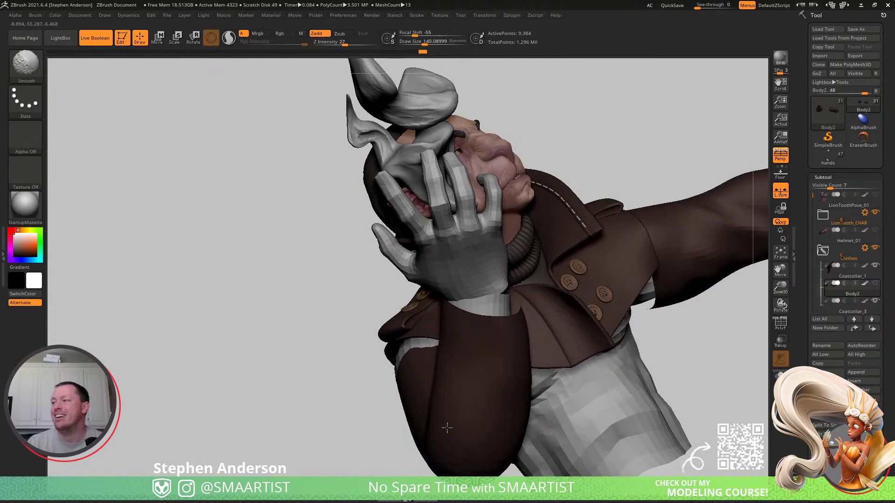
- Shorten the raised sleeve's cuff further down the forearm with the Move brush
mouse_move(504, 406)
ctrl+right_down()
mouse_move(545, 370)
mouse_move(516, 372)
mouse_move(483, 355)
mouse_move(494, 345)
mouse_move(438, 380)
mouse_move(417, 359)
ctrl+right_up()
mouse_move(656, 311)
ctrl+right_down()
mouse_move(600, 291)
mouse_move(569, 292)
mouse_move(529, 318)
mouse_move(558, 312)
mouse_move(535, 414)
mouse_move(456, 344)
mouse_move(422, 329)
mouse_move(392, 369)
ctrl+right_up()
mouse_move(349, 336)
right_down()
mouse_move(385, 361)
mouse_move(365, 358)
mouse_move(377, 365)
mouse_move(466, 383)
right_up()
key(s)
mouse_move(478, 317)
right_down()
mouse_move(511, 319)
mouse_move(520, 329)
mouse_move(466, 349)
mouse_move(495, 332)
mouse_move(494, 314)
mouse_move(533, 313)
right_up()
drag(544, 315, 546, 315)
mouse_move(547, 294)
right_down()
mouse_move(554, 311)
mouse_move(552, 298)
right_up()
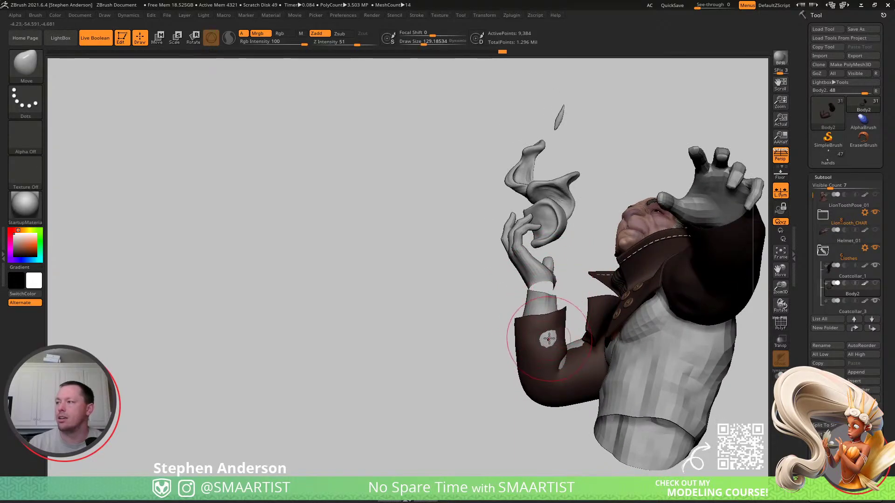
- Smooth the raised sleeve's forearm and push it out over the arm patches poking through
mouse_move(550, 342)
right_down()
mouse_move(576, 343)
mouse_move(550, 358)
mouse_move(537, 345)
right_up()
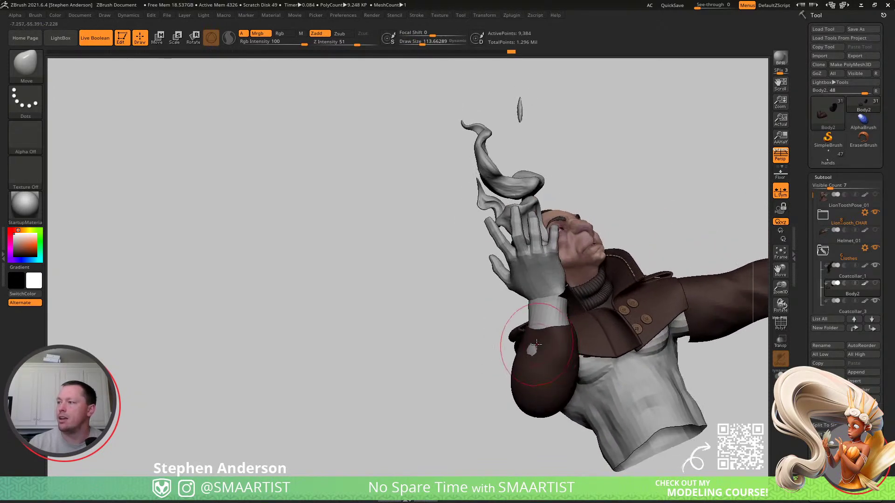
shift+drag(548, 360, 529, 350)
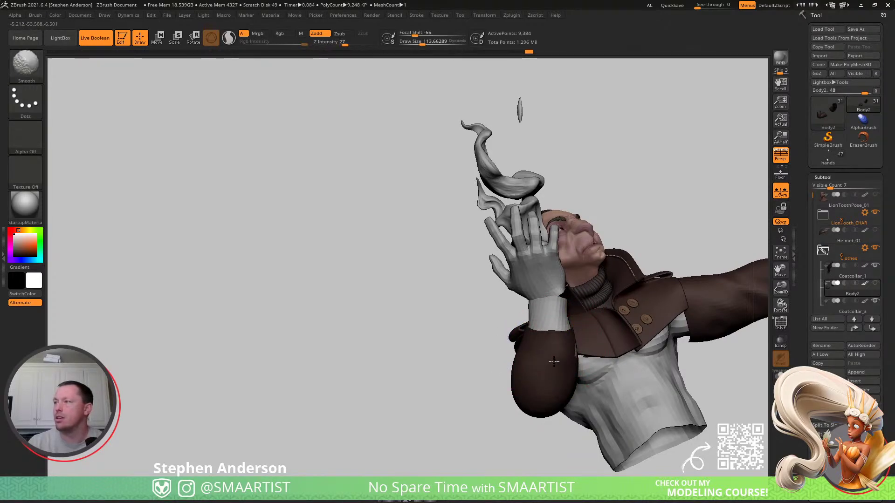
mouse_move(575, 361)
right_down()
mouse_move(524, 359)
mouse_move(567, 361)
right_up()
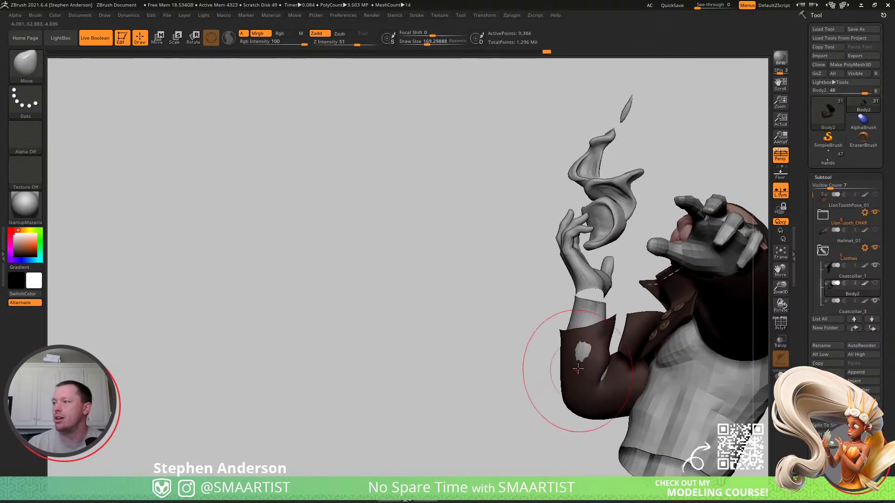
mouse_move(584, 355)
right_down()
mouse_move(620, 351)
mouse_move(622, 333)
mouse_move(552, 337)
mouse_move(557, 359)
mouse_move(546, 349)
mouse_move(574, 348)
mouse_move(543, 346)
mouse_move(596, 342)
right_up()
right_drag(607, 304, 600, 306)
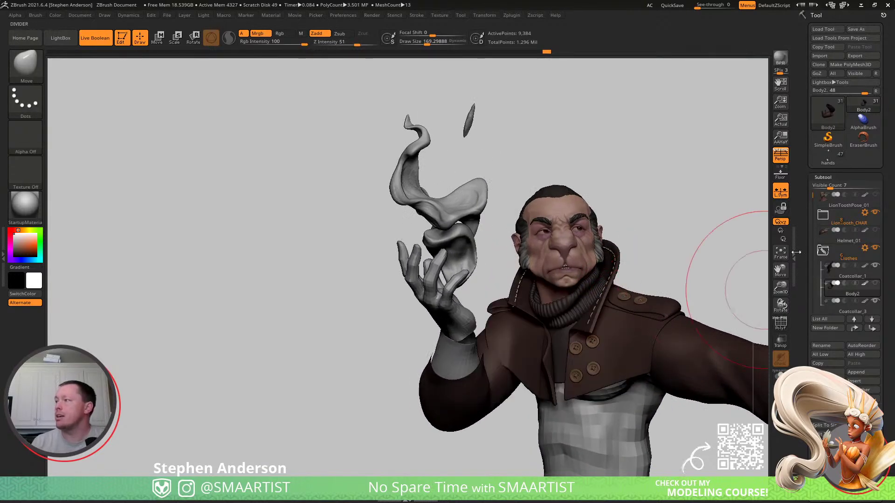
- Check the other clothing subtools, examining the Shirt and the Coatcollar_1 piece on the character
drag(812, 195, 811, 245)
mouse_move(560, 313)
right_down()
mouse_move(589, 313)
mouse_move(473, 315)
mouse_move(524, 333)
right_up()
alt+click(497, 320)
key(shift+f)
key(shift+f)
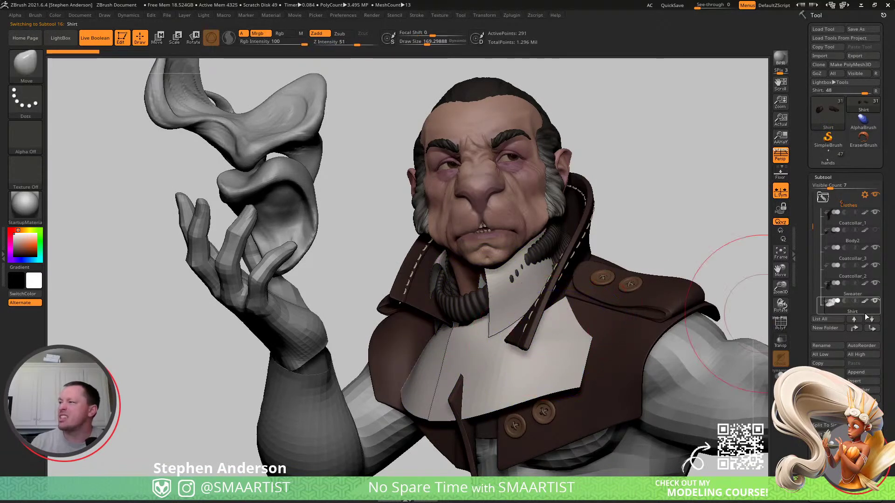
mouse_move(878, 303)
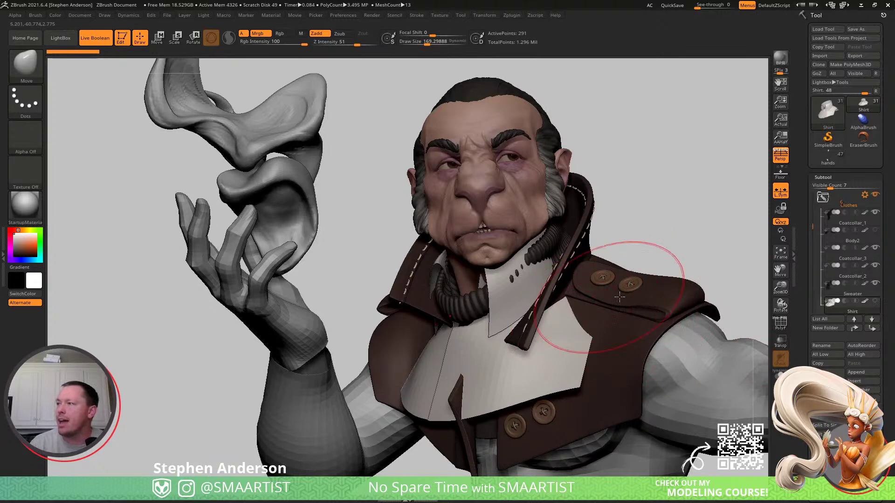
alt+click(616, 312)
mouse_move(617, 311)
right_down()
mouse_move(571, 281)
mouse_move(597, 319)
mouse_move(764, 316)
right_up()
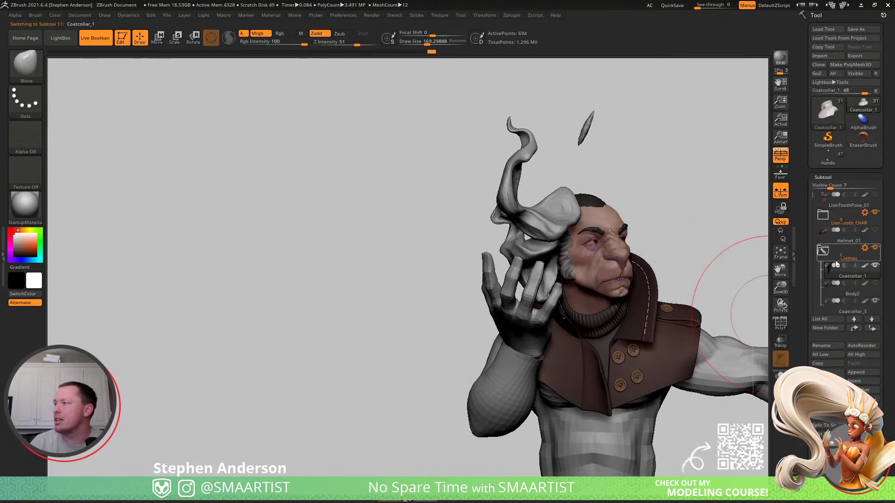
- Make the Body2 sleeves subtool active and visible, and rename it SleevesBlockIn
click(873, 288)
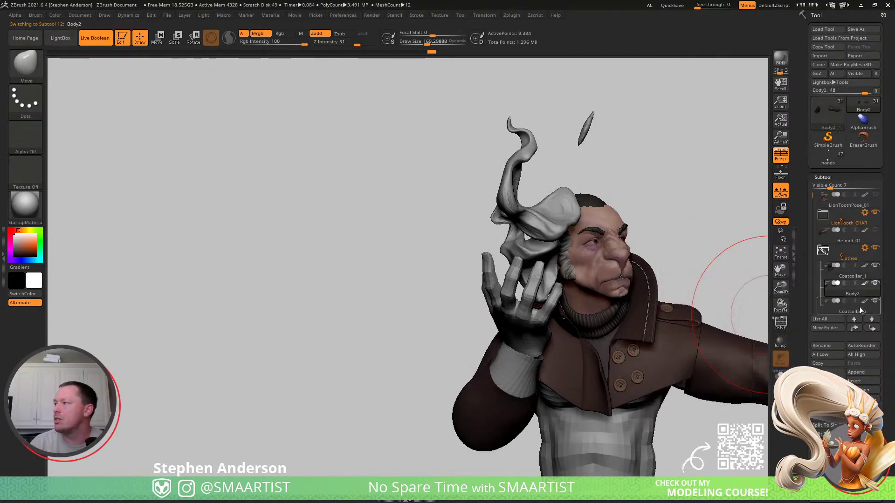
click(827, 346)
text(Sl)
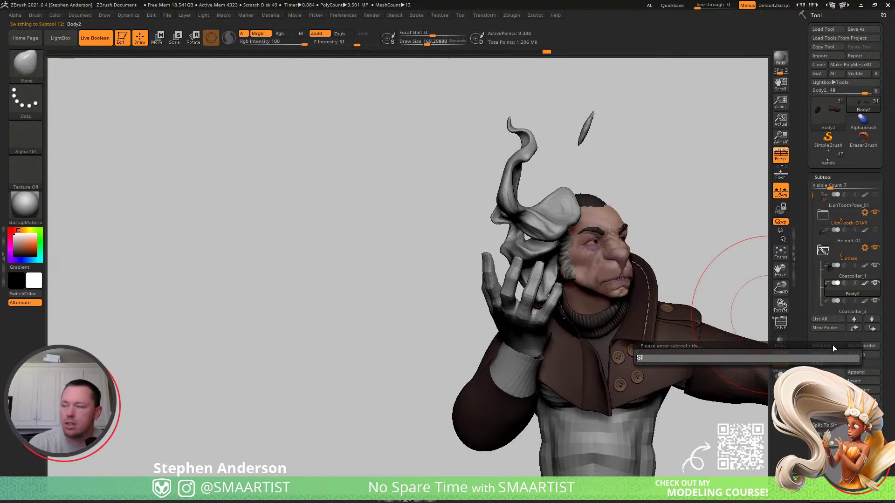
text(eeves)
key(Return)
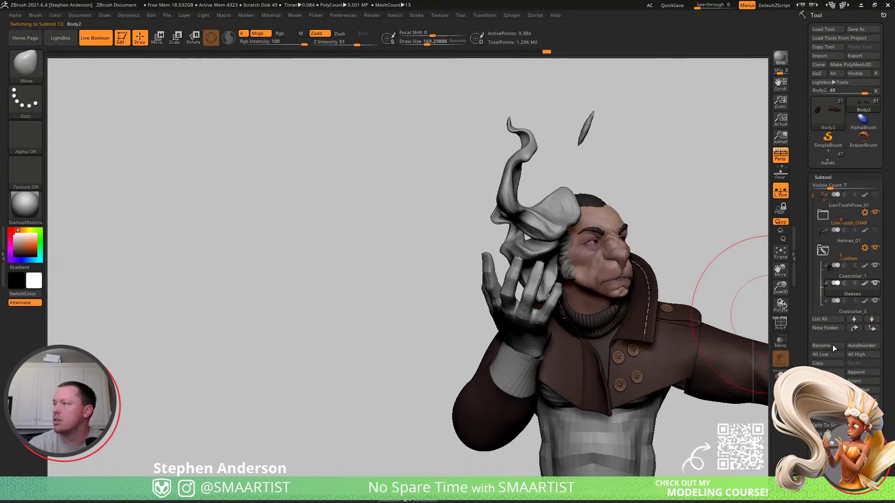
click(824, 346)
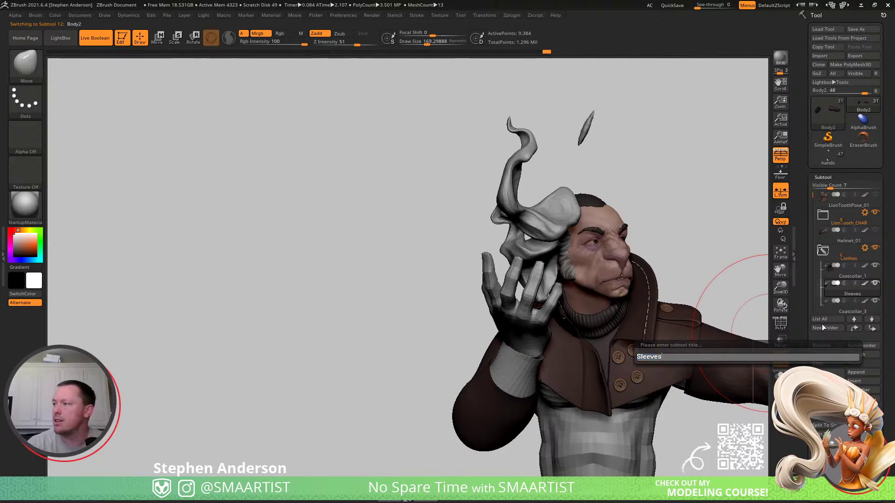
text(BlockIn)
key(Return)
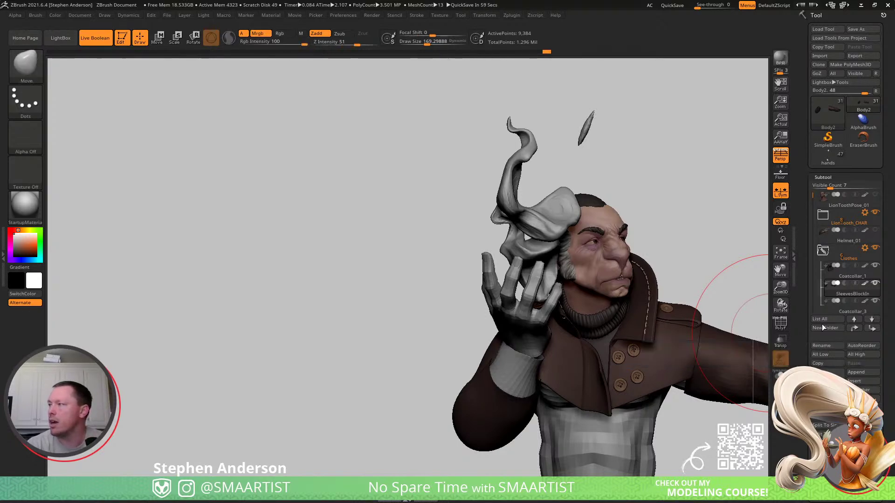
- Sculpt a fold near the raised sleeve's inner elbow using the Standard brush at a draw size of about 36
mouse_move(685, 294)
alt+right_down()
mouse_move(487, 293)
mouse_move(448, 314)
mouse_move(340, 335)
mouse_move(399, 351)
mouse_move(342, 381)
mouse_move(348, 371)
mouse_move(392, 387)
mouse_move(421, 358)
mouse_move(449, 448)
alt+right_up()
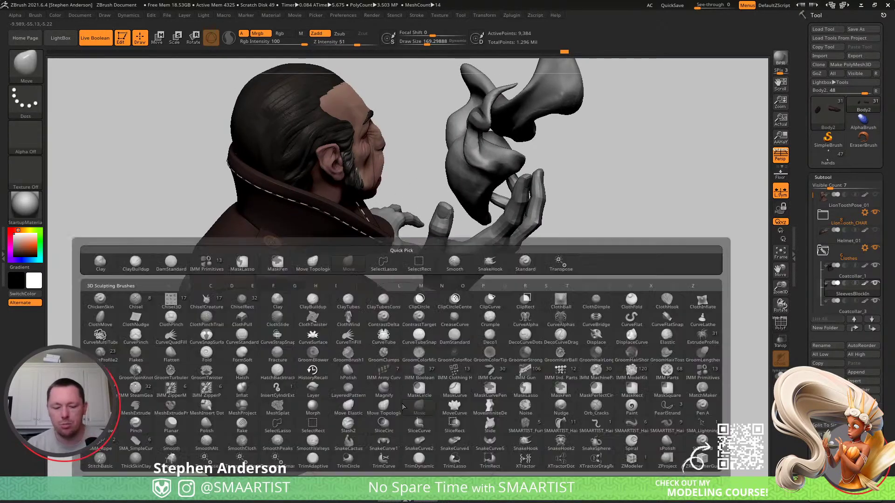
key(b)
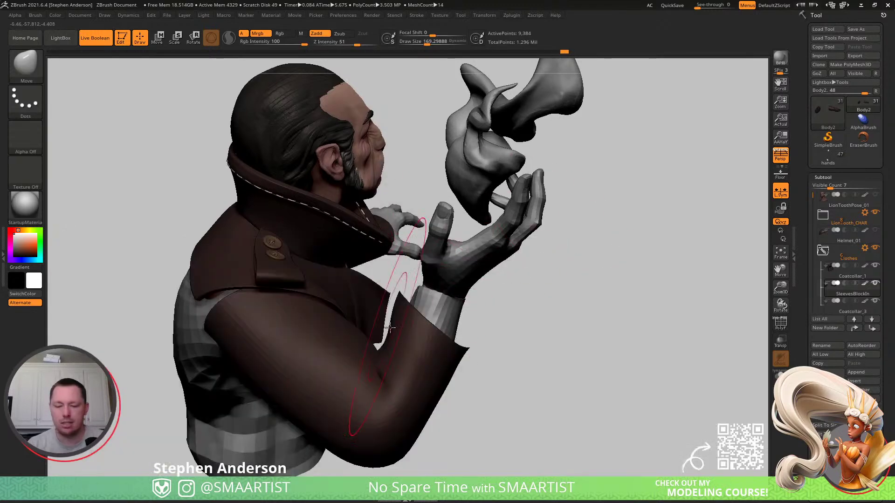
key(b)
key(s)
key(t)
key(s)
drag(365, 378, 356, 378)
mouse_move(392, 393)
right_down()
mouse_move(369, 362)
mouse_move(364, 395)
mouse_move(372, 394)
mouse_move(380, 314)
right_up()
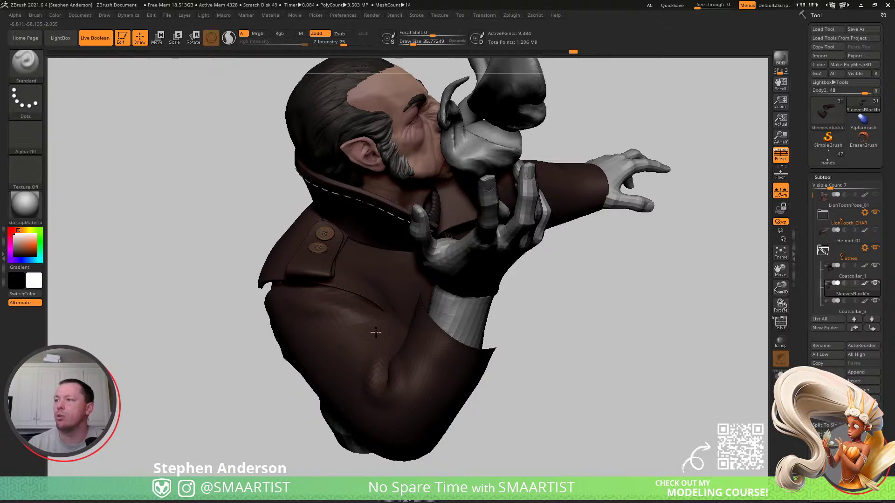
- Add diagonal cloth folds across the raised sleeve's upper arm and soften them with the Smooth brush
right_drag(376, 327, 390, 335)
right_drag(321, 329, 258, 323)
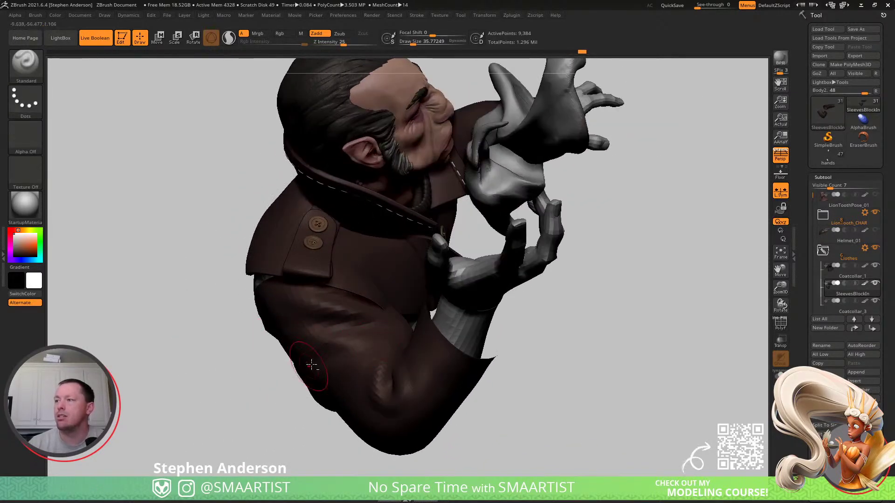
right_drag(344, 376, 348, 337)
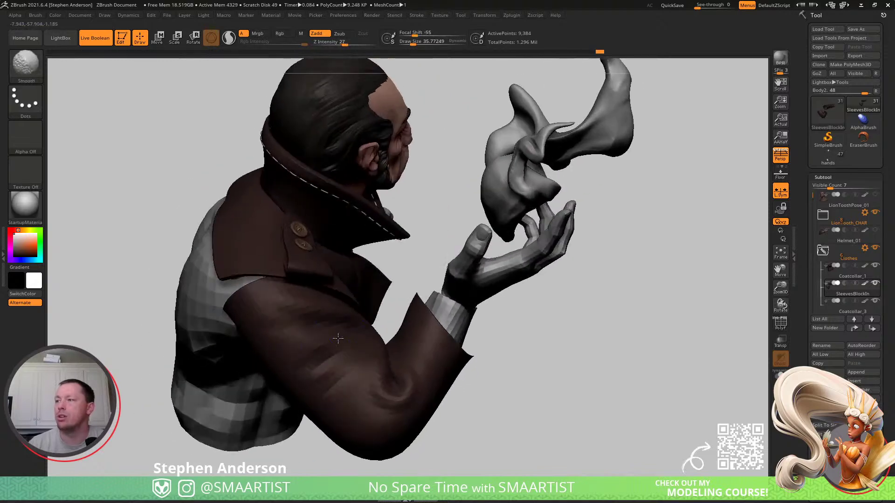
mouse_move(348, 389)
right_down()
mouse_move(339, 373)
mouse_move(383, 331)
right_up()
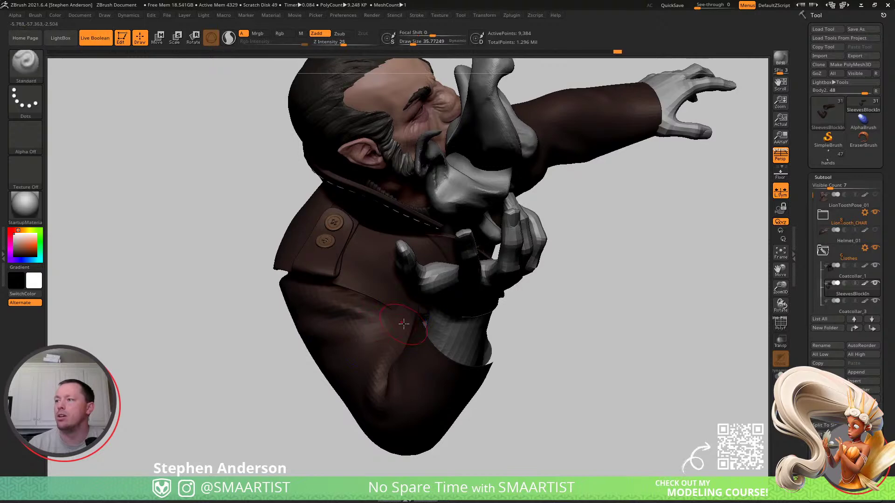
mouse_move(353, 366)
right_down()
mouse_move(394, 382)
mouse_move(311, 326)
mouse_move(336, 352)
mouse_move(350, 420)
right_up()
- Turn on transparency and adjust the raised sleeve's outer silhouette around the arm using the Move brush
key(b)
key(m)
key(v)
key(ctrl+t)
key(s)
drag(351, 425, 360, 426)
mouse_move(360, 426)
alt+right_down()
mouse_move(336, 334)
mouse_move(340, 368)
mouse_move(347, 365)
alt+right_up()
key(s)
drag(347, 365, 357, 365)
mouse_move(350, 332)
right_down()
mouse_move(343, 343)
mouse_move(278, 254)
right_up()
key(s)
drag(303, 269, 297, 270)
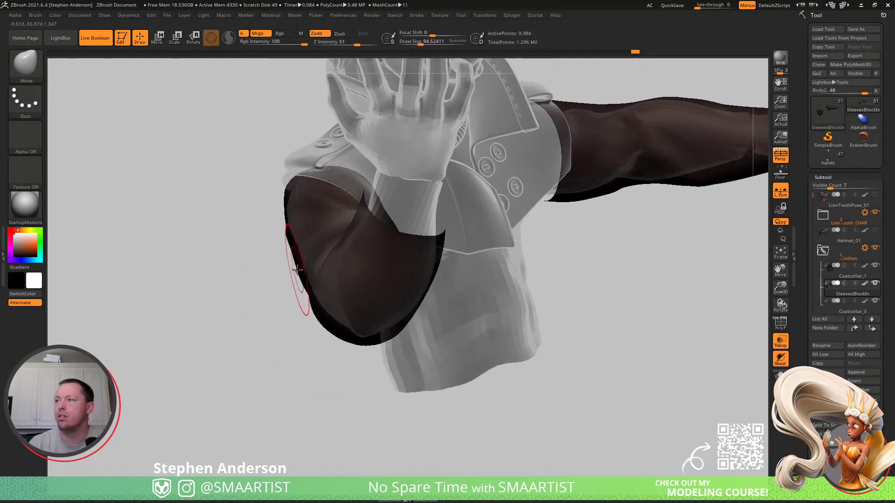
- Refine the raised sleeve's elbow, underside and forearm contours against the see-through arm with the Move brush
mouse_move(360, 318)
right_down()
mouse_move(357, 305)
mouse_move(407, 338)
right_up()
key(s)
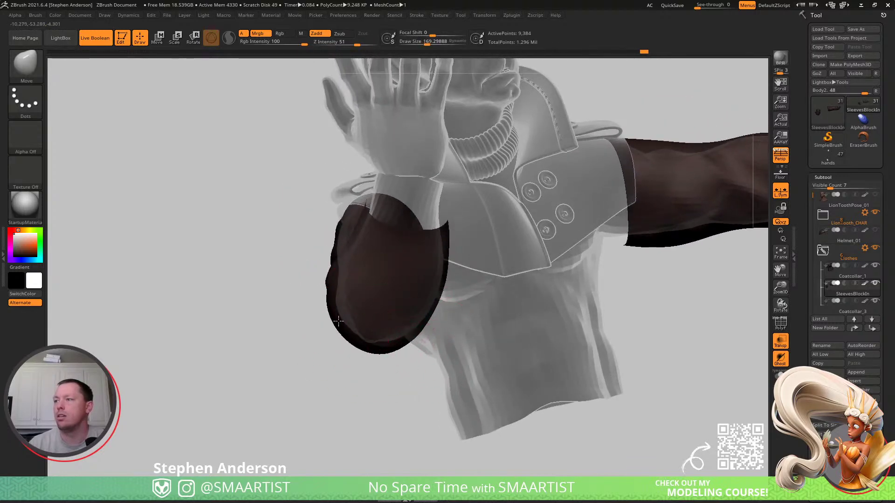
right_drag(387, 346, 495, 351)
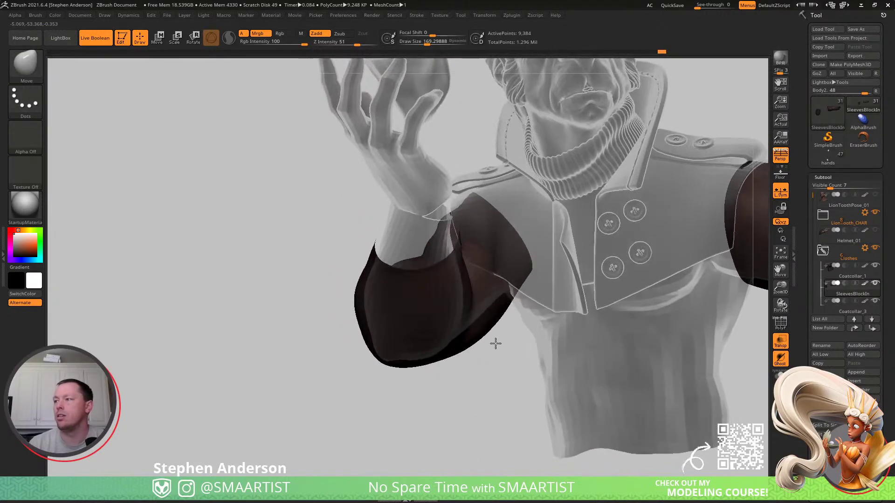
mouse_move(500, 300)
right_down()
mouse_move(495, 320)
mouse_move(502, 299)
right_up()
right_drag(455, 340, 470, 352)
key(s)
drag(470, 352, 466, 352)
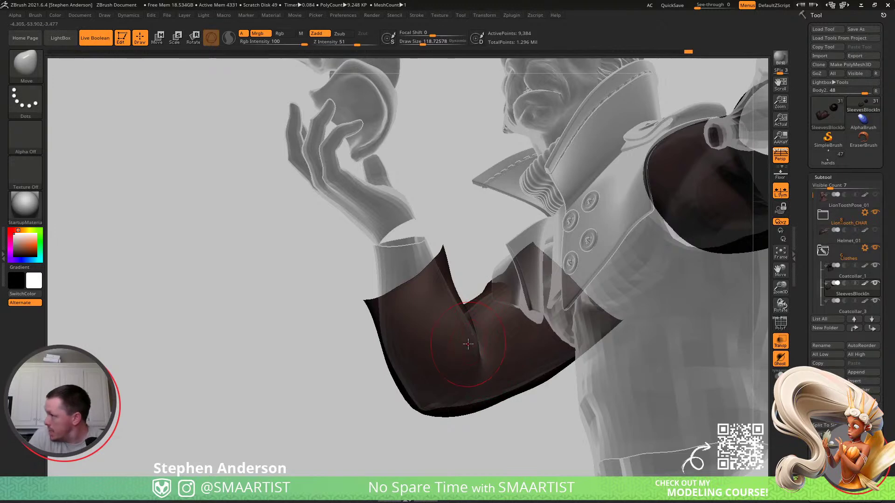
mouse_move(457, 344)
right_down()
mouse_move(420, 336)
mouse_move(423, 330)
mouse_move(447, 424)
right_up()
key(s)
drag(439, 423, 437, 421)
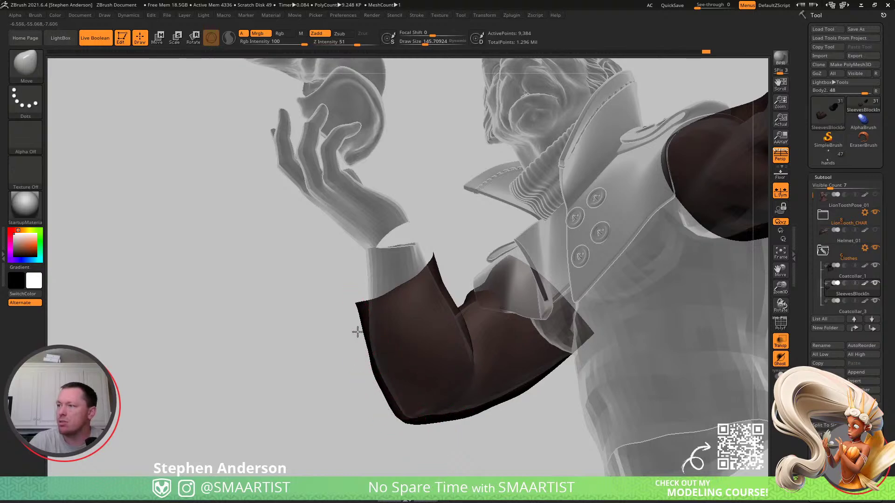
mouse_move(367, 349)
right_down()
mouse_move(415, 326)
mouse_move(354, 355)
mouse_move(345, 348)
mouse_move(438, 339)
mouse_move(420, 345)
mouse_move(405, 326)
mouse_move(434, 354)
mouse_move(413, 345)
mouse_move(369, 354)
mouse_move(404, 369)
mouse_move(375, 341)
mouse_move(433, 392)
right_up()
- Turn off transparency and adjust the raised sleeve's cuff opening around the wrist with a large Move brush, undoing the last stroke
key(ctrl+shift+t)
right_drag(331, 371, 281, 366)
key(s)
mouse_move(281, 367)
mouse_down()
mouse_move(293, 367)
mouse_move(265, 360)
mouse_up()
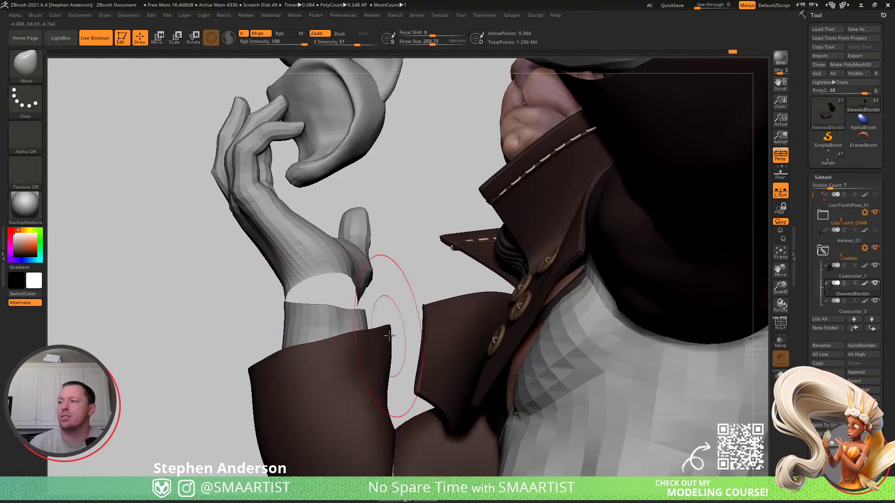
right_drag(372, 333, 390, 313)
key(s)
drag(386, 318, 379, 318)
key(ctrl+z)
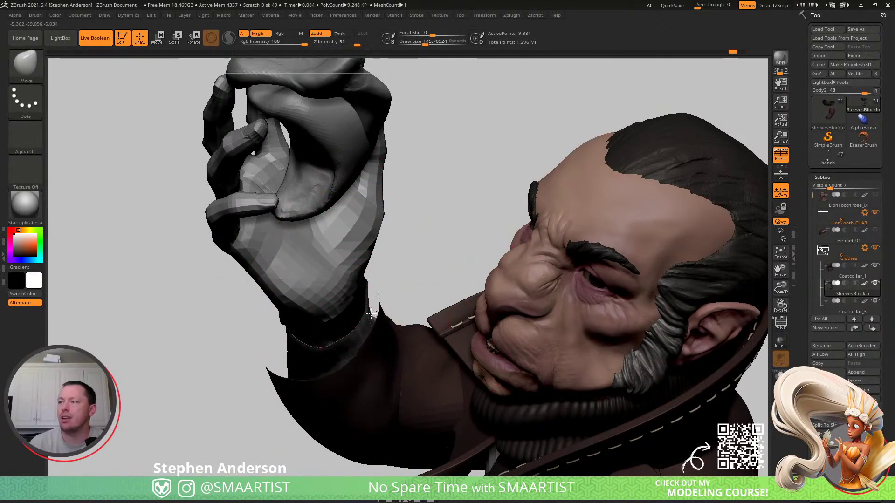
mouse_move(382, 329)
right_down()
mouse_move(349, 336)
mouse_move(326, 321)
mouse_move(332, 310)
right_up()
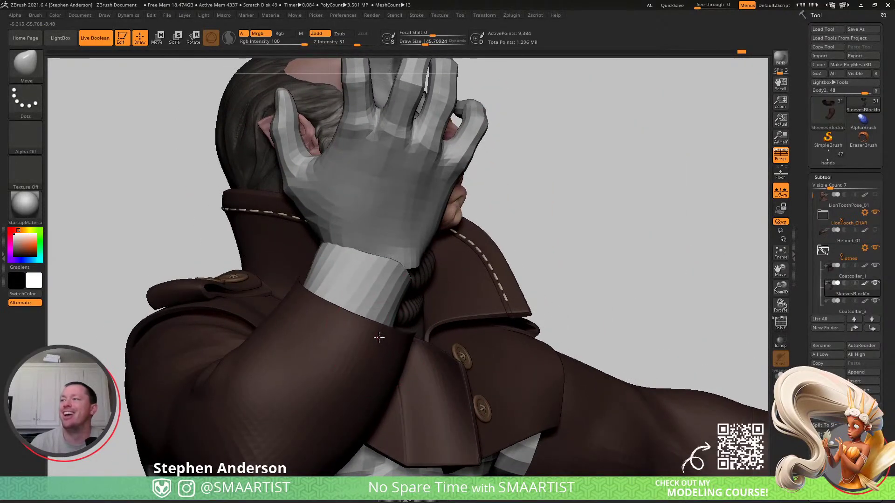
- Build up cloth folds on the raised sleeve's forearm towards the elbow with the Standard brush at a draw size of about 30
mouse_move(396, 336)
right_down()
mouse_move(365, 374)
mouse_move(280, 329)
mouse_move(267, 353)
mouse_move(228, 328)
right_up()
key(b)
key(s)
key(t)
key(s)
drag(220, 330, 207, 330)
drag(179, 303, 273, 373)
mouse_move(297, 378)
right_down()
mouse_move(219, 335)
mouse_move(234, 340)
right_up()
- Show the polyframe, mask the raised sleeve except the polygons along the inner elbow crease, and restore the full mesh's visibility
key(ctrl)
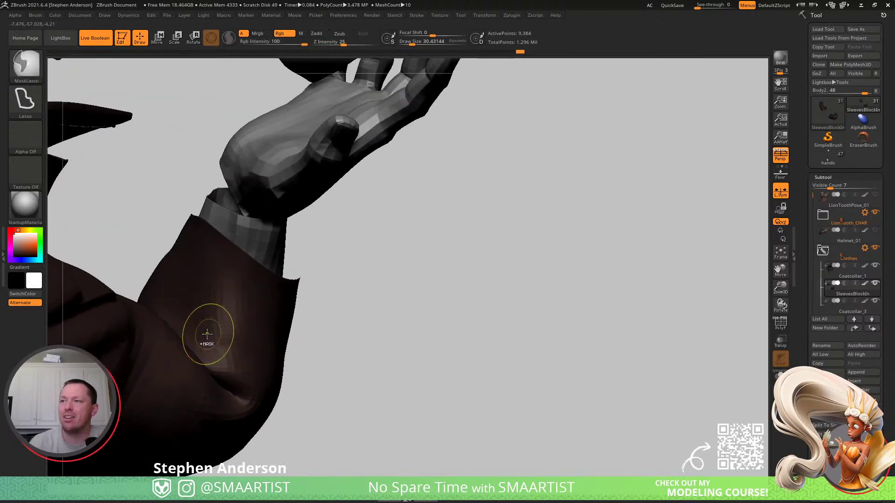
key(shift+f)
ctrl+right_drag(214, 356, 217, 368)
ctrl+shift+click(198, 367)
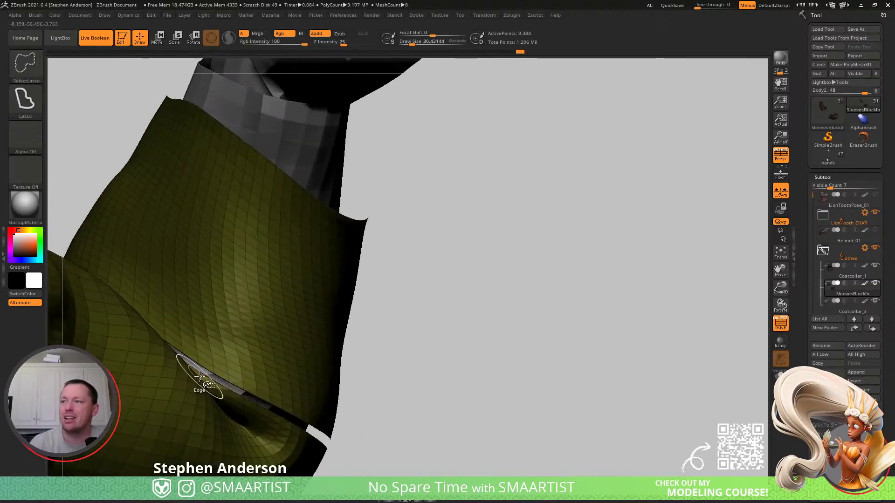
ctrl+shift+click(206, 375)
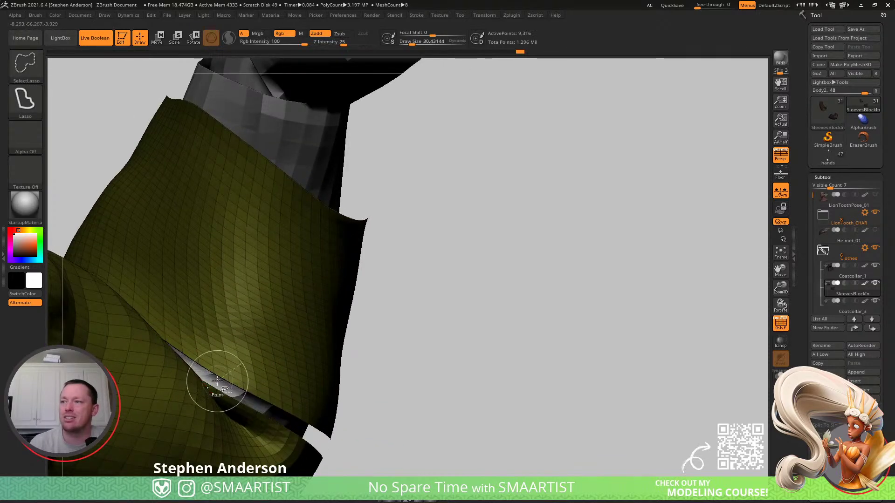
ctrl+shift+click(274, 384)
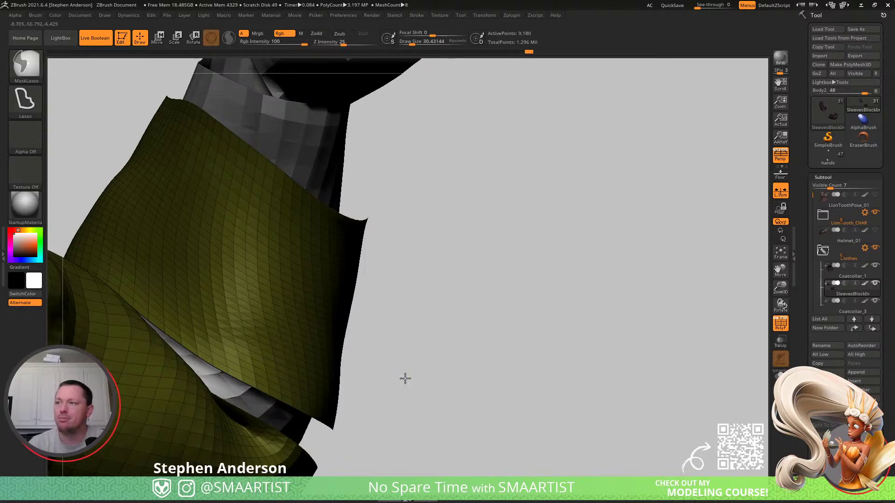
ctrl+click(405, 379)
ctrl+shift+click(265, 363)
ctrl+shift+drag(357, 372, 415, 369)
ctrl+shift+click(466, 364)
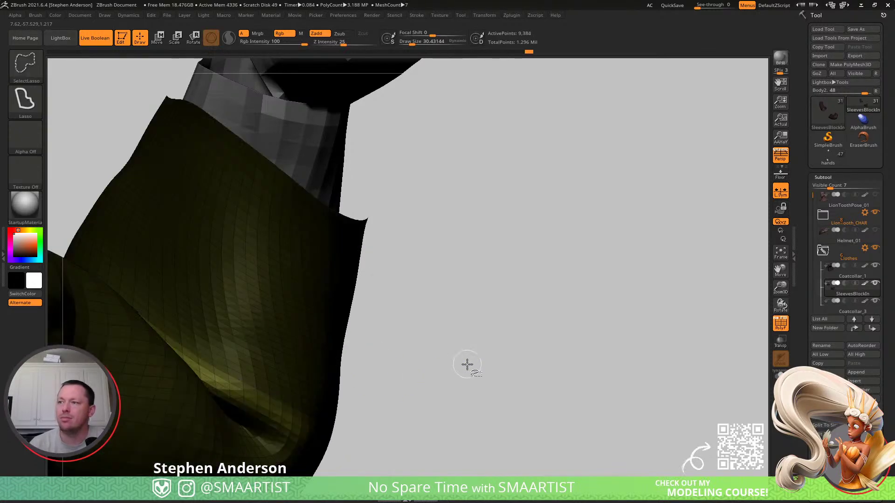
- Reshape the unmasked elbow crease into an overlapping fold with the Standard and Move brushes, then clear the mask and hide the polyframe
mouse_move(296, 396)
ctrl+right_down()
mouse_move(244, 361)
mouse_move(245, 372)
mouse_move(256, 339)
mouse_move(286, 378)
mouse_move(328, 250)
mouse_move(311, 285)
mouse_move(292, 274)
mouse_move(277, 309)
ctrl+right_up()
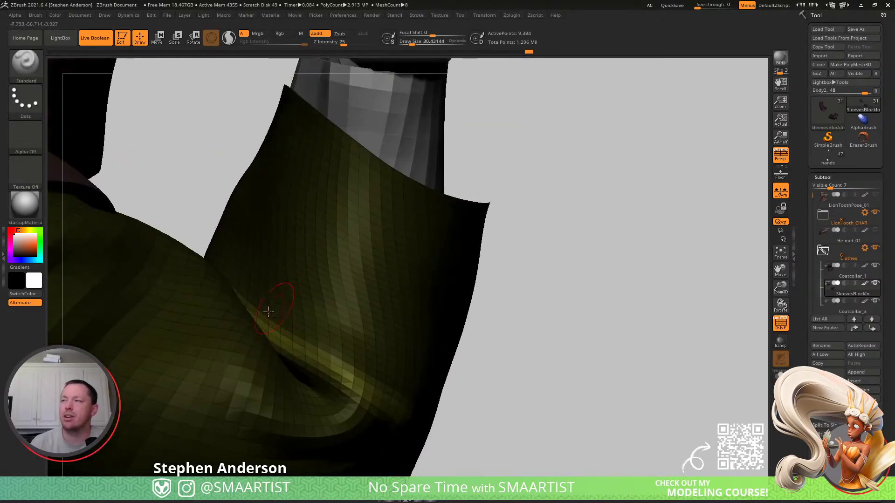
key(ctrl)
ctrl+click(491, 317)
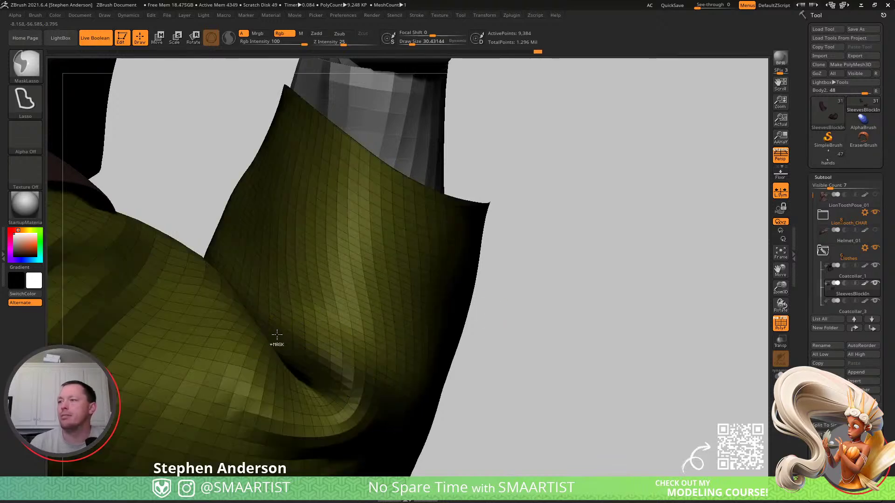
ctrl+click(502, 326)
mouse_move(270, 335)
right_down()
mouse_move(258, 308)
mouse_move(250, 311)
right_up()
key(b)
key(m)
key(v)
drag(258, 311, 266, 311)
mouse_move(250, 268)
right_down()
mouse_move(280, 309)
mouse_move(240, 286)
right_up()
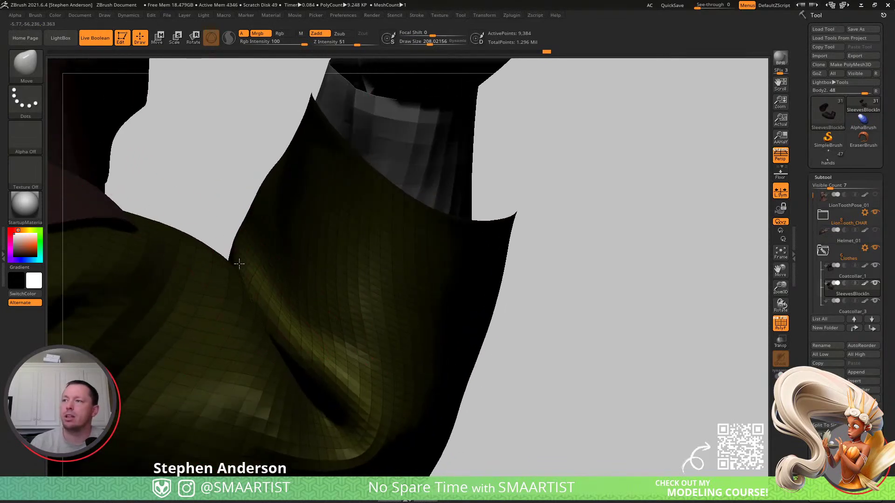
mouse_move(265, 314)
right_down()
mouse_move(274, 308)
mouse_move(263, 326)
mouse_move(273, 312)
mouse_move(586, 379)
right_up()
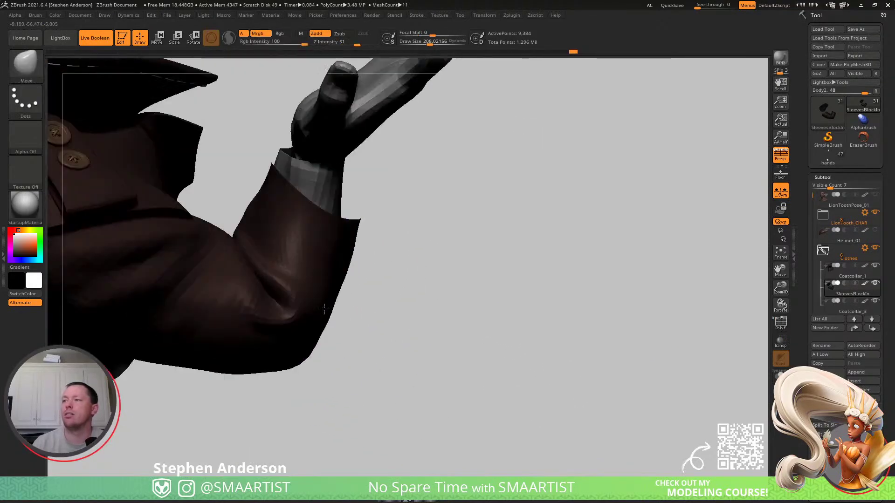
- Shape the raised sleeve's inner elbow overlap and forearm from the front and below with the Move brush
mouse_move(324, 305)
right_down()
mouse_move(300, 284)
mouse_move(303, 296)
right_up()
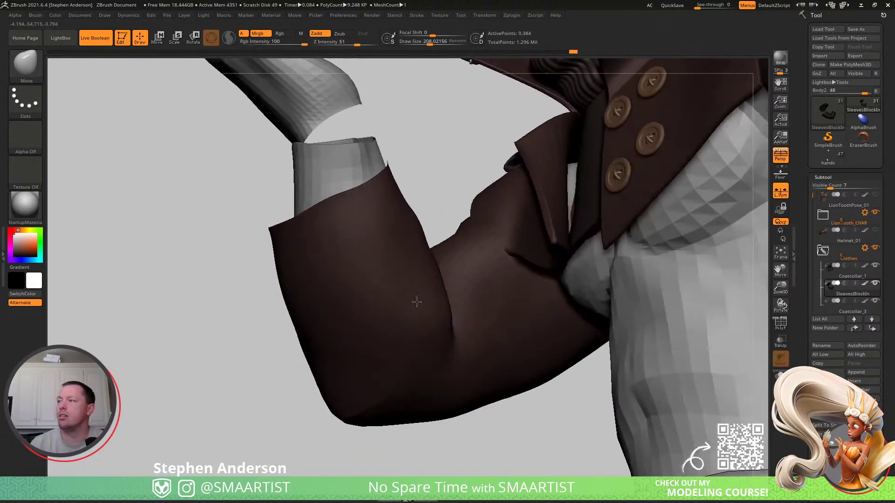
key(s)
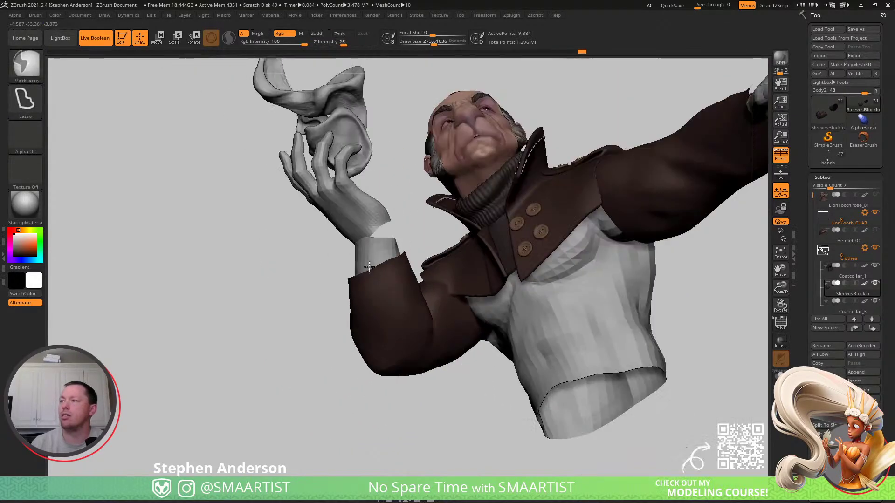
mouse_move(413, 321)
right_down()
mouse_move(418, 377)
mouse_move(403, 292)
mouse_move(422, 345)
right_up()
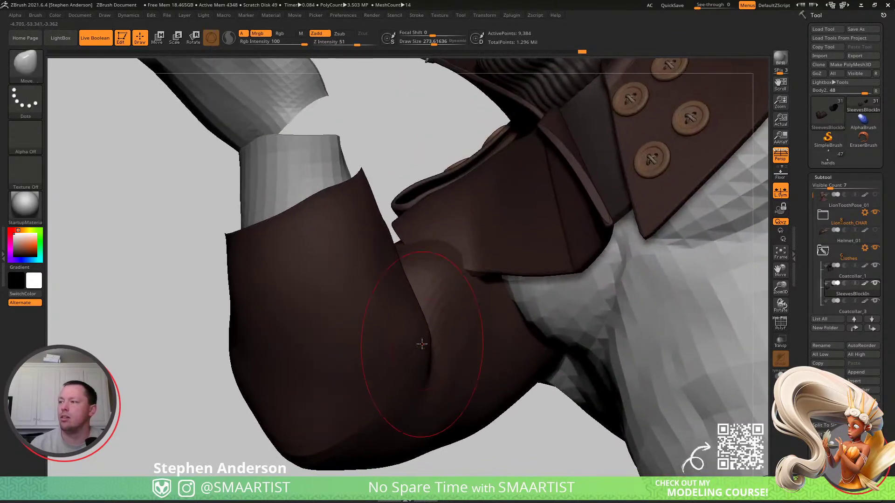
drag(418, 345, 418, 345)
mouse_move(418, 345)
right_down()
mouse_move(426, 329)
mouse_move(423, 343)
mouse_move(394, 308)
mouse_move(392, 321)
right_up()
right_drag(392, 373, 375, 358)
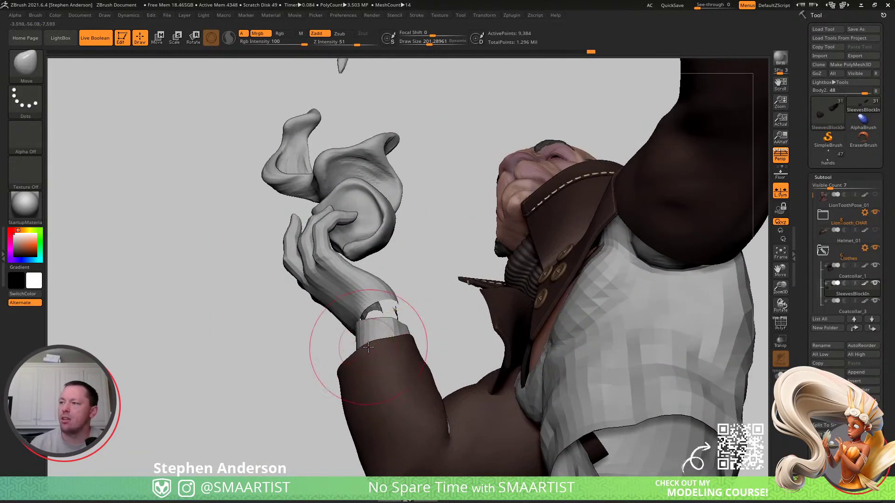
ctrl+right_drag(371, 353, 404, 340)
mouse_move(433, 353)
ctrl+right_down()
mouse_move(505, 278)
mouse_move(343, 365)
ctrl+right_up()
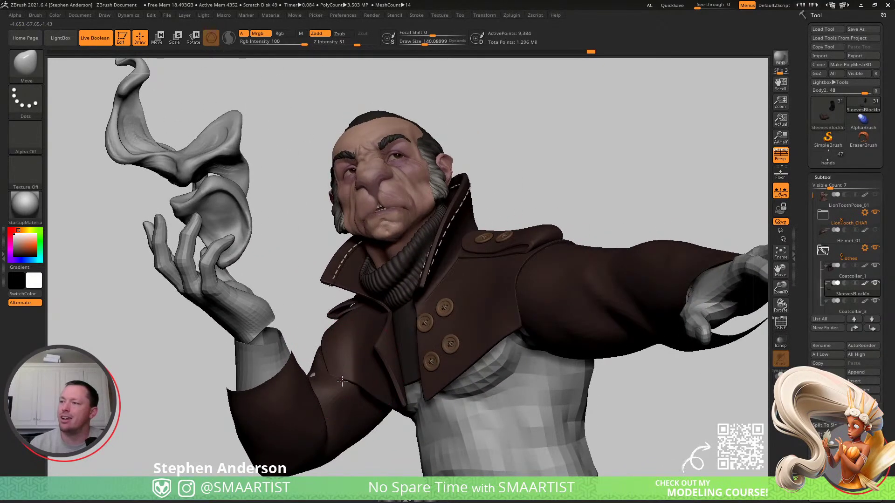
mouse_move(330, 381)
right_down()
mouse_move(357, 393)
mouse_move(361, 381)
mouse_move(333, 375)
mouse_move(310, 403)
right_up()
- Sculpt compression folds on both sides of the raised sleeve's inner elbow crease with the Standard brush
key(b)
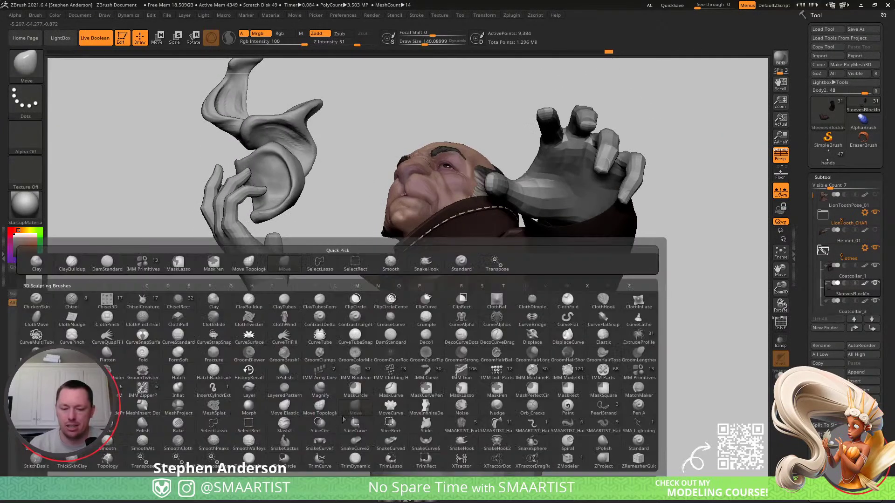
key(s)
key(t)
key(s)
drag(307, 405, 297, 407)
mouse_move(309, 414)
ctrl+right_down()
mouse_move(317, 434)
mouse_move(342, 333)
ctrl+right_up()
key(s)
drag(309, 346, 316, 344)
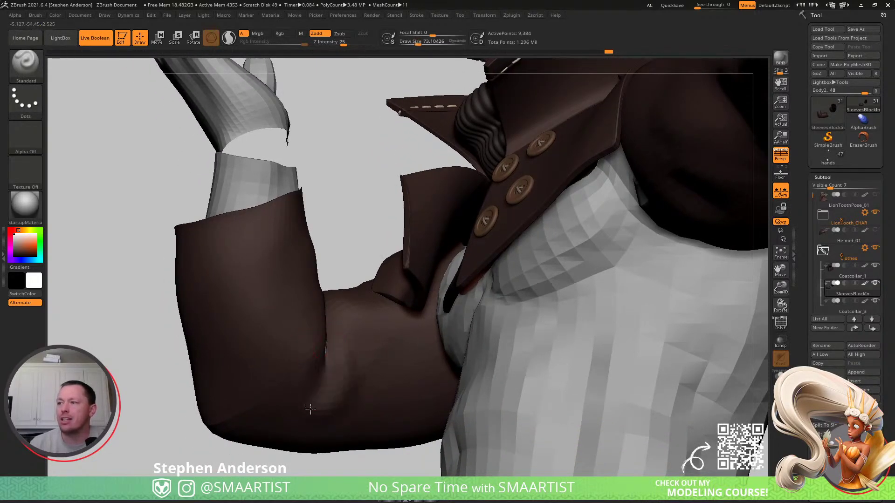
key(s)
drag(317, 353, 320, 353)
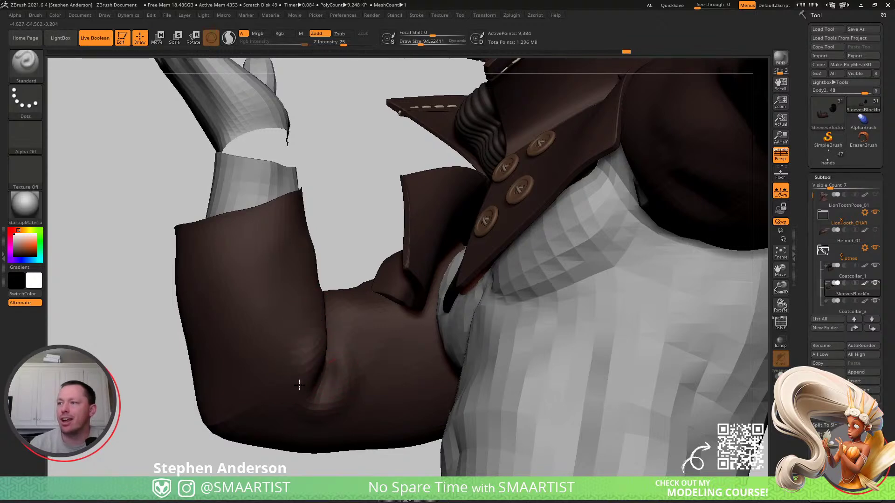
drag(325, 413, 335, 343)
- Strengthen the bulging elbow fold and extend soft cloth folds over the raised sleeve's upper arm and forearm
right_drag(373, 366, 342, 315)
mouse_move(364, 354)
right_down()
mouse_move(408, 321)
mouse_move(416, 330)
right_up()
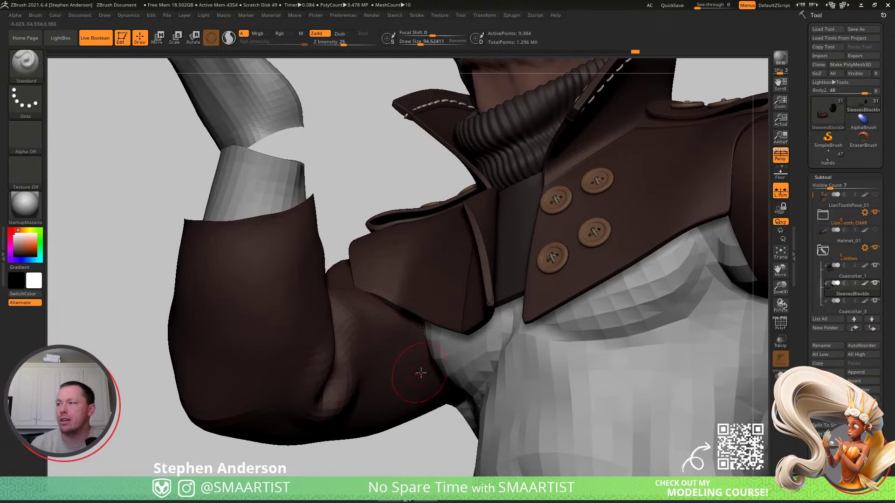
right_drag(371, 407, 449, 422)
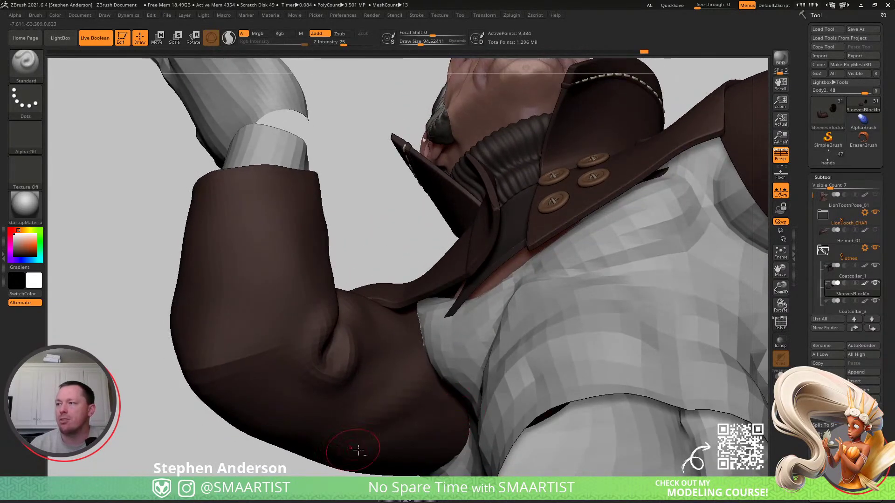
ctrl+right_drag(460, 432, 368, 389)
mouse_move(369, 389)
ctrl+right_down()
mouse_move(384, 354)
mouse_move(353, 373)
mouse_move(423, 299)
ctrl+right_up()
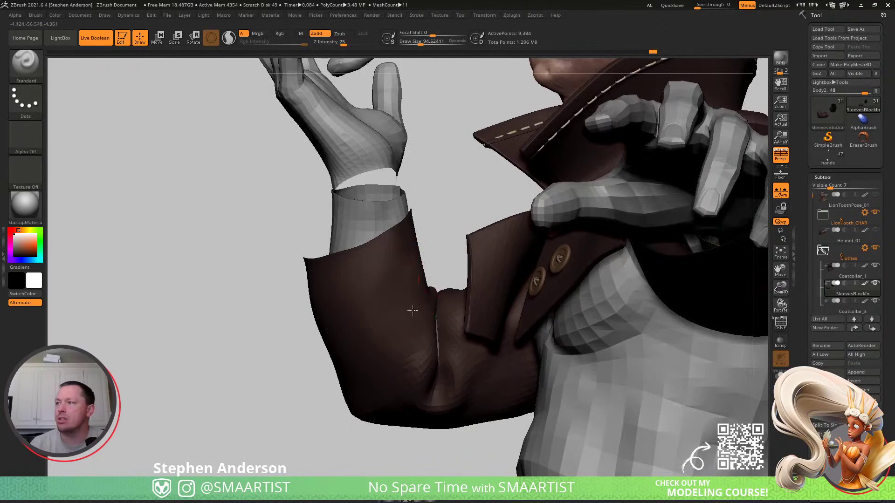
drag(406, 280, 340, 359)
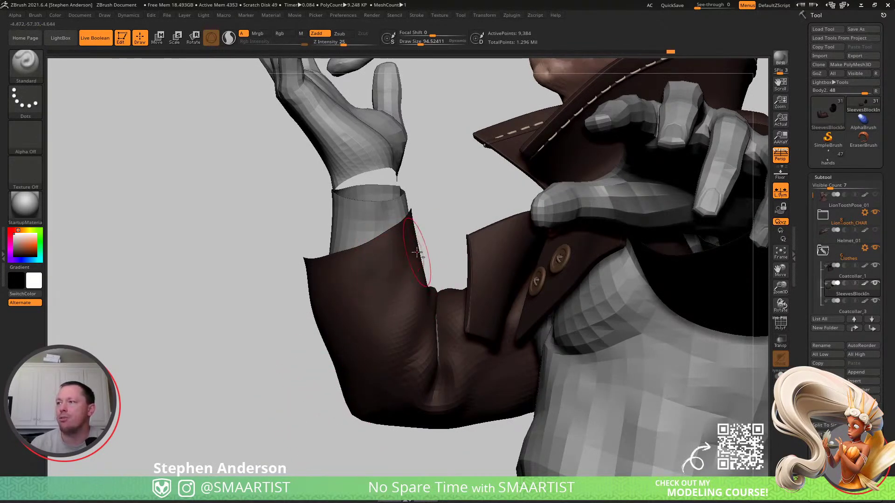
- Refine the soft folds around the raised sleeve's elbow and forearm with the Standard and Smooth brushes, working around to the outer side
right_drag(376, 326, 397, 328)
key(shift)
right_drag(309, 350, 235, 307)
alt+drag(224, 281, 241, 326)
mouse_move(240, 323)
right_down()
mouse_move(253, 326)
mouse_move(224, 322)
right_up()
mouse_move(258, 269)
alt+mouse_down()
mouse_move(275, 345)
mouse_move(286, 354)
alt+mouse_up()
right_drag(289, 378, 244, 292)
mouse_move(242, 324)
right_down()
mouse_move(226, 338)
mouse_move(226, 354)
mouse_move(225, 333)
mouse_move(251, 356)
mouse_move(236, 370)
mouse_move(236, 323)
mouse_move(253, 344)
mouse_move(228, 358)
right_up()
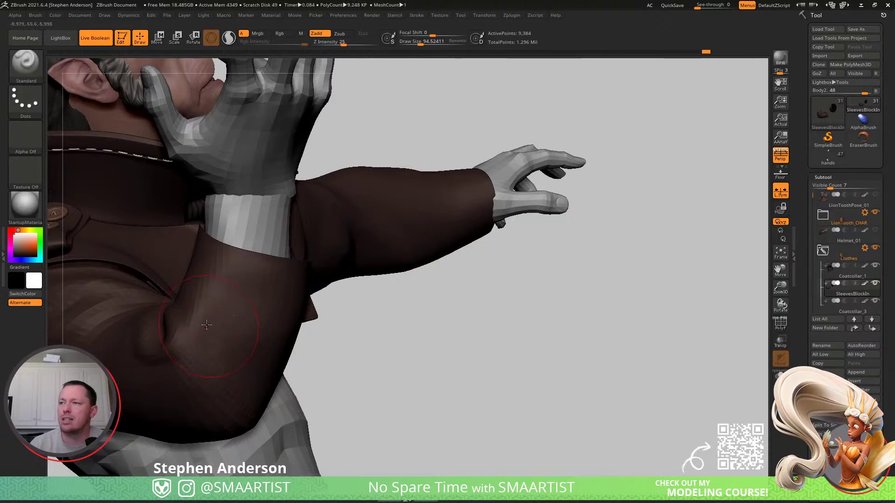
- Smooth the outer elbow and lower forearm surface of the raised sleeve with the Smooth brush
right_drag(201, 394, 147, 390)
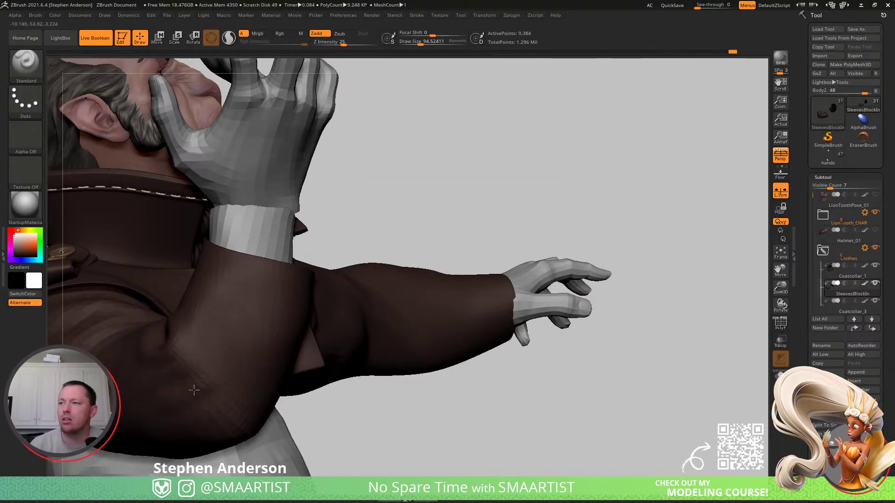
key(shift)
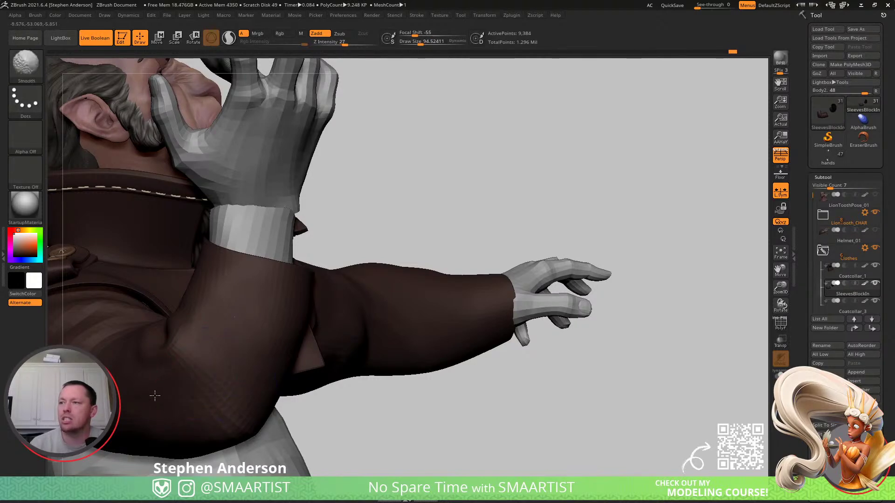
ctrl+right_drag(240, 371, 261, 324)
mouse_move(261, 324)
right_down()
mouse_move(222, 331)
mouse_move(249, 328)
mouse_move(310, 364)
right_up()
key(shift)
key(shift)
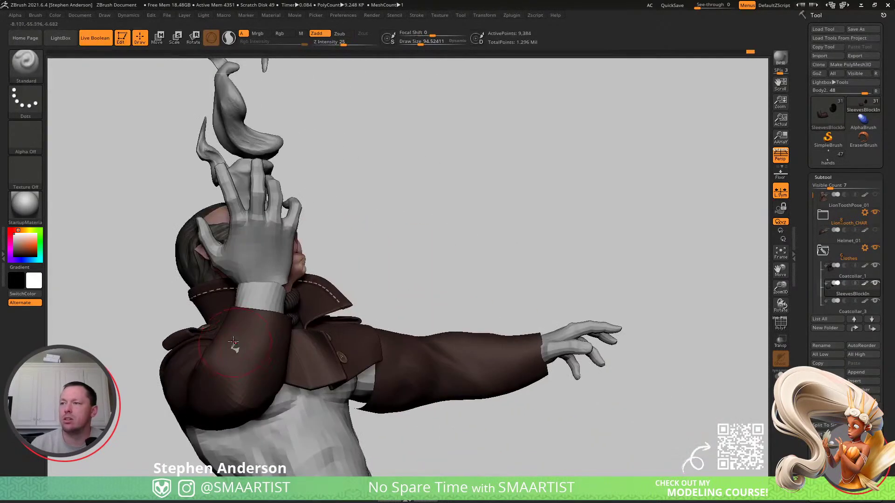
- Reduce the Standard brush size and sculpt stretch folds from the back shoulder seam across the raised sleeve's upper arm
mouse_move(241, 359)
right_down()
mouse_move(262, 376)
mouse_move(232, 350)
mouse_move(238, 309)
right_up()
ctrl+right_drag(150, 373, 120, 376)
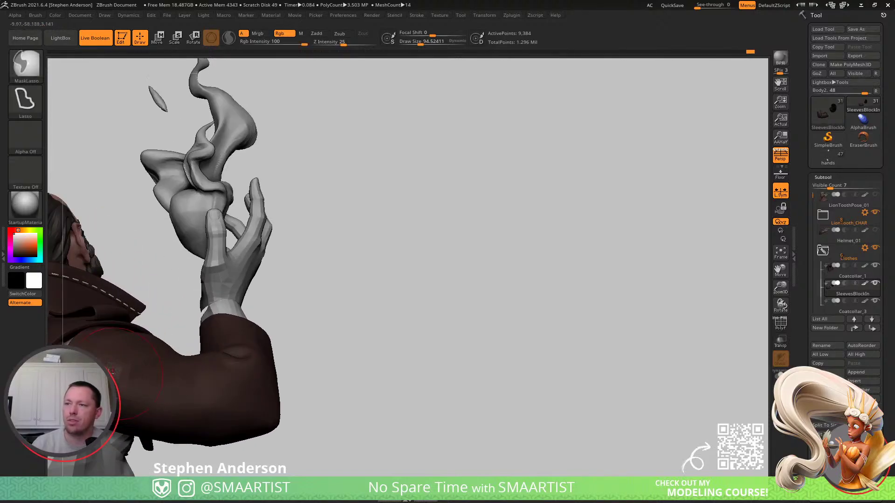
key(s)
drag(112, 371, 110, 371)
alt+right_drag(110, 371, 212, 348)
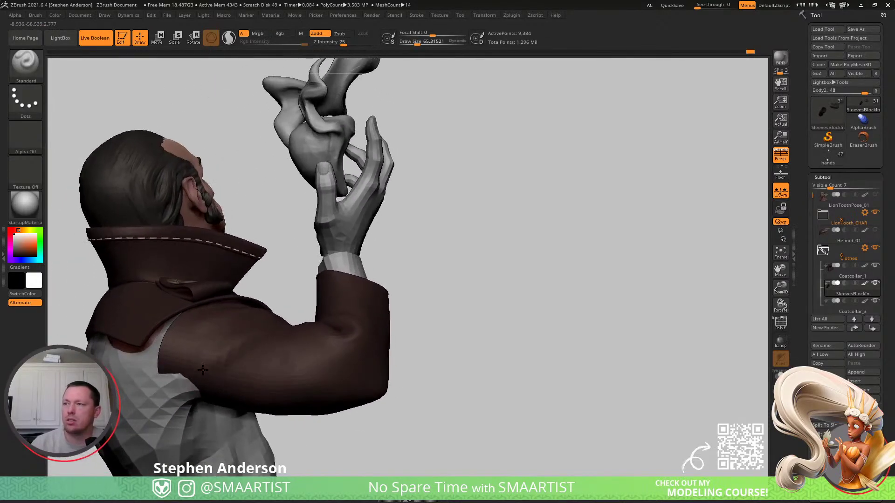
key(s)
mouse_move(184, 347)
mouse_down()
mouse_move(235, 333)
mouse_move(238, 349)
mouse_up()
right_drag(228, 369, 200, 355)
drag(183, 343, 256, 310)
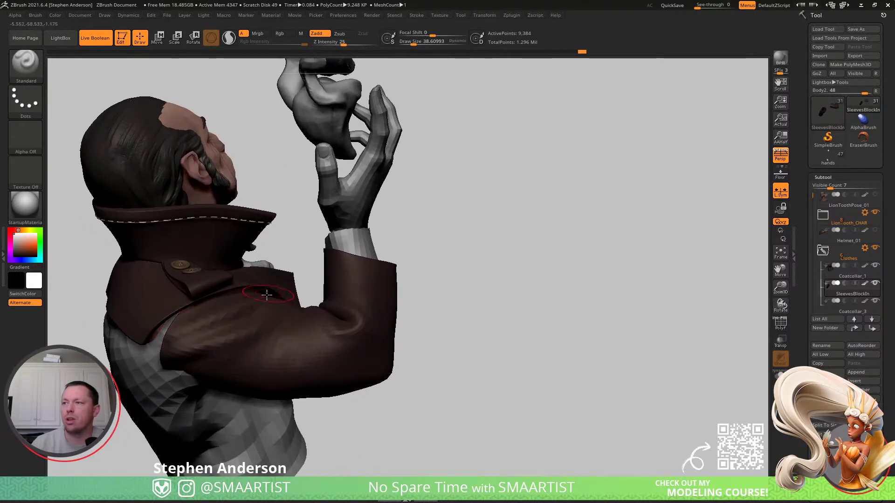
- Add folds radiating from the raised sleeve's armpit along the upper arm's underside, adjusting the Standard brush size and softening the strokes
right_drag(186, 353, 204, 352)
key(s)
drag(184, 364, 182, 364)
drag(178, 372, 247, 391)
right_drag(202, 388, 215, 371)
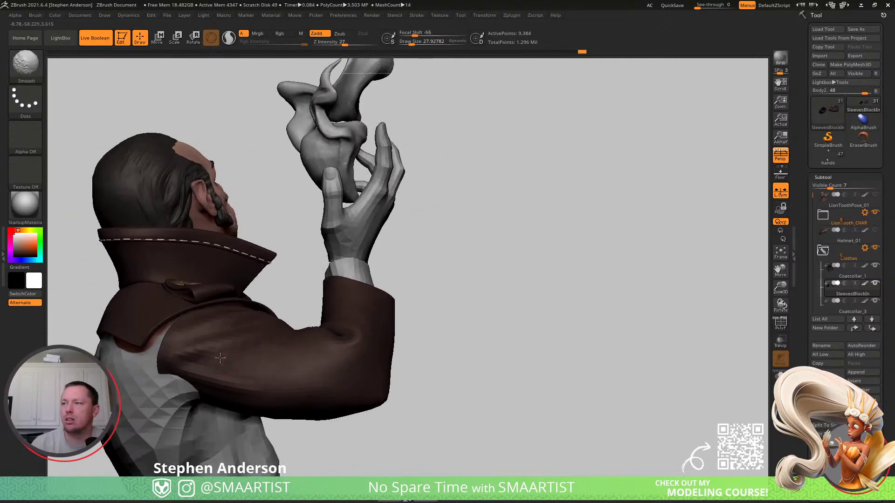
key(s)
drag(218, 358, 262, 347)
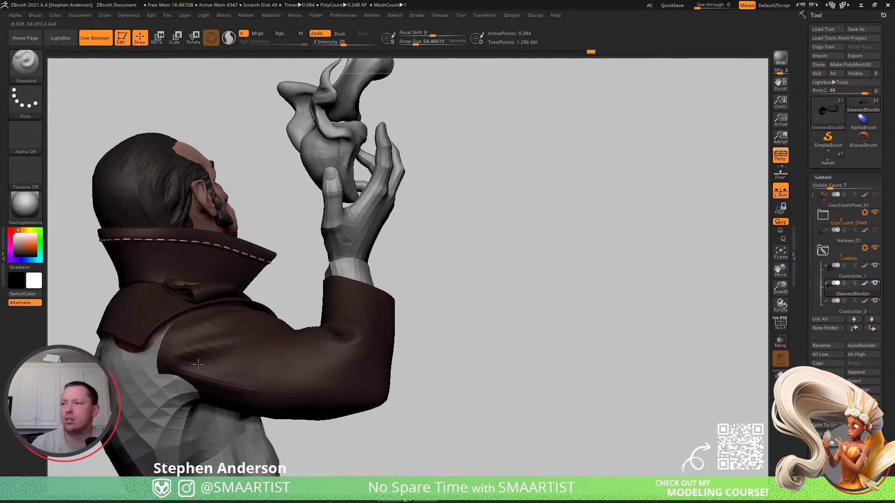
mouse_move(281, 313)
right_down()
mouse_move(258, 345)
mouse_move(244, 315)
mouse_move(223, 319)
mouse_move(227, 328)
right_up()
- Adjust the raised sleeve's shoulder and upper arm shape with an enlarged Move brush
key(b)
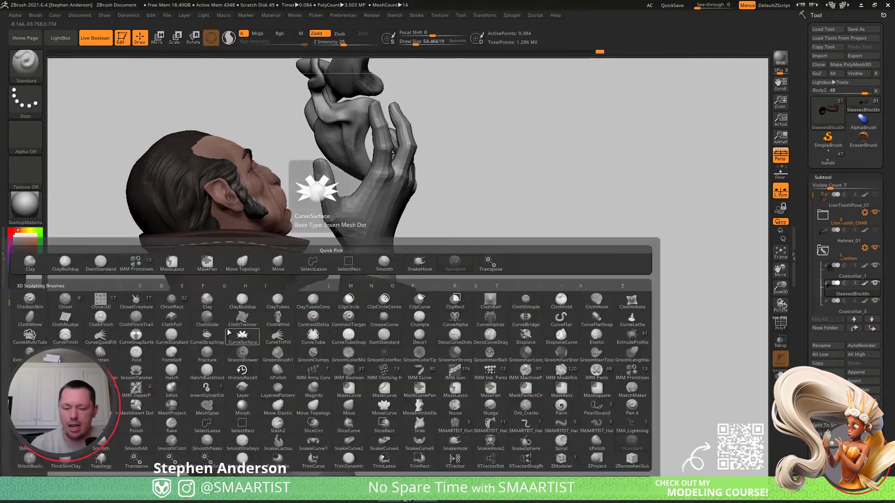
key(m)
key(v)
key(bracketright)
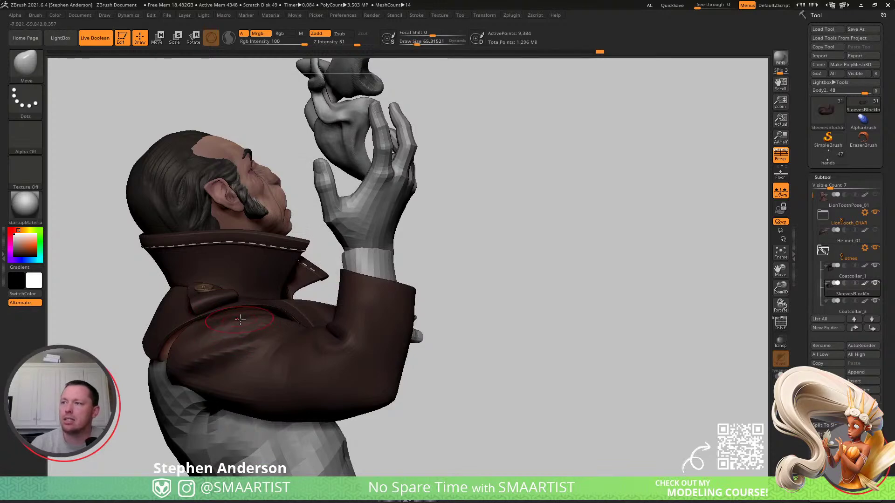
right_drag(233, 345, 279, 366)
mouse_move(205, 373)
right_down()
mouse_move(222, 386)
mouse_move(213, 337)
mouse_move(222, 309)
mouse_move(242, 346)
mouse_move(200, 371)
mouse_move(220, 401)
right_up()
key(s)
drag(209, 405, 216, 406)
- Select the Body1 torso subtool, reset the gizmo's orientation, center it on the mesh, and move the torso downward
mouse_move(185, 395)
right_down()
mouse_move(169, 377)
mouse_move(177, 396)
mouse_move(161, 382)
mouse_move(285, 342)
mouse_move(266, 353)
mouse_move(384, 340)
mouse_move(450, 320)
right_up()
alt+click(169, 376)
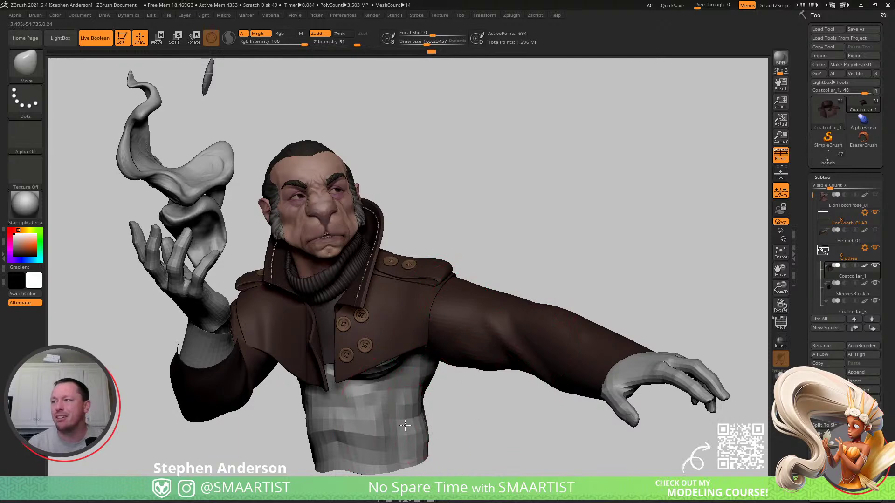
alt+click(405, 409)
key(w)
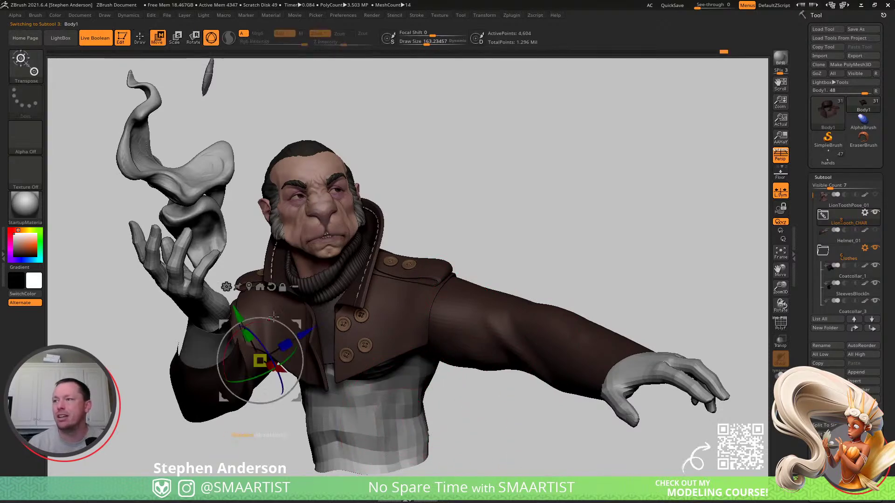
alt+click(272, 287)
click(249, 287)
drag(353, 345, 335, 399)
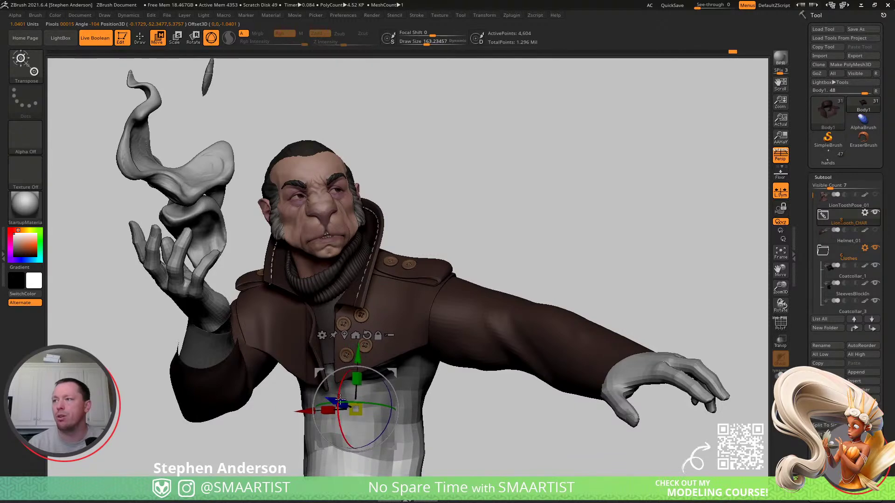
- Reshape the side of the Body1 torso beneath the outstretched arm with the Move brush
key(q)
mouse_move(434, 426)
ctrl+right_down()
mouse_move(380, 382)
mouse_move(308, 384)
ctrl+right_up()
drag(431, 373, 437, 367)
right_drag(437, 366, 461, 336)
mouse_move(456, 351)
mouse_down()
mouse_move(396, 401)
mouse_move(410, 399)
mouse_move(445, 347)
mouse_move(395, 386)
mouse_move(427, 356)
mouse_move(436, 364)
mouse_up()
- Save the tool as LionToothPose_01 in the LionTooth folder, replacing the existing file
key(ctrl)
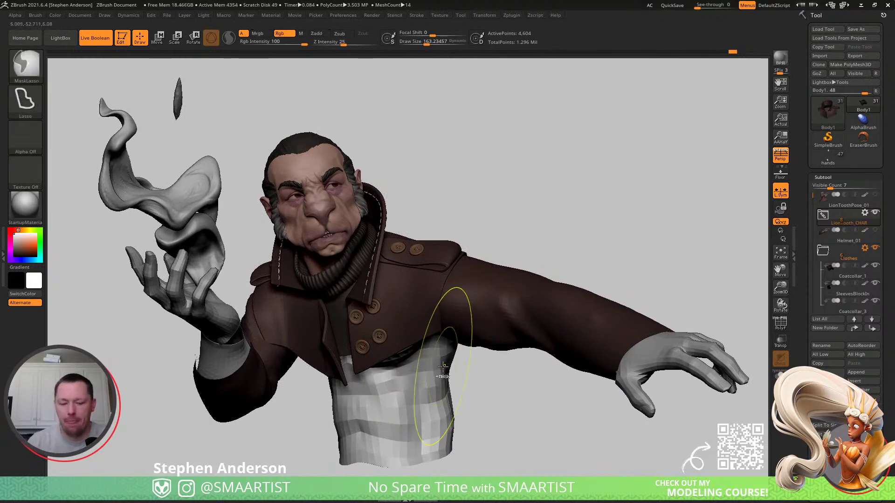
key(ctrl+s)
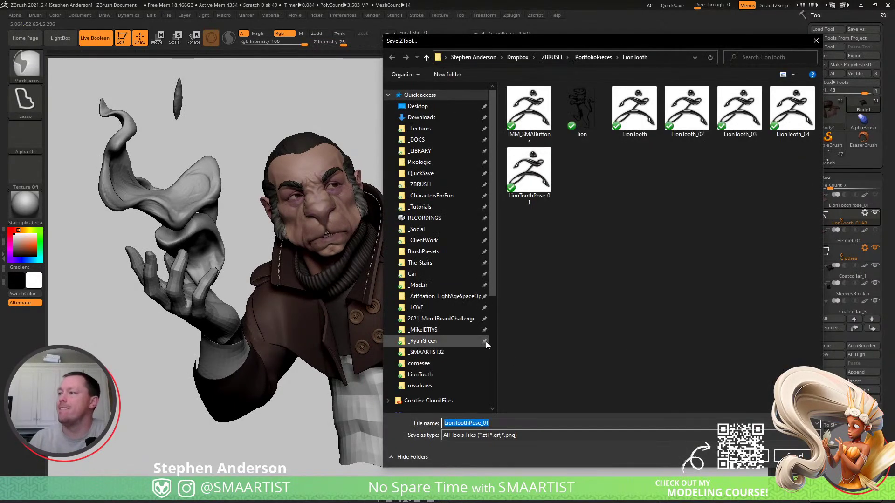
click(739, 456)
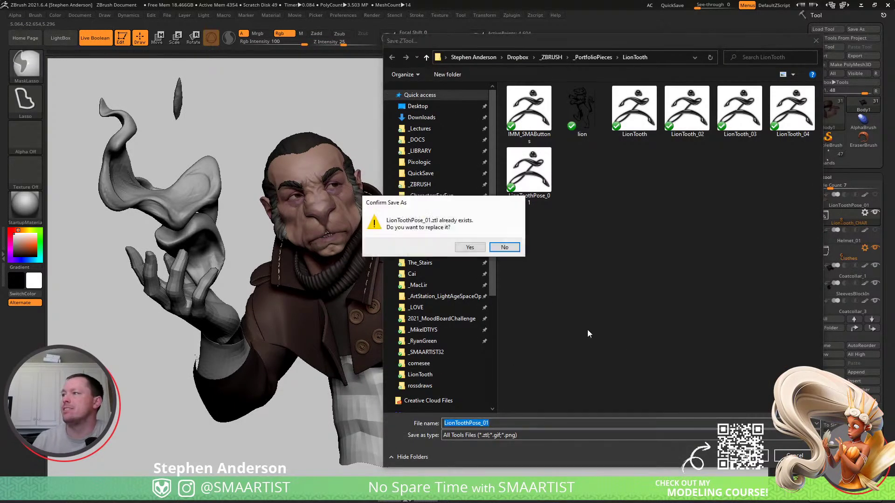
click(470, 247)
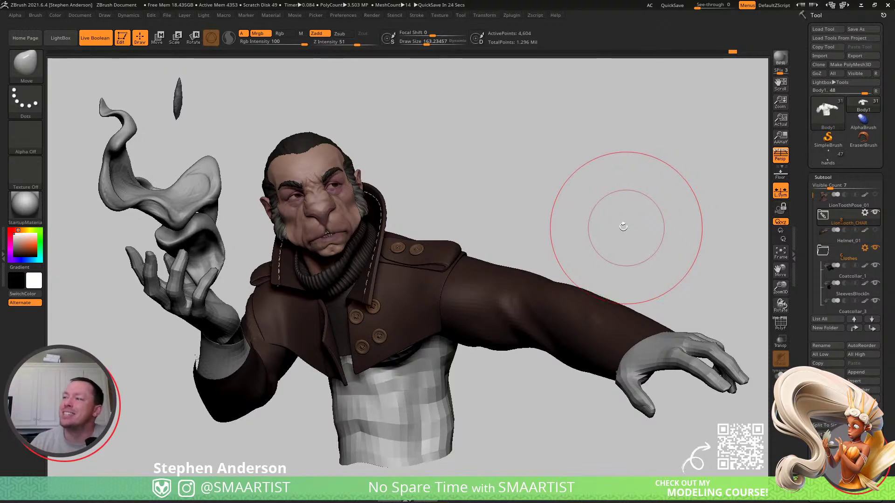
mouse_move(551, 242)
mouse_down()
mouse_move(567, 228)
mouse_move(737, 220)
mouse_up()
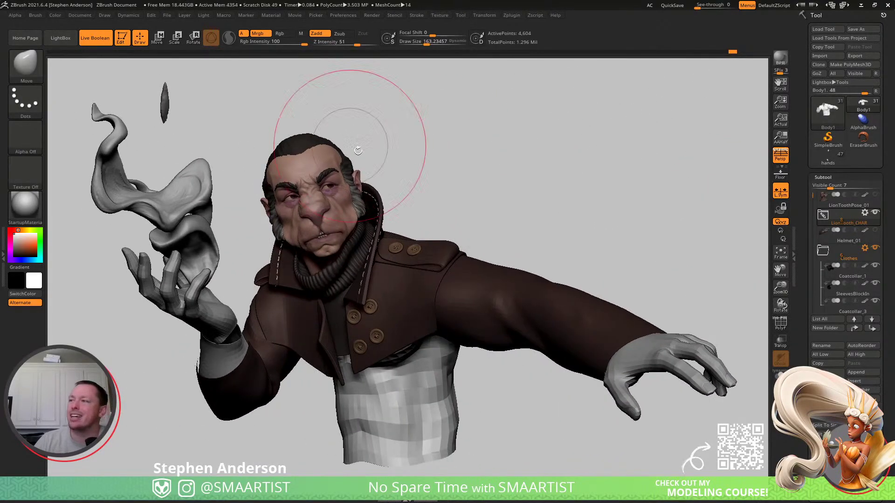
mouse_move(527, 246)
mouse_down()
mouse_move(487, 248)
mouse_move(543, 243)
mouse_move(526, 244)
mouse_move(541, 233)
mouse_up()
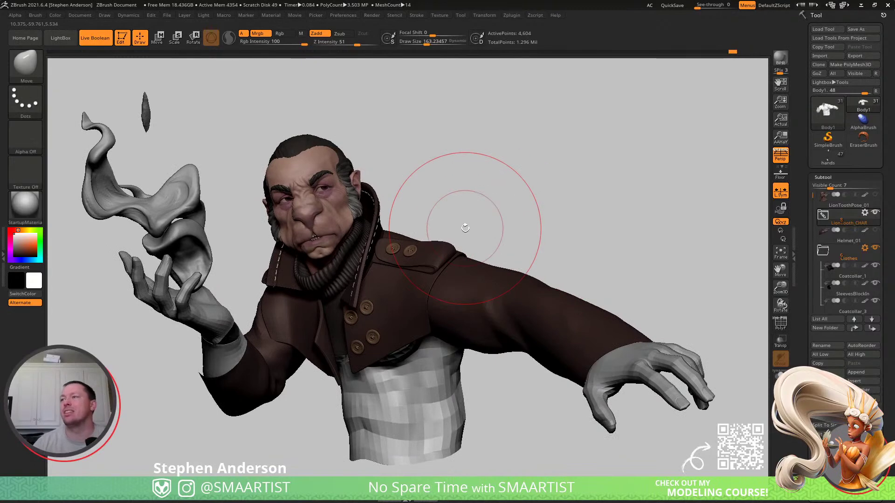